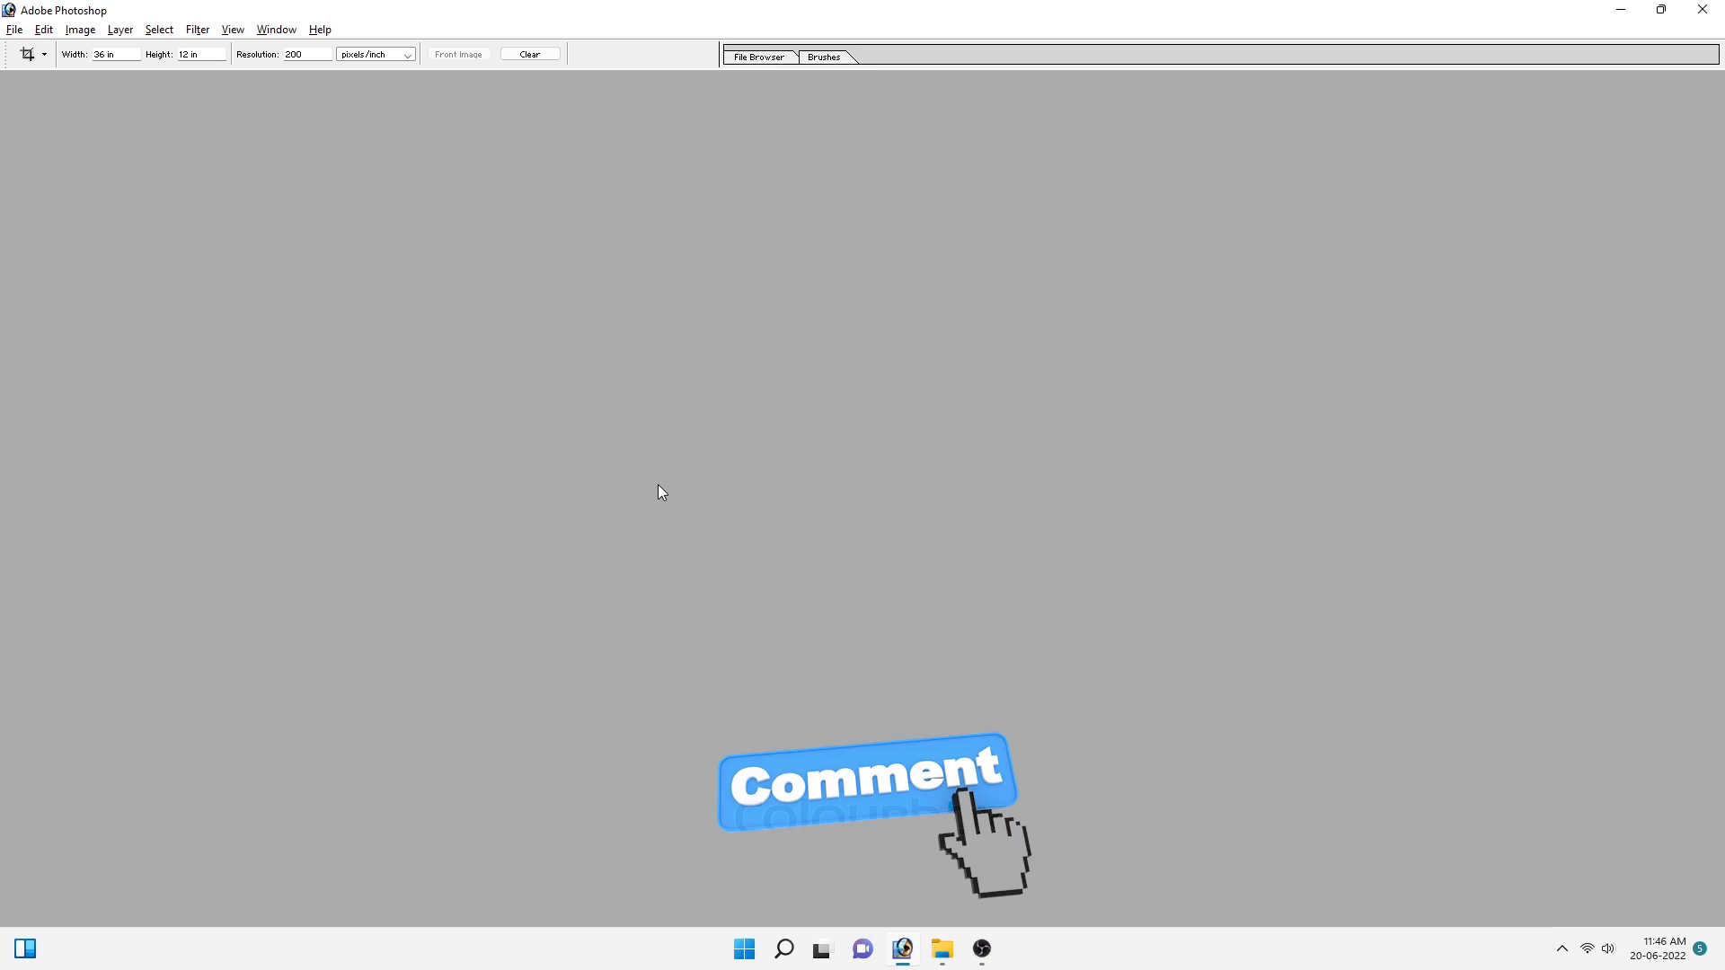
# Step: Create a new blank document from the A4 preset
pyautogui.hotkey('ctrl', 'n')
pyautogui.click(770, 409)
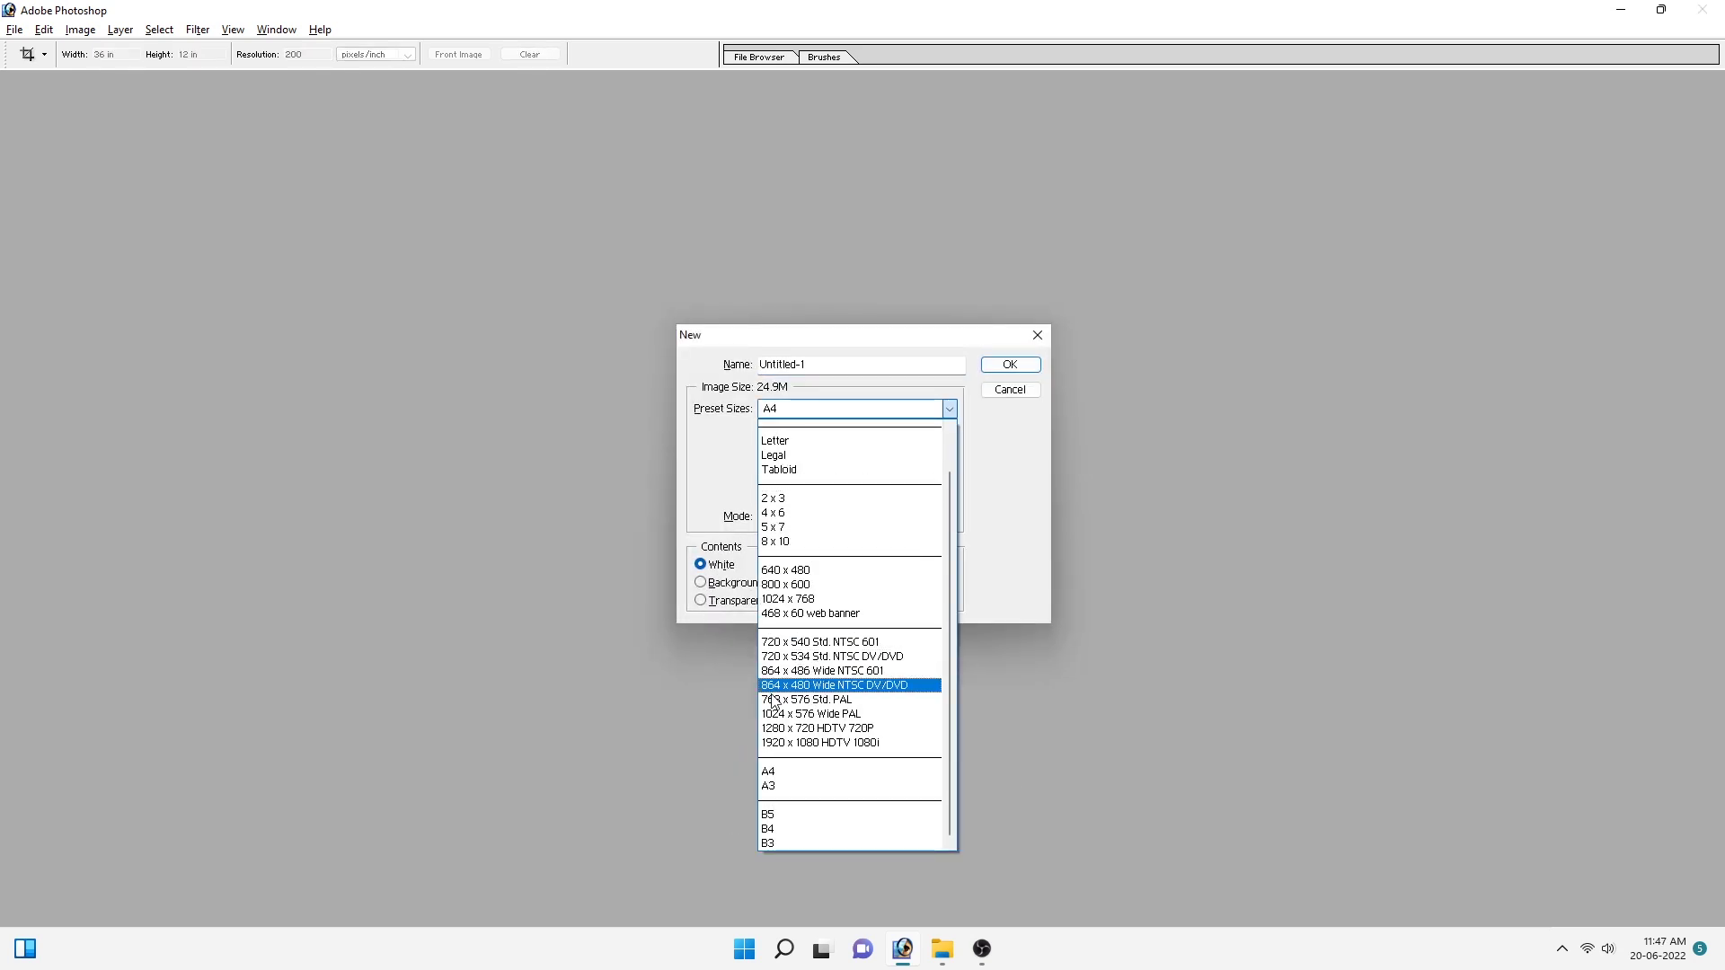
pyautogui.click(773, 770)
pyautogui.press('Return')
# Step: Crop the page to a wide 36 × 12 in spread at 200 pixels/inch
pyautogui.press('f')
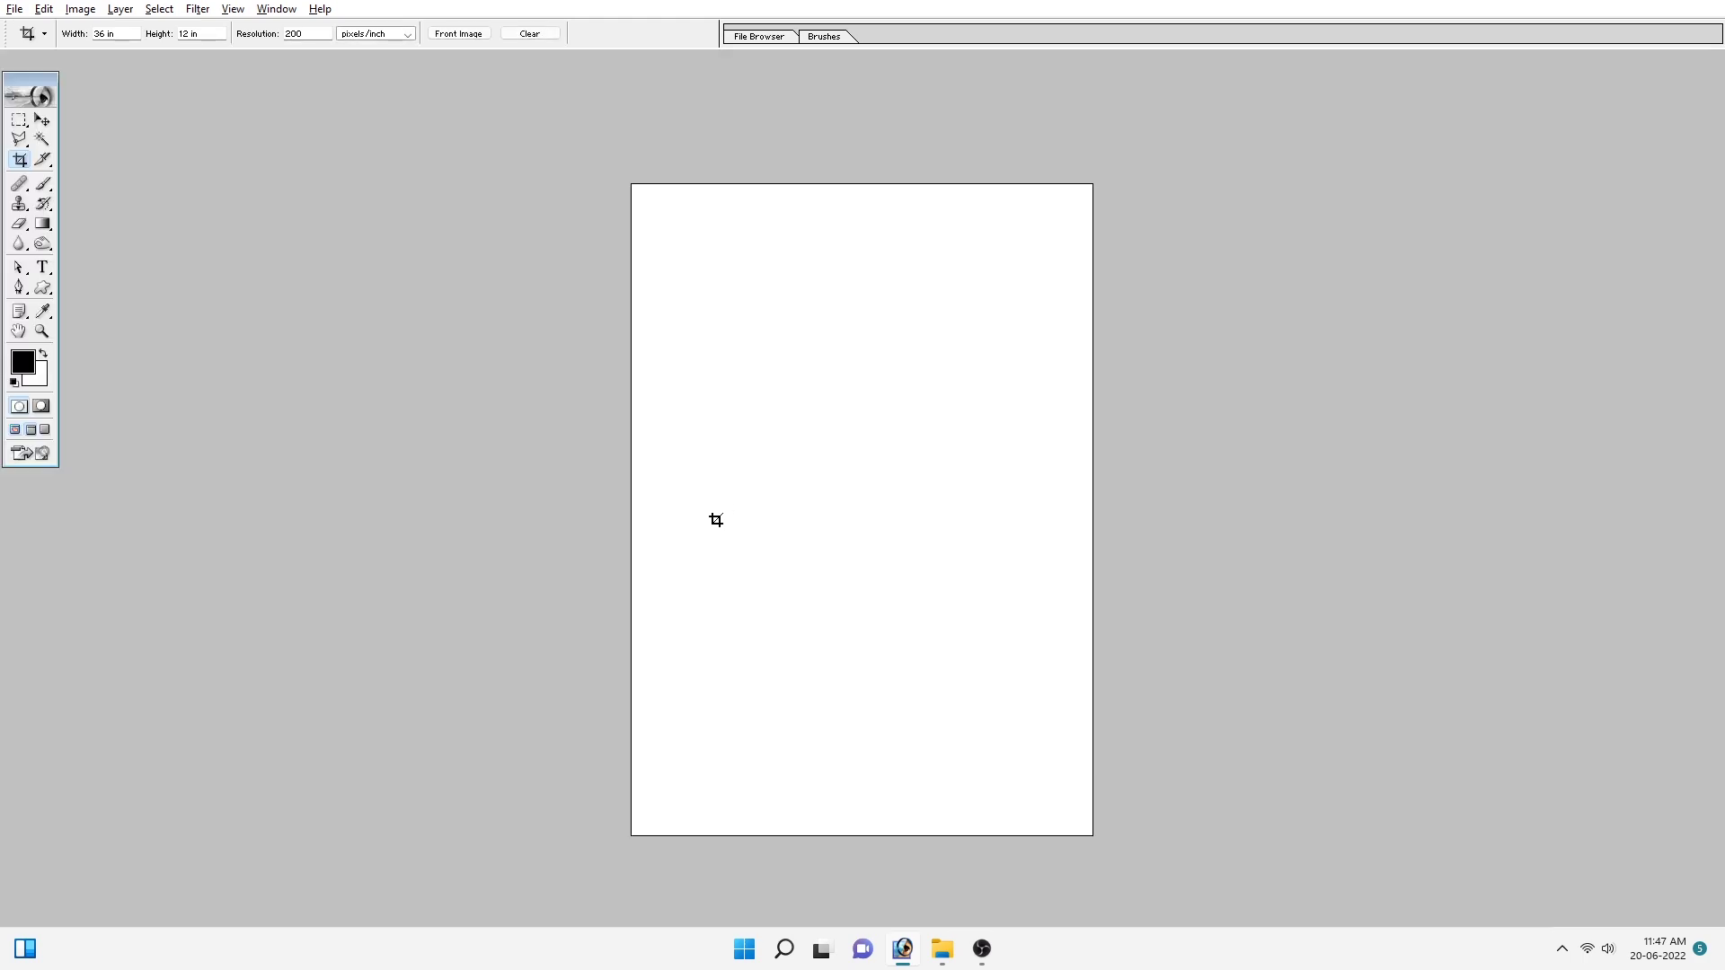
pyautogui.click(131, 38)
pyautogui.moveTo(634, 288); pyautogui.dragTo(1088, 440)
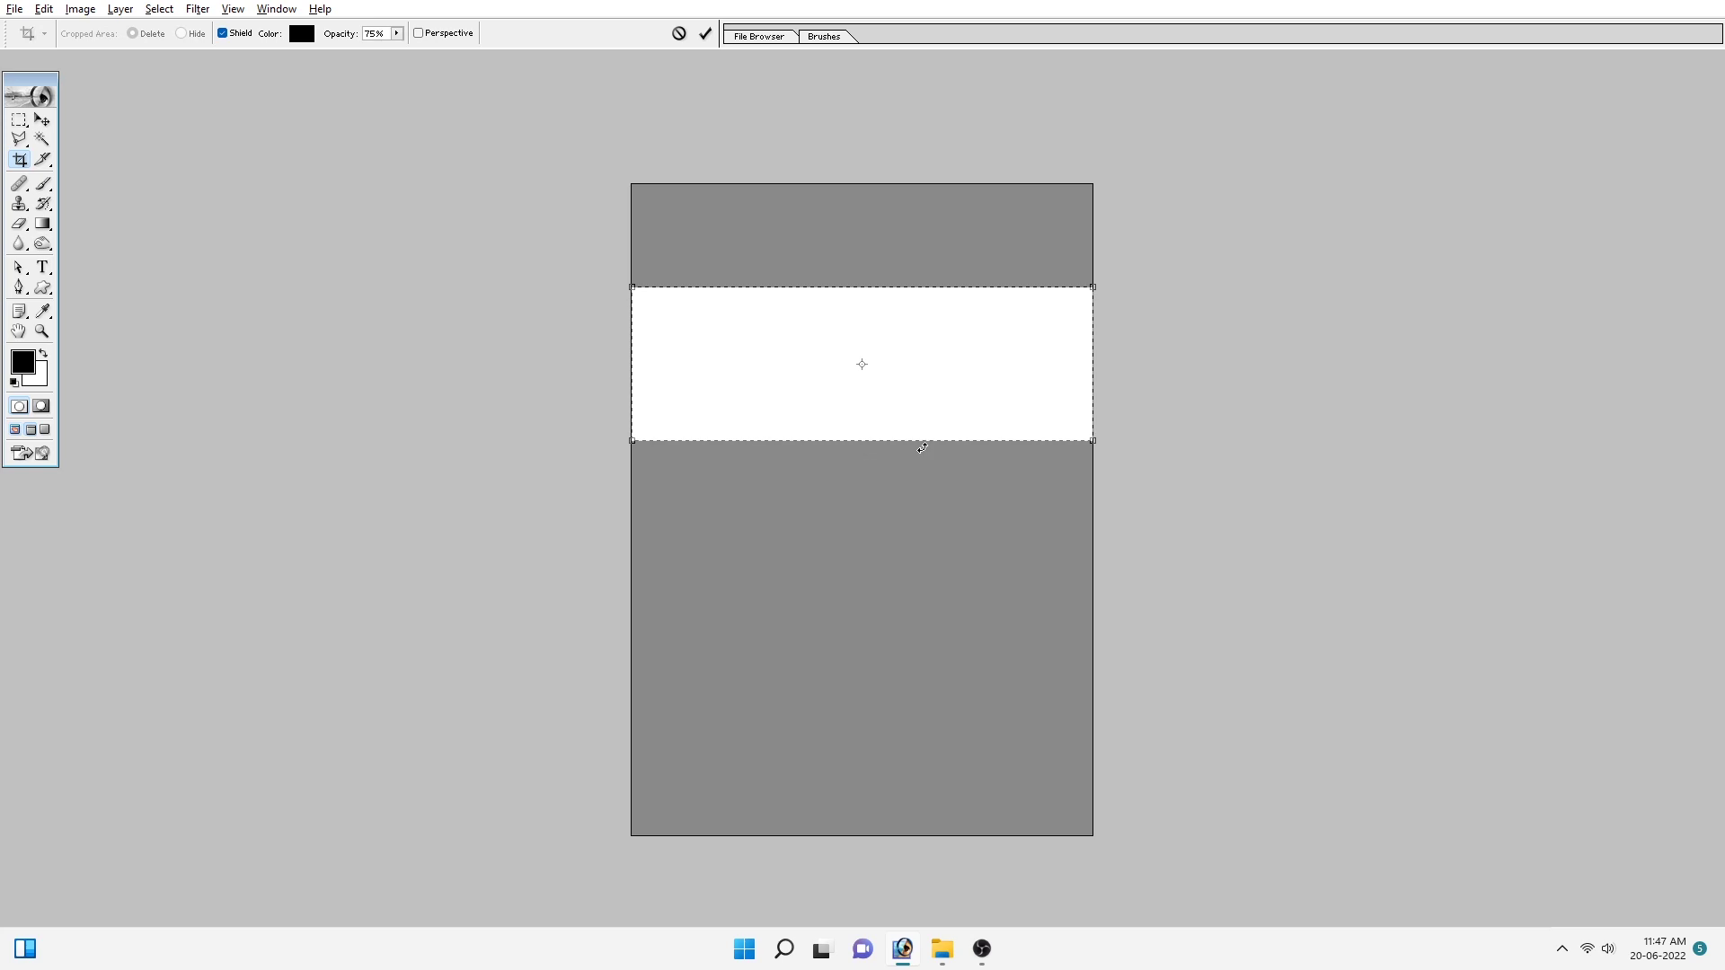
pyautogui.press('Return')
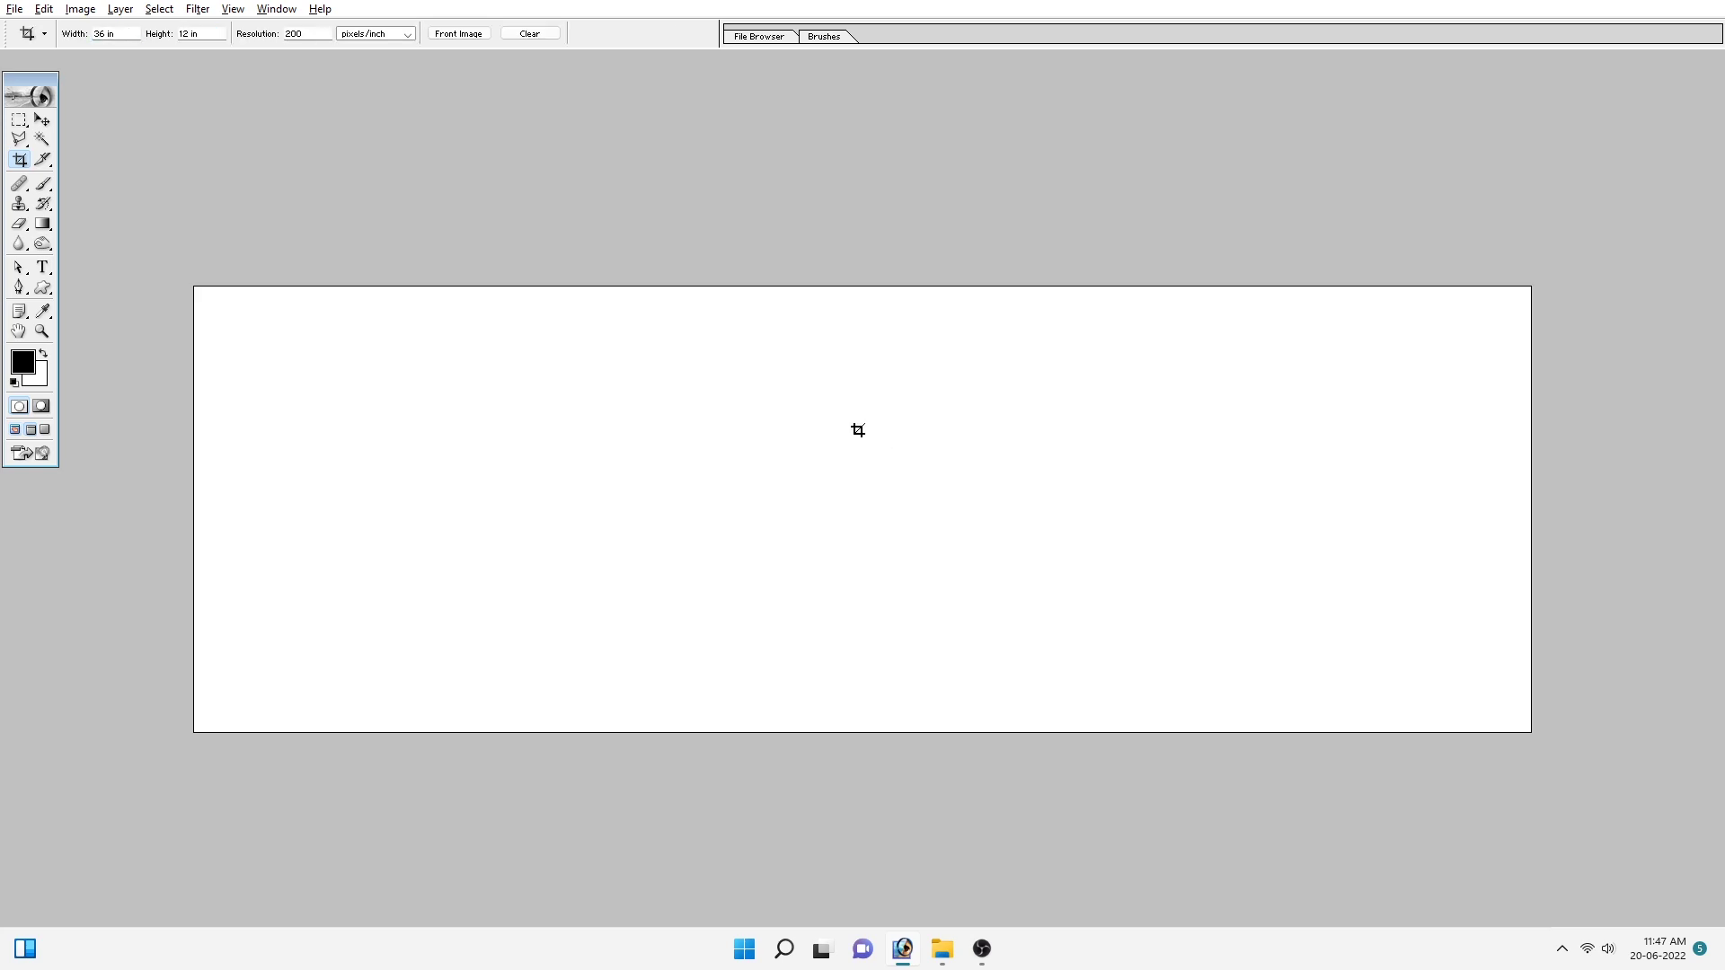
# Step: Place a vertical guide at 18 in, down the middle of the spread
pyautogui.hotkey('alt', 'v')
pyautogui.write('e08')
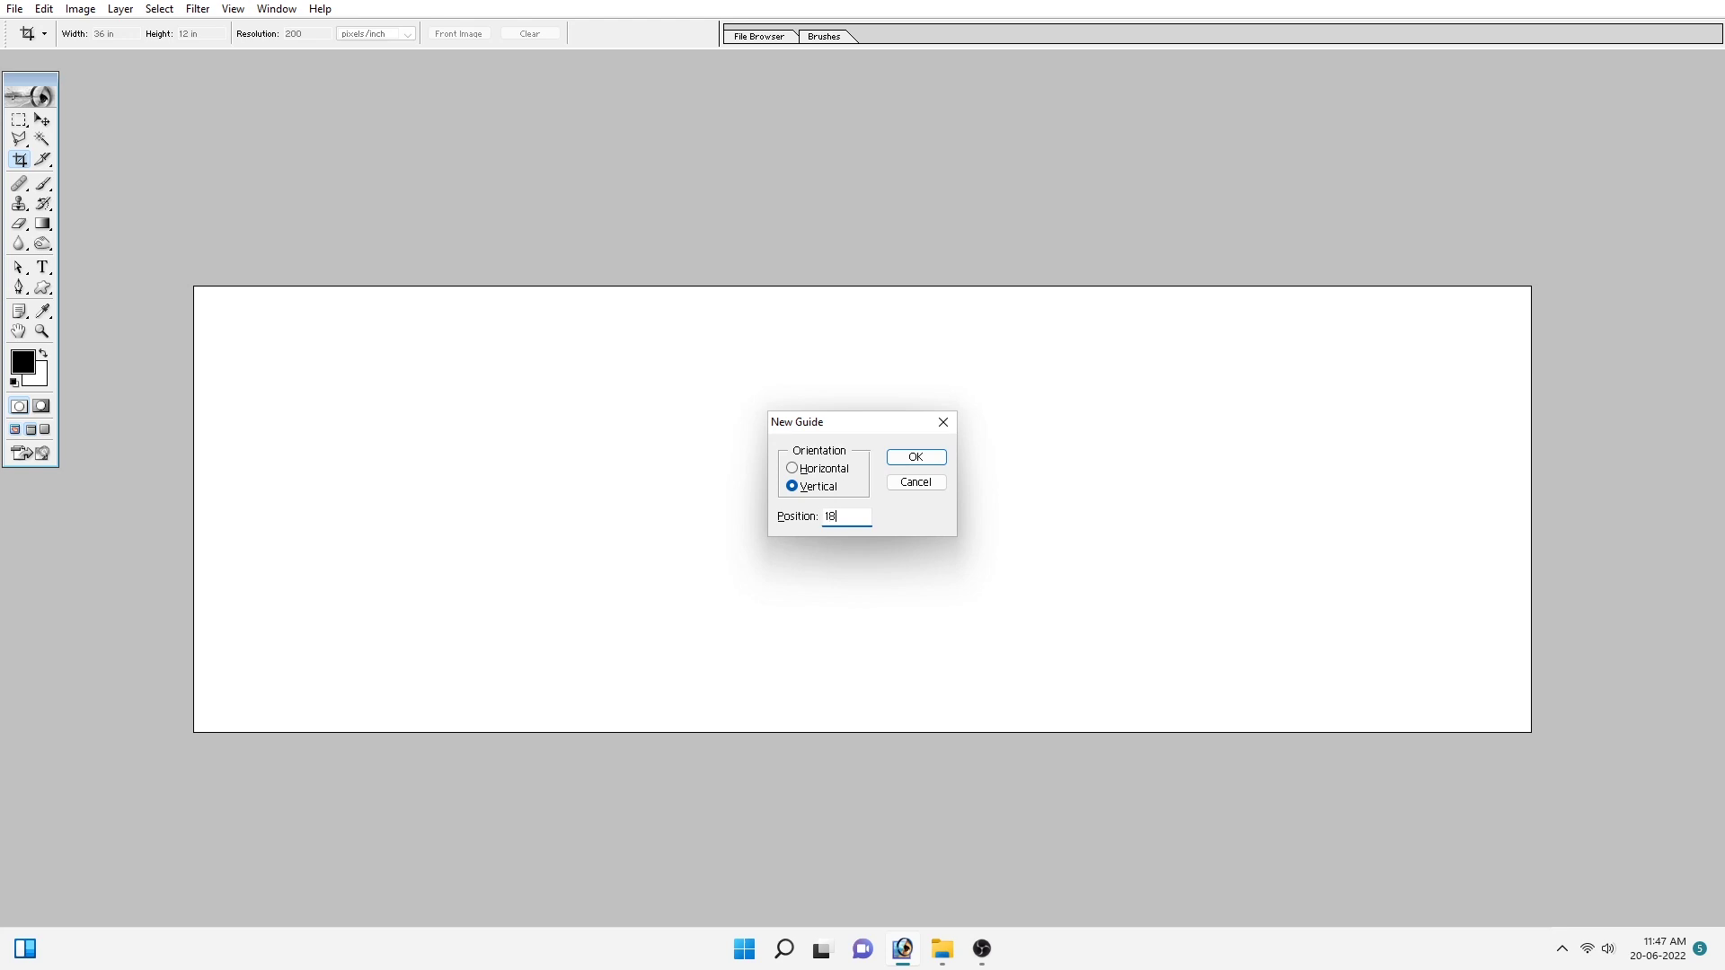
pyautogui.press('Return')
pyautogui.hotkey('ctrl', '-')
pyautogui.hotkey('ctrl', '+')
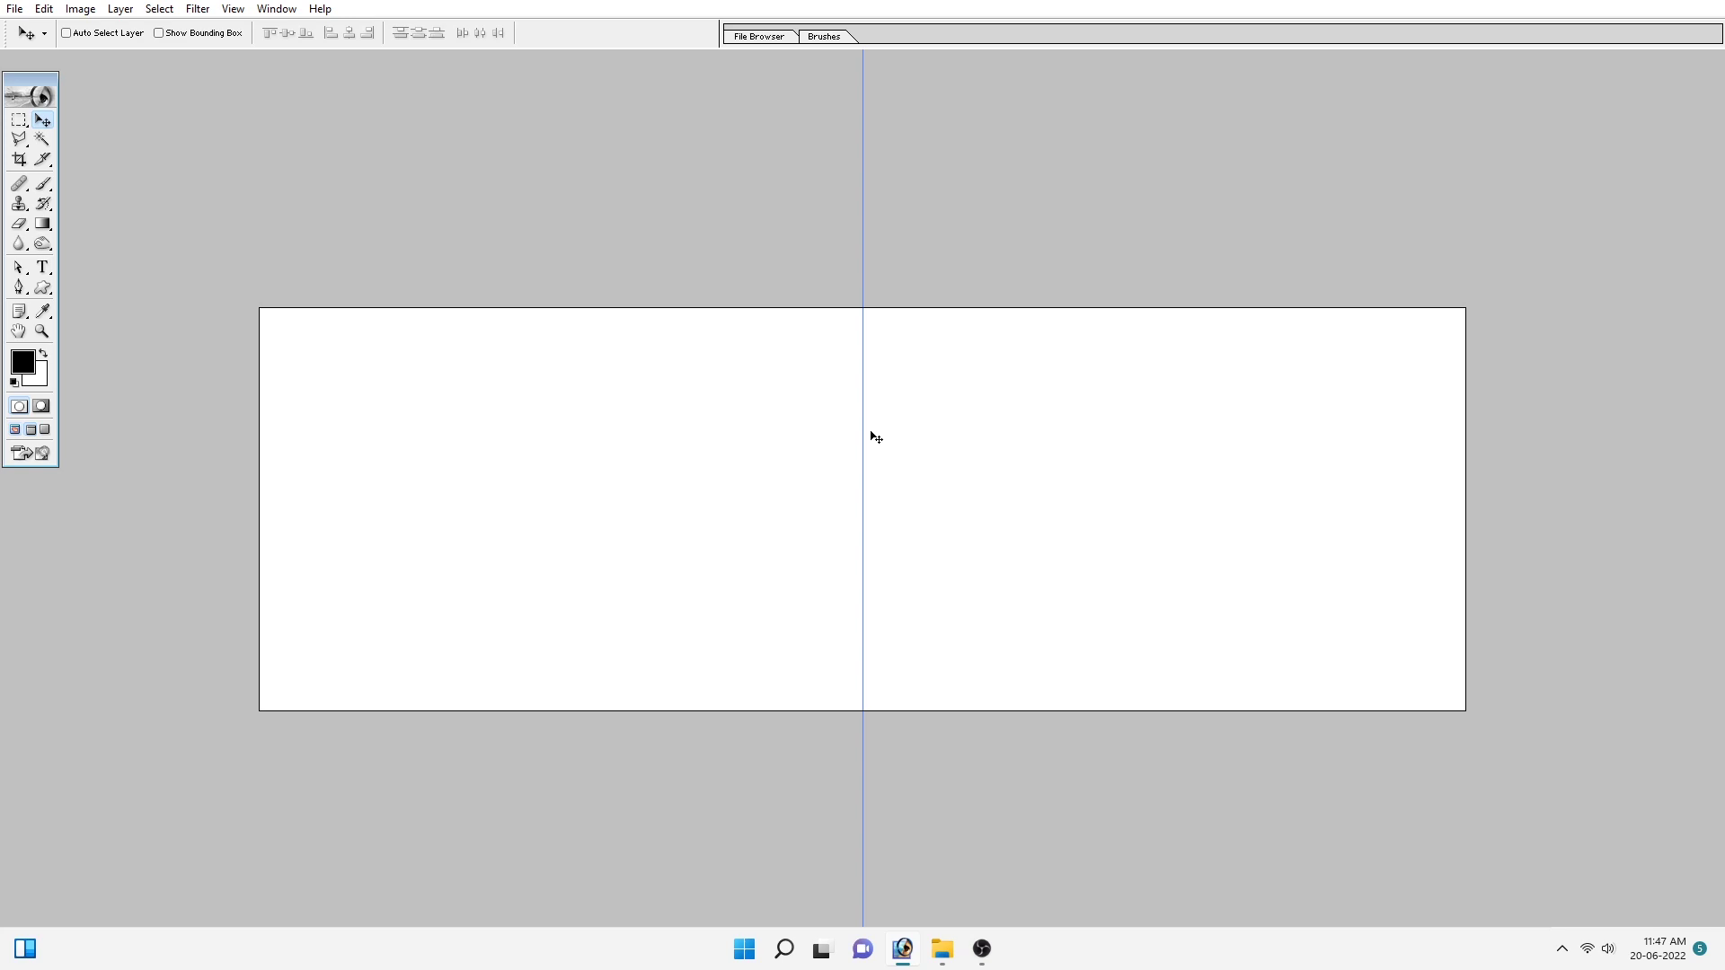
pyautogui.hotkey('ctrl', '-')
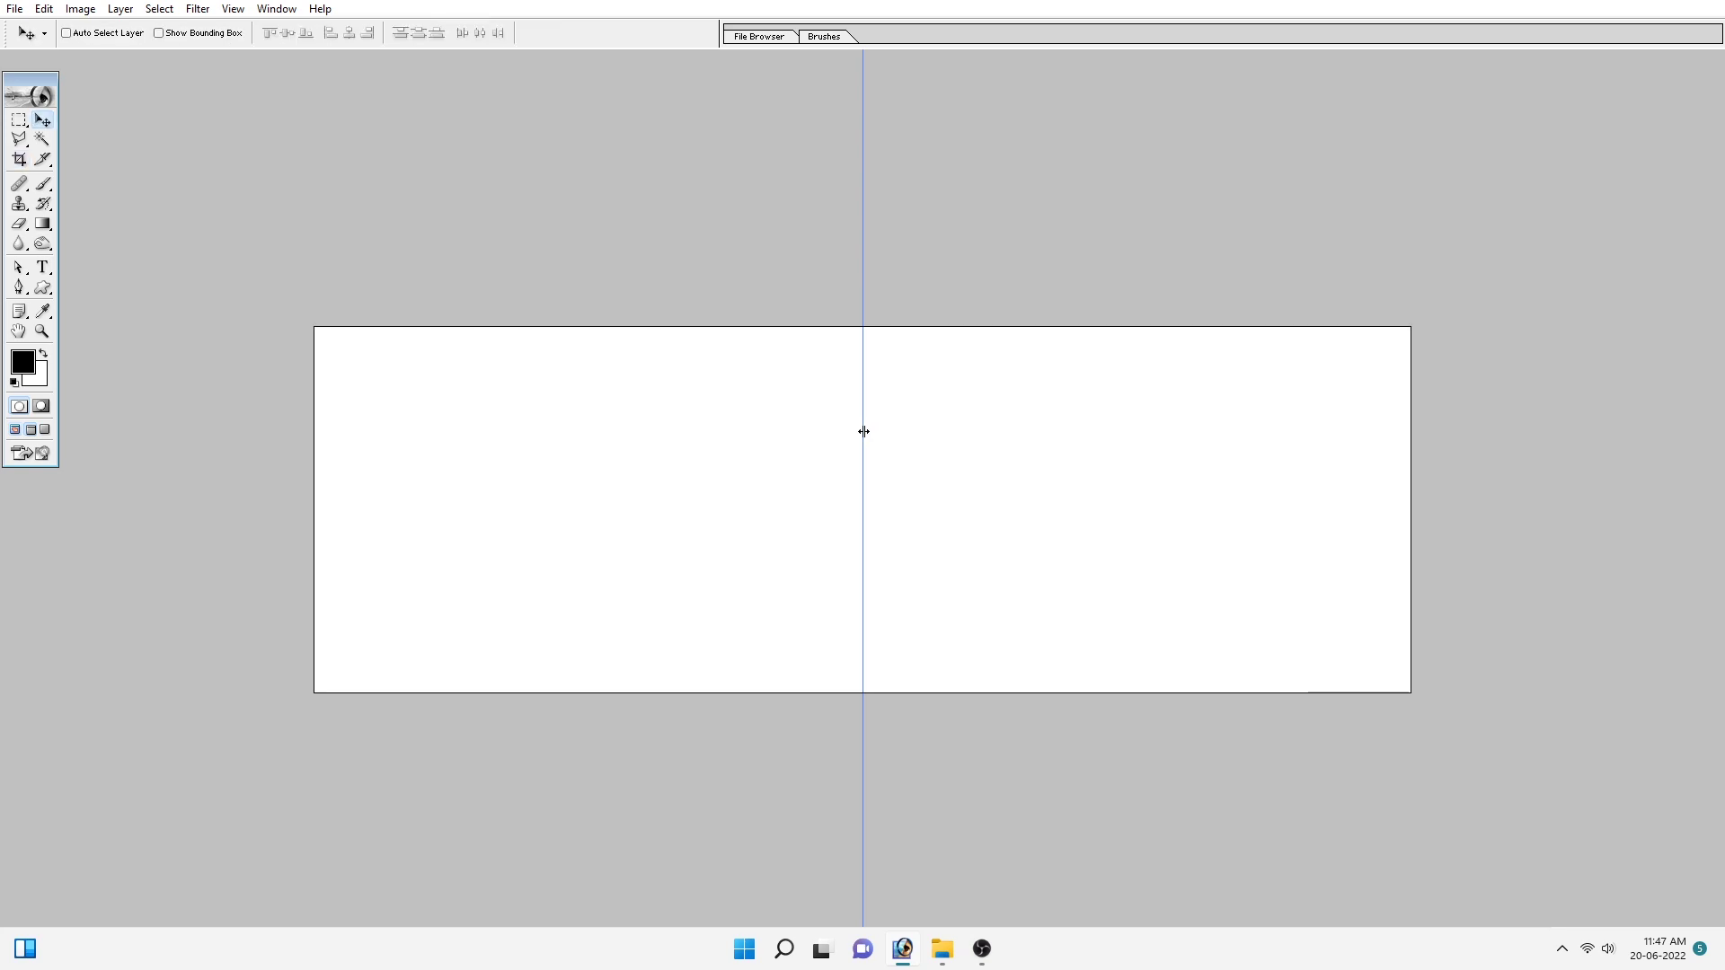
pyautogui.hotkey('ctrl', '-')
pyautogui.hotkey('ctrl', '+')
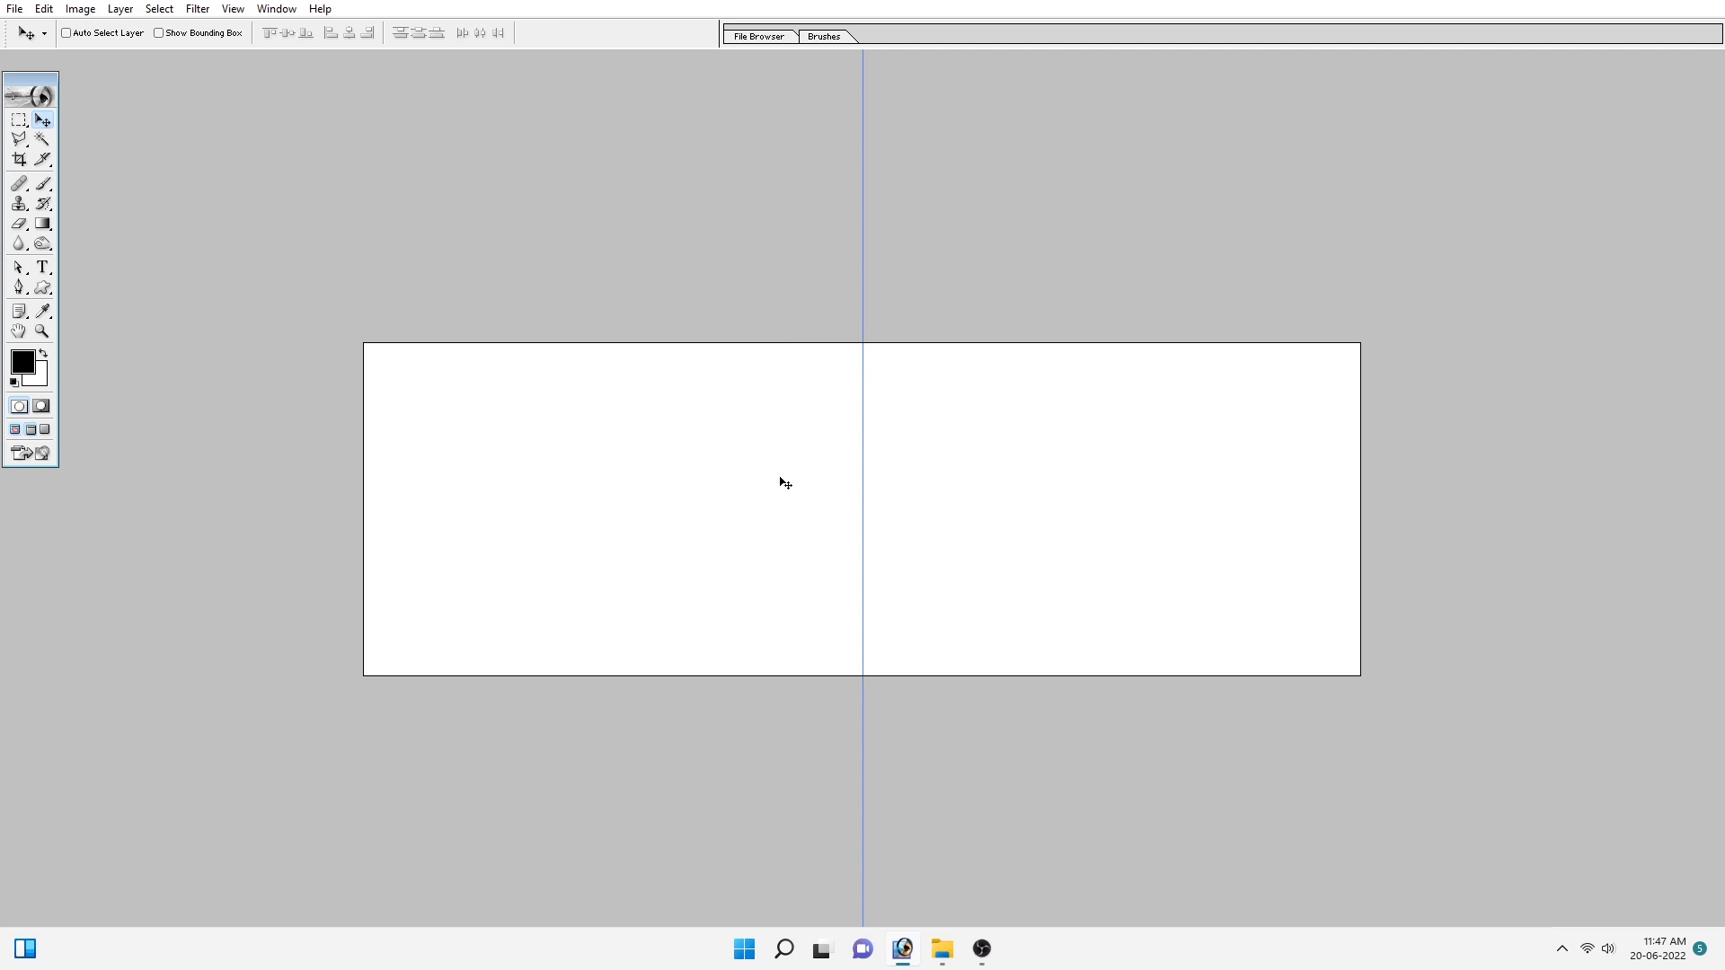
# Step: Select a full-width band across the middle and raise its top edge slightly
pyautogui.press('m')
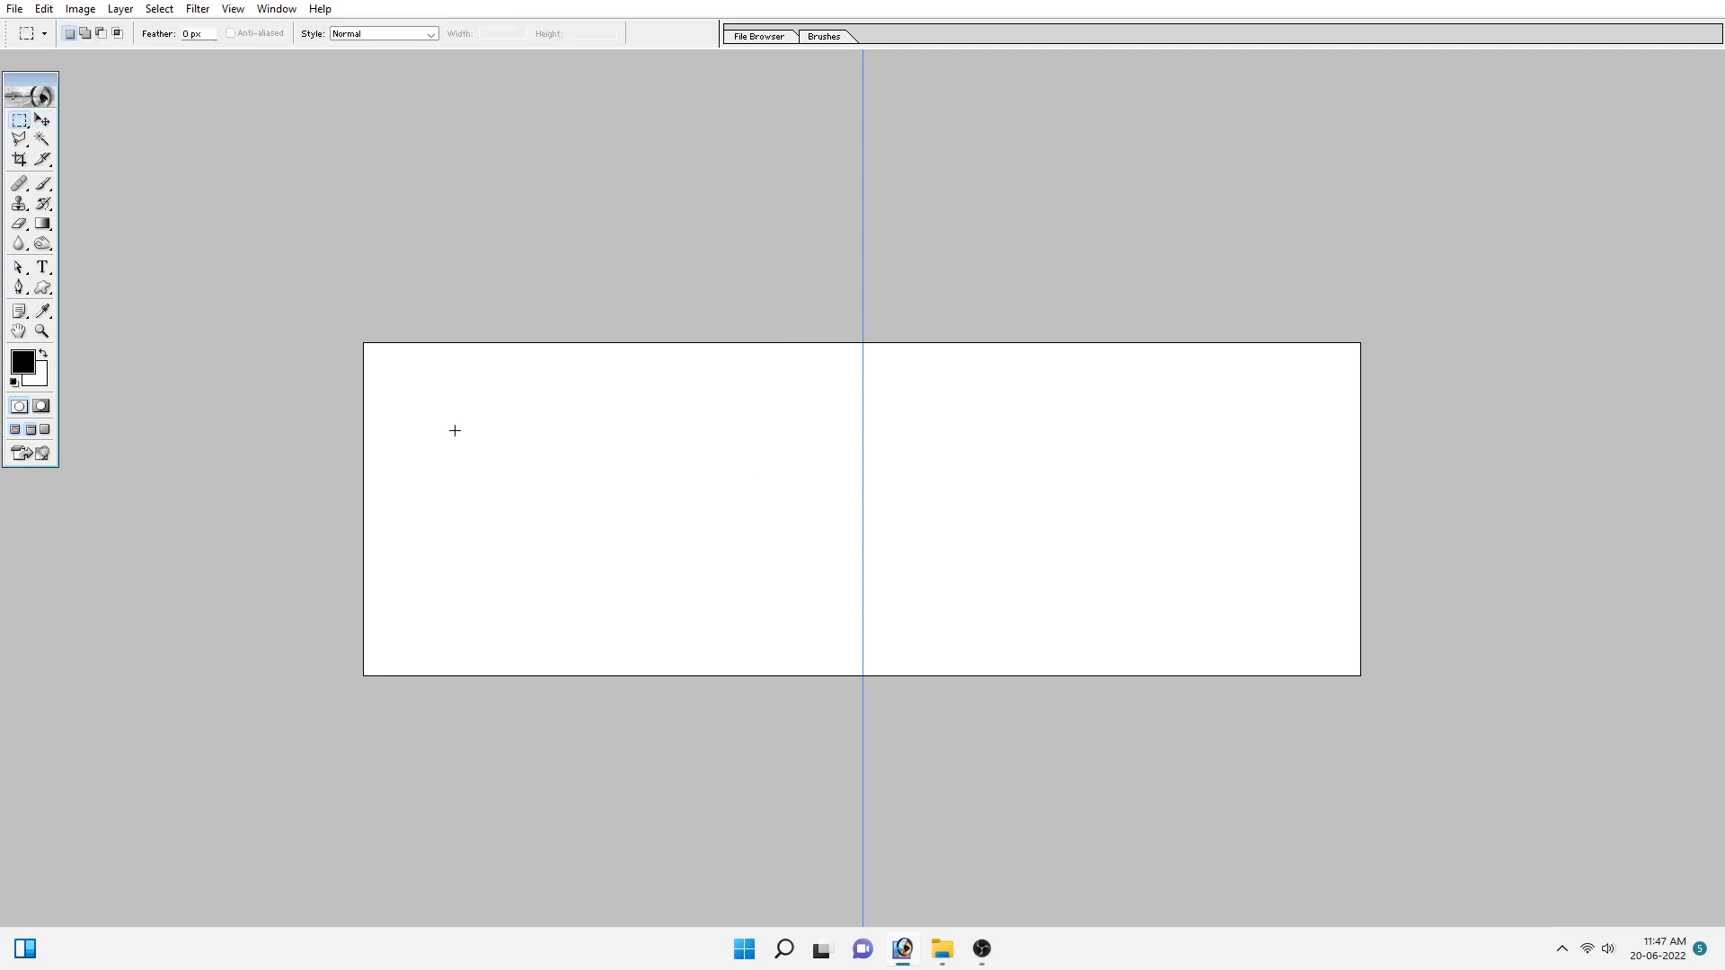
pyautogui.moveTo(324, 374); pyautogui.dragTo(1404, 637)
pyautogui.hotkey('alt', 's')
pyautogui.press('t')
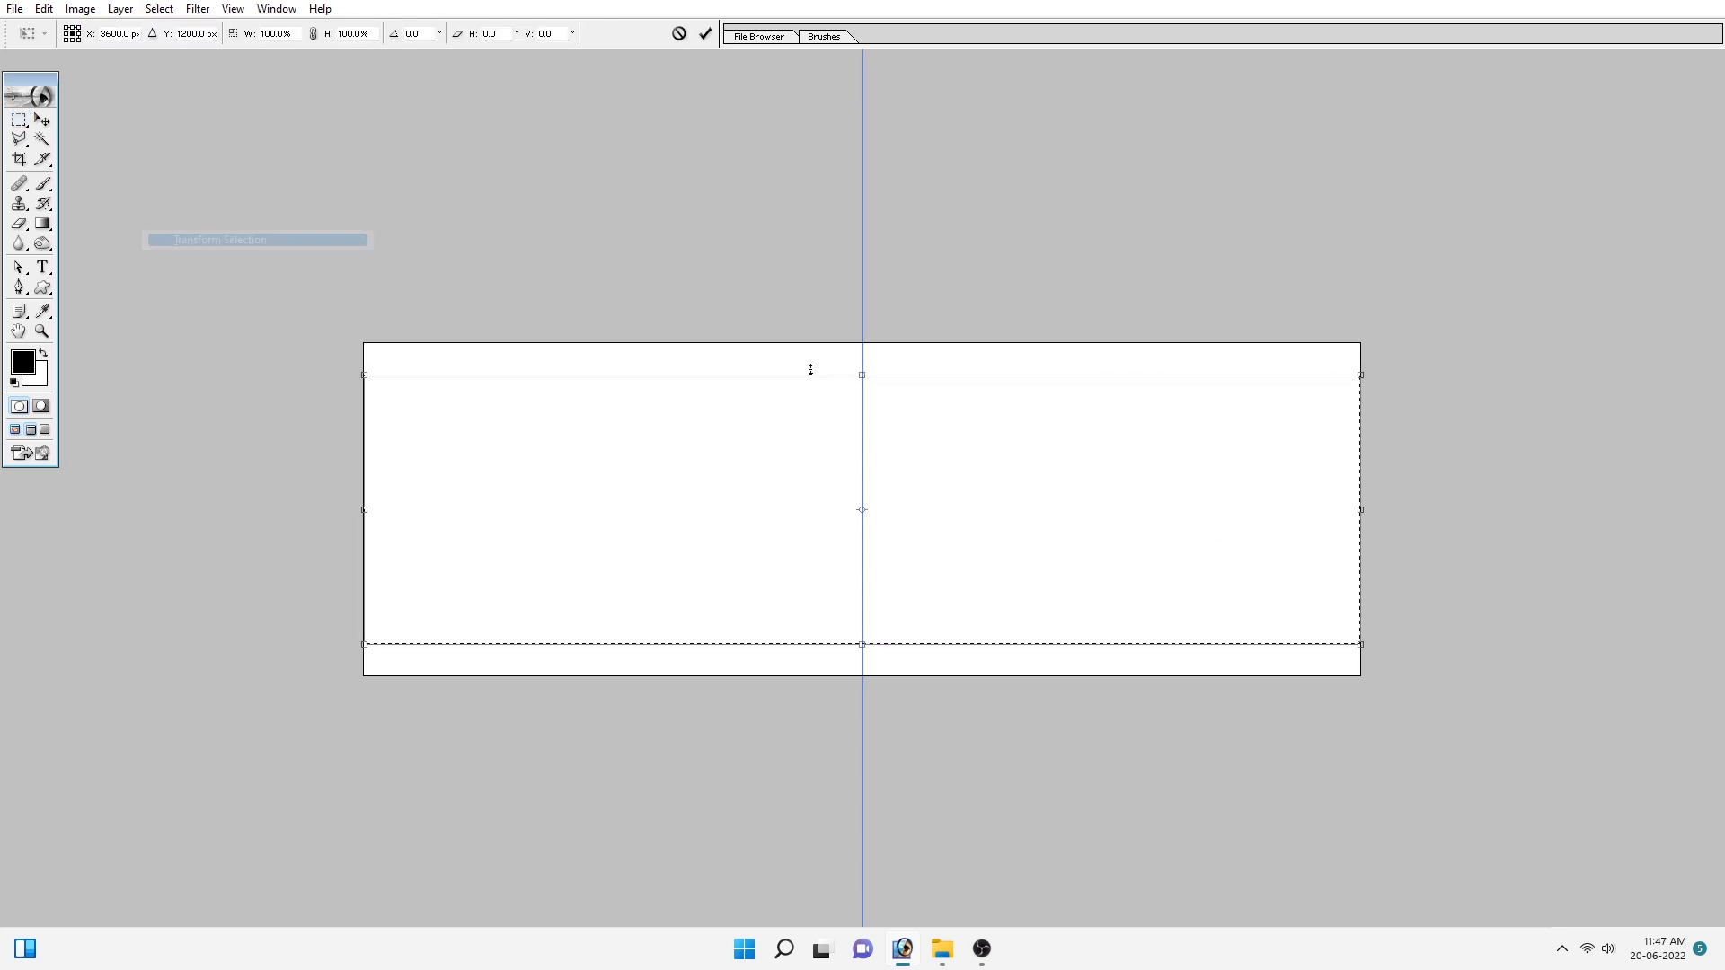
pyautogui.moveTo(810, 364); pyautogui.dragTo(810, 361)
pyautogui.press('Return')
# Step: Fill the band with black and stretch it past the canvas edges
pyautogui.press('c')
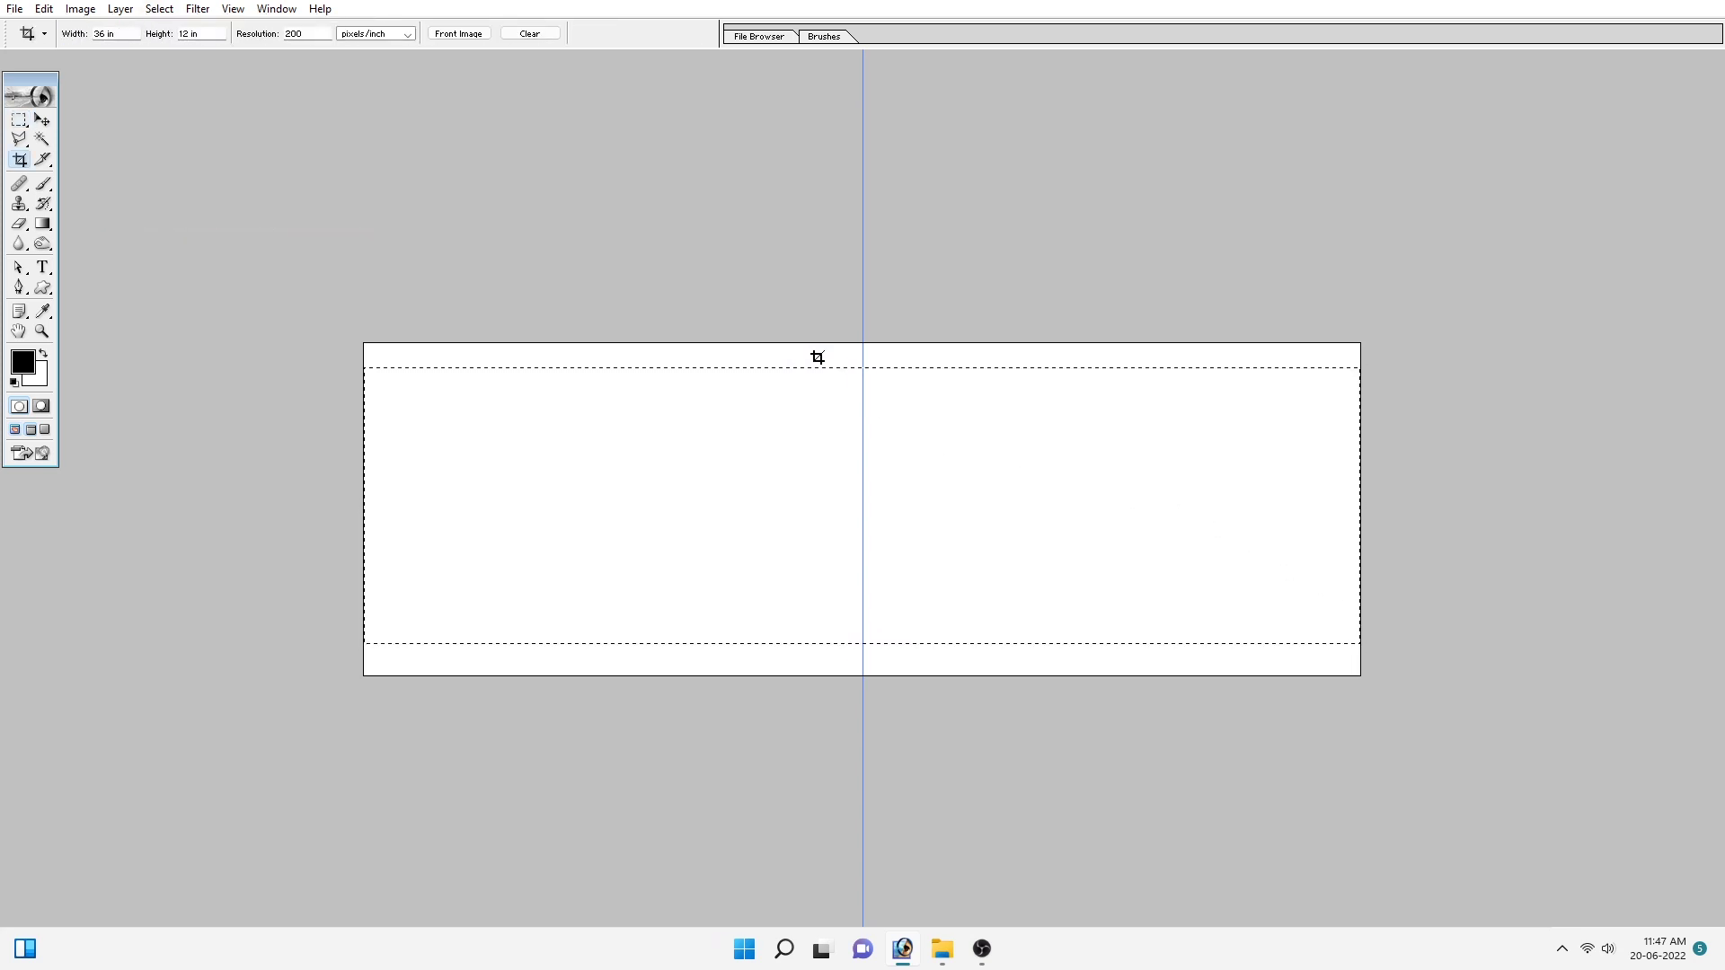
pyautogui.hotkey('alt', 'BackSpace')
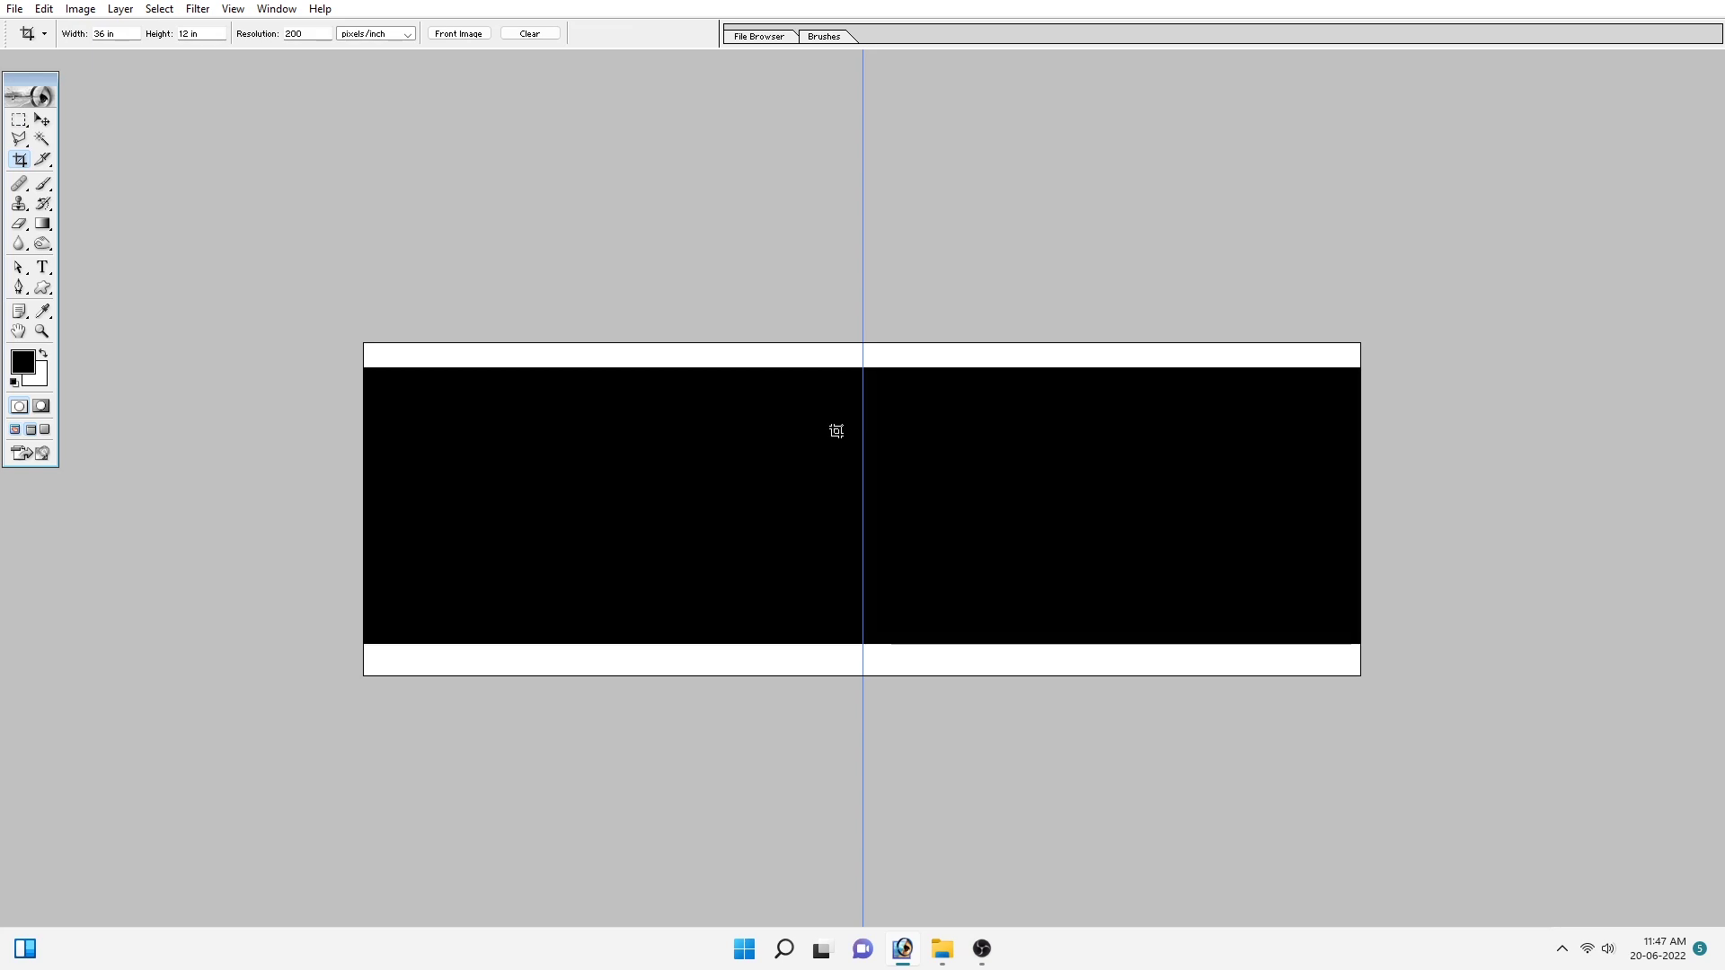
pyautogui.press('v')
pyautogui.hotkey('ctrl', 't')
pyautogui.moveTo(1297, 366); pyautogui.dragTo(1417, 395)
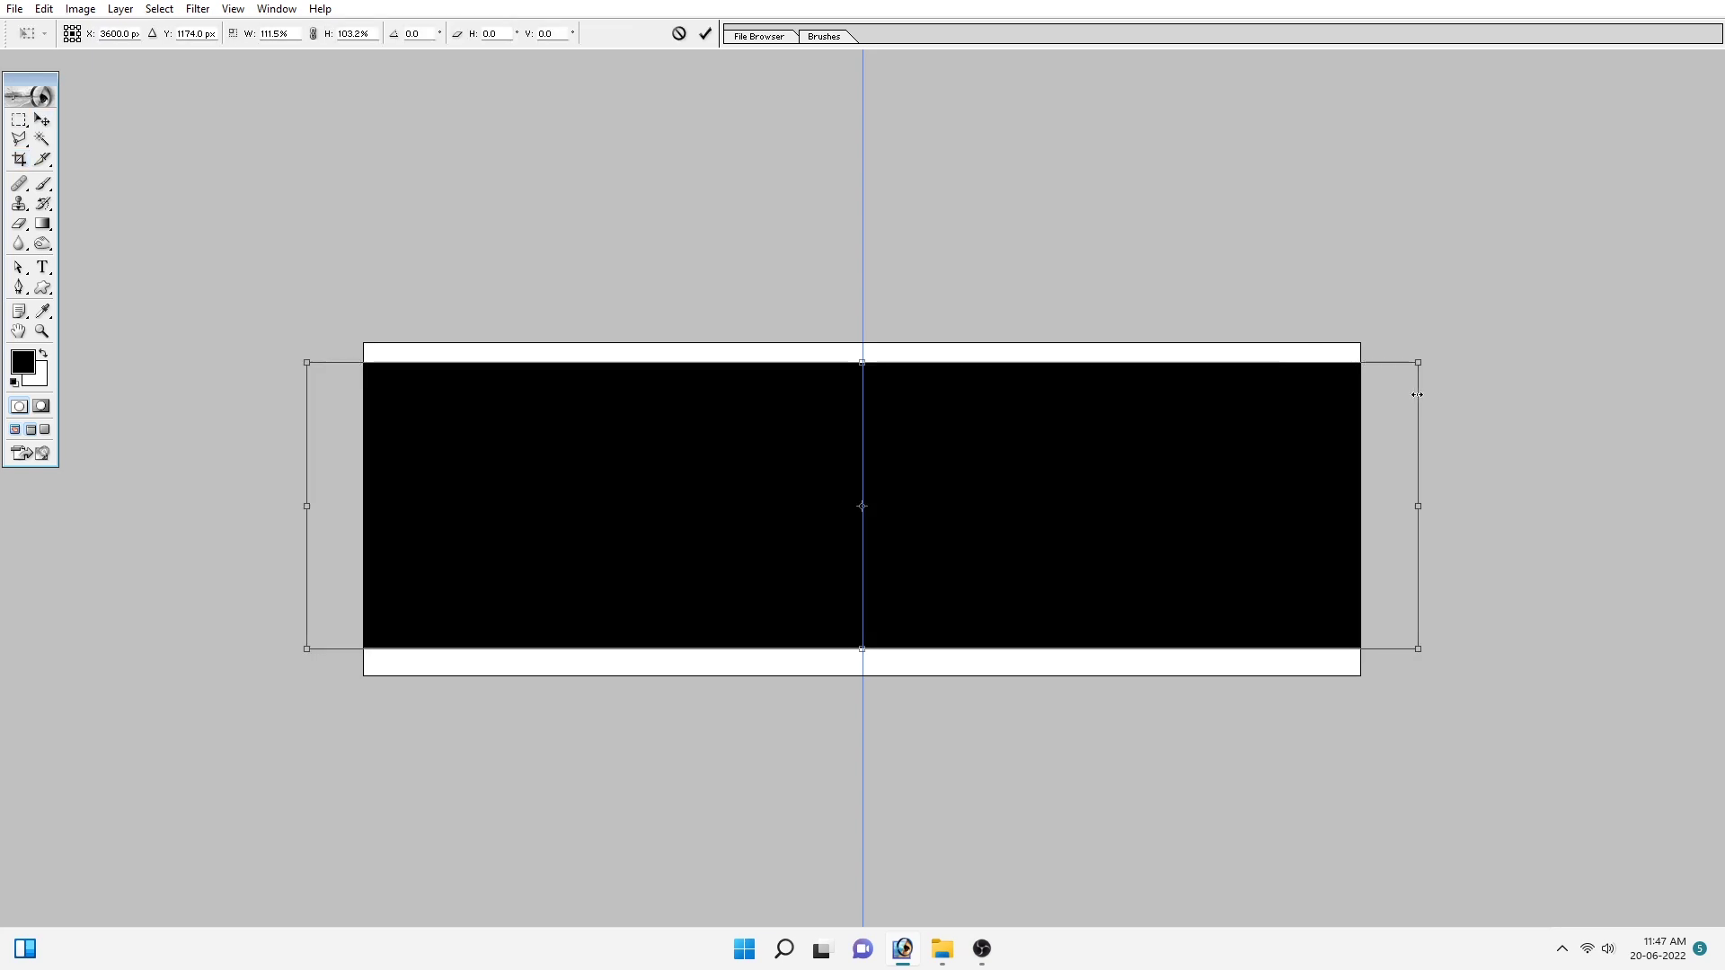
pyautogui.press('Return')
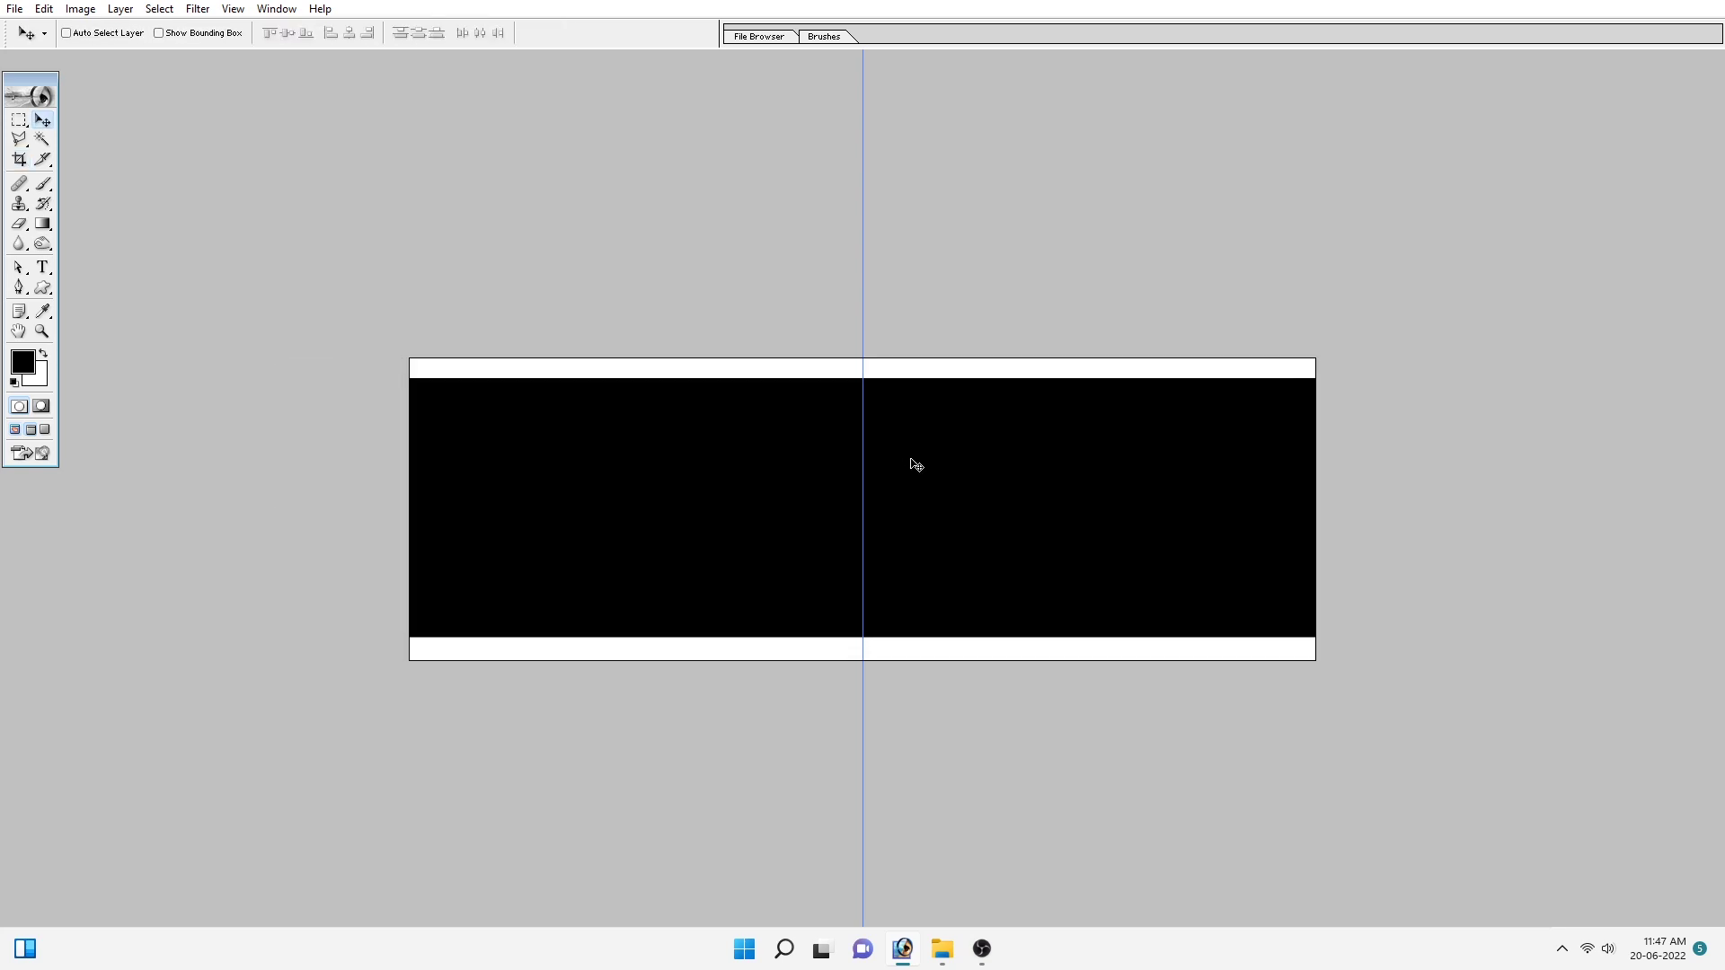
pyautogui.hotkey('ctrl', '+')
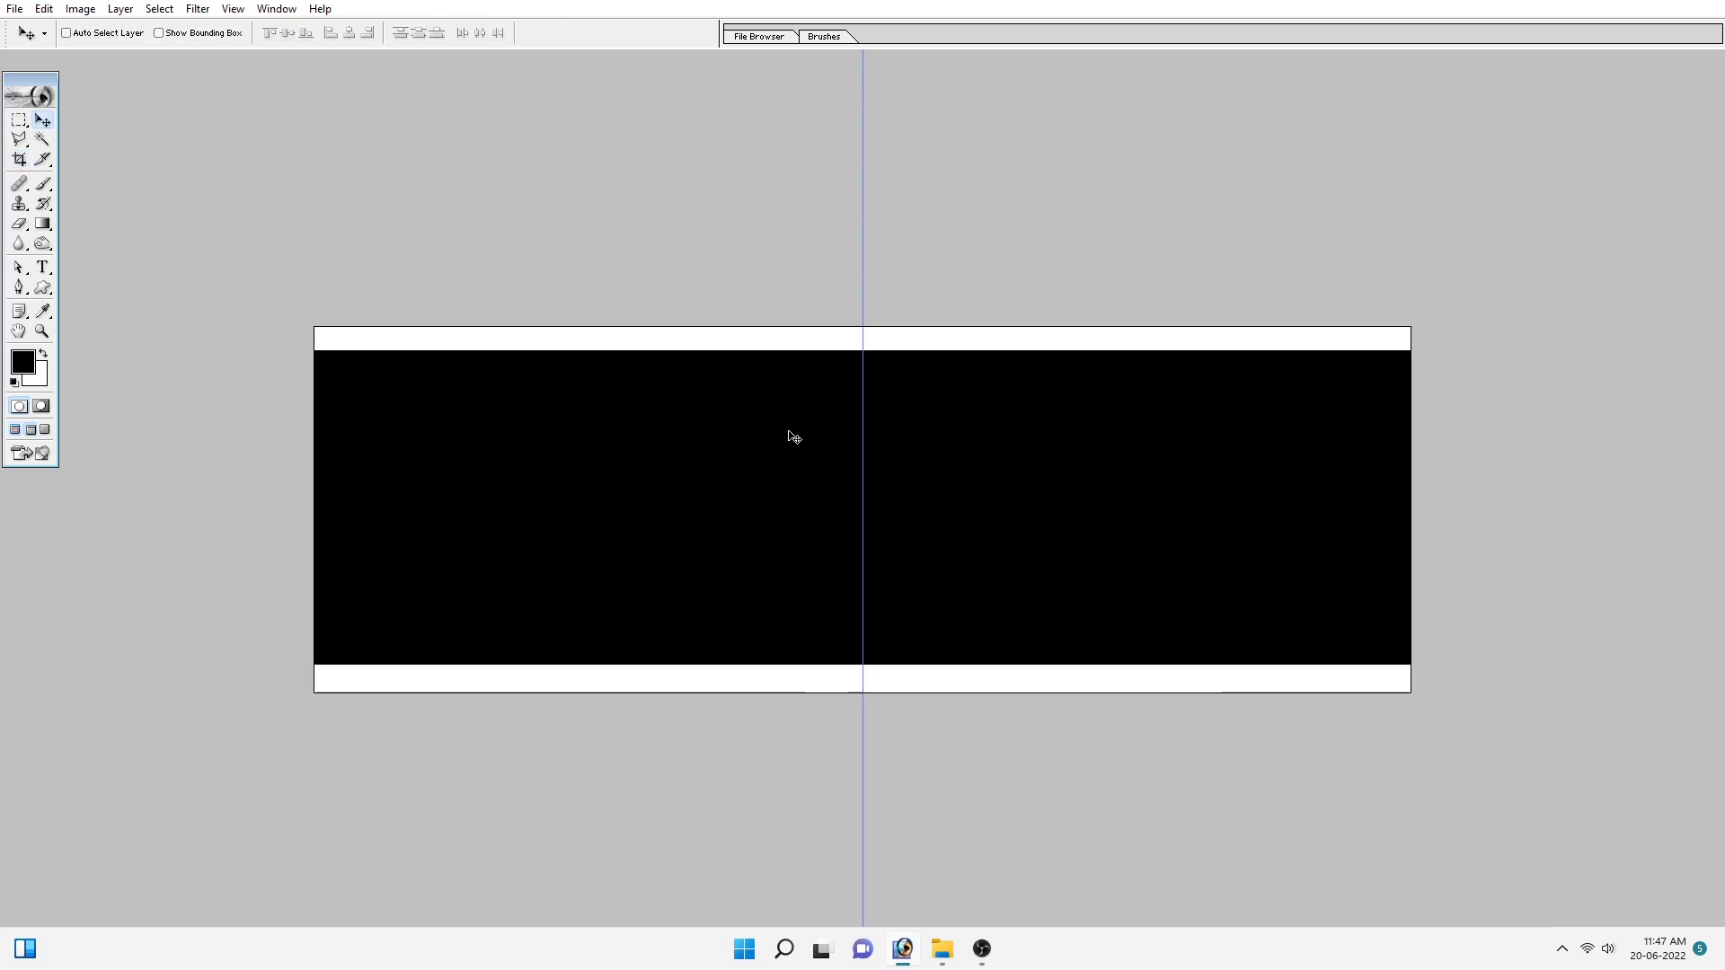
# Step: Fill an enlarged white rectangle on Layer 1 just left of the centre guide
pyautogui.press('m')
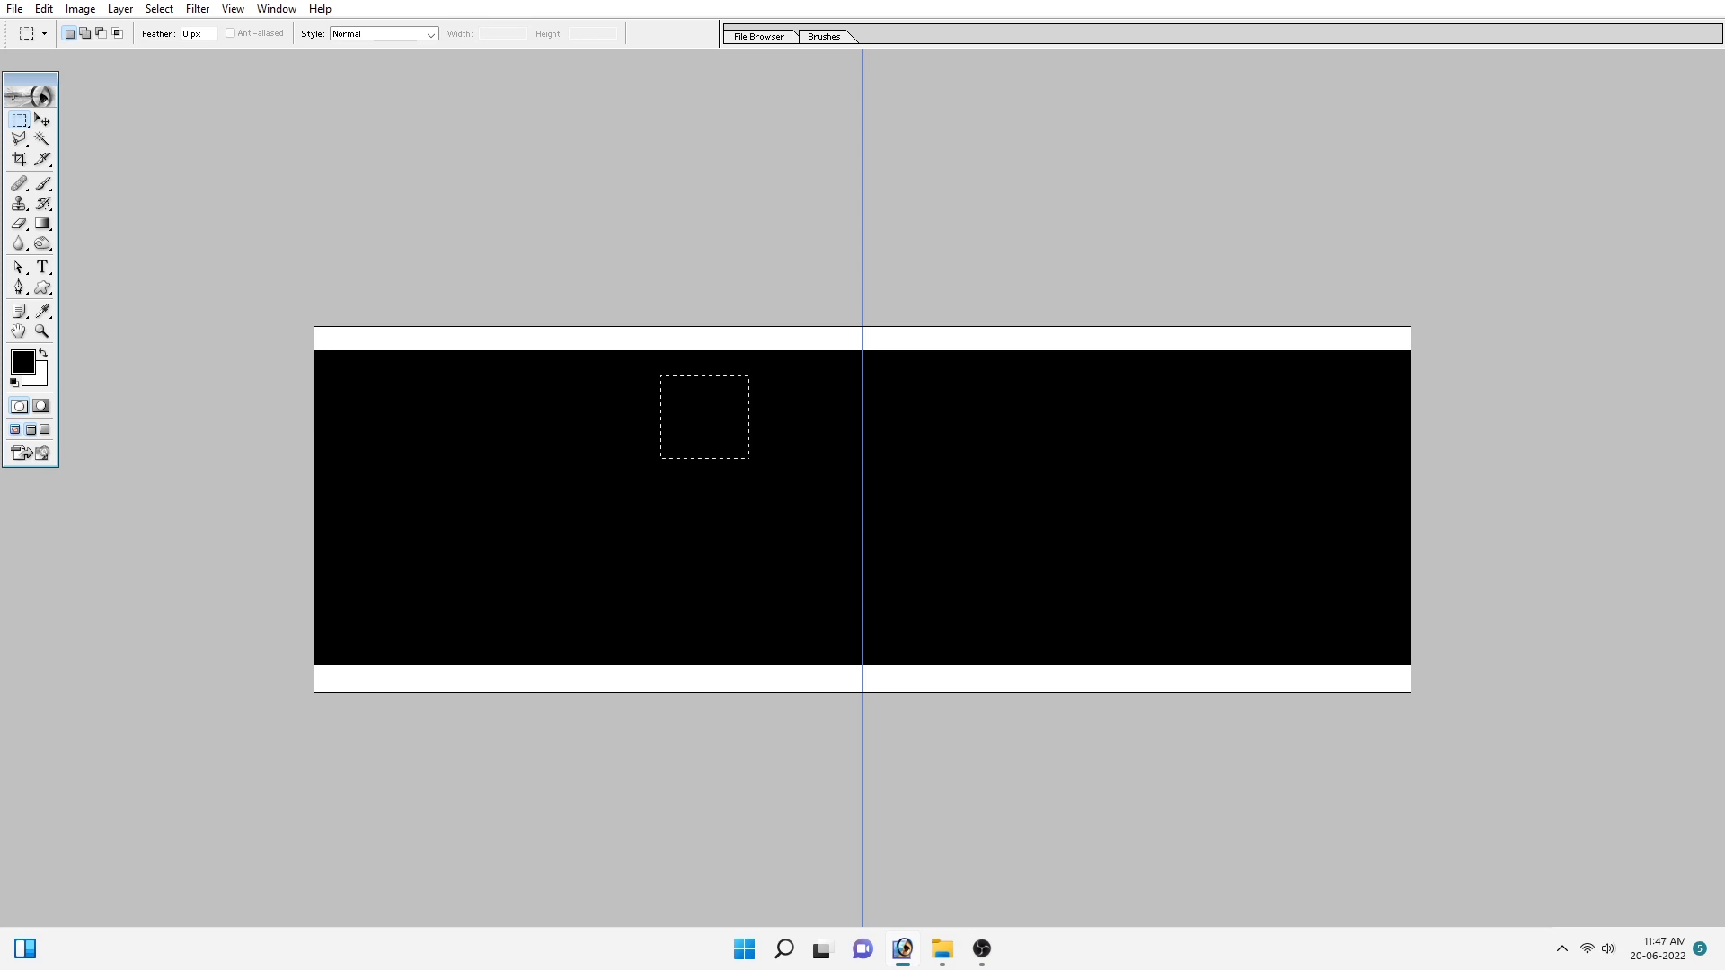
pyautogui.moveTo(794, 462); pyautogui.dragTo(780, 462)
pyautogui.rightClick(747, 431)
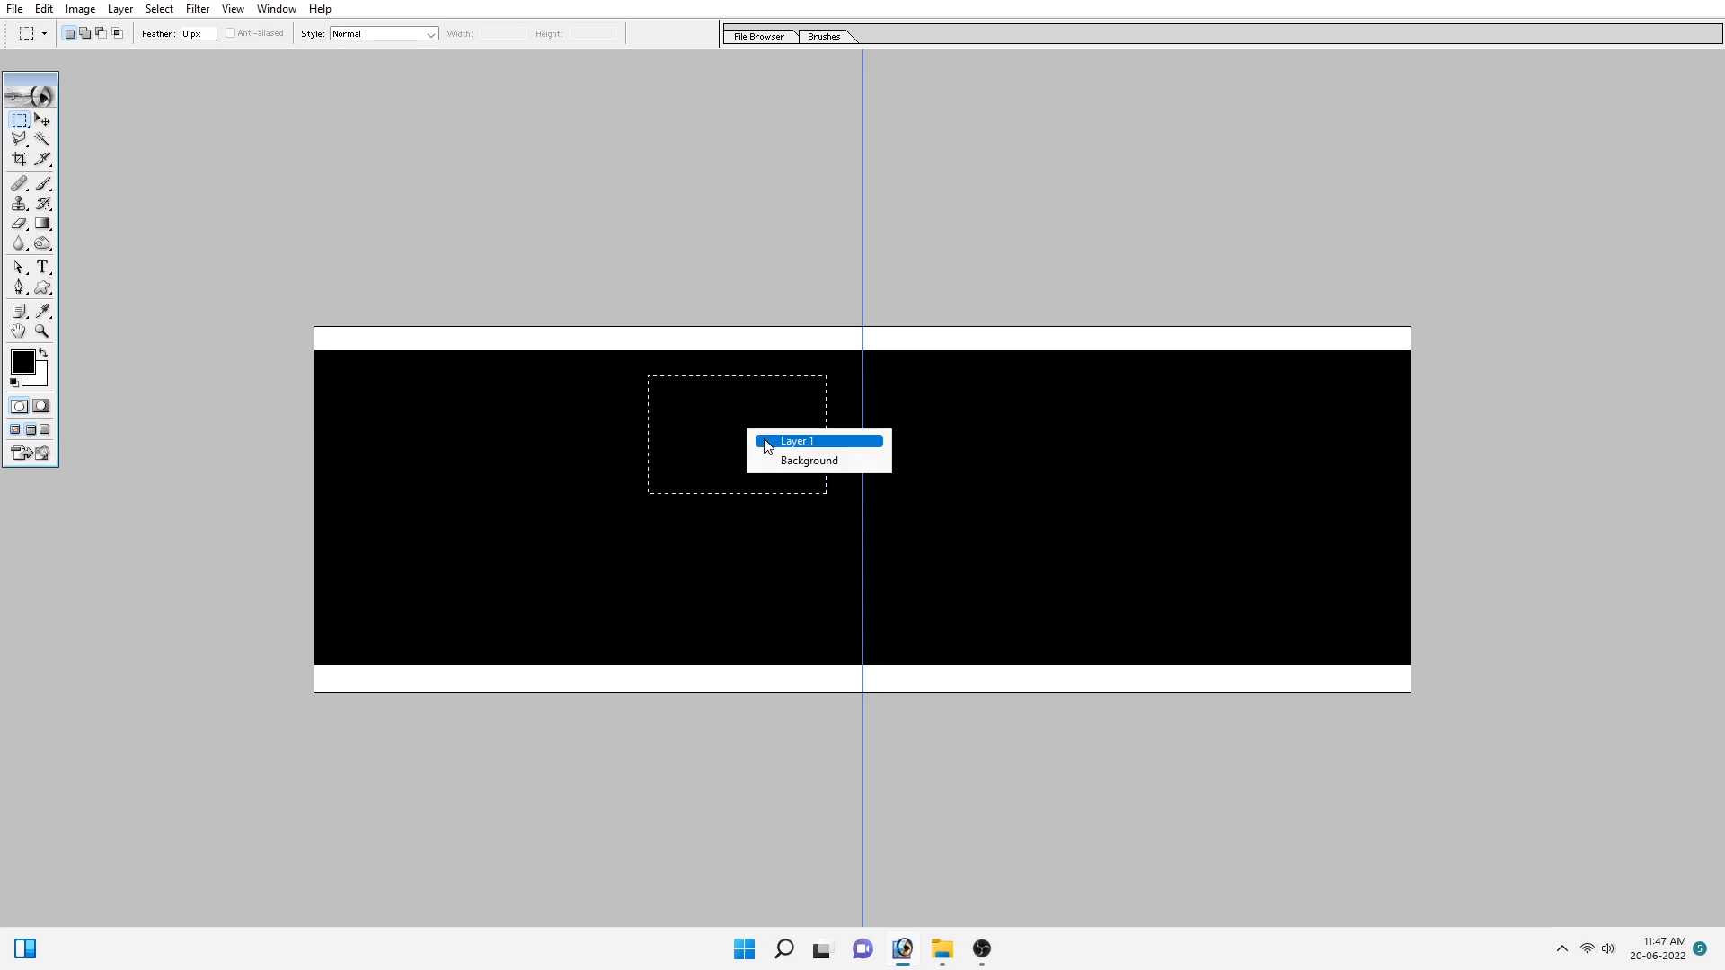
pyautogui.click(766, 441)
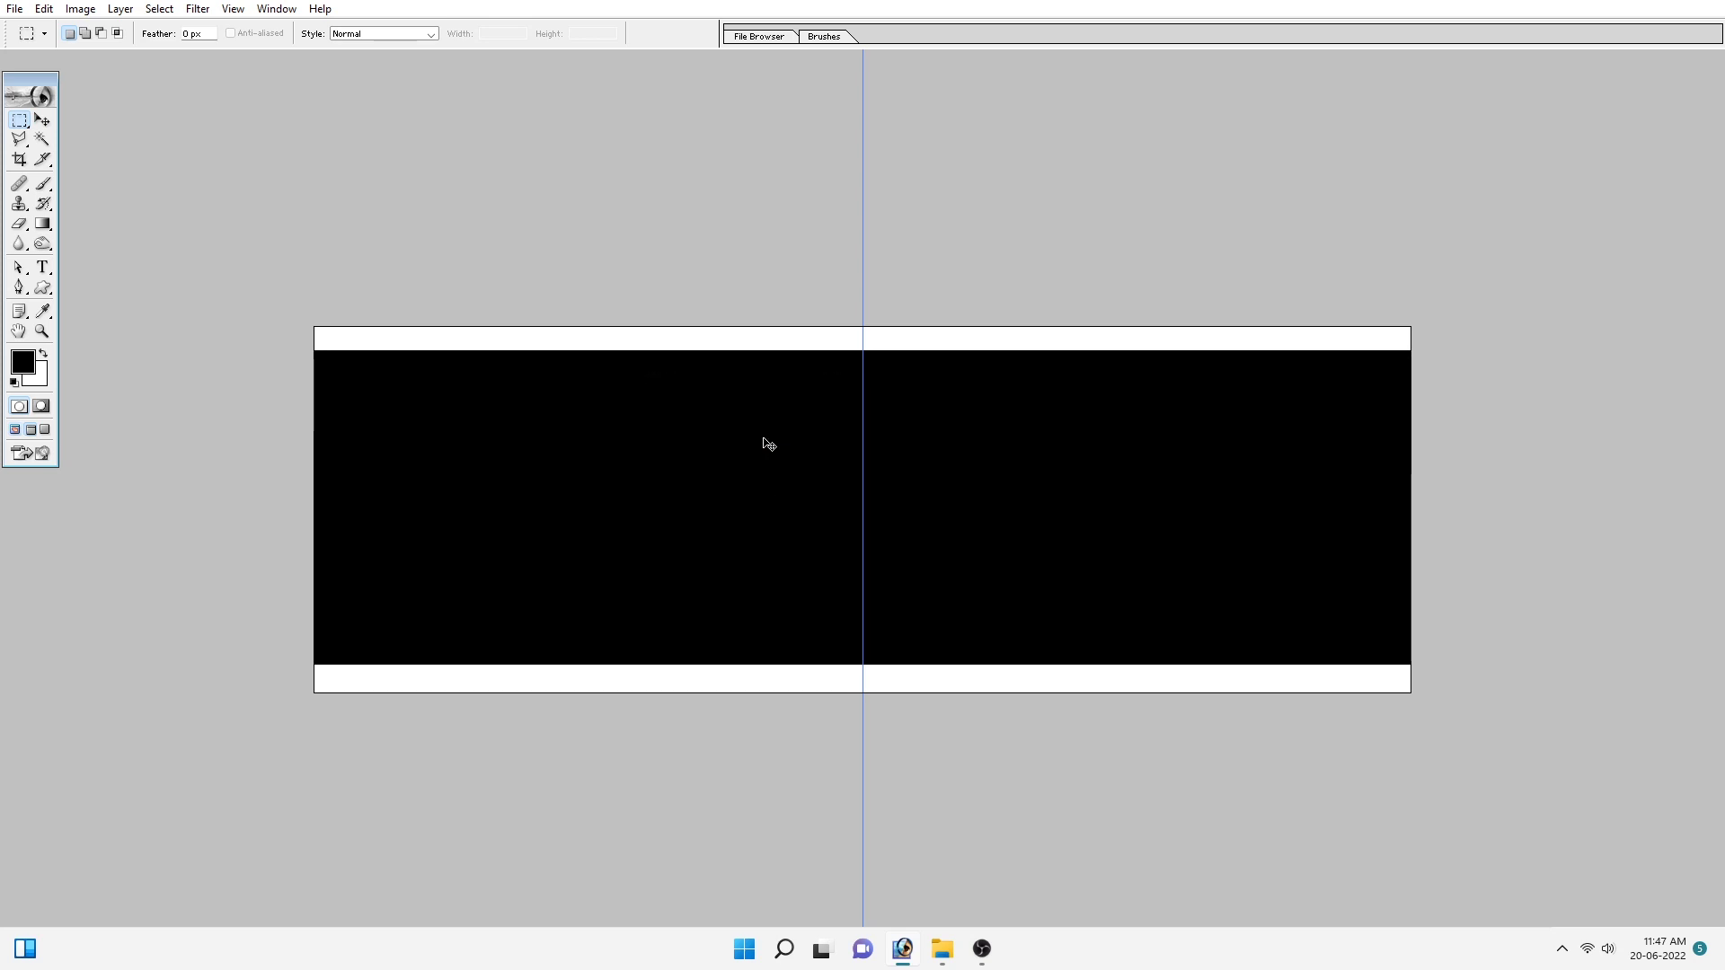
pyautogui.hotkey('ctrl', 'BackSpace')
pyautogui.hotkey('ctrl', 't')
pyautogui.moveTo(824, 374)
pyautogui.mouseDown()
pyautogui.moveTo(849, 363)
pyautogui.moveTo(805, 389)
pyautogui.moveTo(751, 558)
pyautogui.mouseUp()
pyautogui.press('Return')
# Step: Duplicate the white frame below the first and resize the pair to fit the band
pyautogui.press('v')
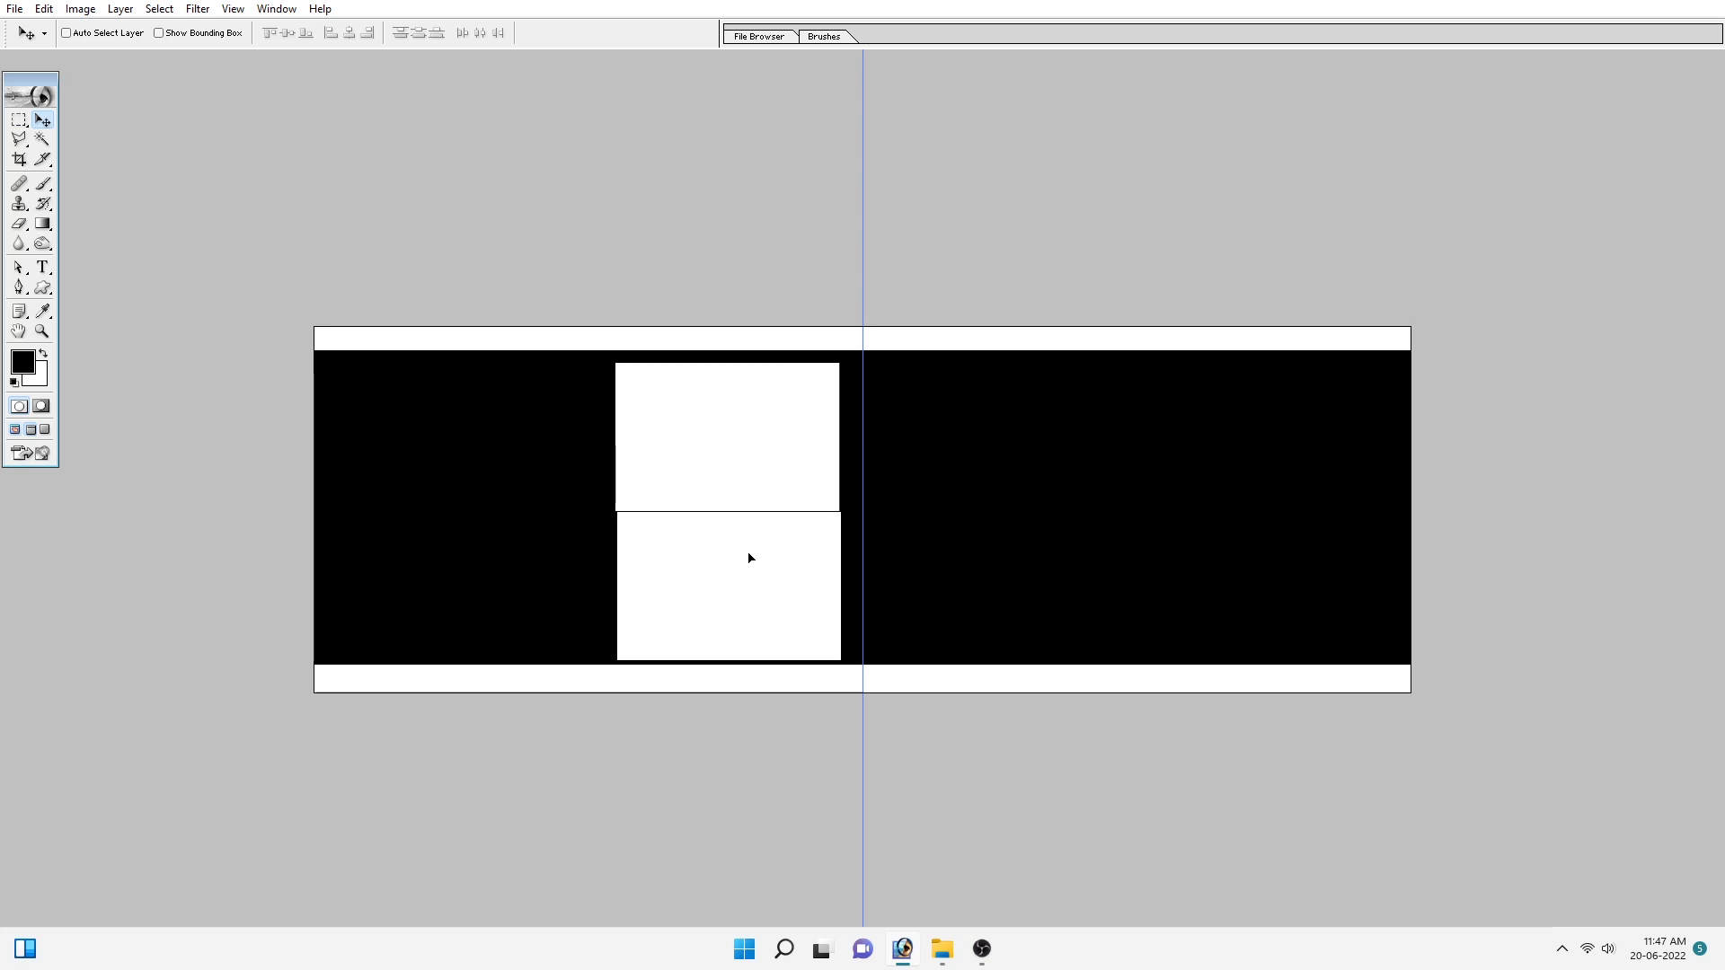
pyautogui.press('c')
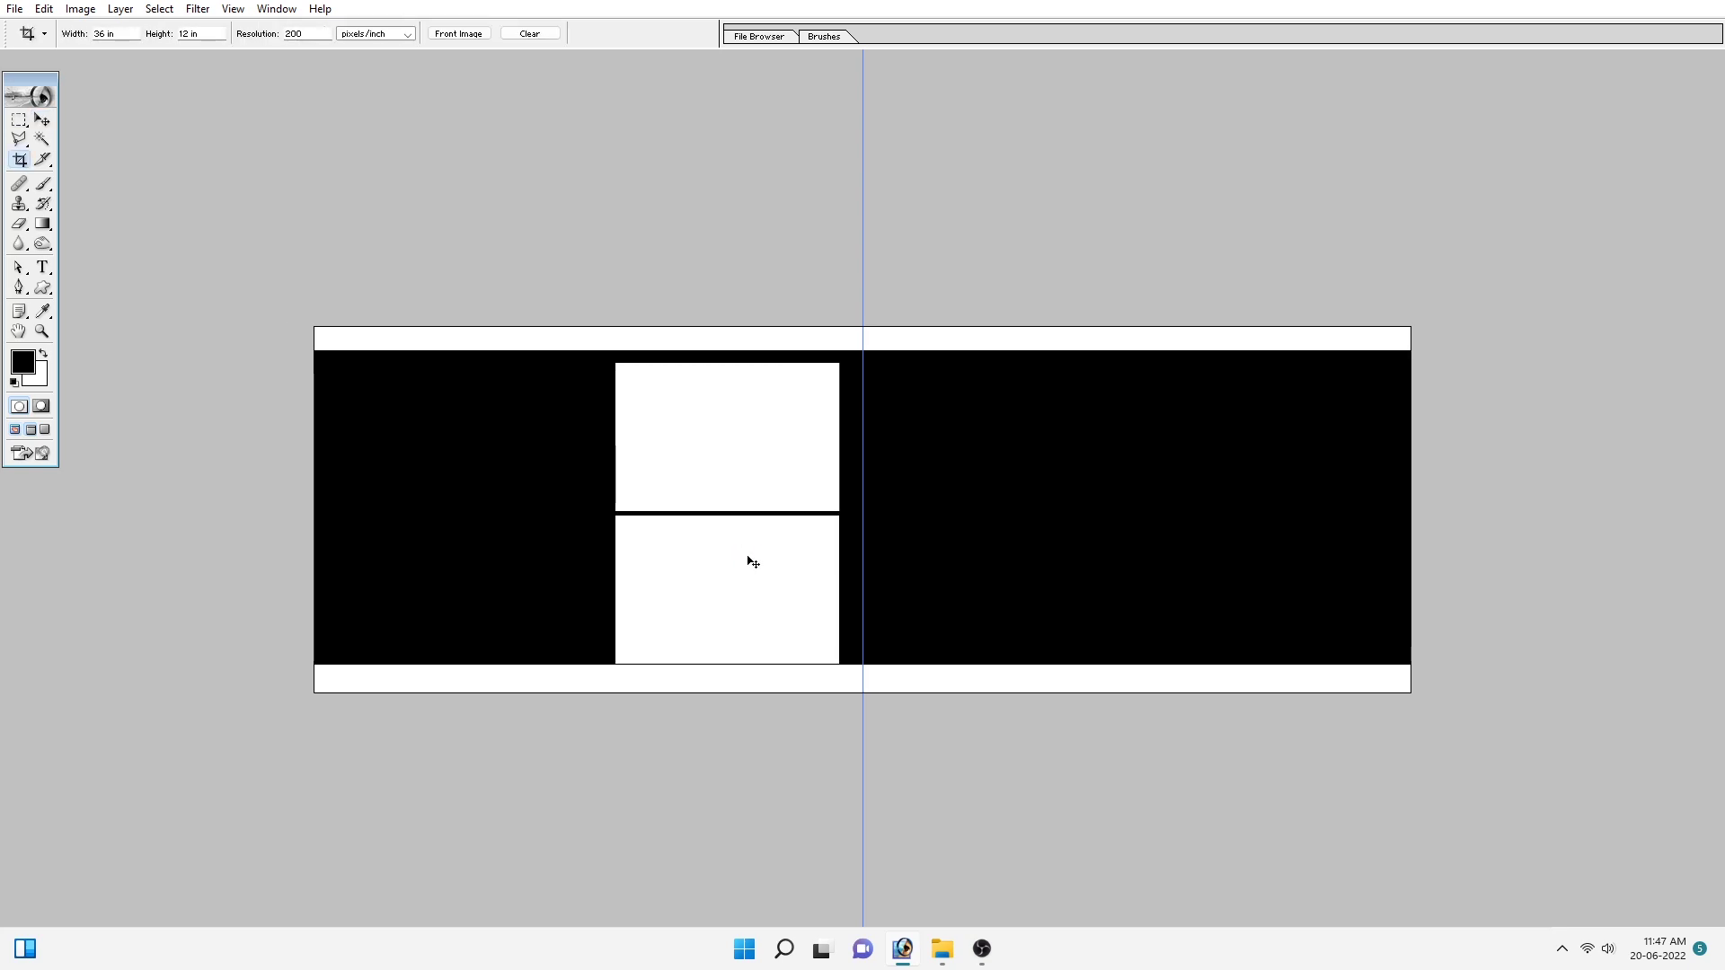
pyautogui.hotkey('ctrl', 't')
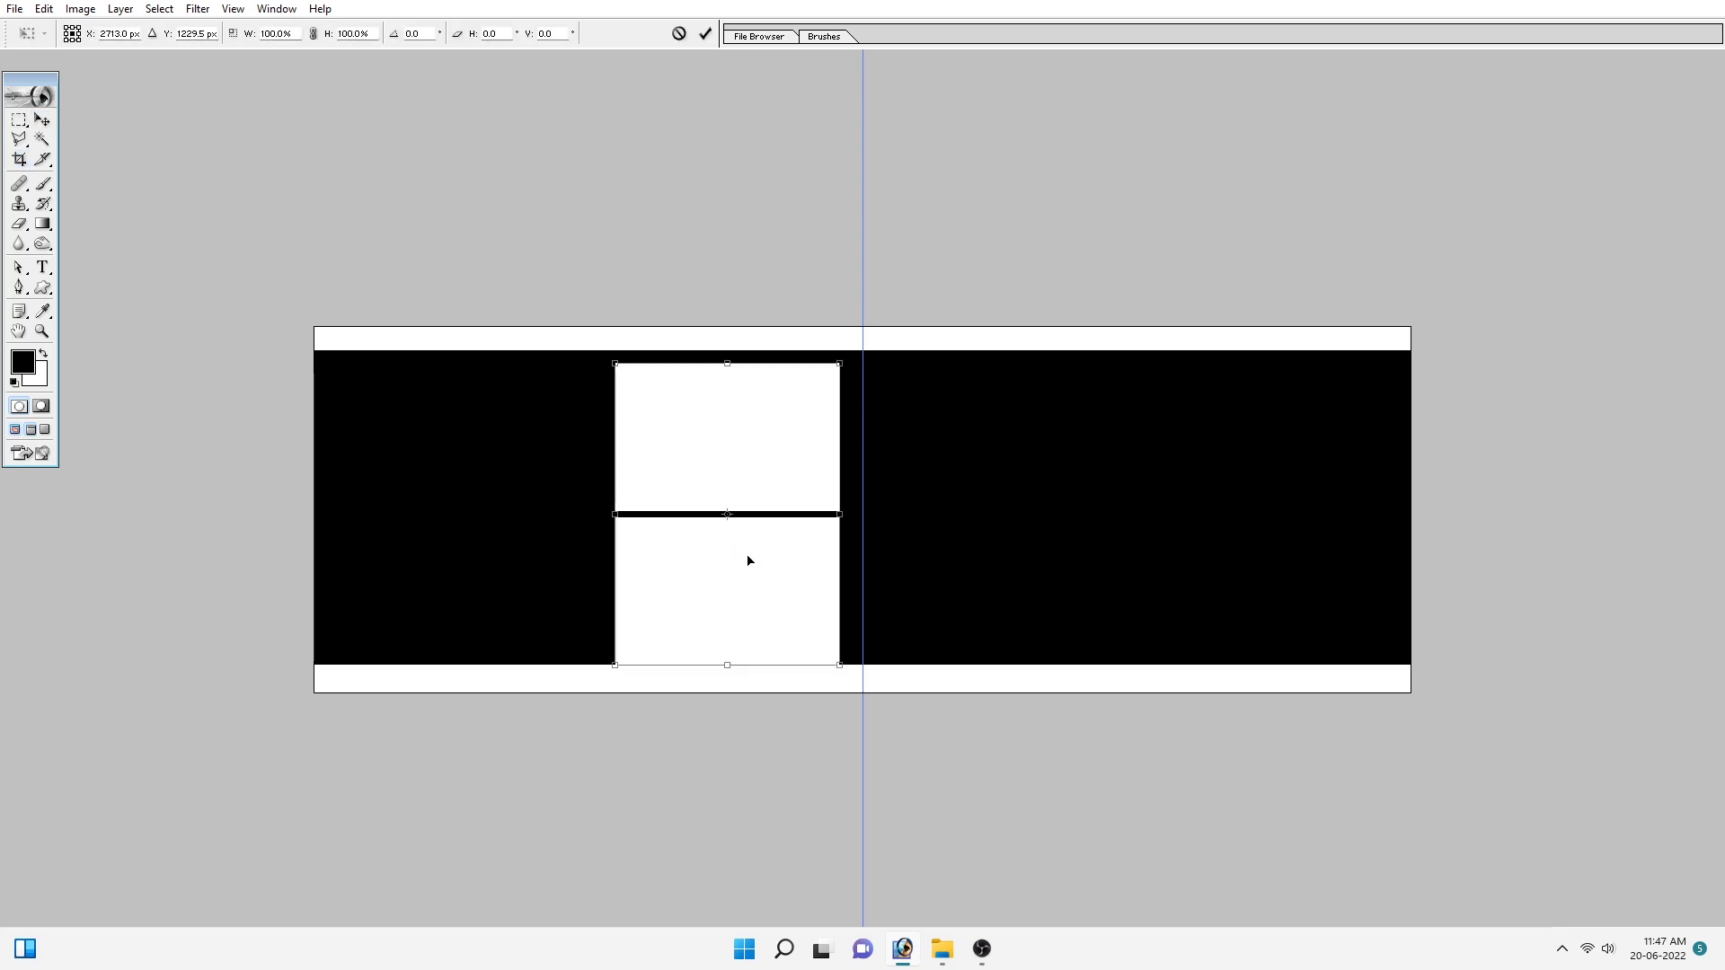
pyautogui.moveTo(839, 362); pyautogui.dragTo(841, 390)
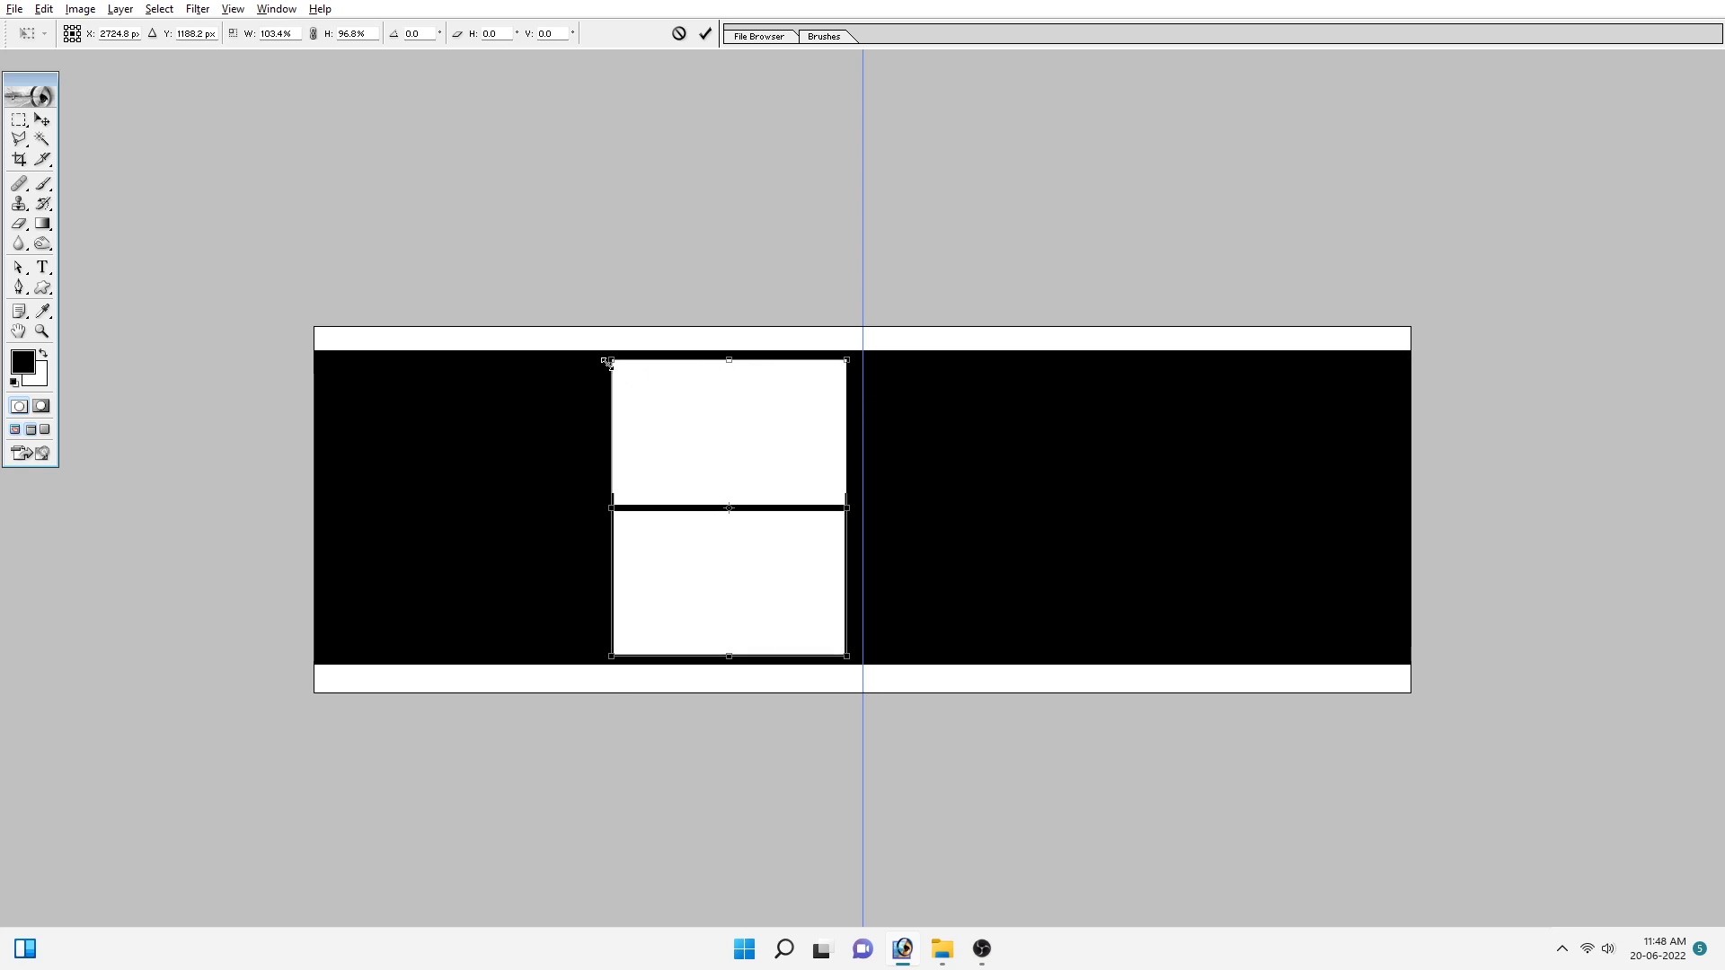
pyautogui.moveTo(616, 366); pyautogui.dragTo(616, 362)
pyautogui.moveTo(728, 363); pyautogui.dragTo(730, 364)
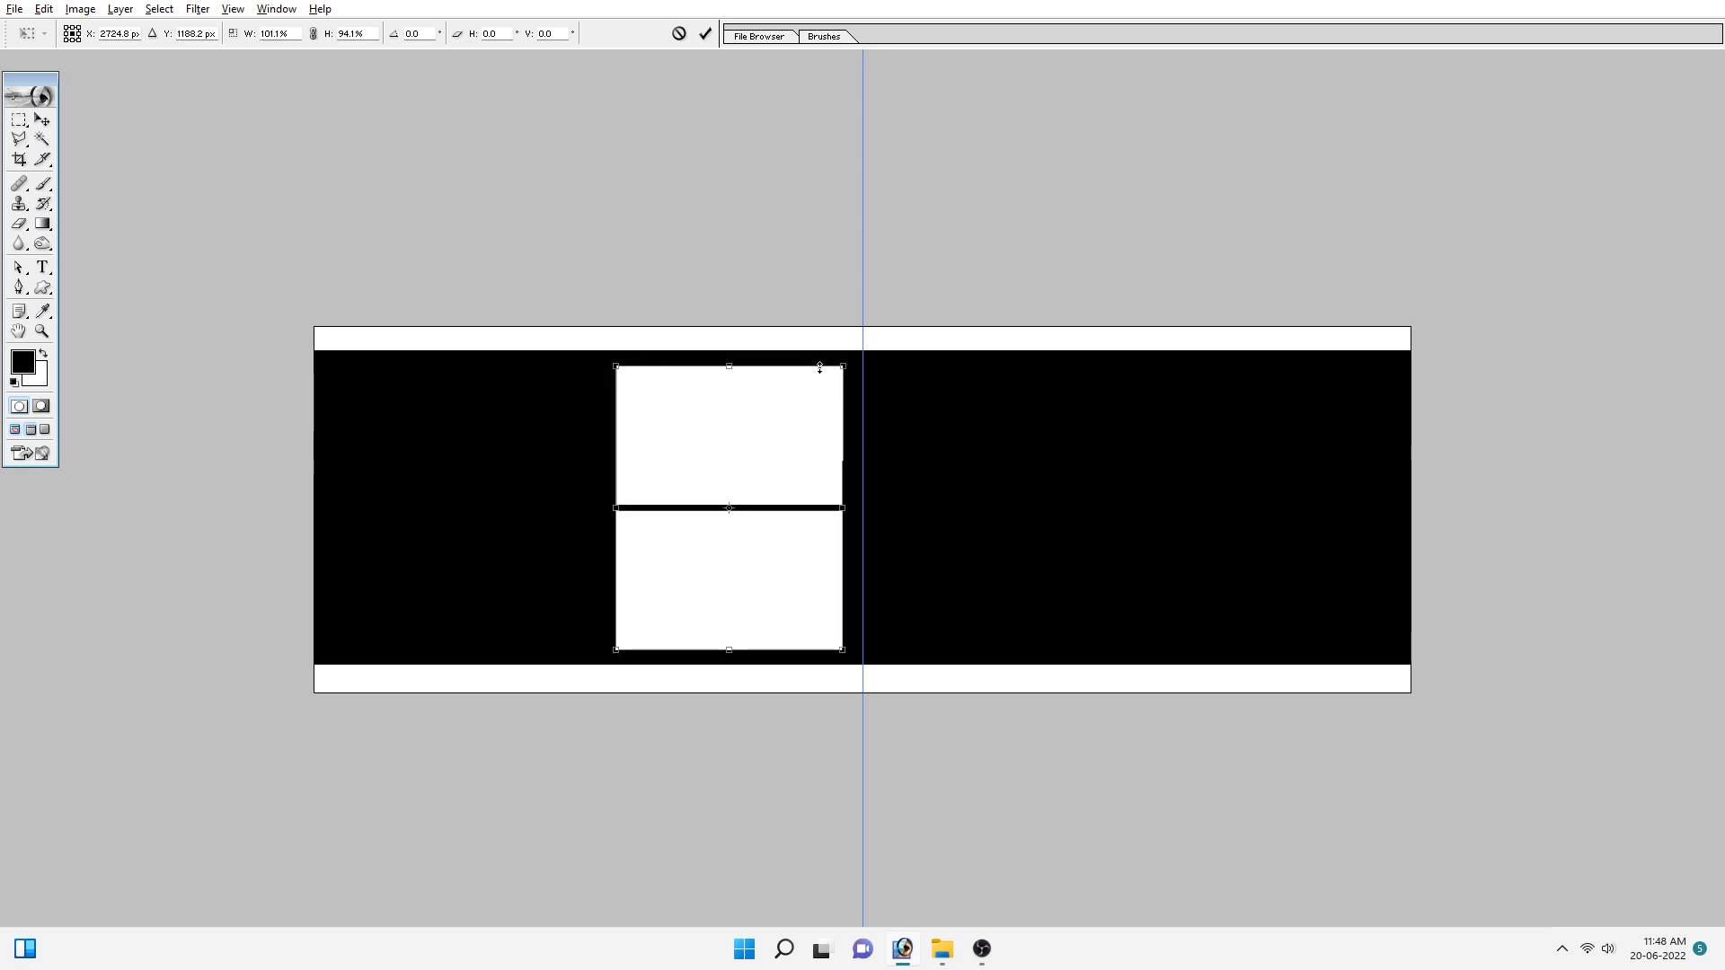
pyautogui.moveTo(843, 366); pyautogui.dragTo(845, 368)
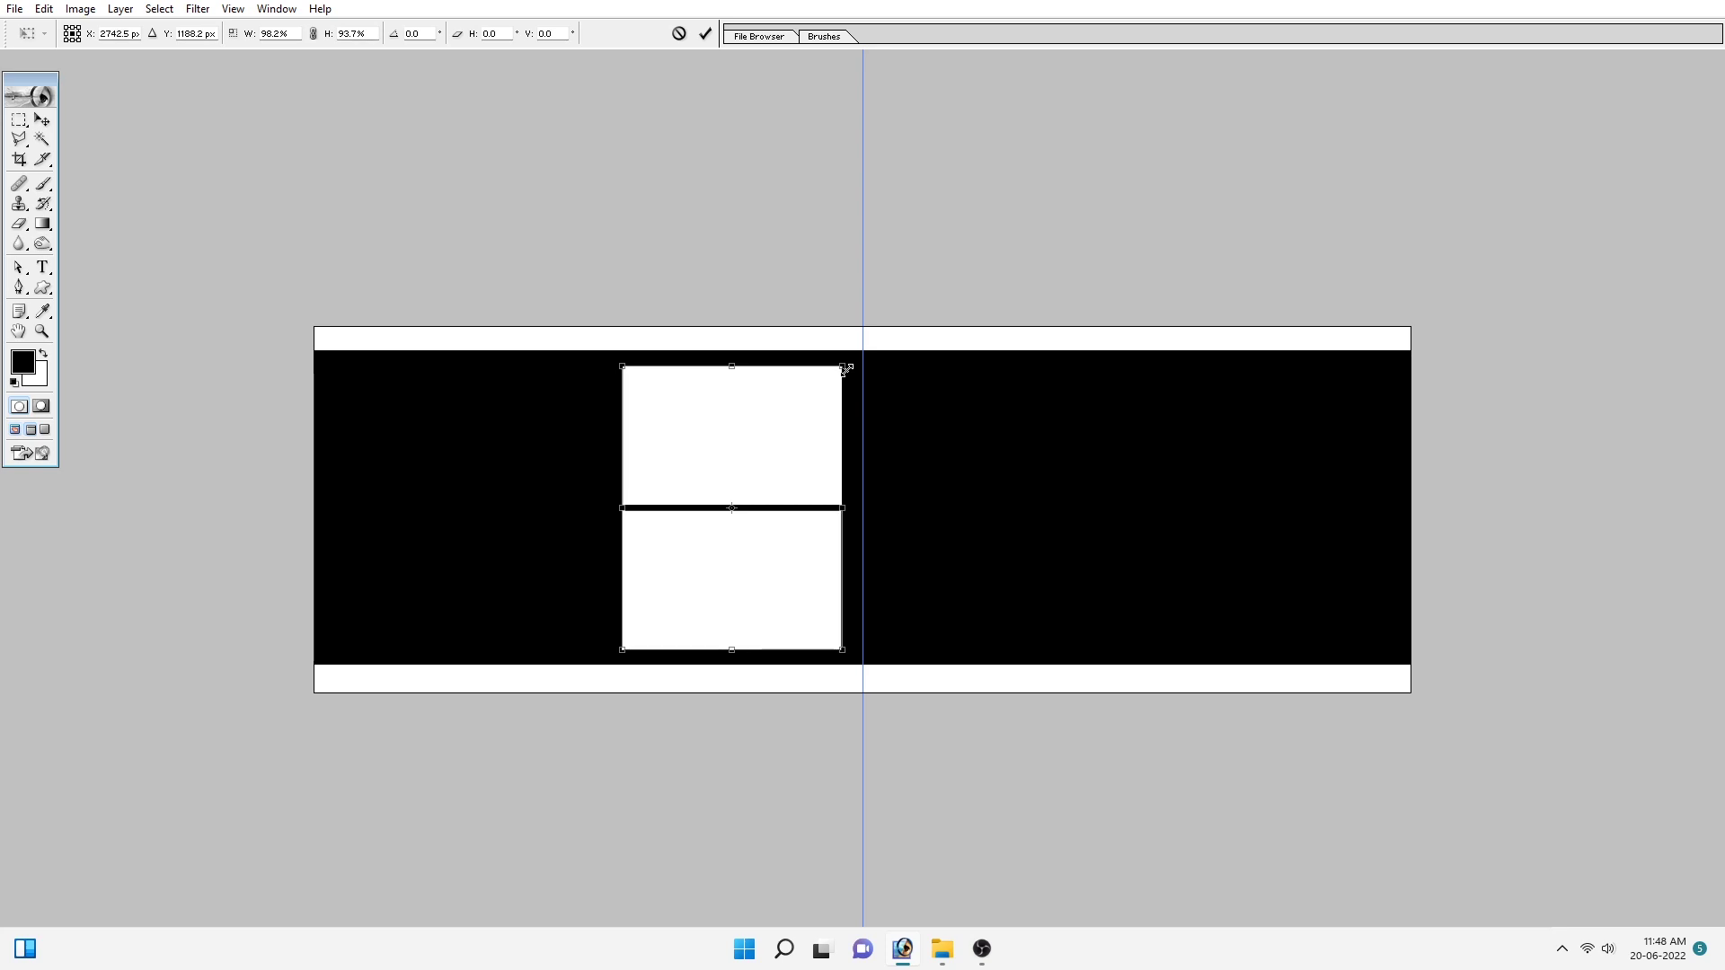
pyautogui.press('Return')
# Step: Nudge the lower white frame up to narrow the gap between the frames
pyautogui.press('c')
pyautogui.hotkey('ctrl', '-')
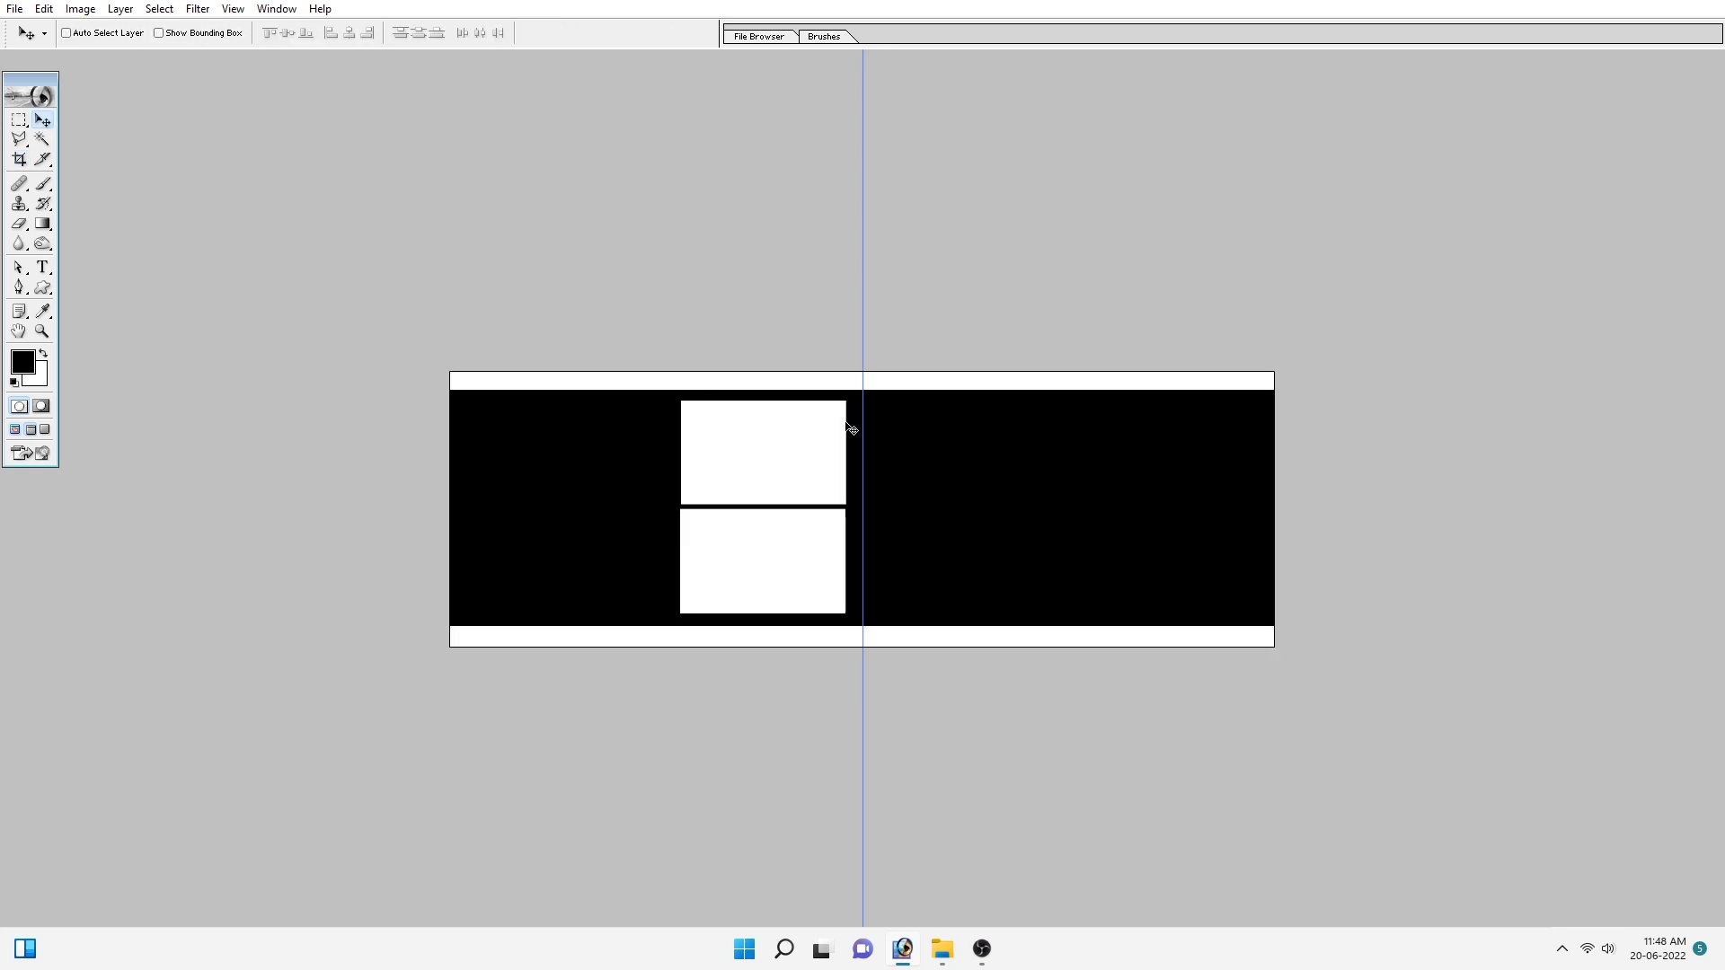
pyautogui.hotkey('ctrl', '+')
pyautogui.hotkey('ctrl', '+')
pyautogui.press('w')
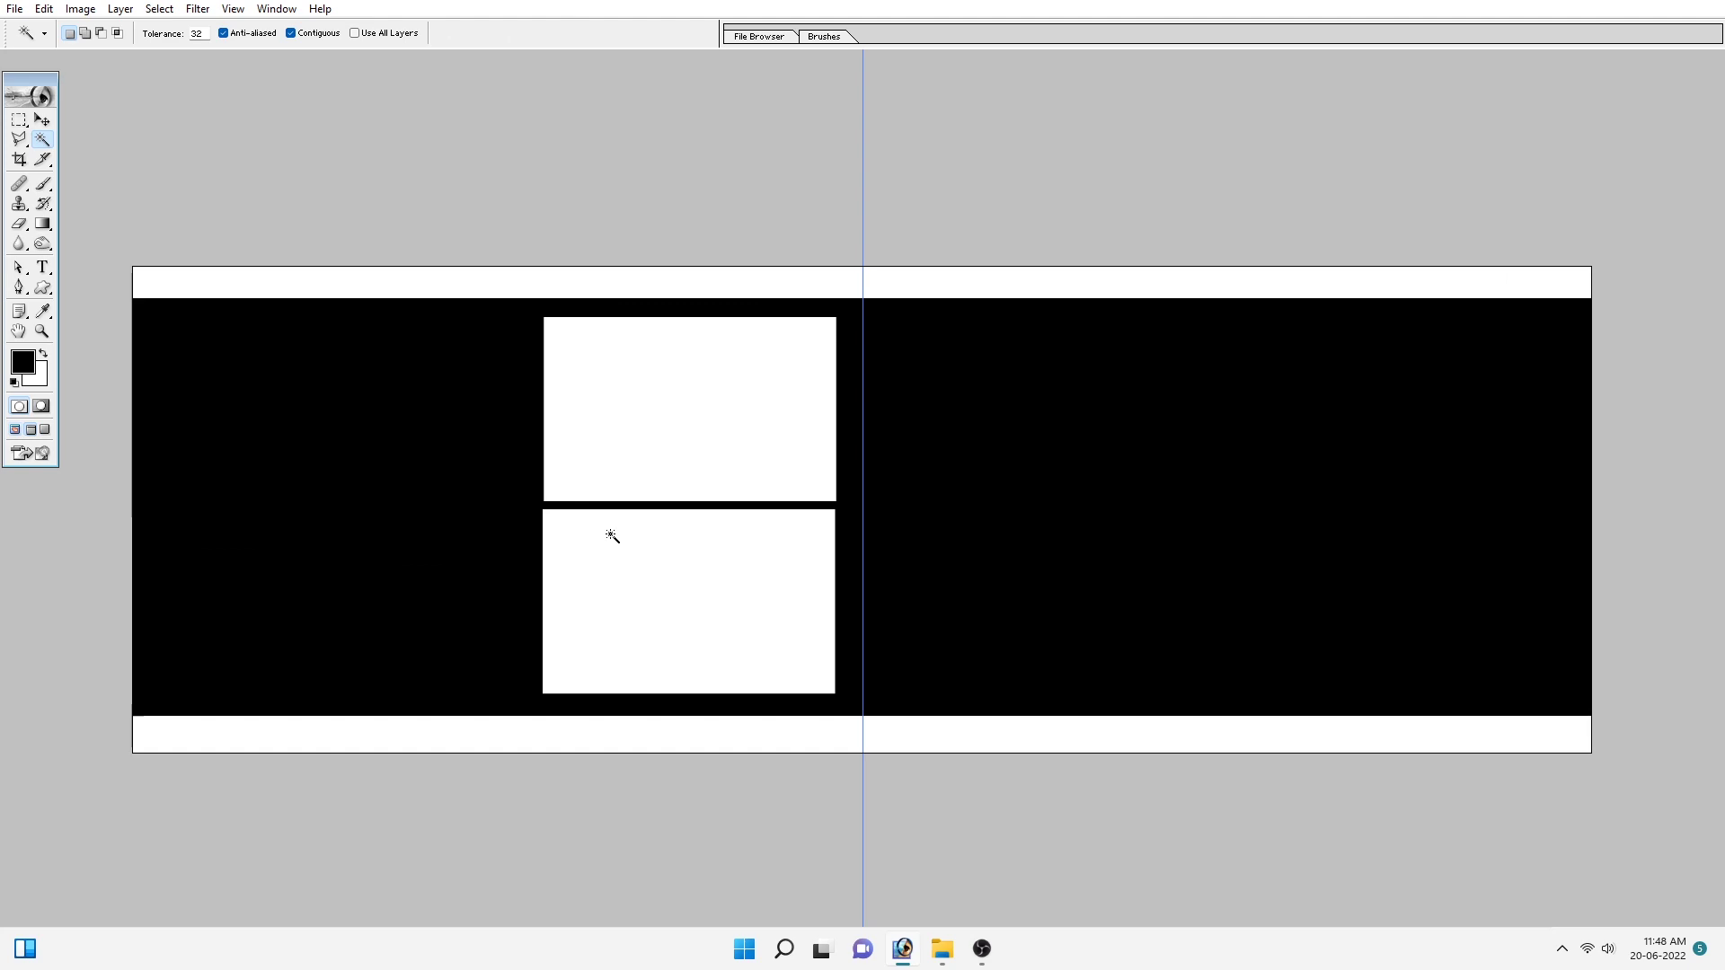
pyautogui.click(562, 543)
pyautogui.hotkey('ctrl', 'Up')
pyautogui.hotkey('ctrl', 'Up')
pyautogui.hotkey('ctrl', 'Up')
pyautogui.hotkey('ctrl', 'd')
# Step: Shift both white frames slightly toward the centre guide and reselect Layer 1
pyautogui.press('v')
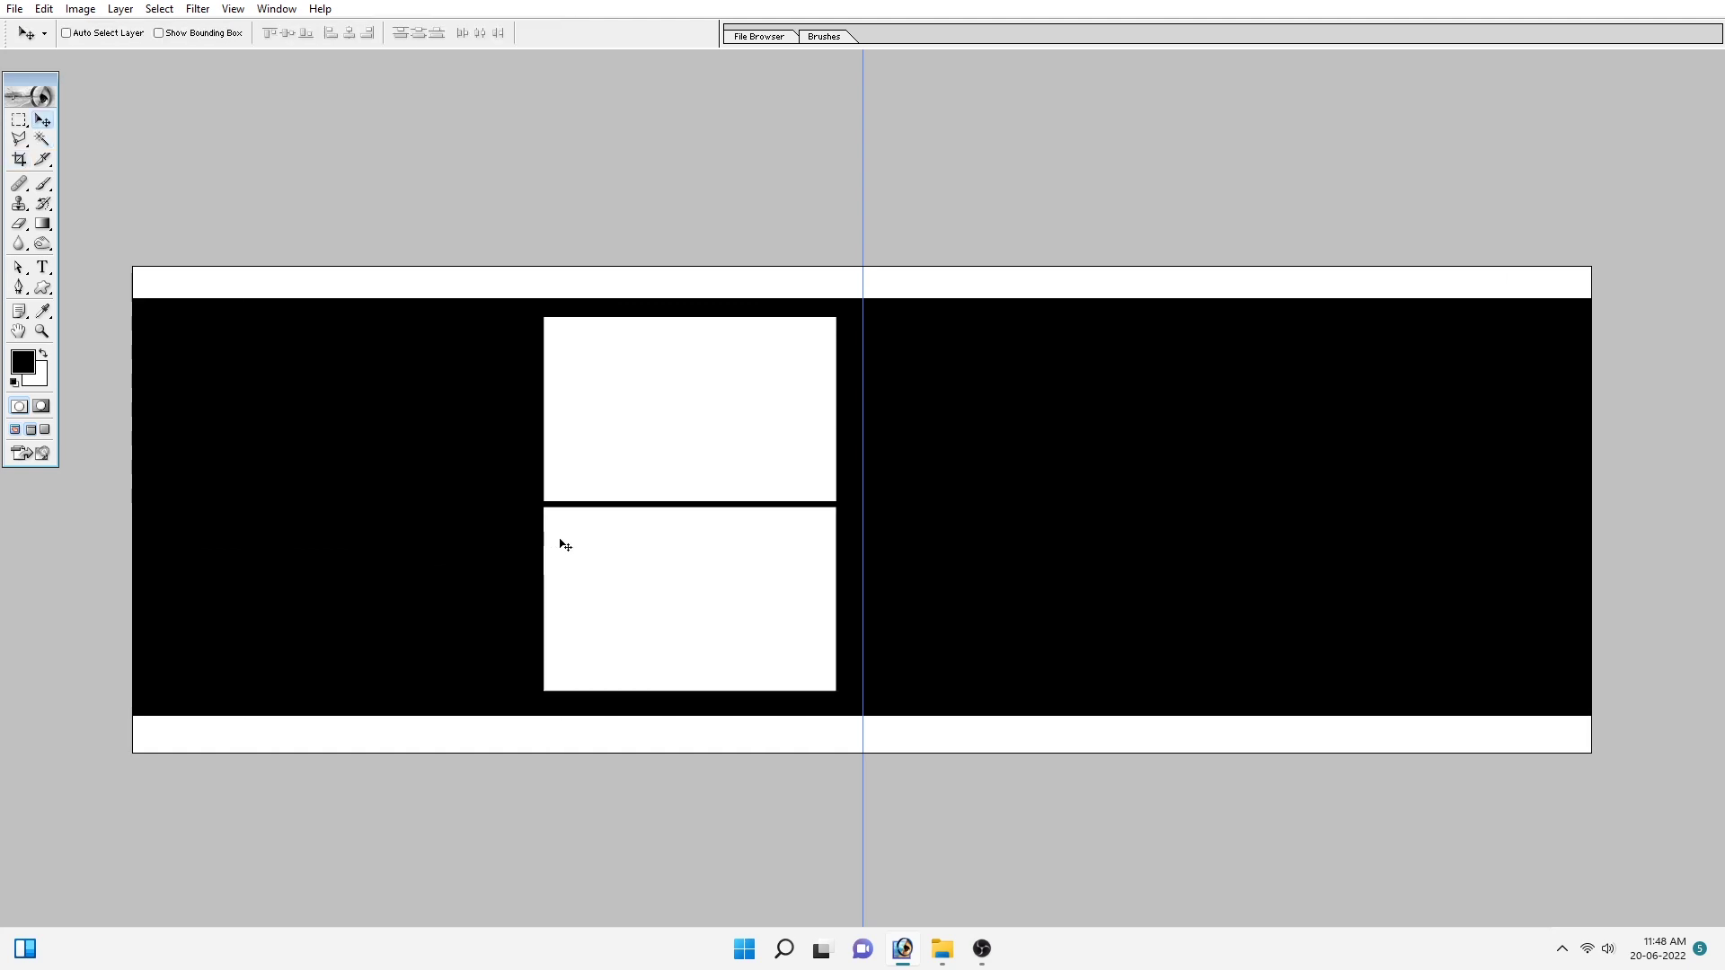
pyautogui.press('Right')
pyautogui.press('Right')
pyautogui.press('Down')
pyautogui.press('Right')
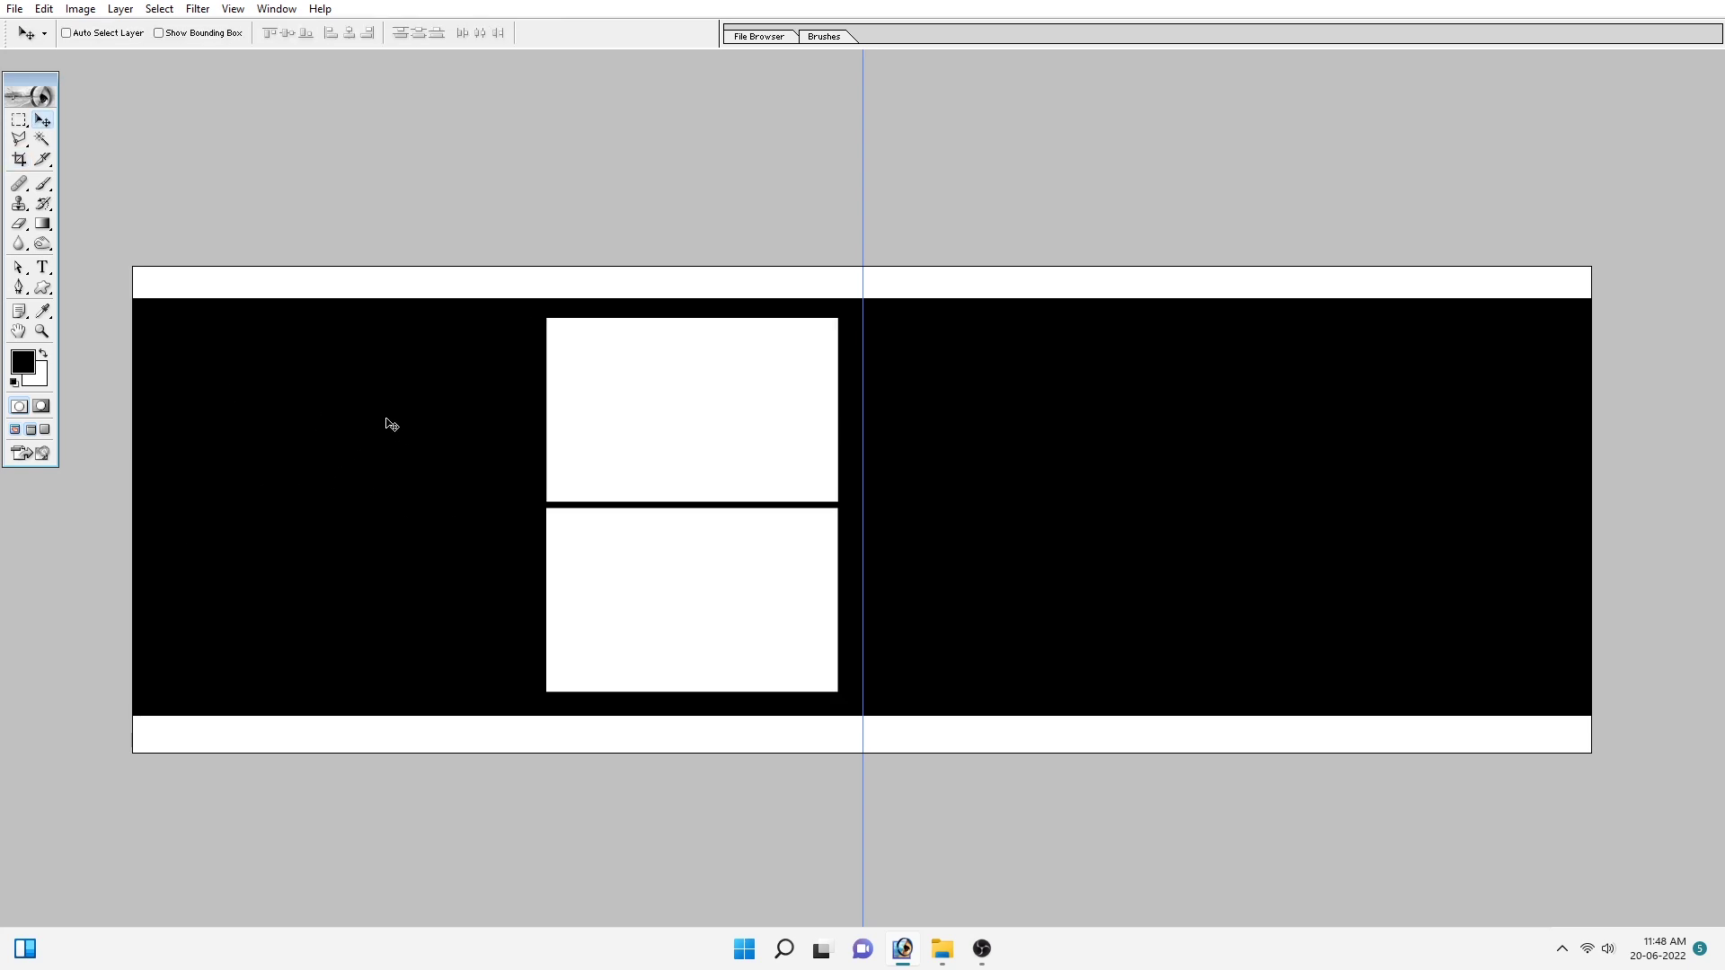
pyautogui.rightClick(1010, 438)
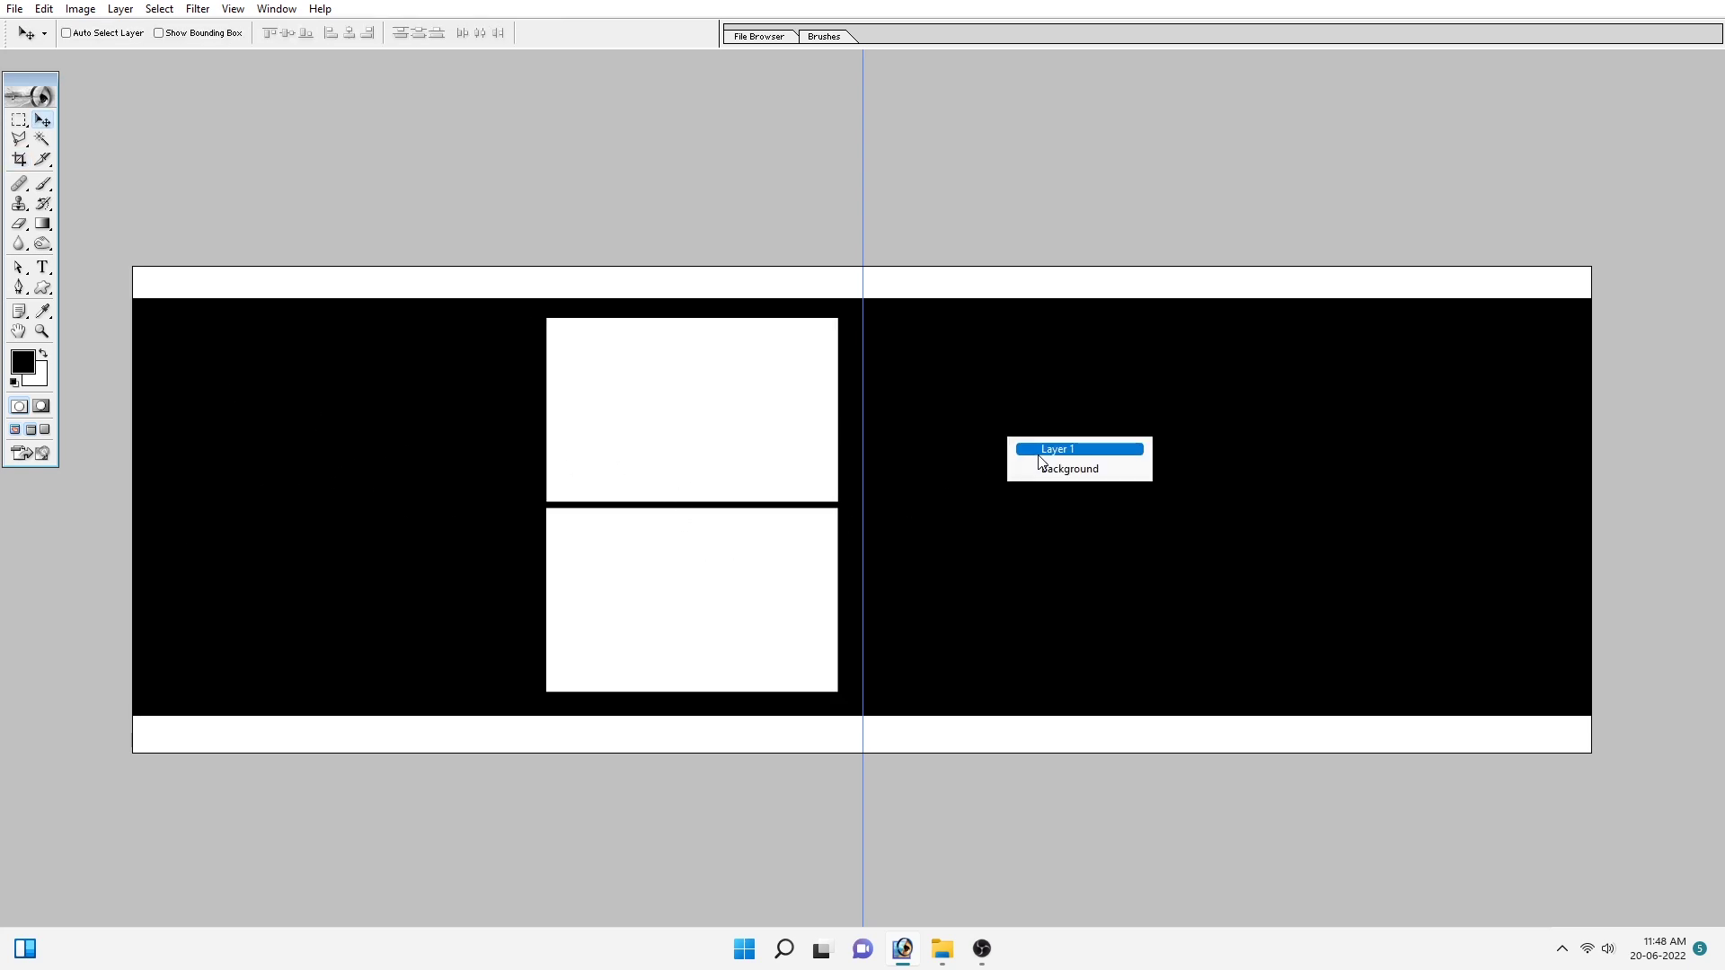
pyautogui.click(1037, 449)
pyautogui.press('m')
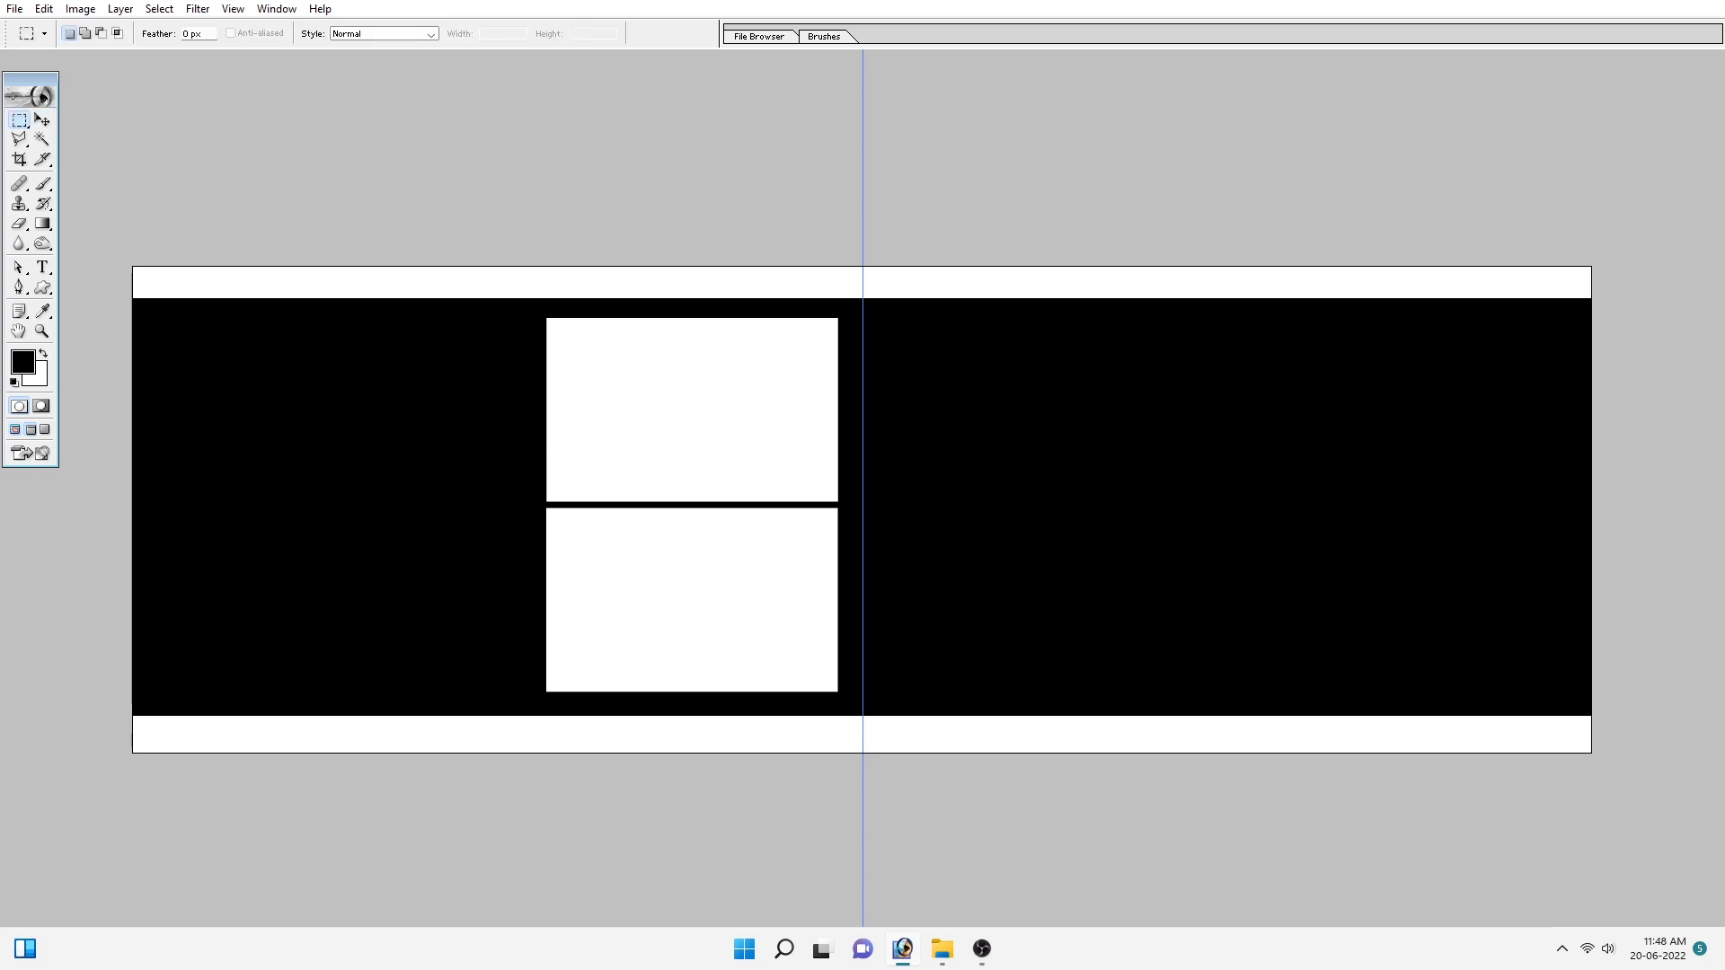
# Step: Draw a filled rounded-square custom shape on the right page
pyautogui.press('u')
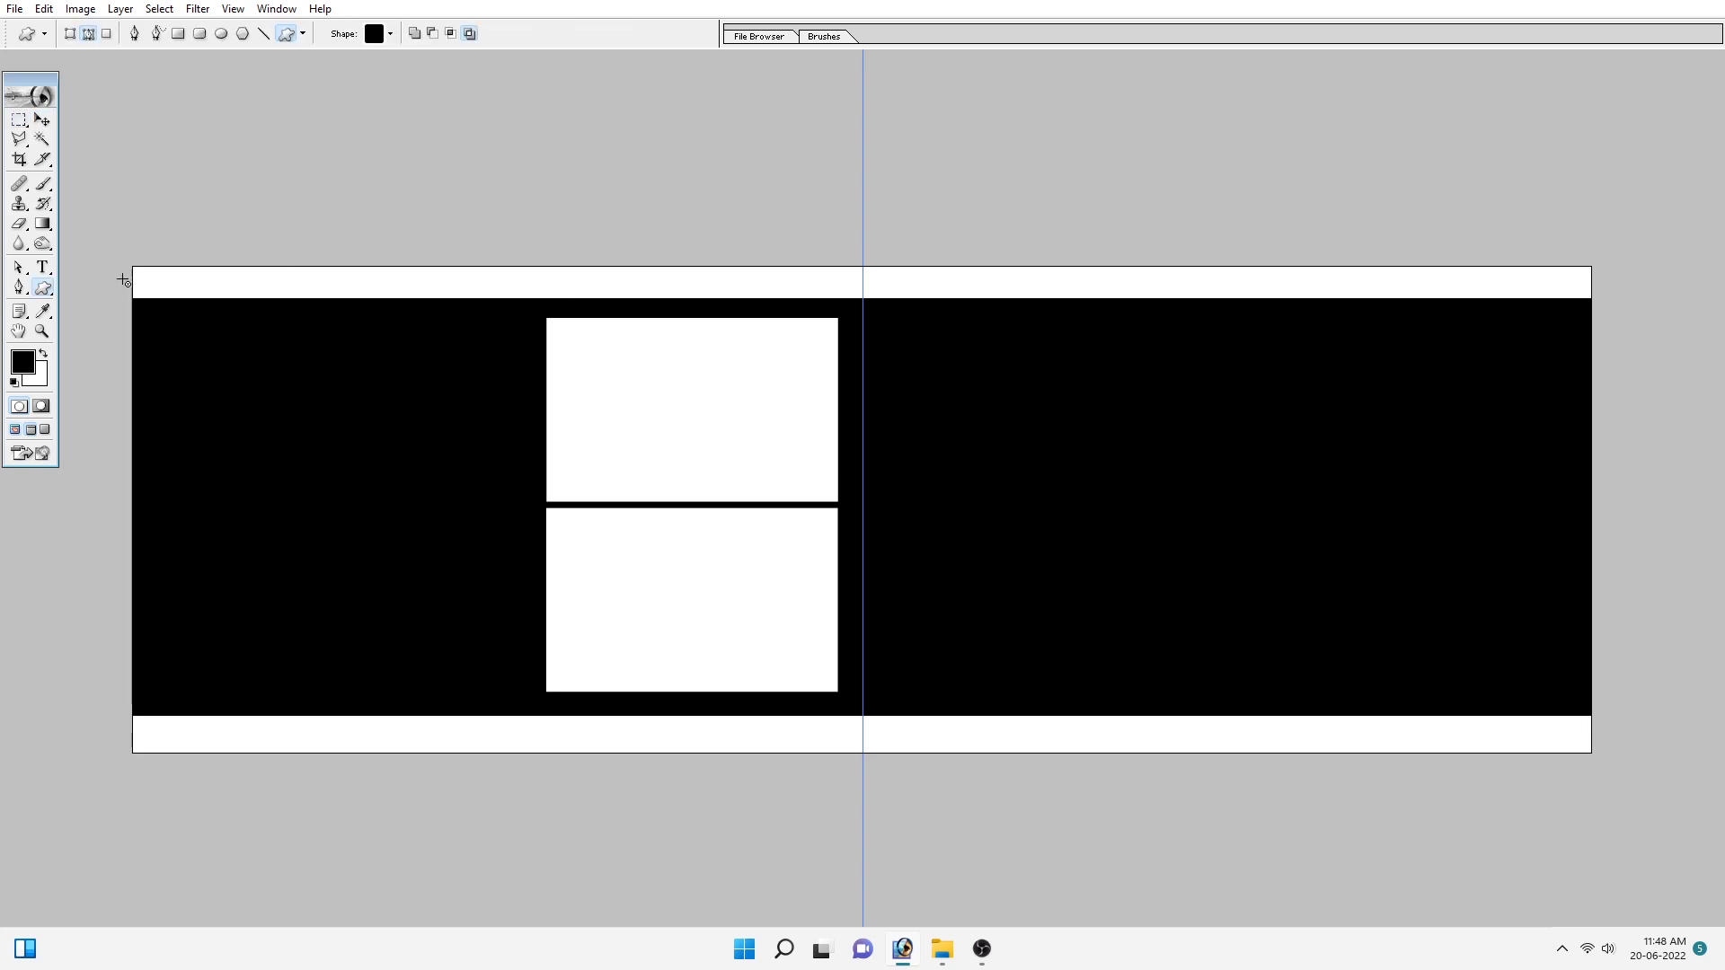
pyautogui.click(50, 287)
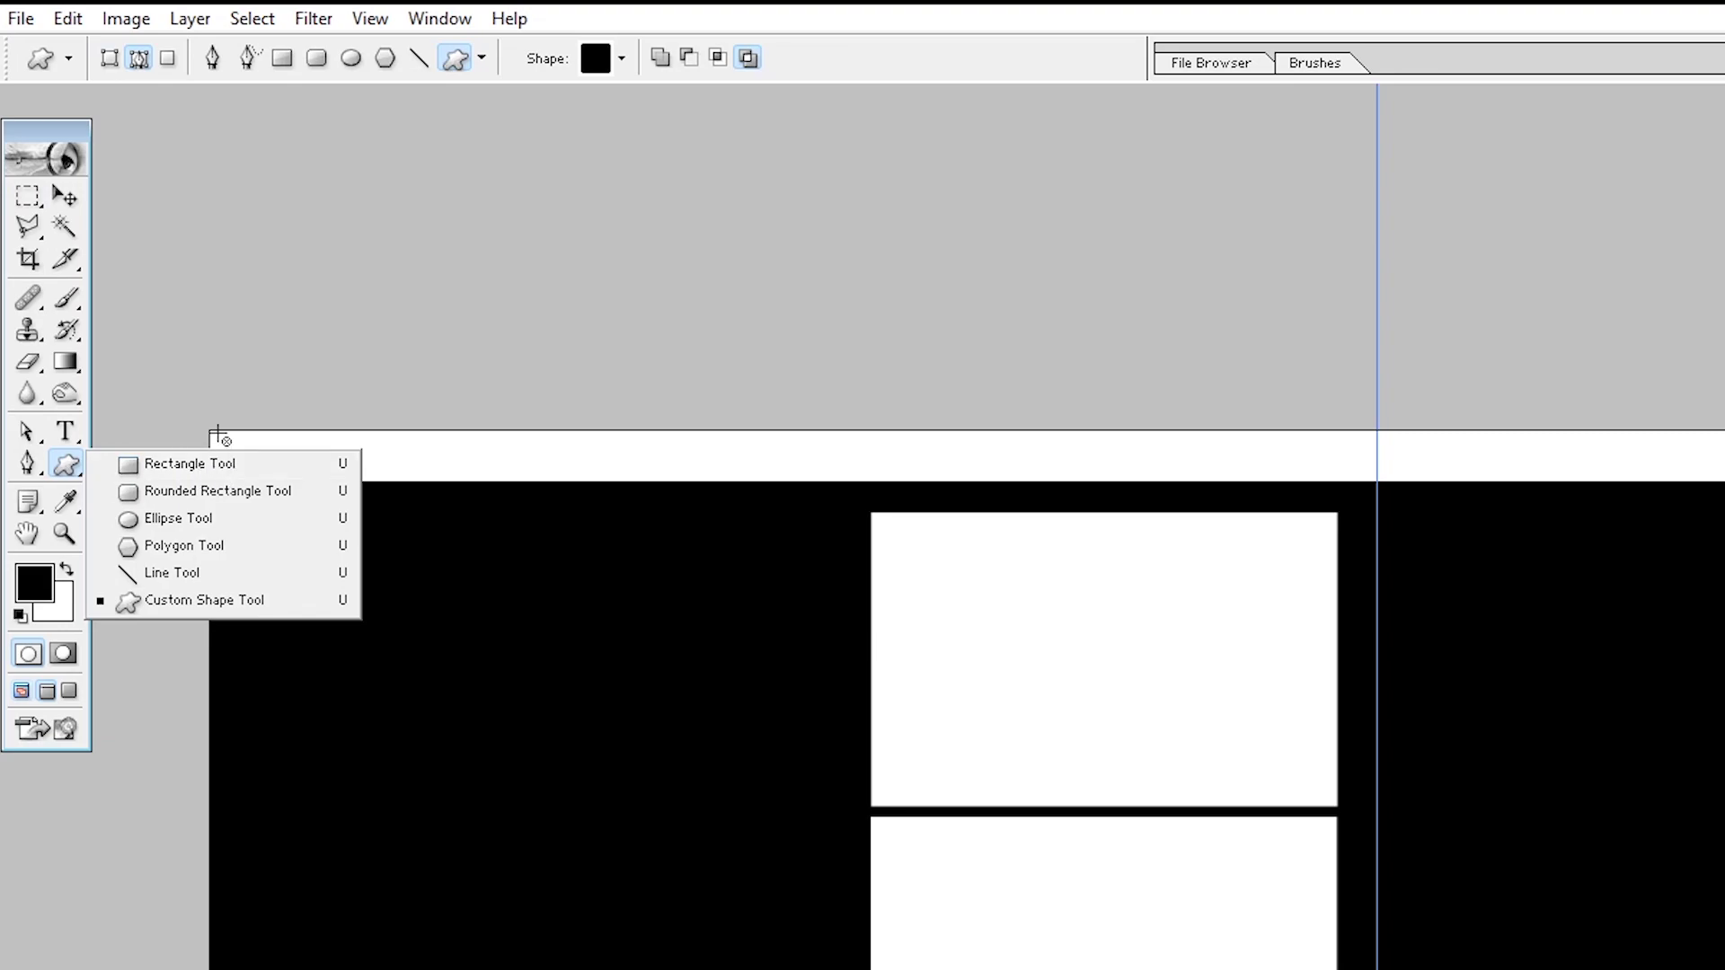
pyautogui.click(319, 301)
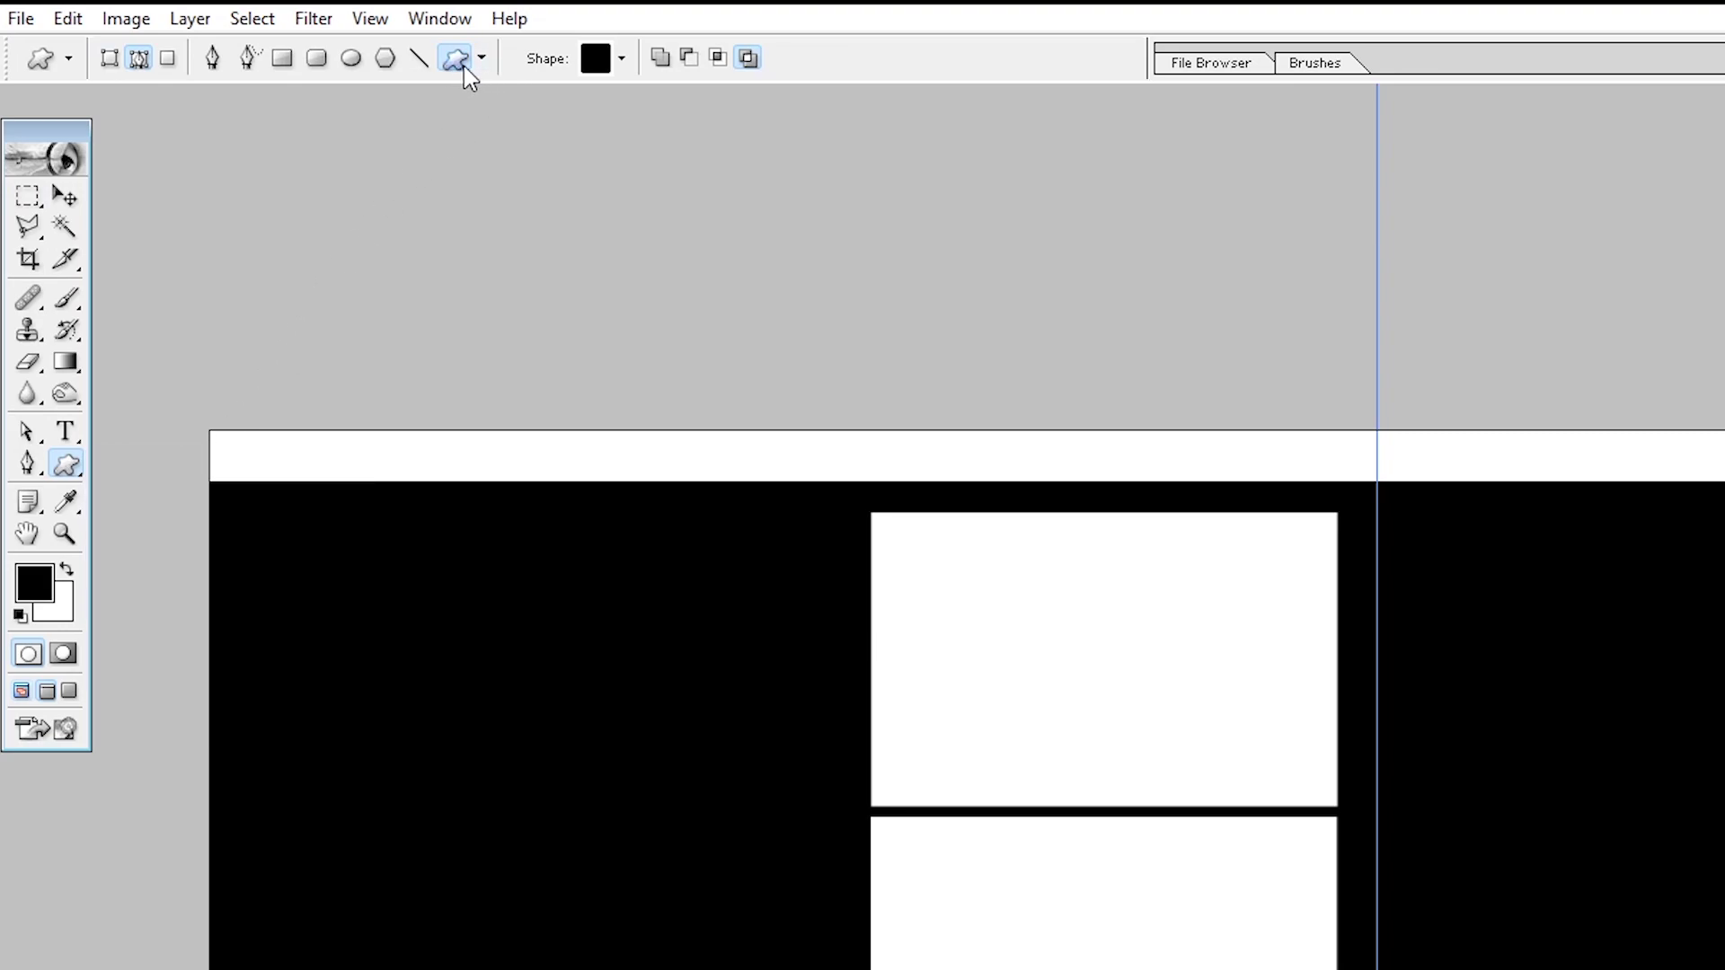
pyautogui.click(621, 59)
pyautogui.click(742, 591)
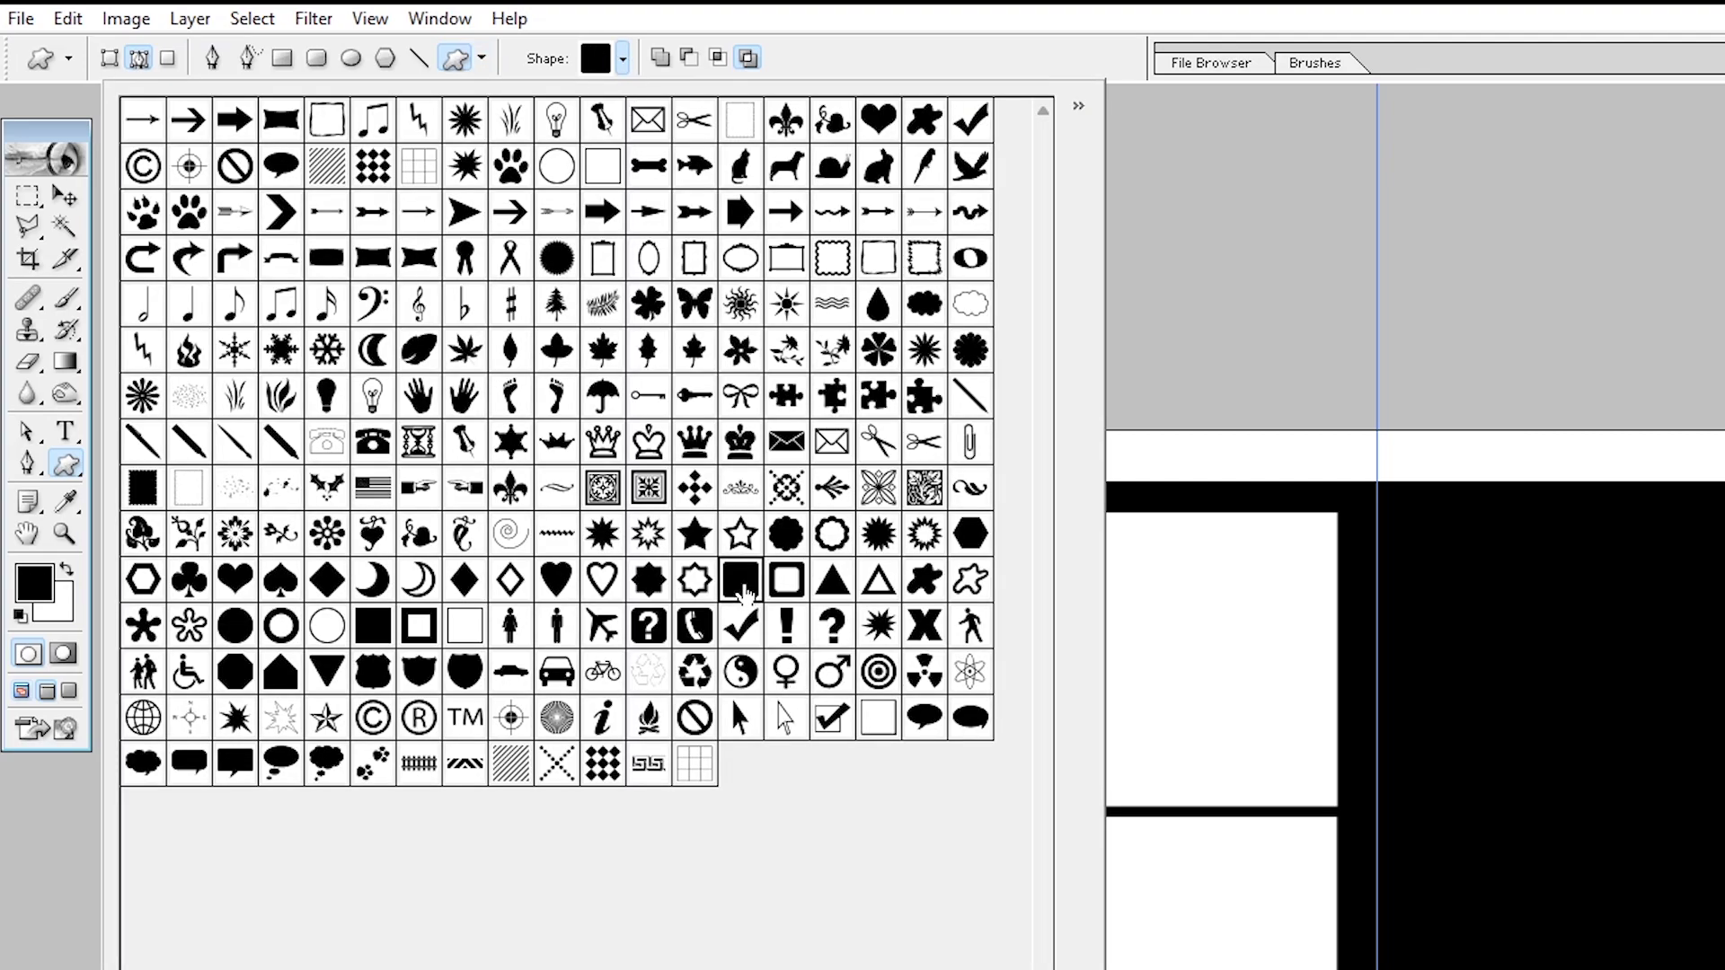
pyautogui.click(1105, 405)
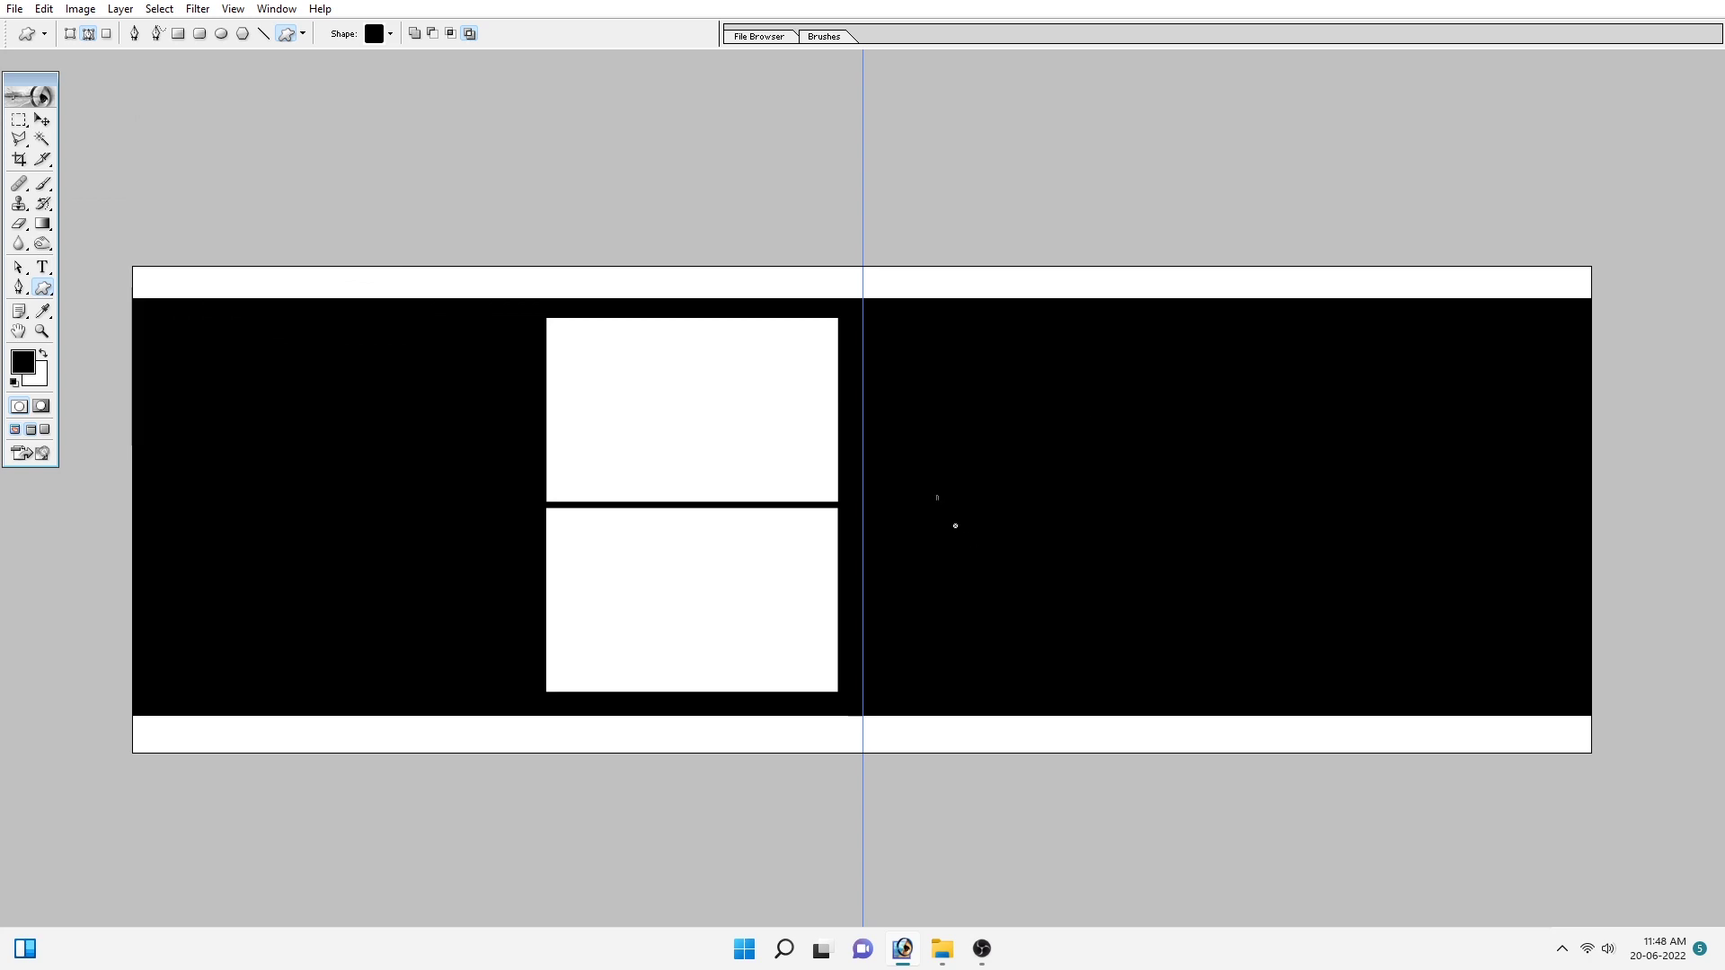
pyautogui.moveTo(955, 525); pyautogui.dragTo(1198, 663)
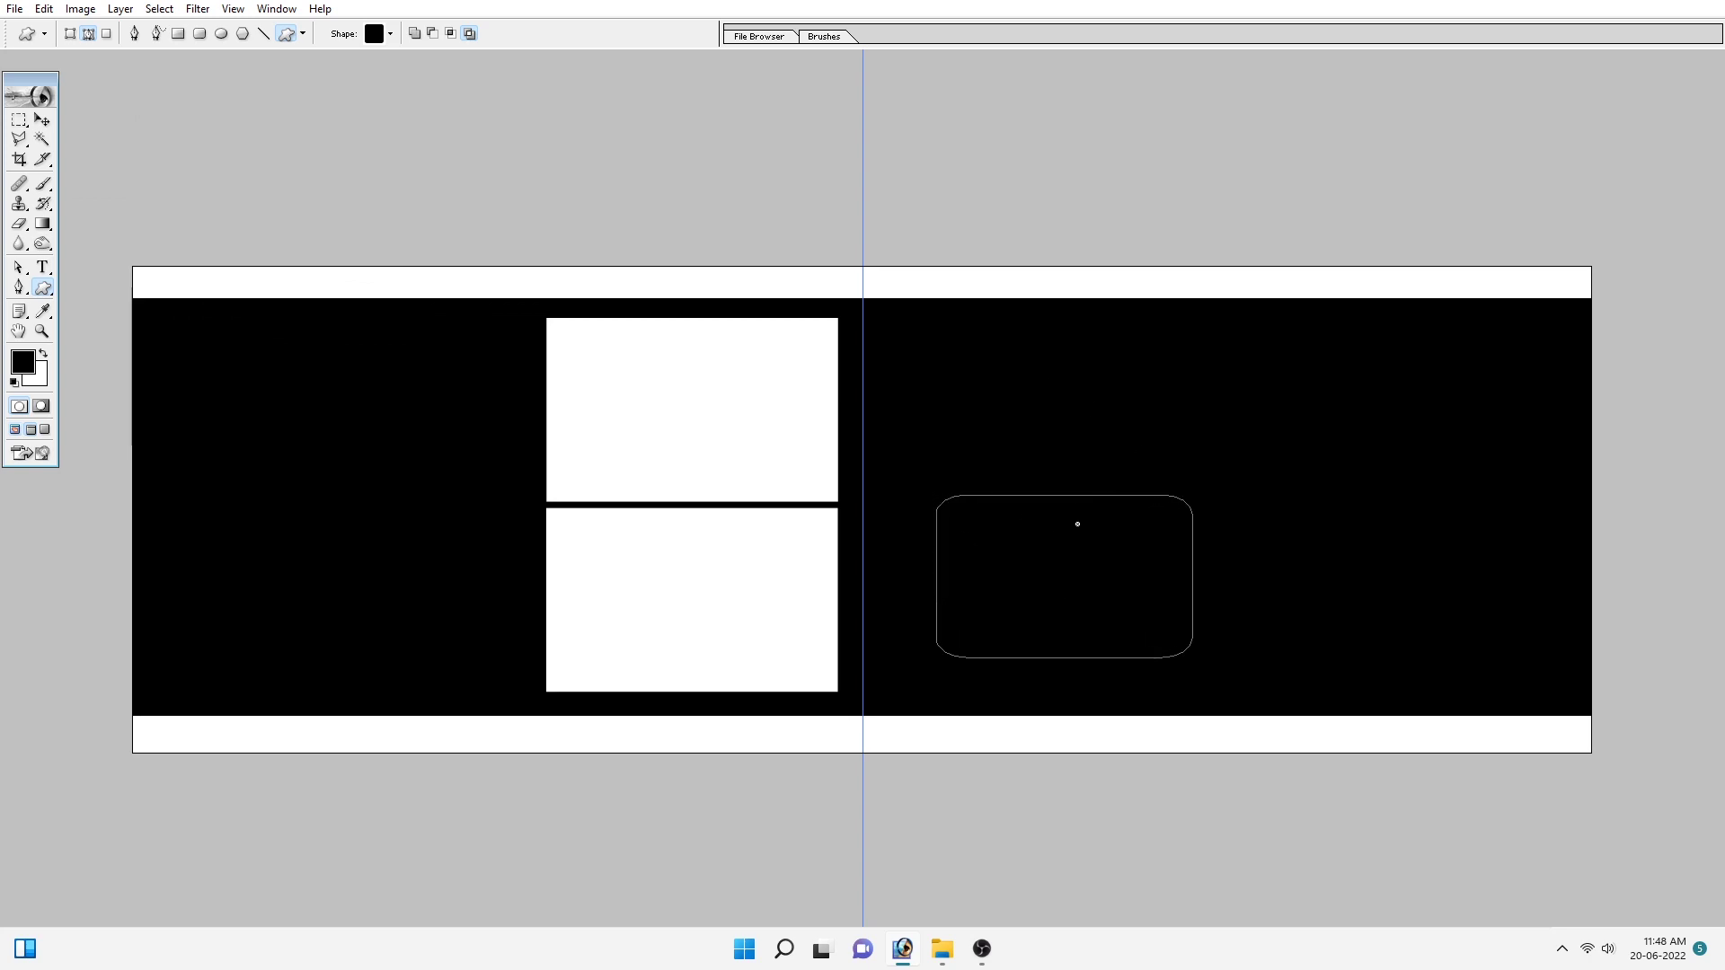
# Step: Turn the rounded shape into a selection and fill it white on Layer 1
pyautogui.hotkey('ctrl', 'Return')
pyautogui.press('v')
pyautogui.rightClick(1042, 546)
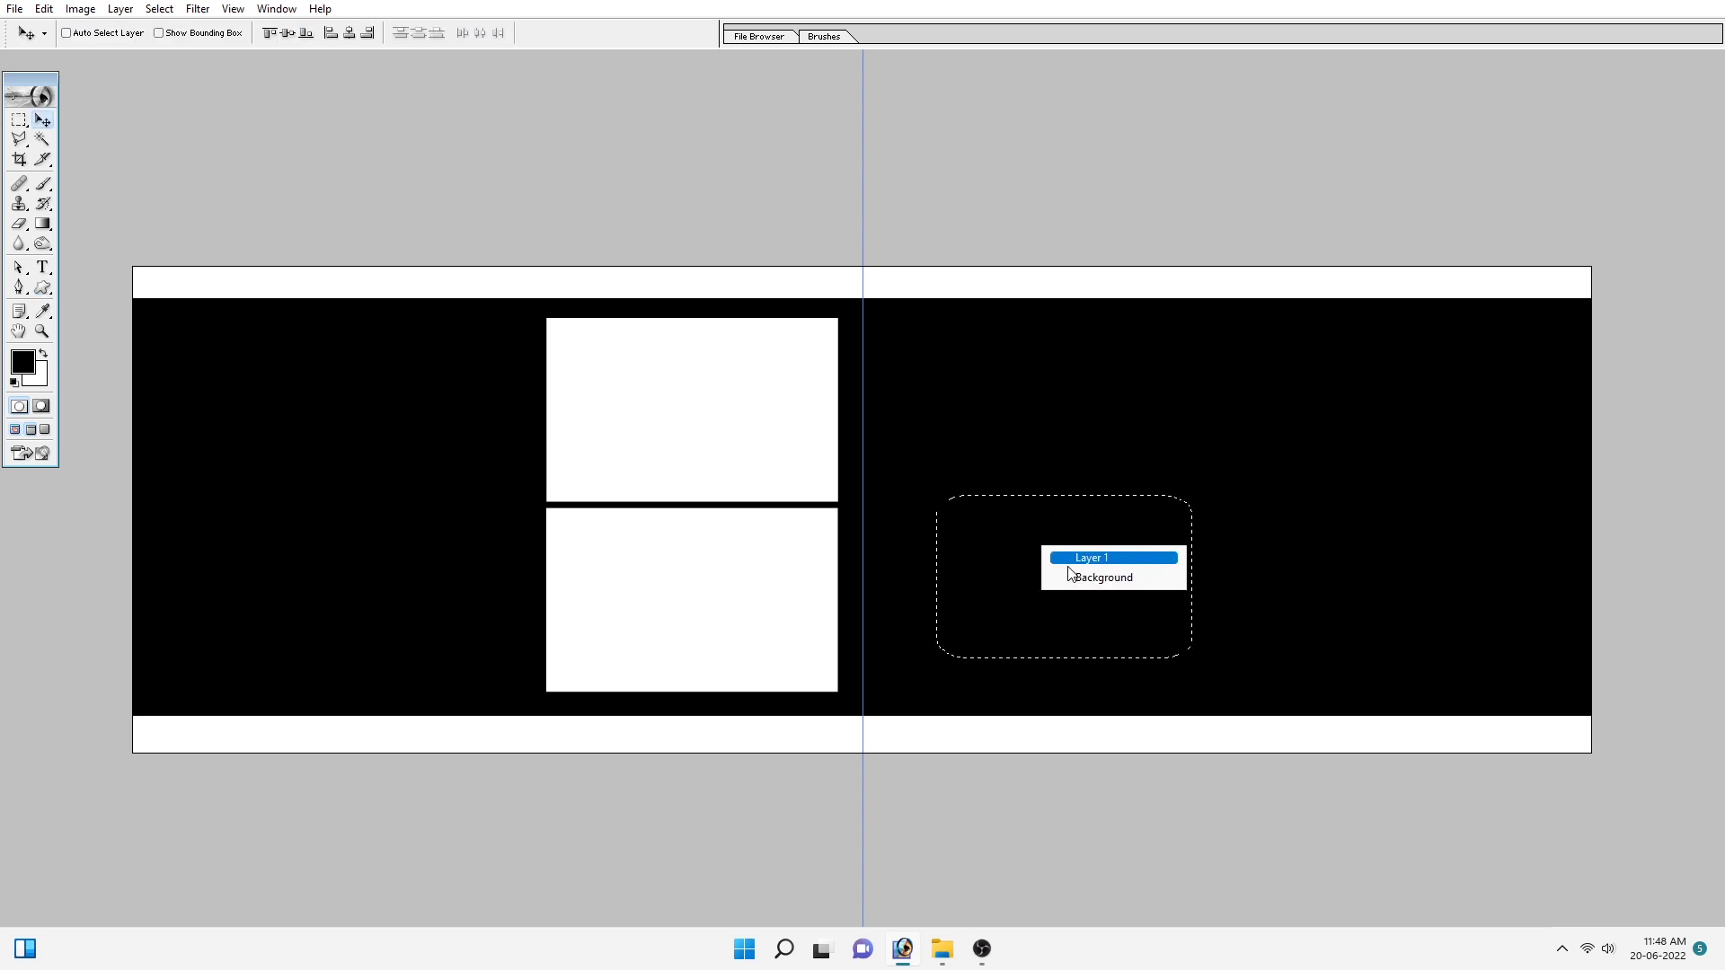
pyautogui.click(1071, 556)
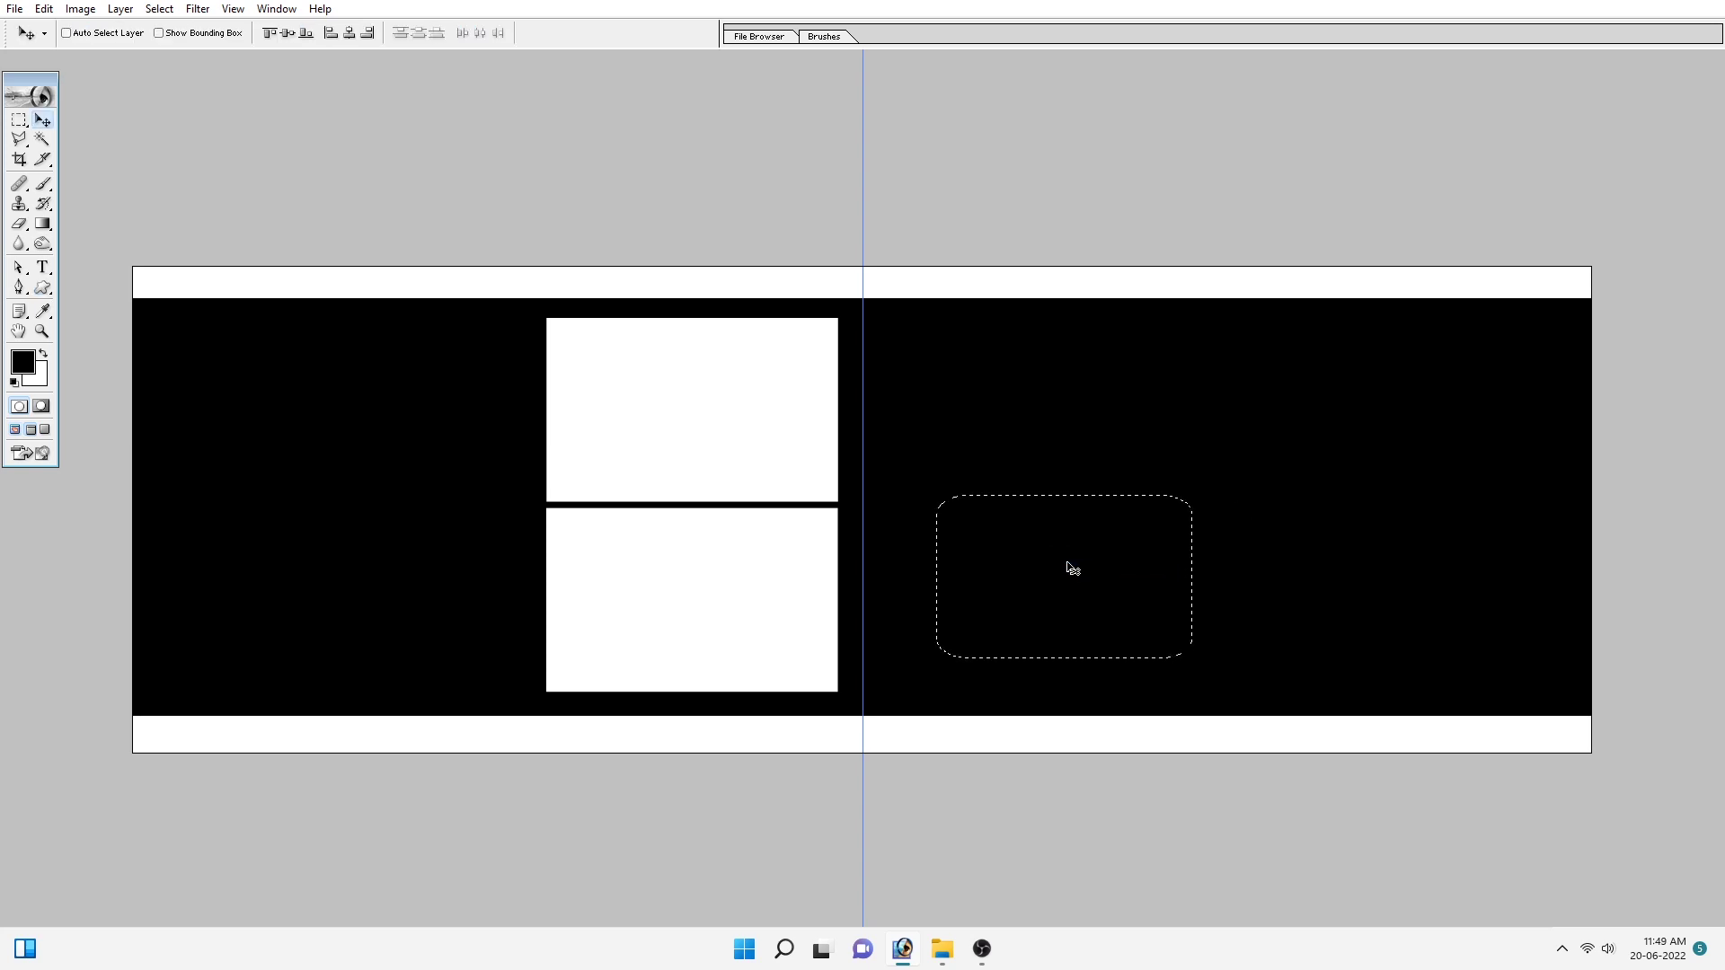
pyautogui.hotkey('ctrl', 'd')
pyautogui.hotkey('ctrl', 'shift', 'BackSpace')
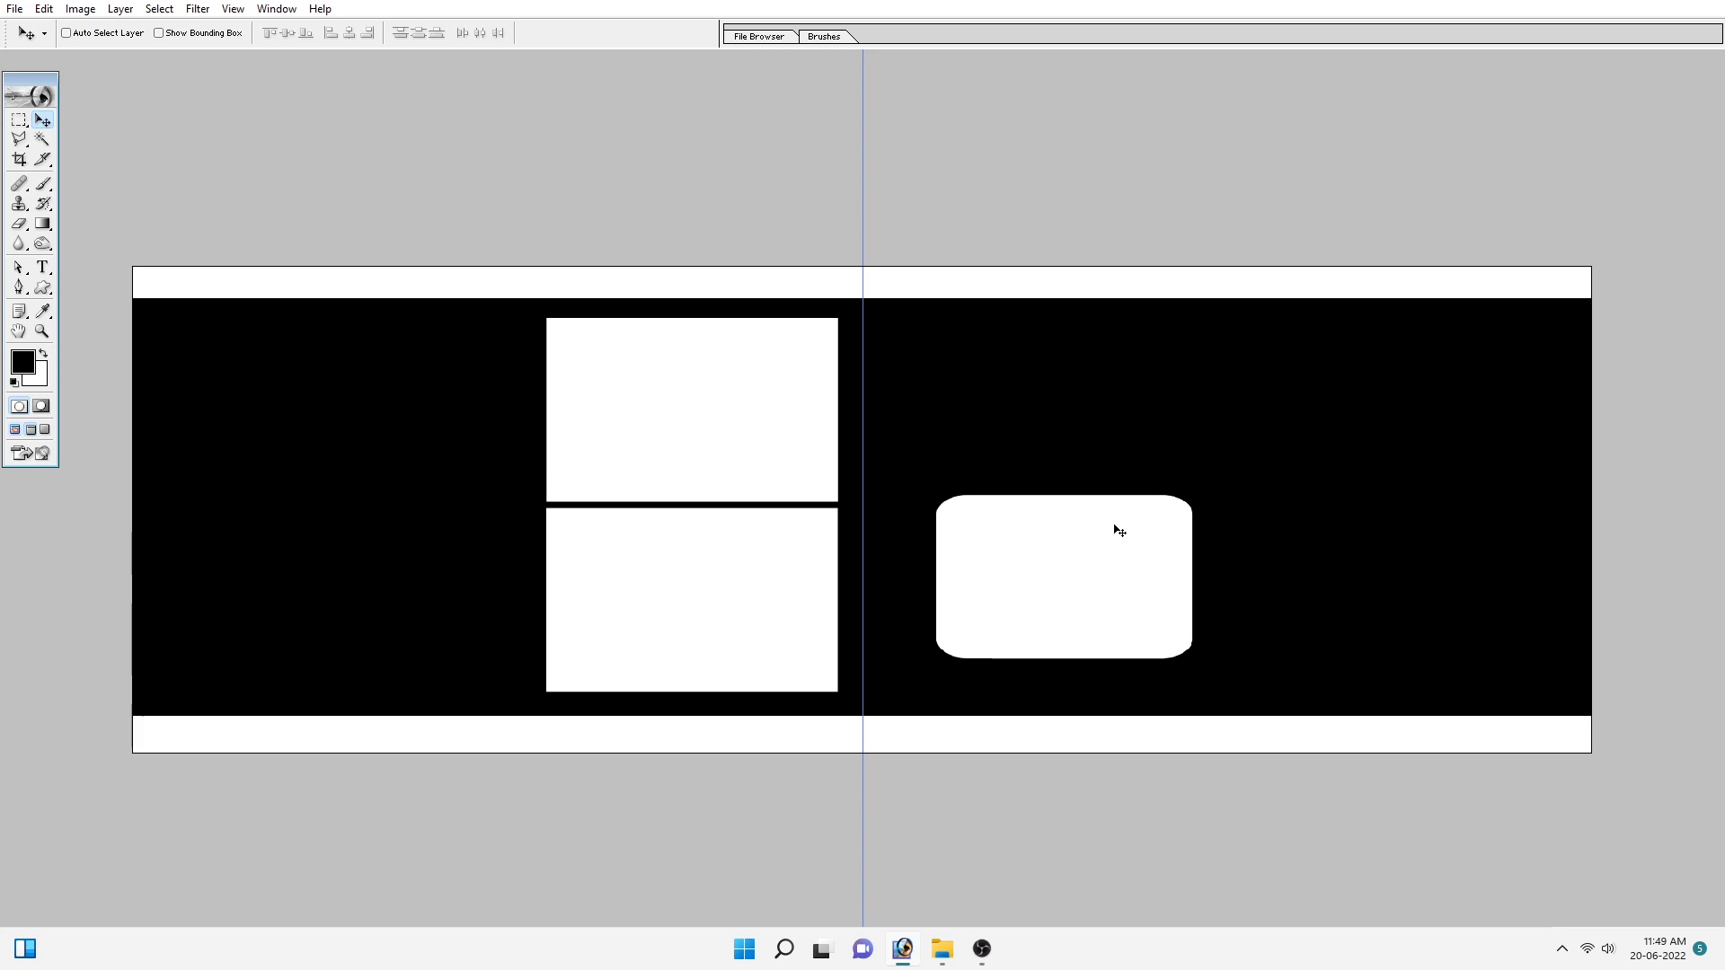
pyautogui.hotkey('ctrl', 't')
pyautogui.press('Return')
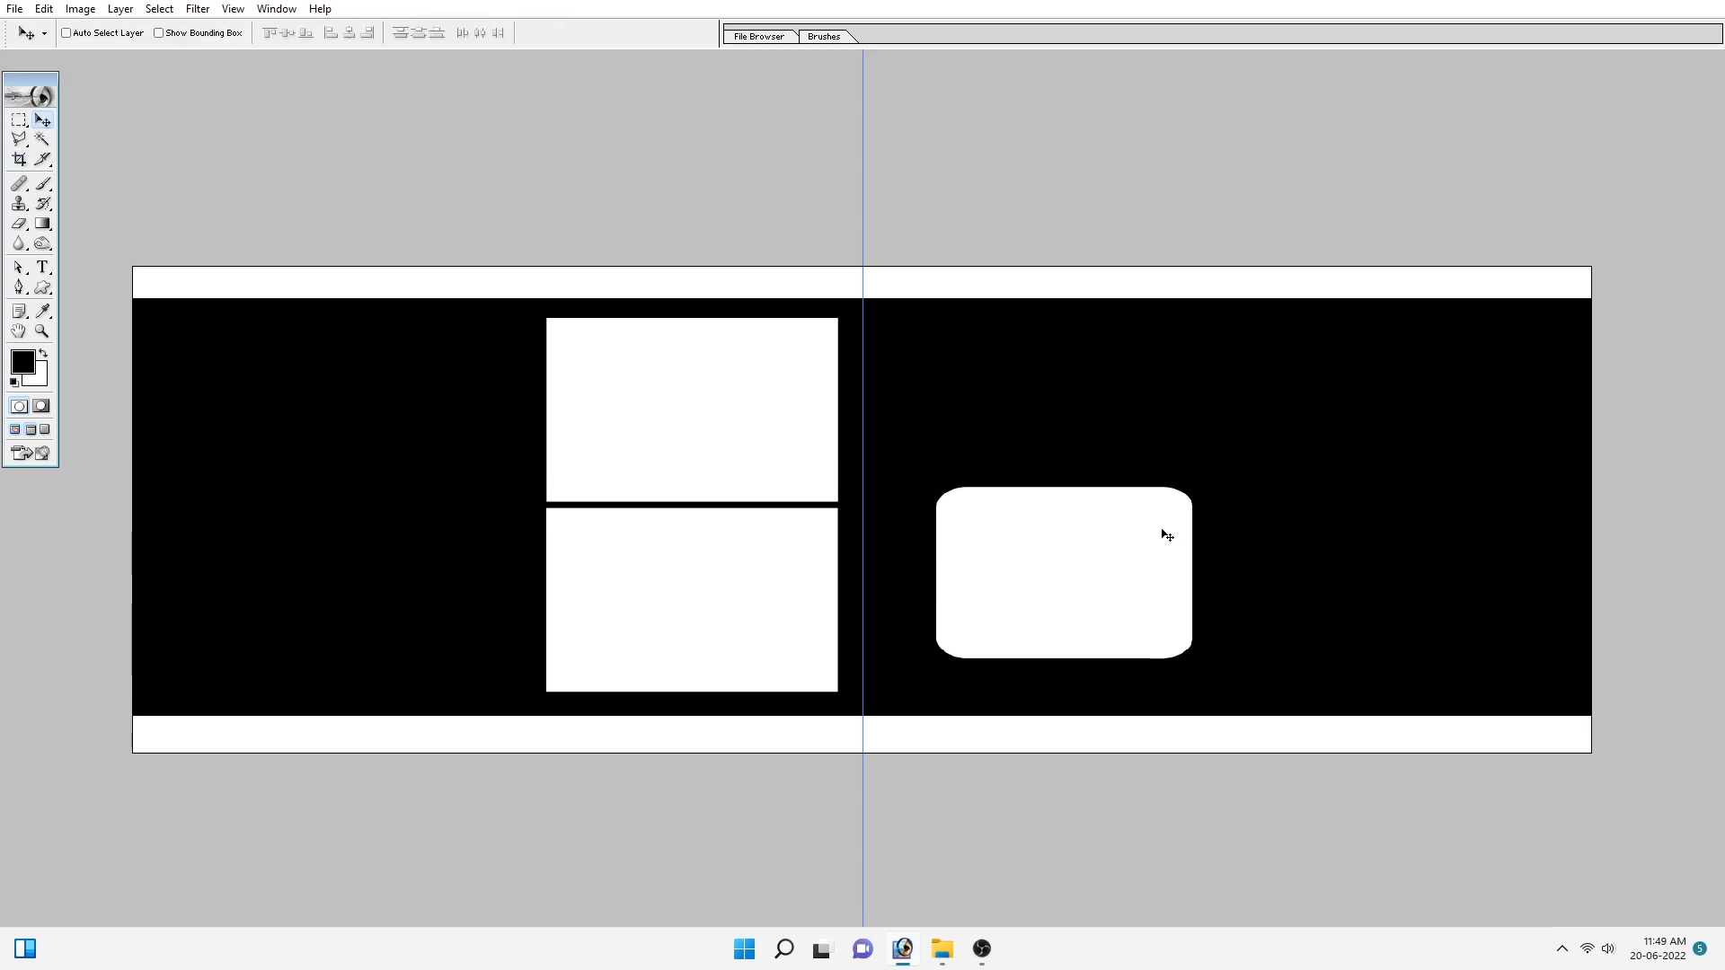
# Step: Trim off the rounded frame's right edge to square that side
pyautogui.press('m')
pyautogui.moveTo(1156, 464); pyautogui.dragTo(1251, 688)
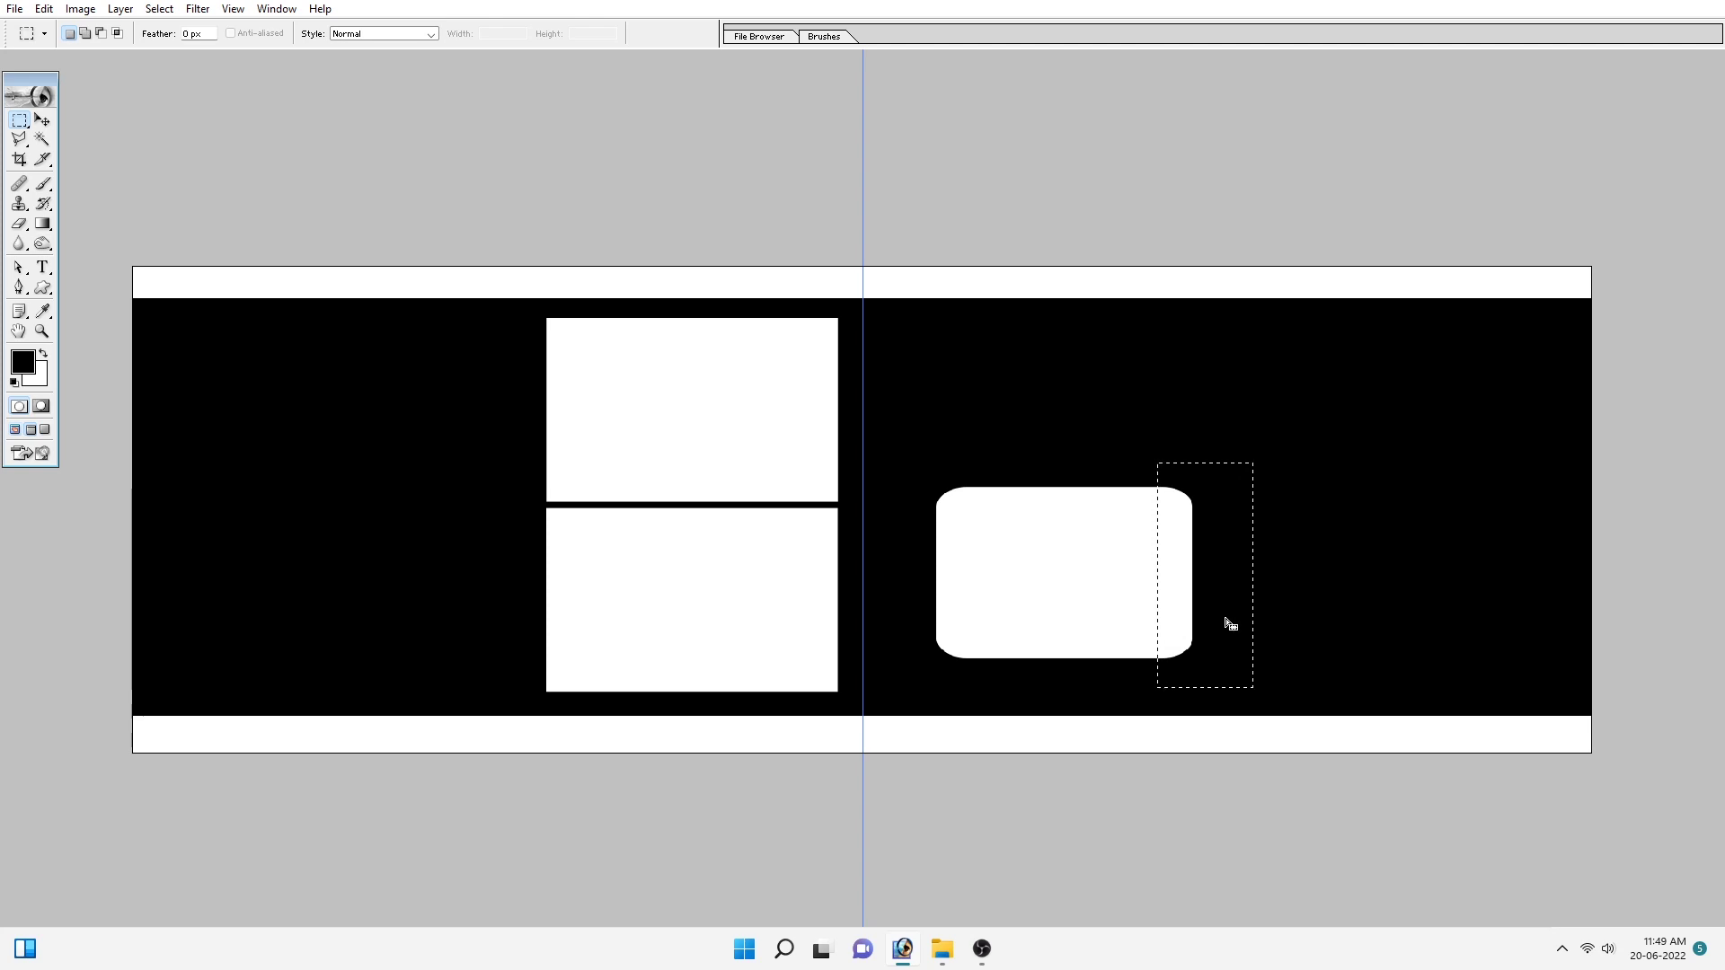
pyautogui.press('Delete')
pyautogui.hotkey('ctrl', 'd')
# Step: Widen the frame to 108% and place a copy just to its right
pyautogui.hotkey('ctrl', 't')
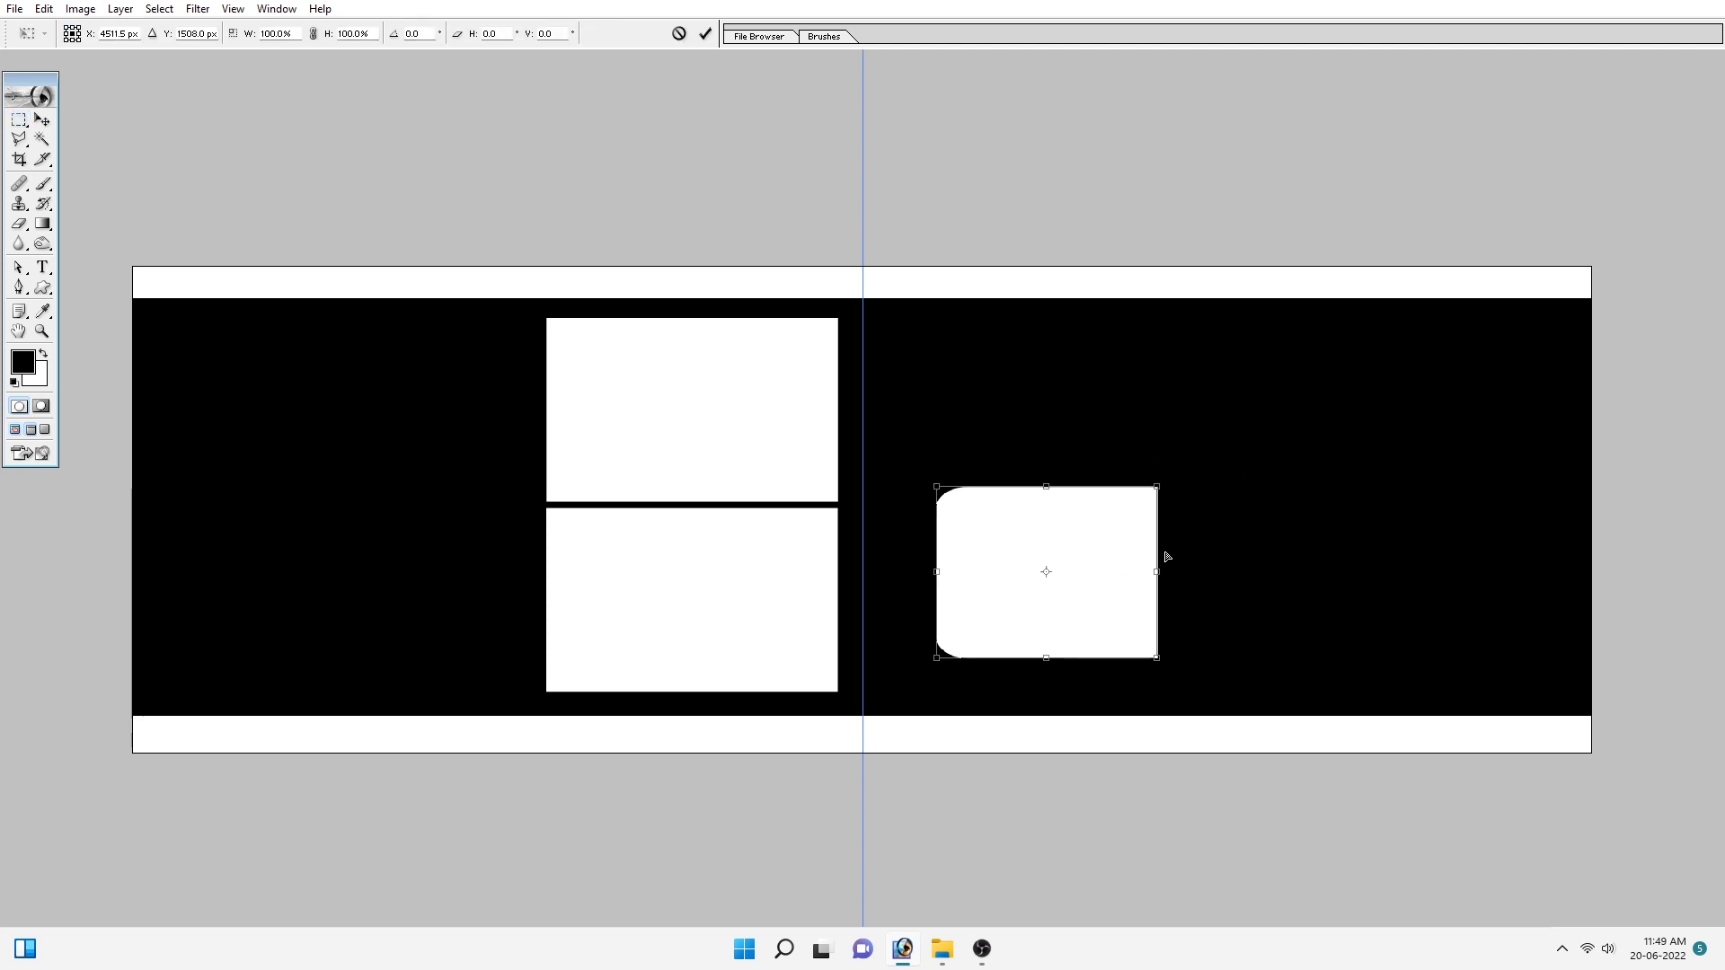
pyautogui.moveTo(1158, 573); pyautogui.dragTo(1174, 572)
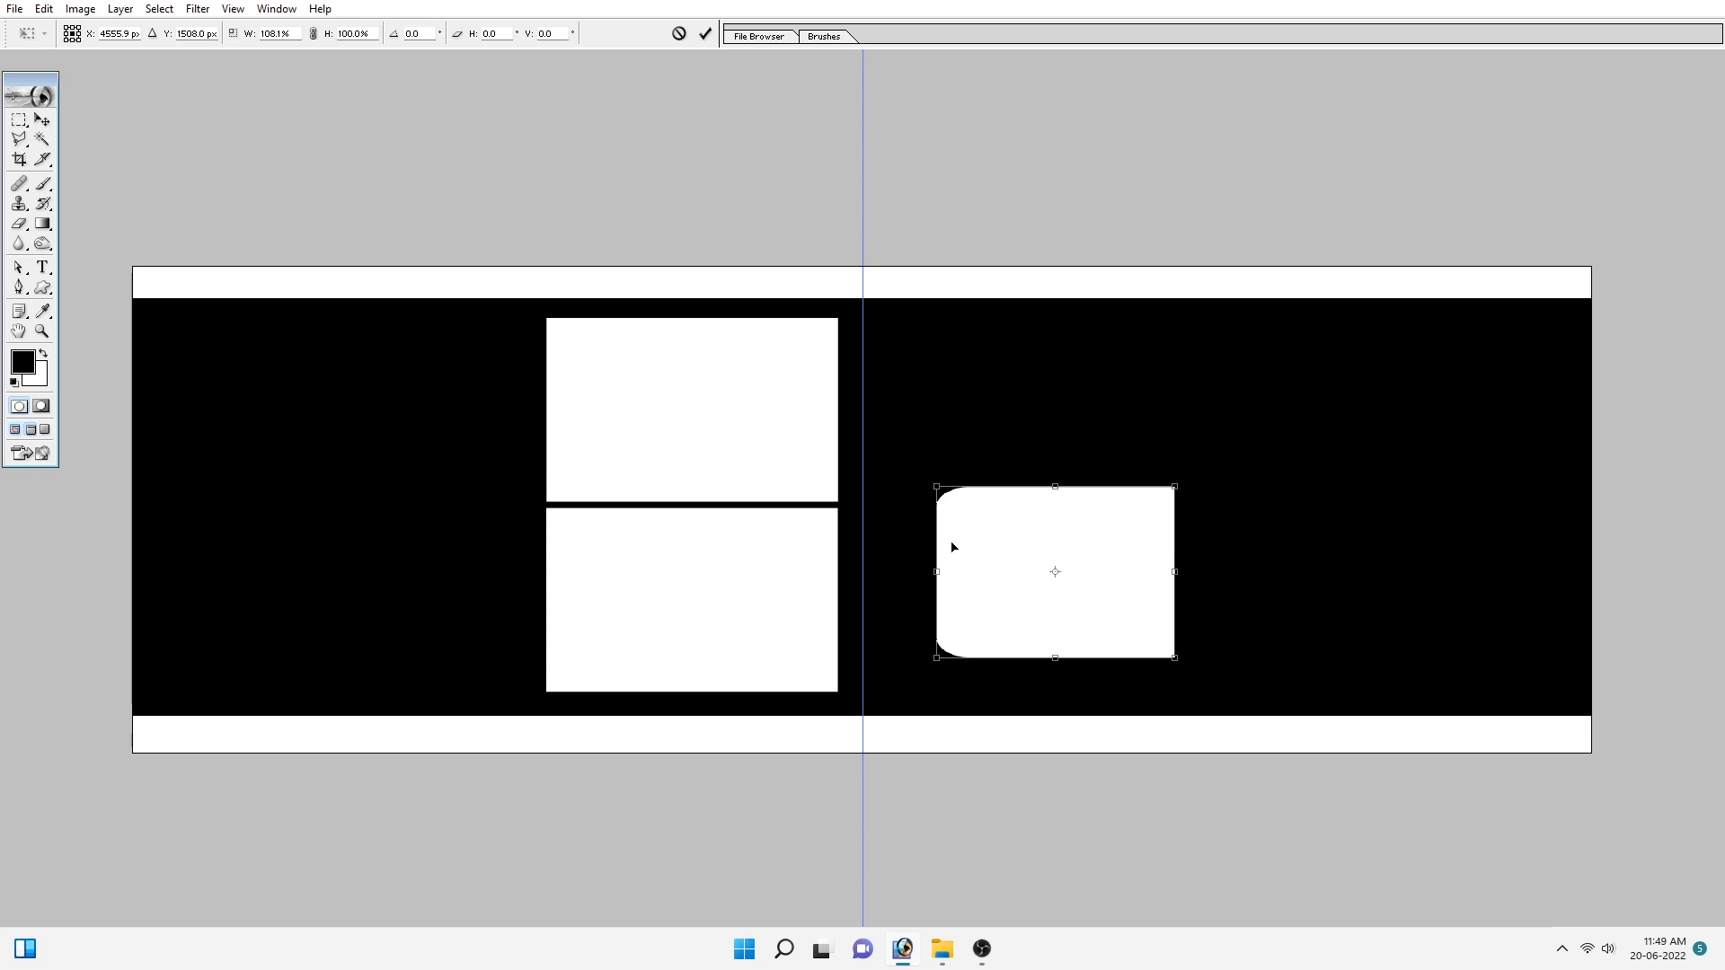
pyautogui.press('Return')
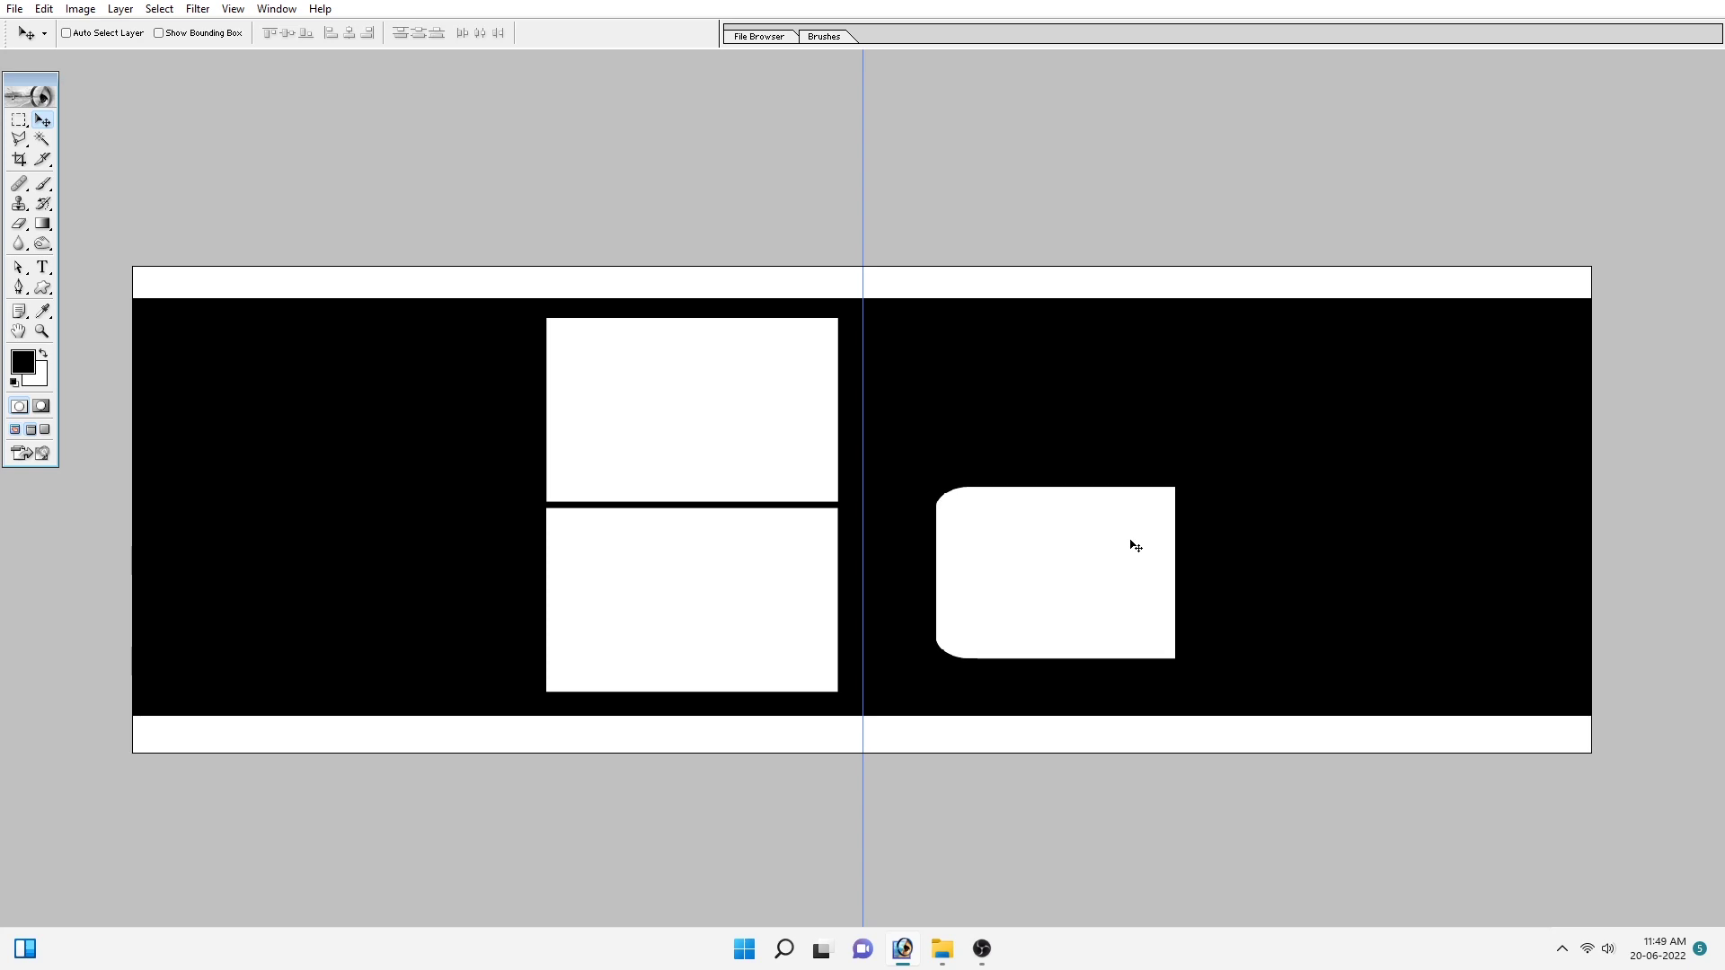
pyautogui.moveTo(1085, 566); pyautogui.dragTo(1322, 561)
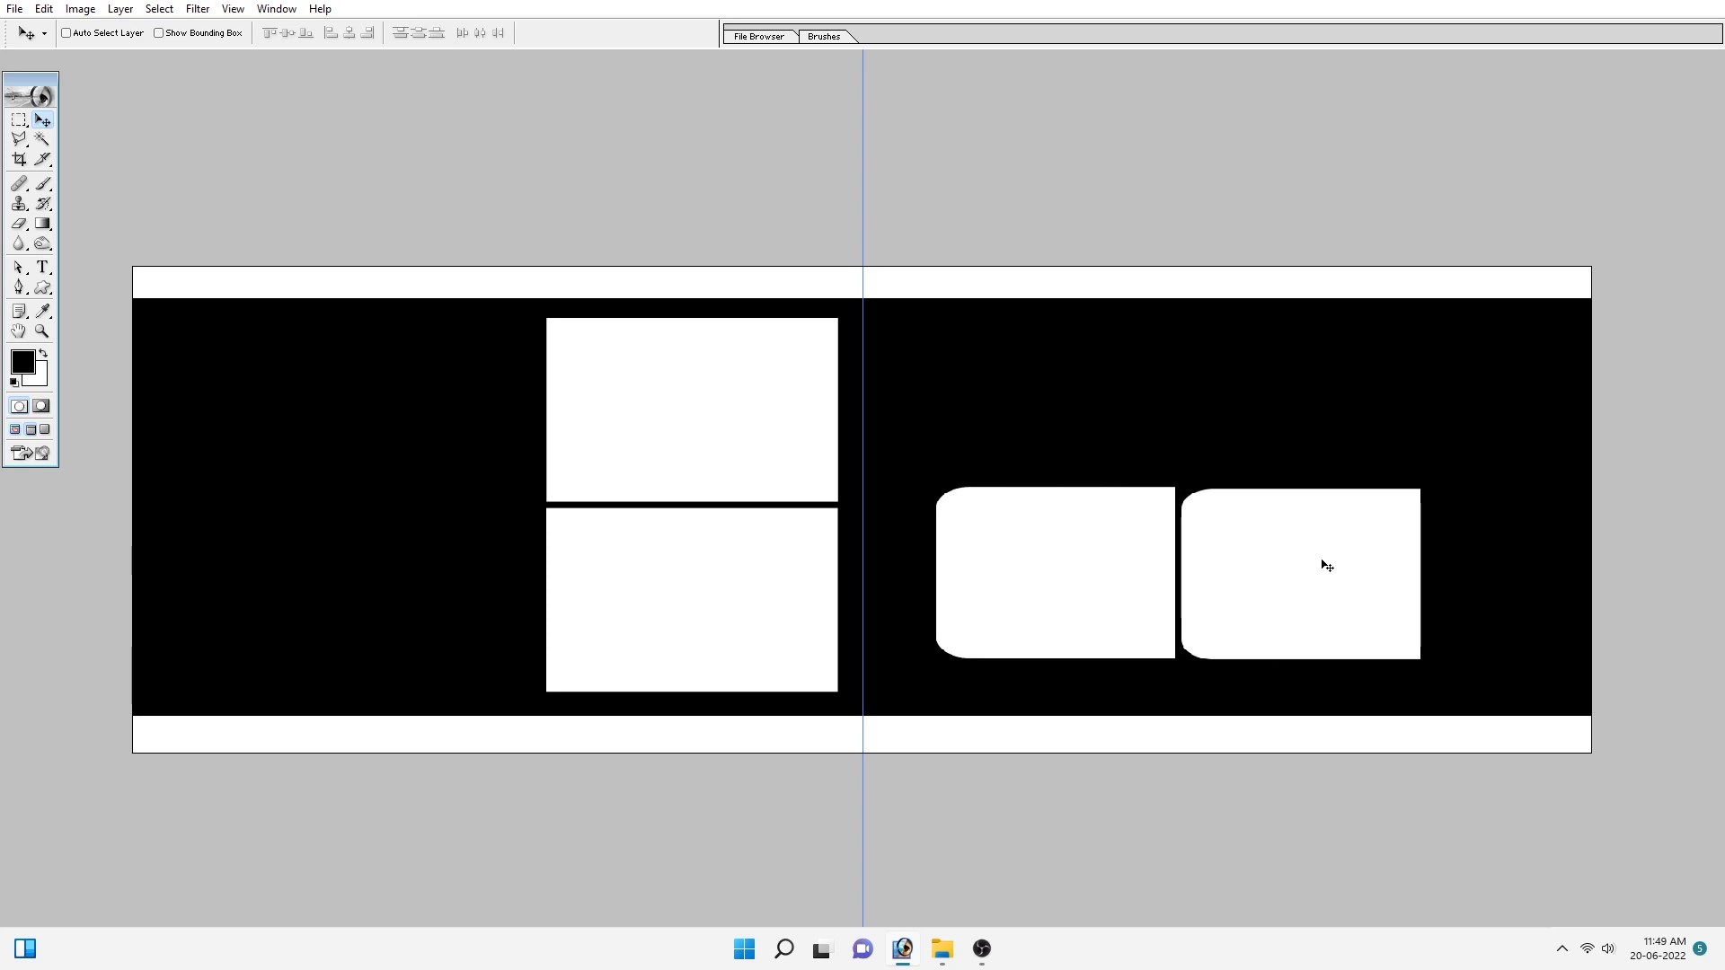
# Step: Flip the copied frame horizontally so the pair forms one rounded panel
pyautogui.hotkey('ctrl', 't')
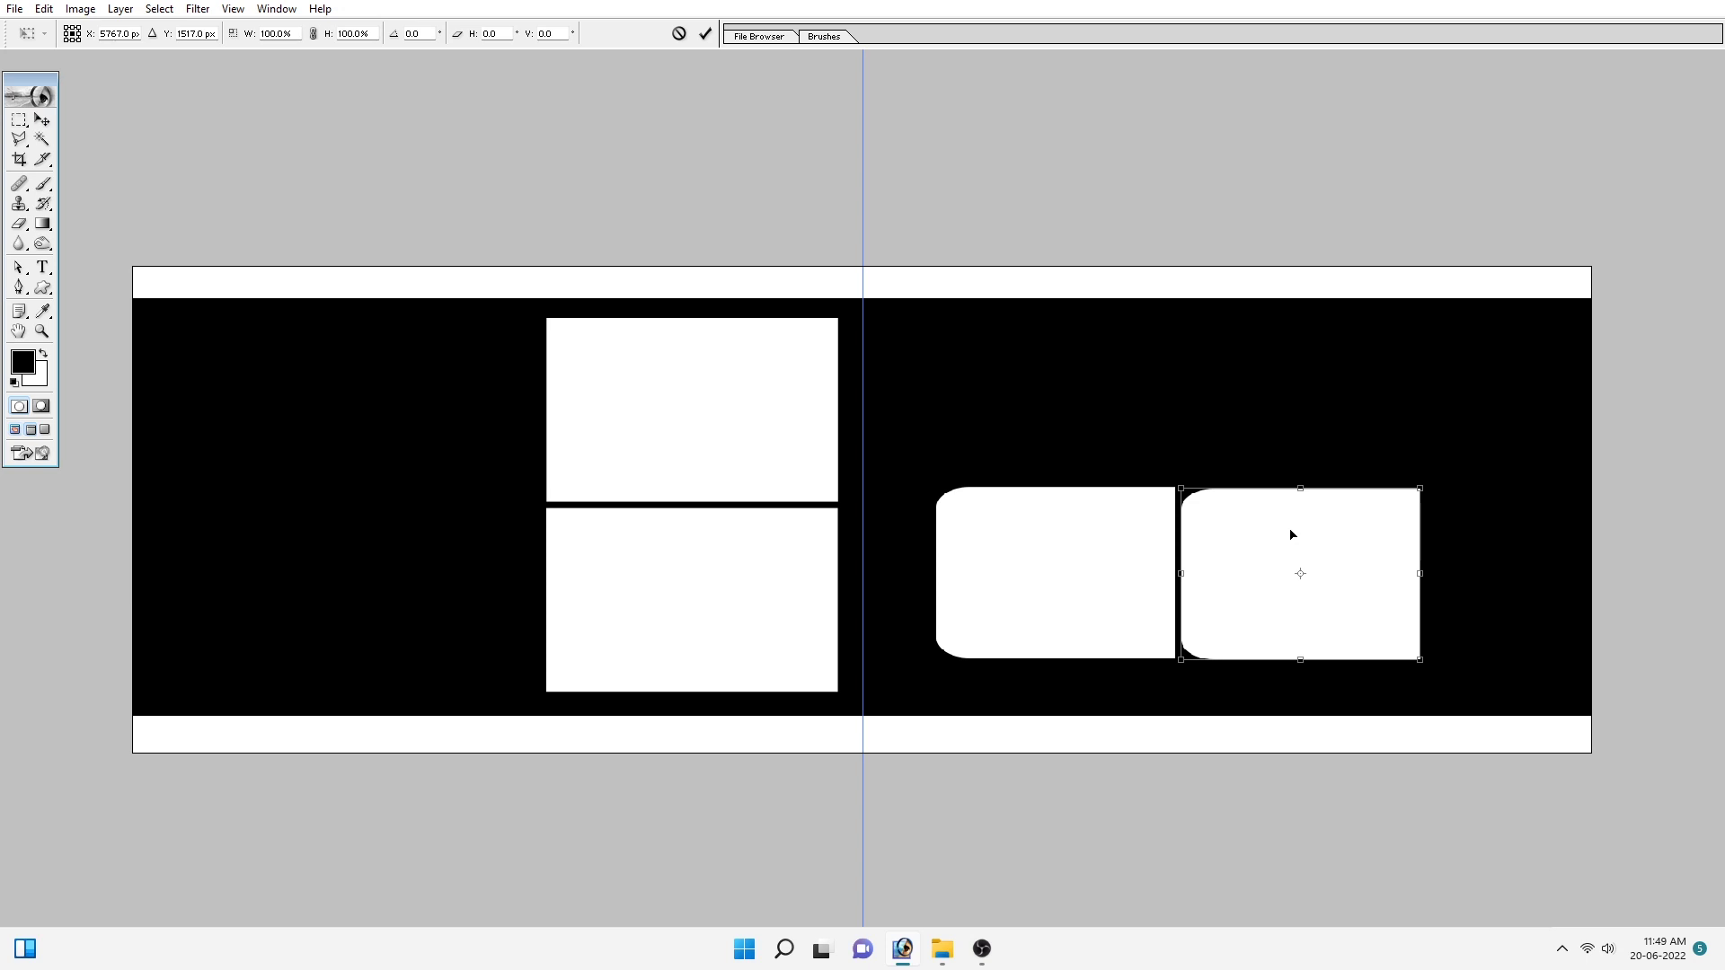
pyautogui.rightClick(1290, 534)
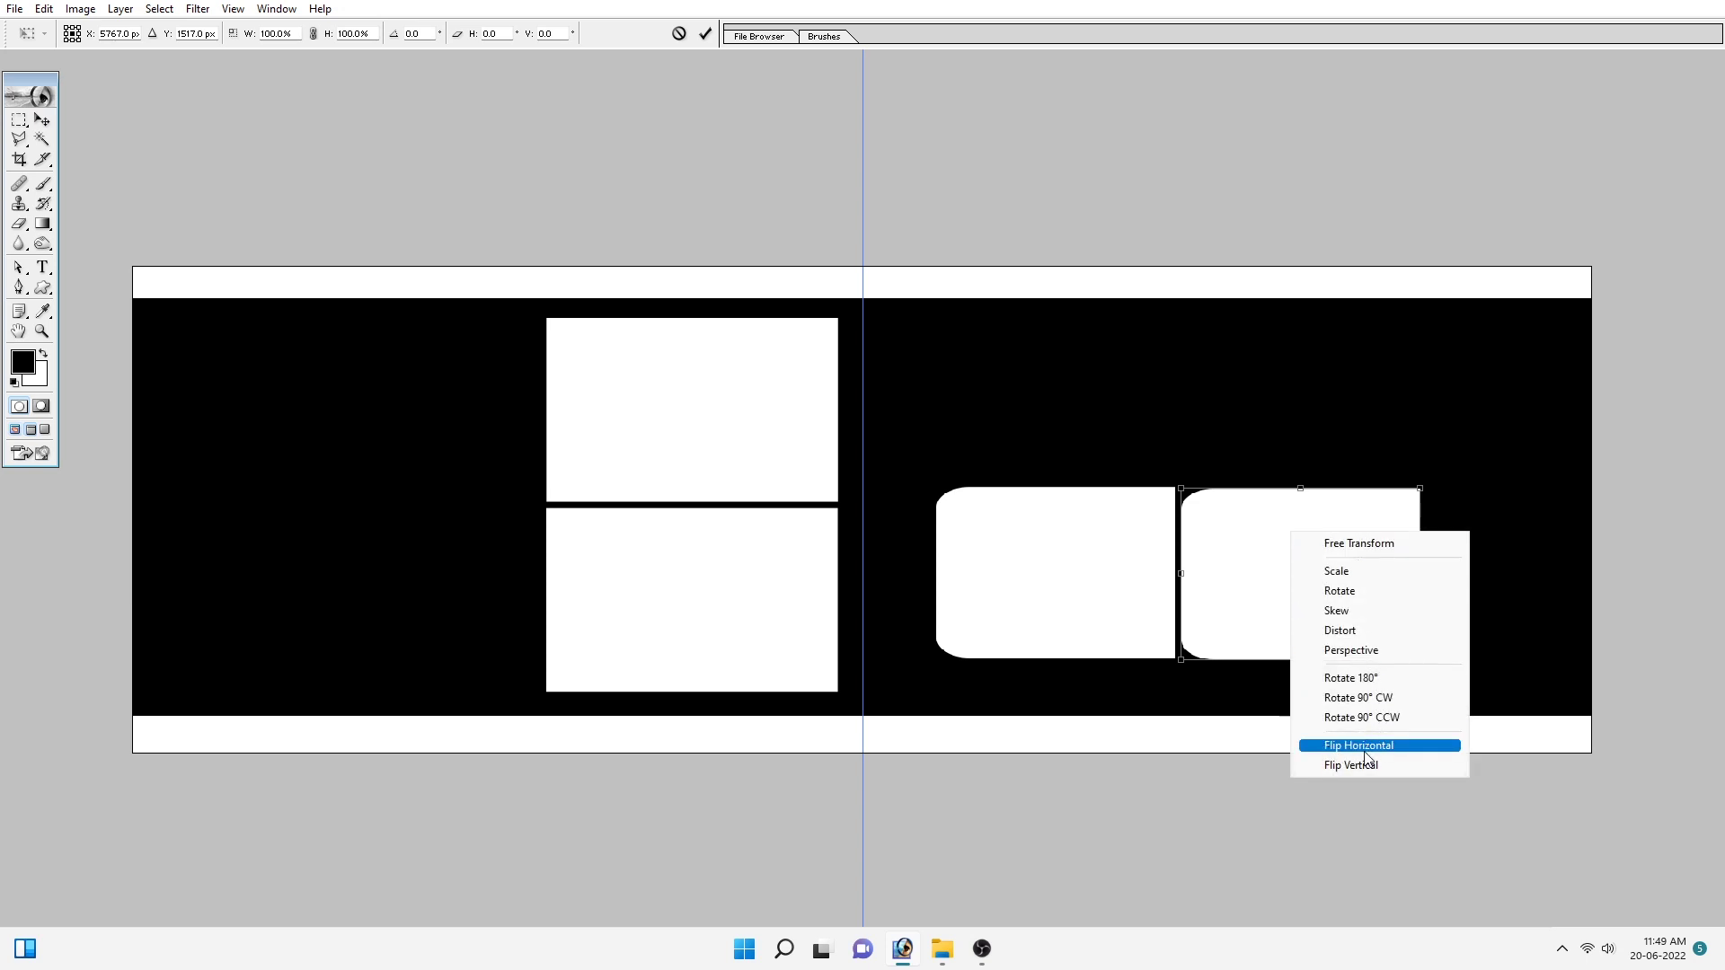
pyautogui.click(1401, 745)
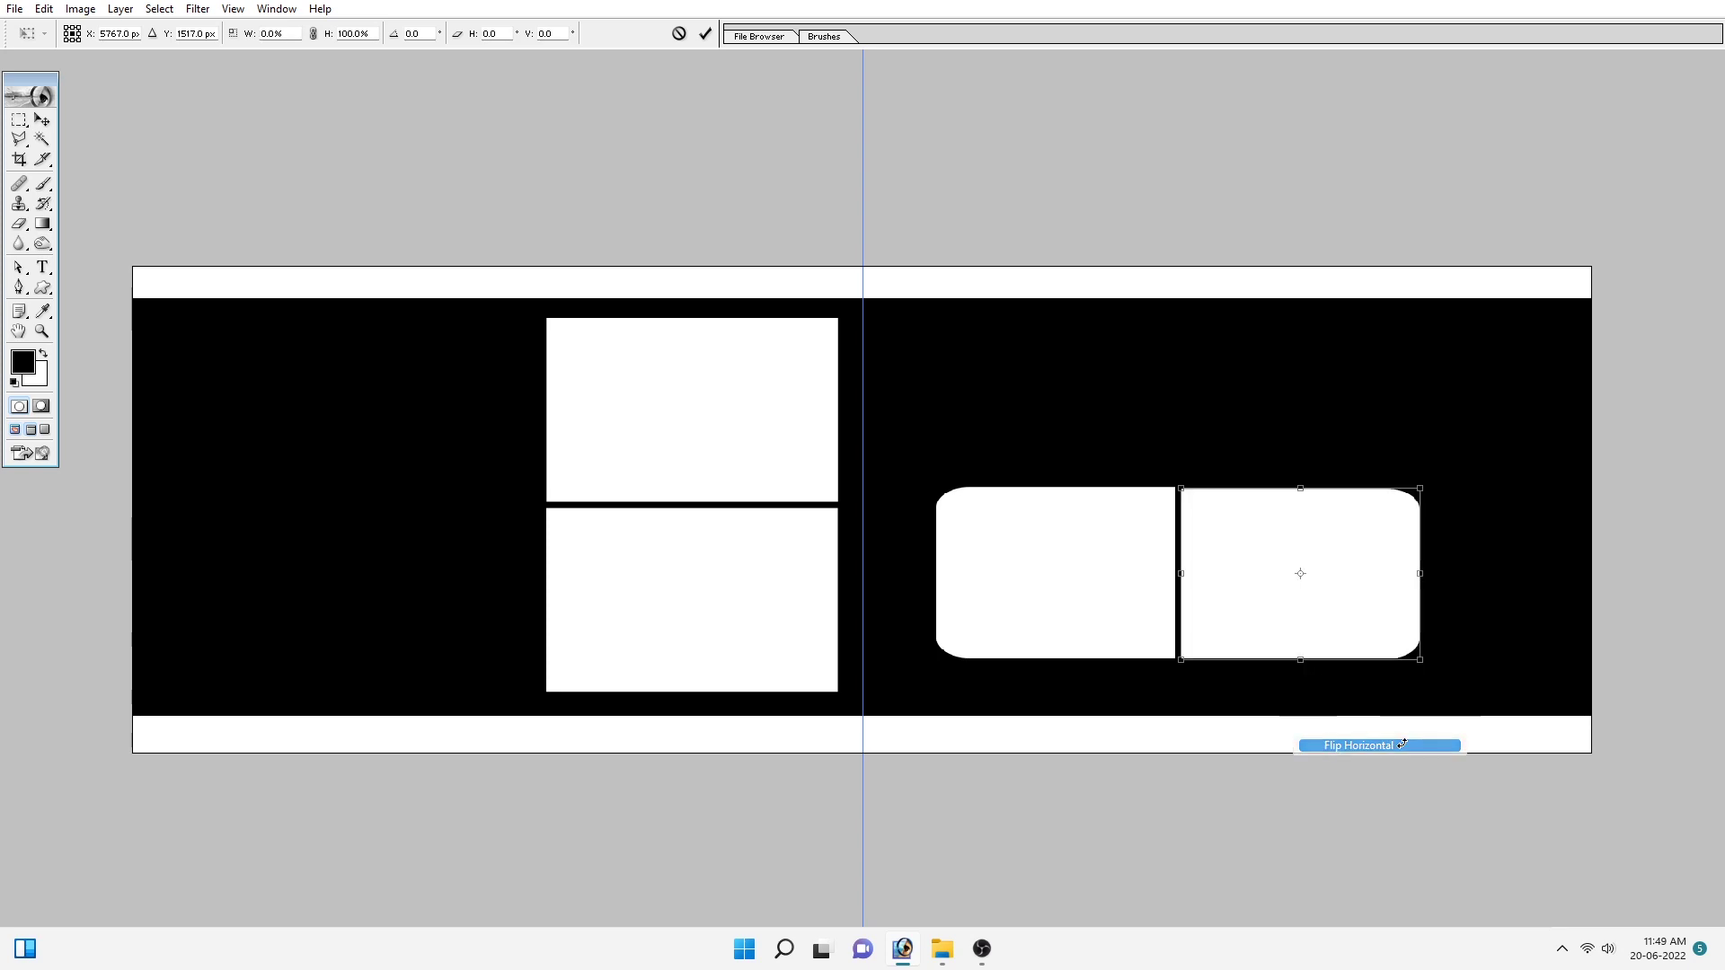
pyautogui.press('Return')
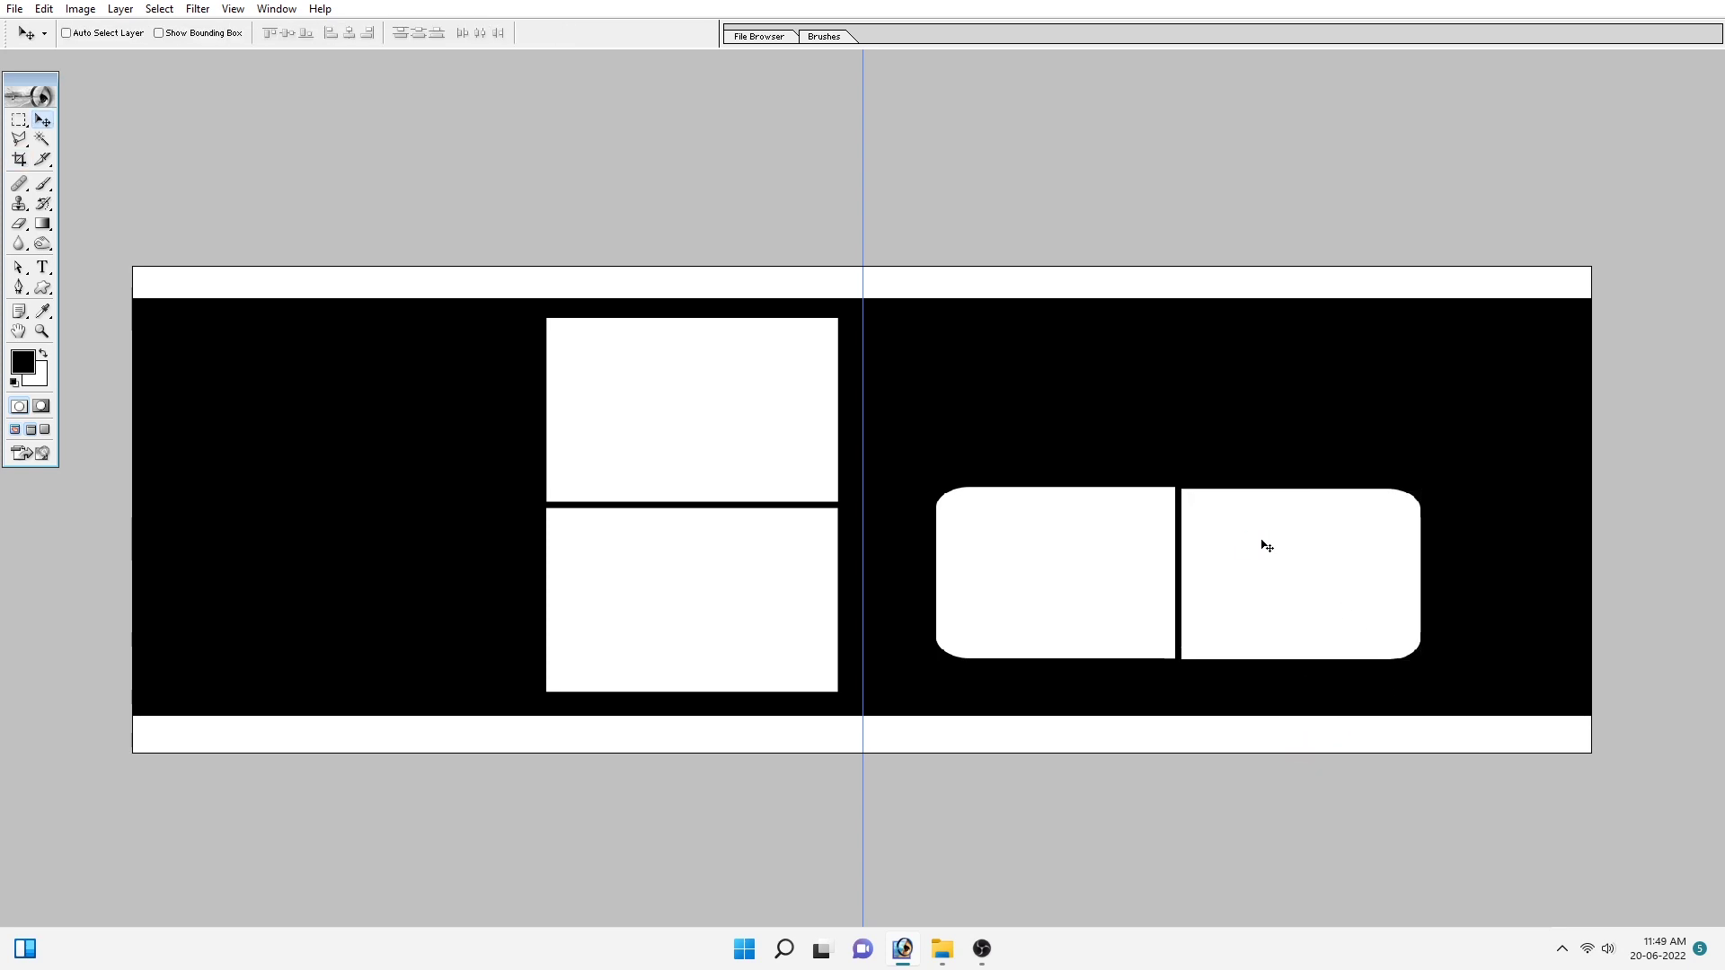
pyautogui.press('c')
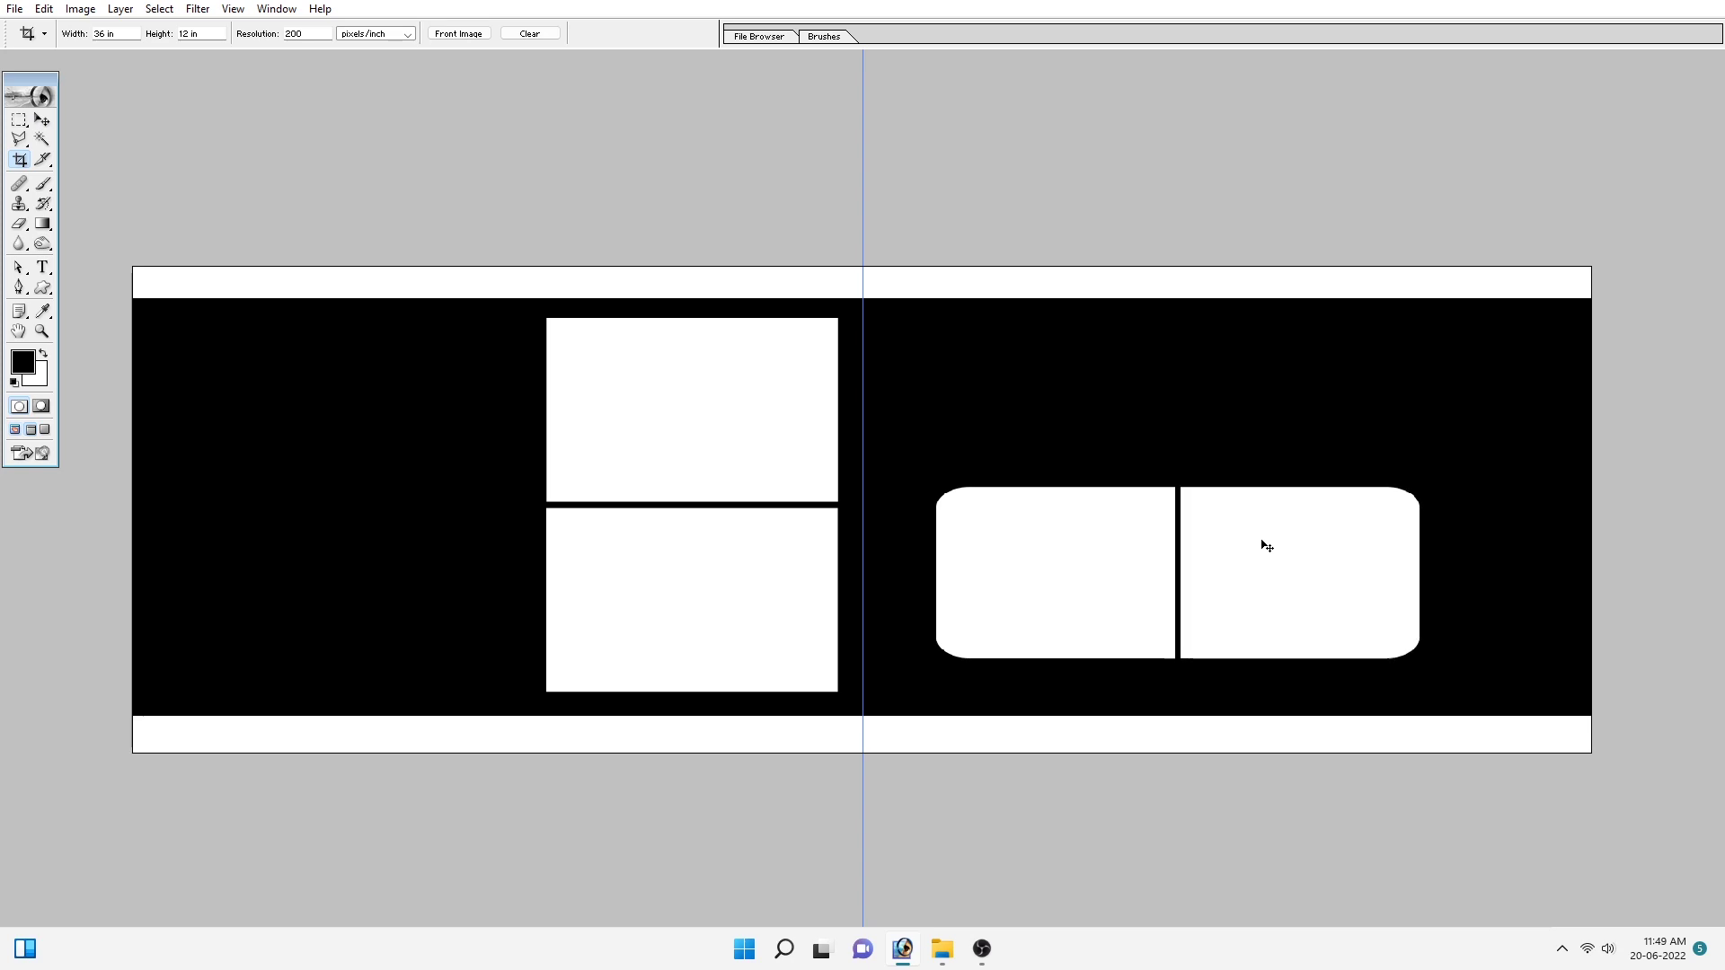
# Step: Move the frame pair down-right and scale it to 83.7%
pyautogui.press('v')
pyautogui.moveTo(1257, 544); pyautogui.dragTo(1309, 608)
pyautogui.hotkey('ctrl', 't')
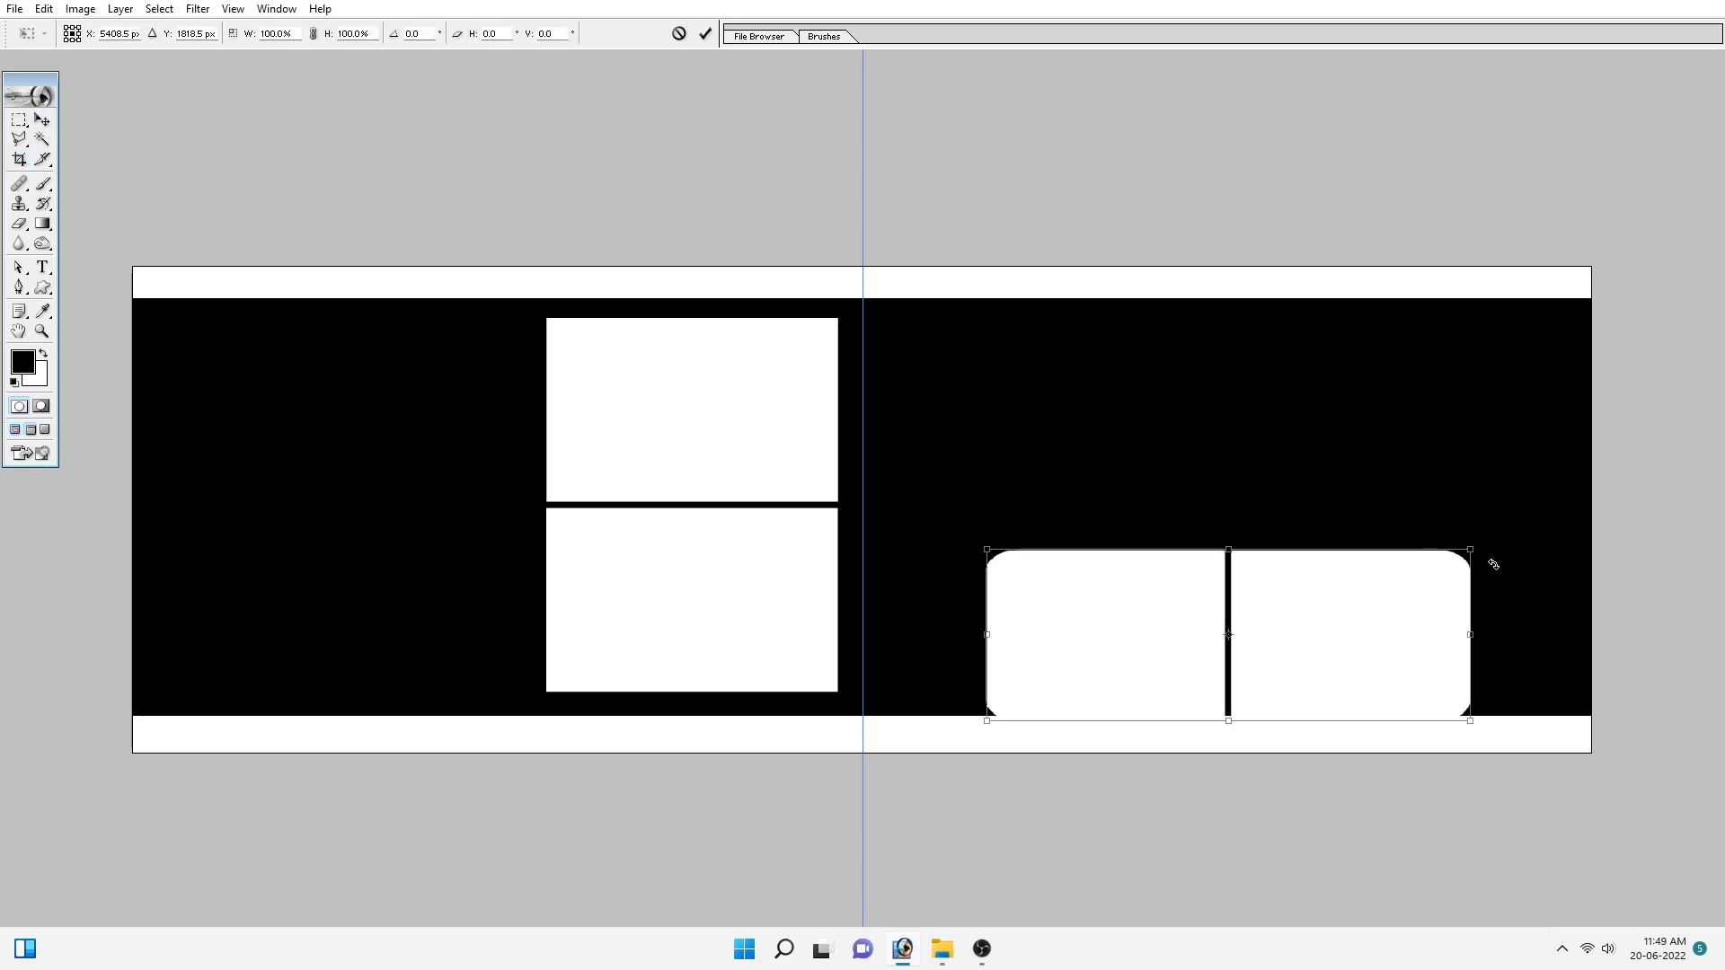
pyautogui.moveTo(1493, 564)
pyautogui.mouseDown()
pyautogui.moveTo(1434, 568)
pyautogui.moveTo(1392, 604)
pyautogui.mouseUp()
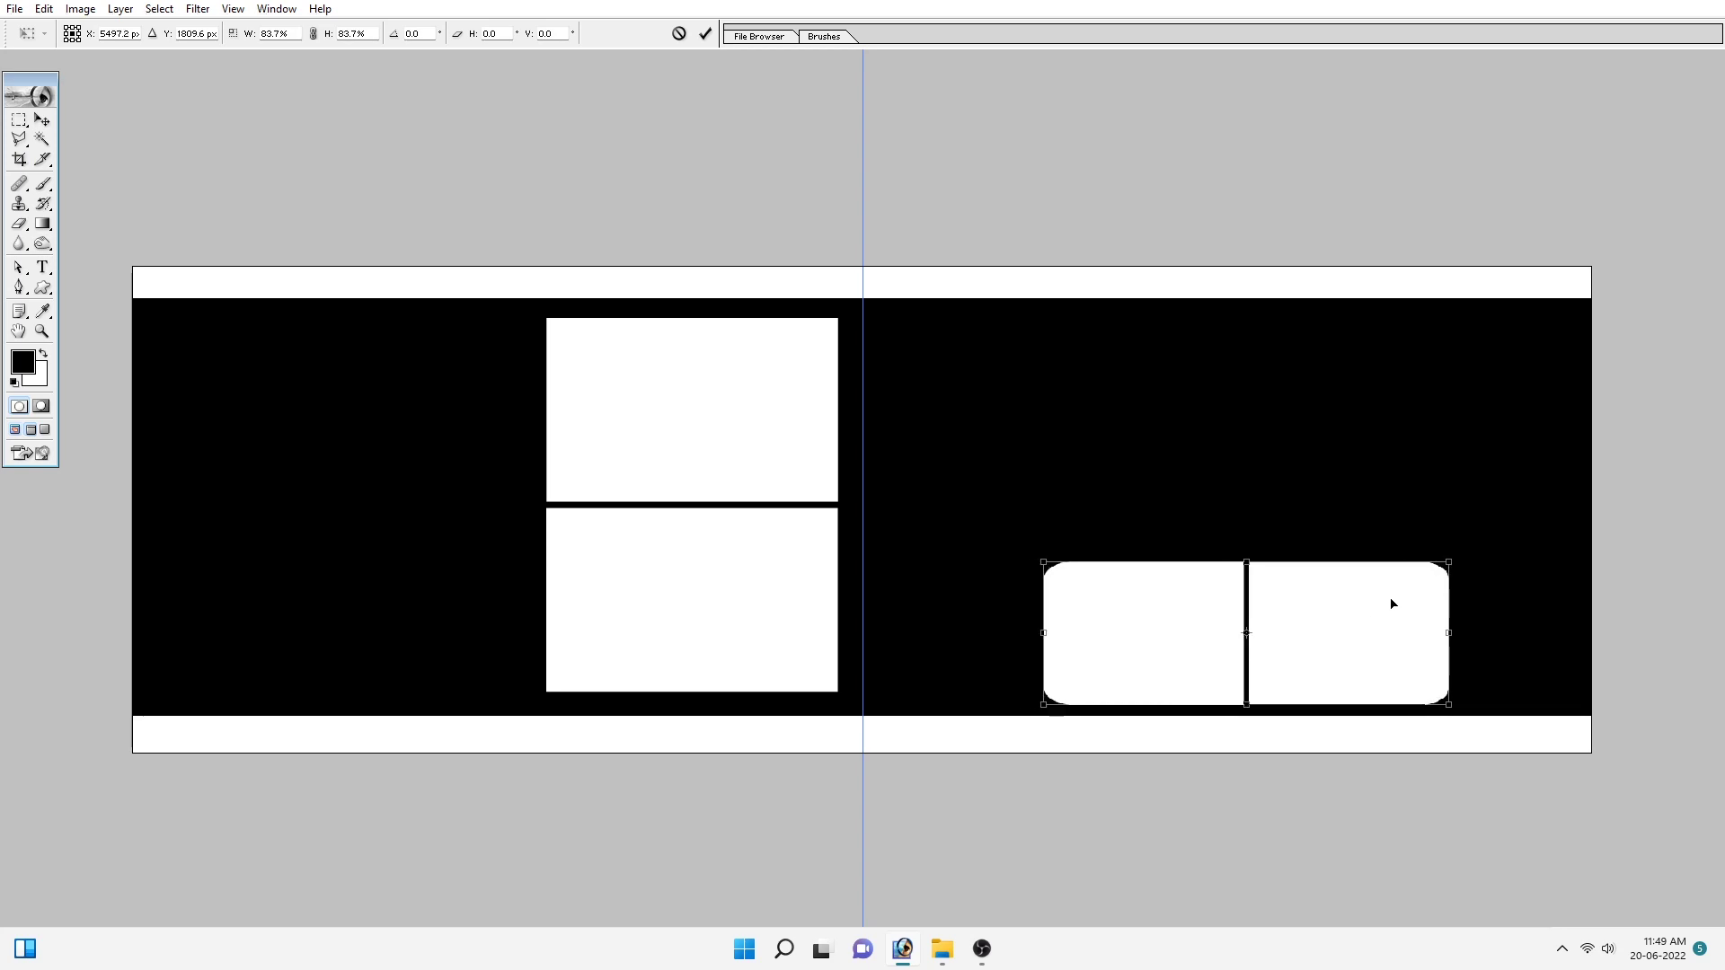
pyautogui.press('Return')
pyautogui.press('Left')
pyautogui.press('Left')
pyautogui.press('Left')
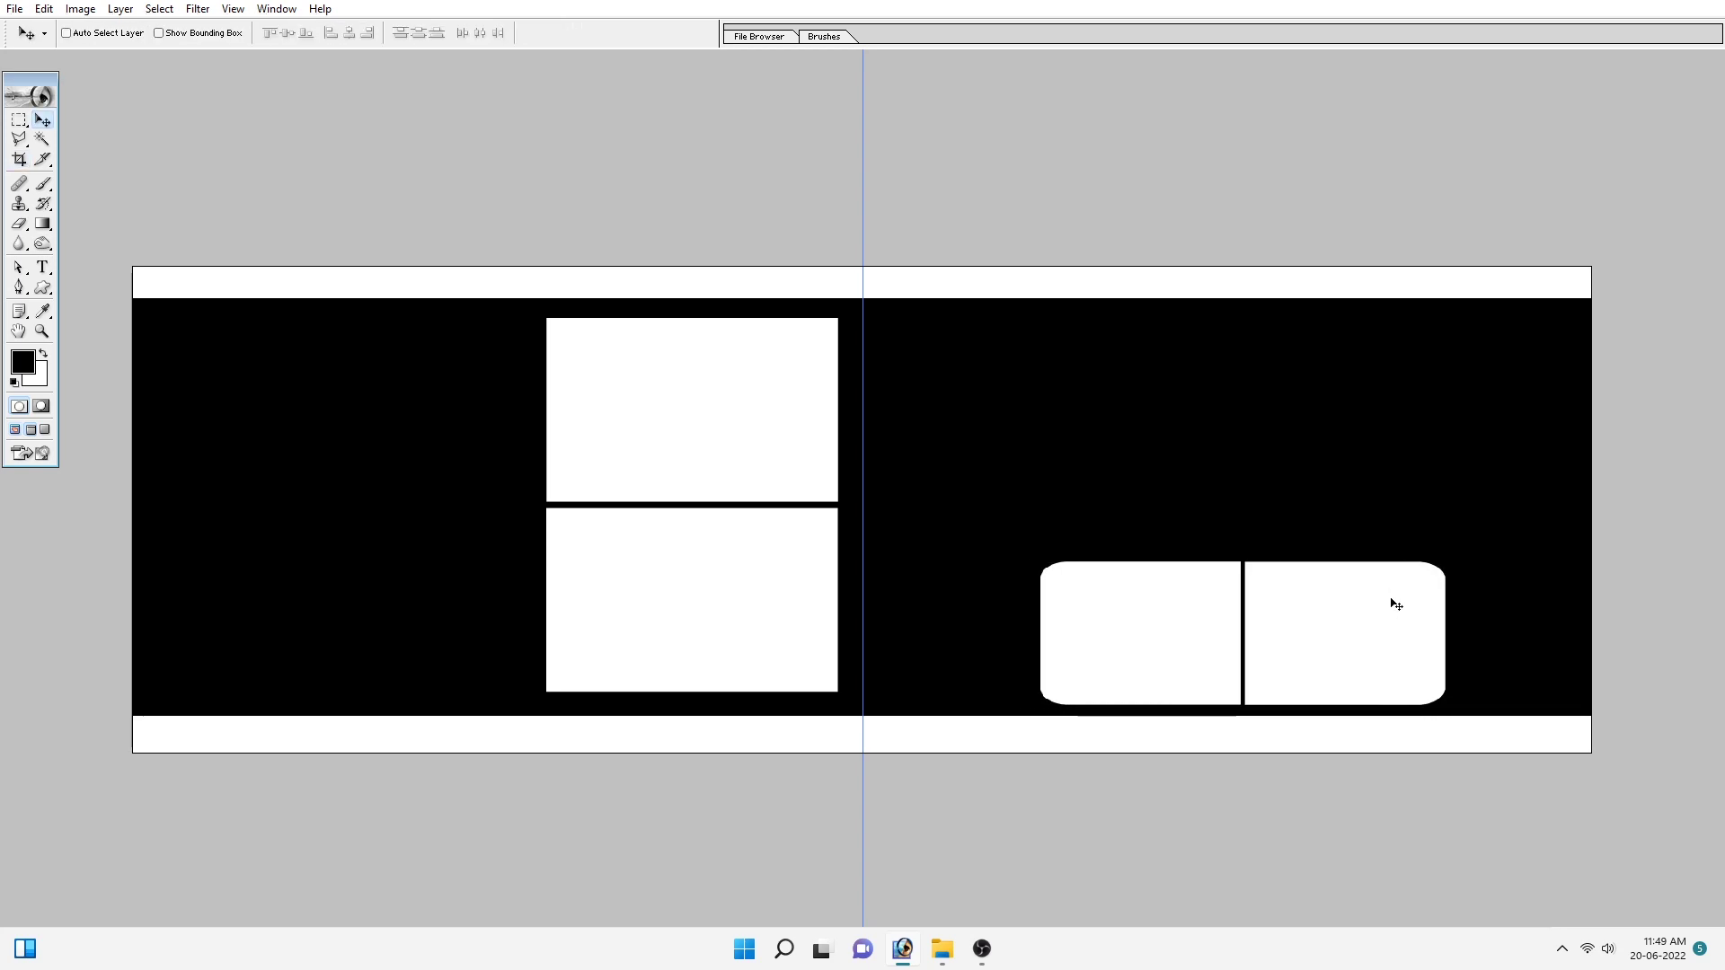
# Step: Switch between the Background and Layer 1 layers while adjusting the selection
pyautogui.rightClick(1095, 385)
pyautogui.click(1123, 412)
pyautogui.press('m')
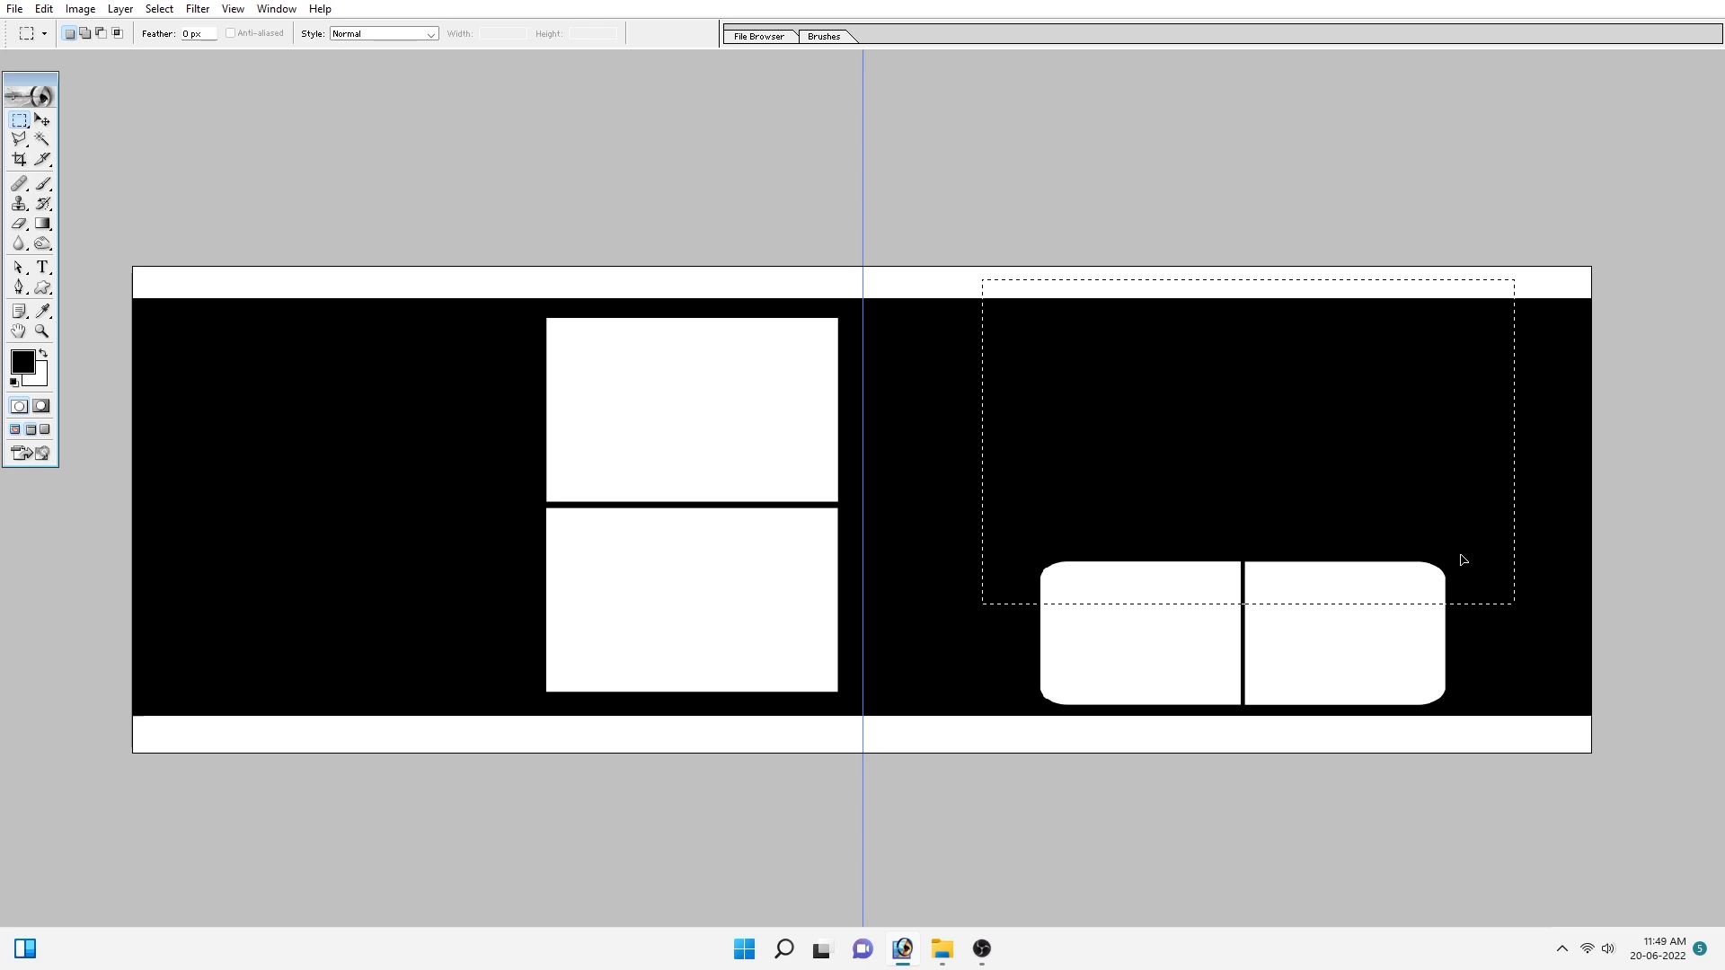
pyautogui.moveTo(1462, 560); pyautogui.dragTo(1460, 560)
pyautogui.keyDown('ctrl'); pyautogui.rightClick(989, 365); pyautogui.keyUp('ctrl')
pyautogui.click(1001, 370)
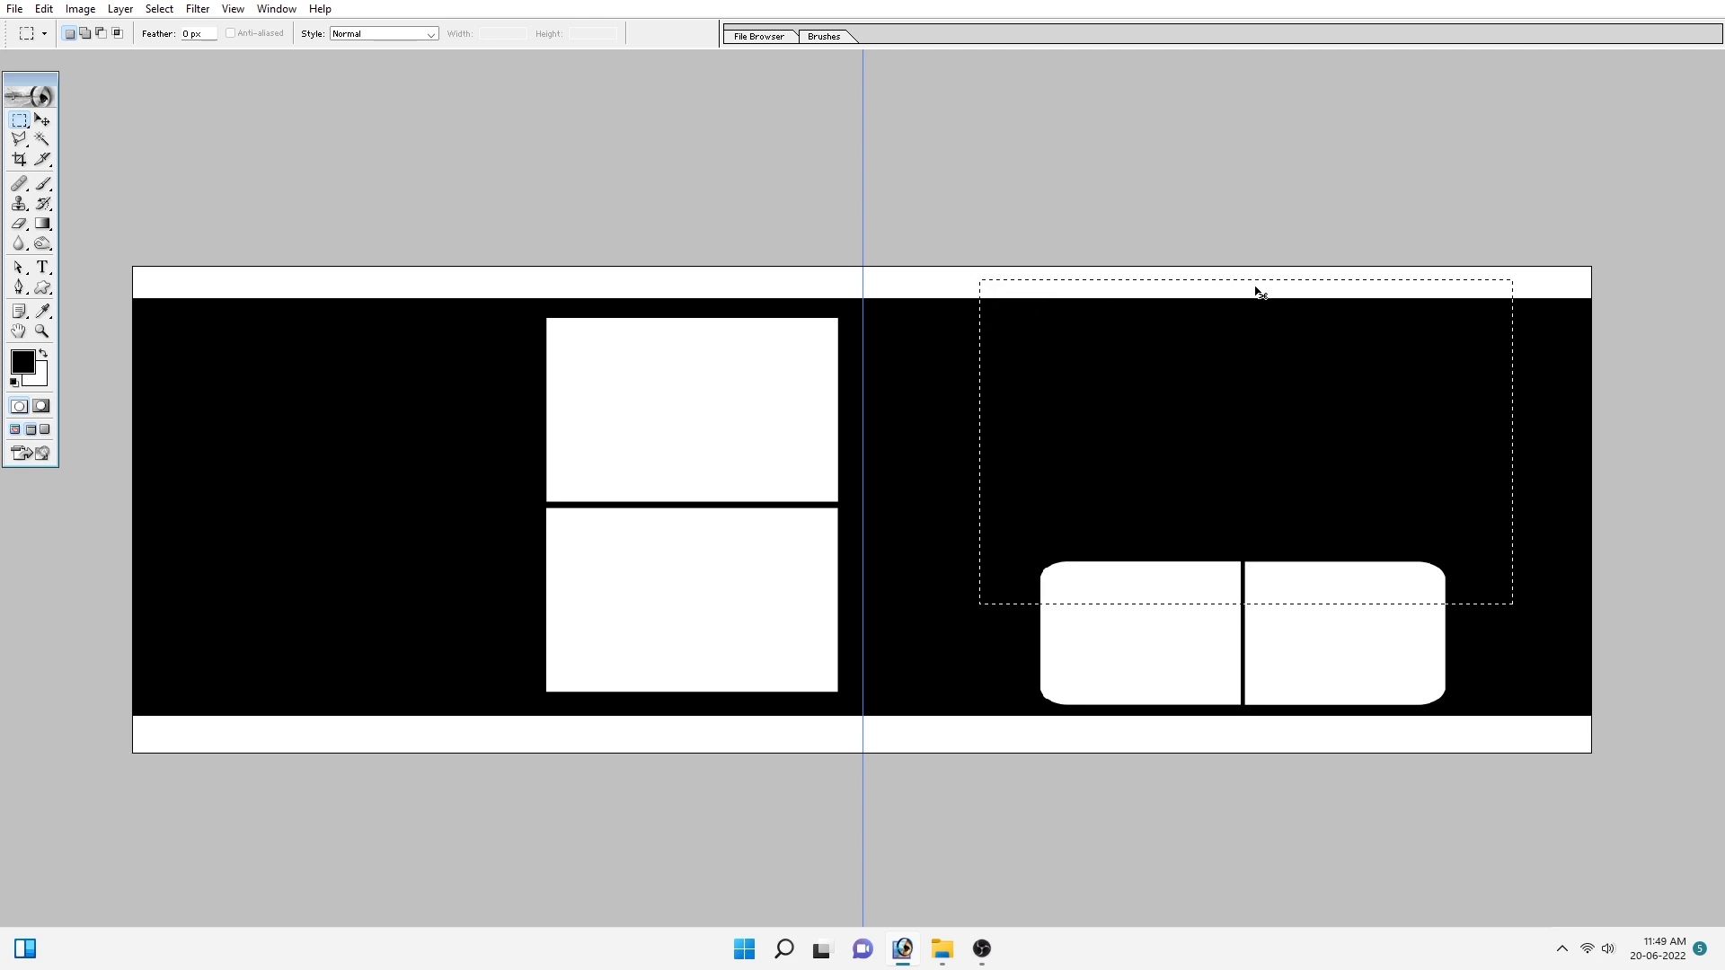
pyautogui.keyDown('ctrl'); pyautogui.rightClick(941, 286); pyautogui.keyUp('ctrl')
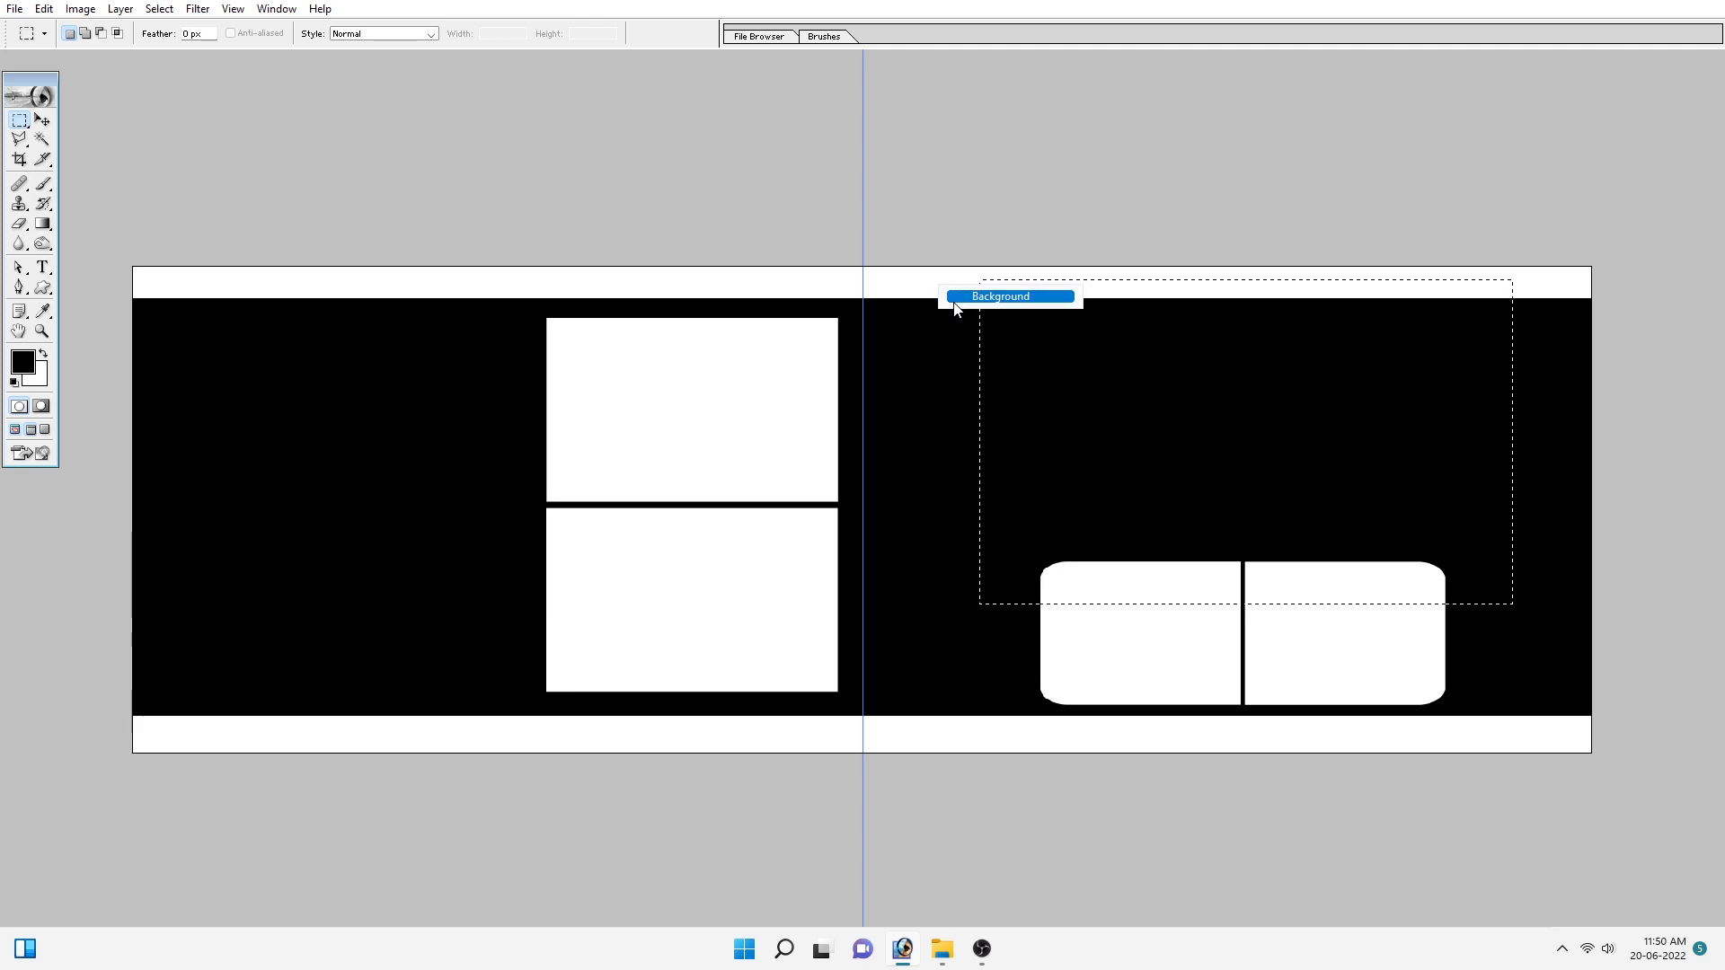
pyautogui.click(954, 306)
pyautogui.click(1267, 422)
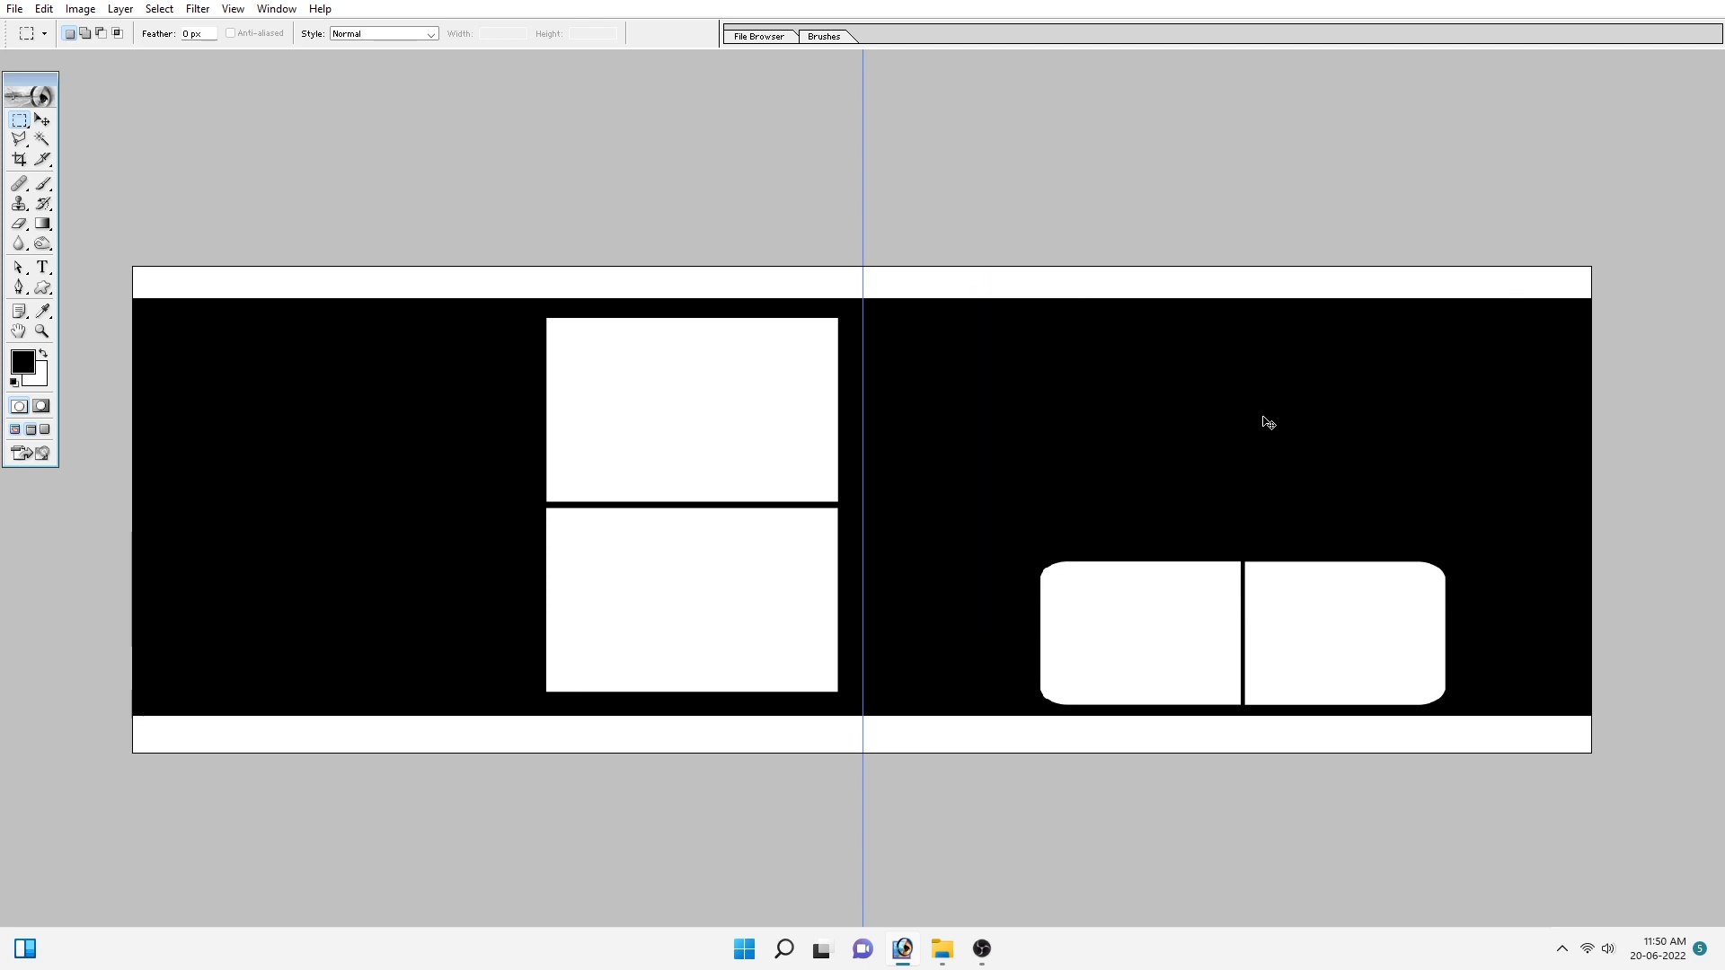
# Step: On Layer 4, position a large white rectangle across the upper right page
pyautogui.keyDown('ctrl'); pyautogui.rightClick(302, 359); pyautogui.keyUp('ctrl')
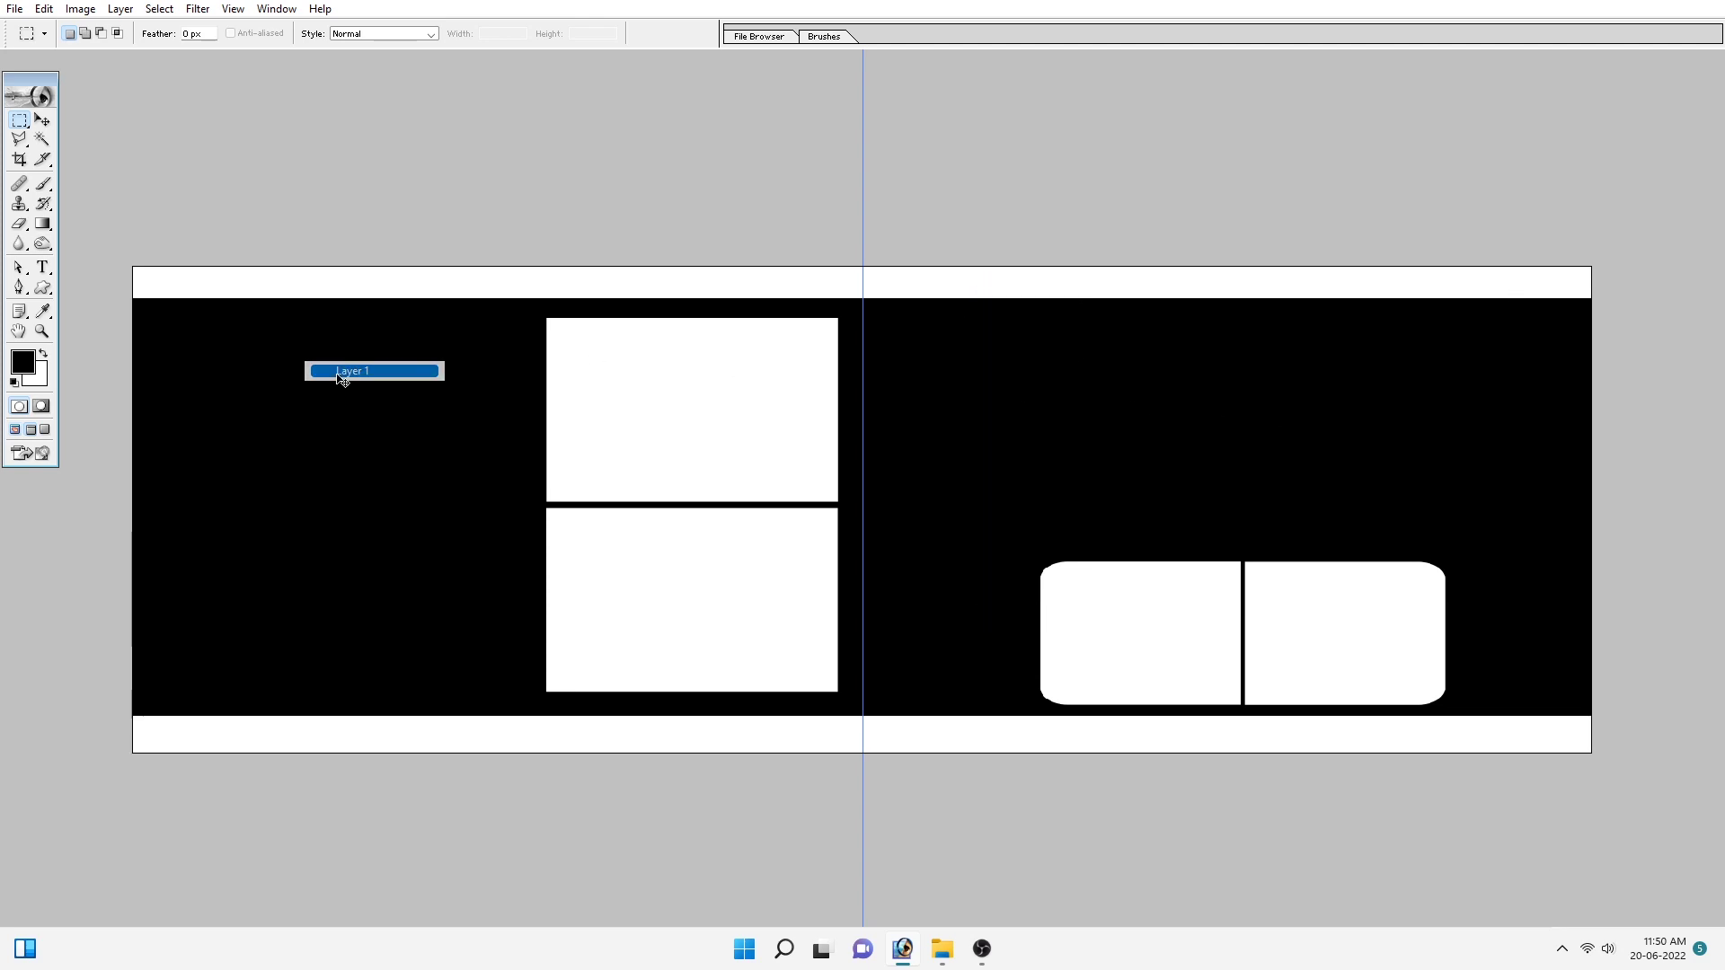
pyautogui.click(338, 372)
pyautogui.keyDown('ctrl'); pyautogui.rightClick(406, 418); pyautogui.keyUp('ctrl')
pyautogui.click(422, 431)
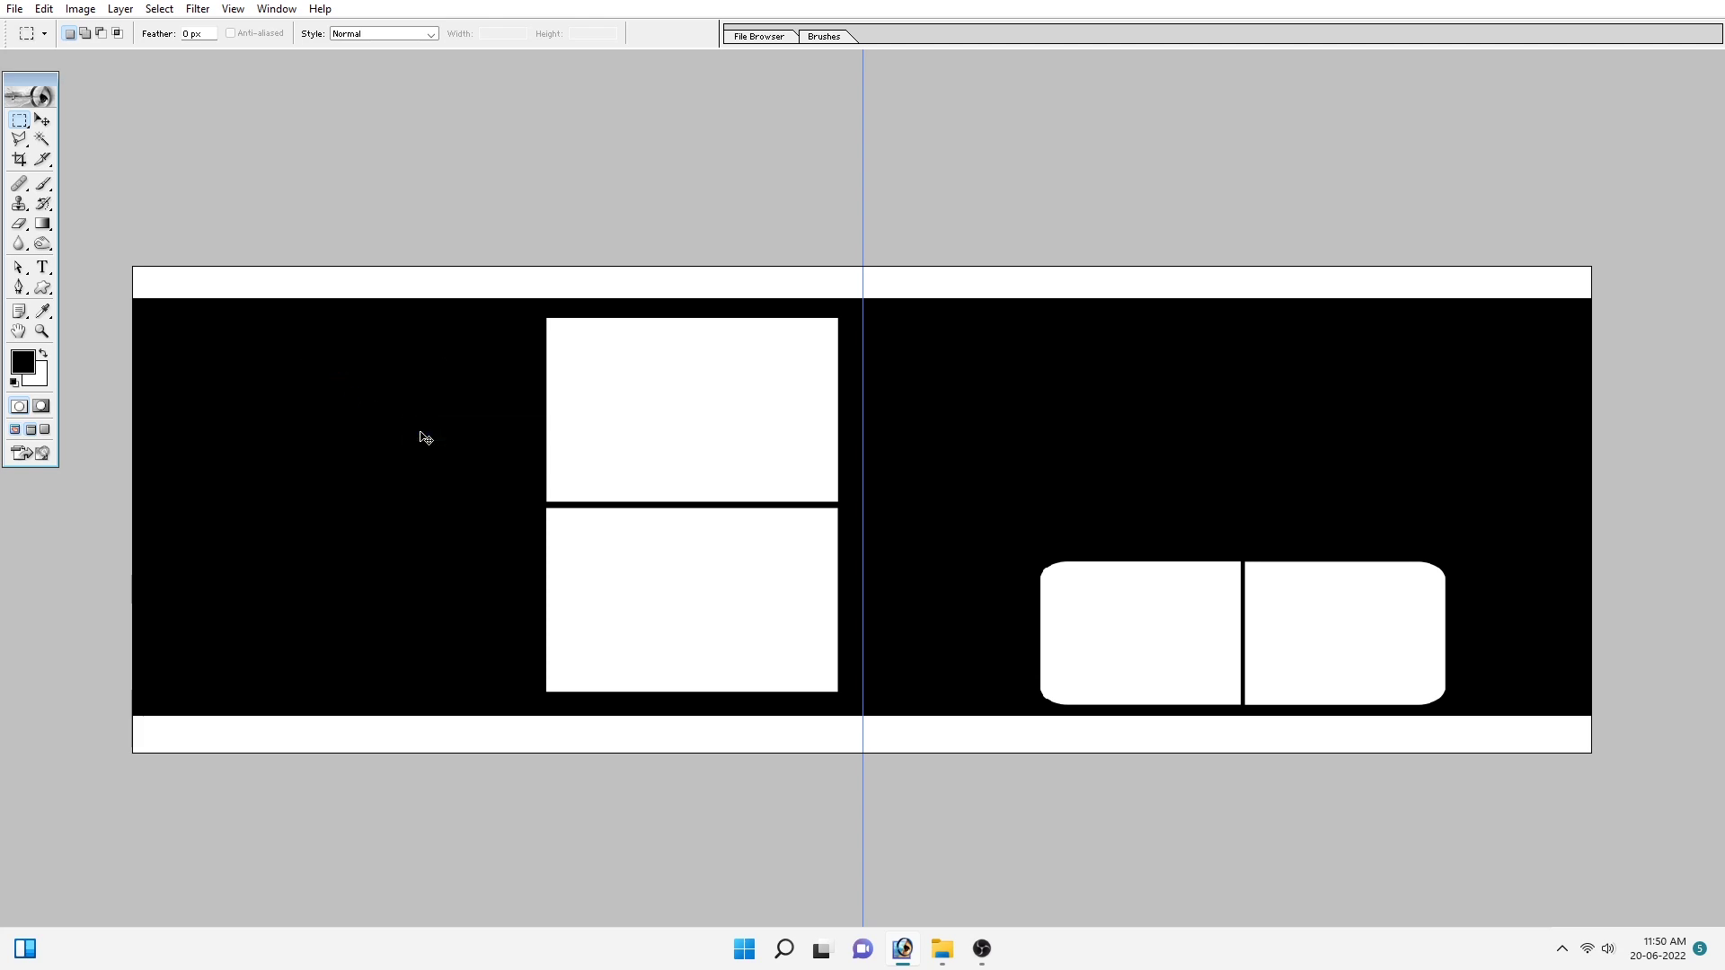
pyautogui.keyDown('ctrl'); pyautogui.rightClick(1124, 329); pyautogui.keyUp('ctrl')
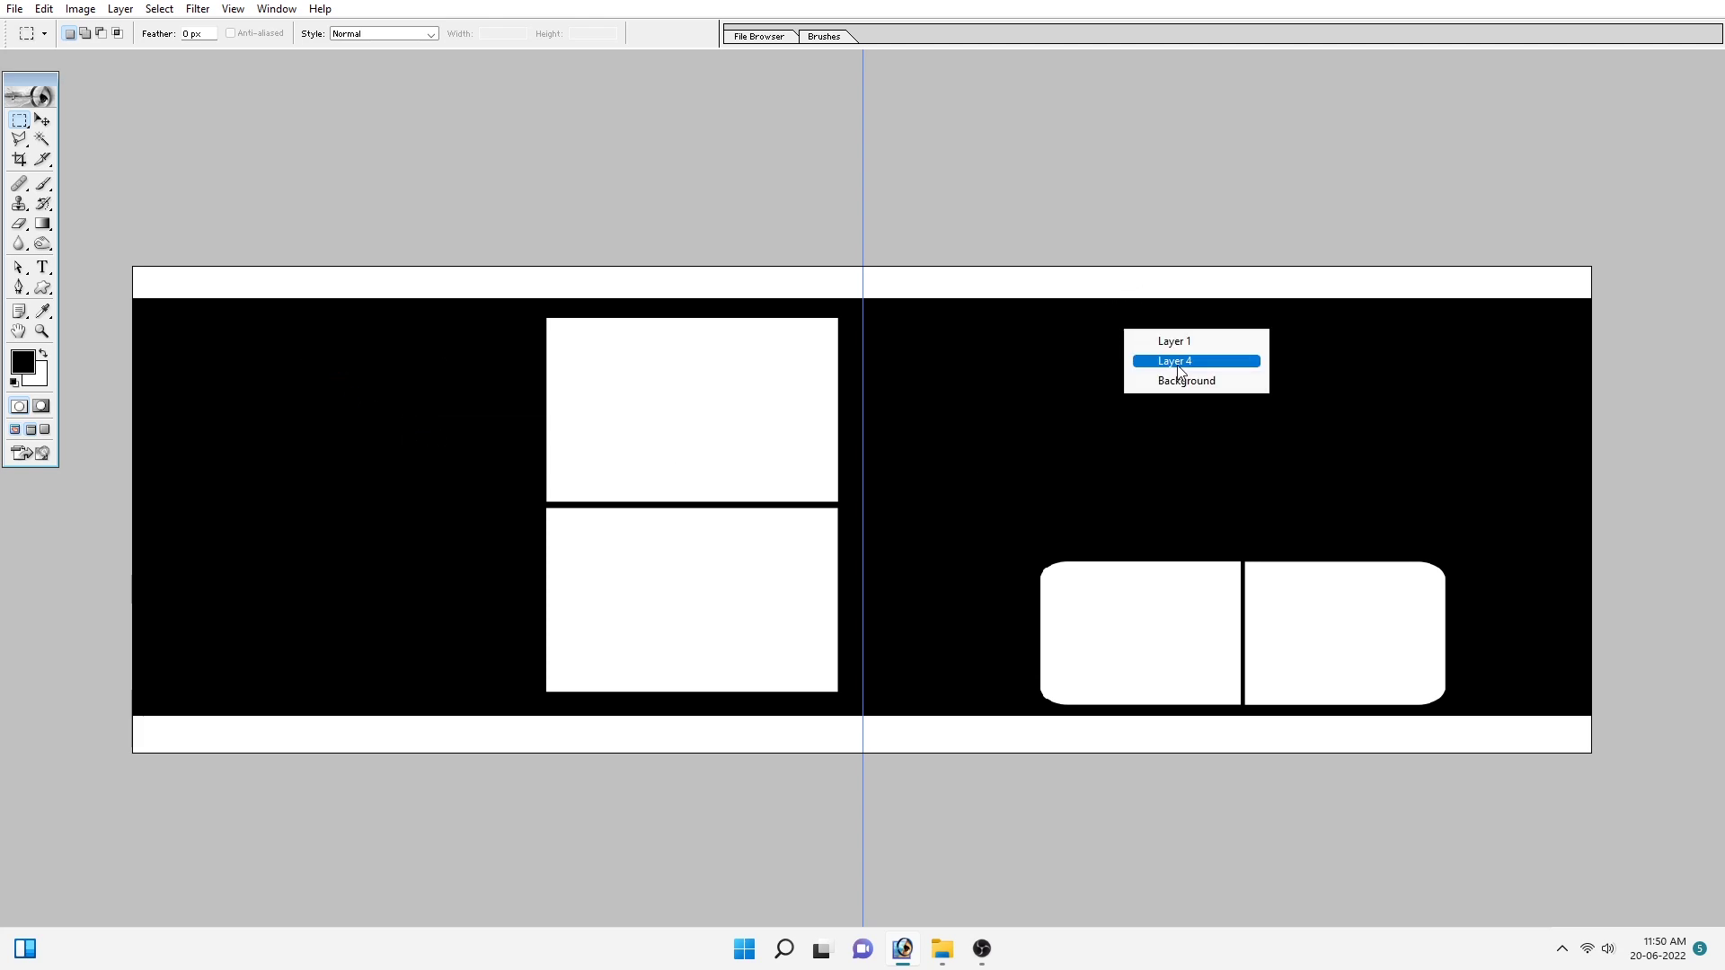
pyautogui.click(1177, 363)
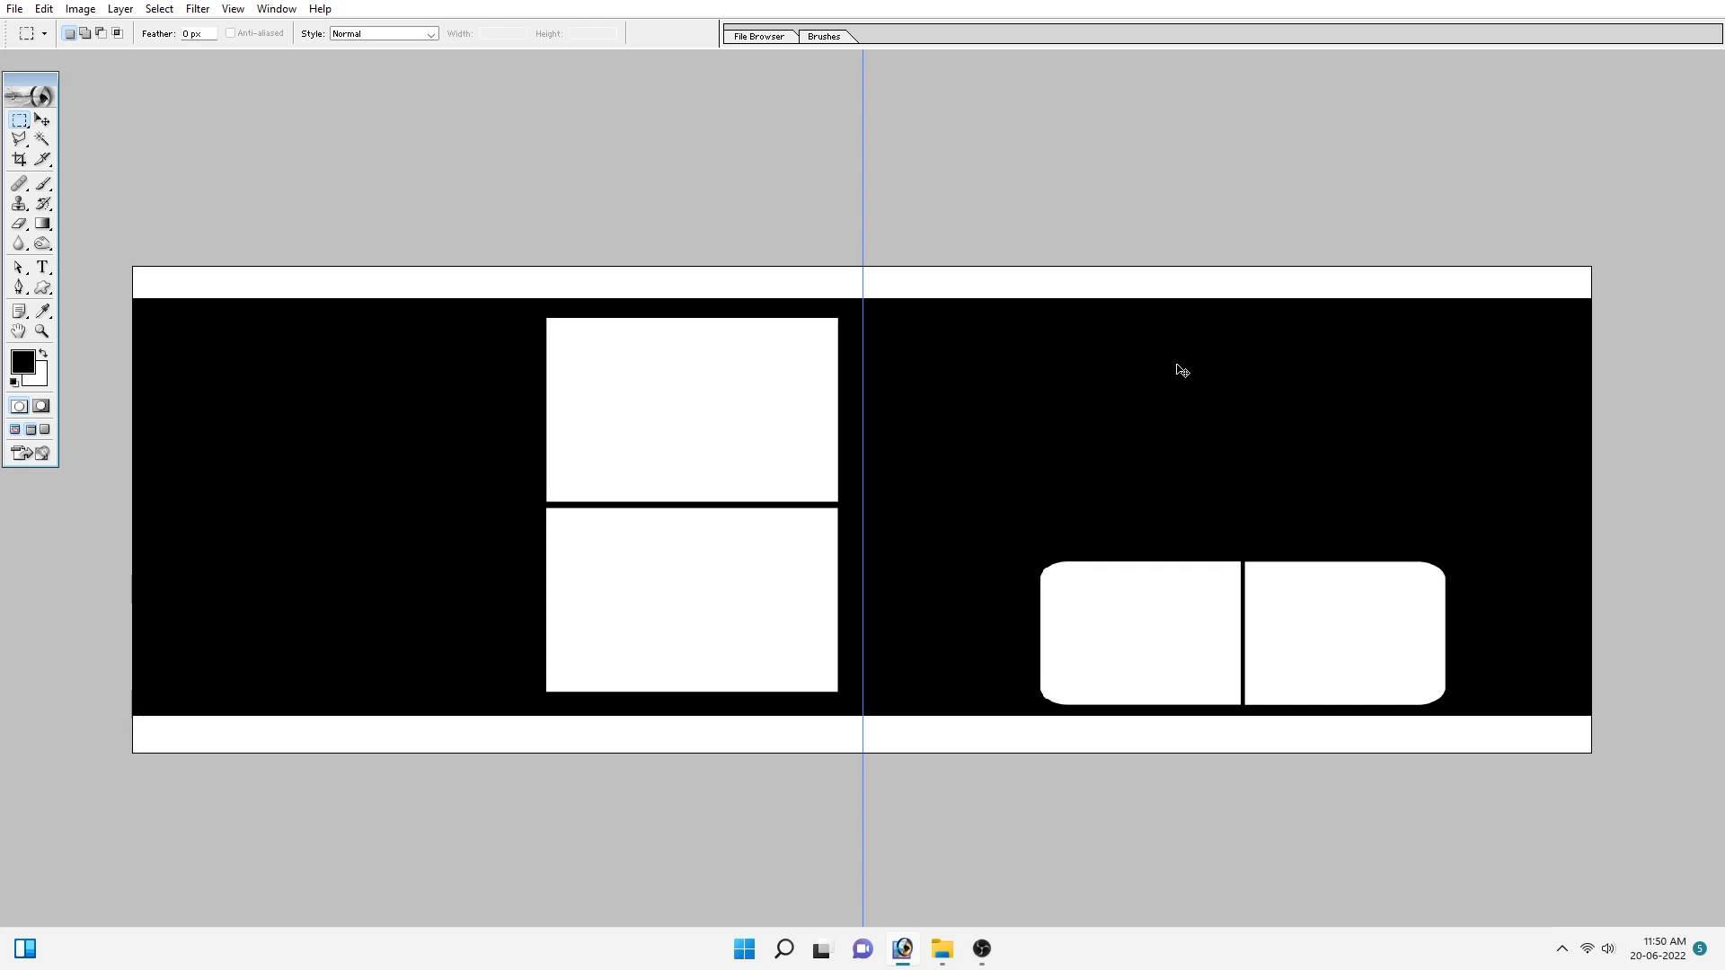
pyautogui.hotkey('ctrl', 'z')
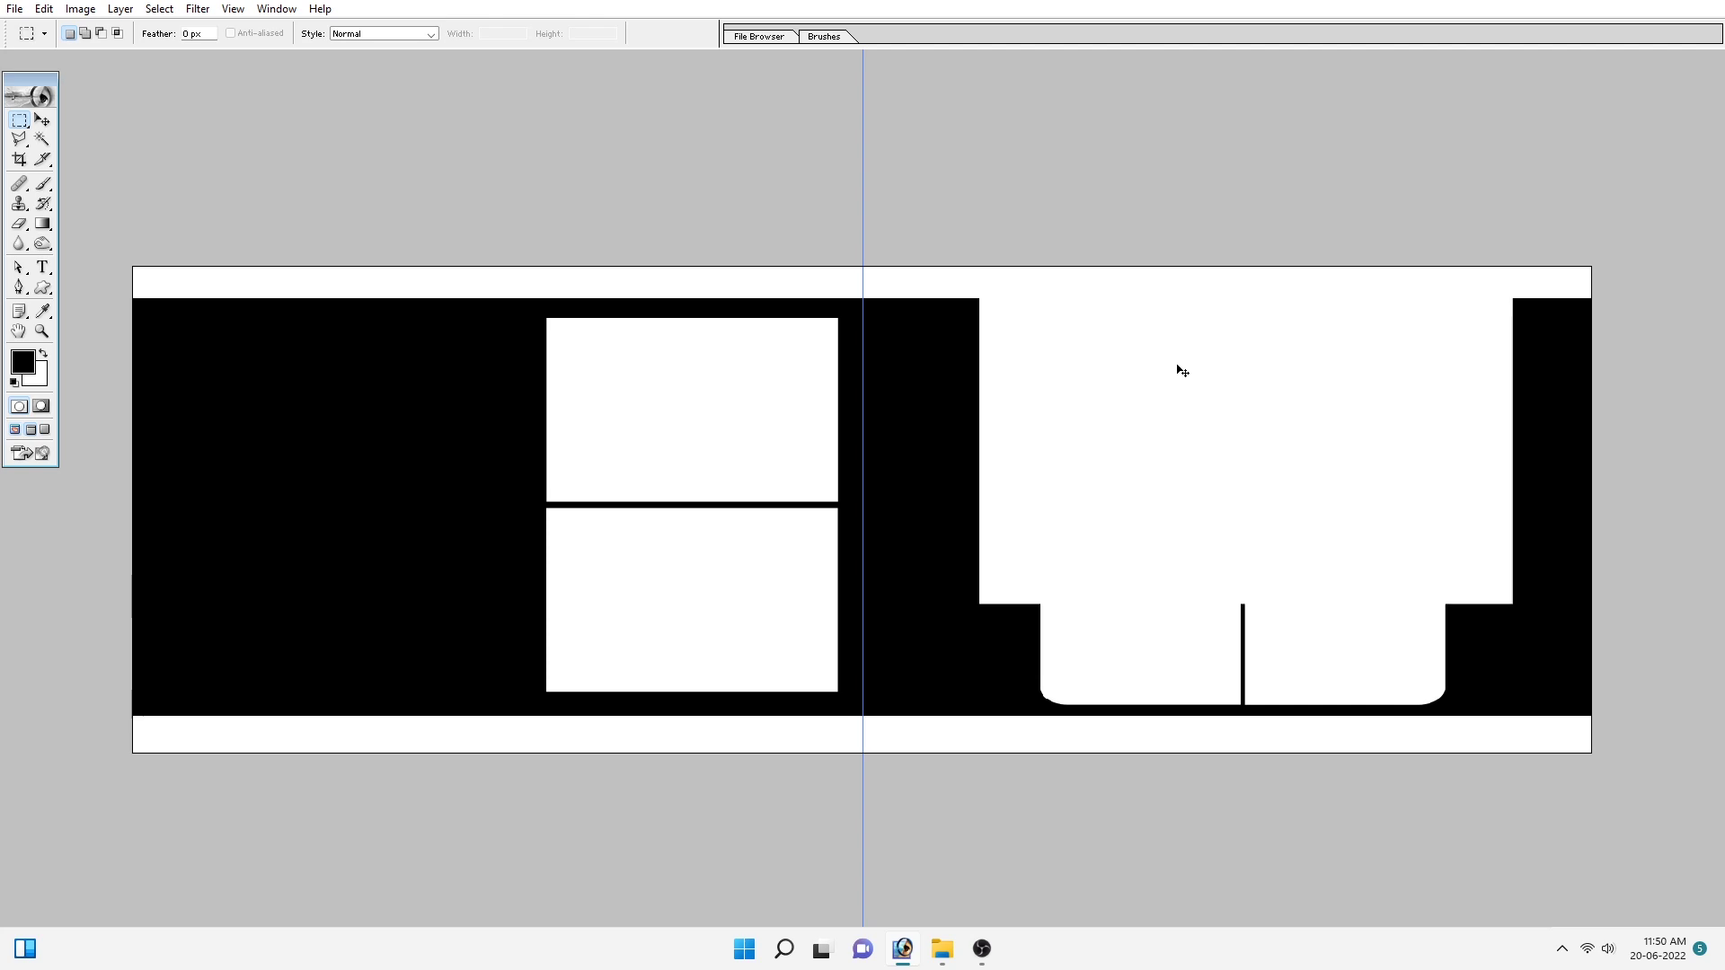
pyautogui.moveTo(1182, 371); pyautogui.dragTo(1316, 462)
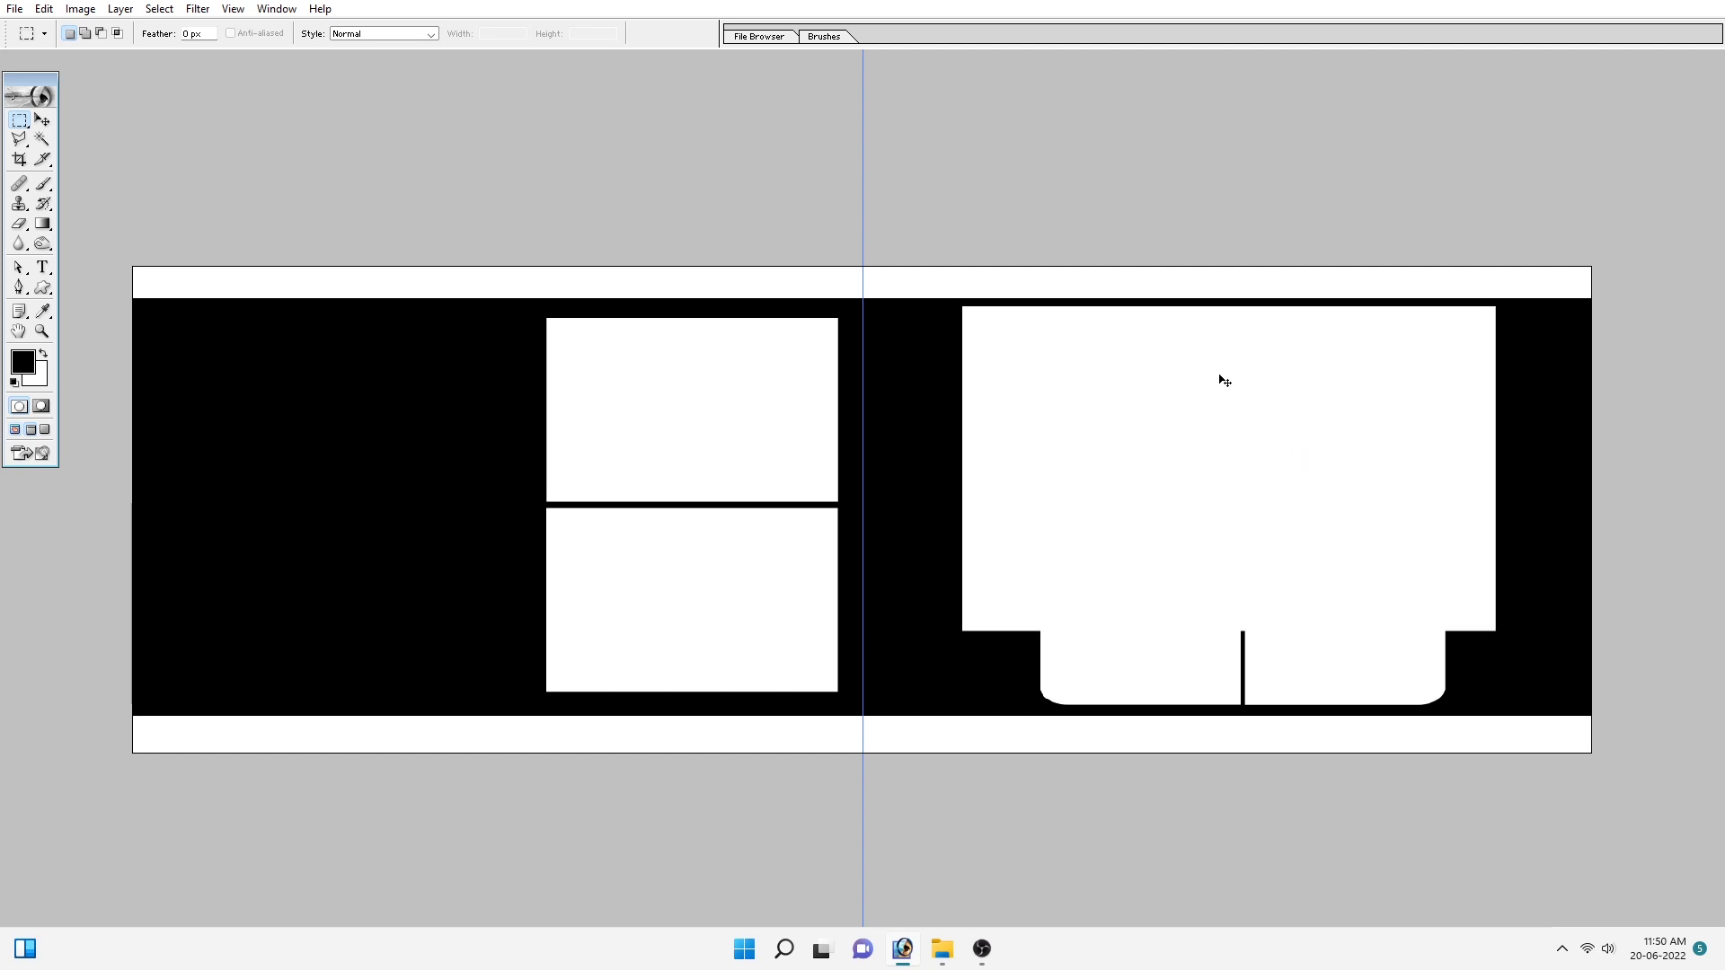
pyautogui.moveTo(1284, 406); pyautogui.dragTo(1287, 402)
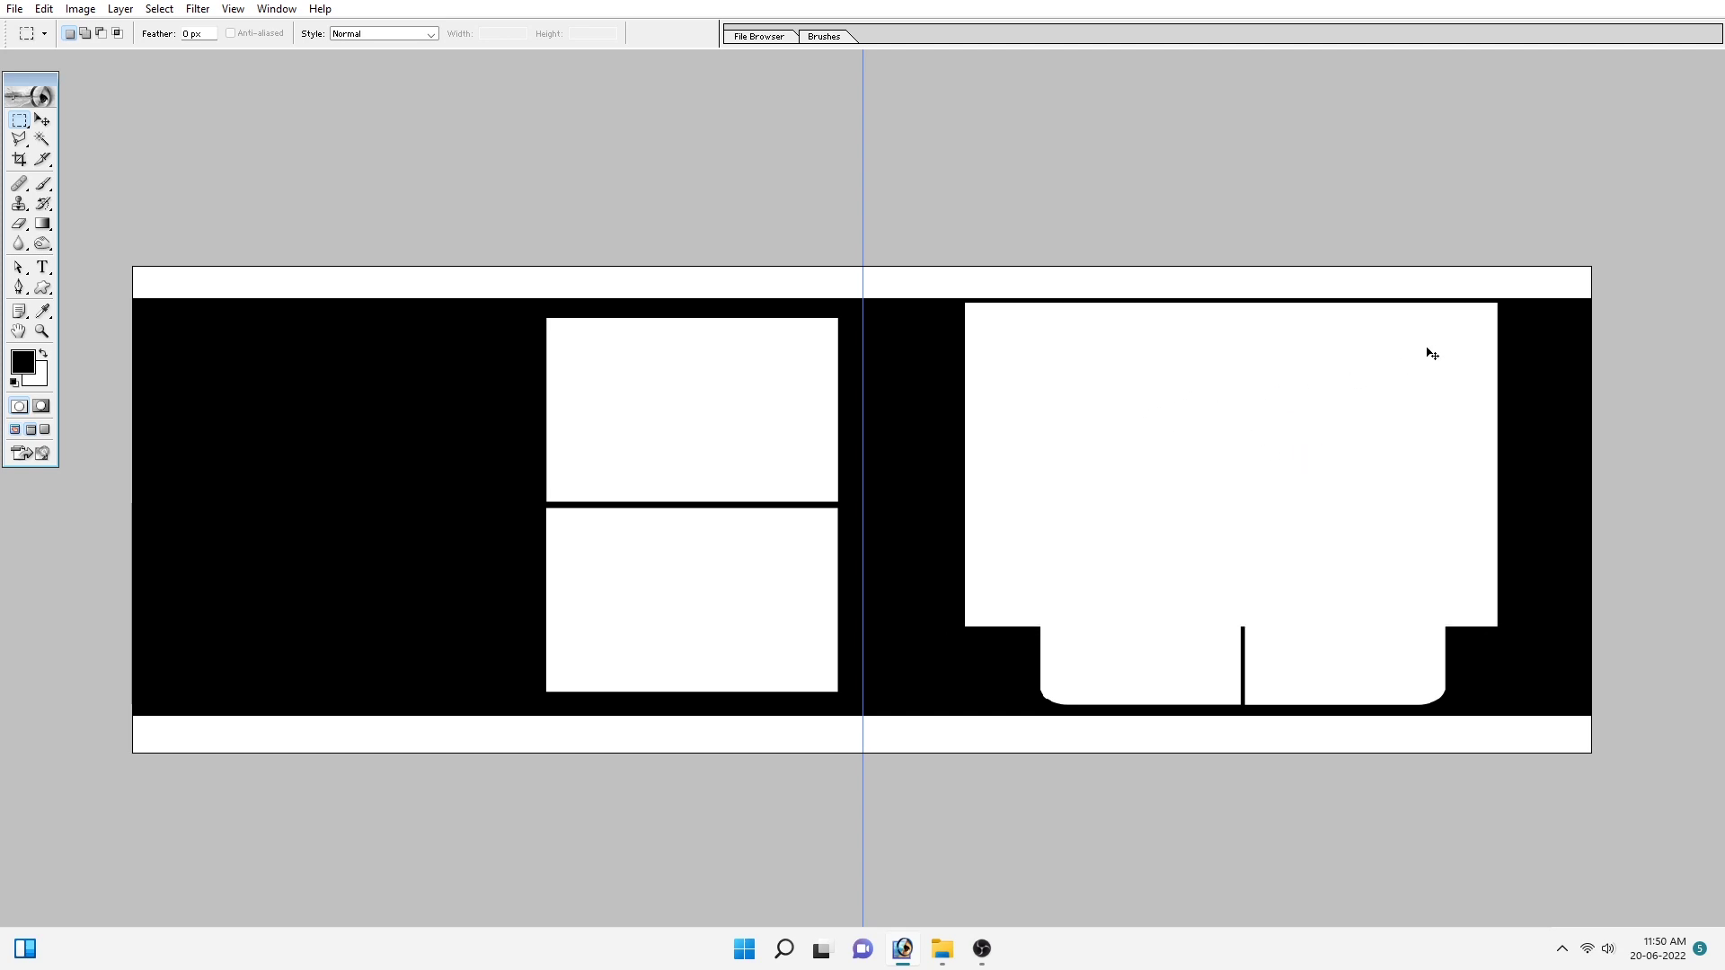
# Step: Load the large rectangle's selection and fill it with coral red #ED5C5C
pyautogui.hotkey('alt', 's')
pyautogui.press('o')
pyautogui.press('Return')
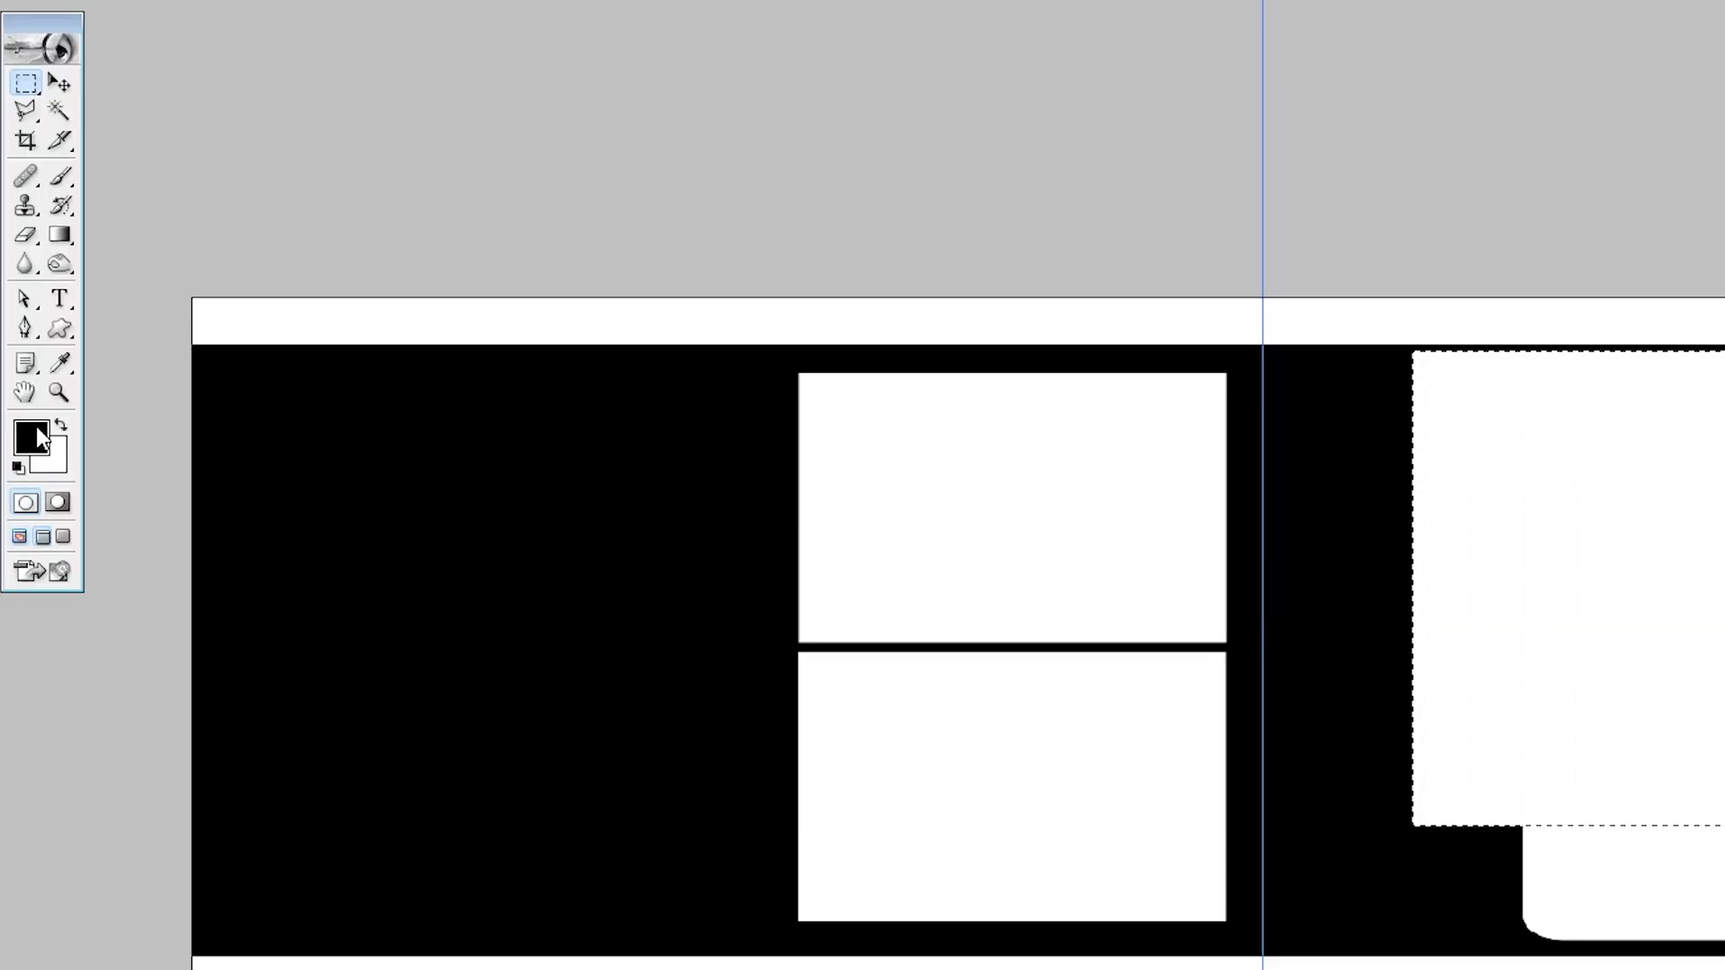
pyautogui.click(30, 438)
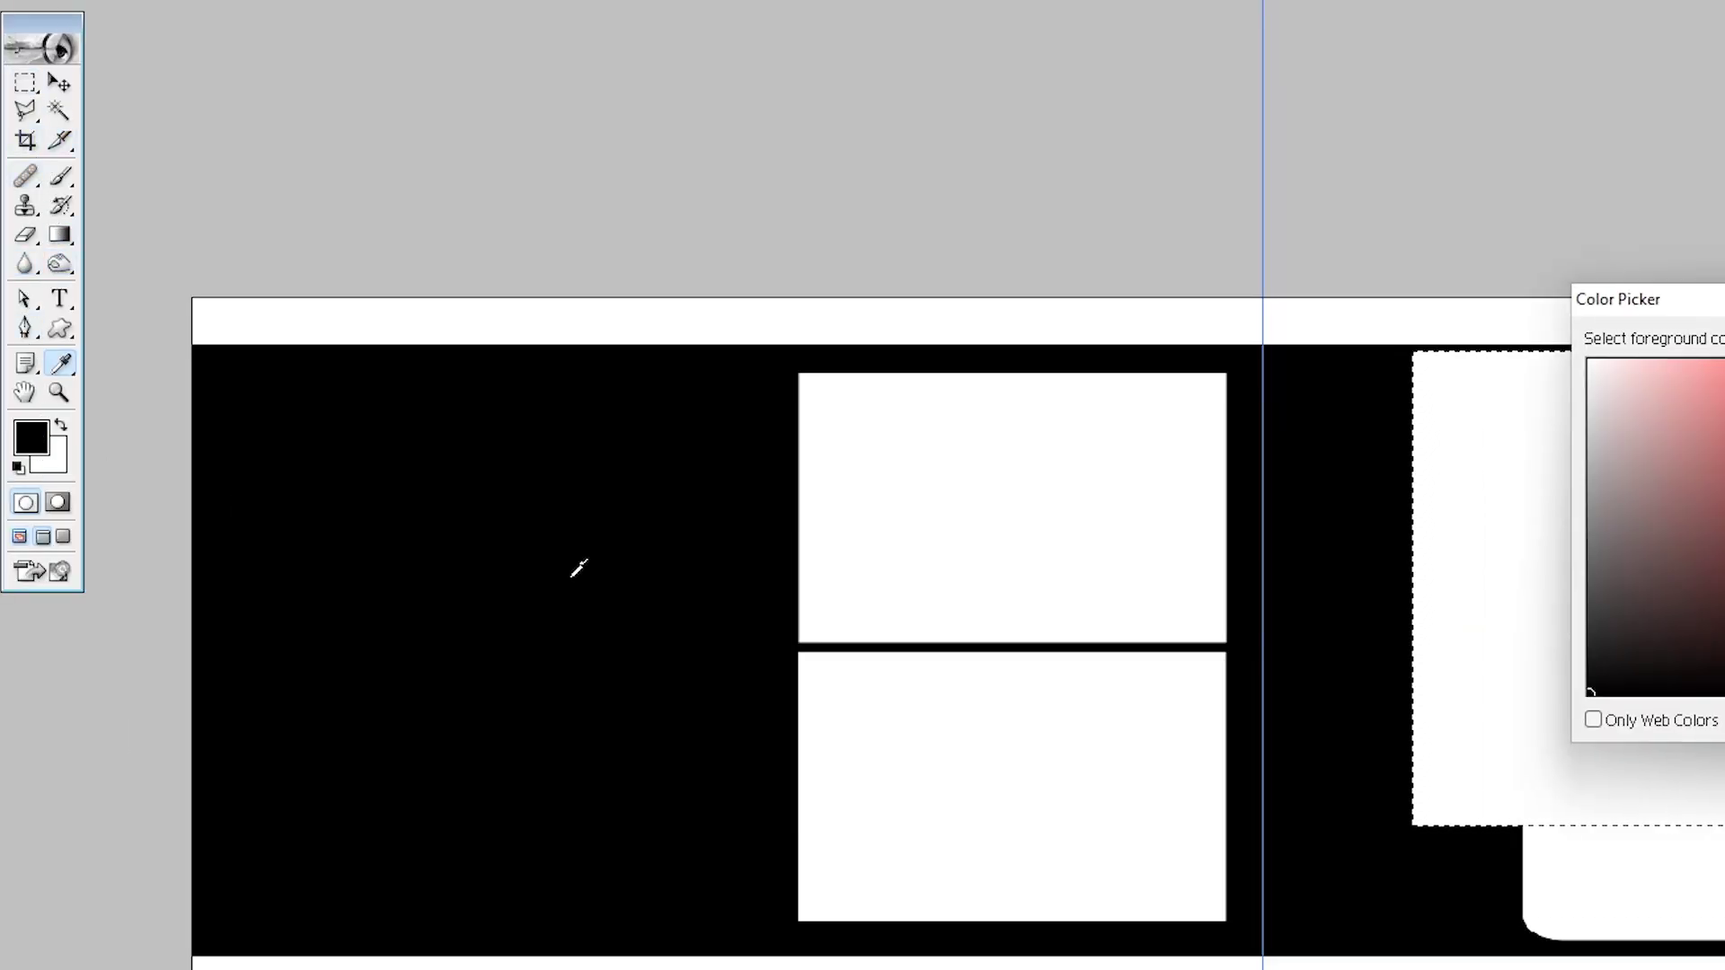
pyautogui.click(1224, 324)
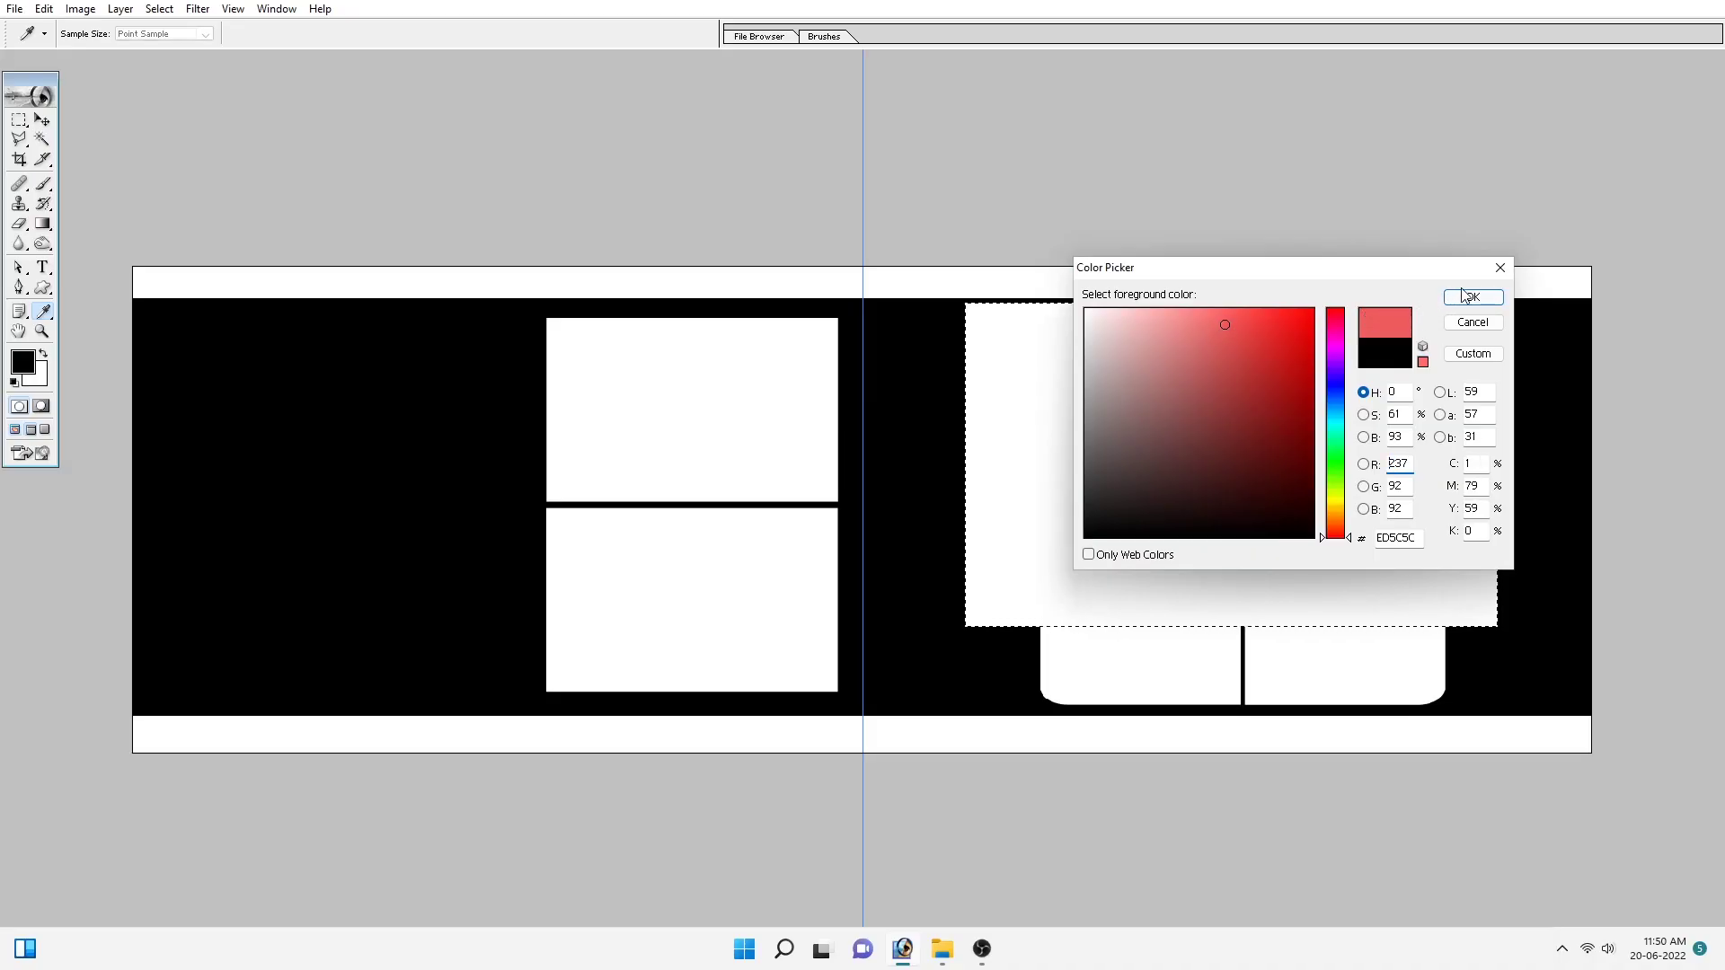
pyautogui.click(1462, 295)
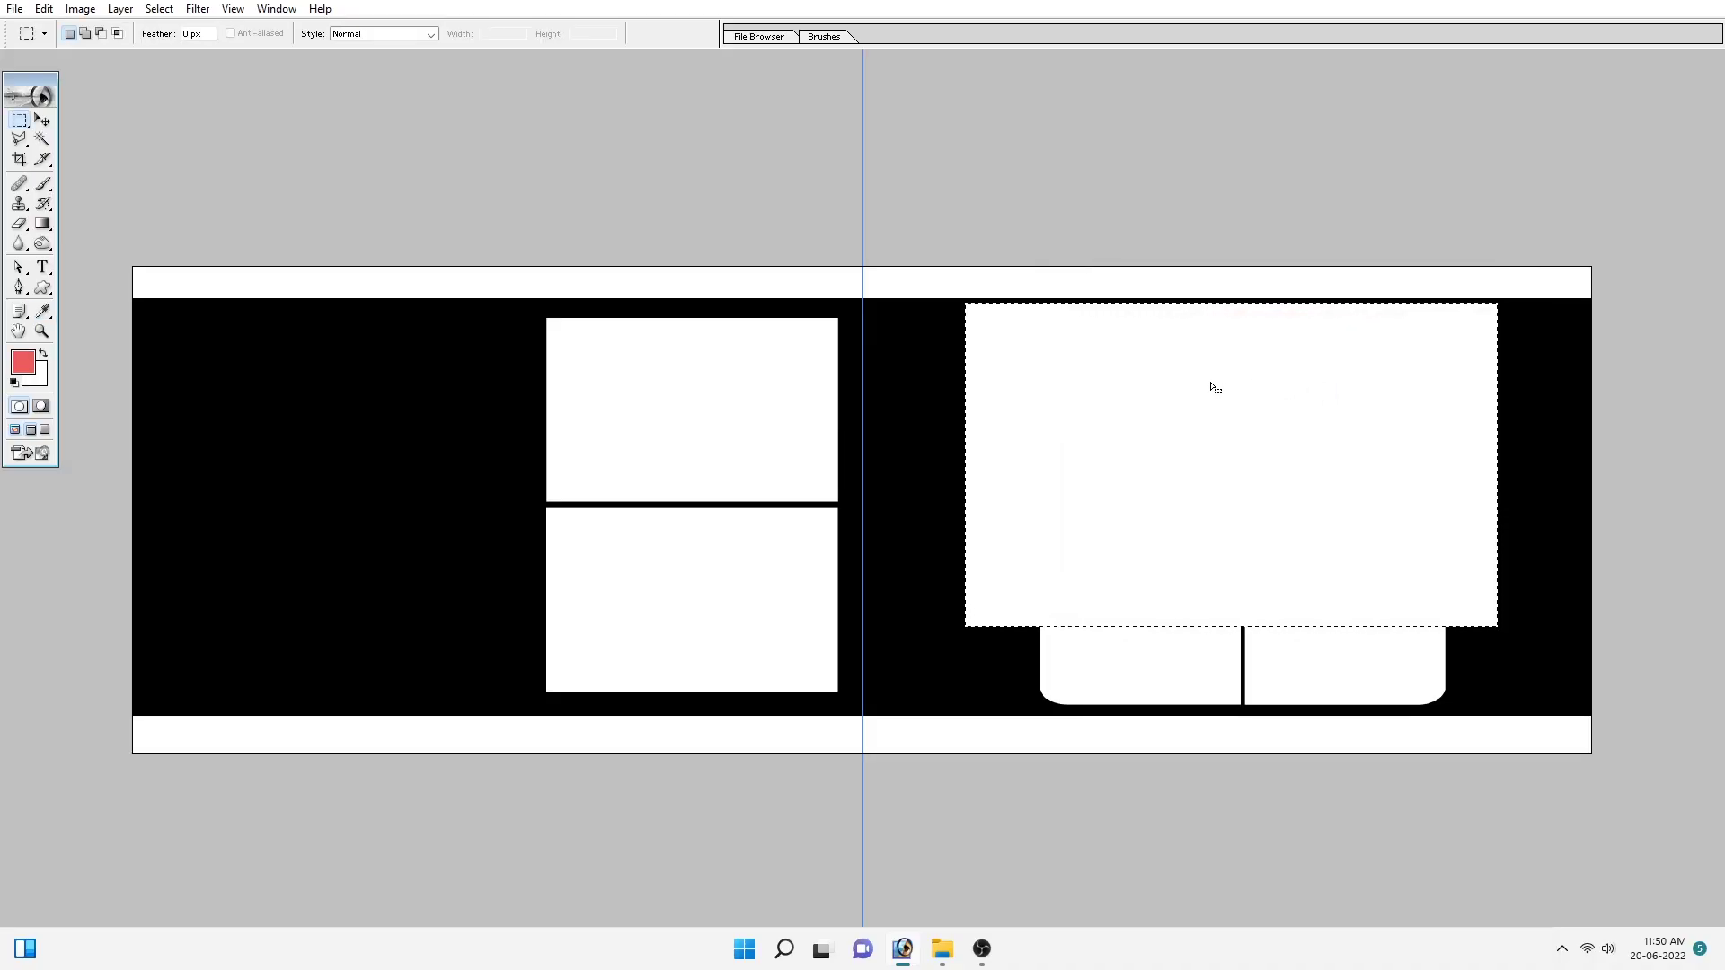
pyautogui.hotkey('alt', 'BackSpace')
pyautogui.hotkey('ctrl', 'd')
# Step: Enlarge the red rectangle slightly with Free Transform
pyautogui.press('v')
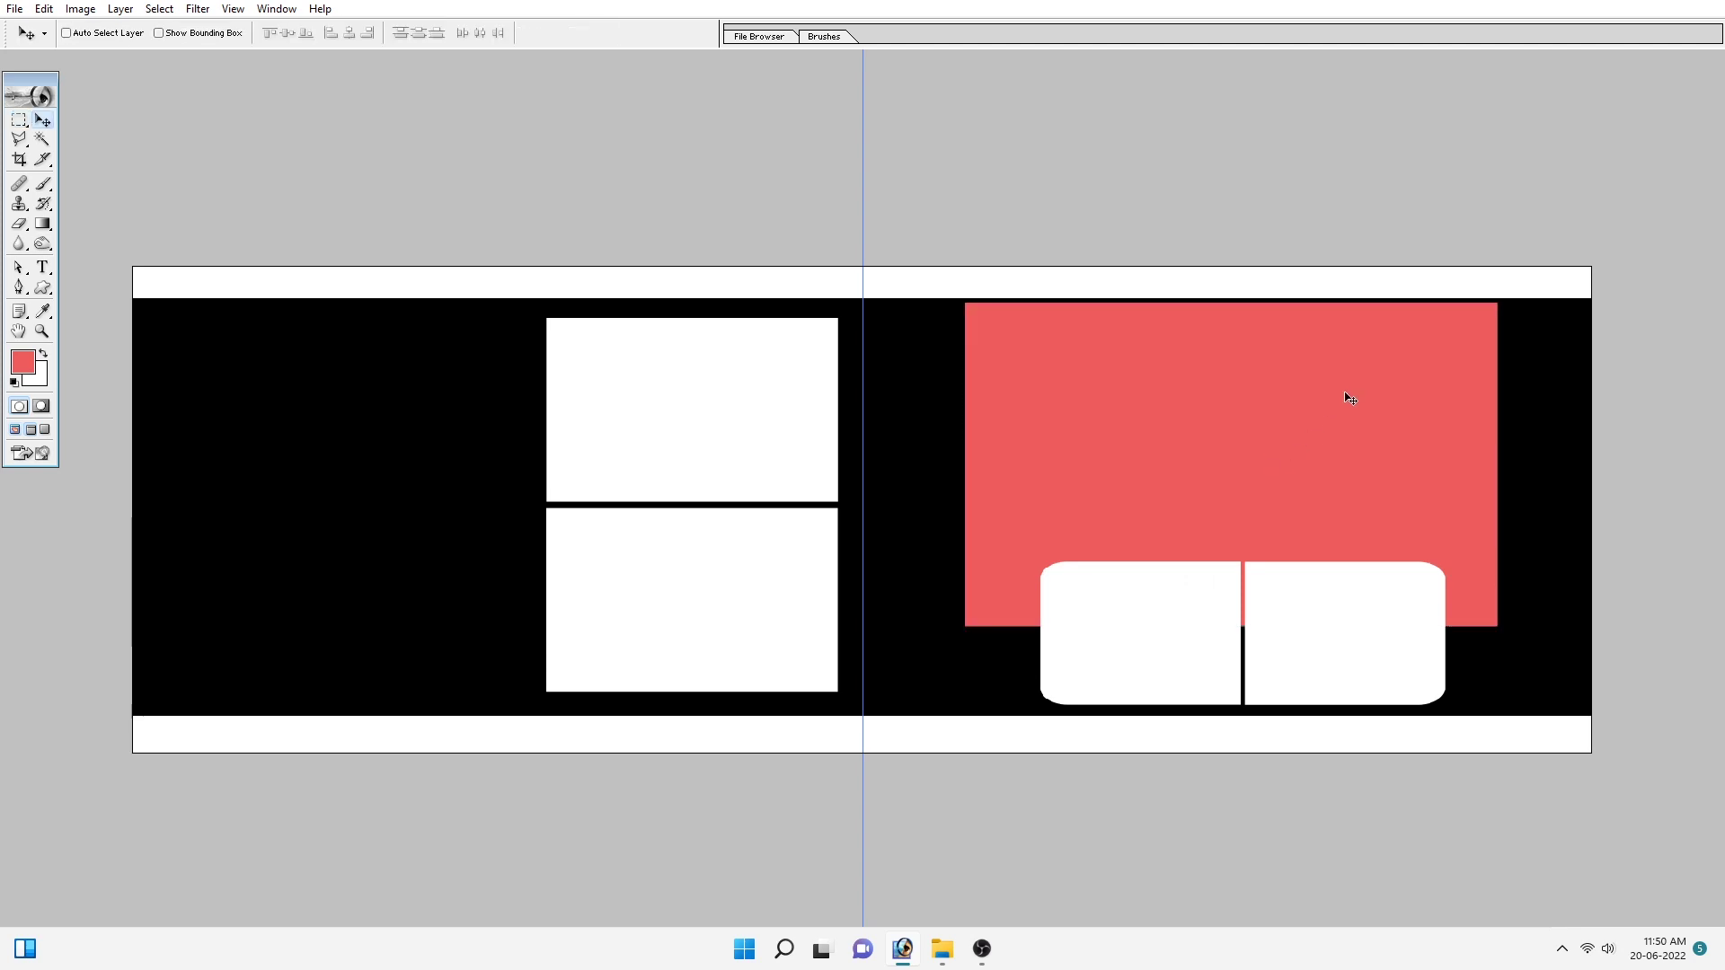
pyautogui.hotkey('ctrl', 't')
pyautogui.moveTo(1513, 329); pyautogui.dragTo(1431, 348)
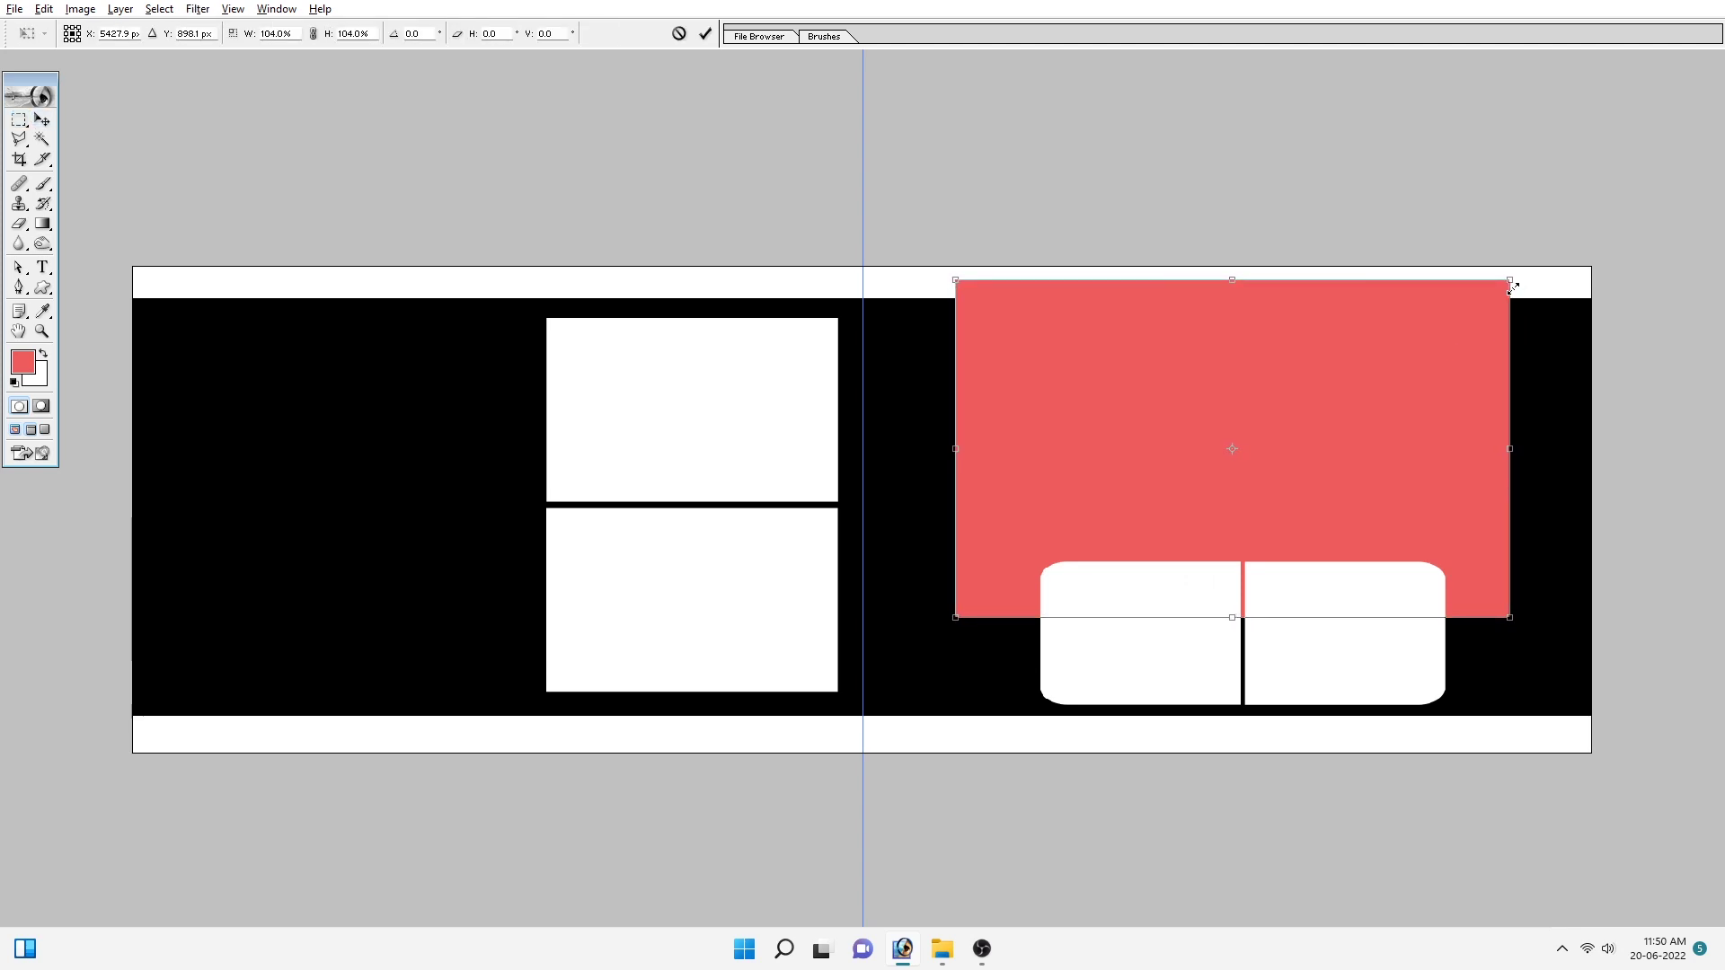
pyautogui.moveTo(1512, 288); pyautogui.dragTo(1520, 295)
pyautogui.press('Return')
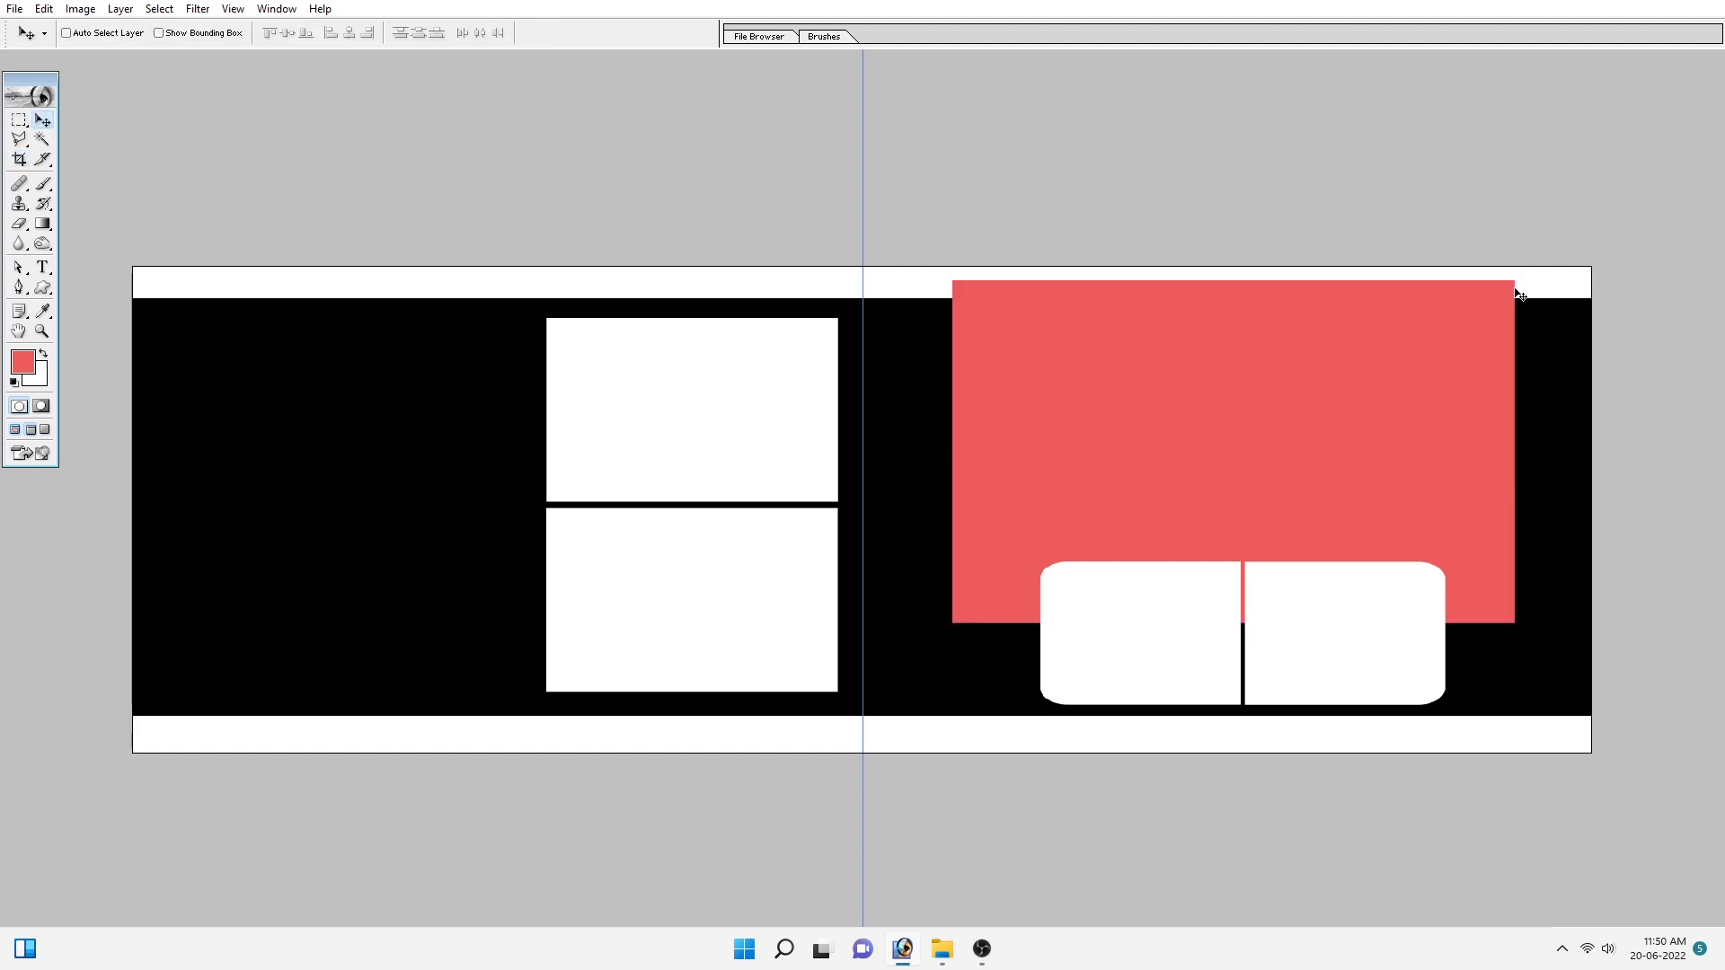
pyautogui.hotkey('ctrl', '-')
pyautogui.hotkey('ctrl', '+')
# Step: Scale Layer 4 up to about 102%
pyautogui.press('m')
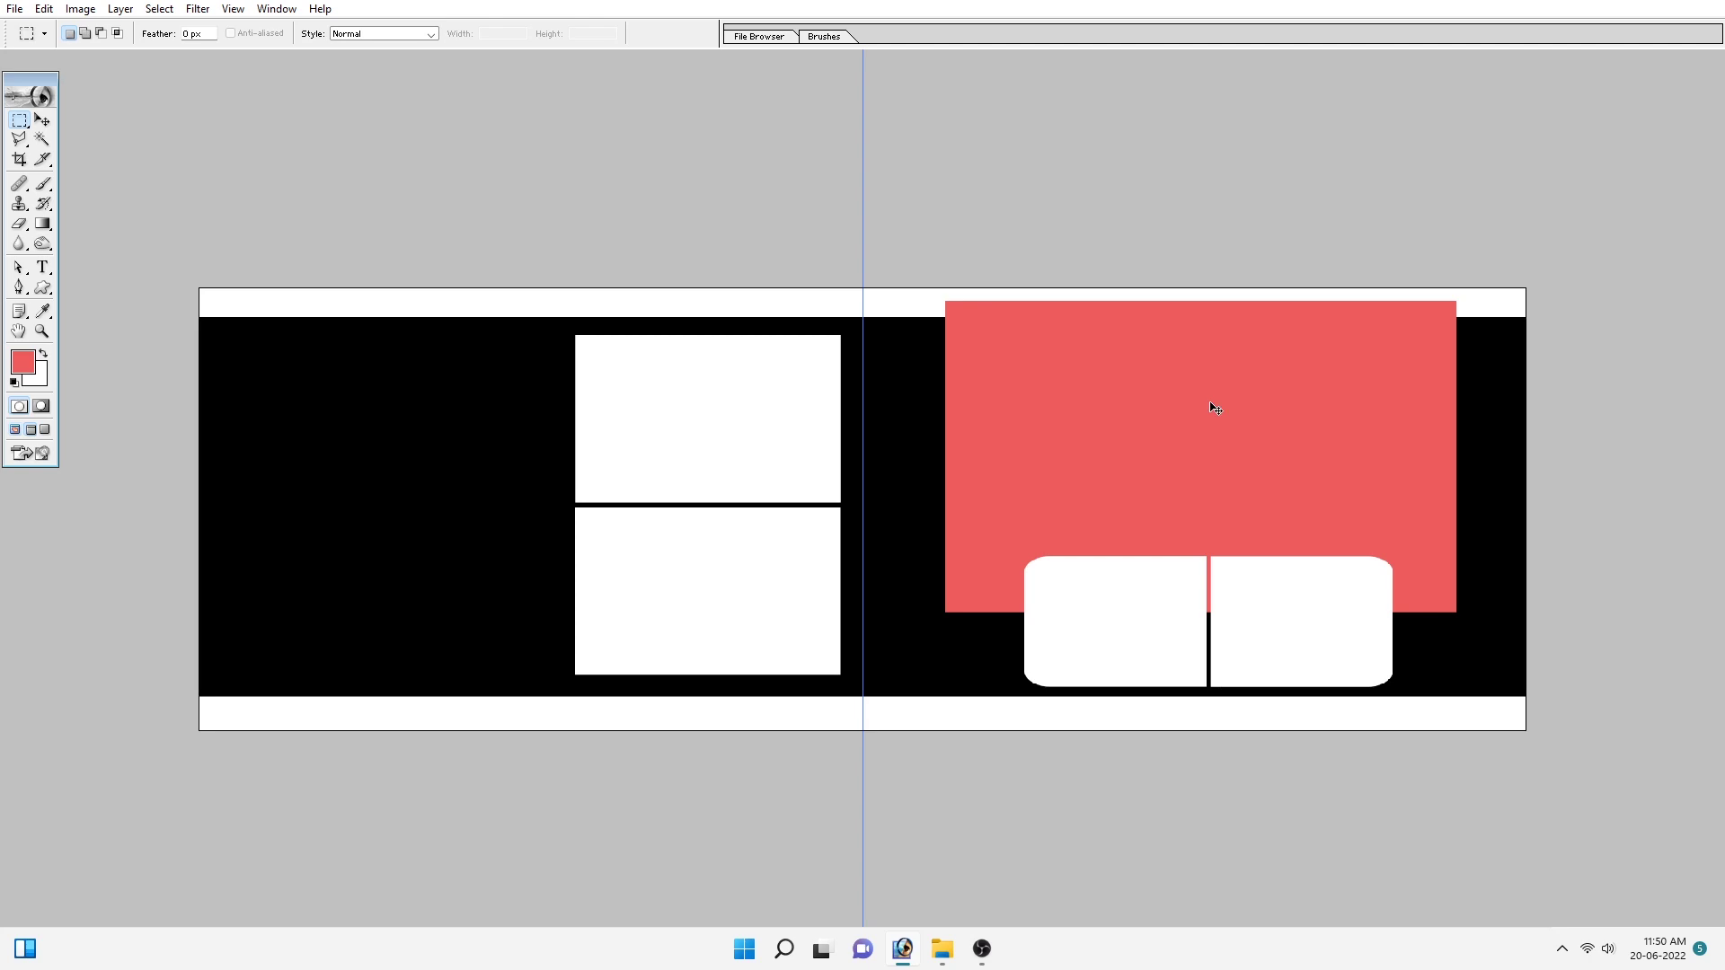
pyautogui.keyDown('ctrl'); pyautogui.rightClick(1183, 401); pyautogui.keyUp('ctrl')
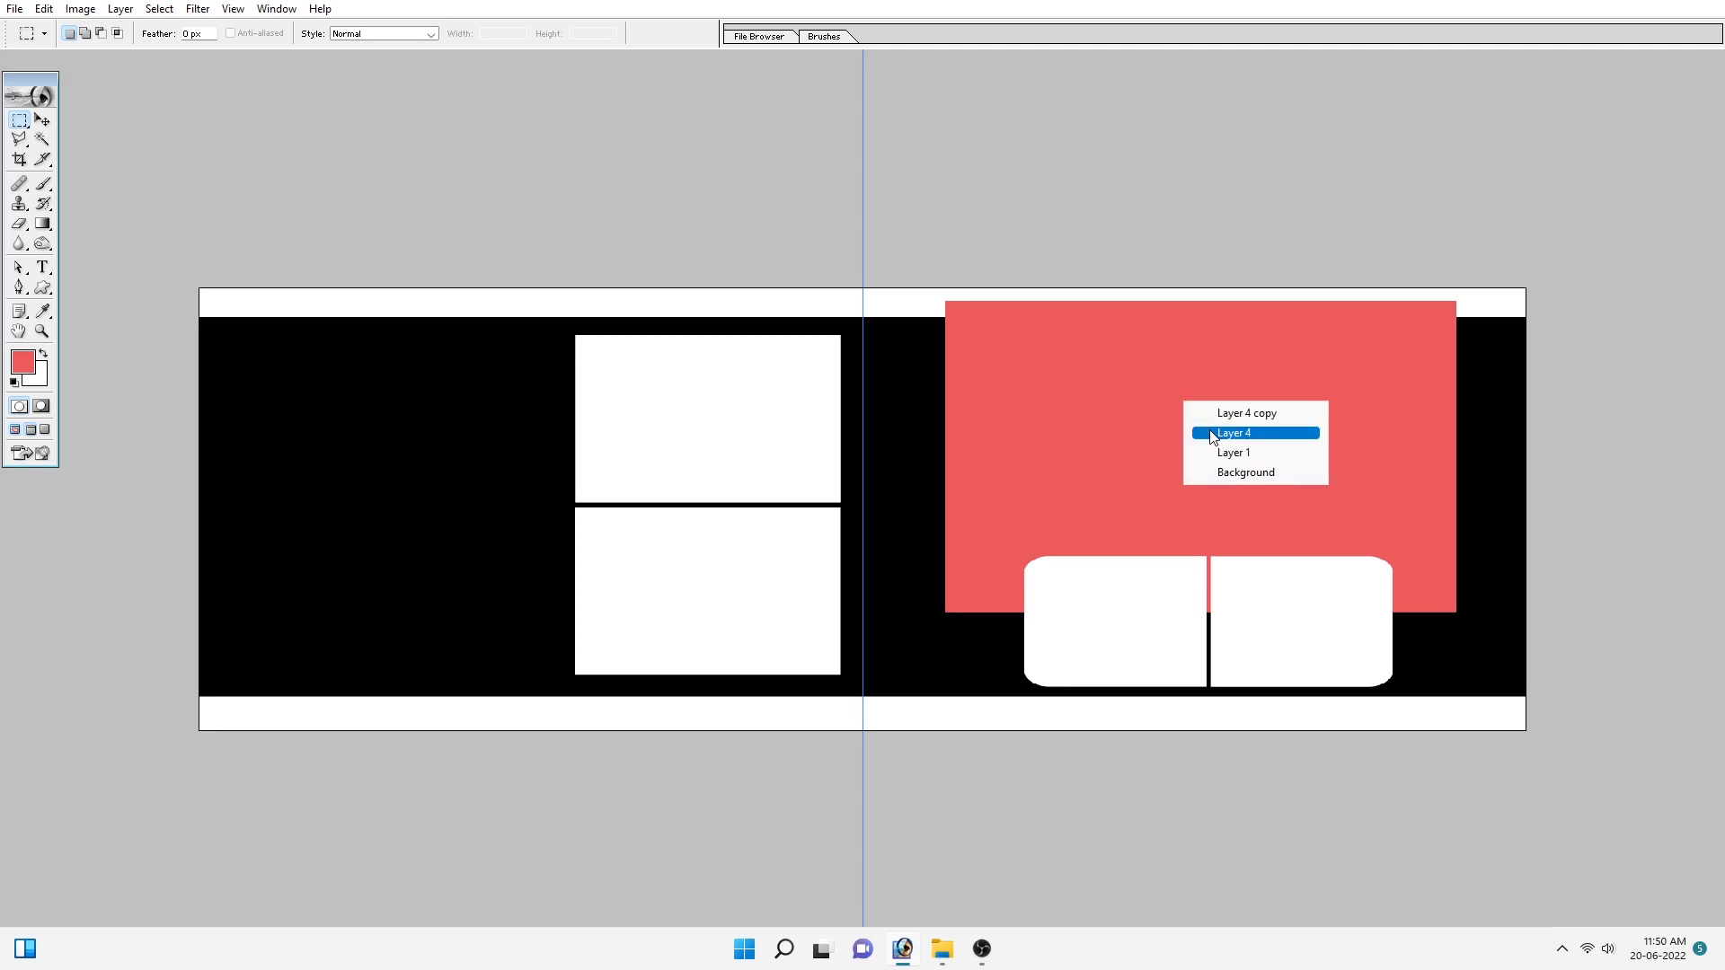
pyautogui.click(1233, 433)
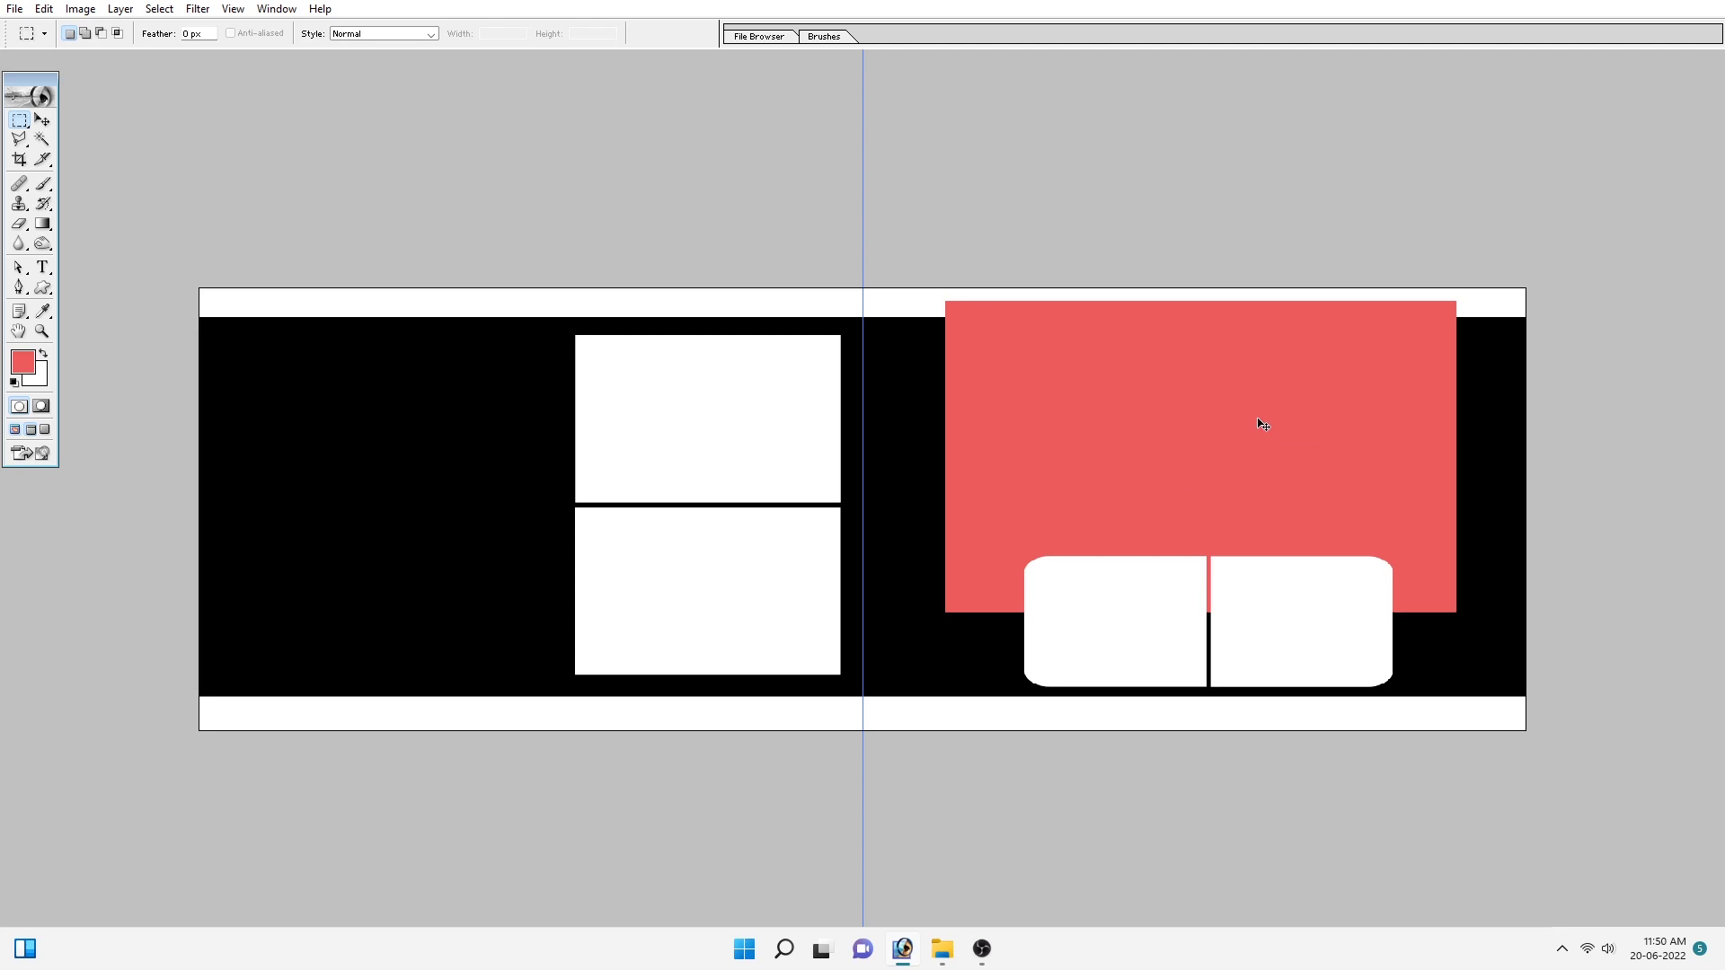
pyautogui.hotkey('ctrl', 't')
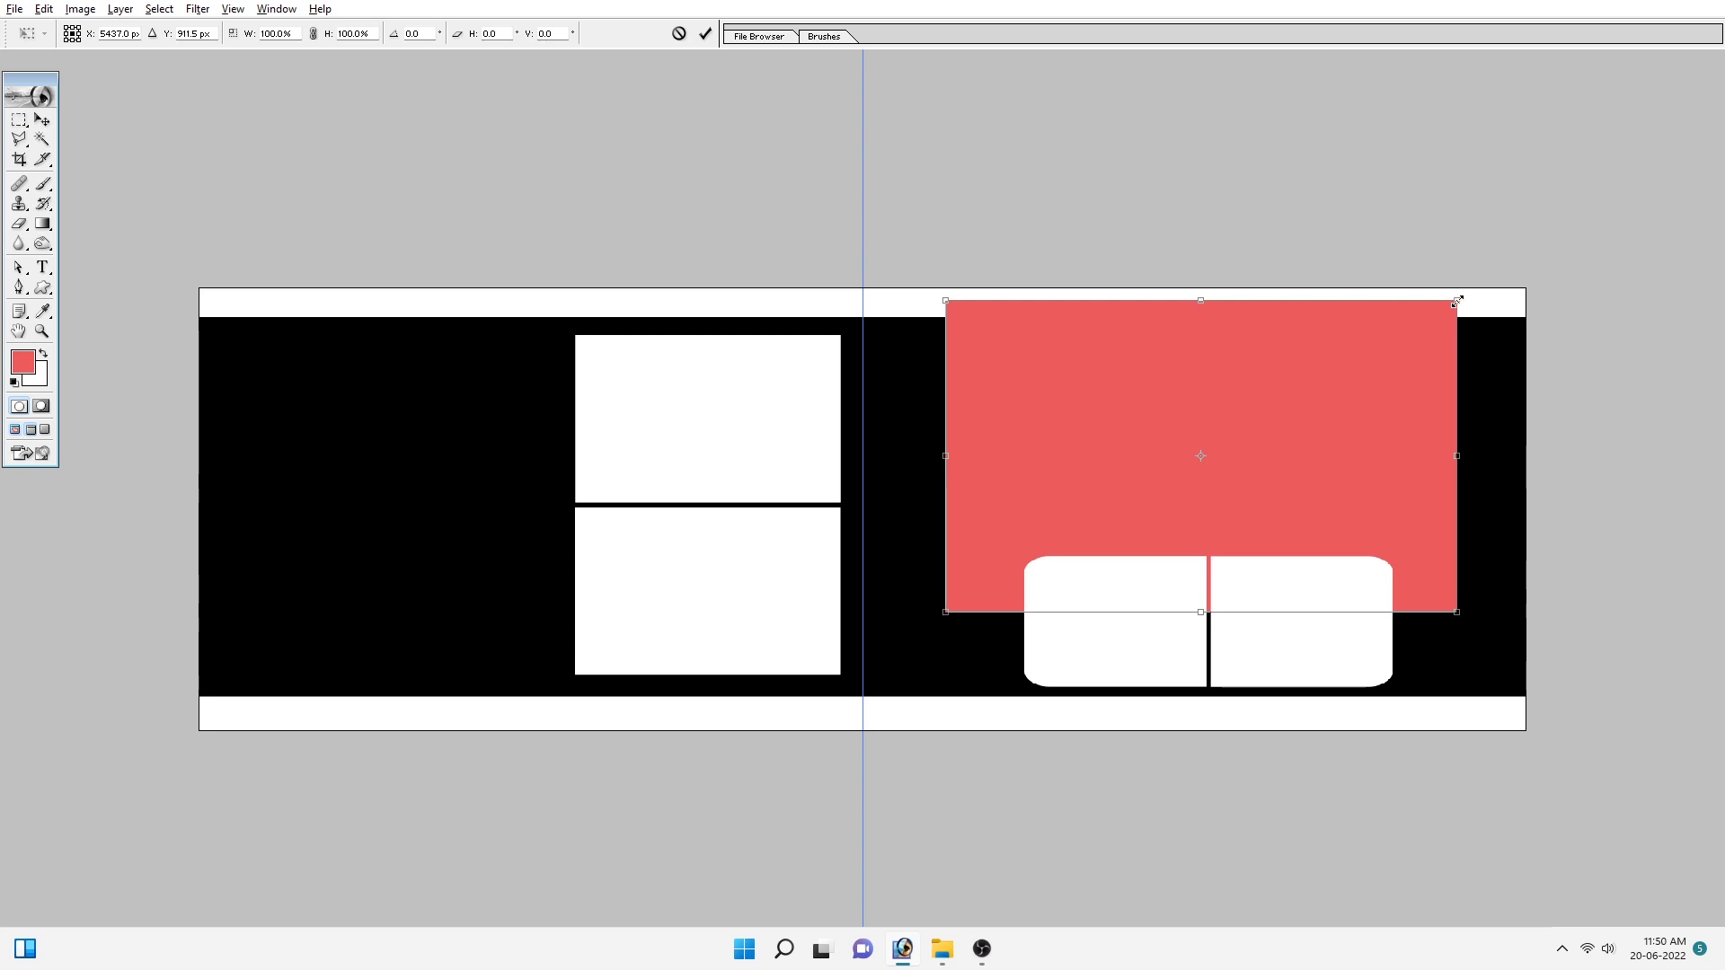
pyautogui.moveTo(1457, 302); pyautogui.dragTo(1464, 299)
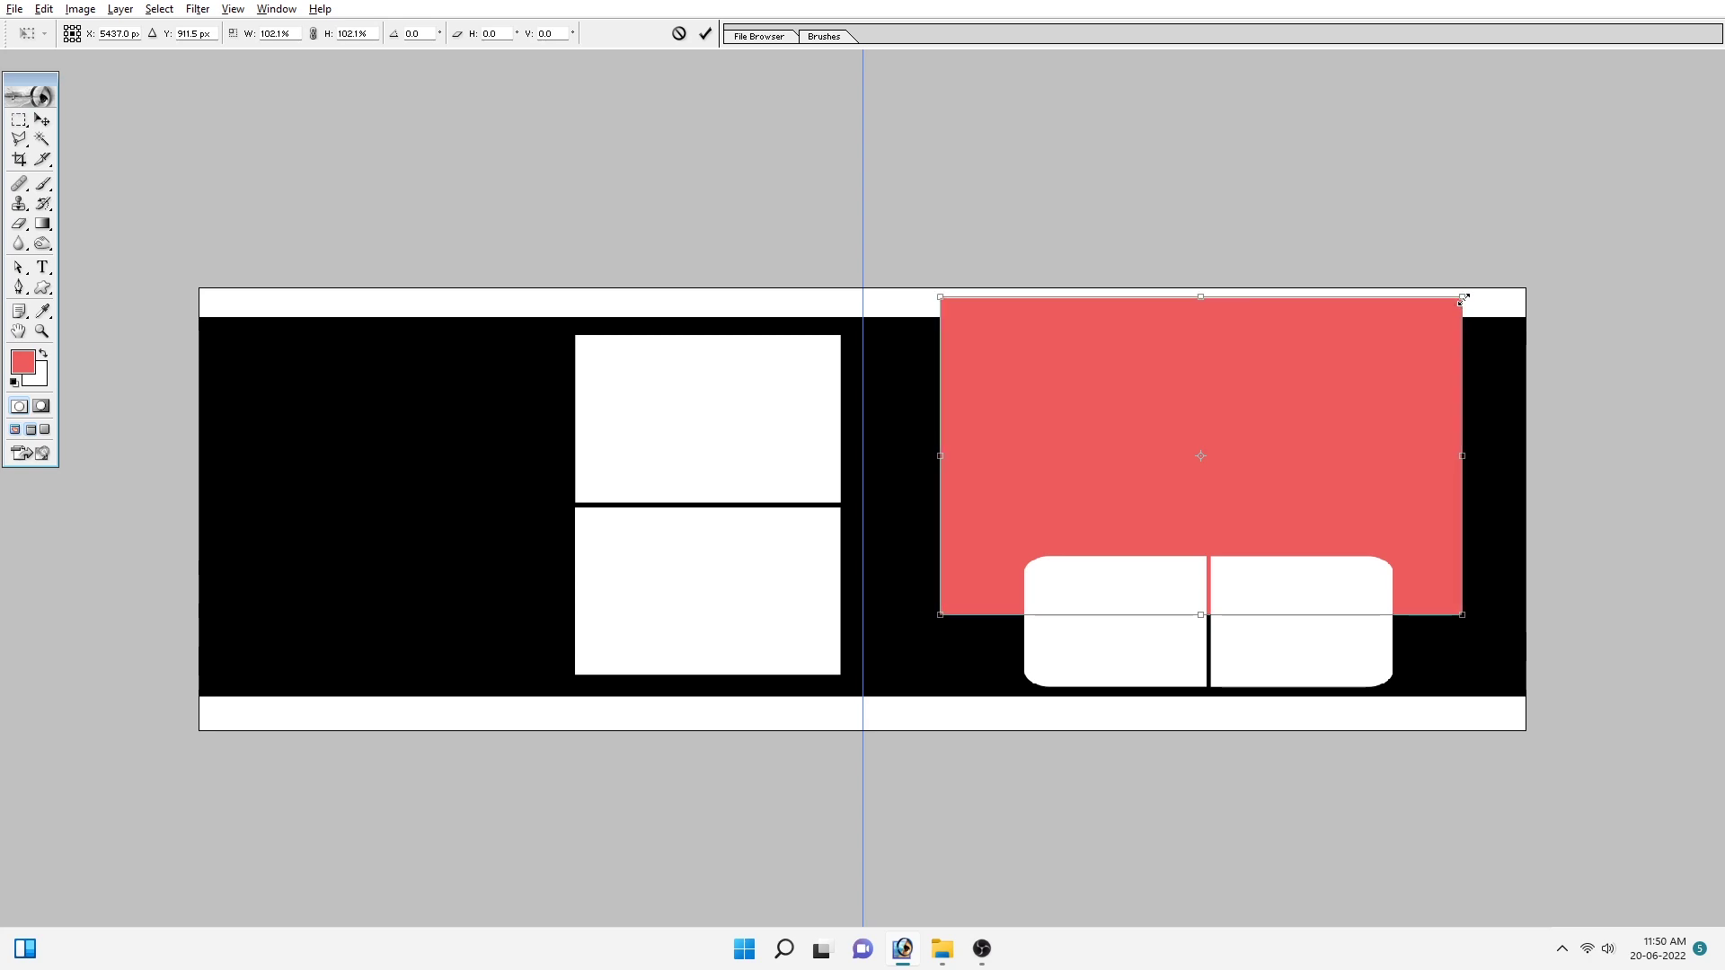
pyautogui.press('Return')
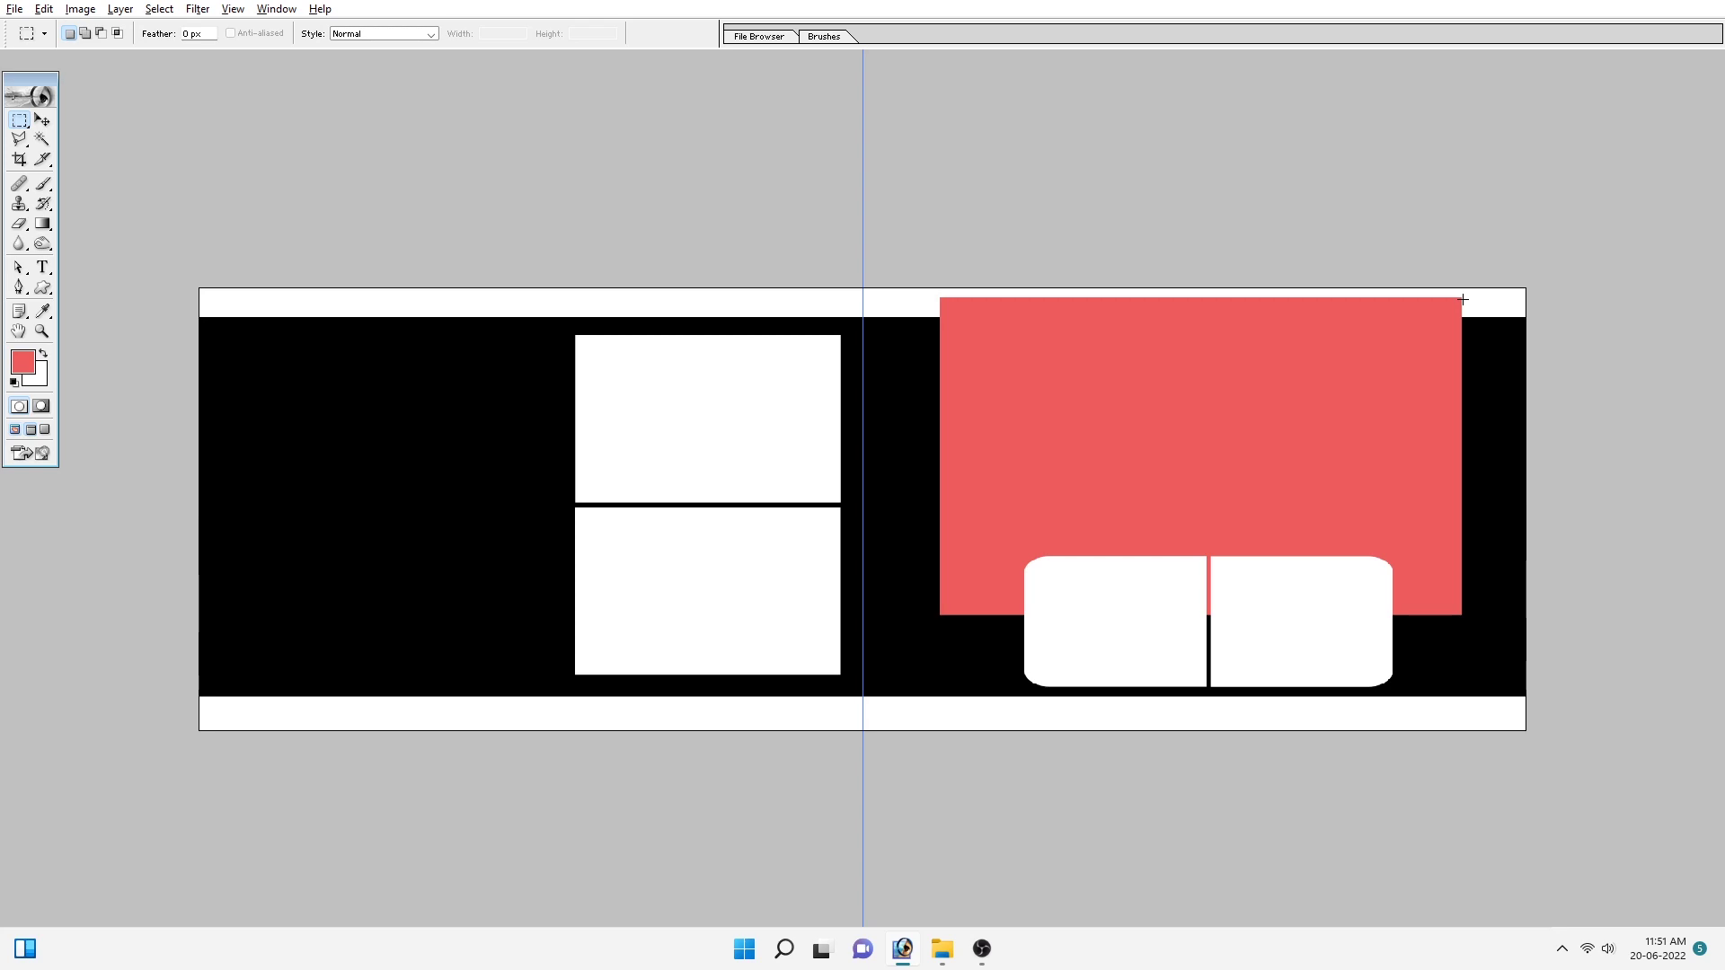
# Step: Stretch the white border layer's bottom edge slightly further down below the red block
pyautogui.hotkey('alt', 's')
pyautogui.press('o')
pyautogui.press('Return')
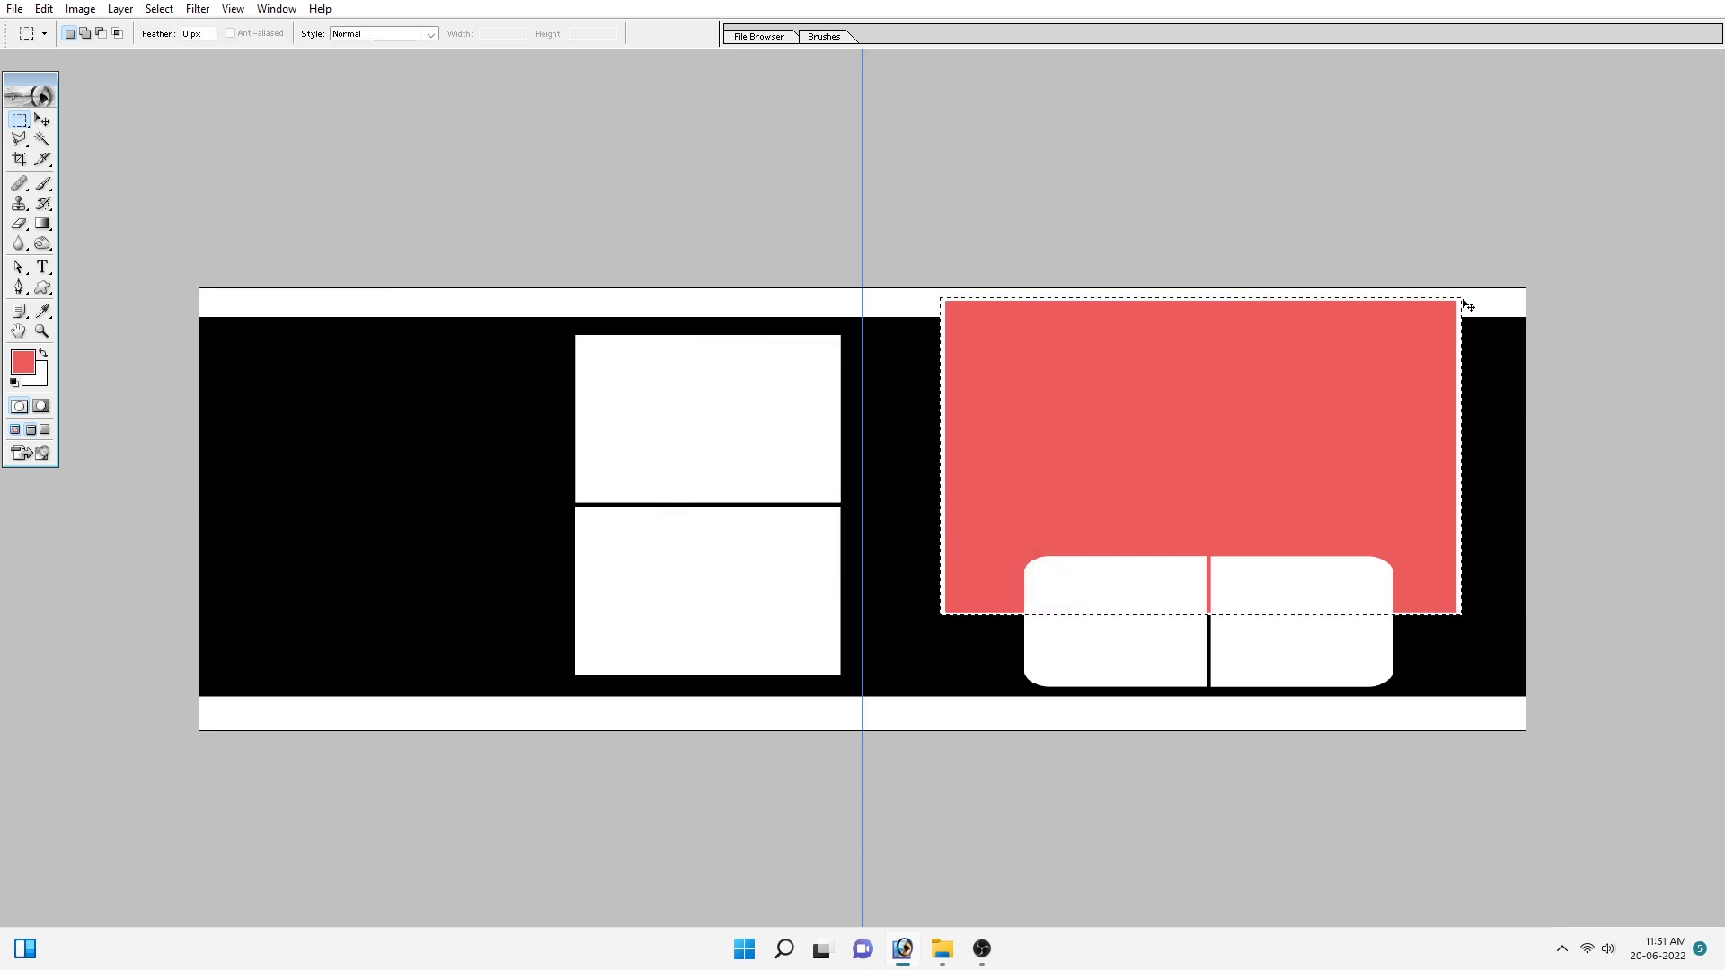
pyautogui.press('c')
pyautogui.press('ctrl')
pyautogui.press('ctrl')
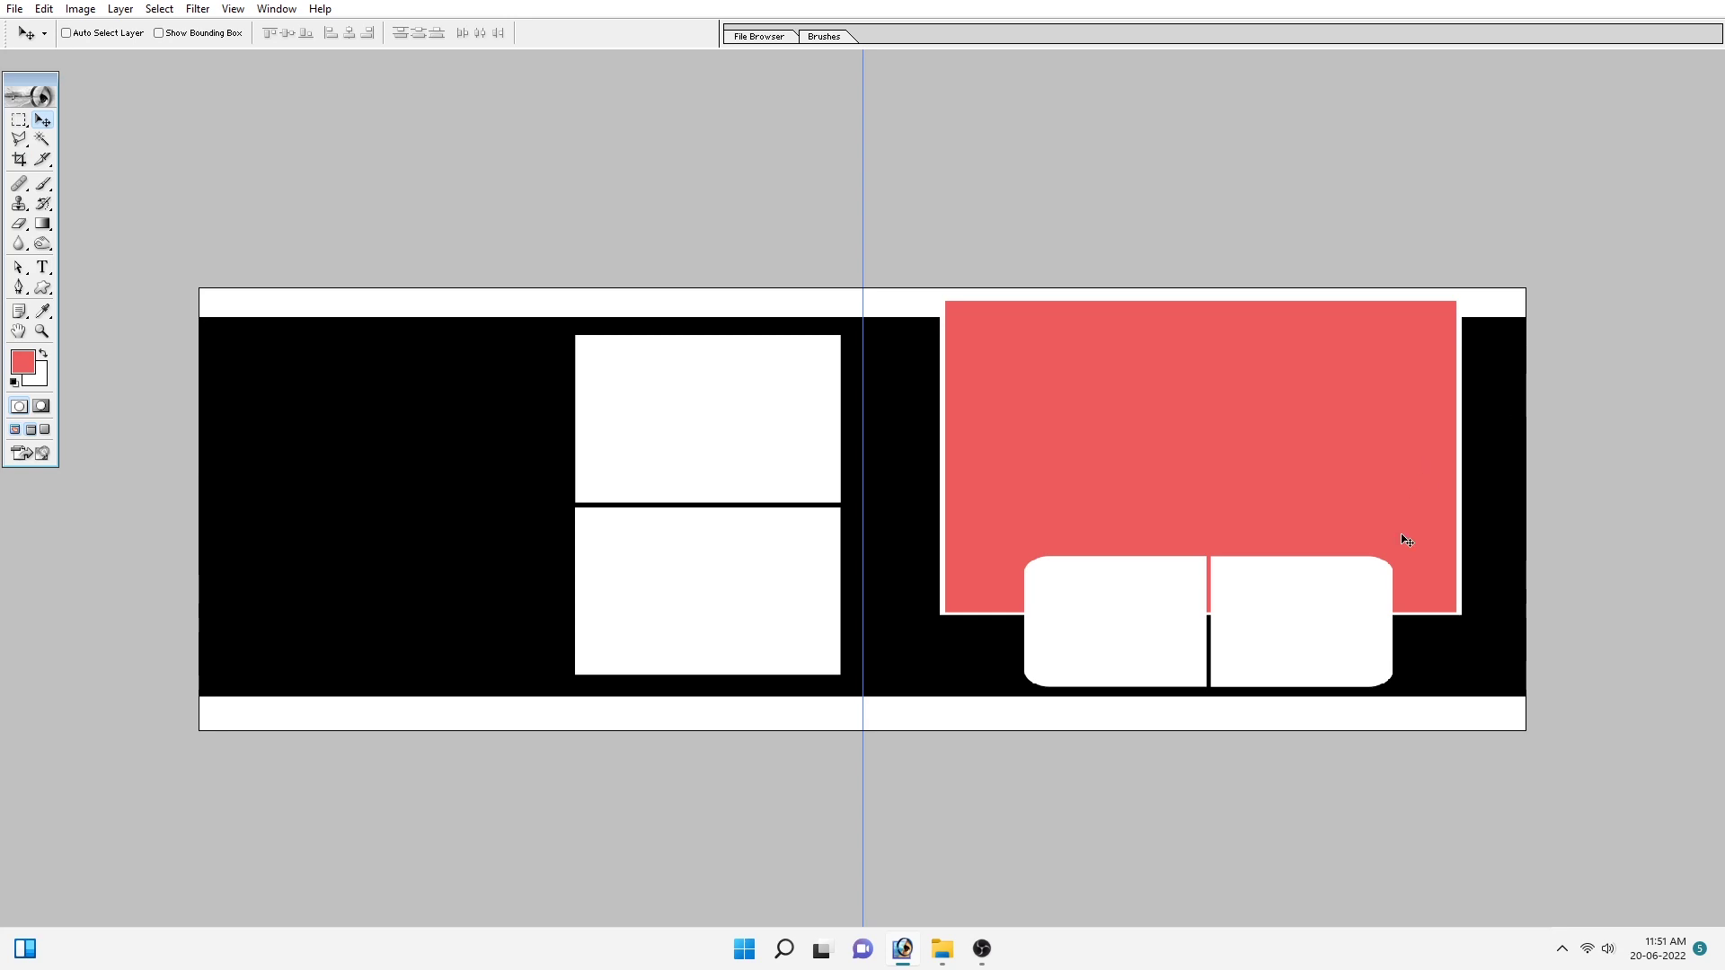
pyautogui.hotkey('ctrl', 'alt', '0')
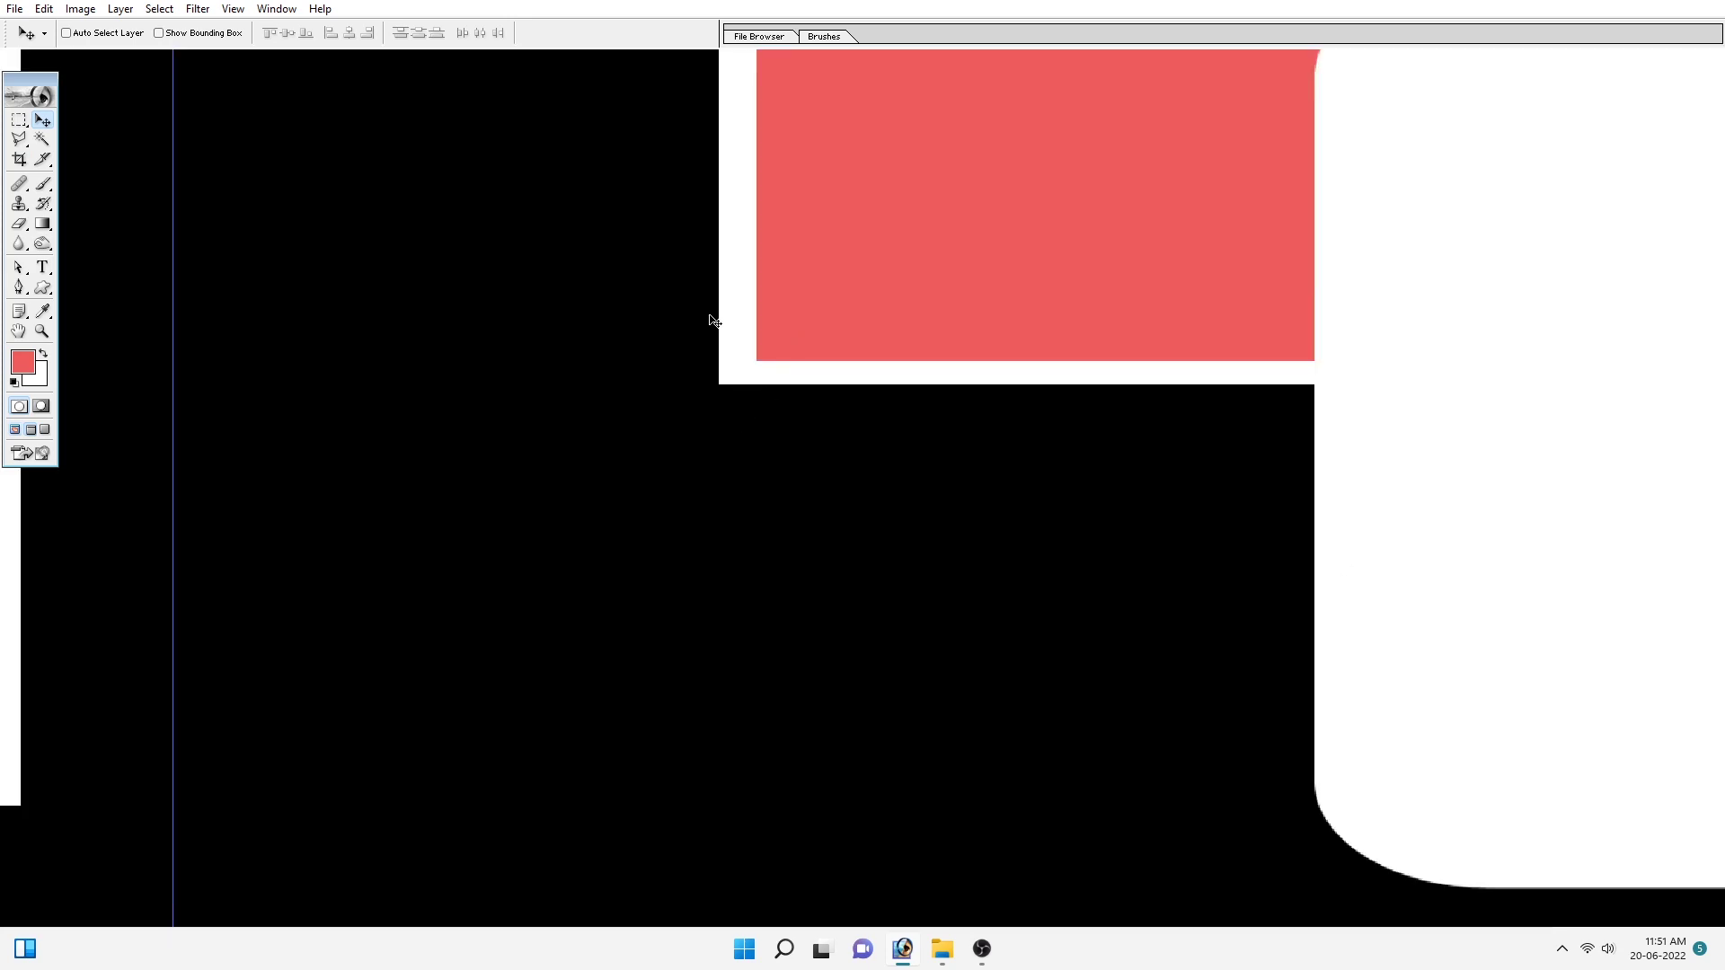
pyautogui.hotkey('ctrl', 't')
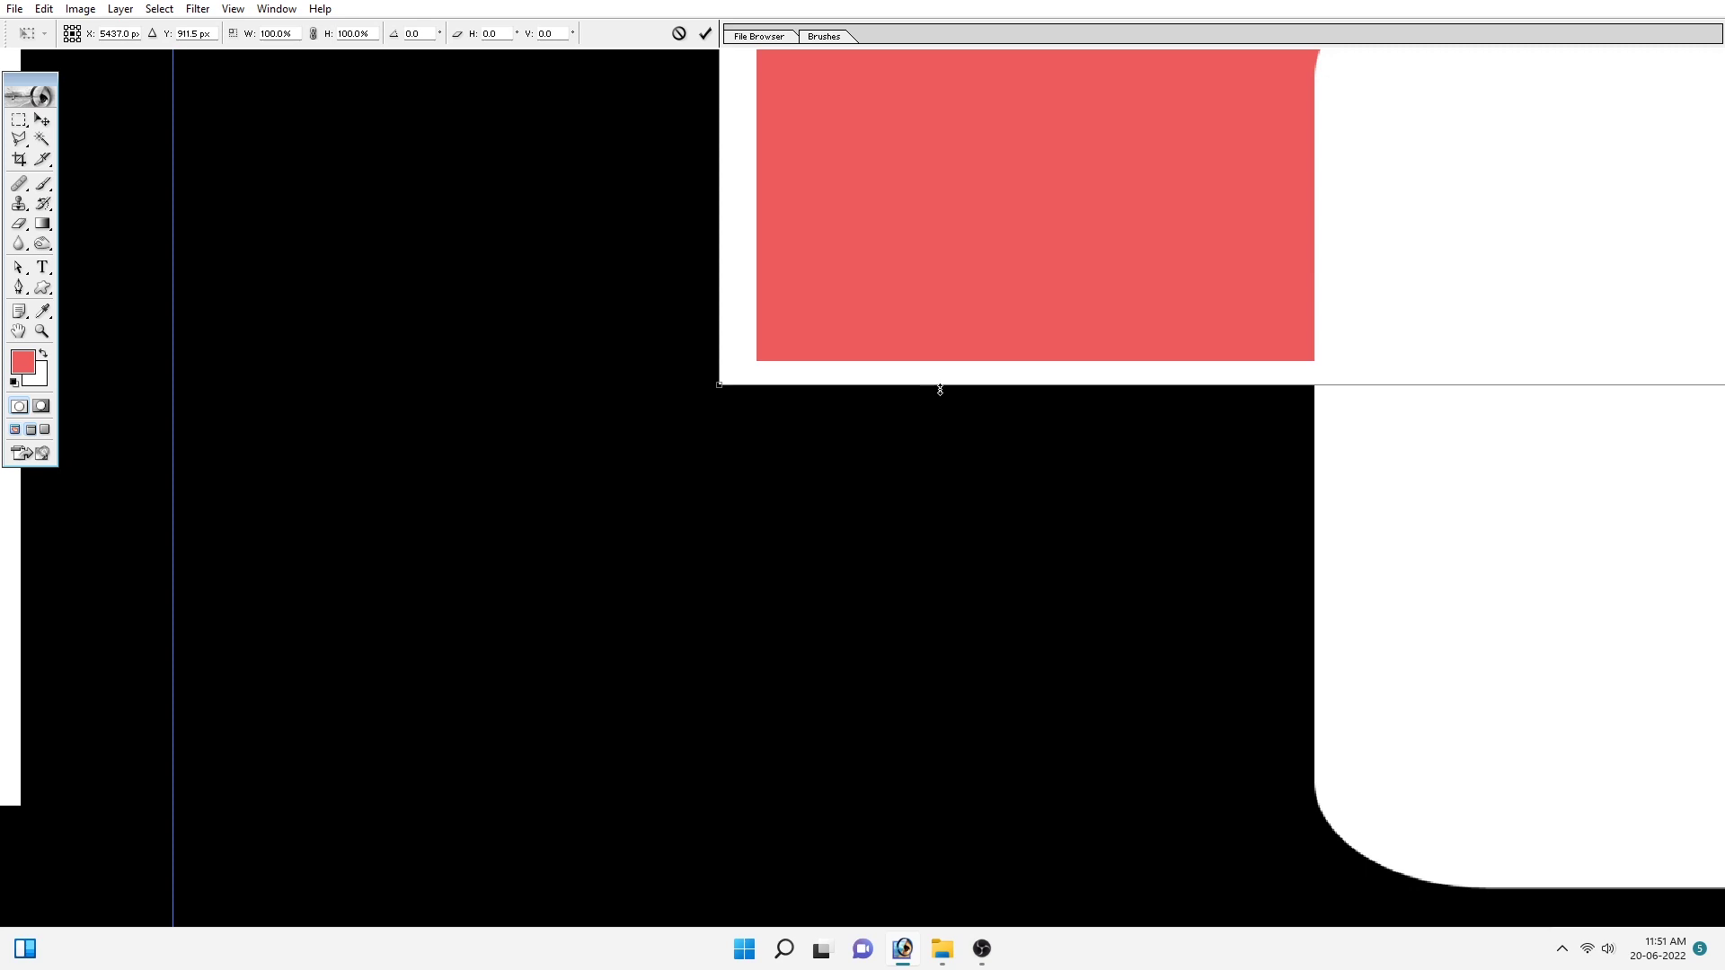
pyautogui.moveTo(939, 389); pyautogui.dragTo(941, 403)
pyautogui.press('Return')
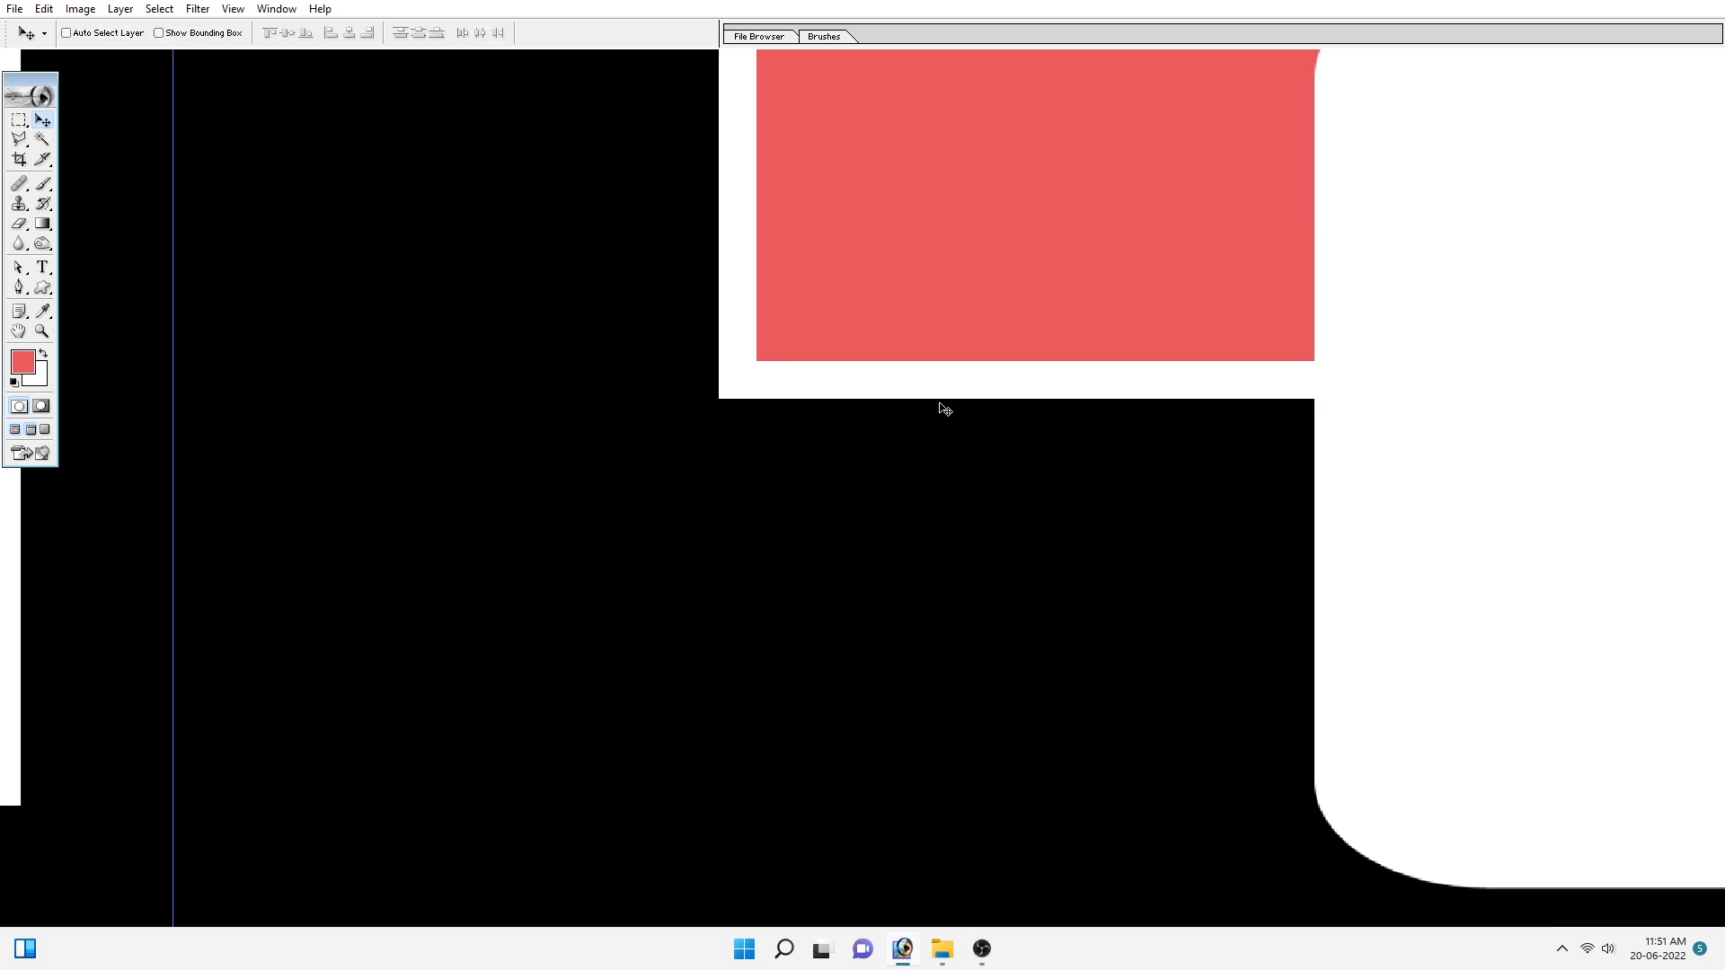
pyautogui.hotkey('ctrl', '0')
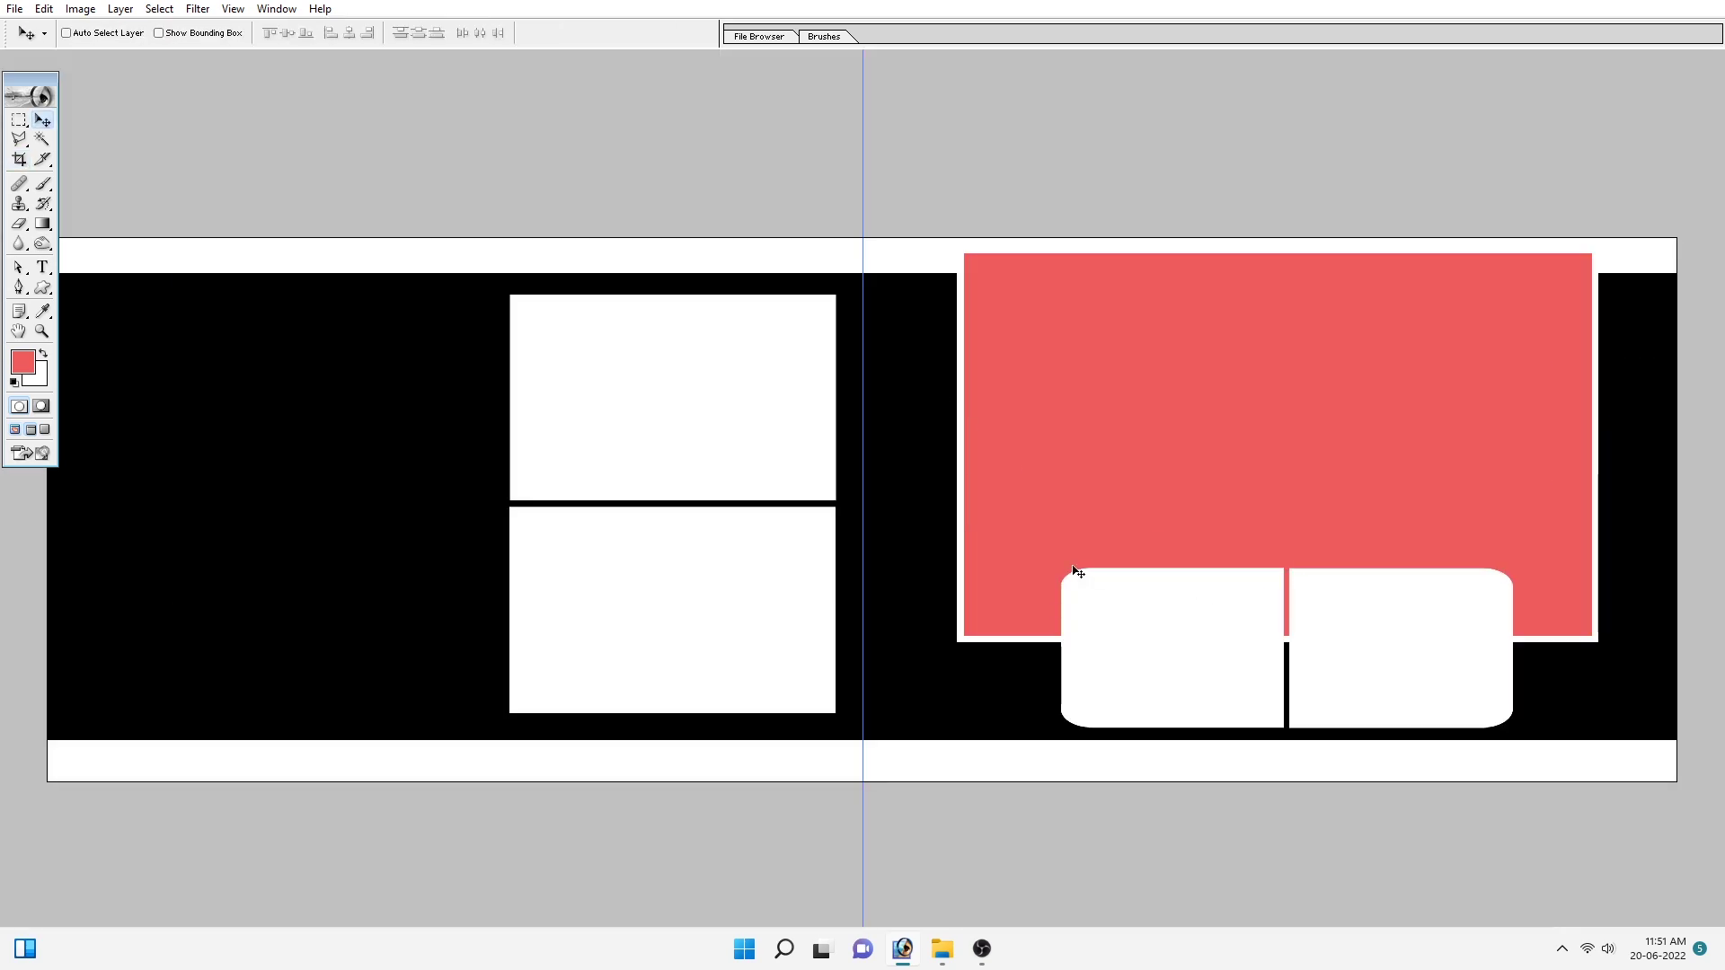
# Step: Fill the top and bottom bands with pink ED5C9D instead of white
pyautogui.hotkey('ctrl', '-')
pyautogui.press('c')
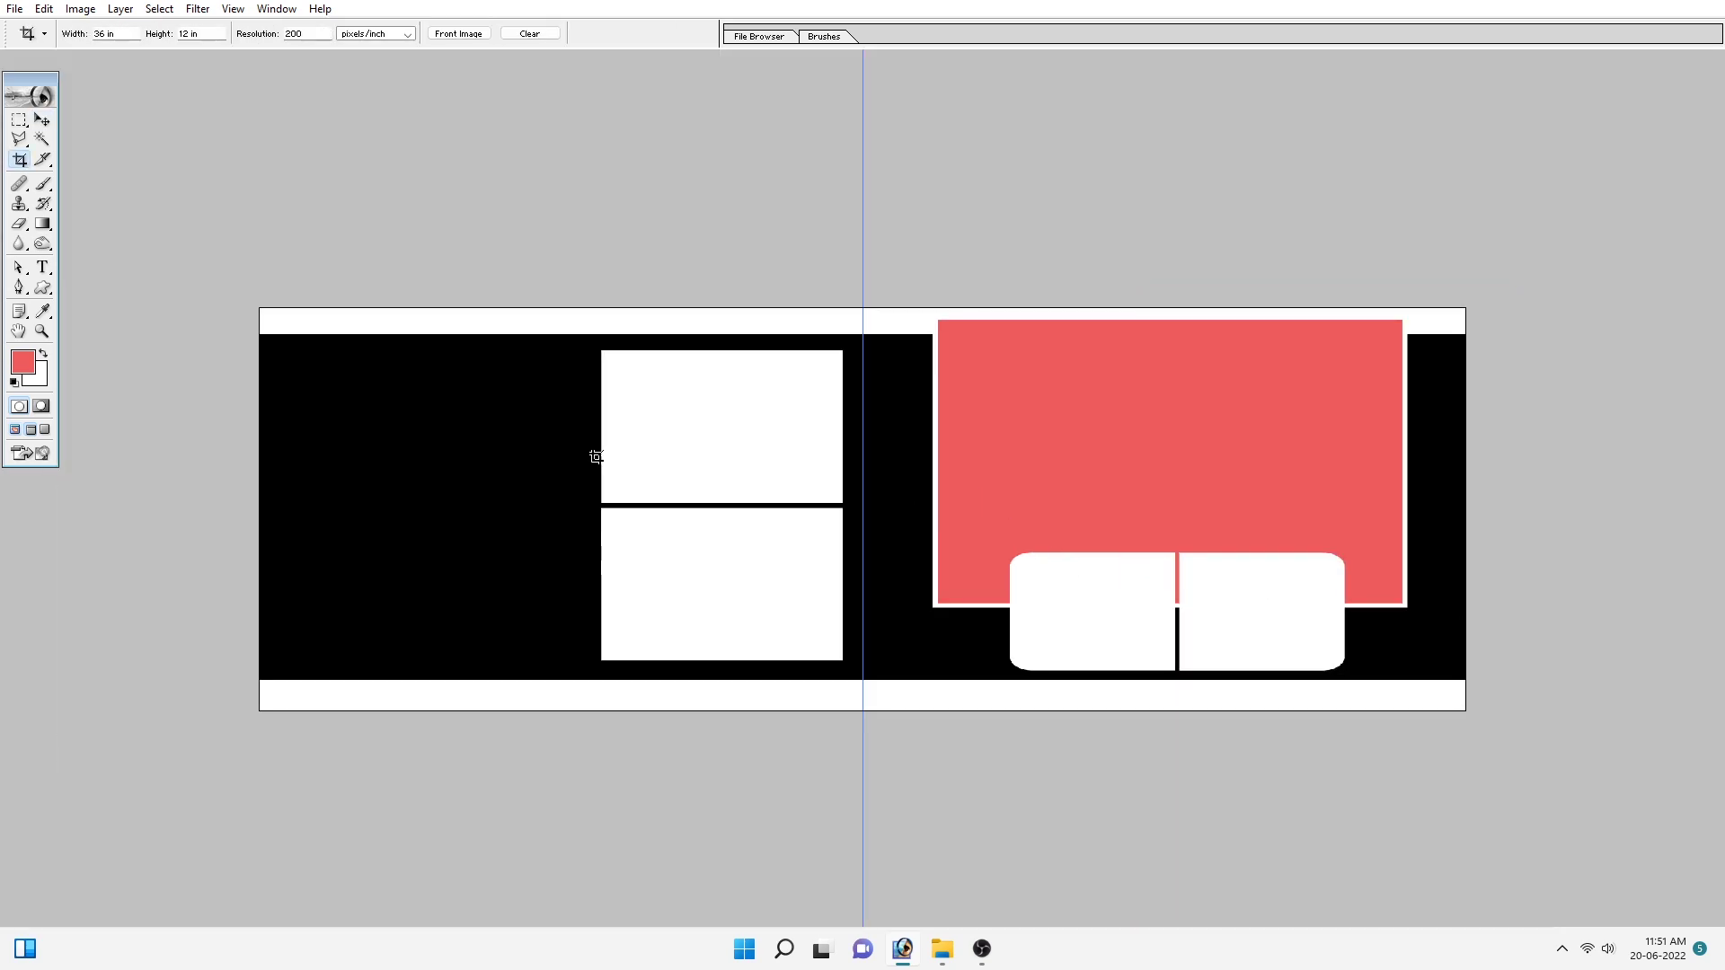
pyautogui.press('v')
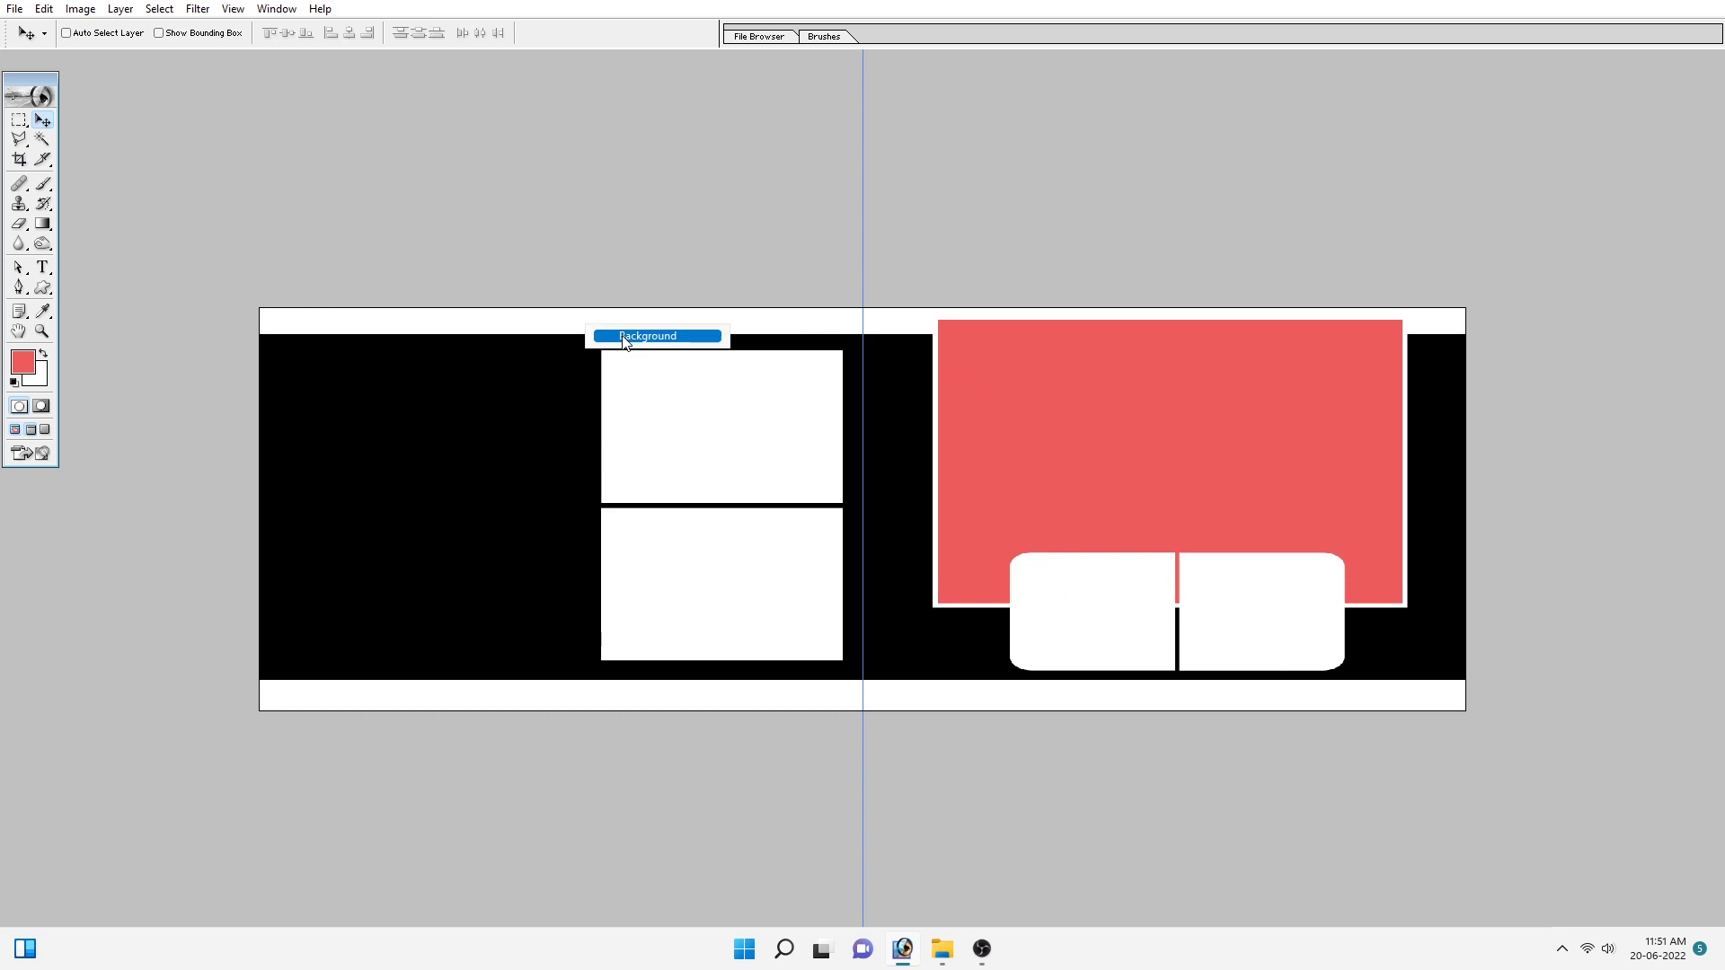
pyautogui.click(25, 369)
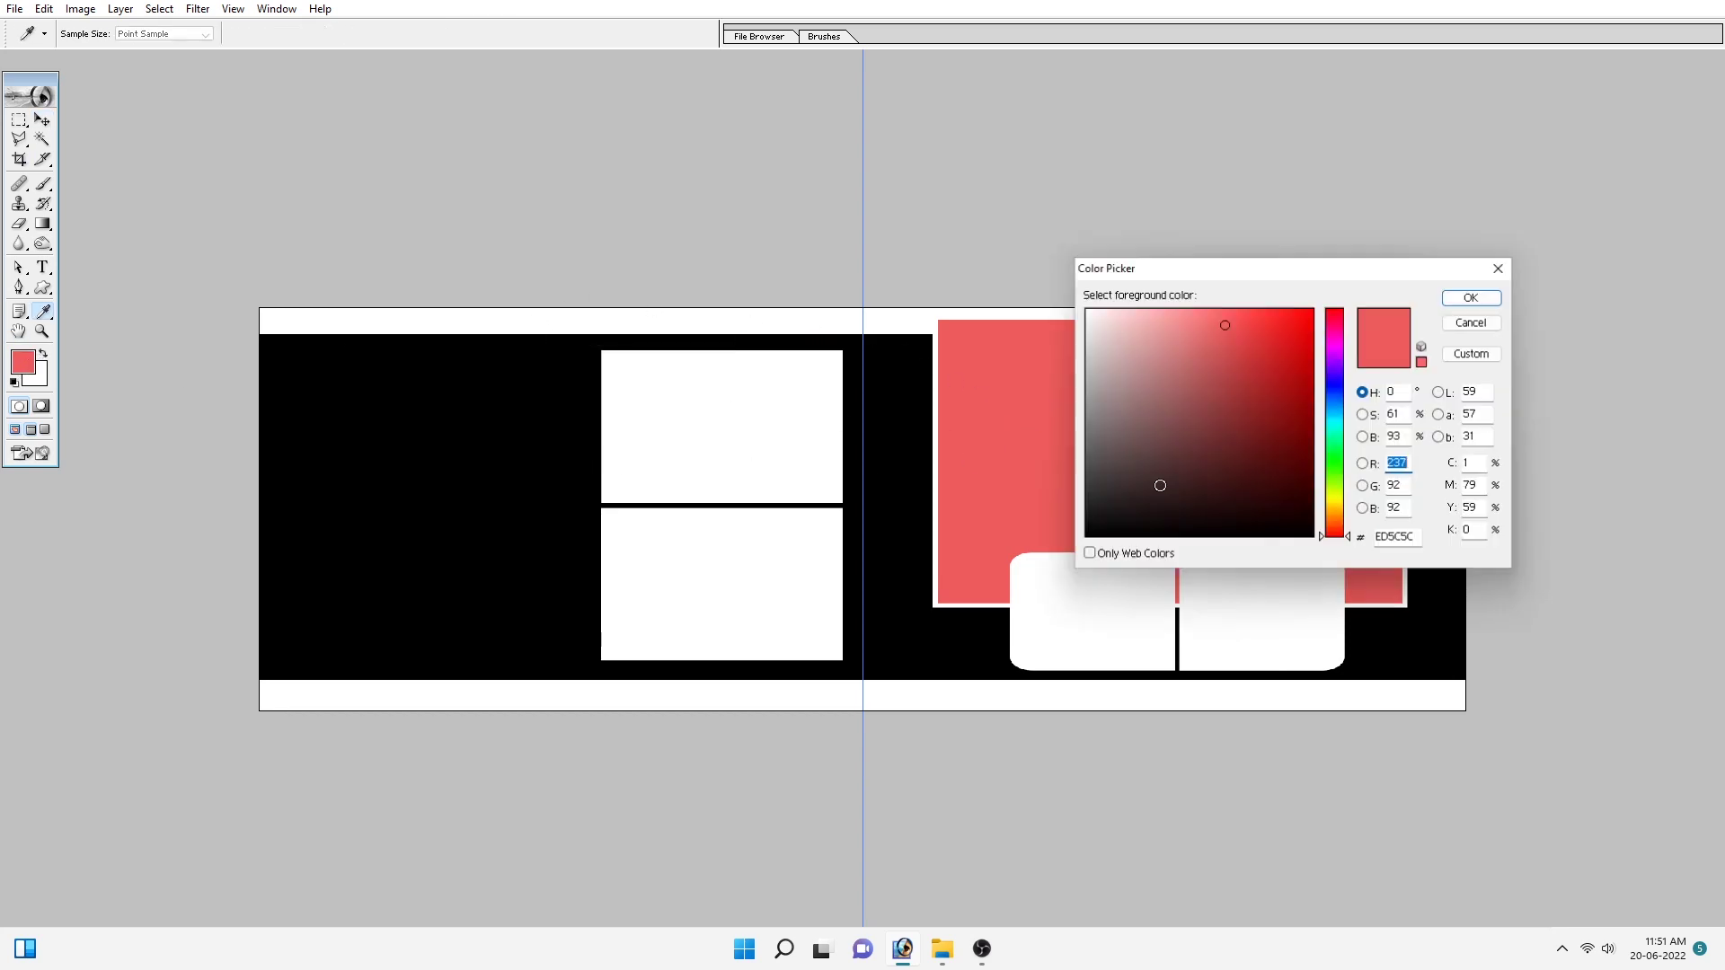
pyautogui.click(1334, 326)
pyautogui.moveTo(1334, 325); pyautogui.dragTo(1335, 327)
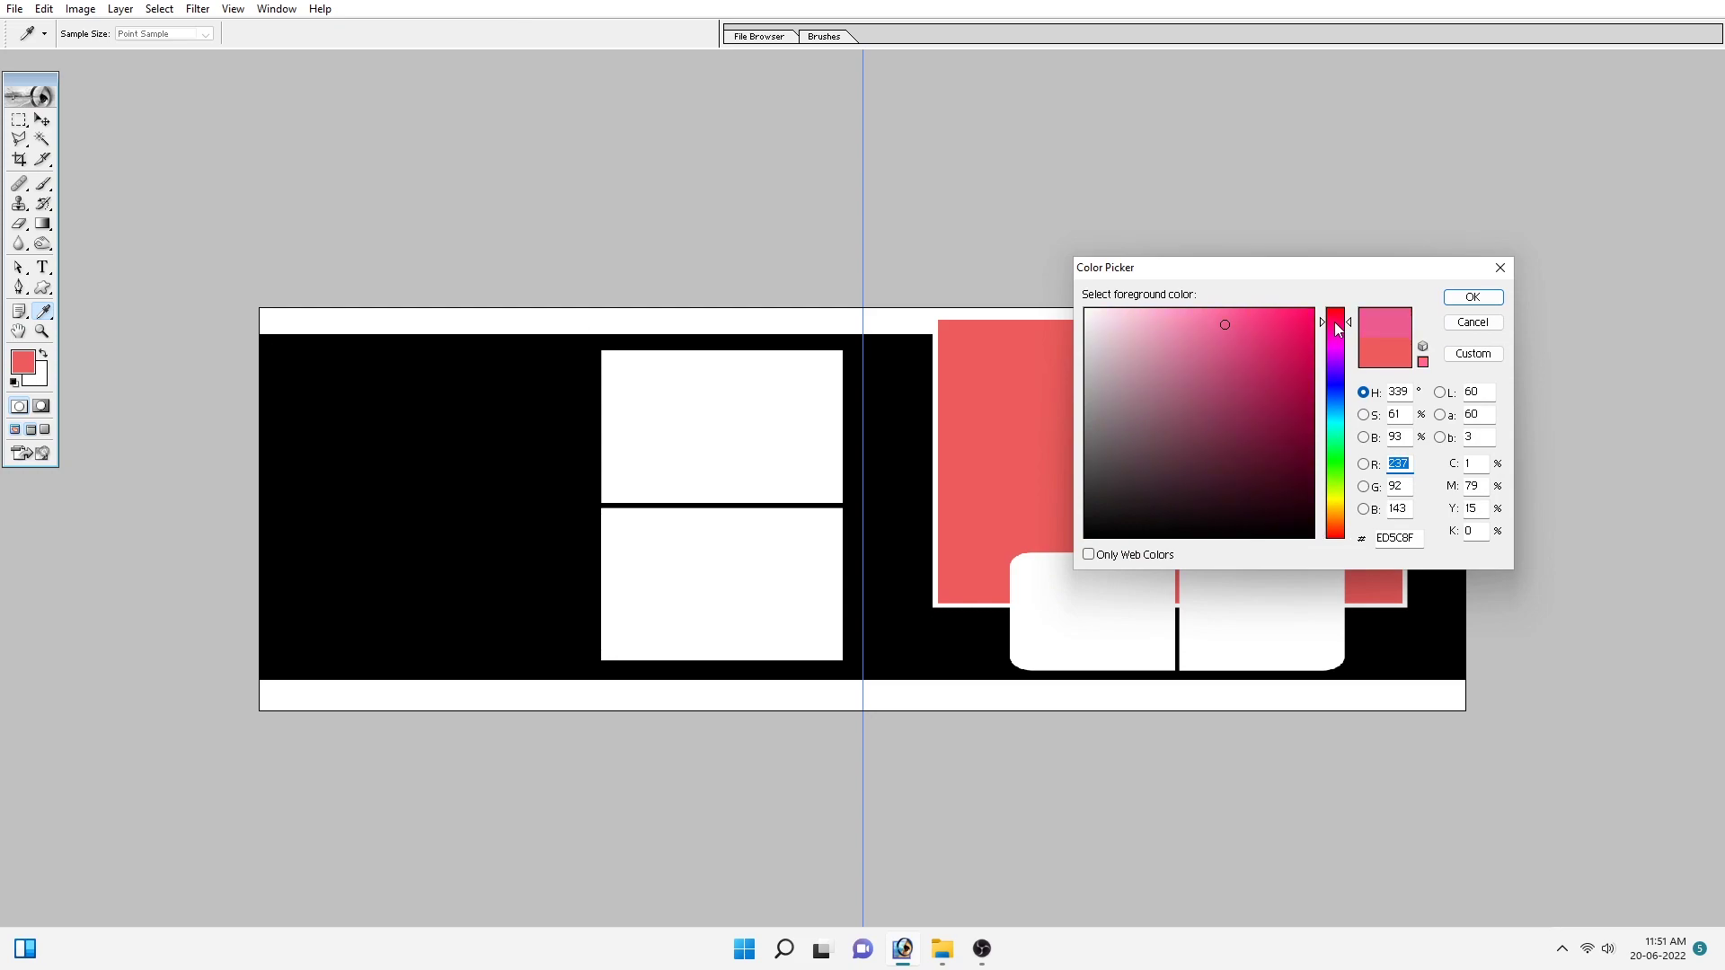
pyautogui.click(1201, 320)
pyautogui.press('Return')
pyautogui.press('v')
pyautogui.hotkey('alt', 'BackSpace')
# Step: Adjust the pink bands' midtones with Levels and pick the Background layer
pyautogui.press('c')
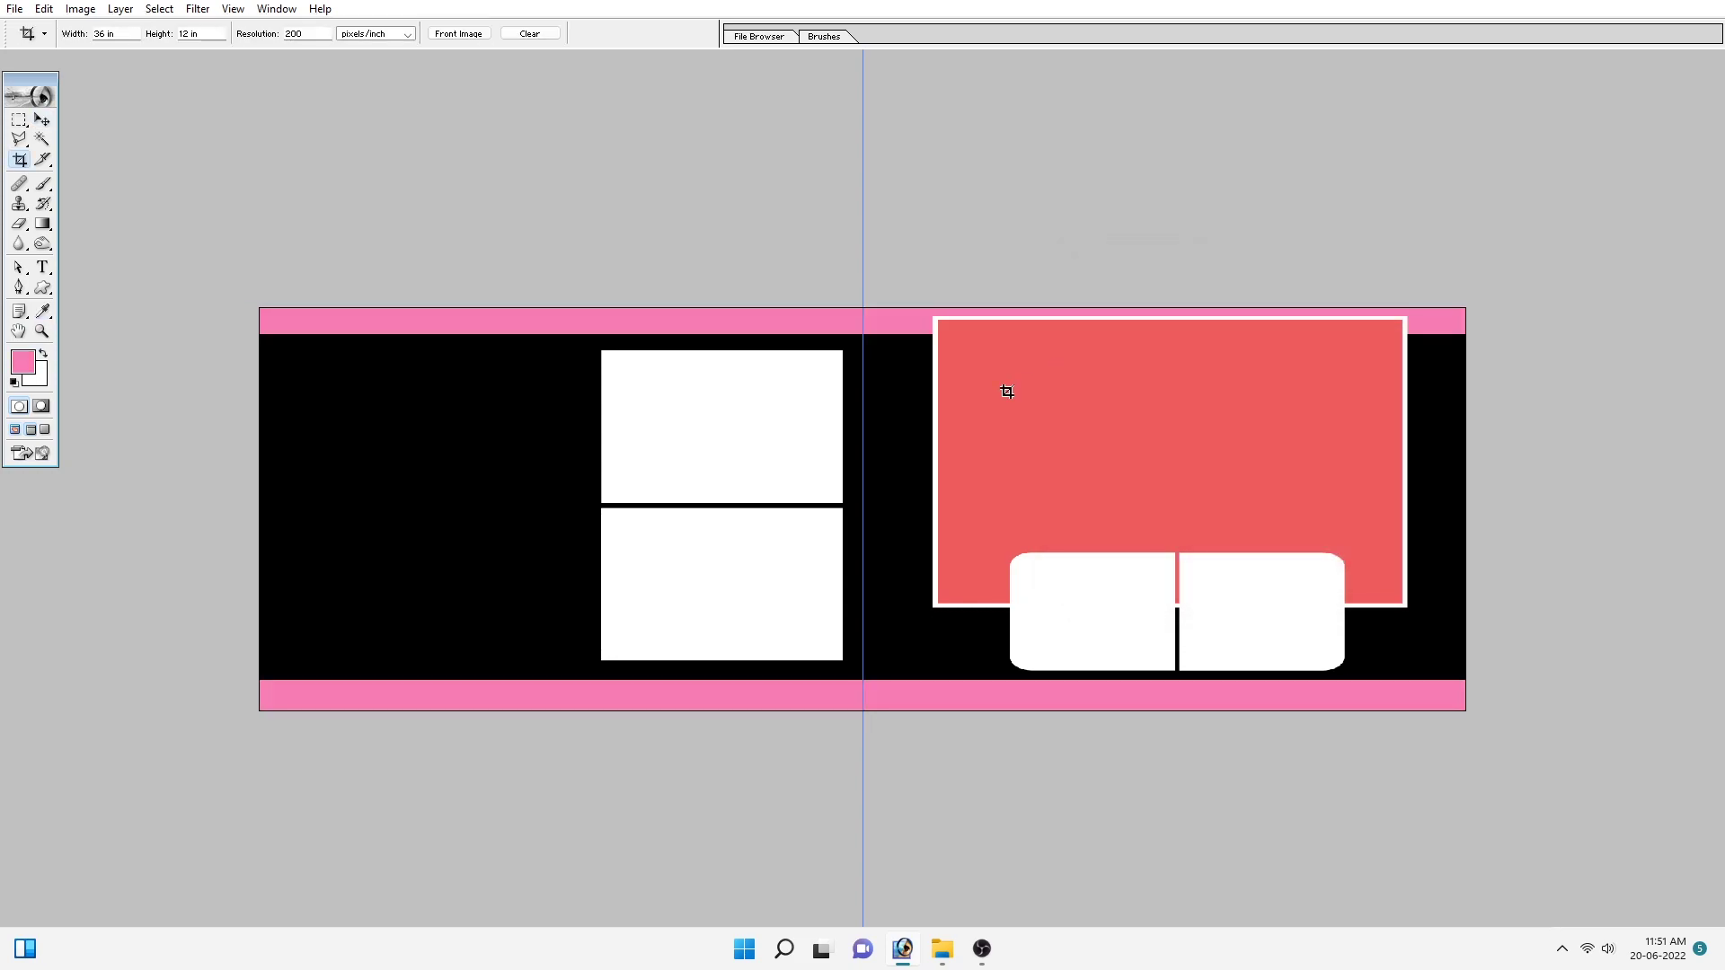
pyautogui.hotkey('ctrl', 'l')
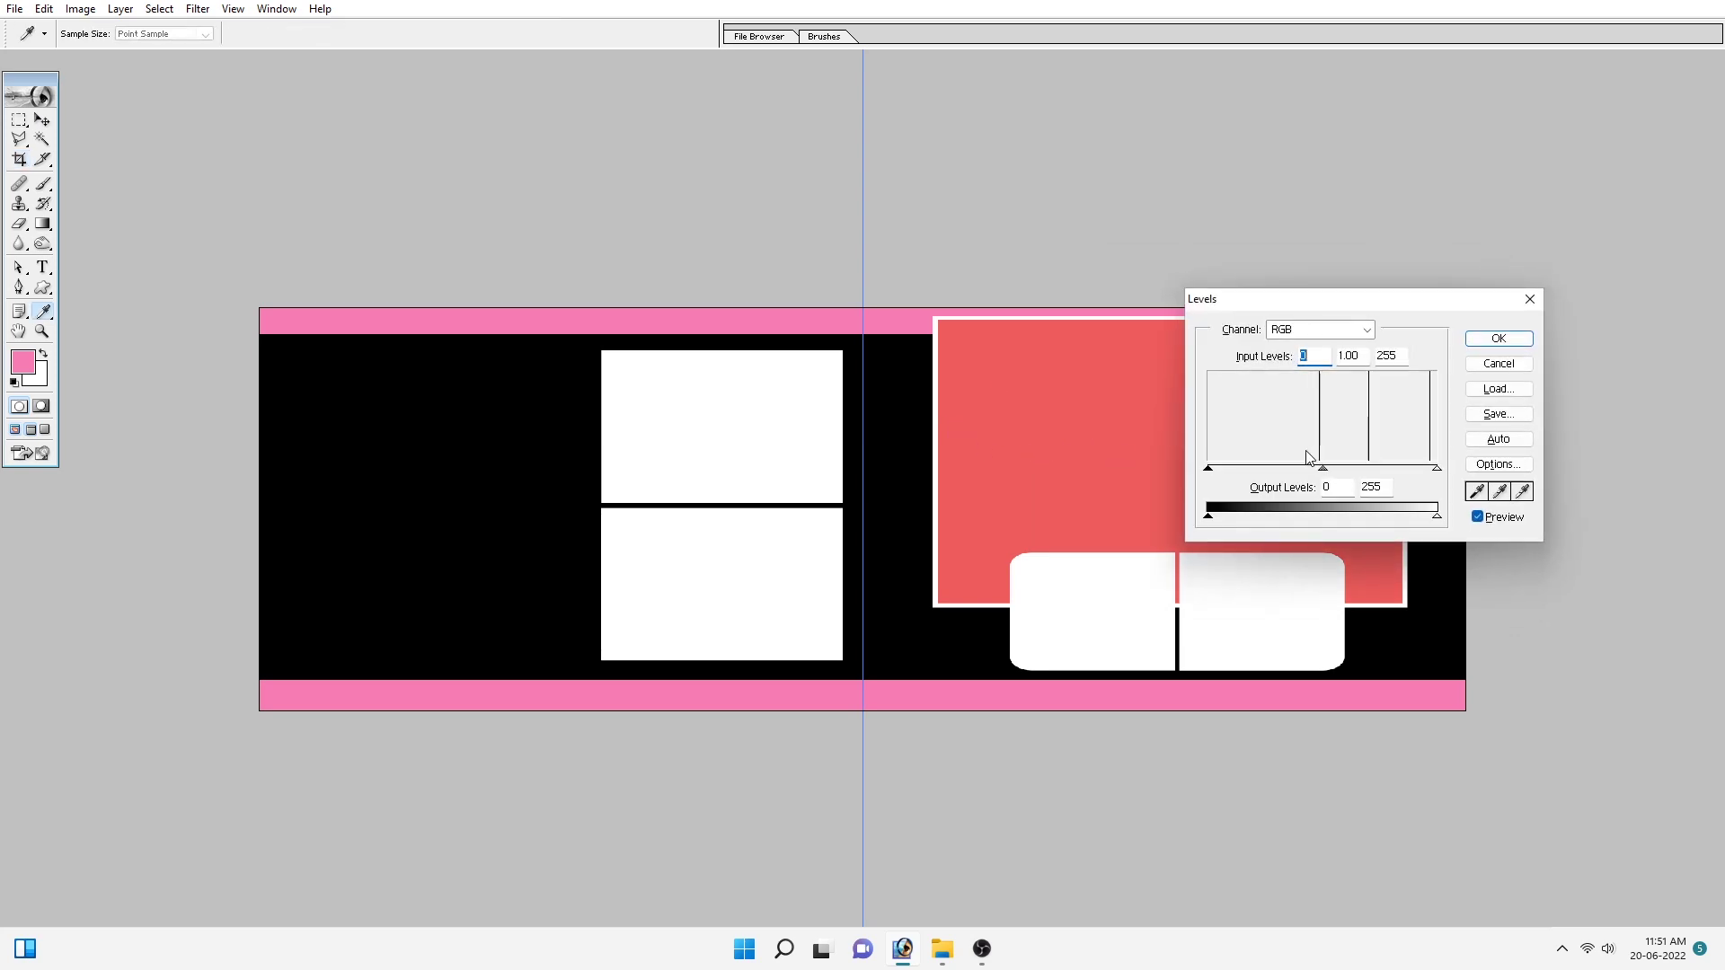
pyautogui.moveTo(1322, 468); pyautogui.dragTo(1301, 470)
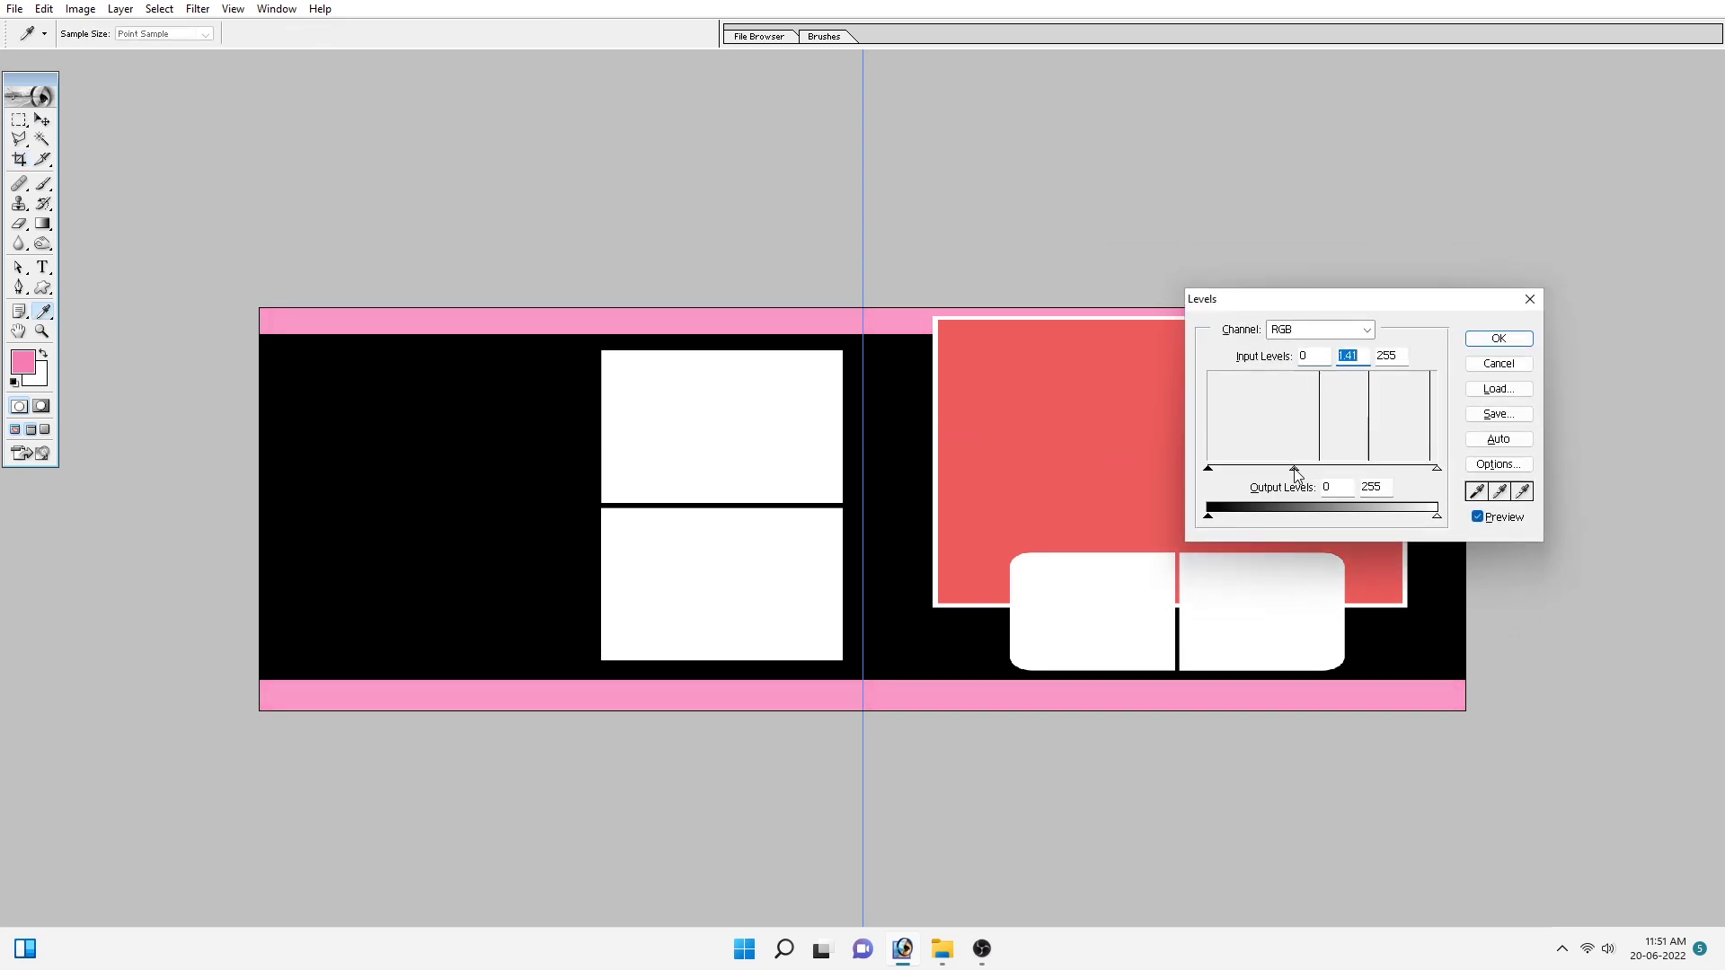
pyautogui.press('Return')
pyautogui.press('v')
pyautogui.rightClick(374, 322)
pyautogui.click(403, 331)
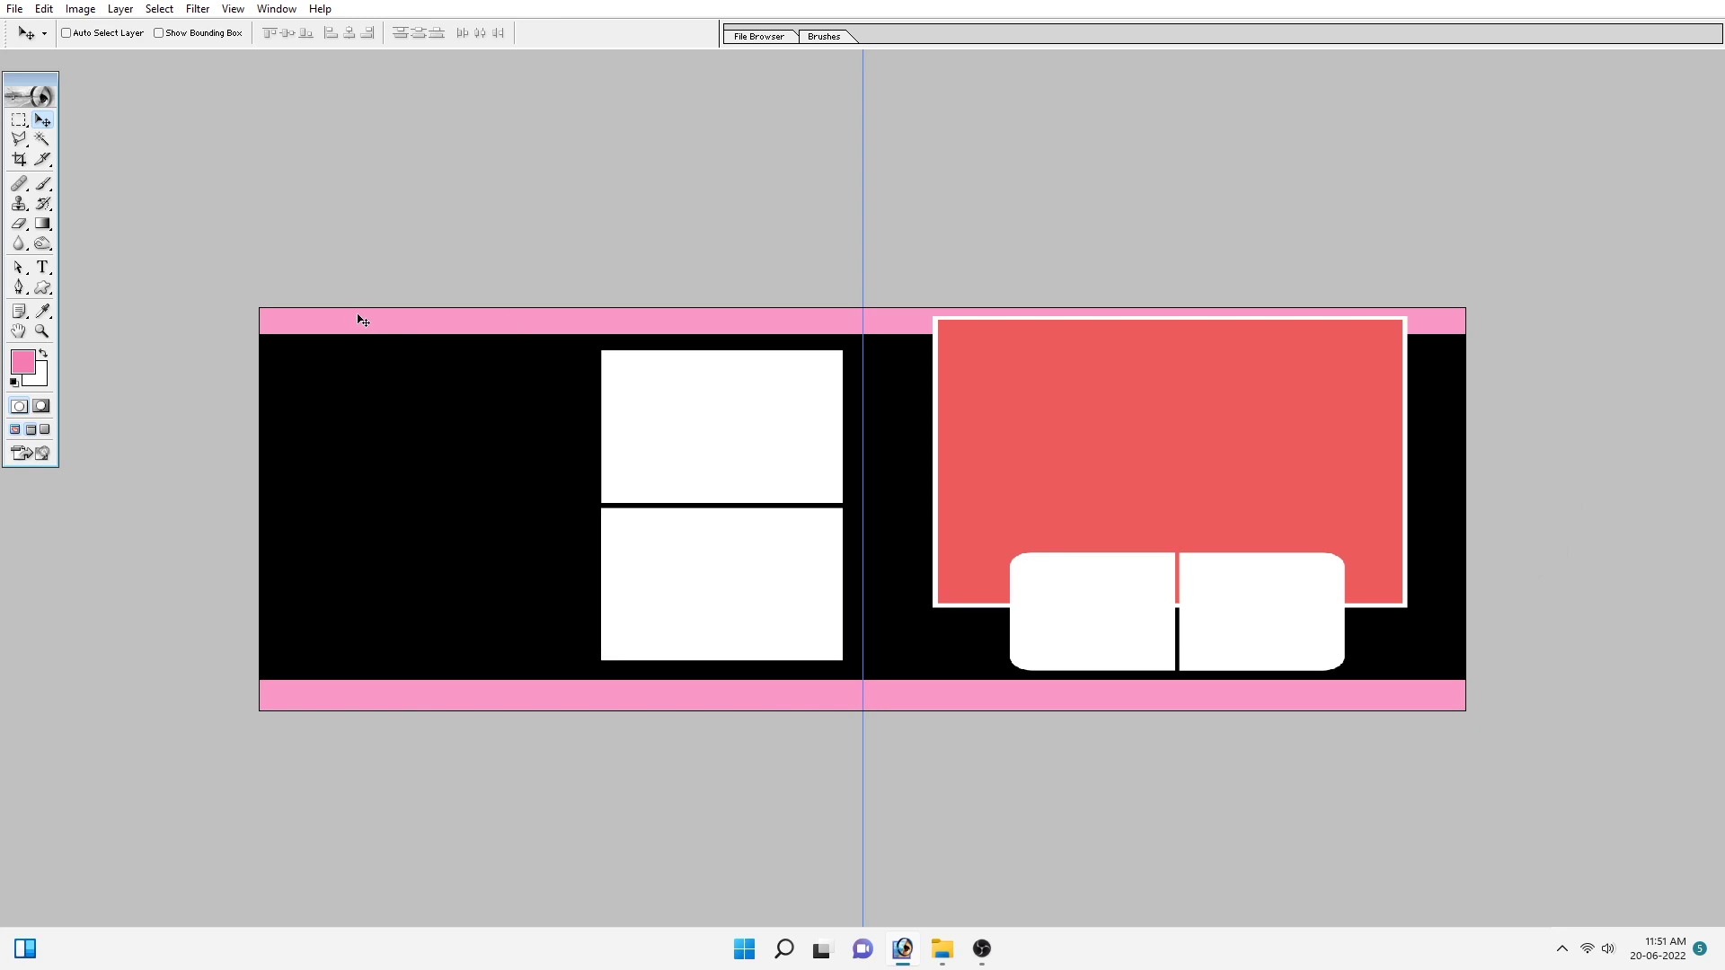
# Step: Select a thin strip across the top pink band and darken it with Levels
pyautogui.press('m')
pyautogui.moveTo(245, 321); pyautogui.dragTo(1667, 324)
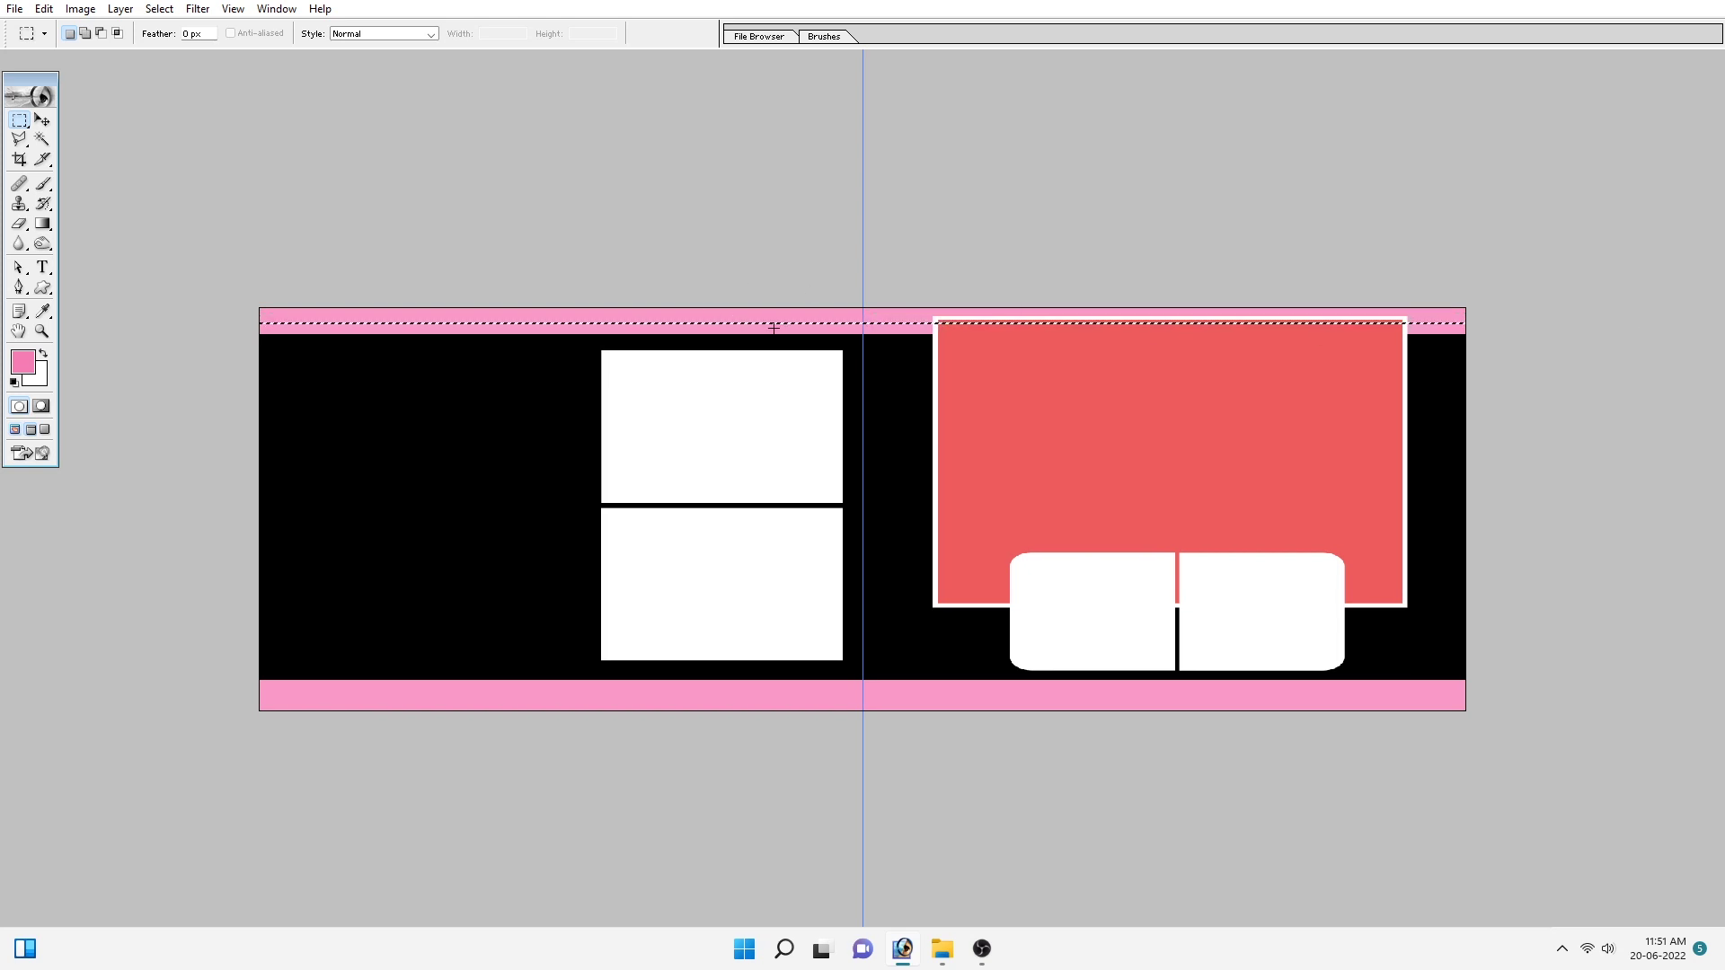
pyautogui.keyDown('ctrl'); pyautogui.rightClick(641, 327); pyautogui.keyUp('ctrl')
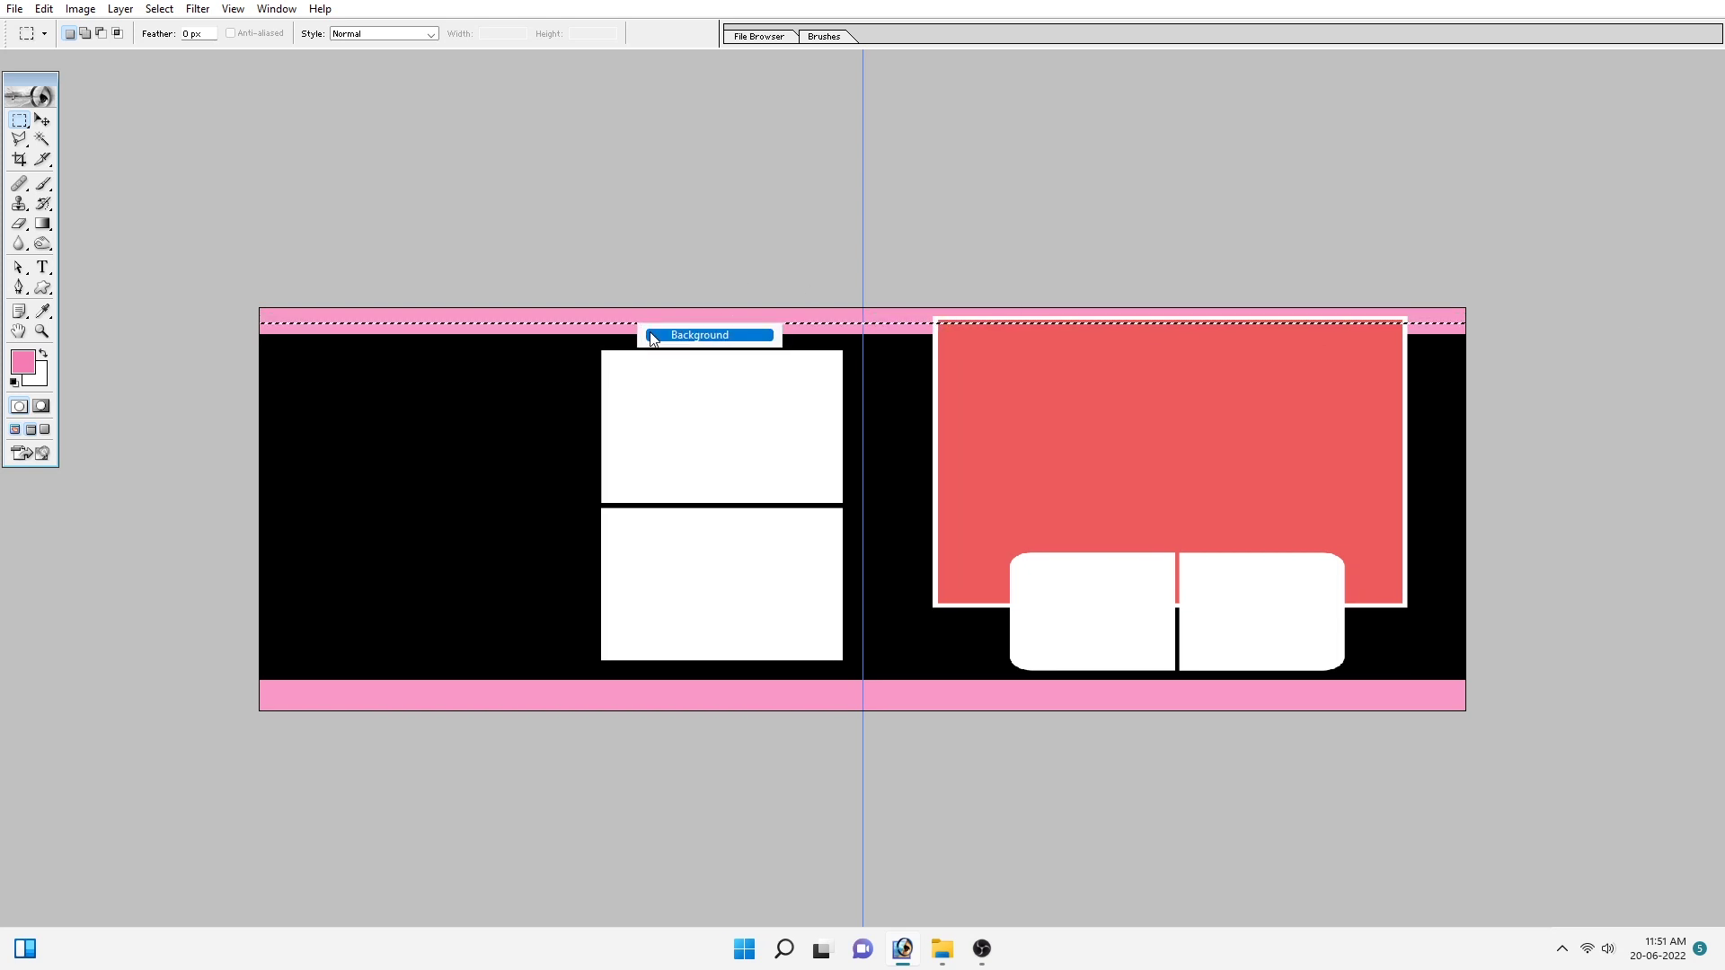
pyautogui.click(646, 334)
pyautogui.keyDown('ctrl'); pyautogui.rightClick(606, 323); pyautogui.keyUp('ctrl')
pyautogui.click(626, 335)
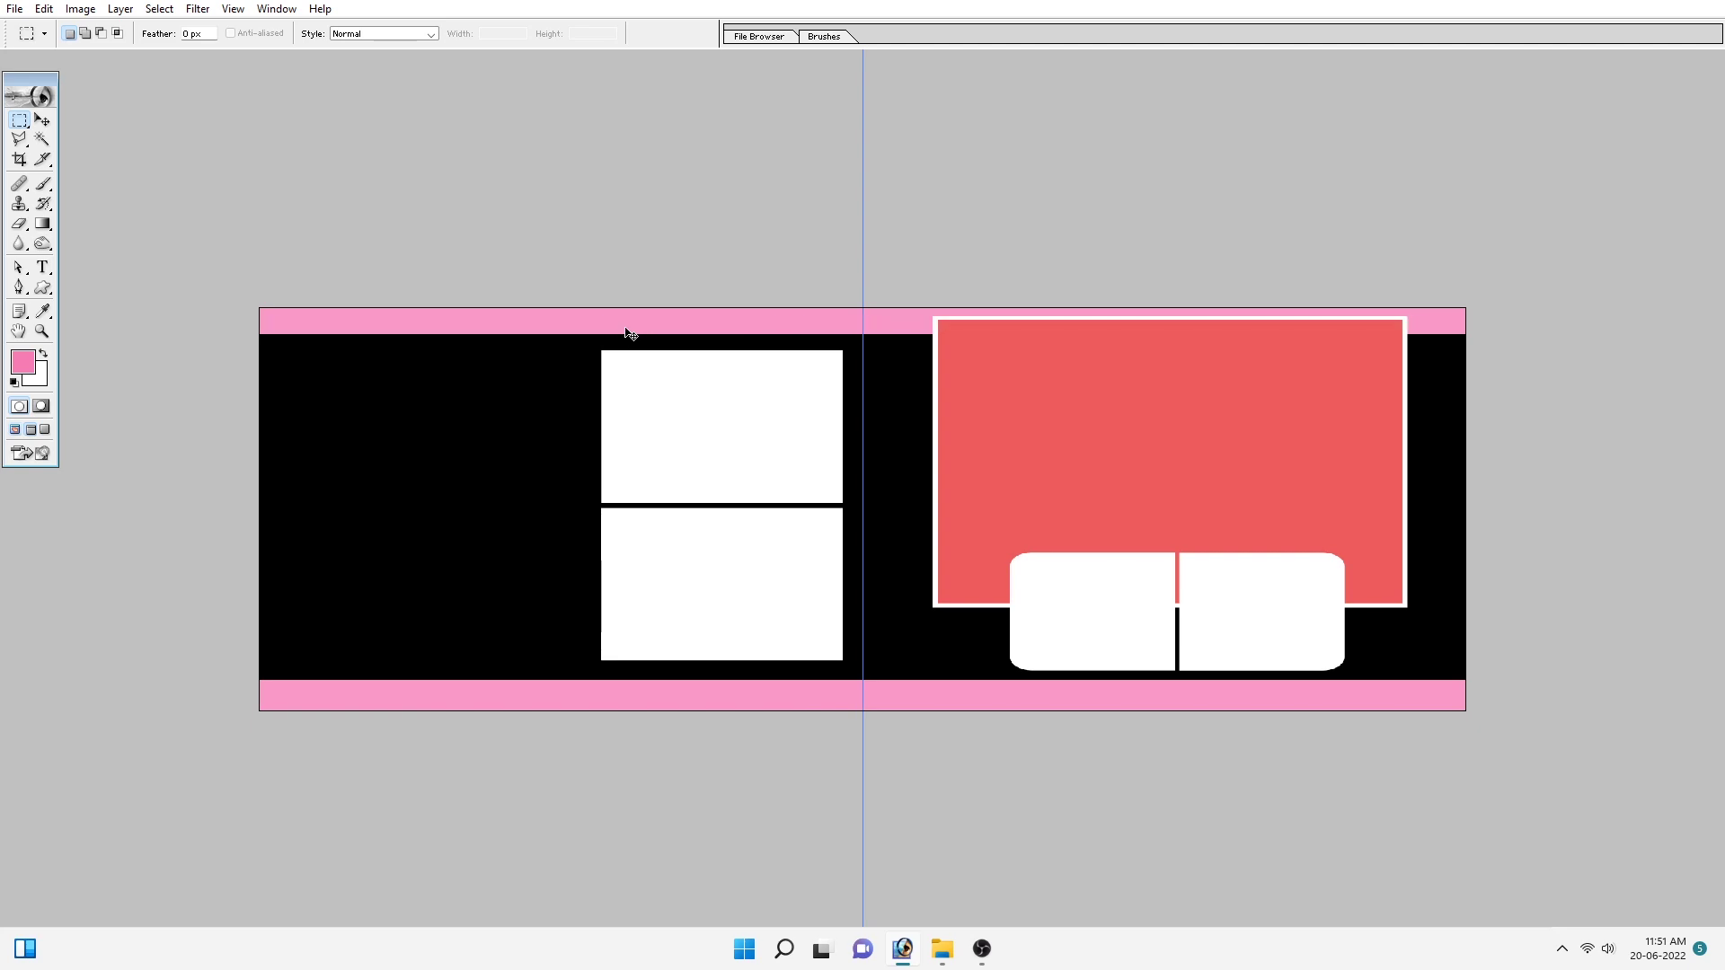
pyautogui.hotkey('ctrl', 'l')
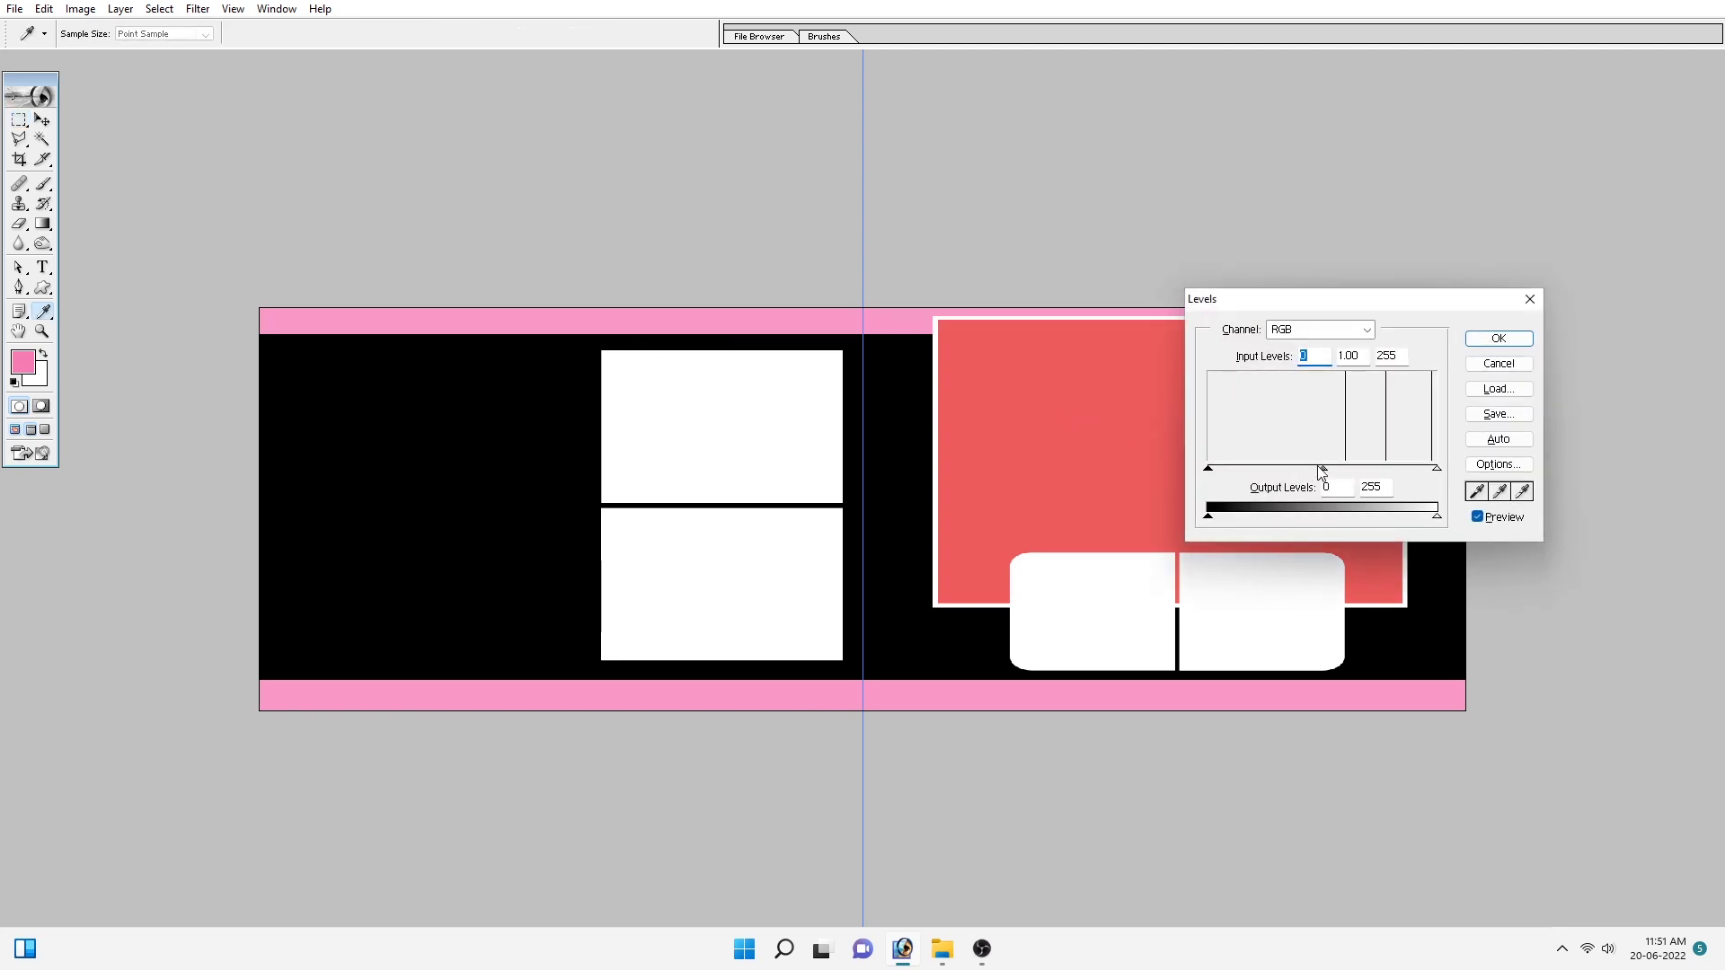
pyautogui.moveTo(1321, 476); pyautogui.dragTo(1369, 476)
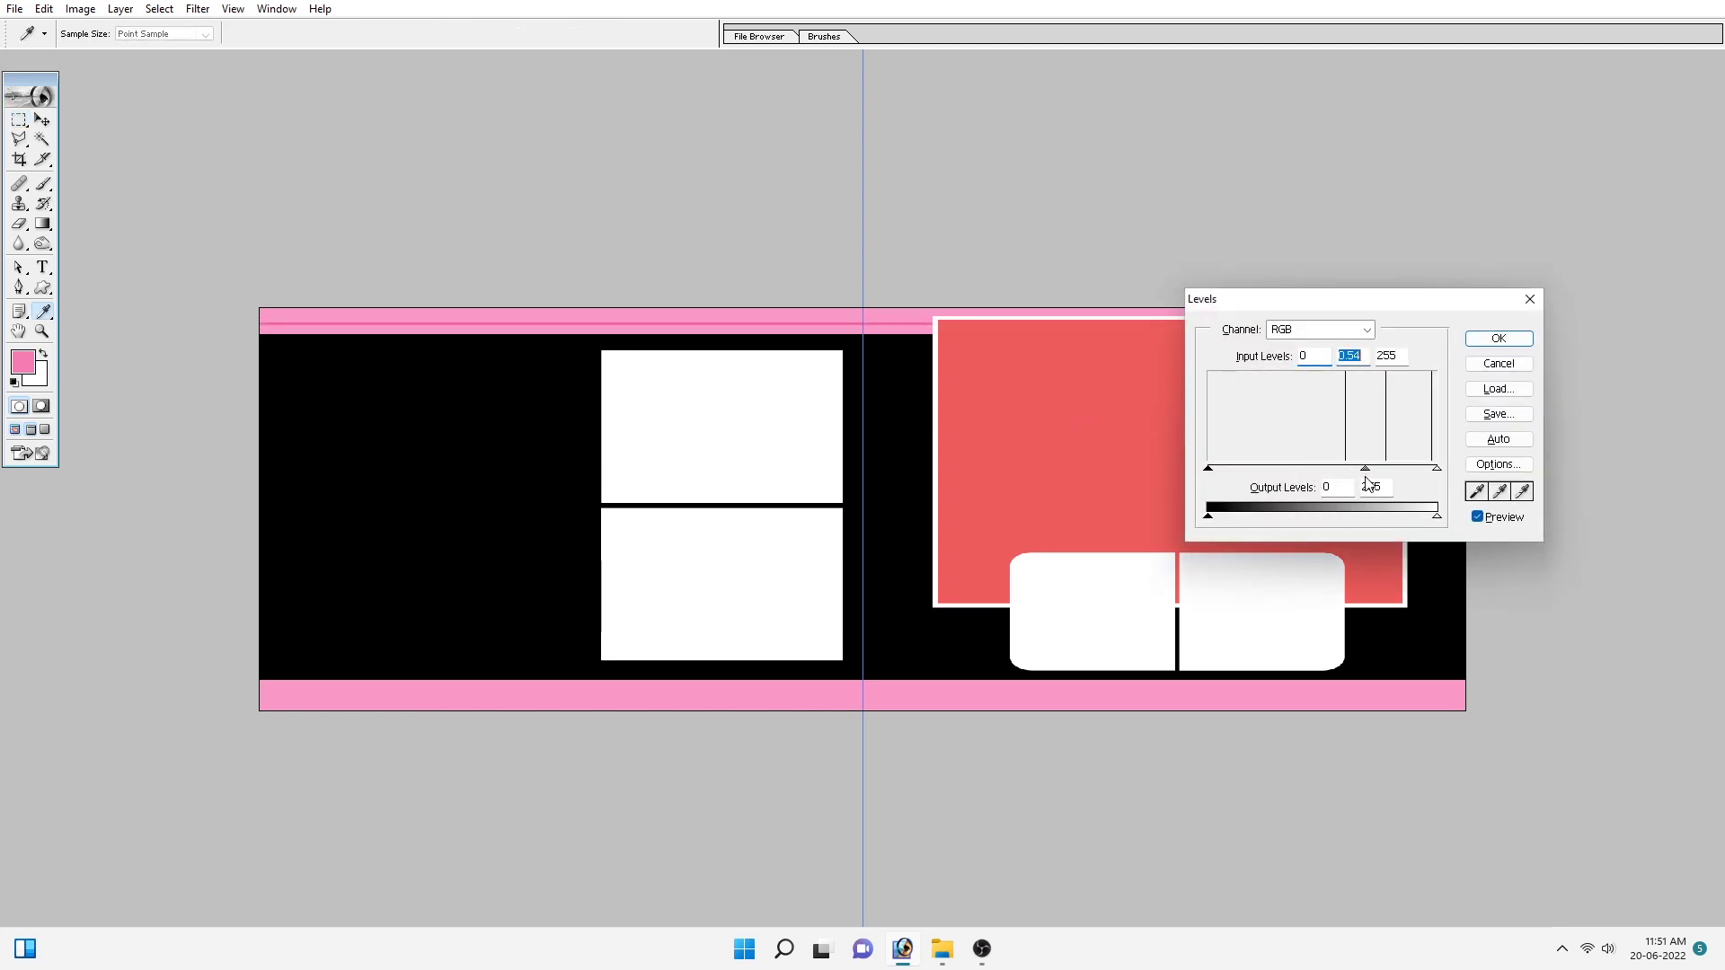
pyautogui.press('Return')
# Step: Zoom out and back in to check the stripes across the spread
pyautogui.press('m')
pyautogui.press('v')
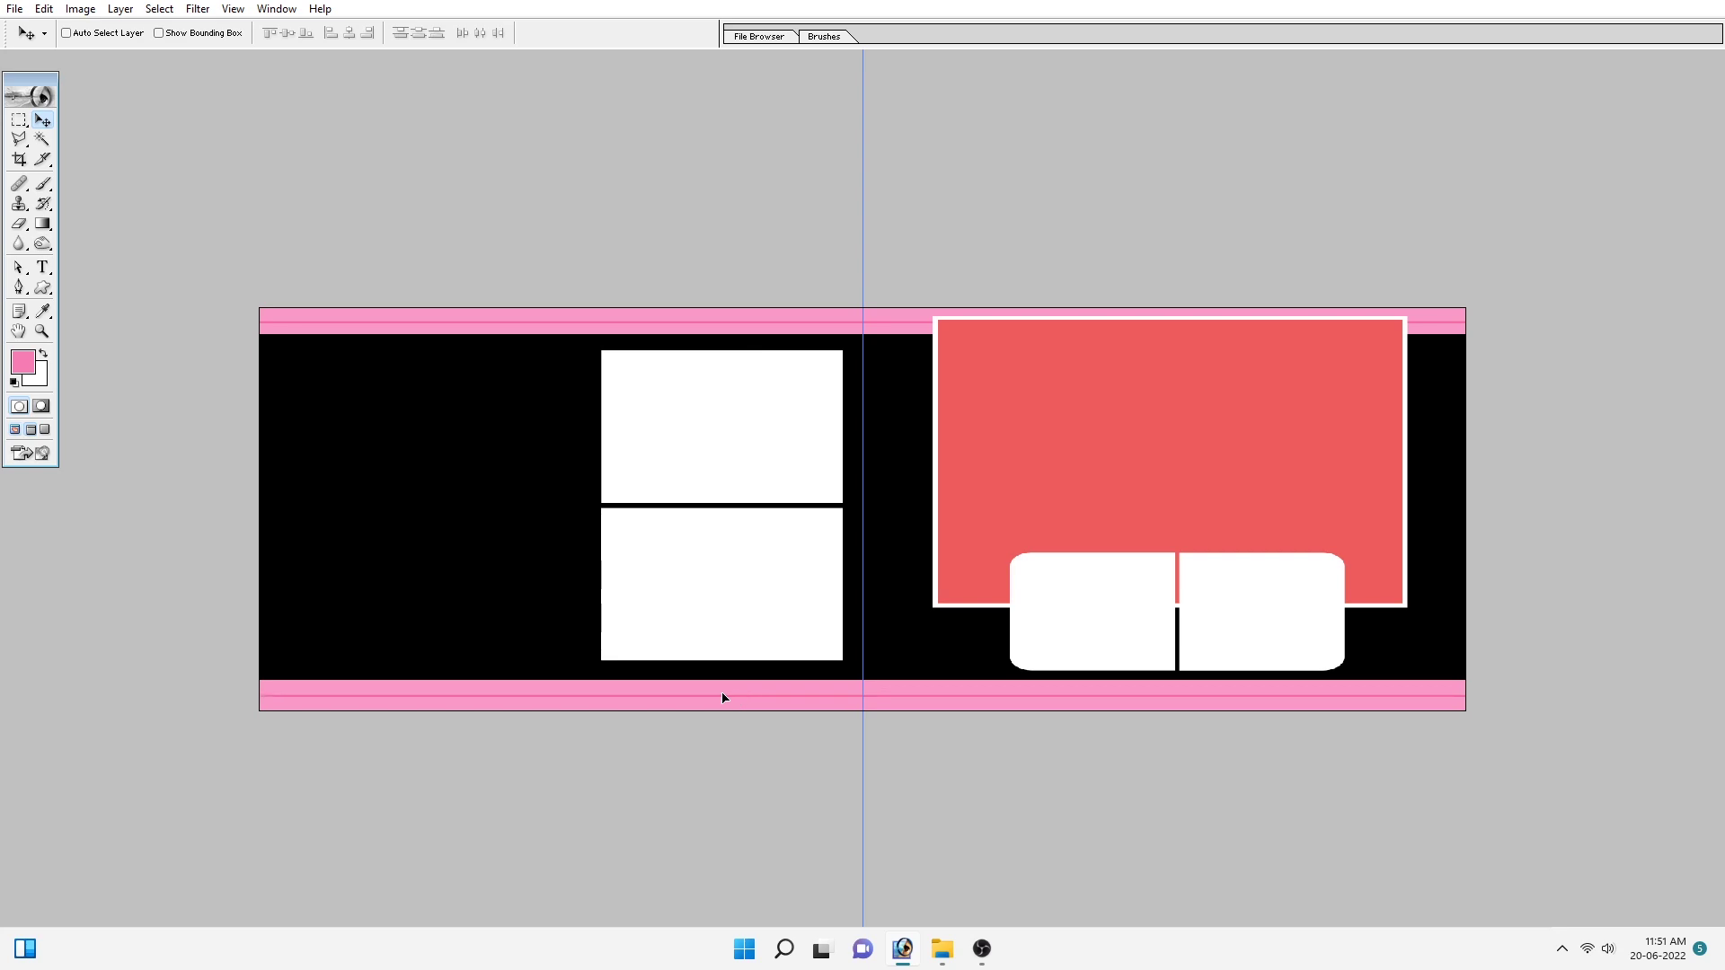
pyautogui.keyDown('alt'); pyautogui.click(851, 447); pyautogui.keyUp('alt')
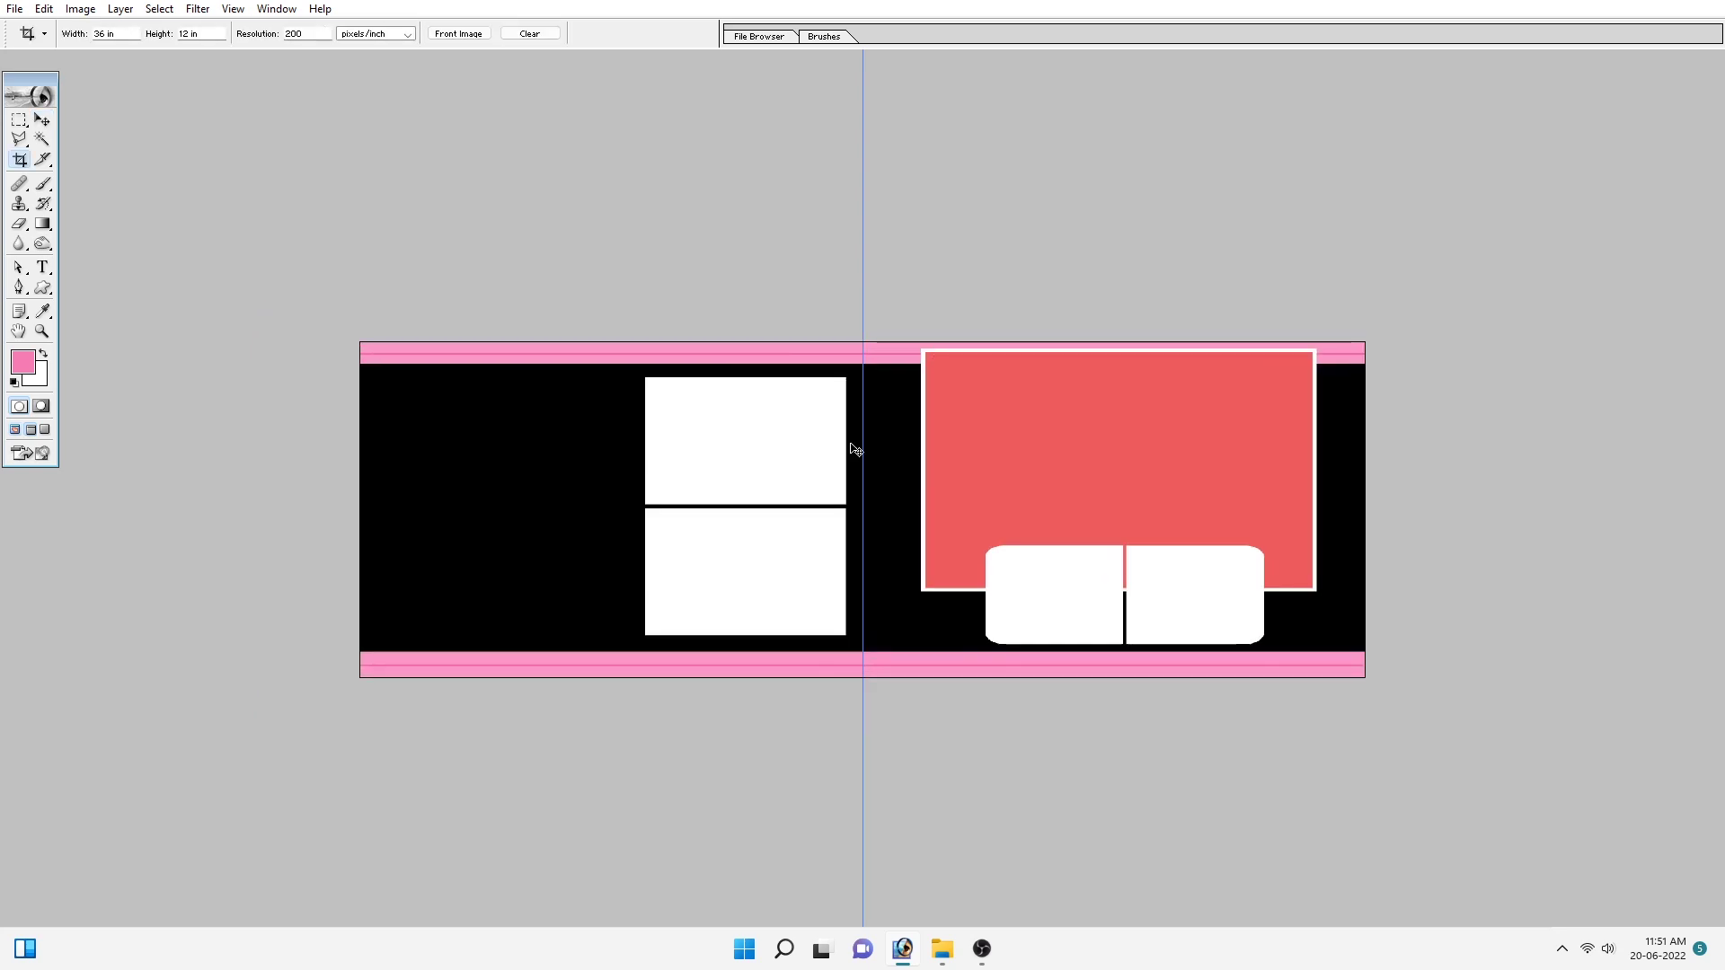
pyautogui.keyDown('ctrl'); pyautogui.click(745, 426); pyautogui.keyUp('ctrl')
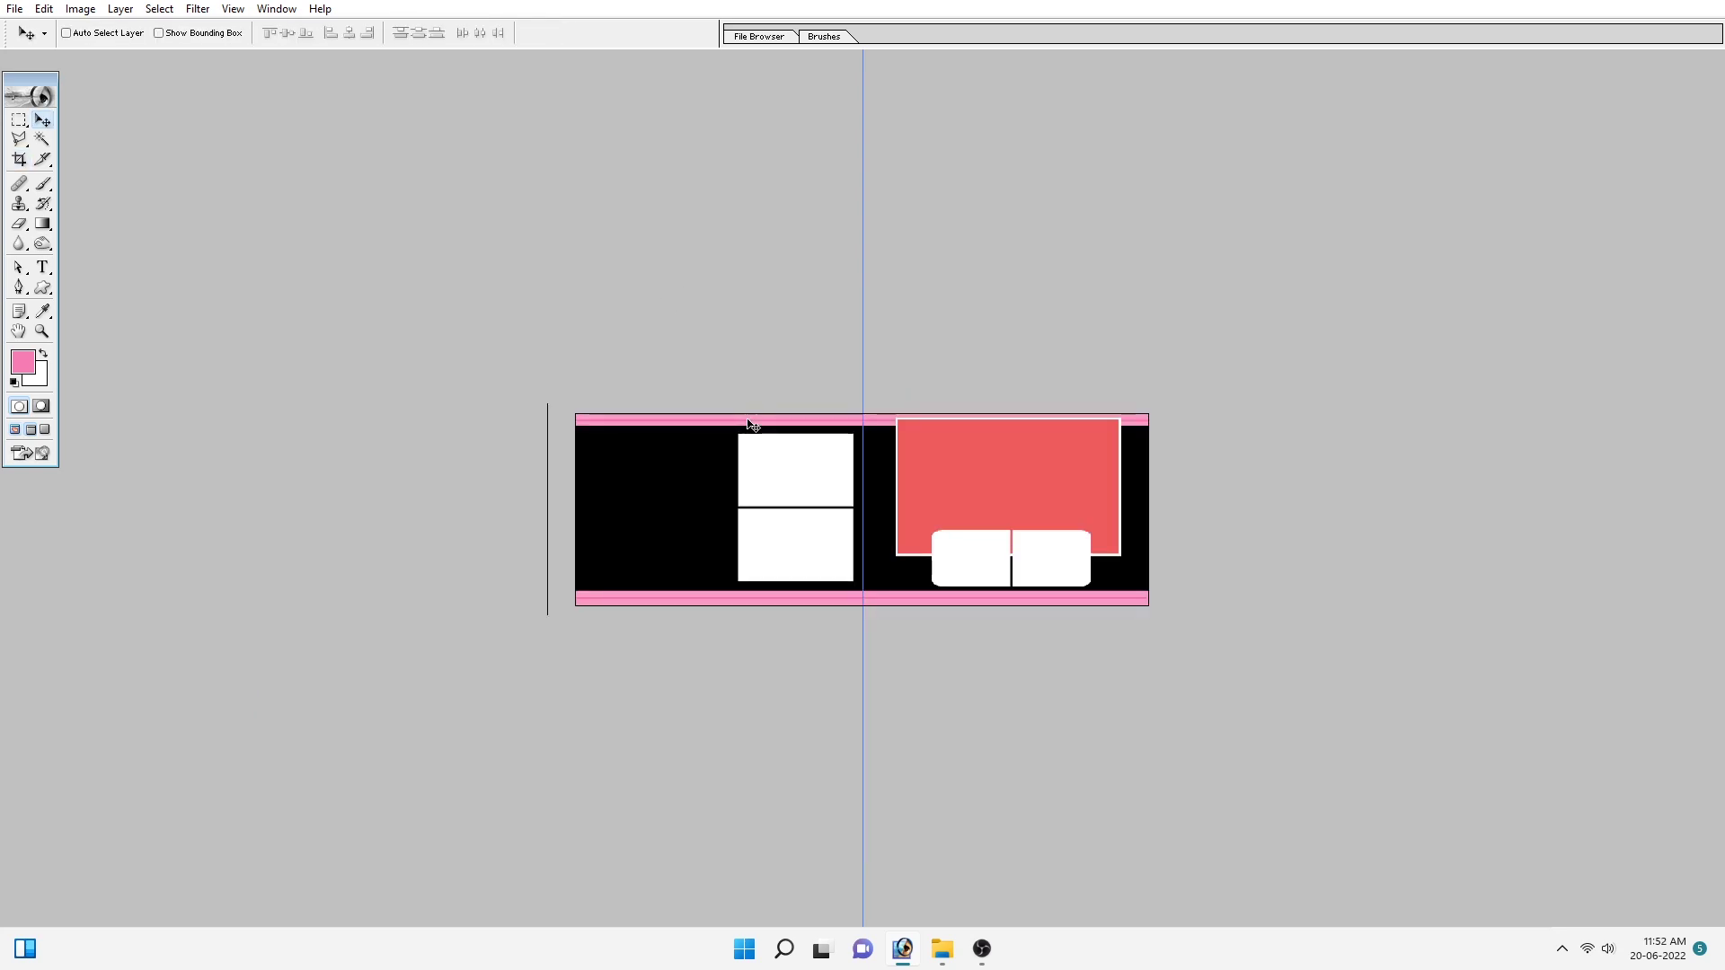
pyautogui.press('c')
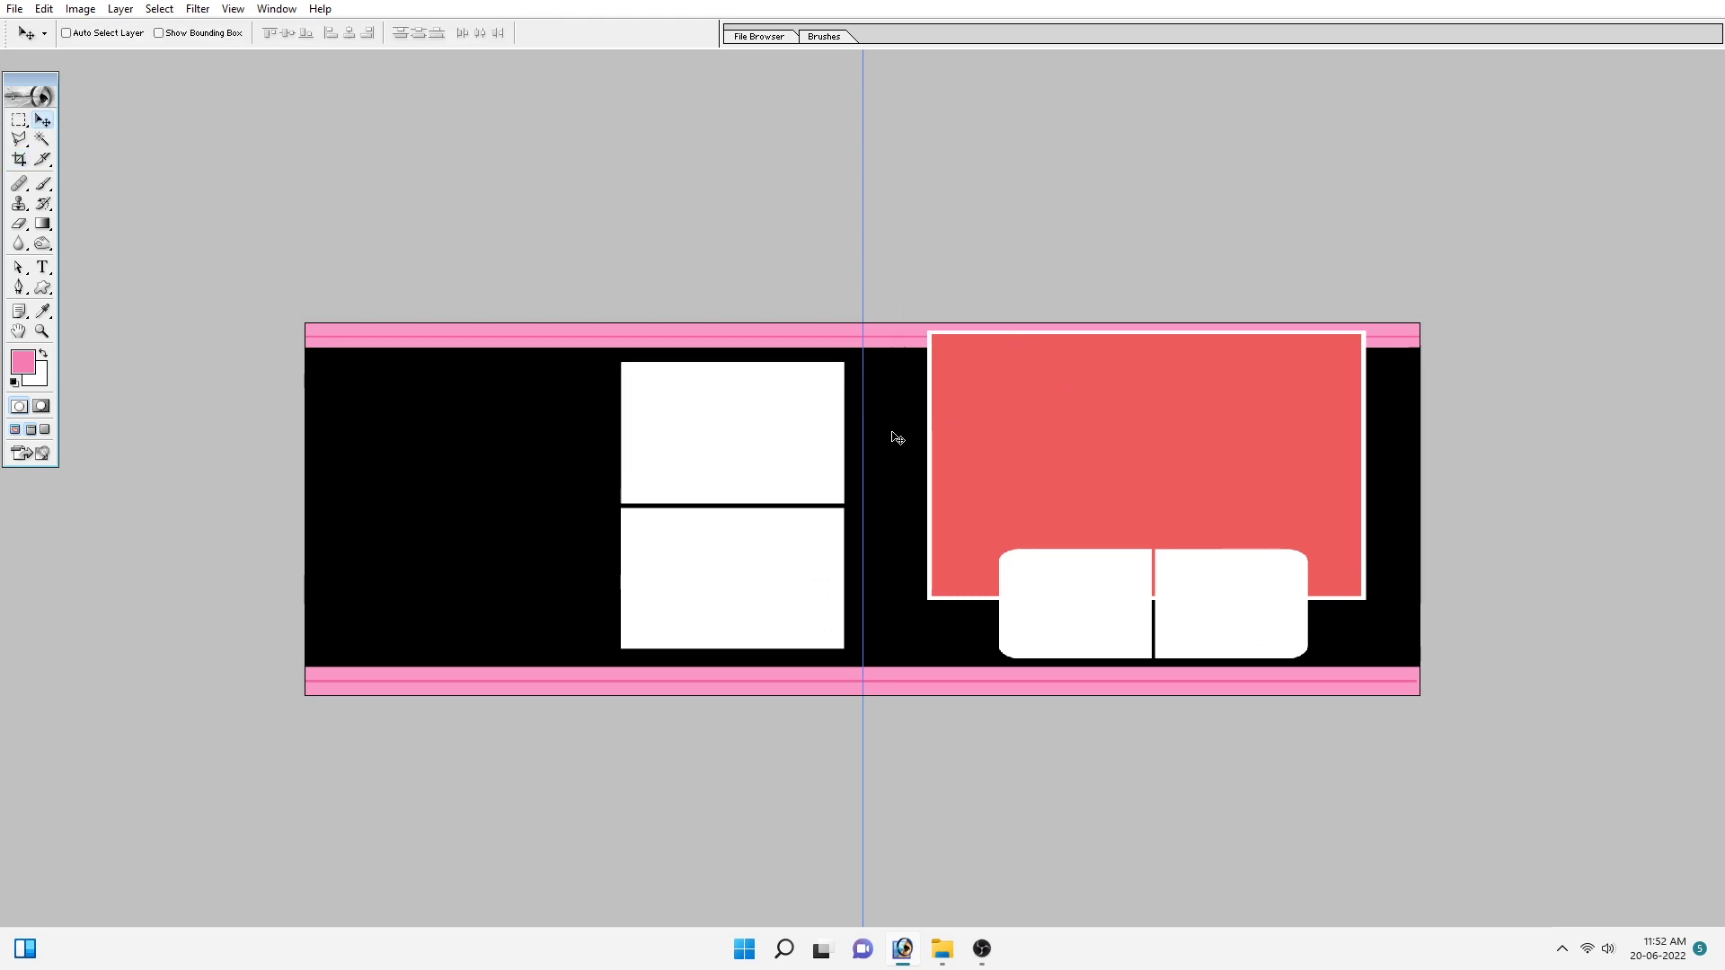
pyautogui.press('m')
pyautogui.press('v')
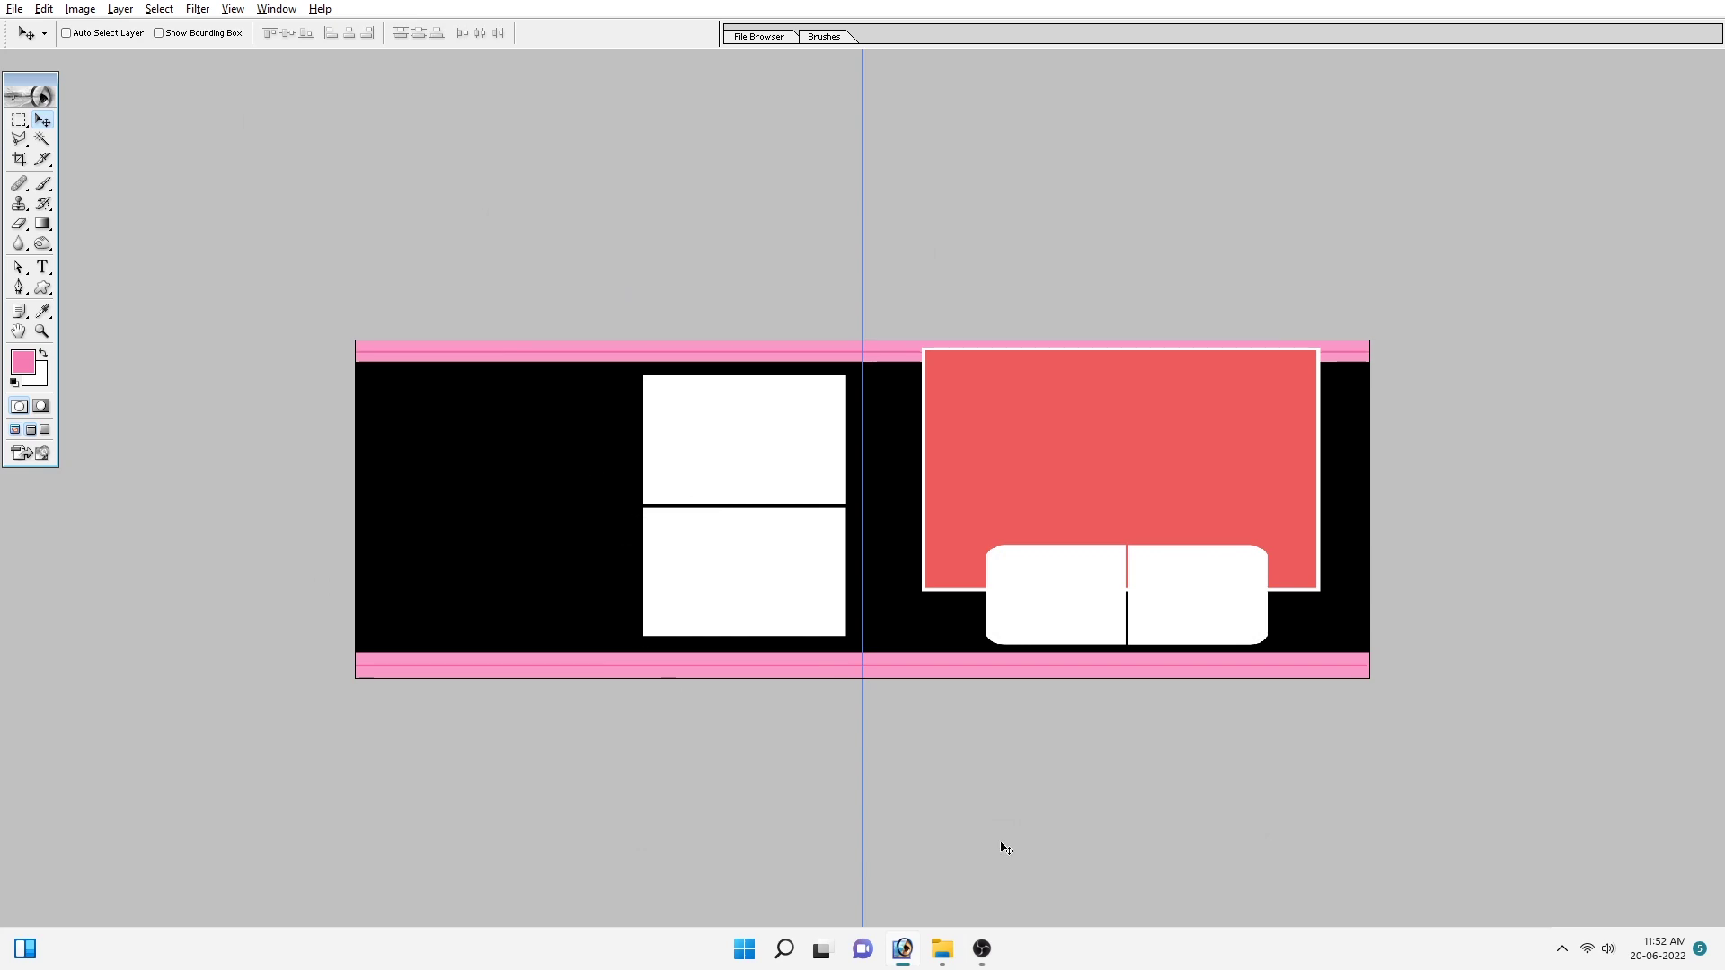
# Step: Open photo _MG_1346 of two men from the album's 01 folder
pyautogui.click(944, 949)
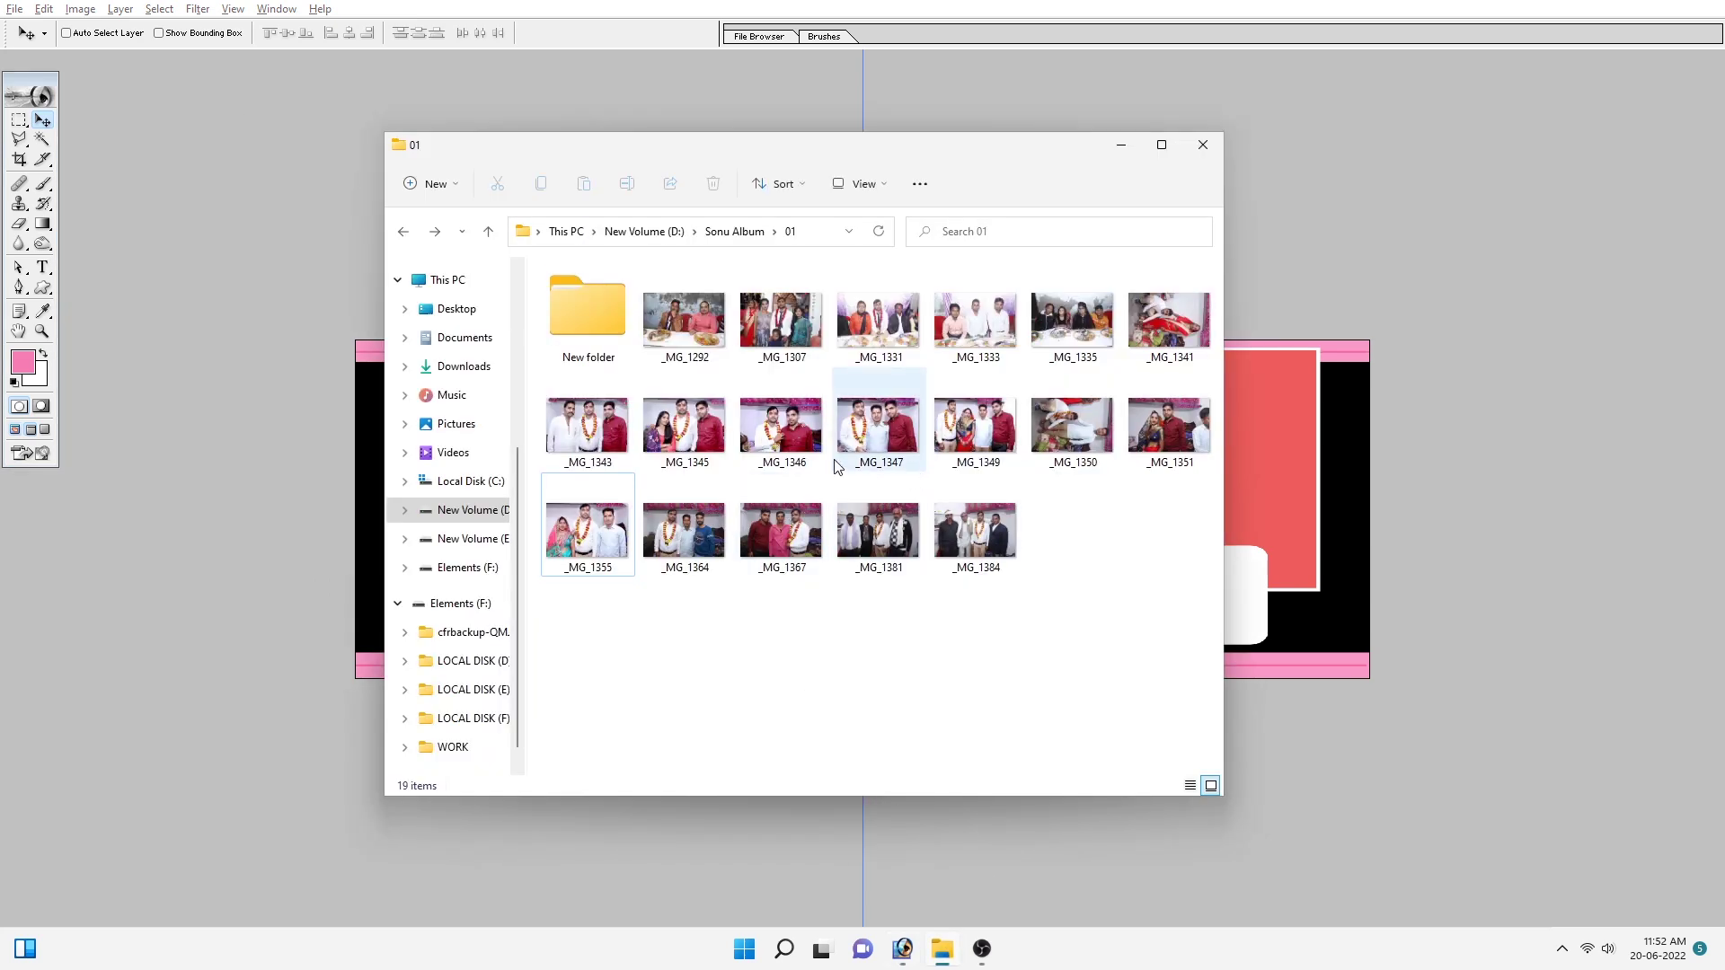
pyautogui.click(785, 432)
pyautogui.doubleClick(784, 432)
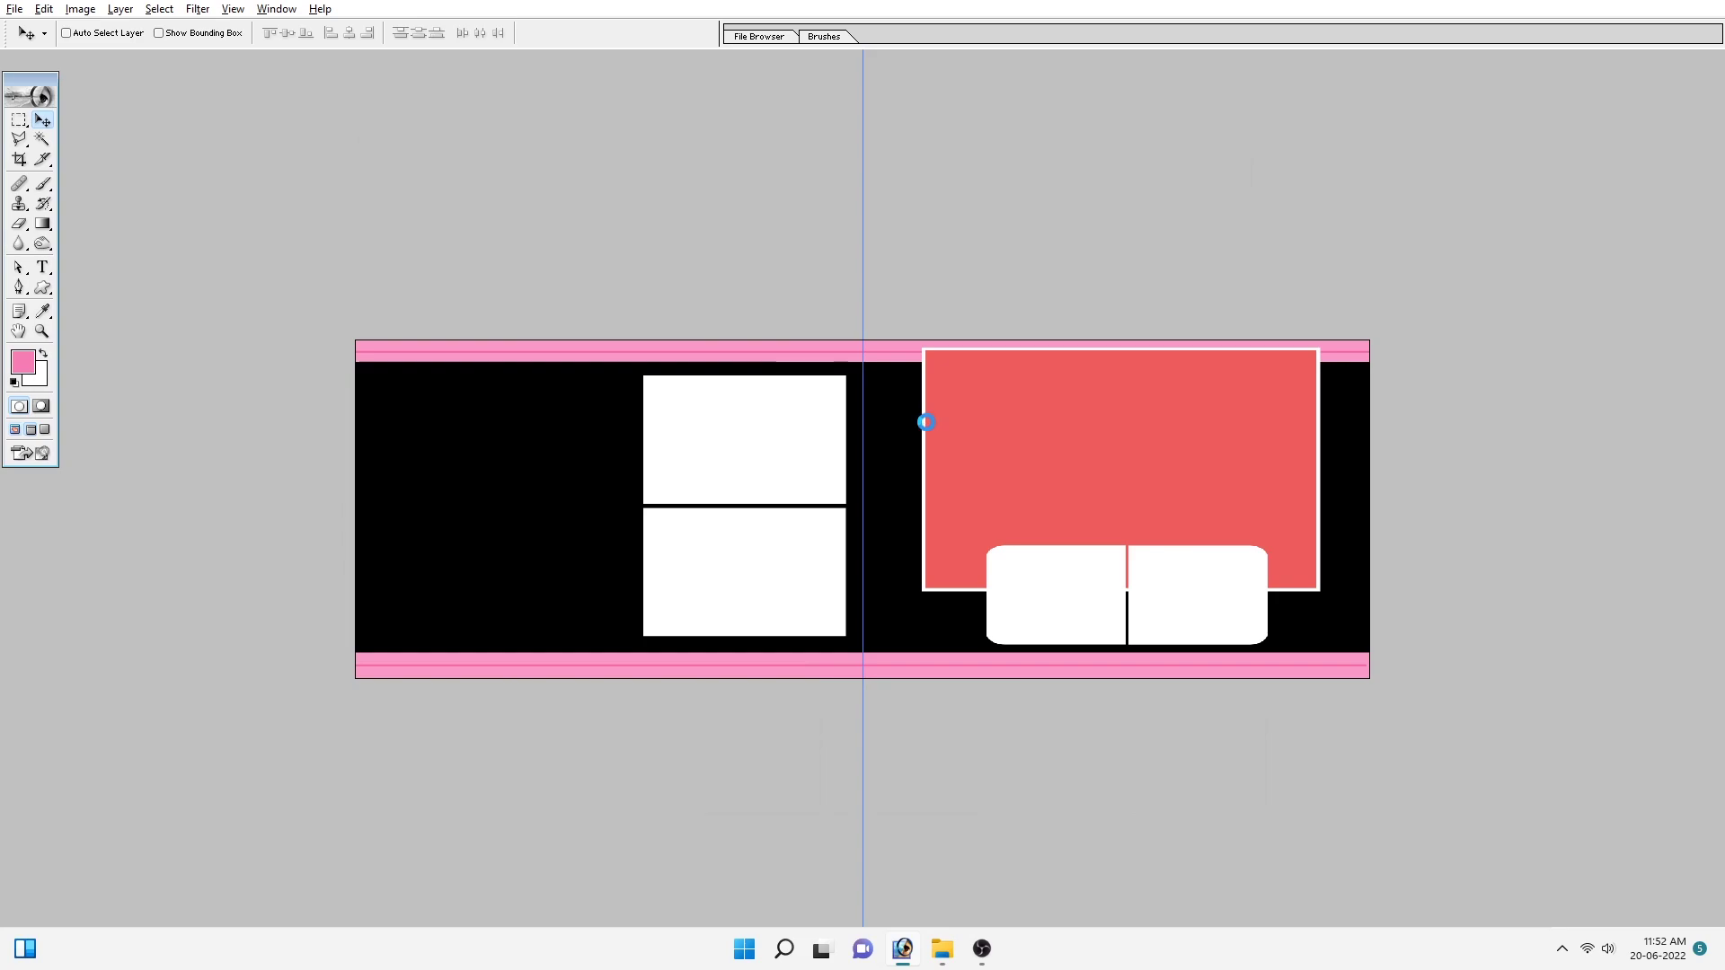
pyautogui.press('c')
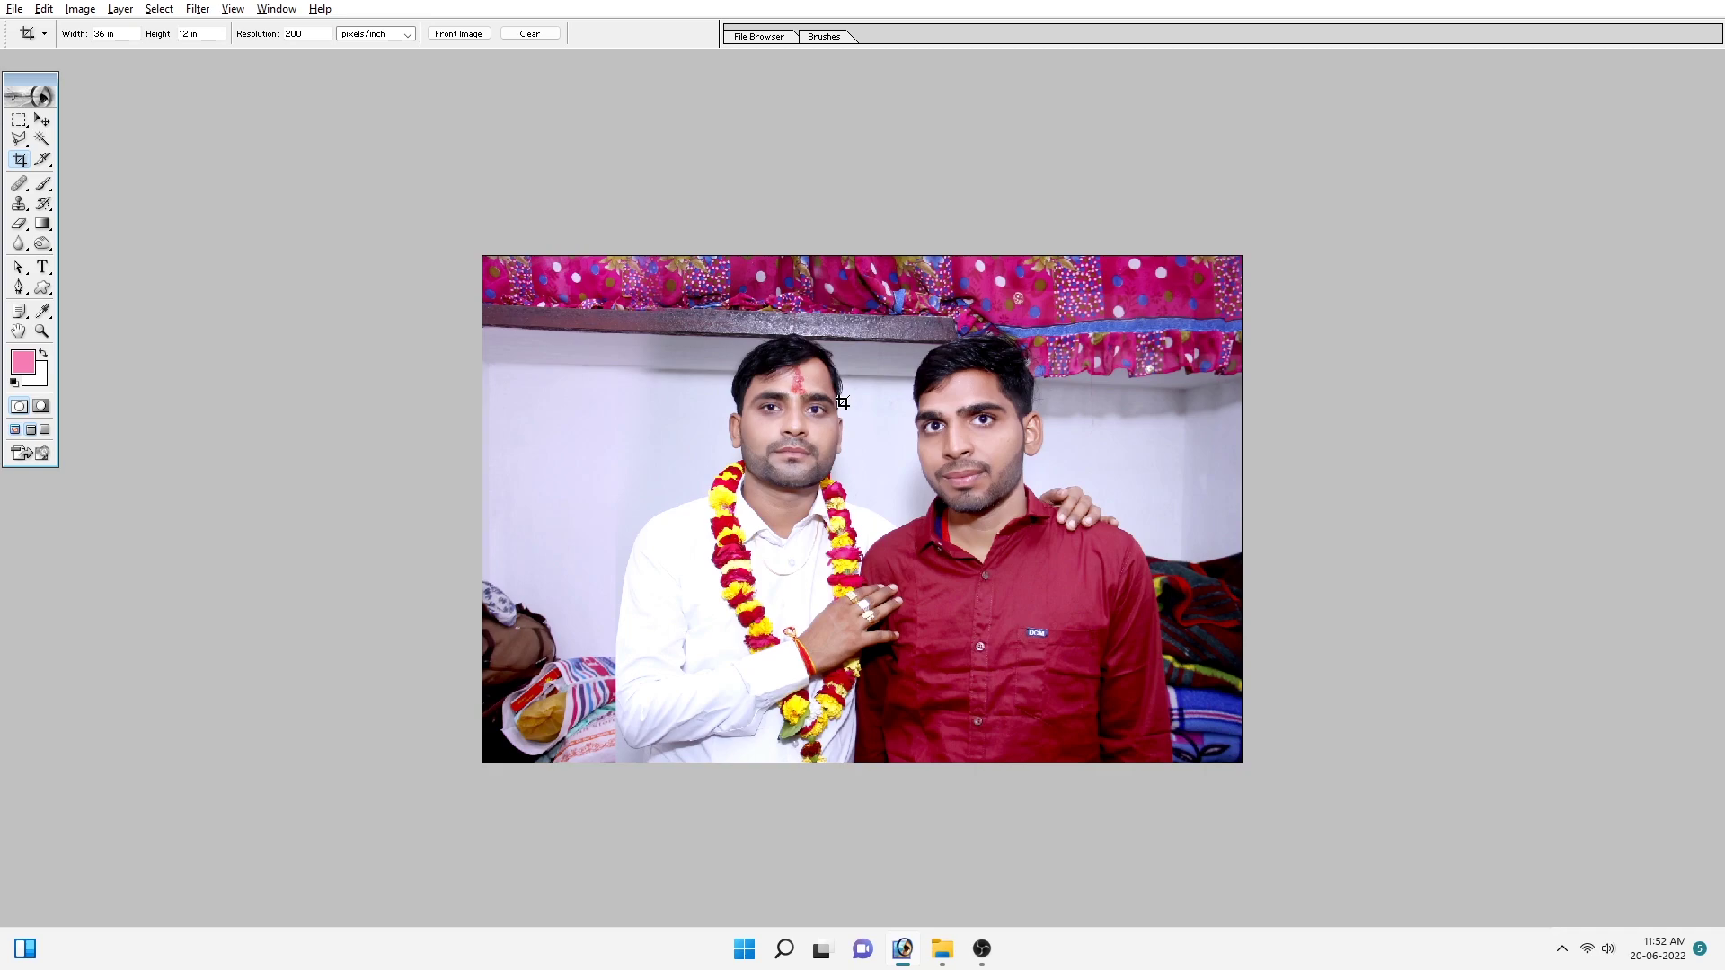
pyautogui.press('v')
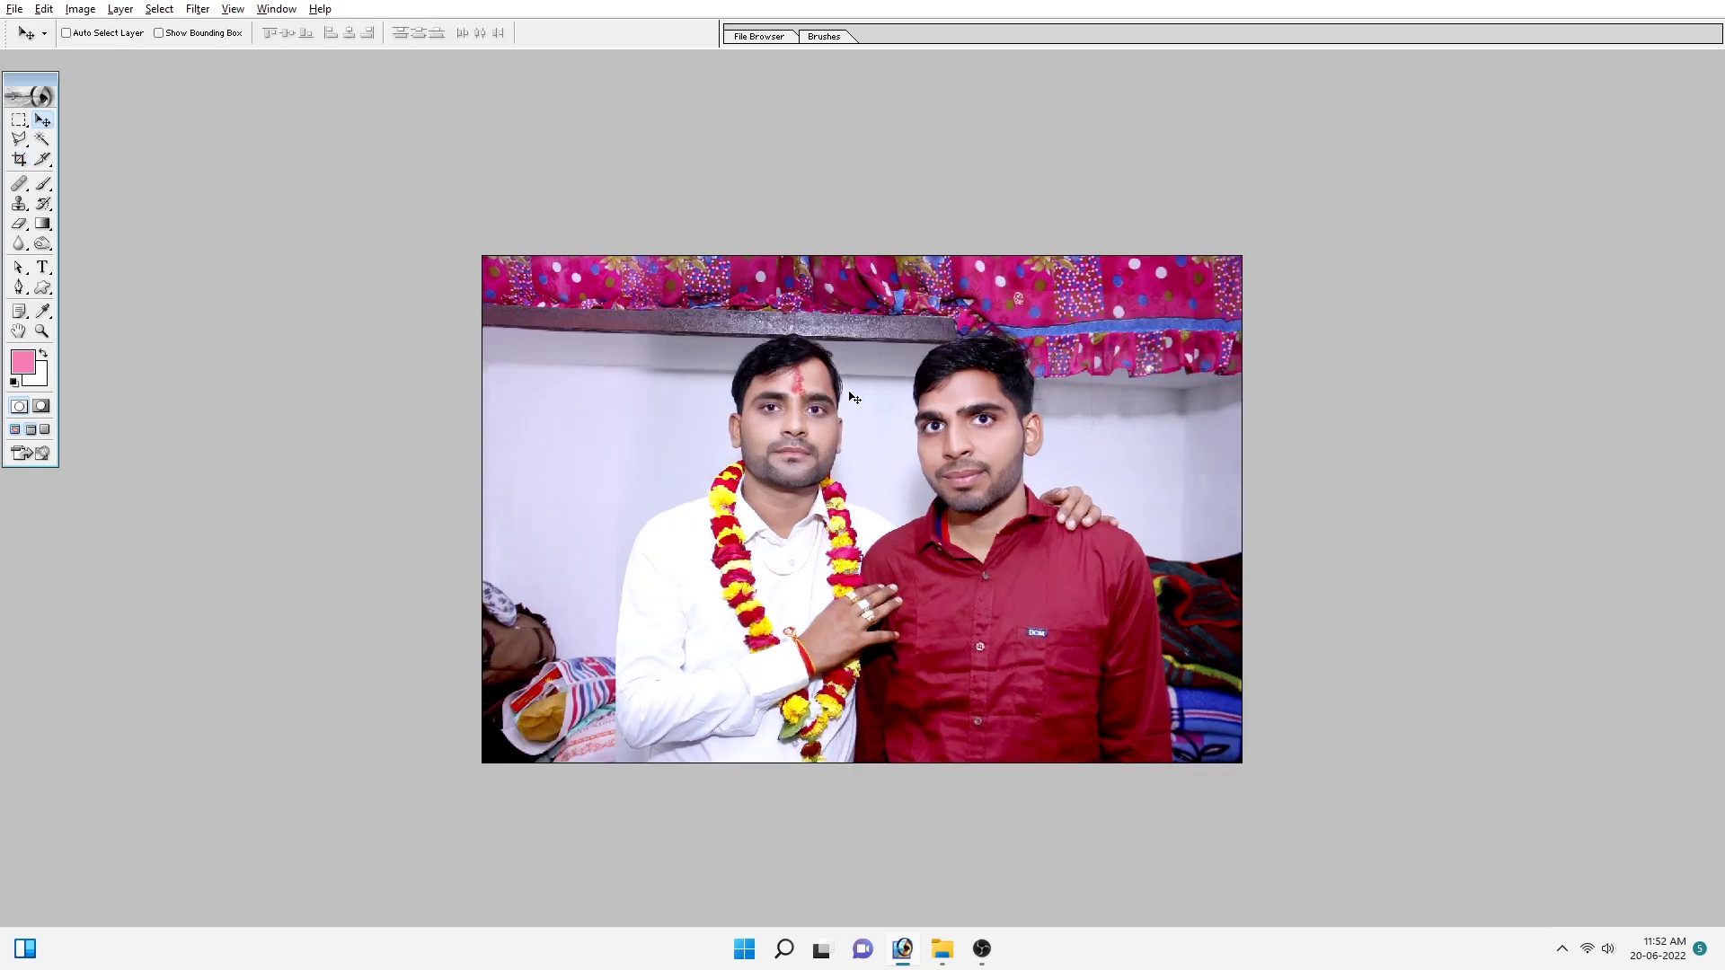
# Step: Paste the two-men photo into the spread and scale it to about 54% on the left page
pyautogui.rightClick(514, 505)
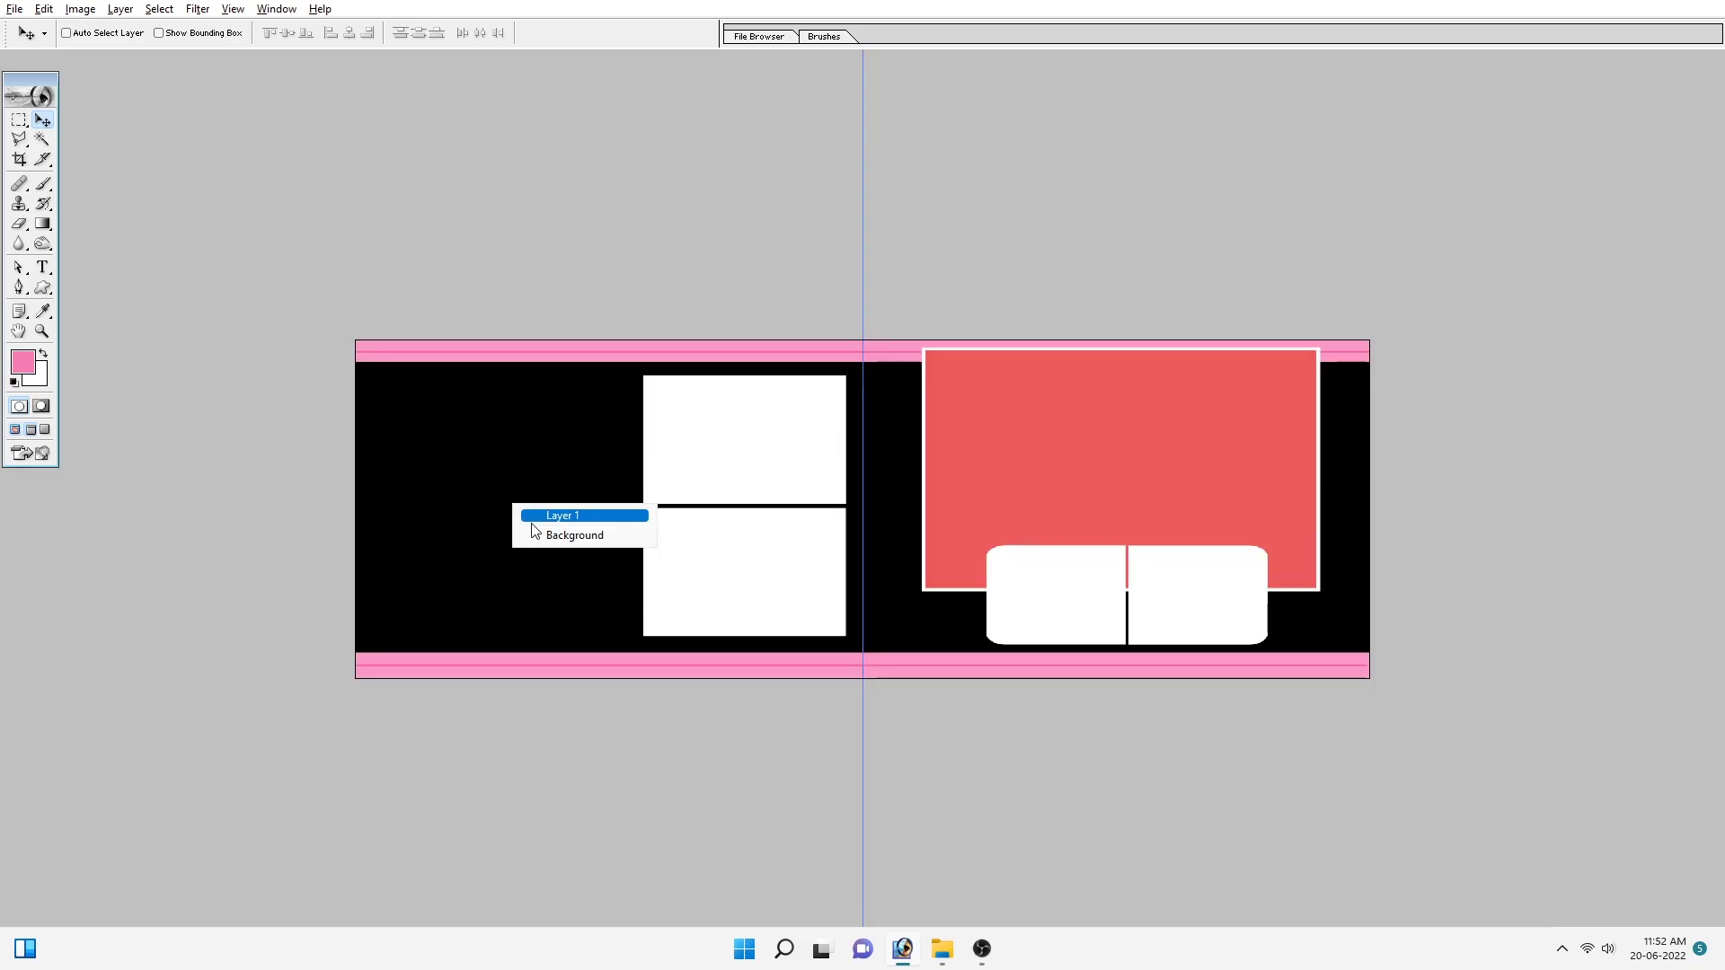
pyautogui.click(533, 530)
pyautogui.rightClick(444, 444)
pyautogui.click(470, 466)
pyautogui.hotkey('alt', 's')
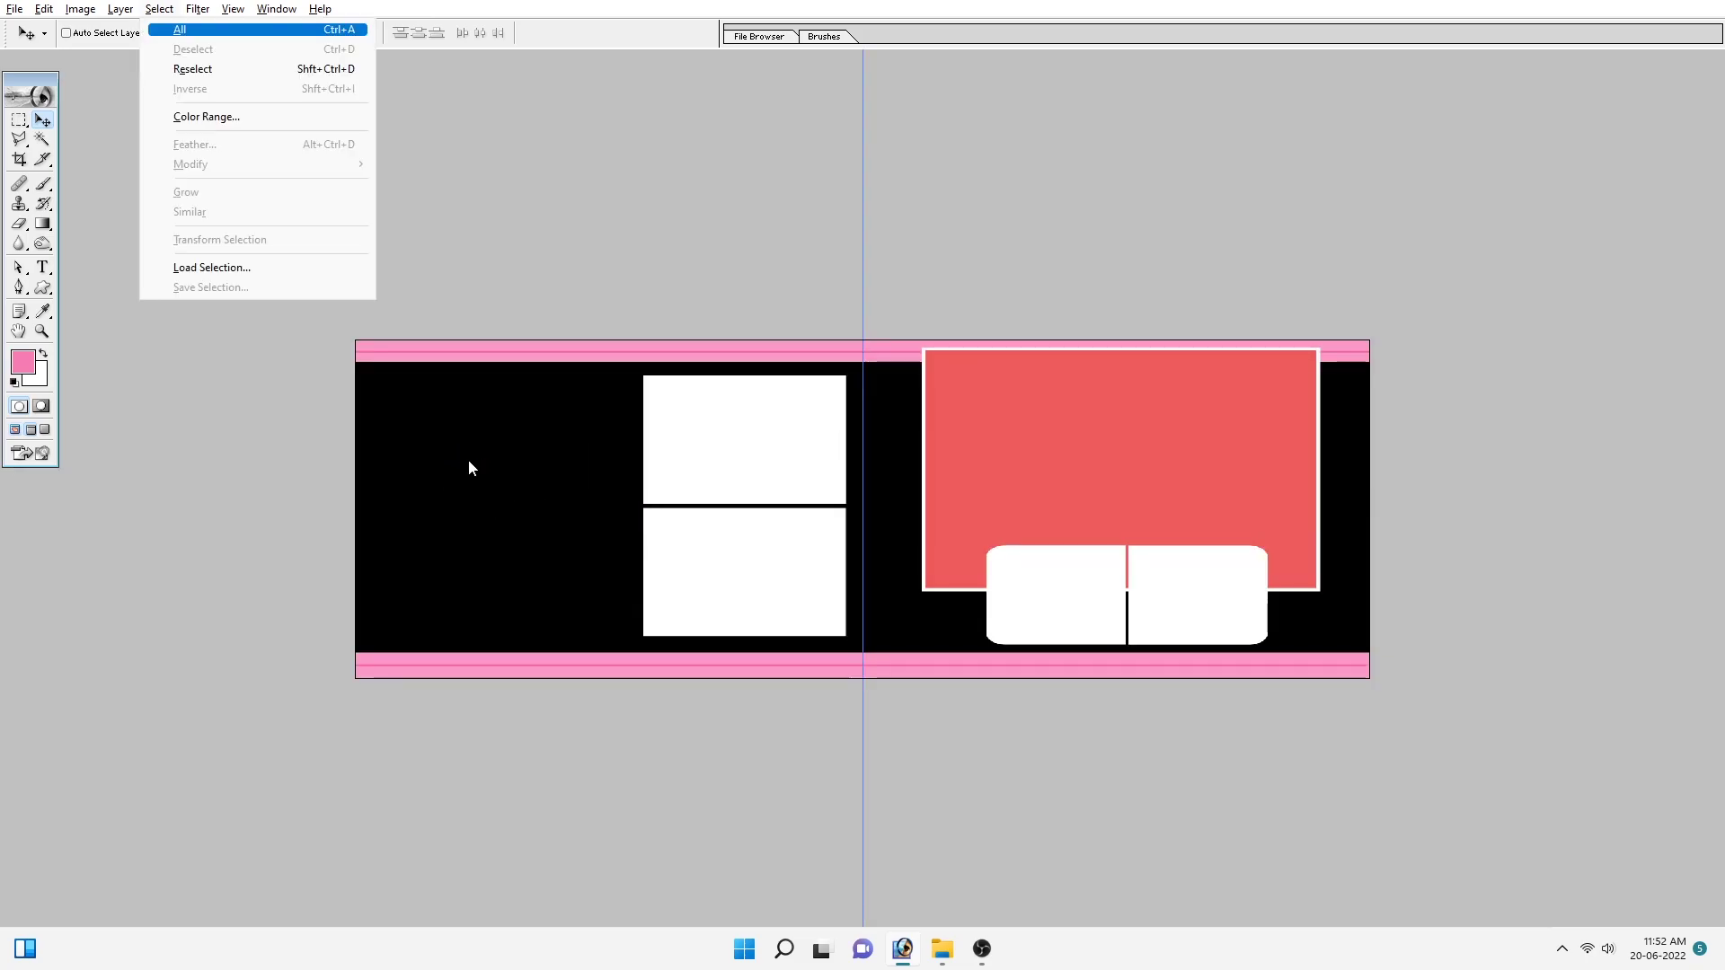
pyautogui.press('Return')
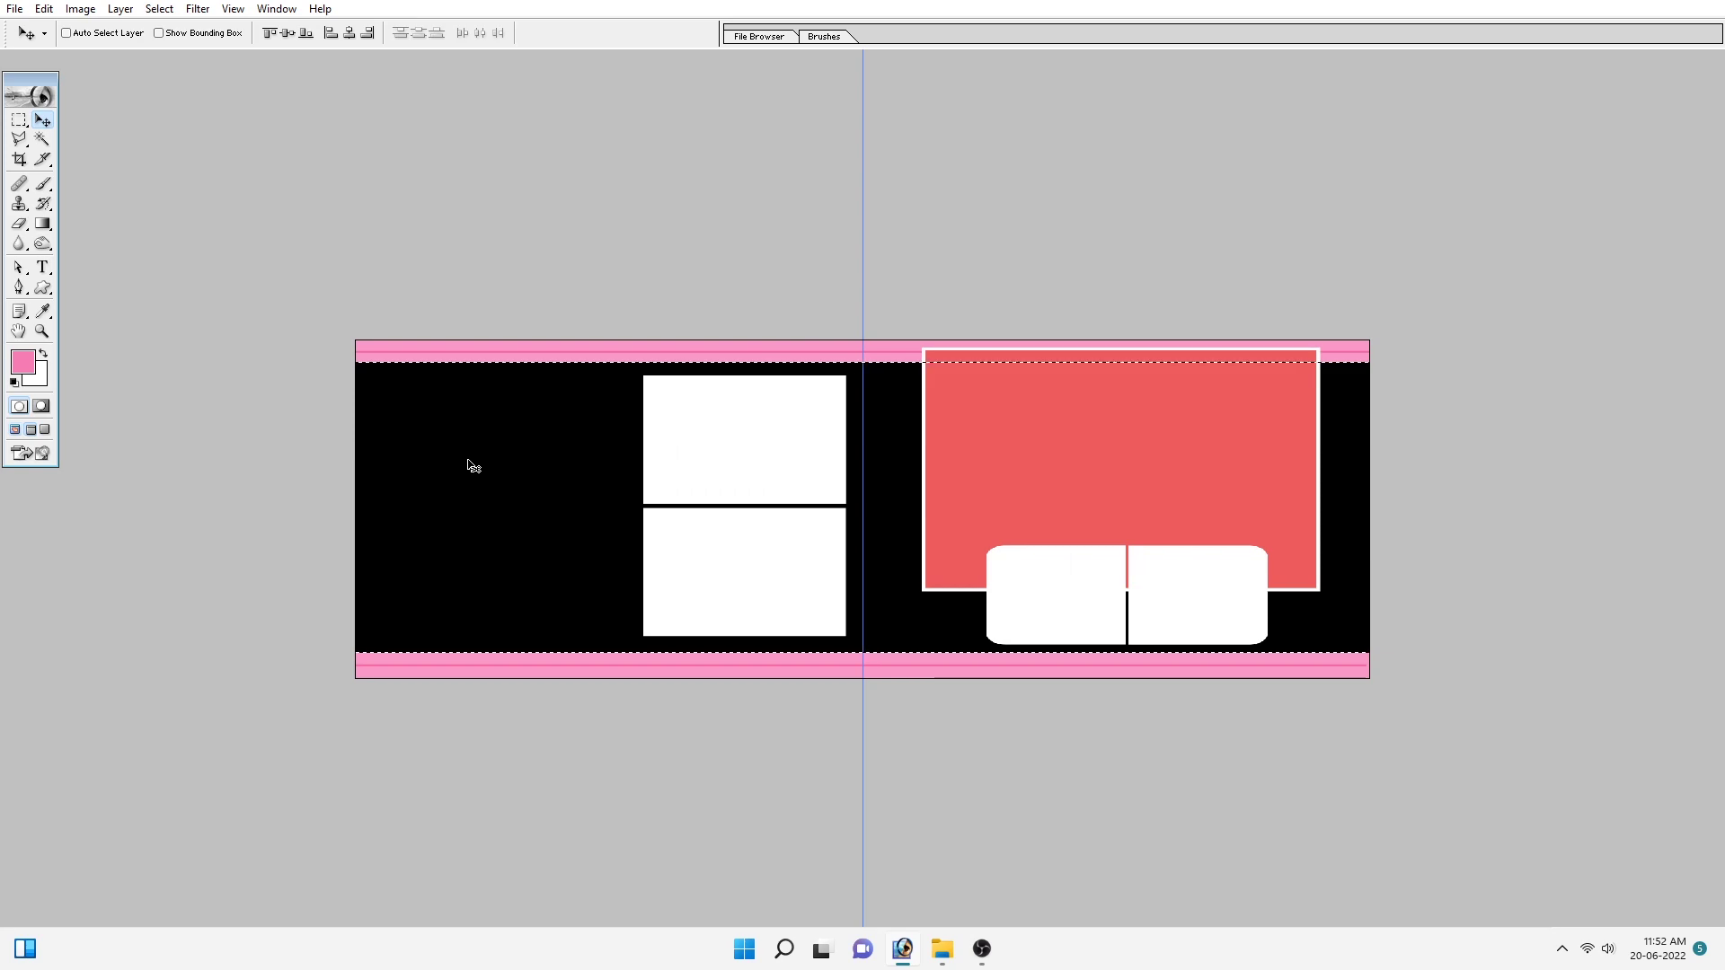
pyautogui.hotkey('ctrl', 'shift', 'v')
pyautogui.hotkey('ctrl', 't')
pyautogui.moveTo(1226, 339)
pyautogui.mouseDown()
pyautogui.moveTo(741, 345)
pyautogui.moveTo(640, 427)
pyautogui.mouseUp()
pyautogui.press('Return')
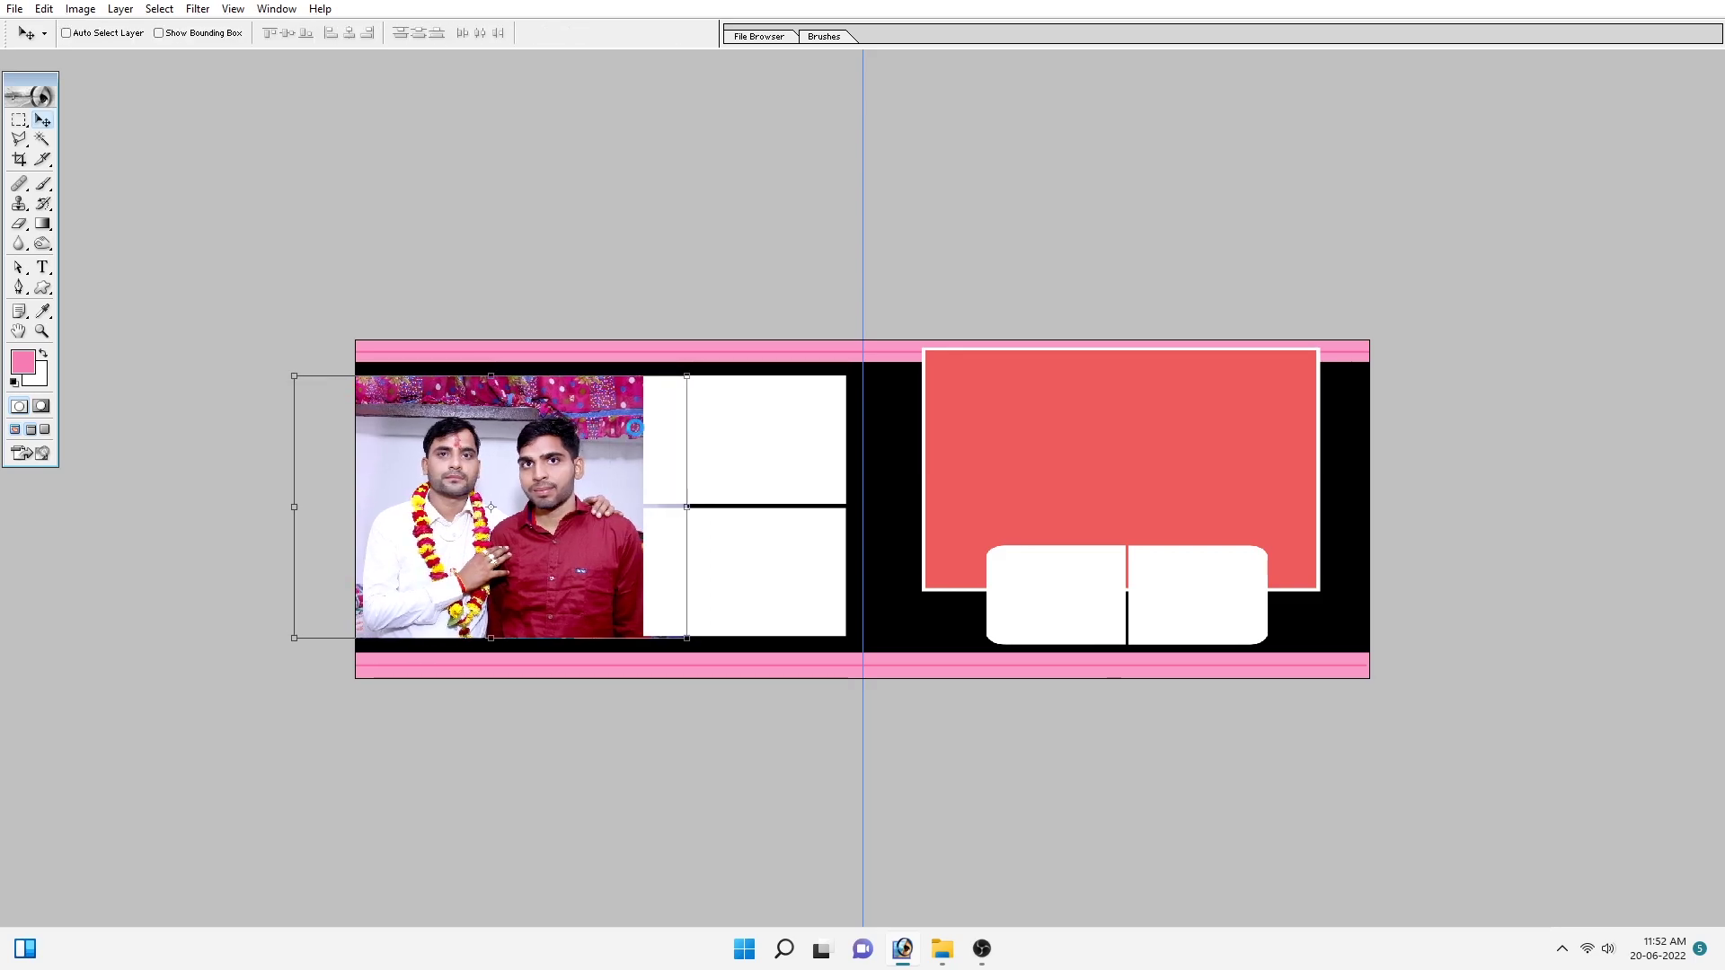
pyautogui.press('m')
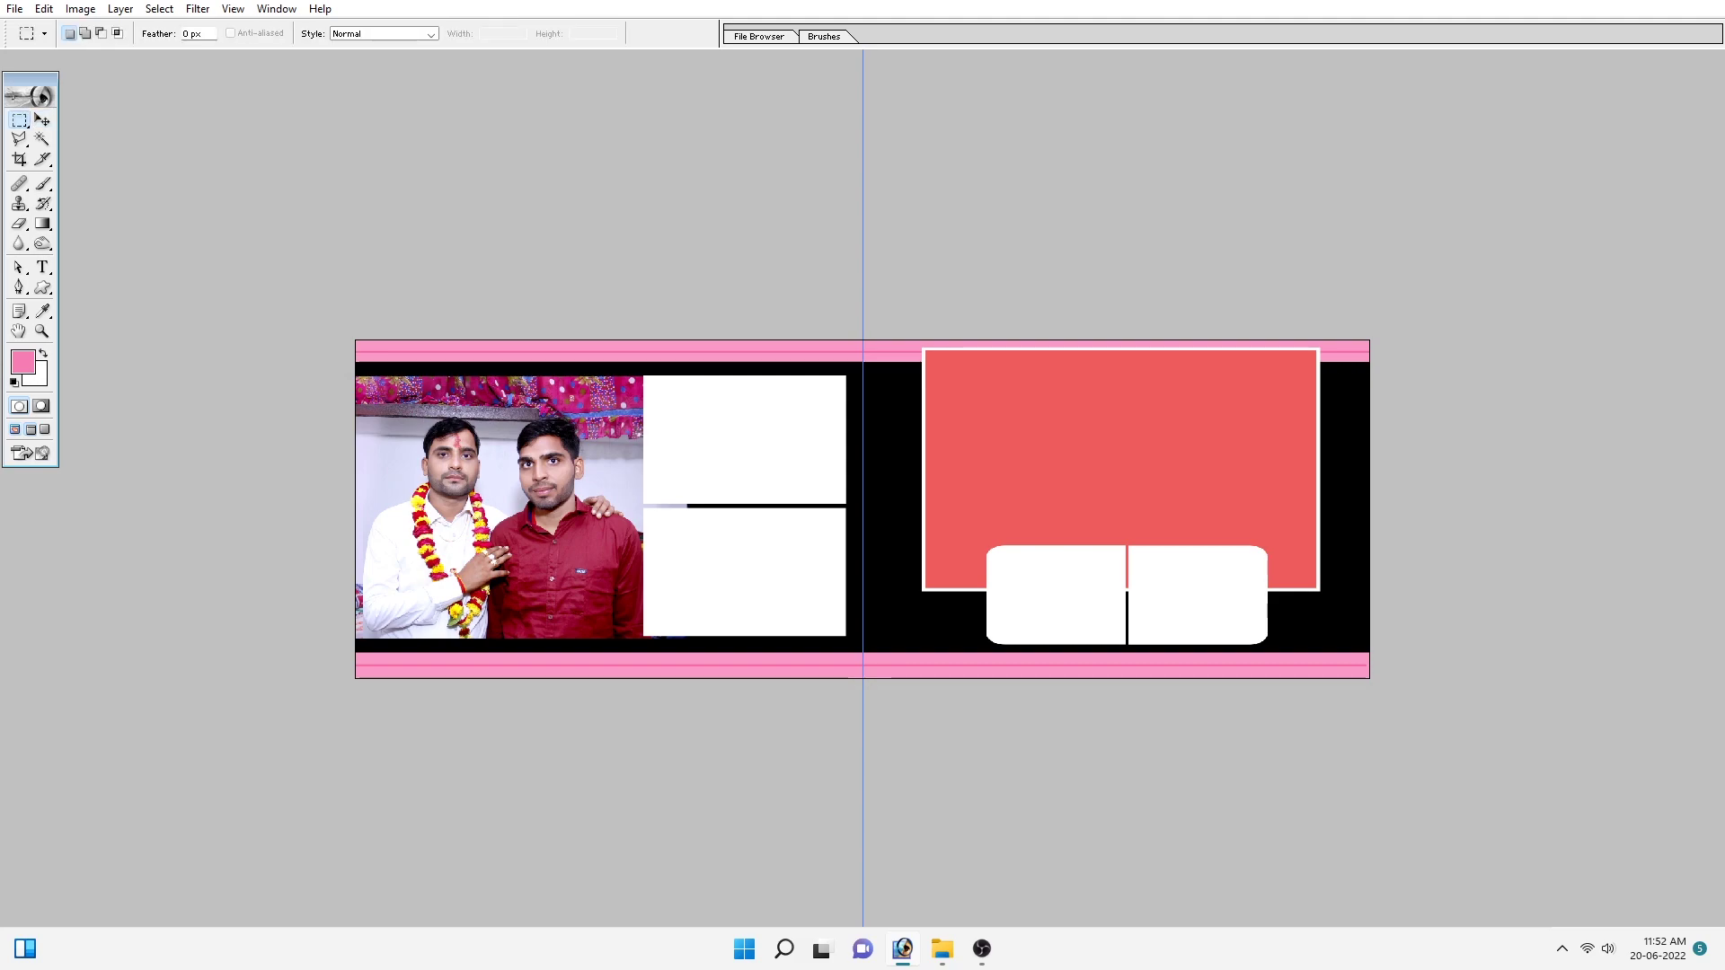
# Step: Nudge the photo up and darken its edges using a 1 px feathered inverse selection
pyautogui.press('v')
pyautogui.moveTo(441, 438); pyautogui.dragTo(441, 435)
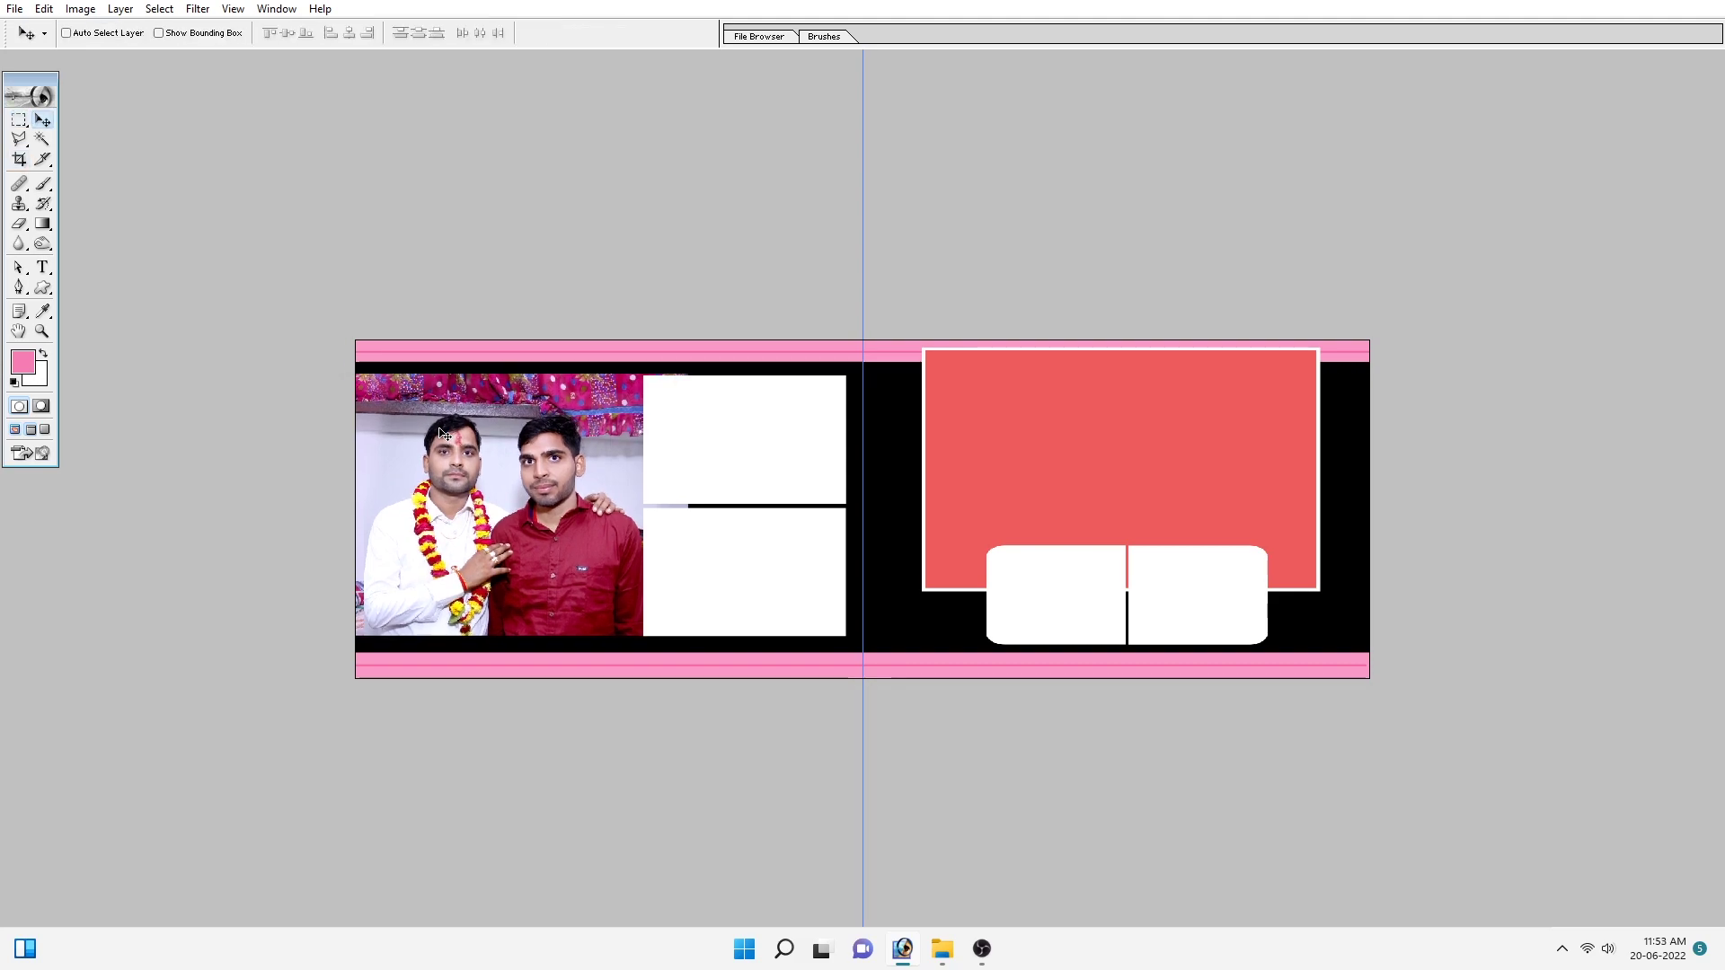
pyautogui.press('m')
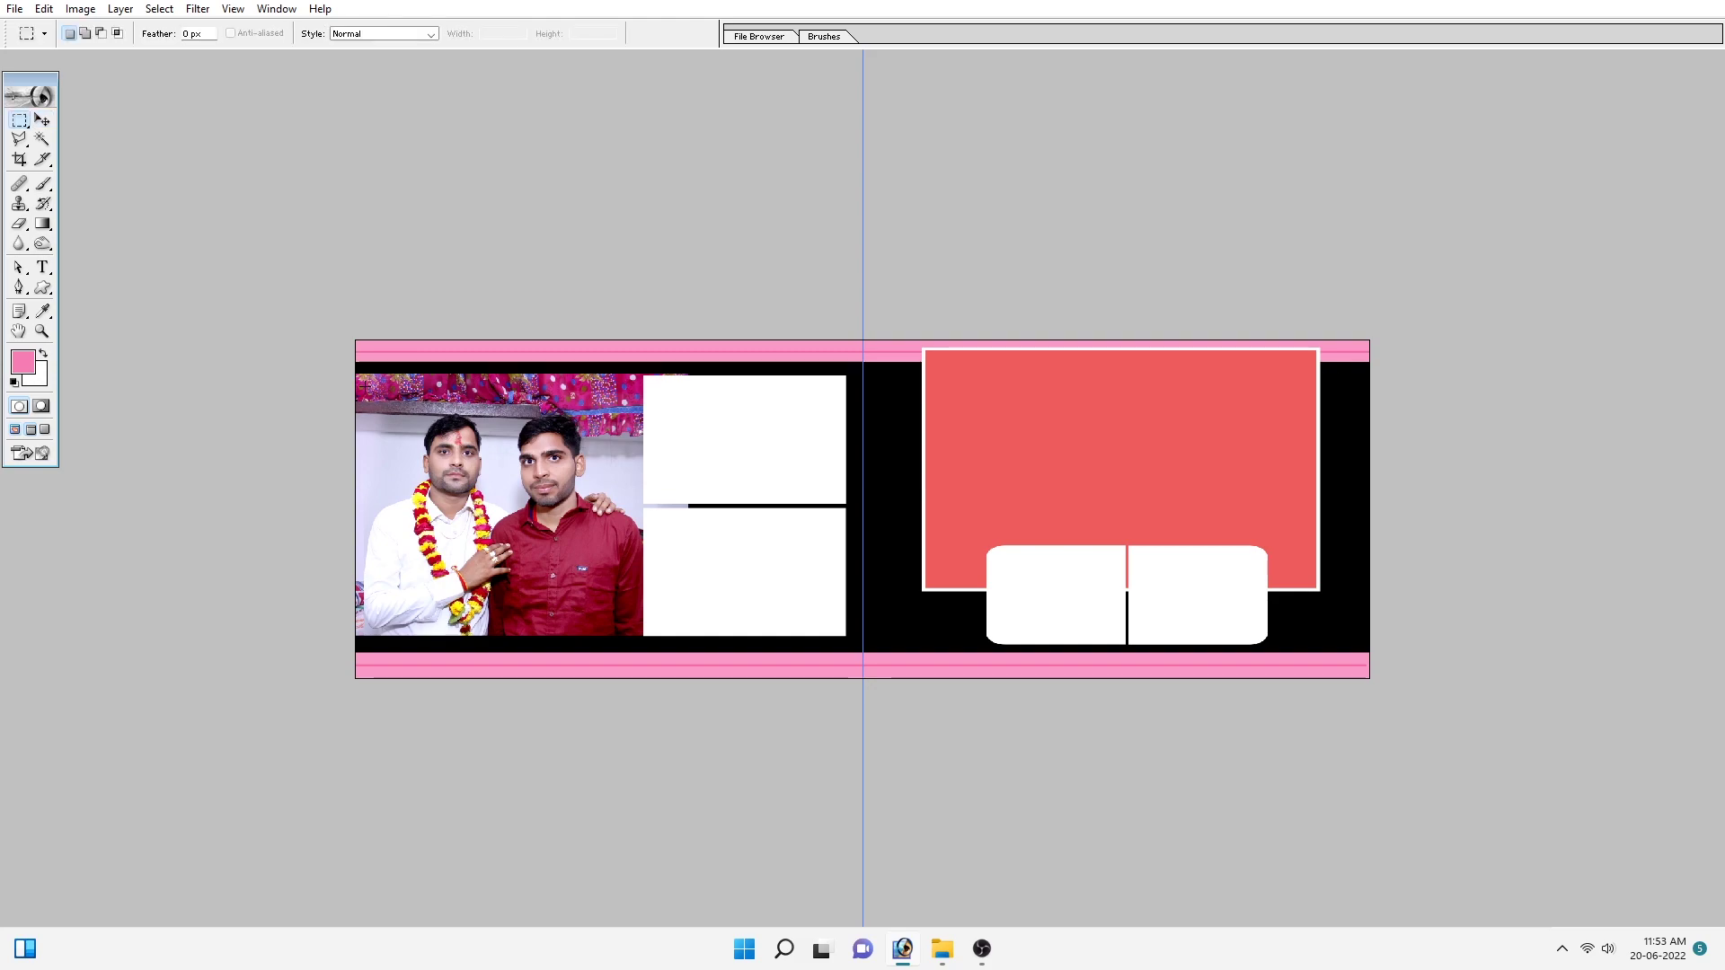
pyautogui.moveTo(466, 524); pyautogui.dragTo(664, 630)
pyautogui.hotkey('ctrl', 'alt', 'd')
pyautogui.write('198')
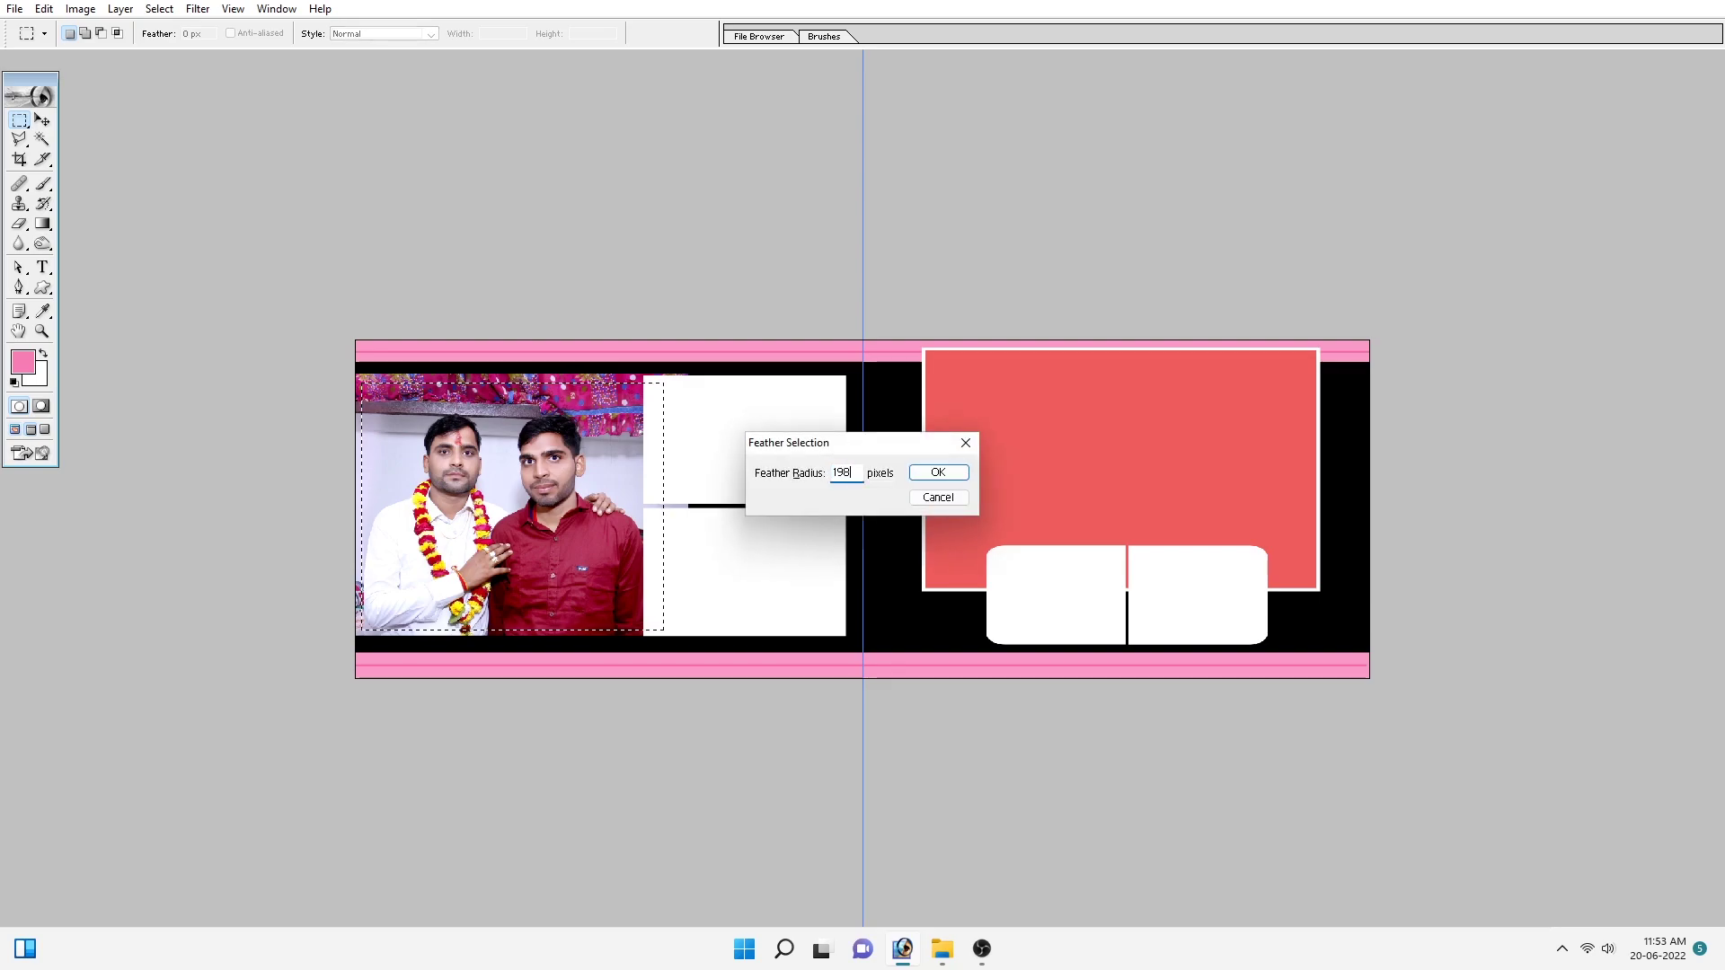
pyautogui.press('Return')
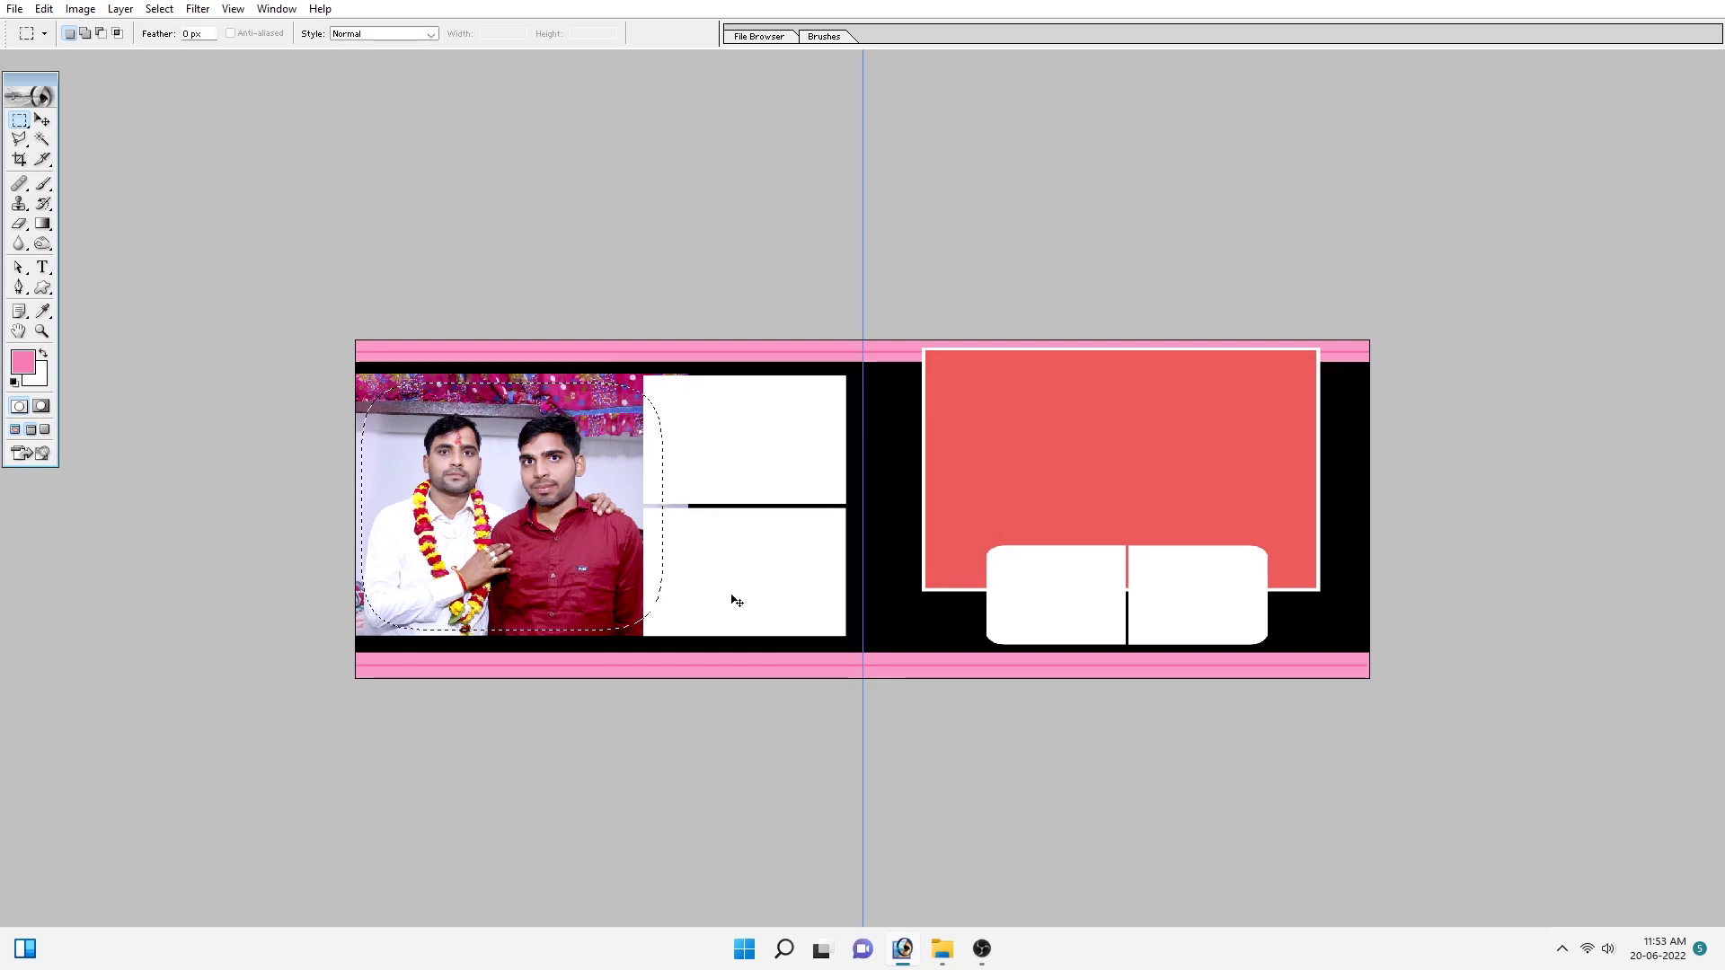
pyautogui.hotkey('ctrl', 'shift', 'i')
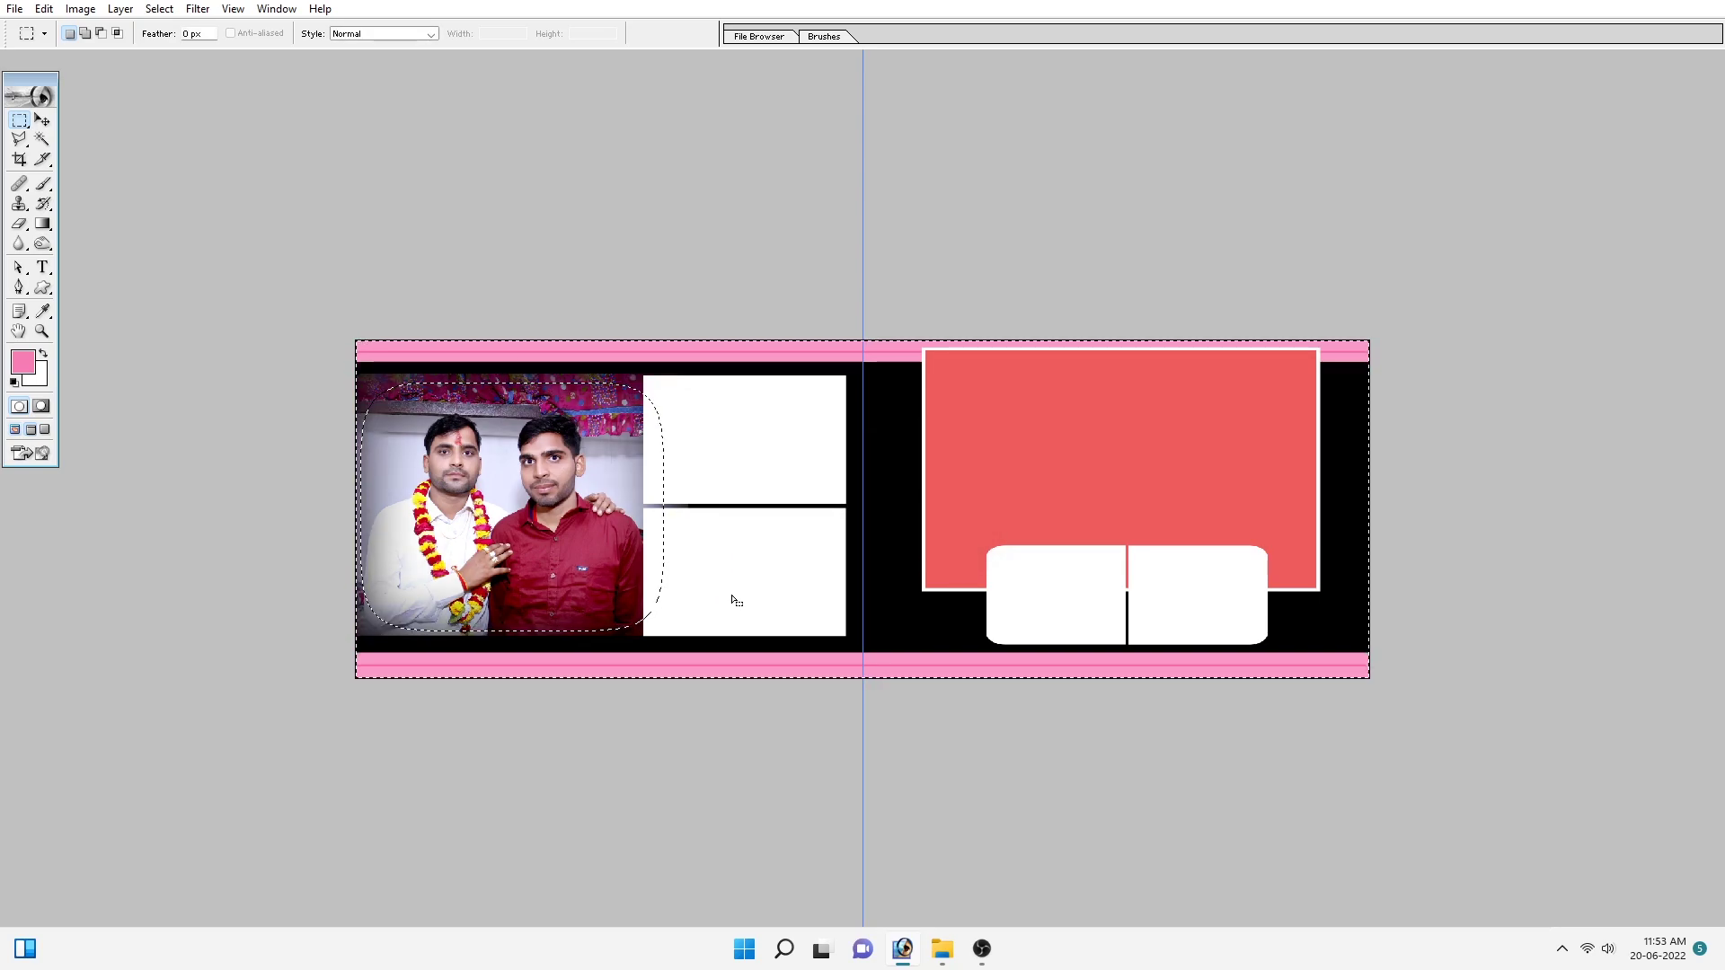
pyautogui.hotkey('ctrl', 'd')
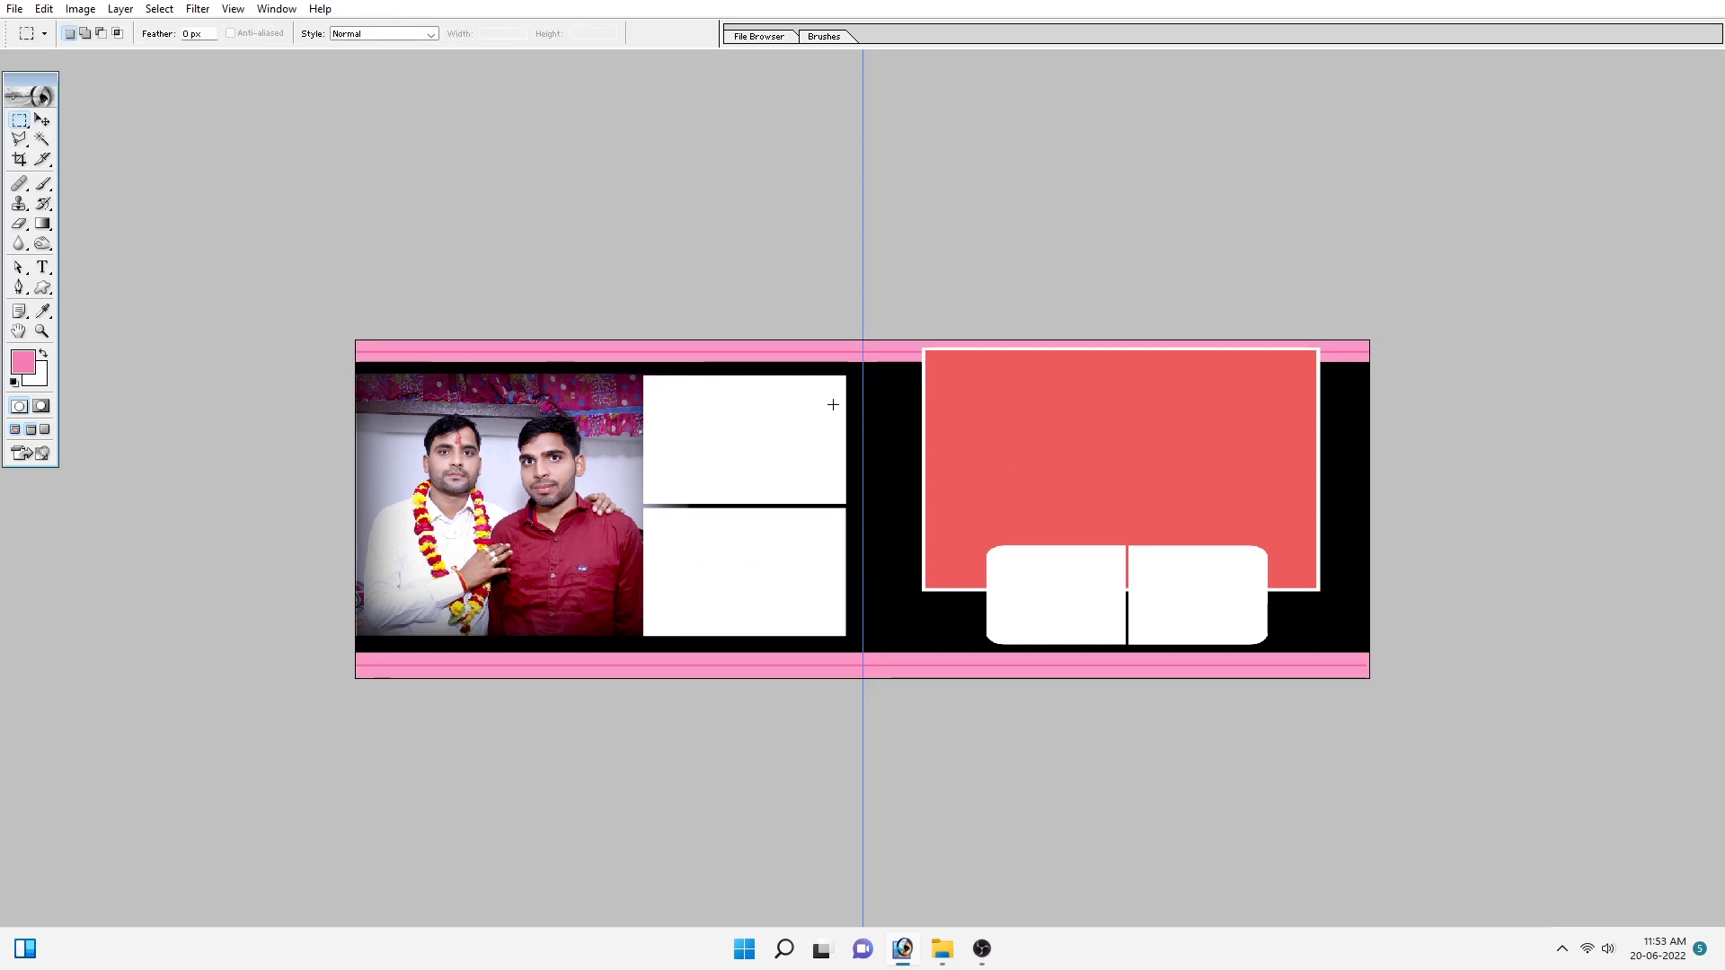
pyautogui.hotkey('ctrl', 'shift', 'd')
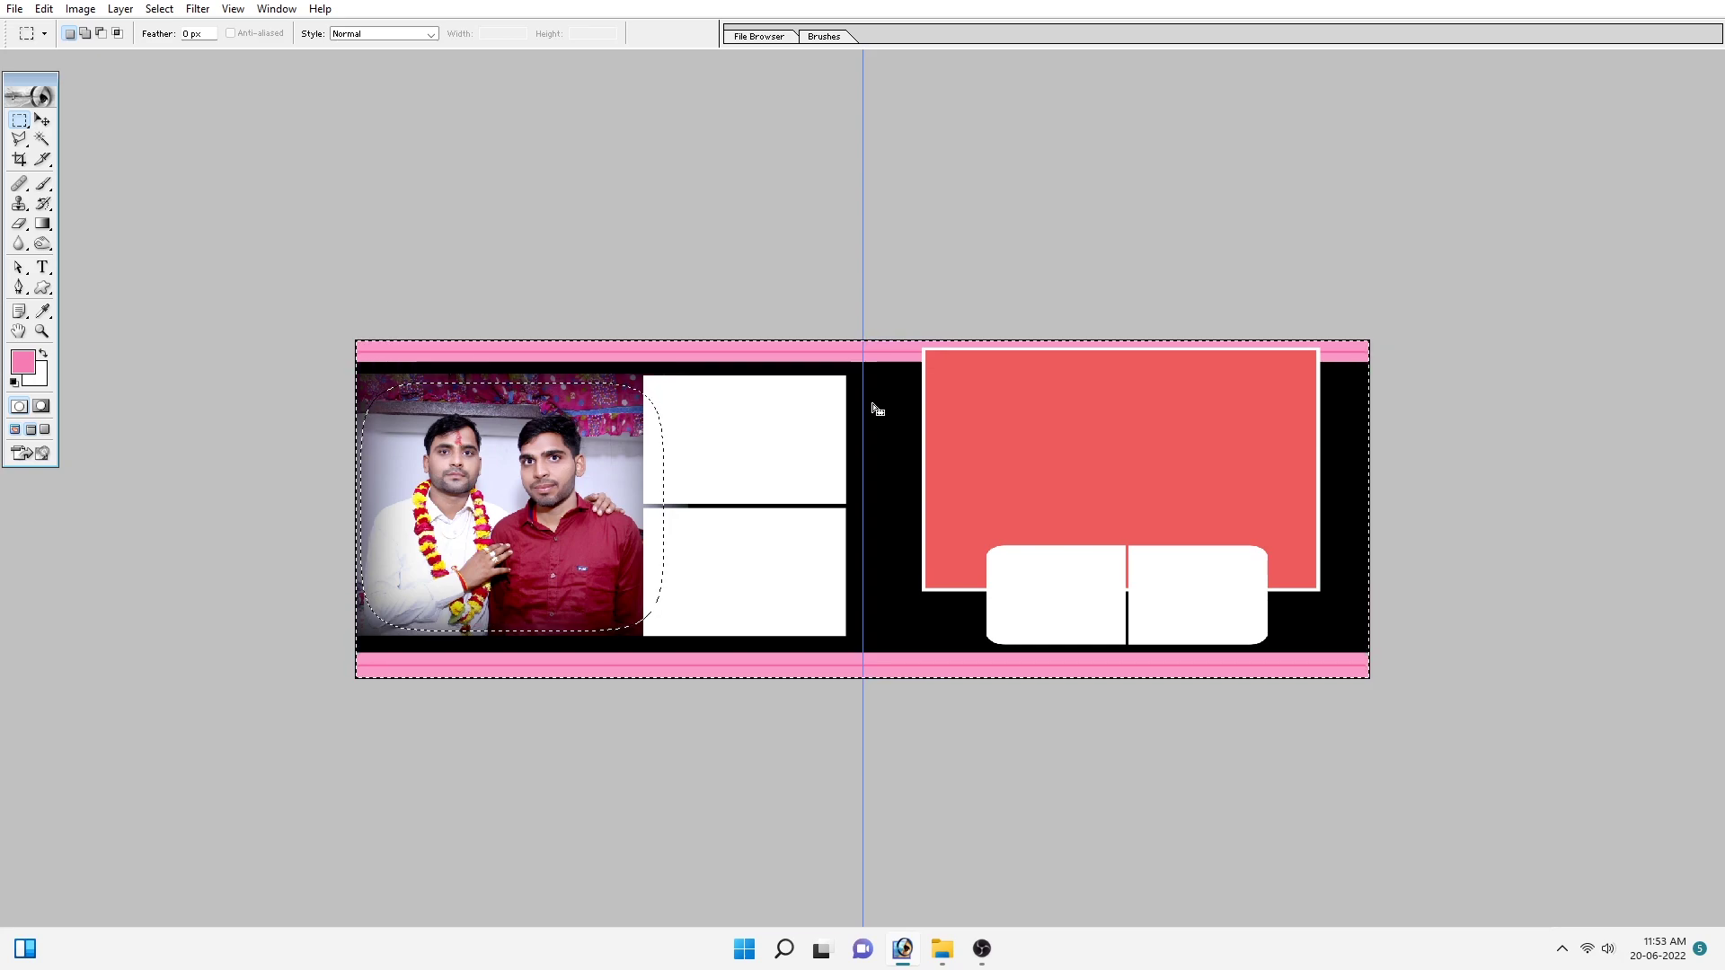
pyautogui.press('Delete')
pyautogui.hotkey('ctrl', 'd')
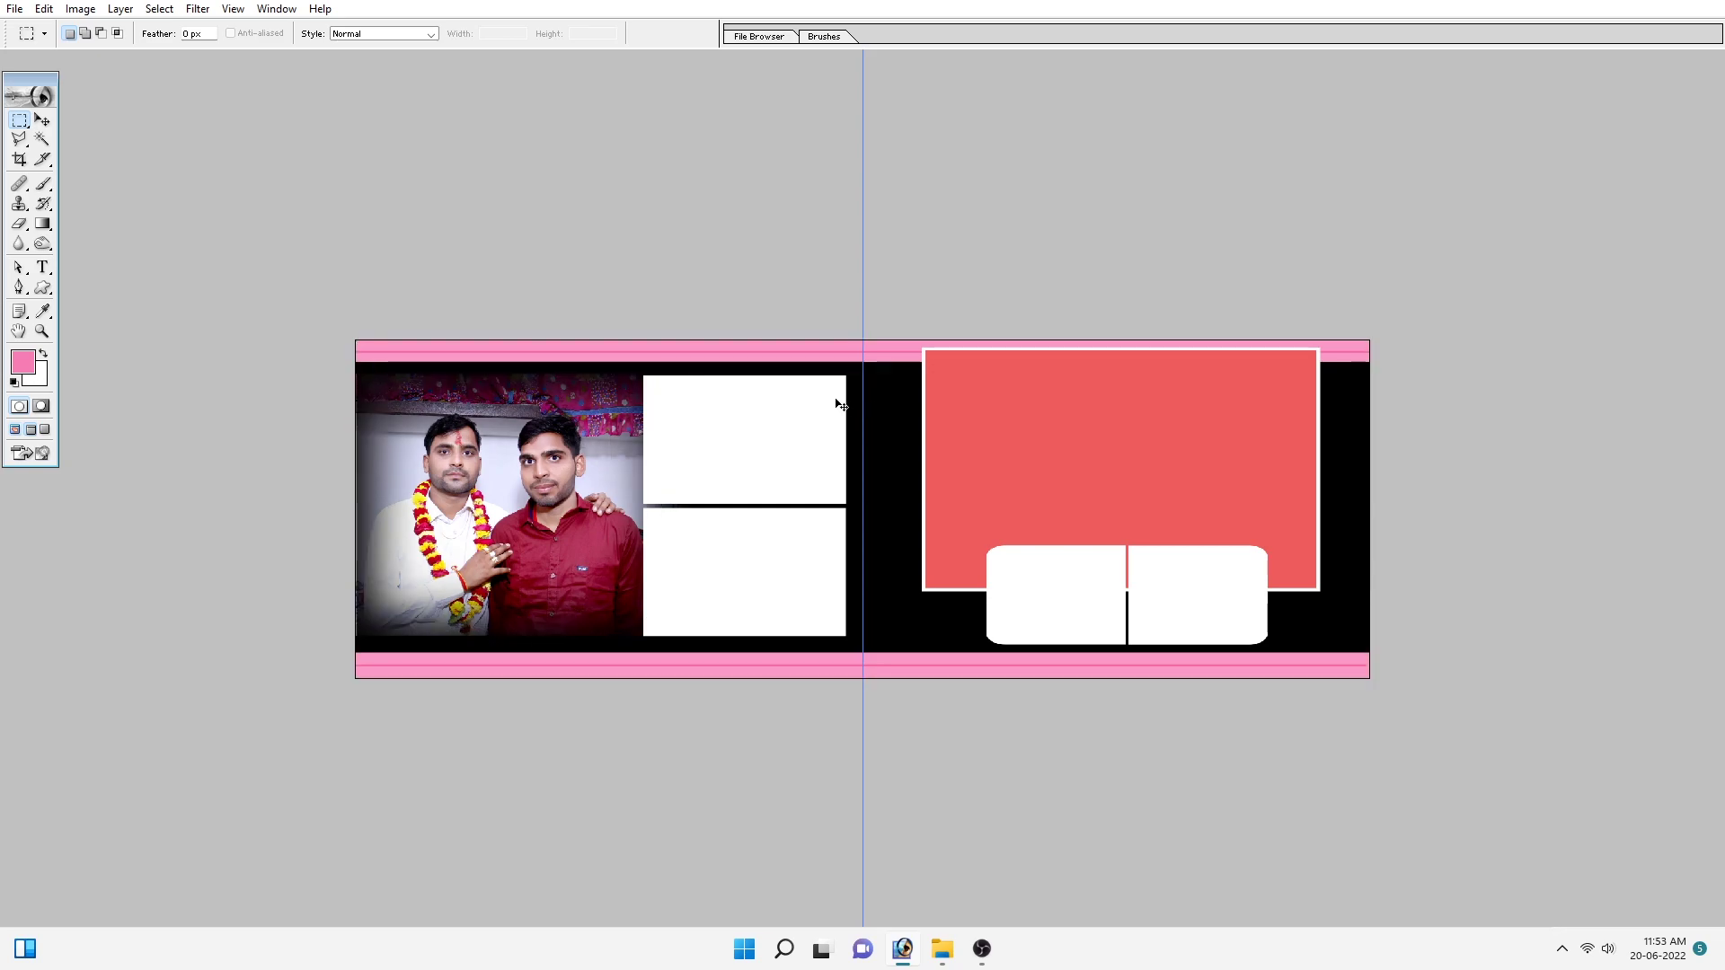
# Step: Enlarge the photo to about 107% to fill the band's height
pyautogui.hotkey('ctrl', 't')
pyautogui.moveTo(682, 370); pyautogui.dragTo(703, 369)
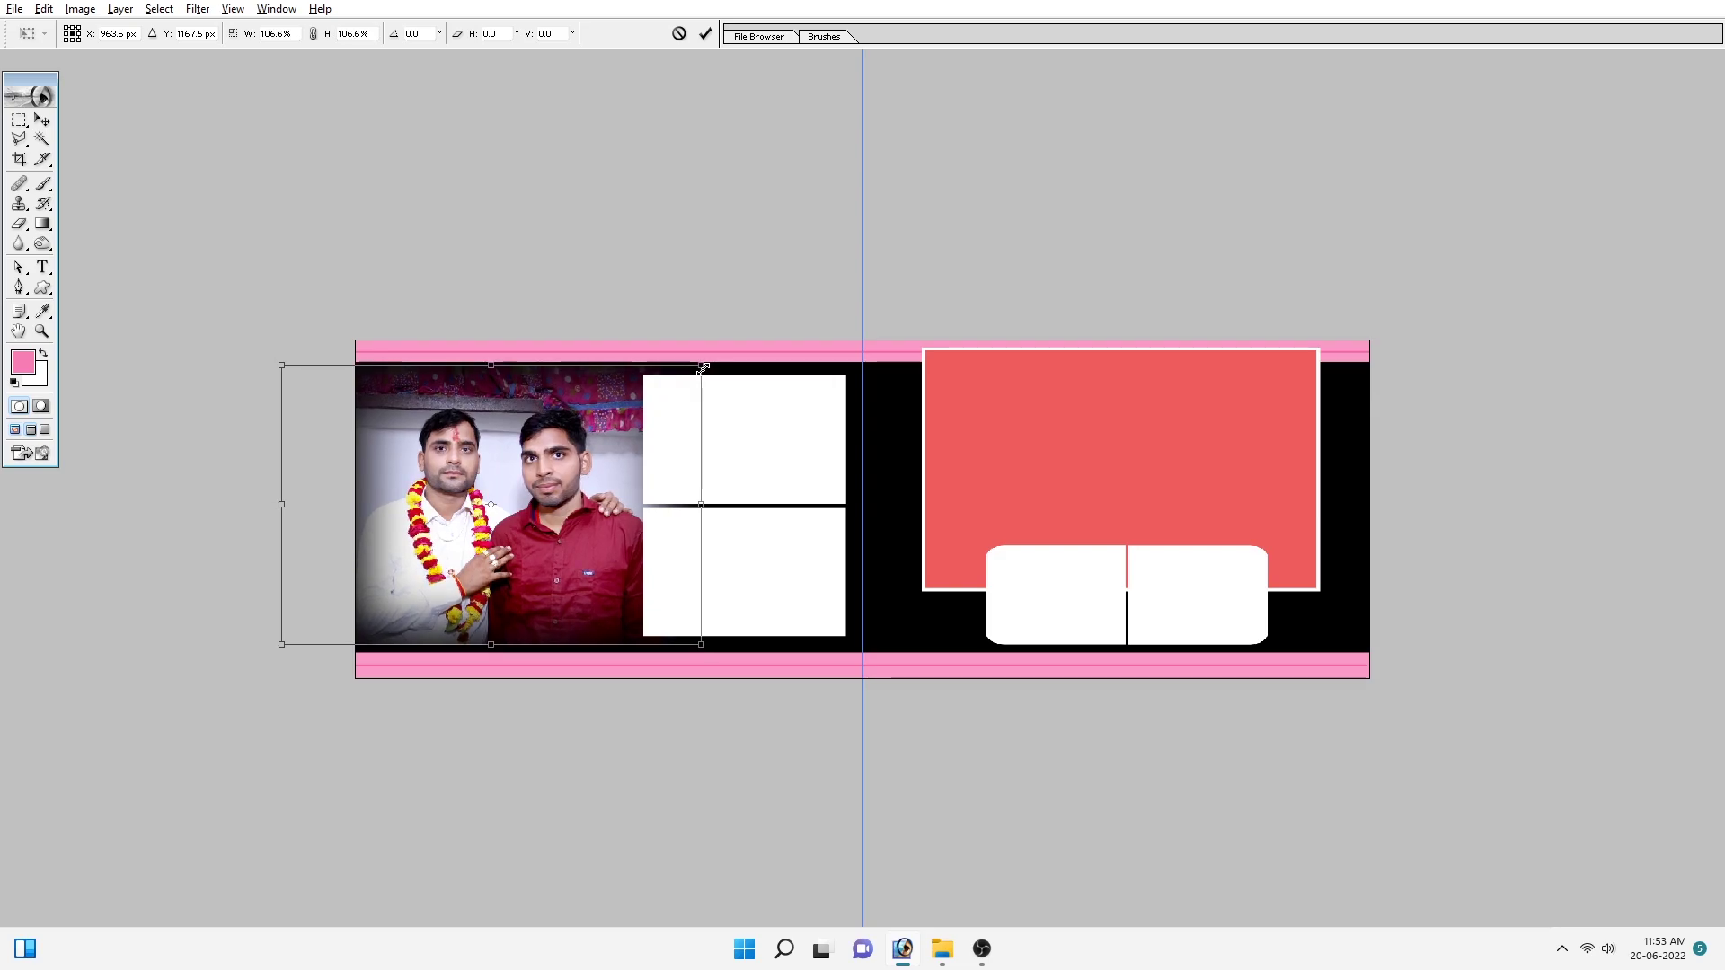
pyautogui.press('Return')
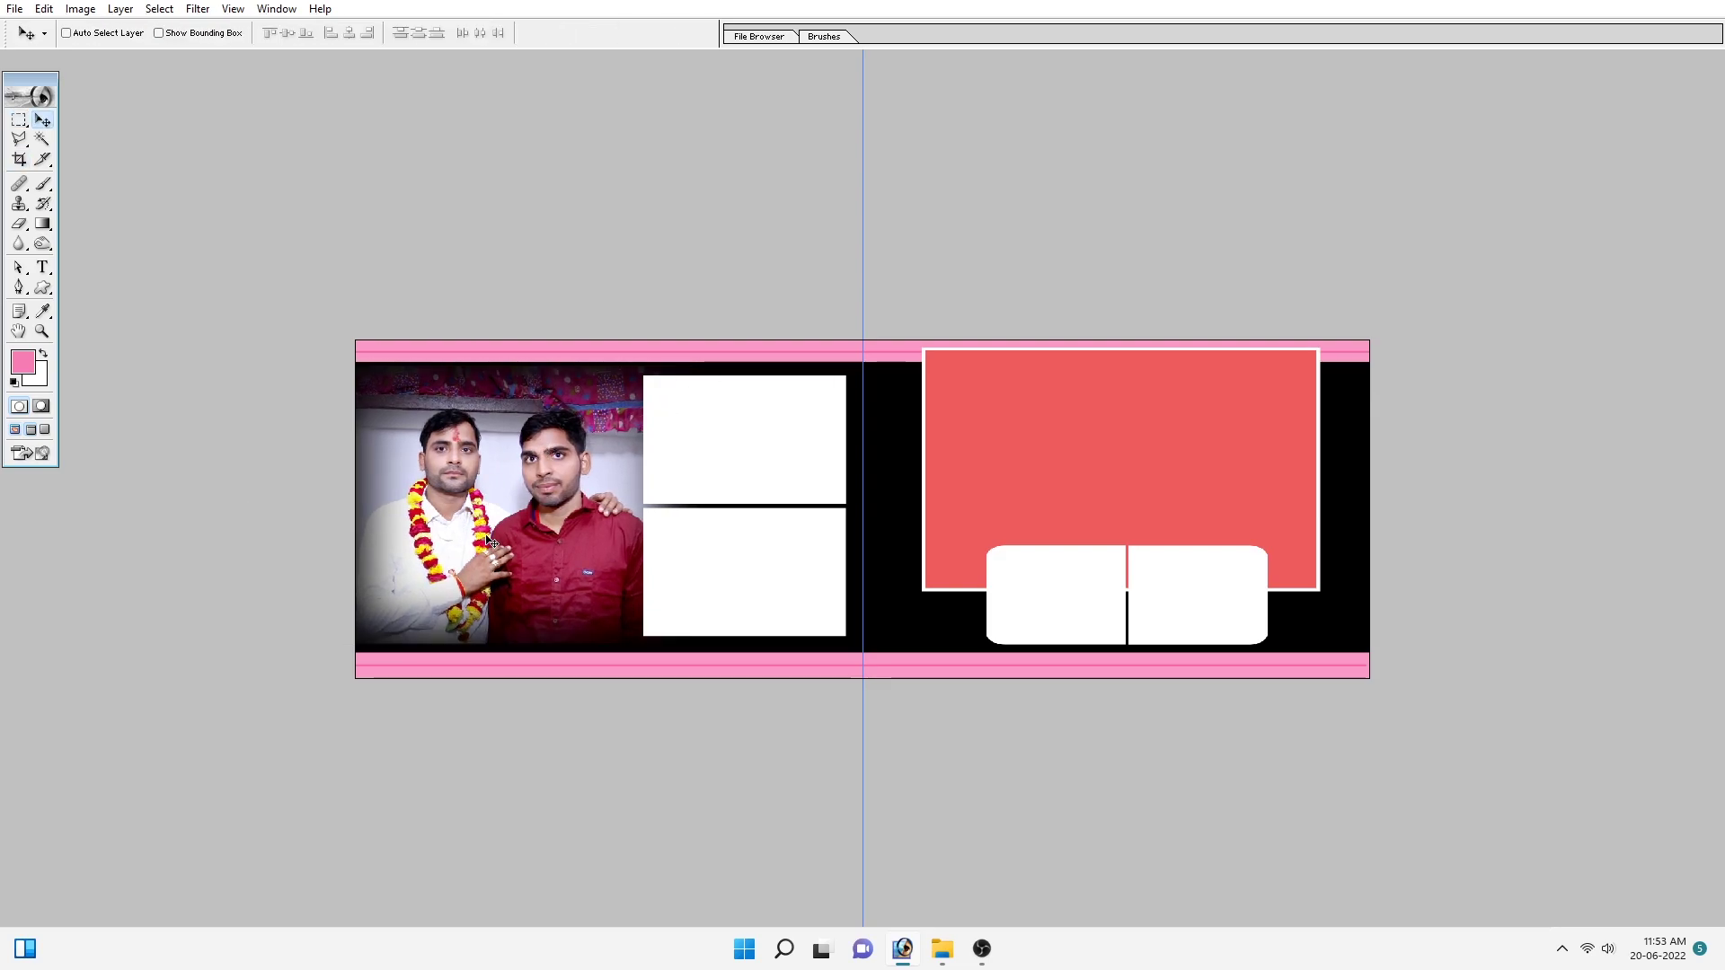
# Step: Merge the portrait photo layer down, applying its layer mask
pyautogui.hotkey('ctrl', '+')
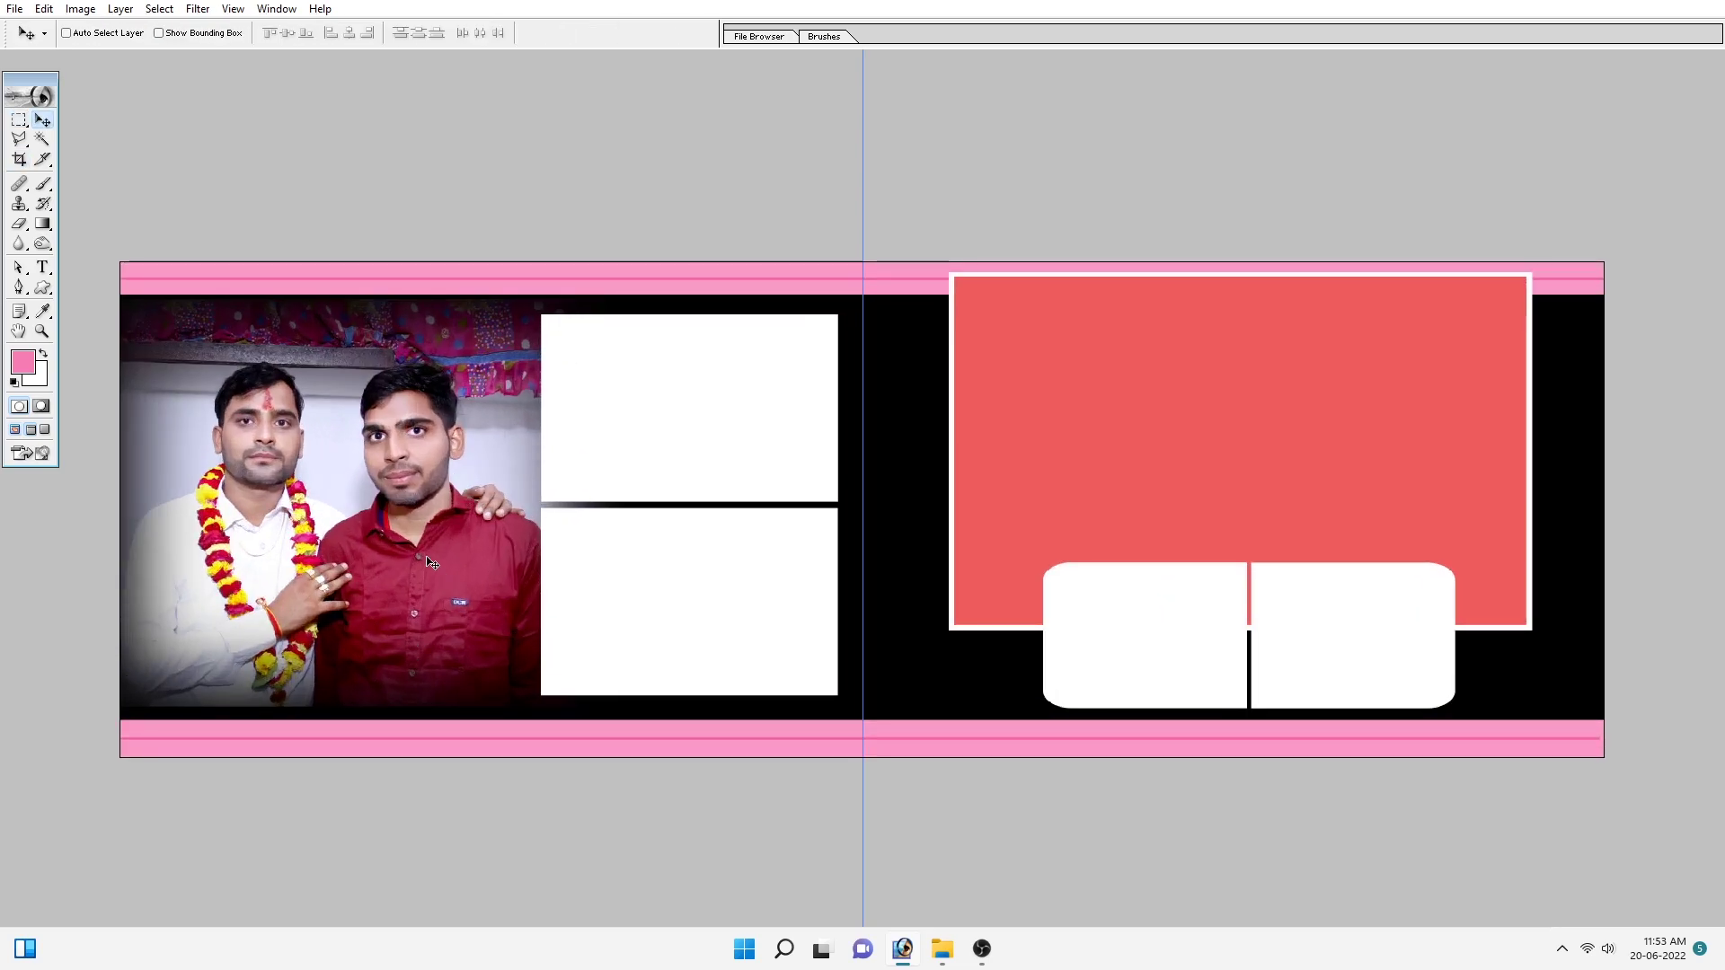
pyautogui.rightClick(374, 500)
pyautogui.click(388, 523)
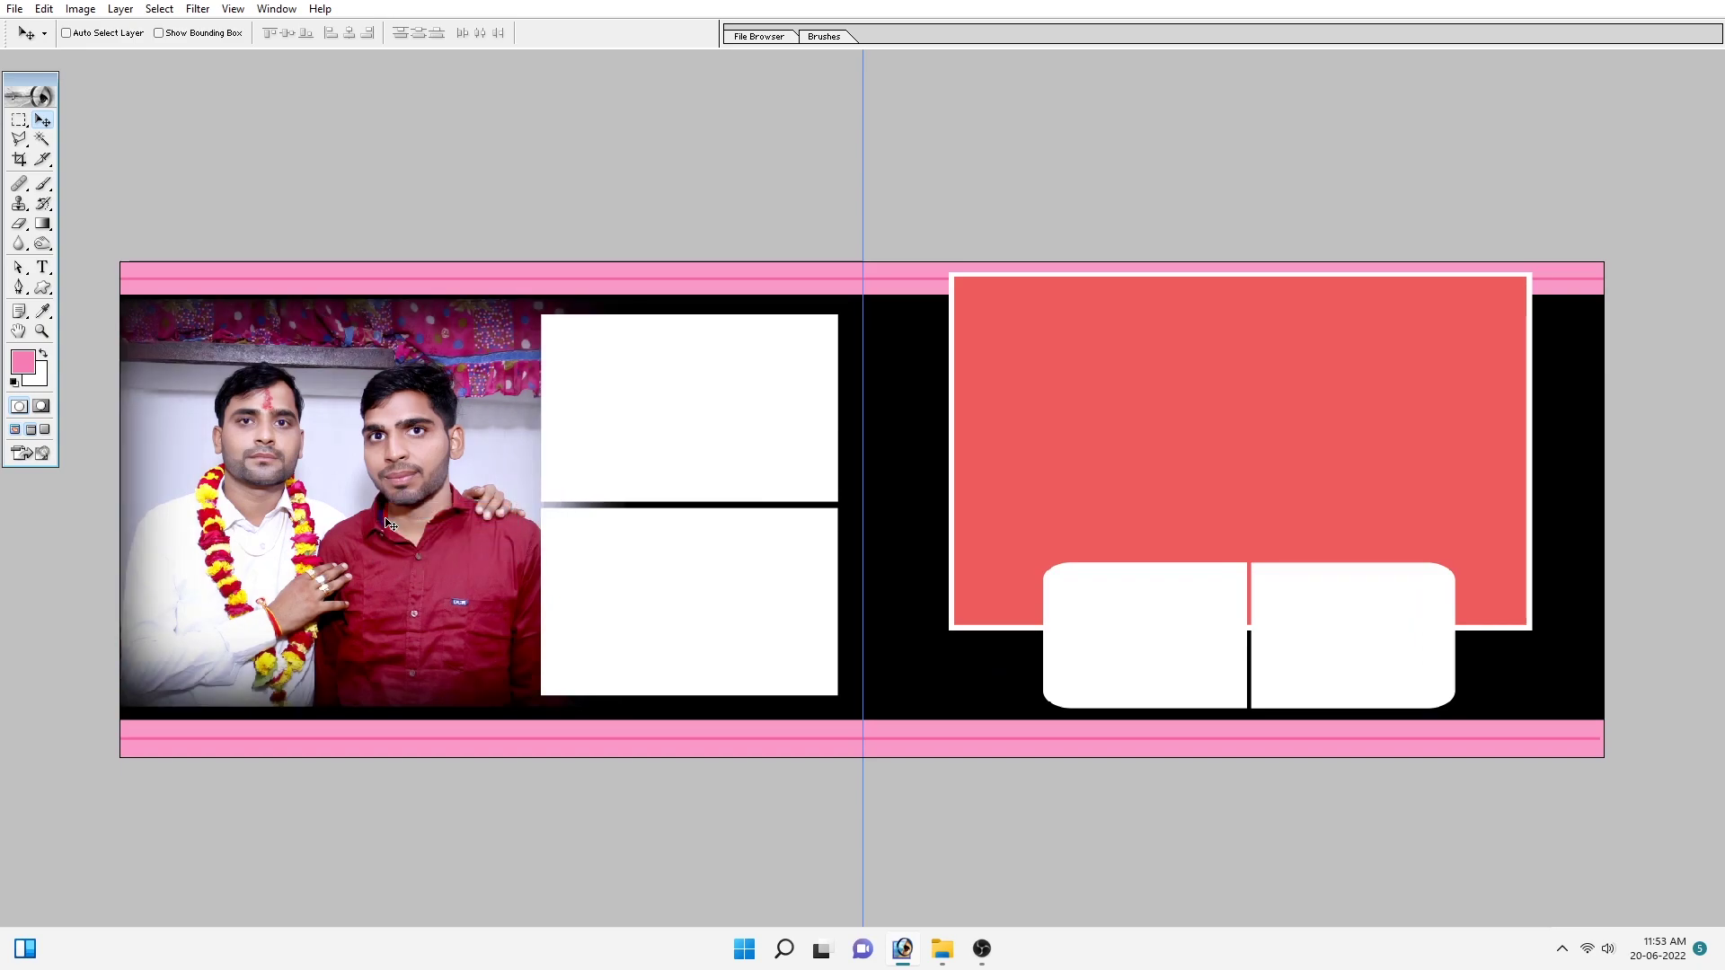
pyautogui.hotkey('ctrl', 'e')
pyautogui.click(358, 474)
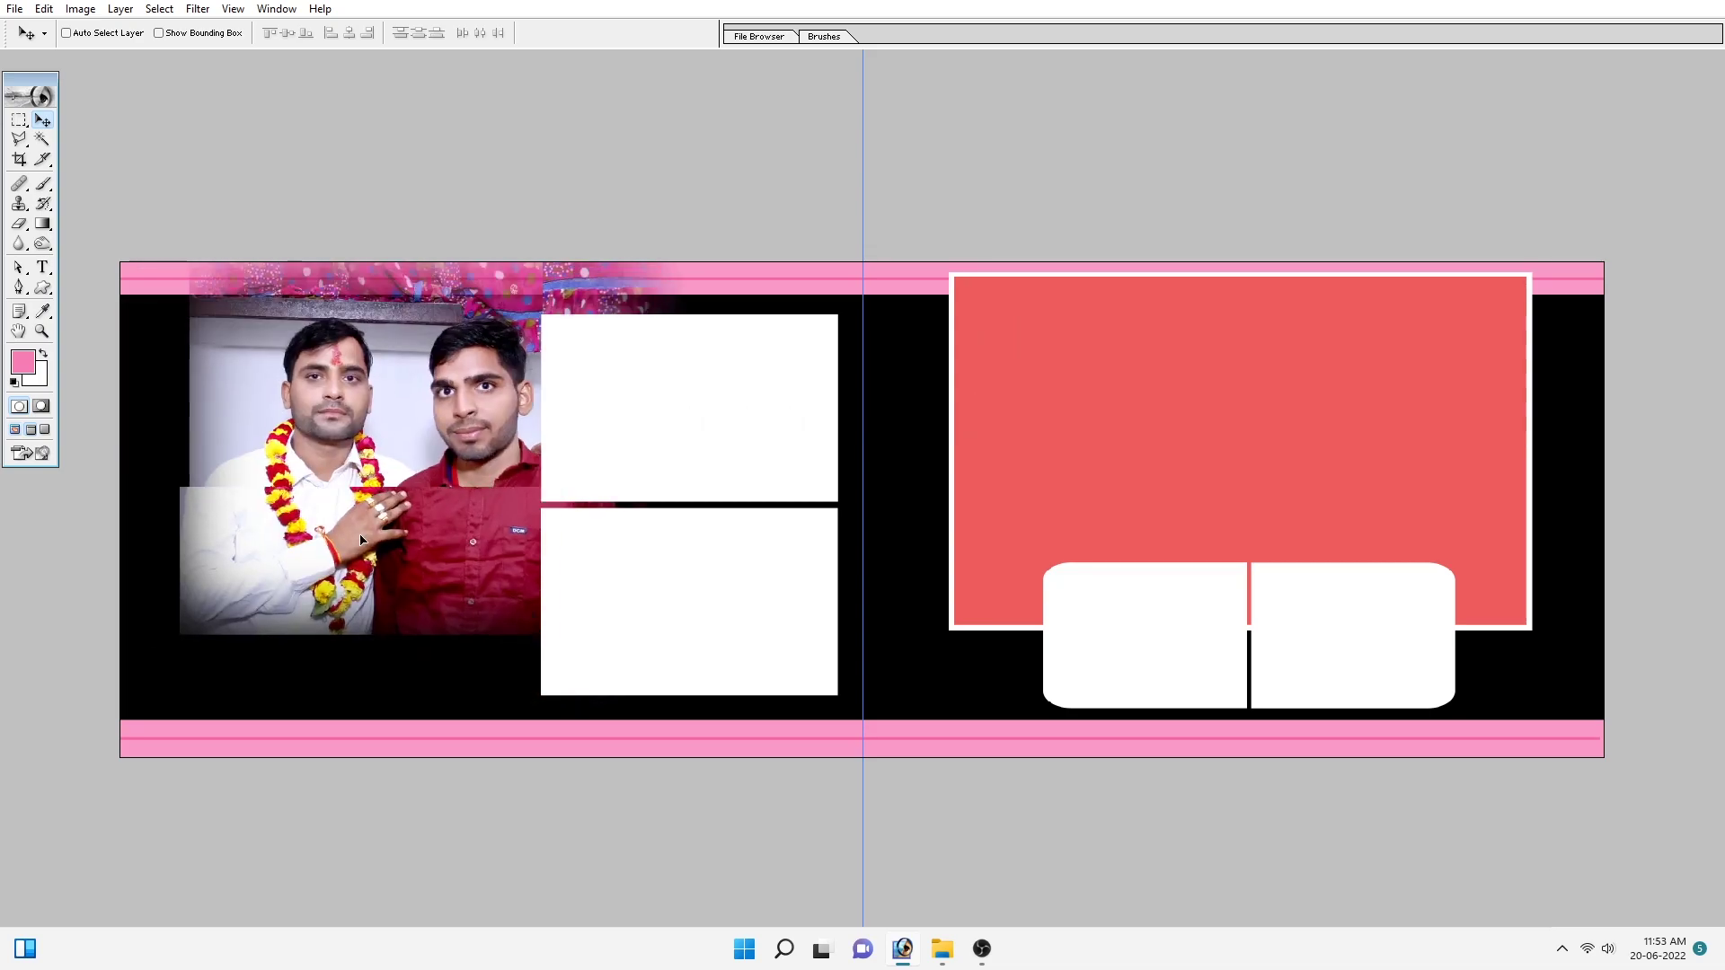
pyautogui.moveTo(377, 485); pyautogui.dragTo(355, 485)
# Step: Set up the Eraser at 100% opacity with a 900 px brush
pyautogui.press('e')
pyautogui.press('0')
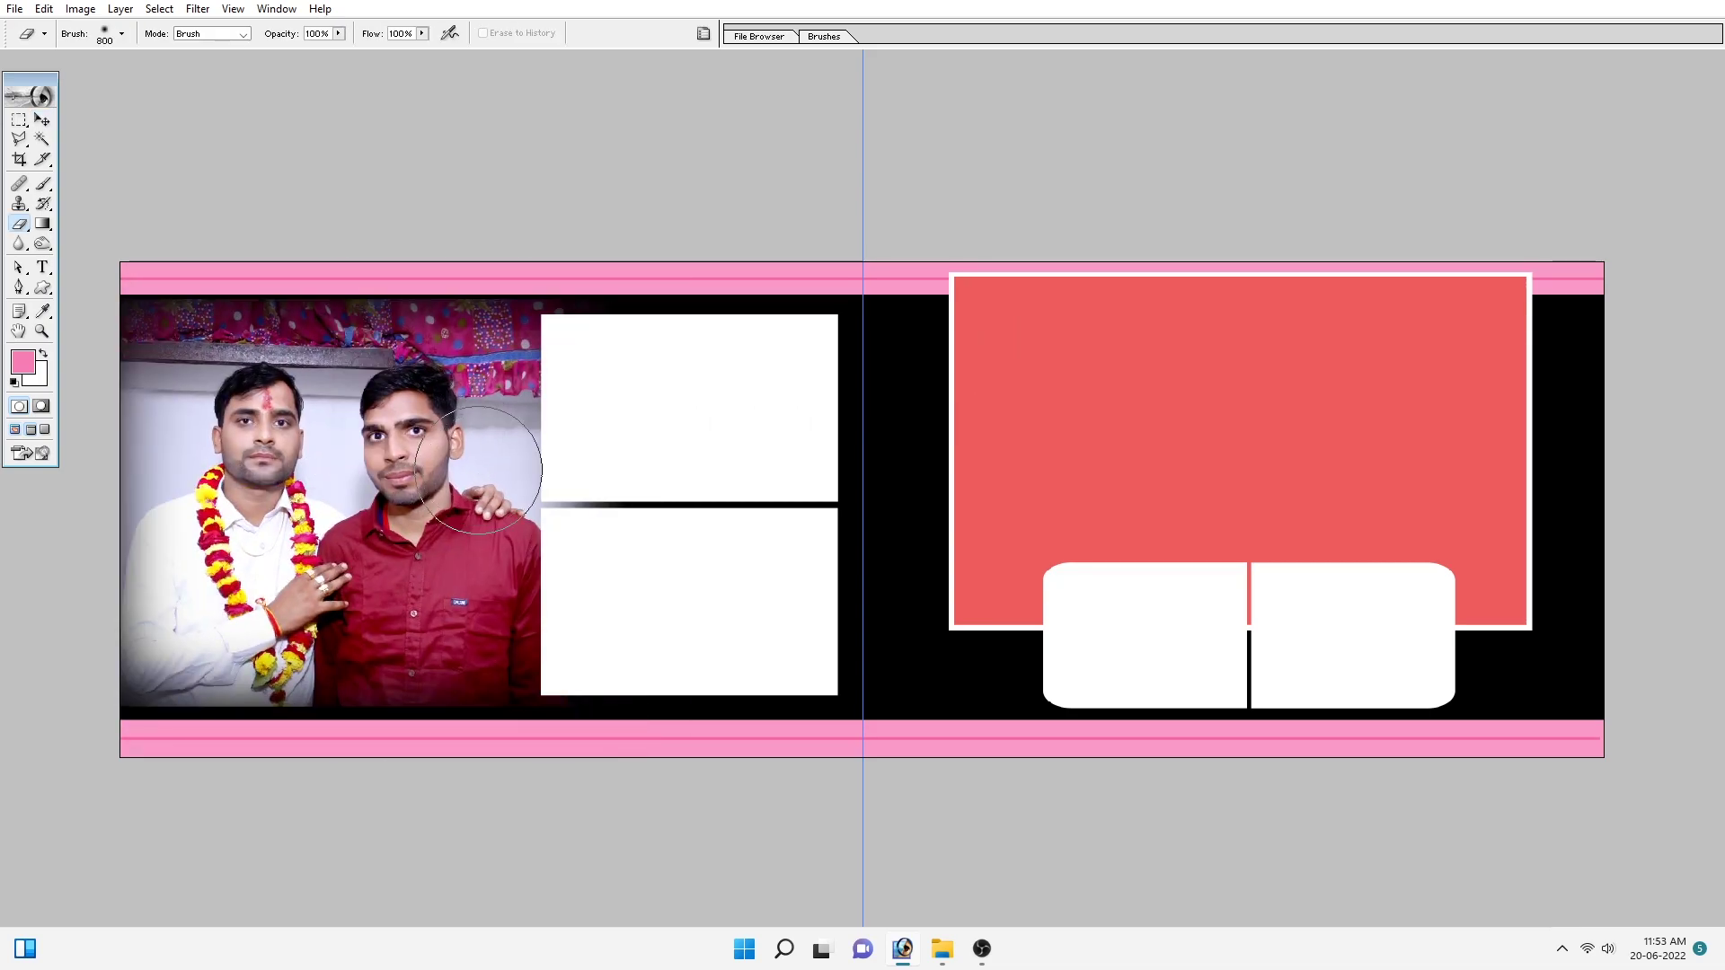
pyautogui.press(']')
pyautogui.press(']')
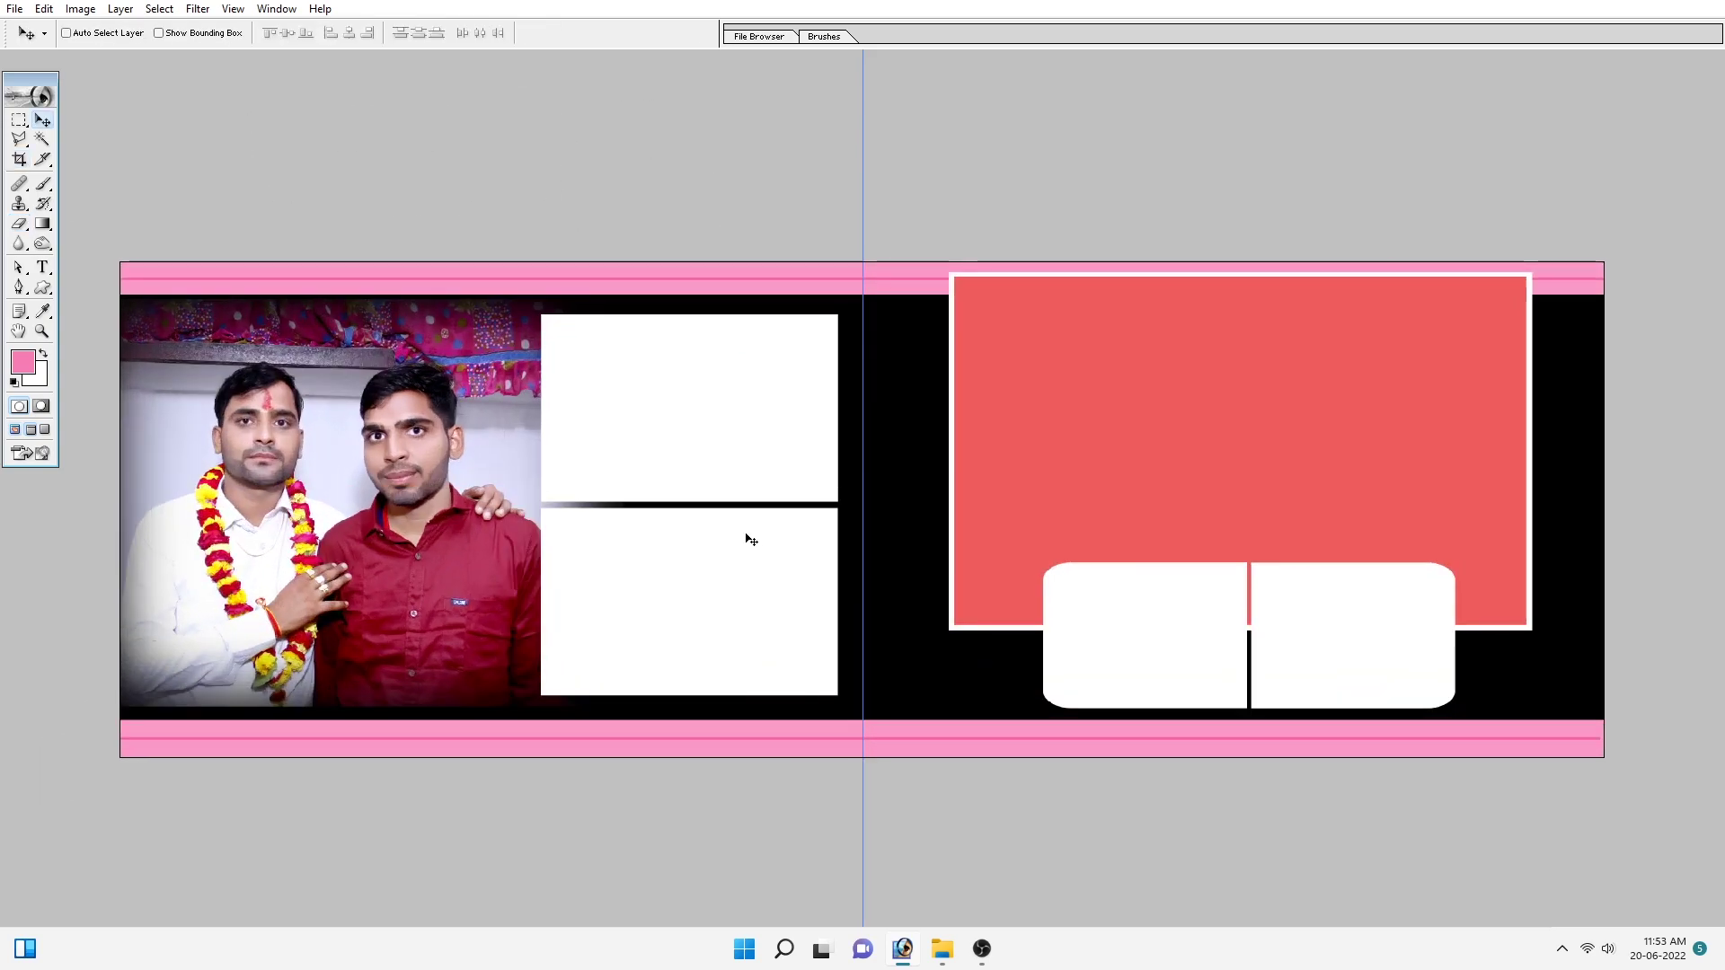
pyautogui.press('e')
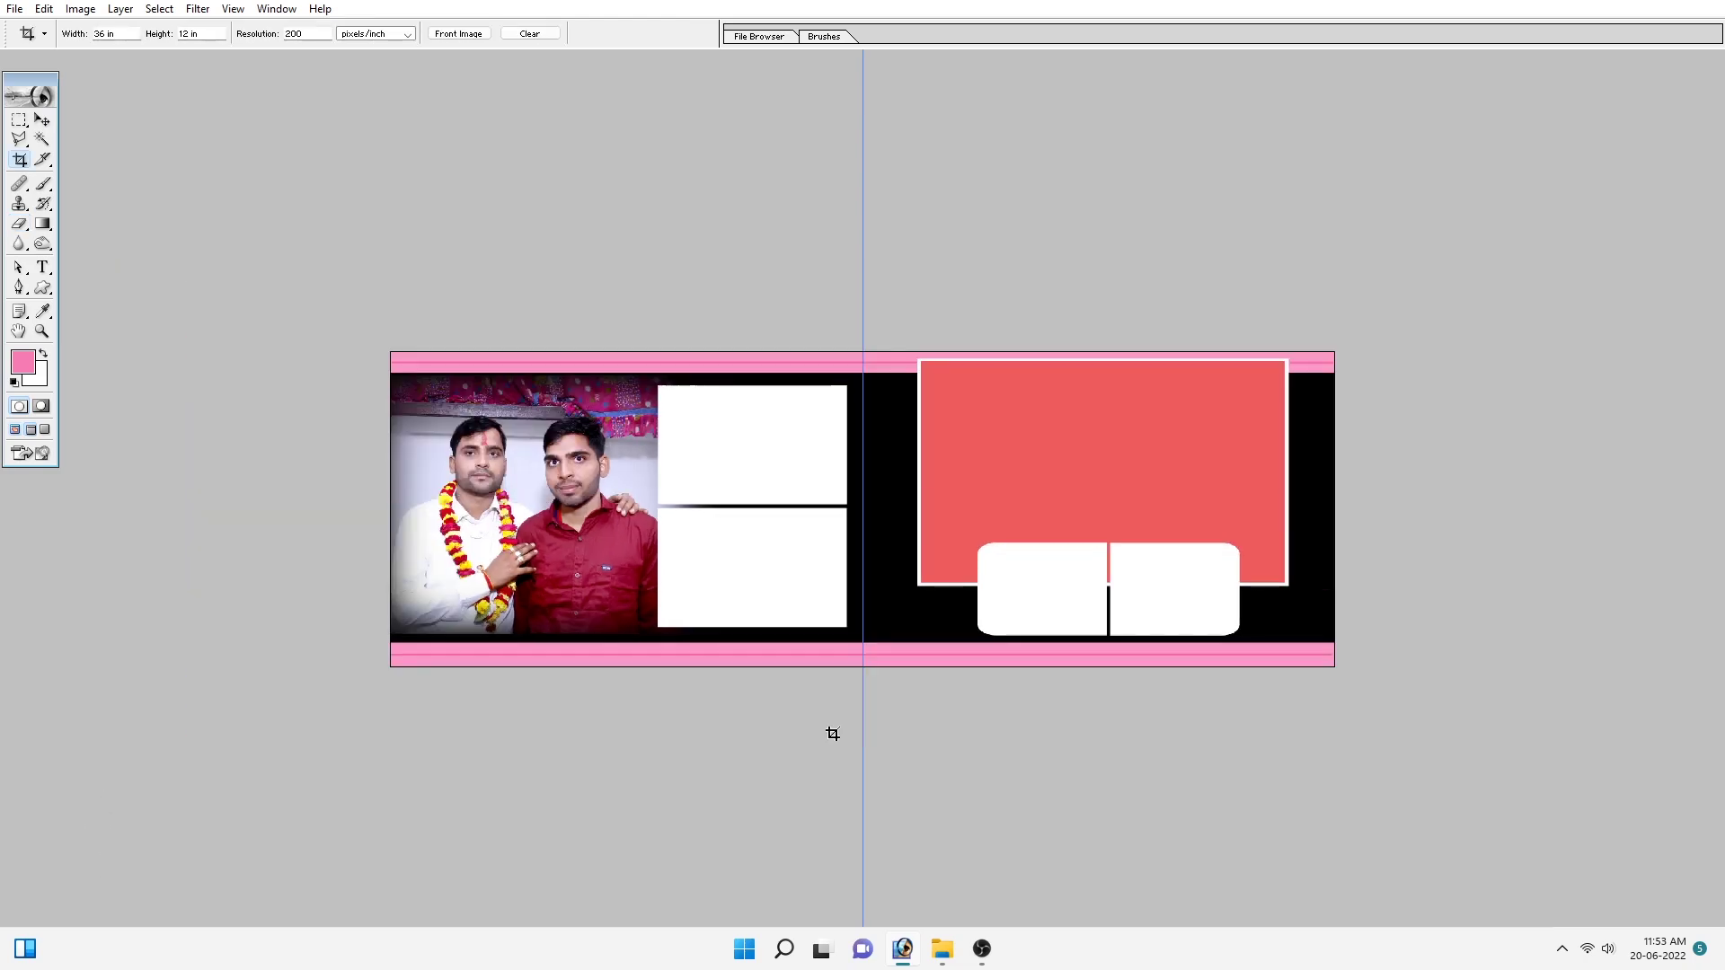
# Step: Select Layer 2 and open photo _MG_1343 from the album folder
pyautogui.press('v')
pyautogui.rightClick(641, 410)
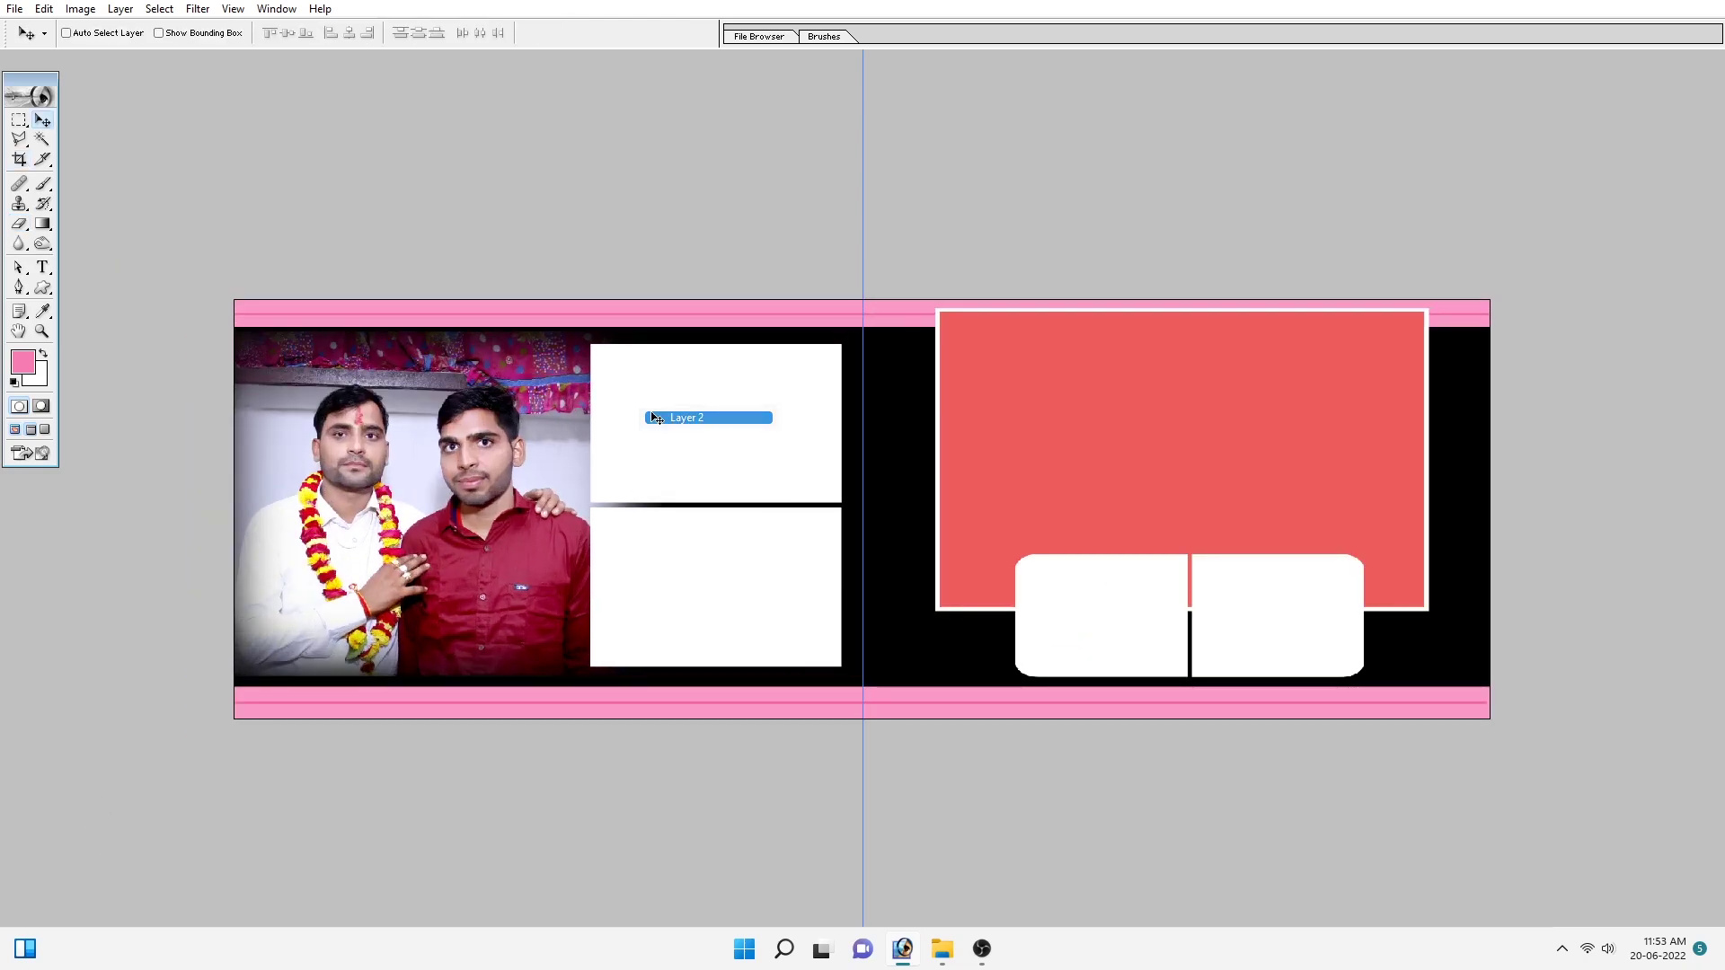
pyautogui.click(701, 415)
pyautogui.hotkey('alt', 'Tab')
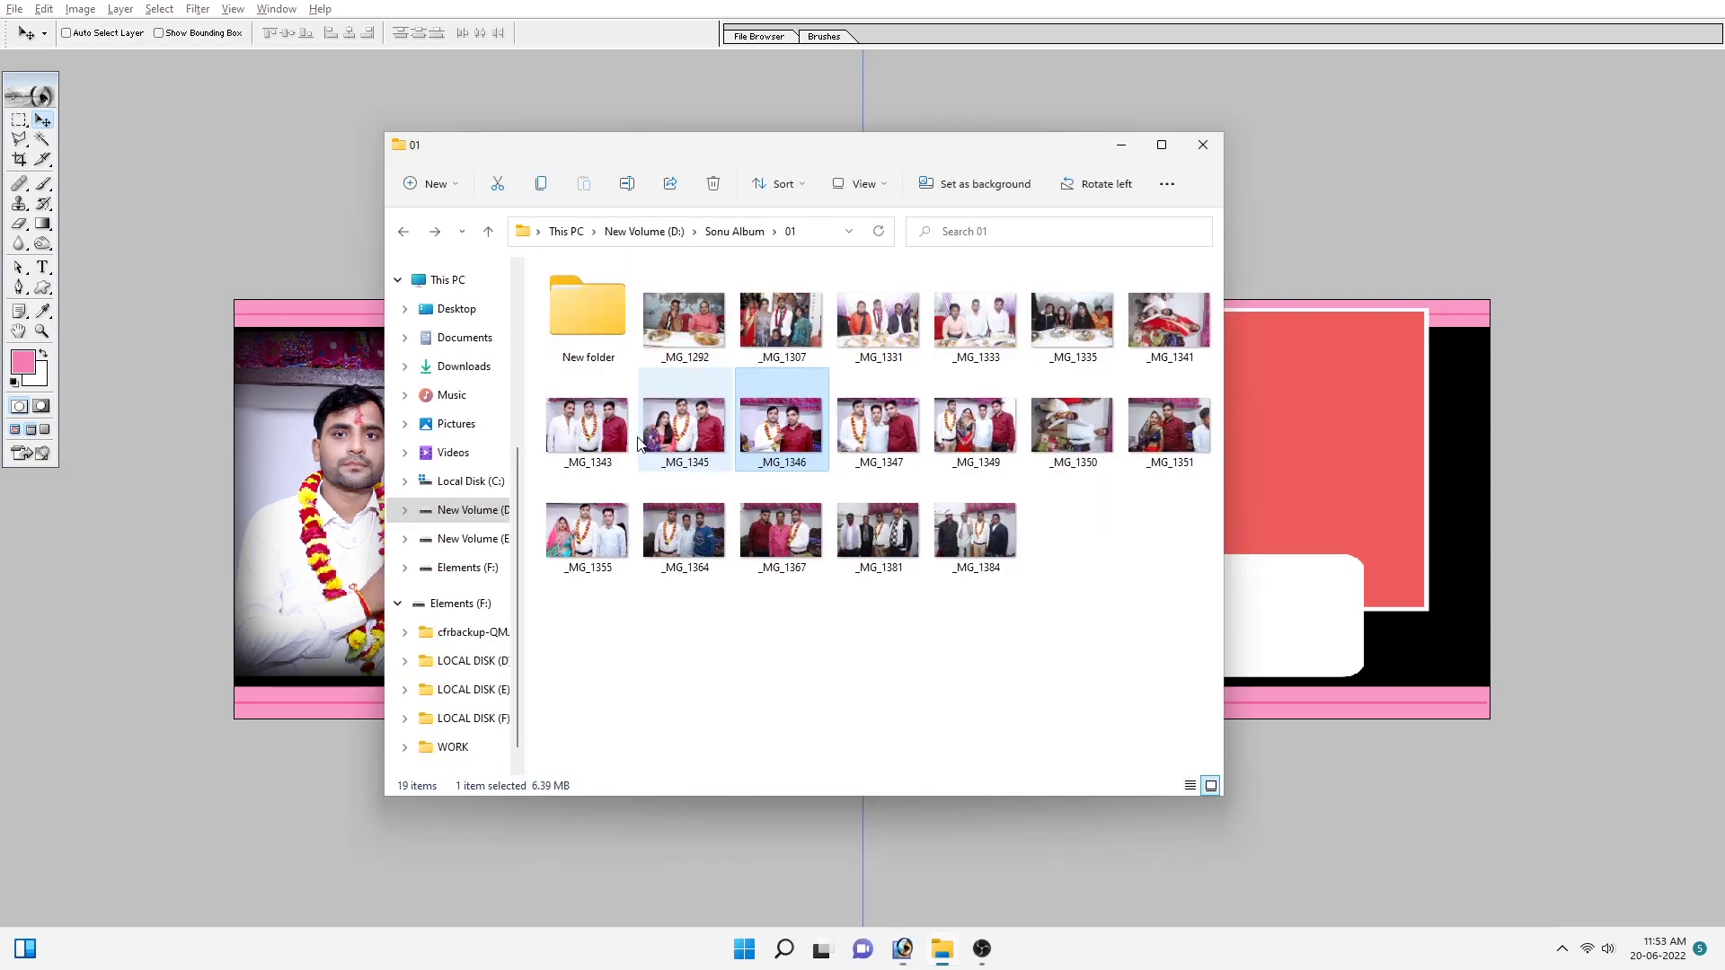
pyautogui.moveTo(744, 455); pyautogui.dragTo(589, 314)
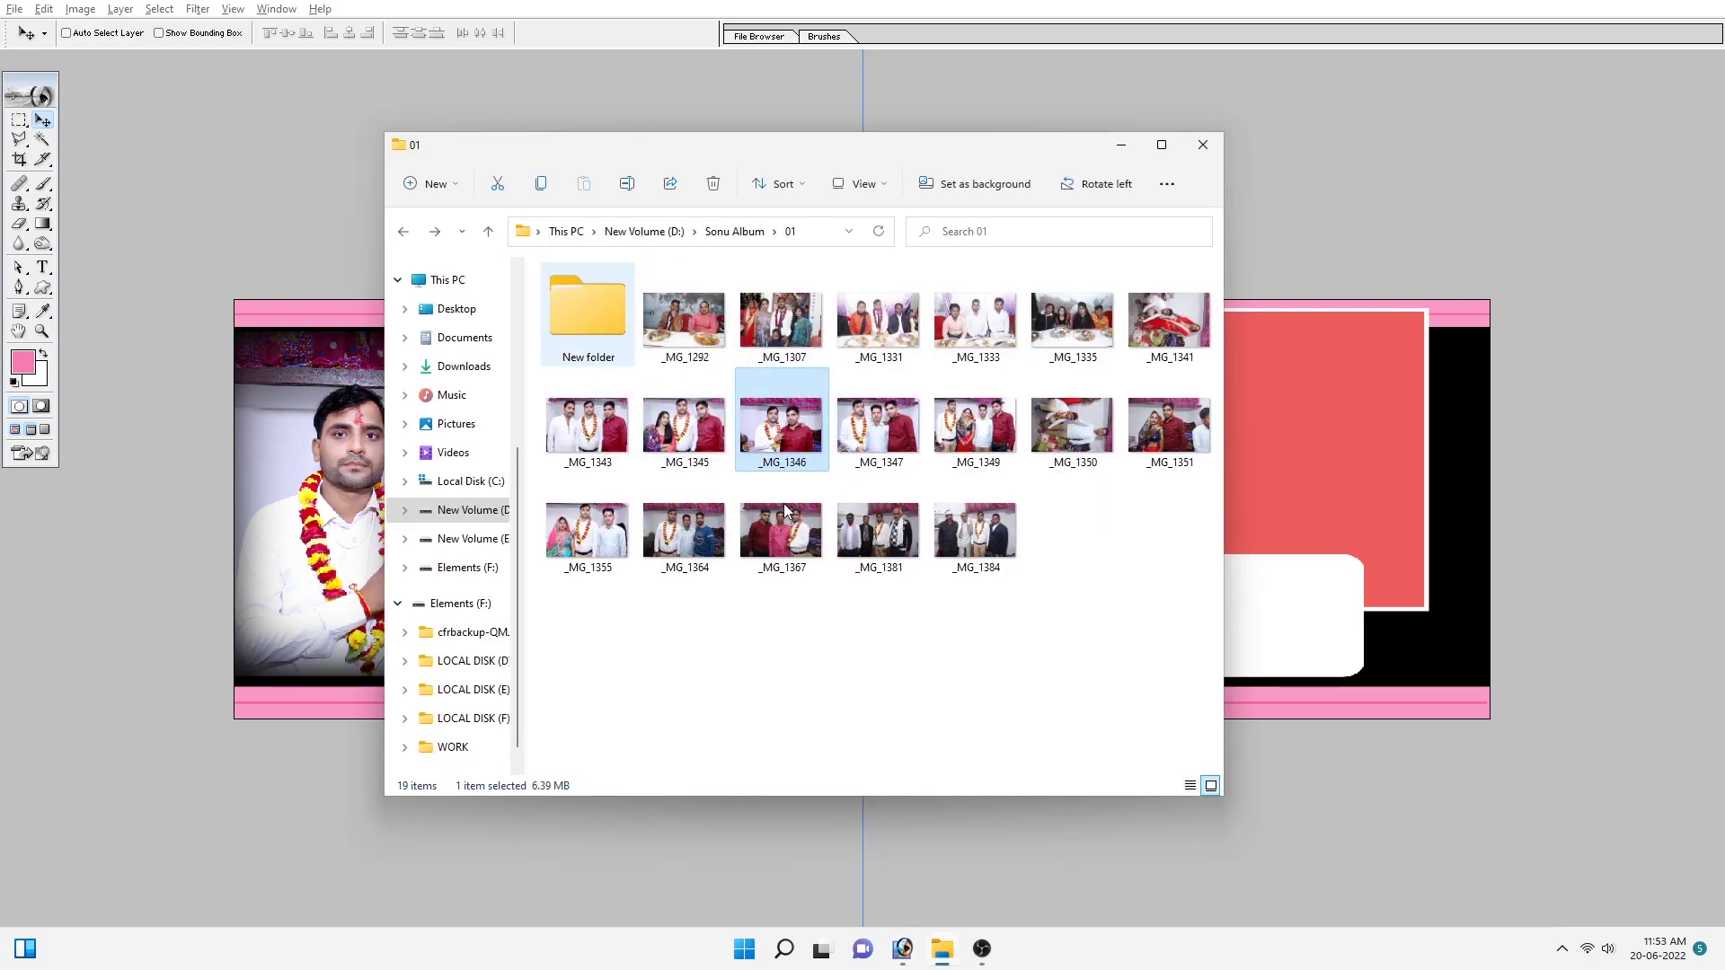
pyautogui.doubleClick(588, 409)
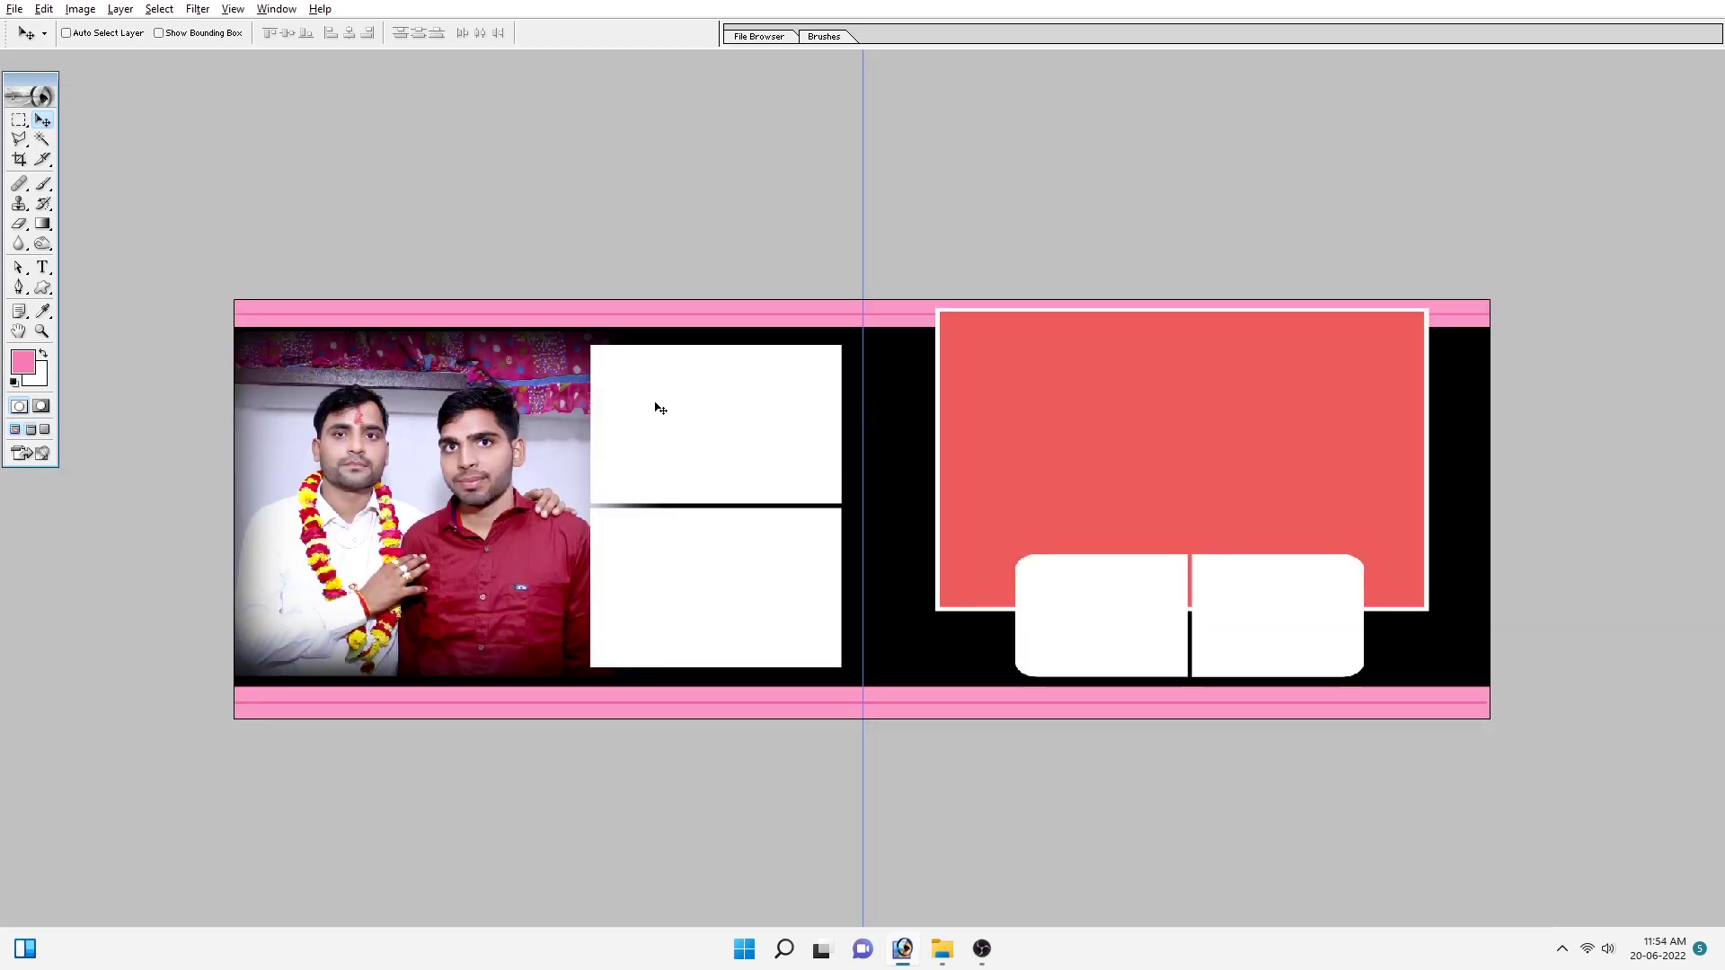
# Step: Paste the three-men photo into the upper white frame and scale it to fit
pyautogui.press('w')
pyautogui.click(657, 409)
pyautogui.hotkey('ctrl', 'shift', 'v')
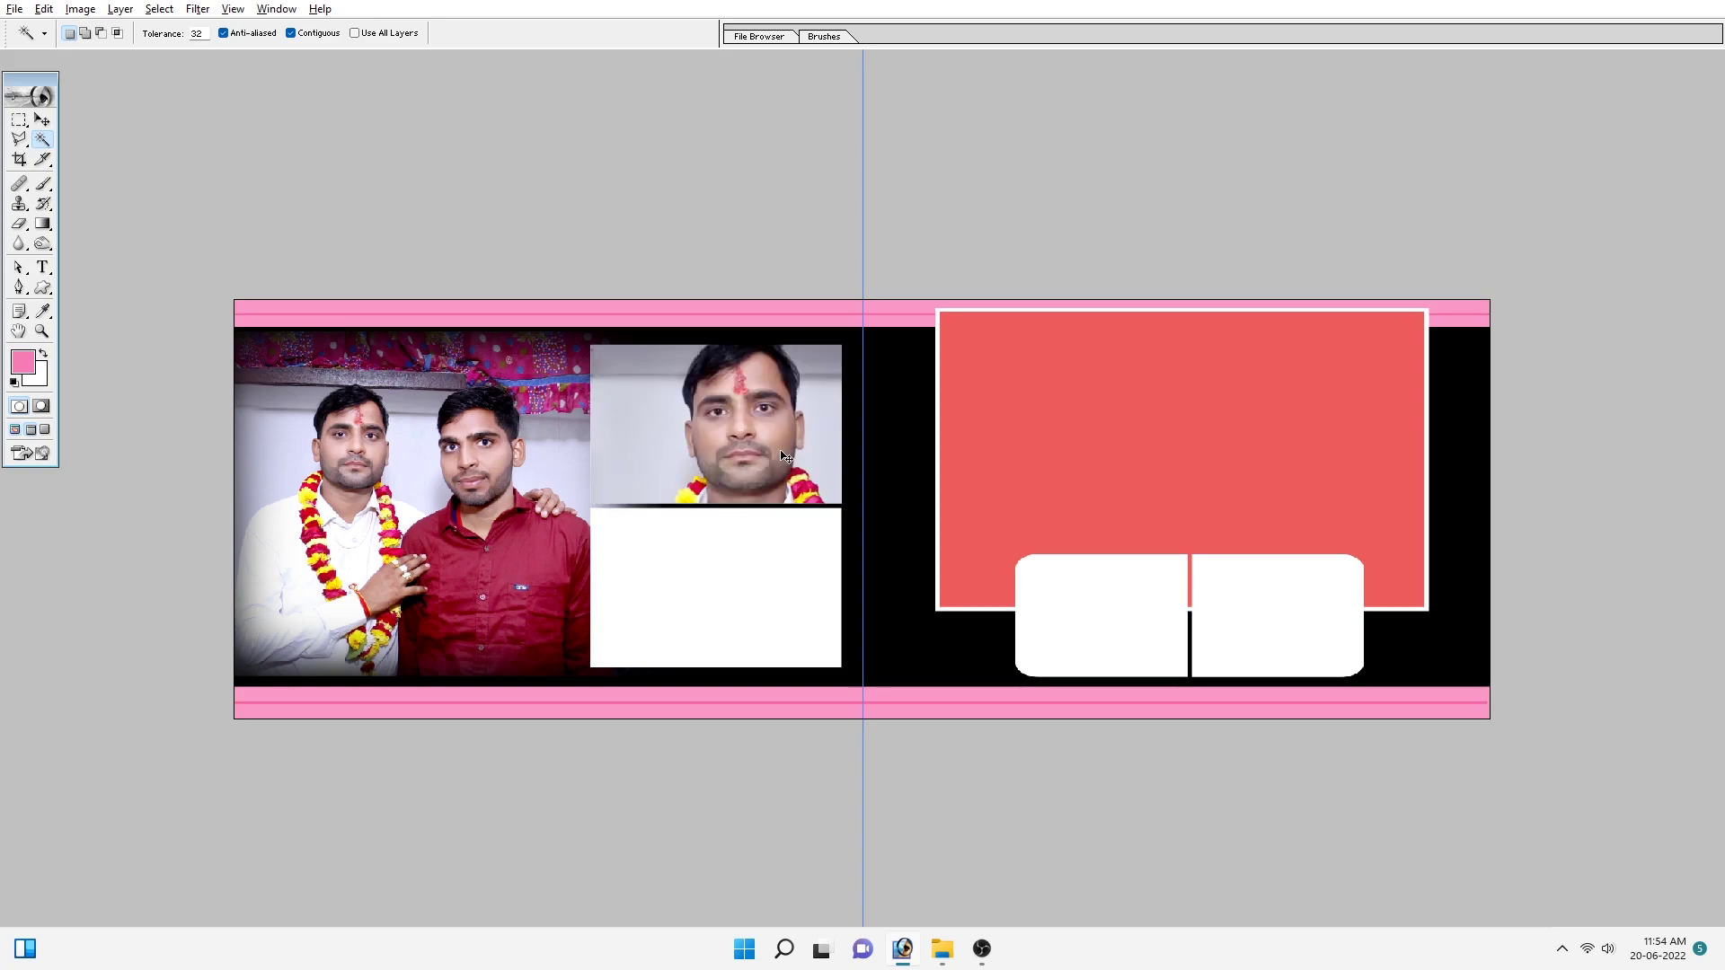
pyautogui.hotkey('ctrl', 't')
pyautogui.moveTo(1168, 901); pyautogui.dragTo(847, 565)
pyautogui.moveTo(761, 459); pyautogui.dragTo(740, 392)
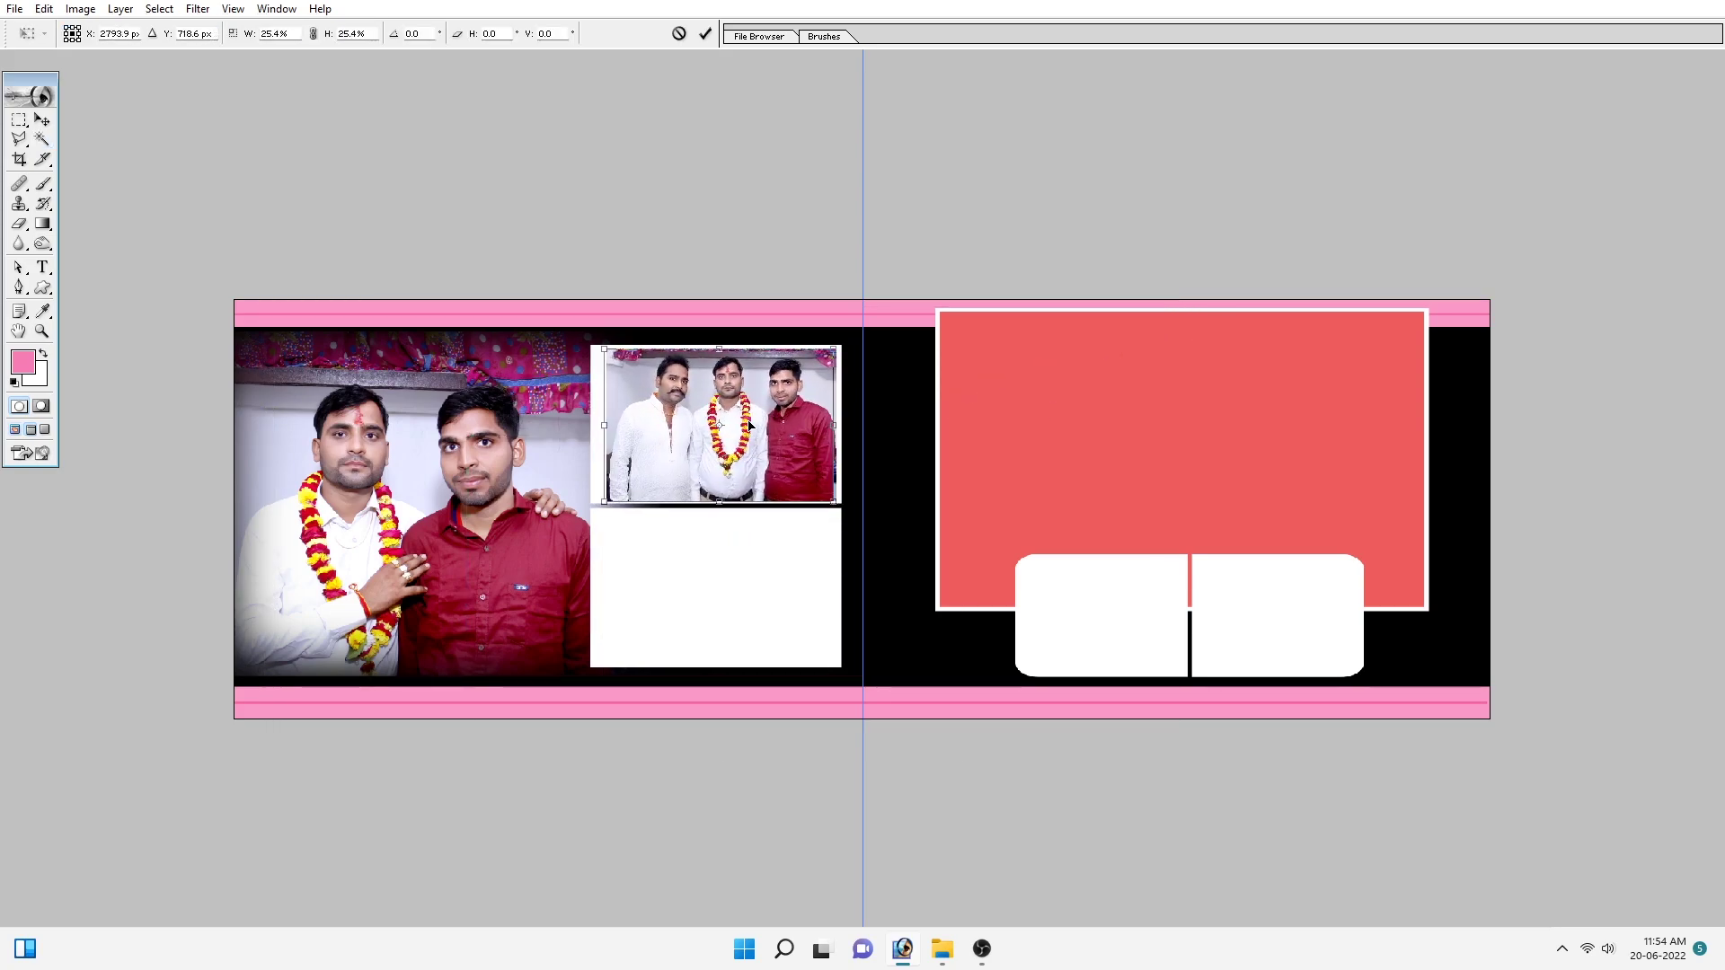
pyautogui.moveTo(839, 348); pyautogui.dragTo(845, 345)
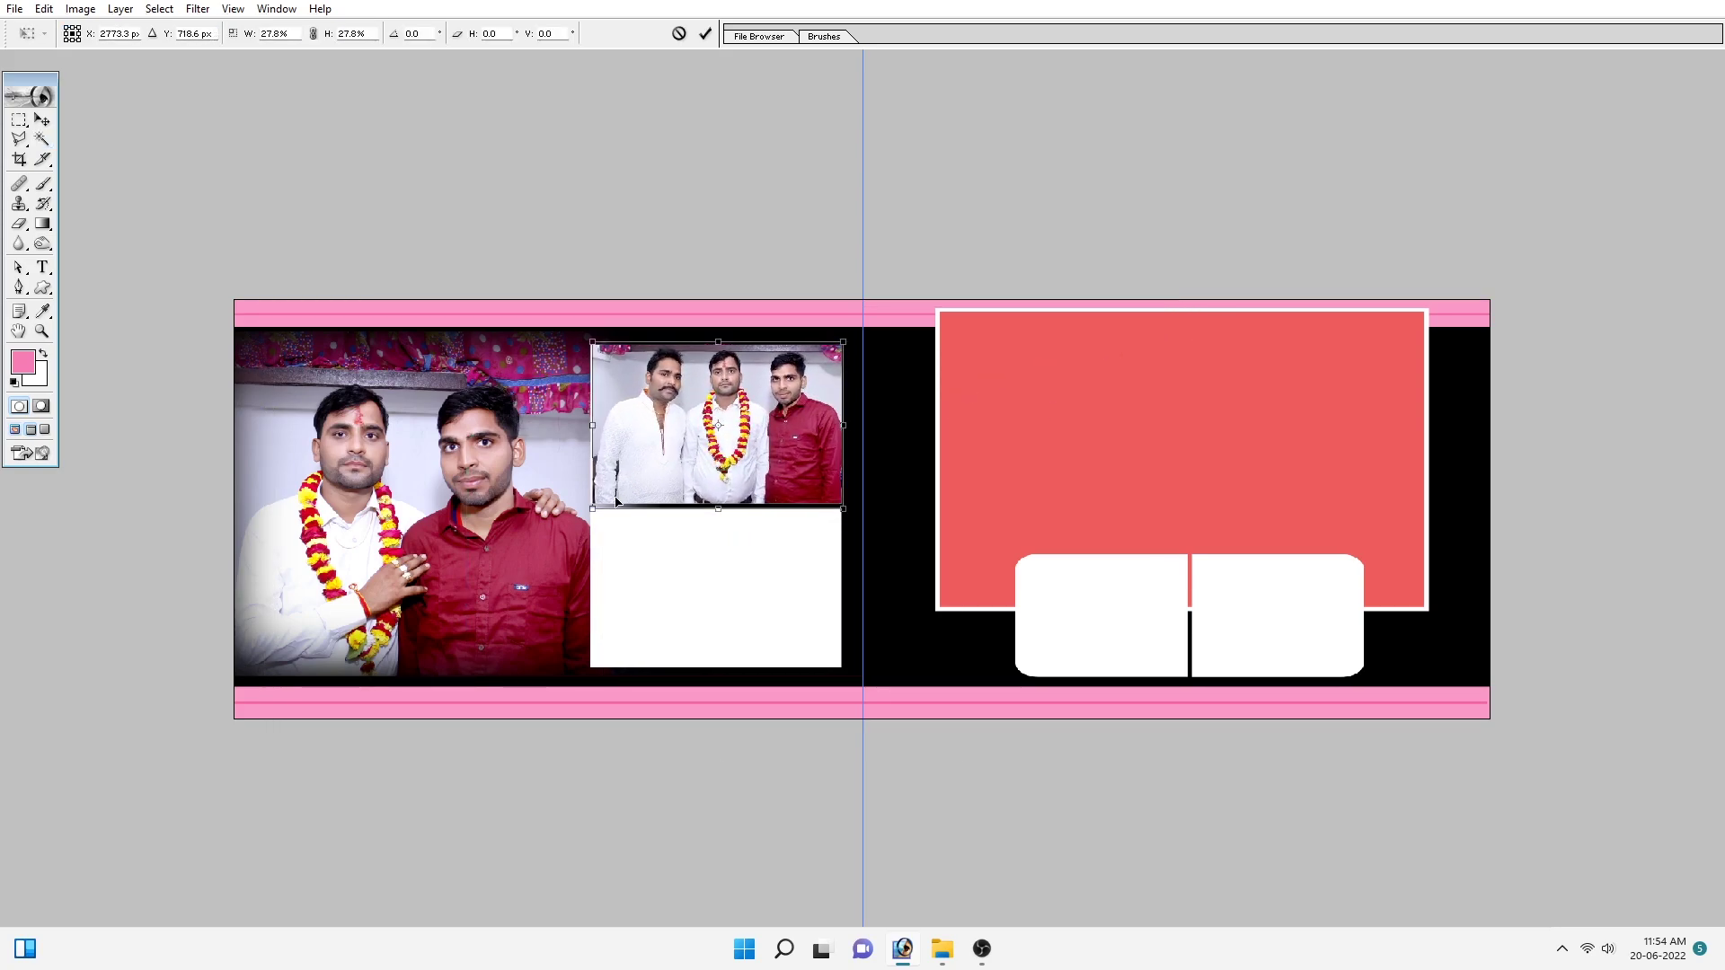
pyautogui.moveTo(592, 508); pyautogui.dragTo(592, 514)
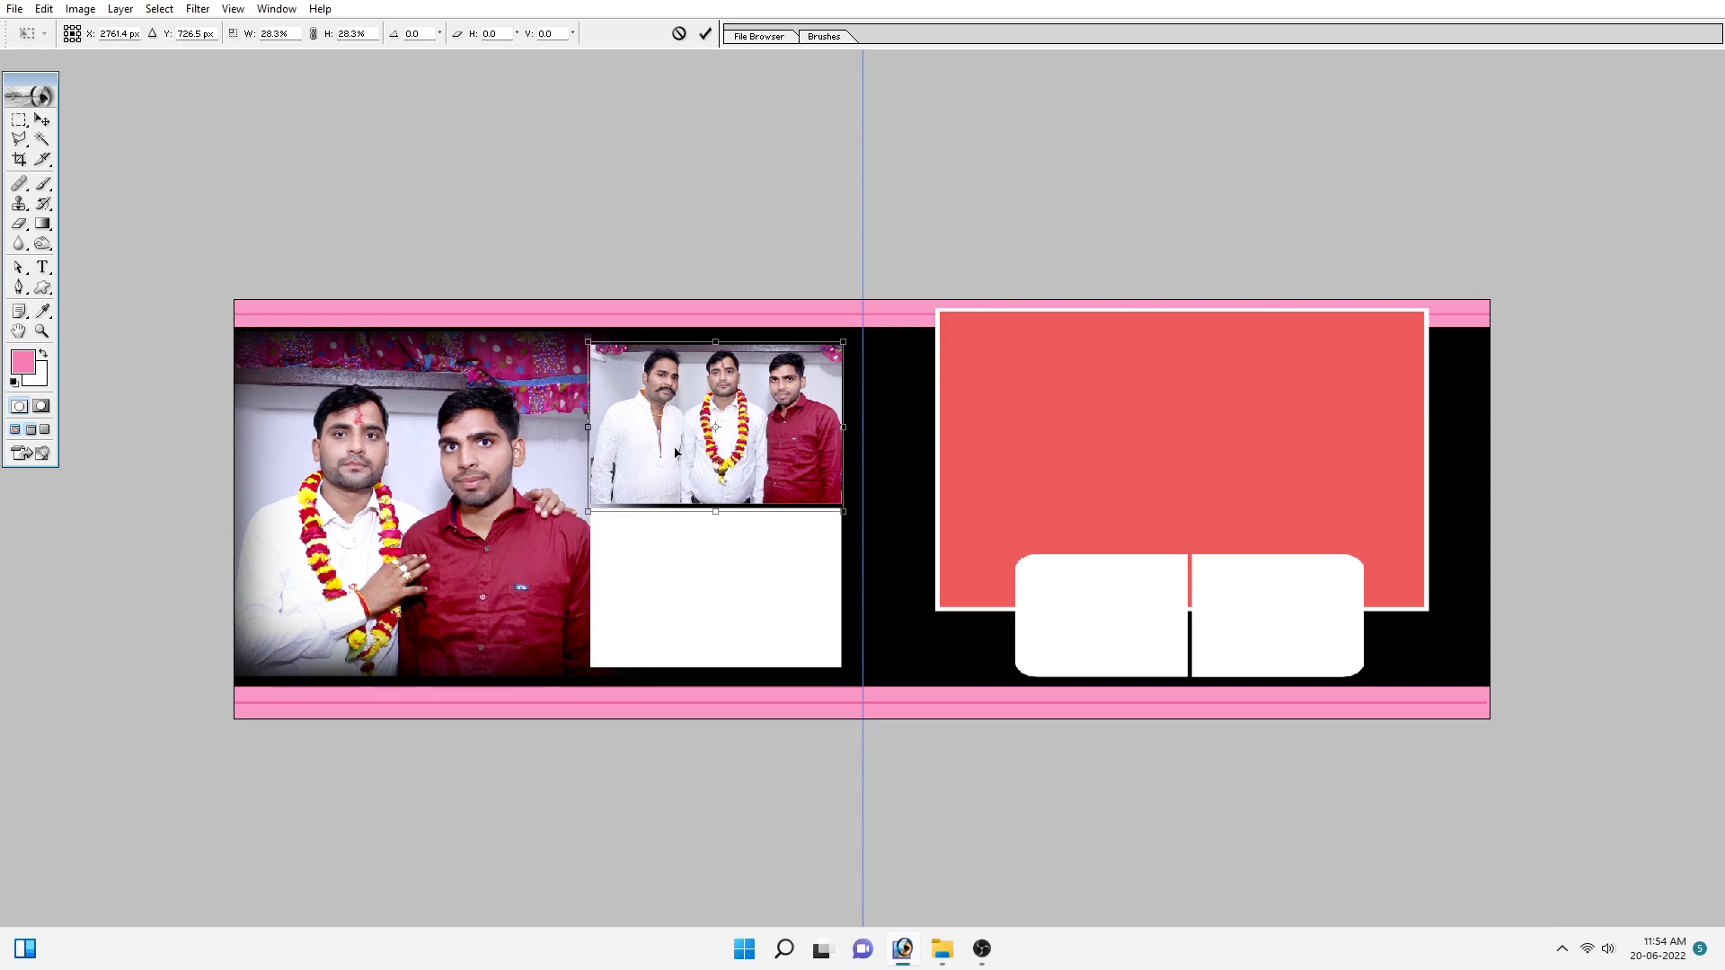
pyautogui.press('Return')
pyautogui.press('w')
pyautogui.press('v')
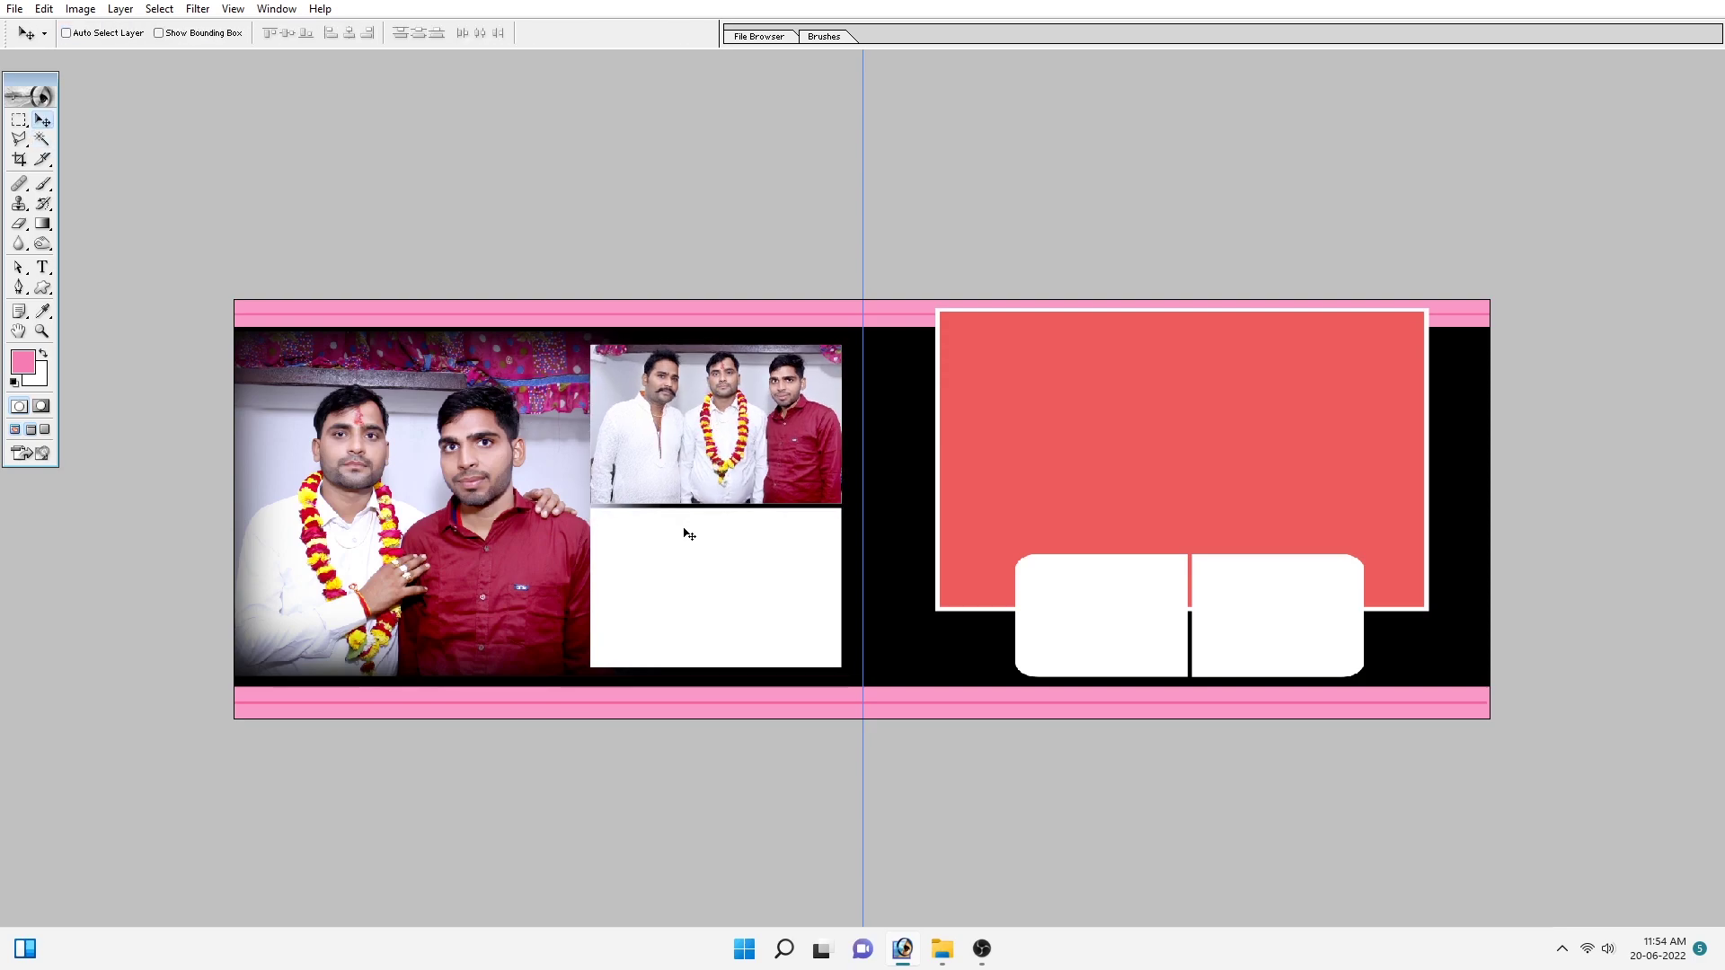
pyautogui.rightClick(646, 559)
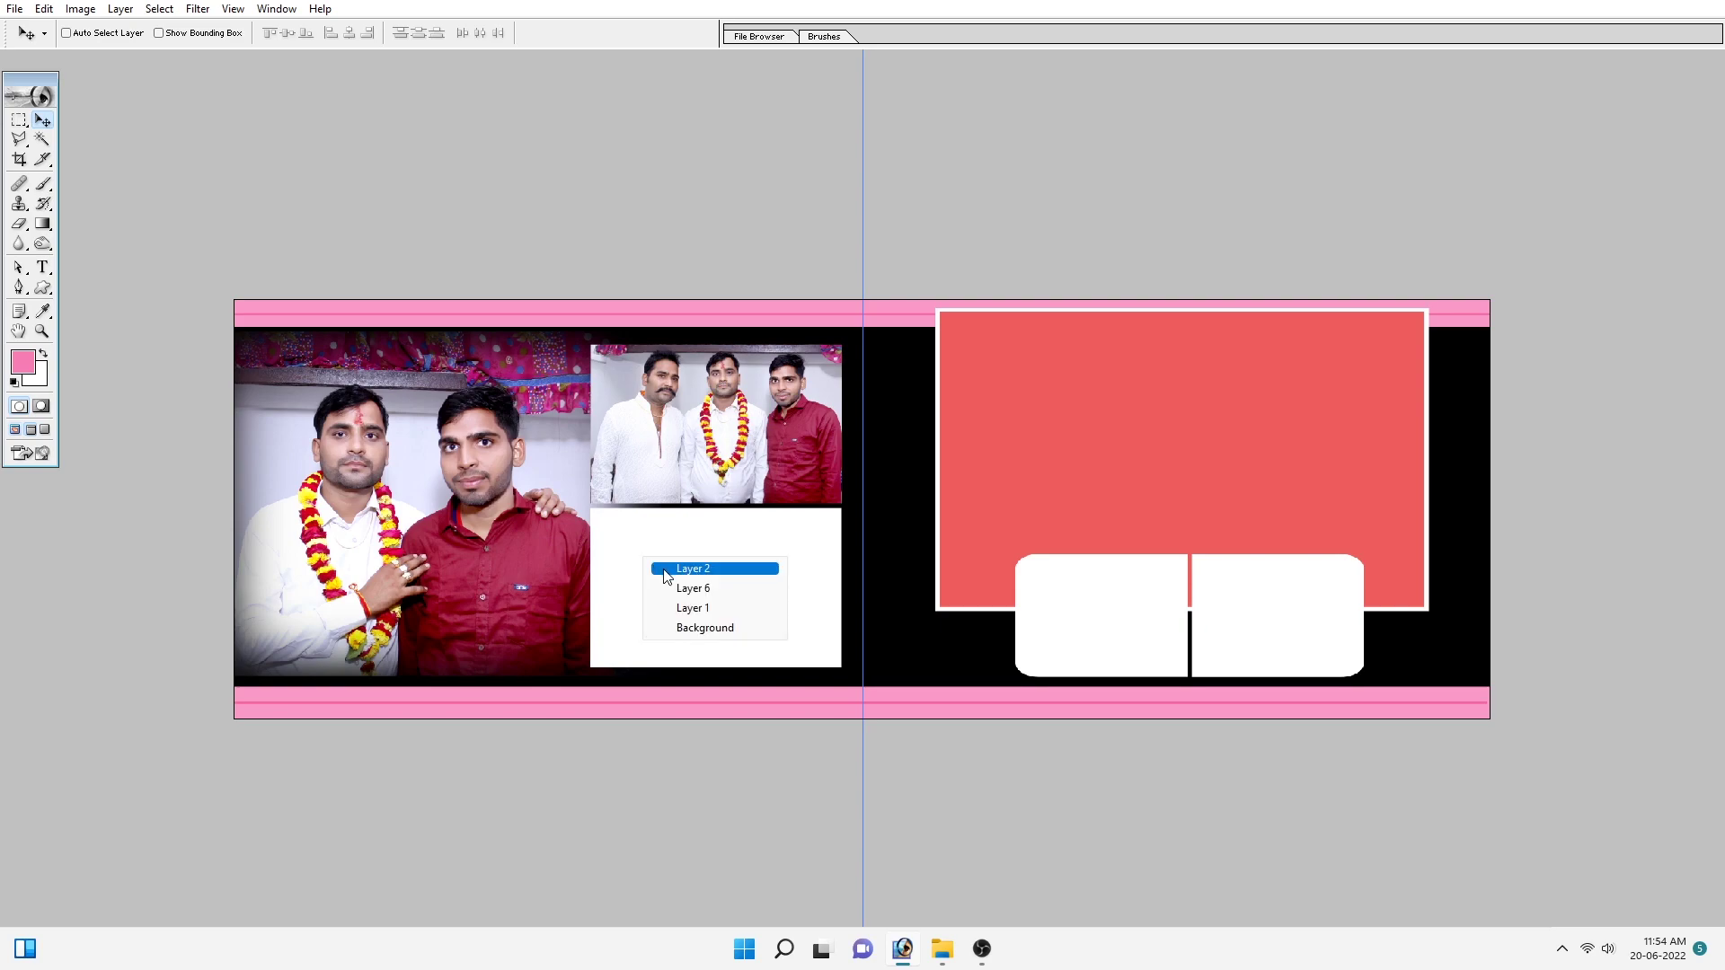
# Step: Open photo _MG_1345, copy it, and return to the album
pyautogui.click(667, 571)
pyautogui.press('w')
pyautogui.hotkey('alt', 'Tab')
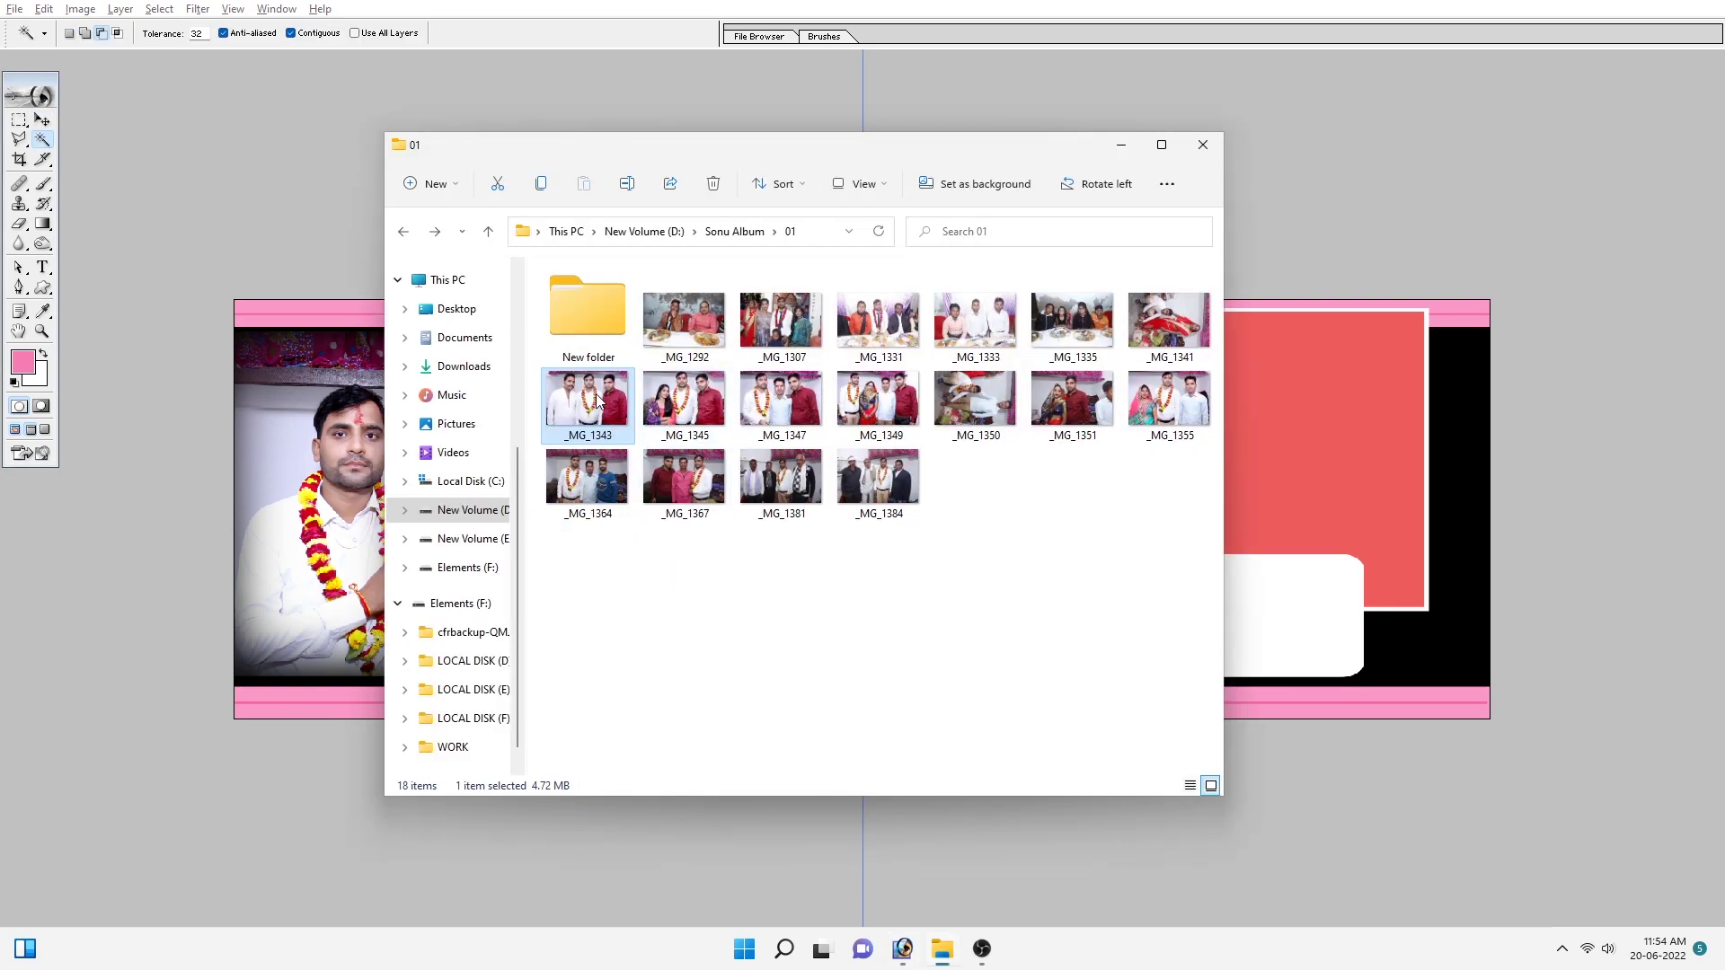
pyautogui.moveTo(600, 401); pyautogui.dragTo(579, 325)
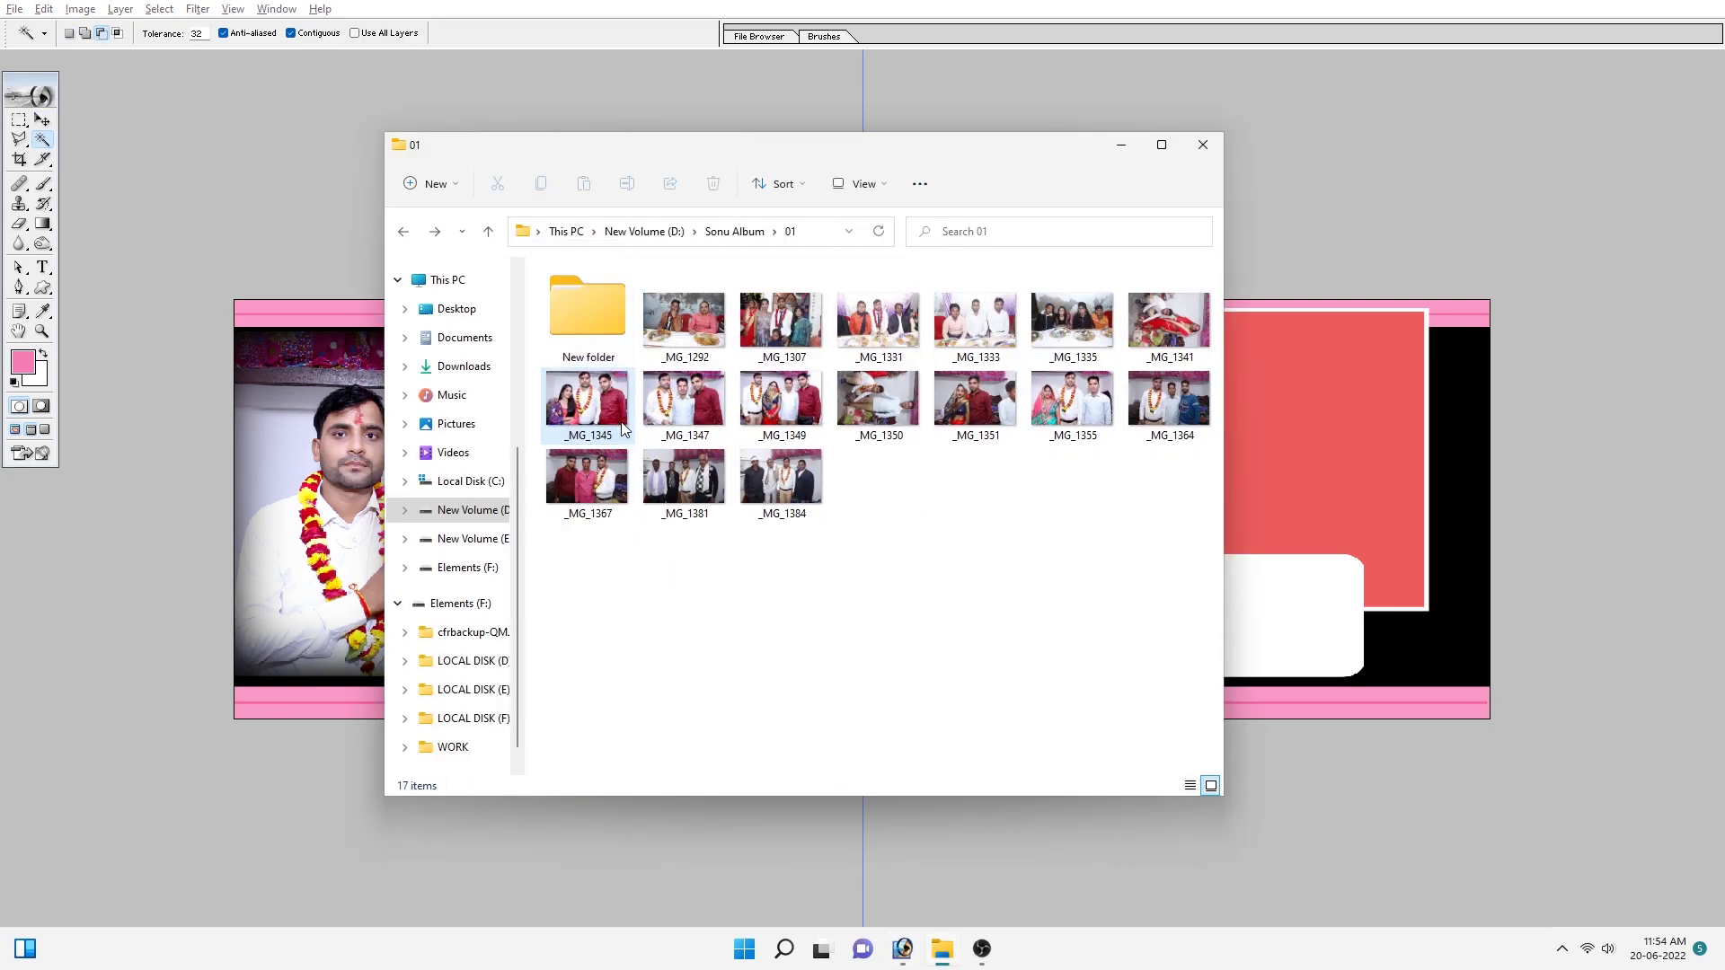
pyautogui.doubleClick(624, 429)
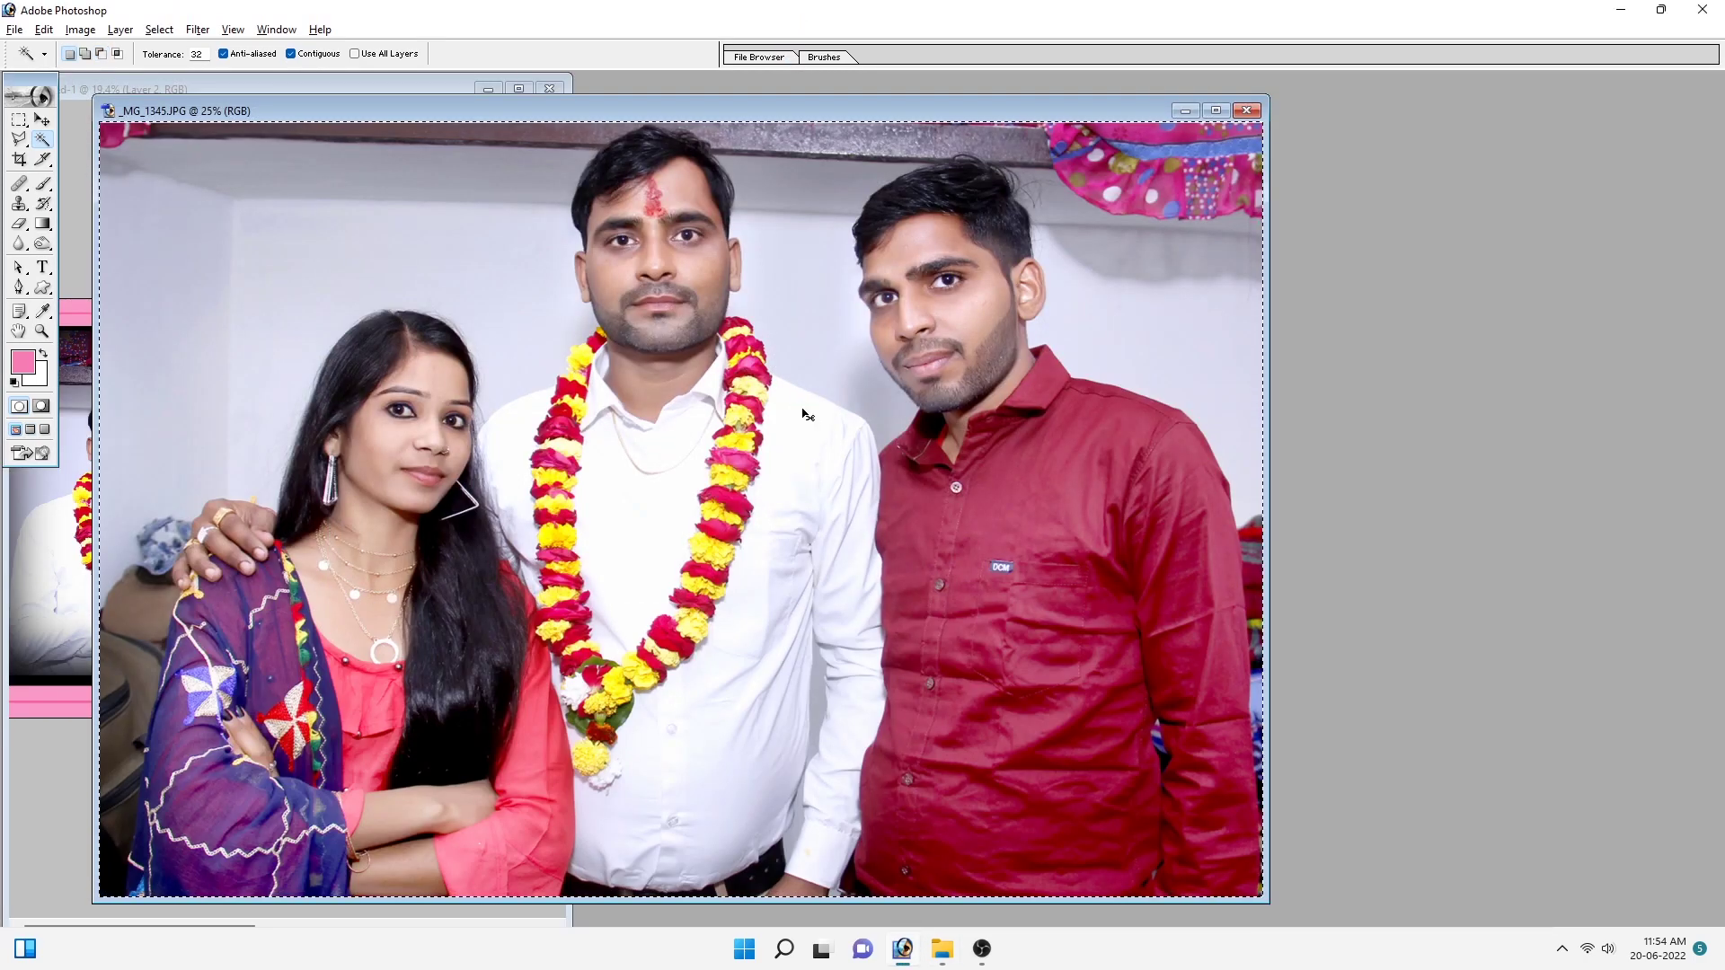
pyautogui.hotkey('ctrl', 'Tab')
pyautogui.press('f')
# Step: Paste the woman-and-two-men photo into the lower white frame and scale it to fit
pyautogui.hotkey('ctrl', 'shift', 'v')
pyautogui.hotkey('ctrl', 't')
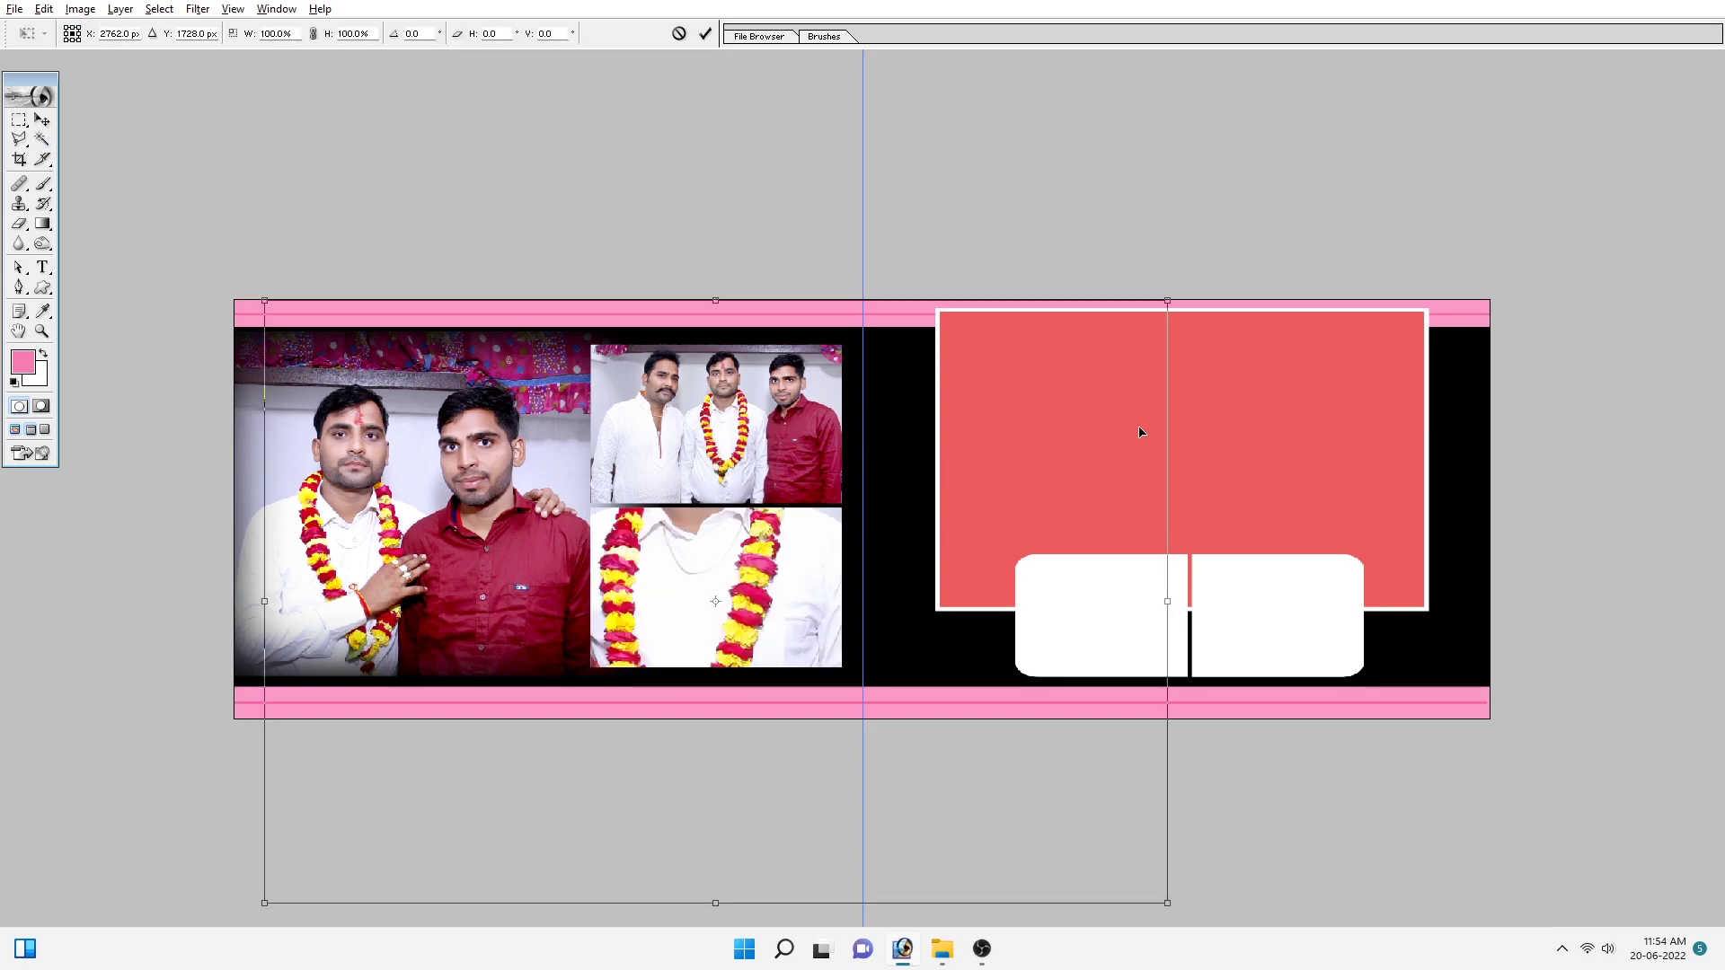
pyautogui.moveTo(1167, 300); pyautogui.dragTo(845, 510)
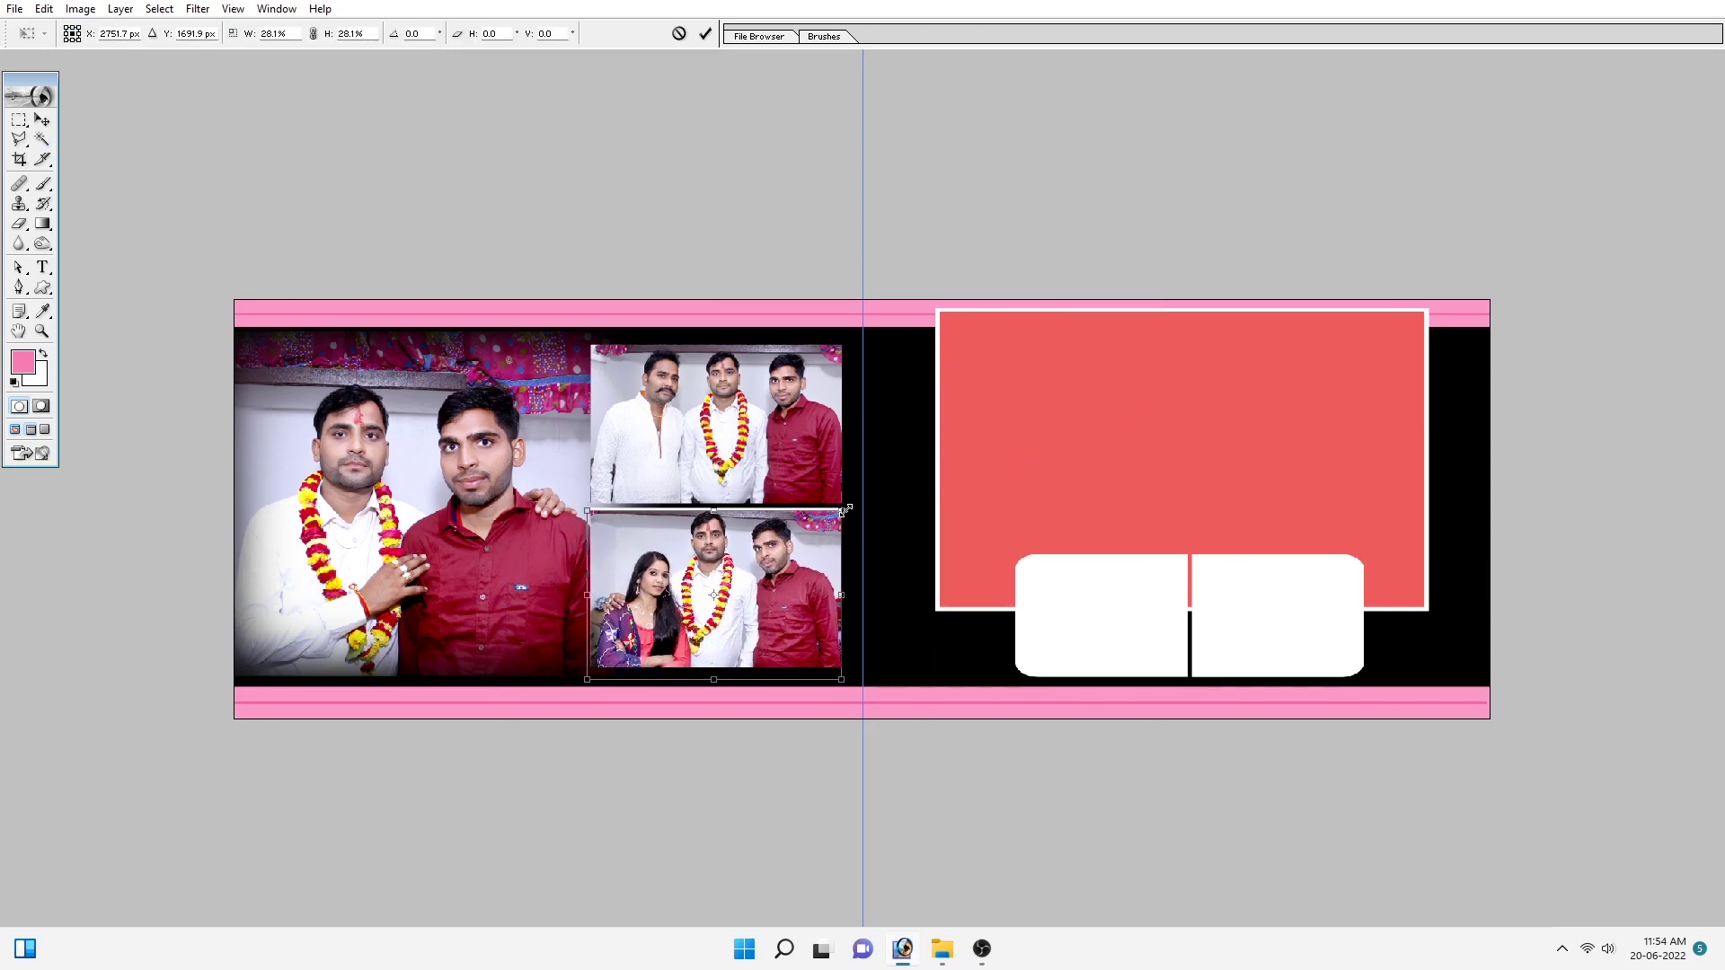
pyautogui.press('Return')
pyautogui.press('w')
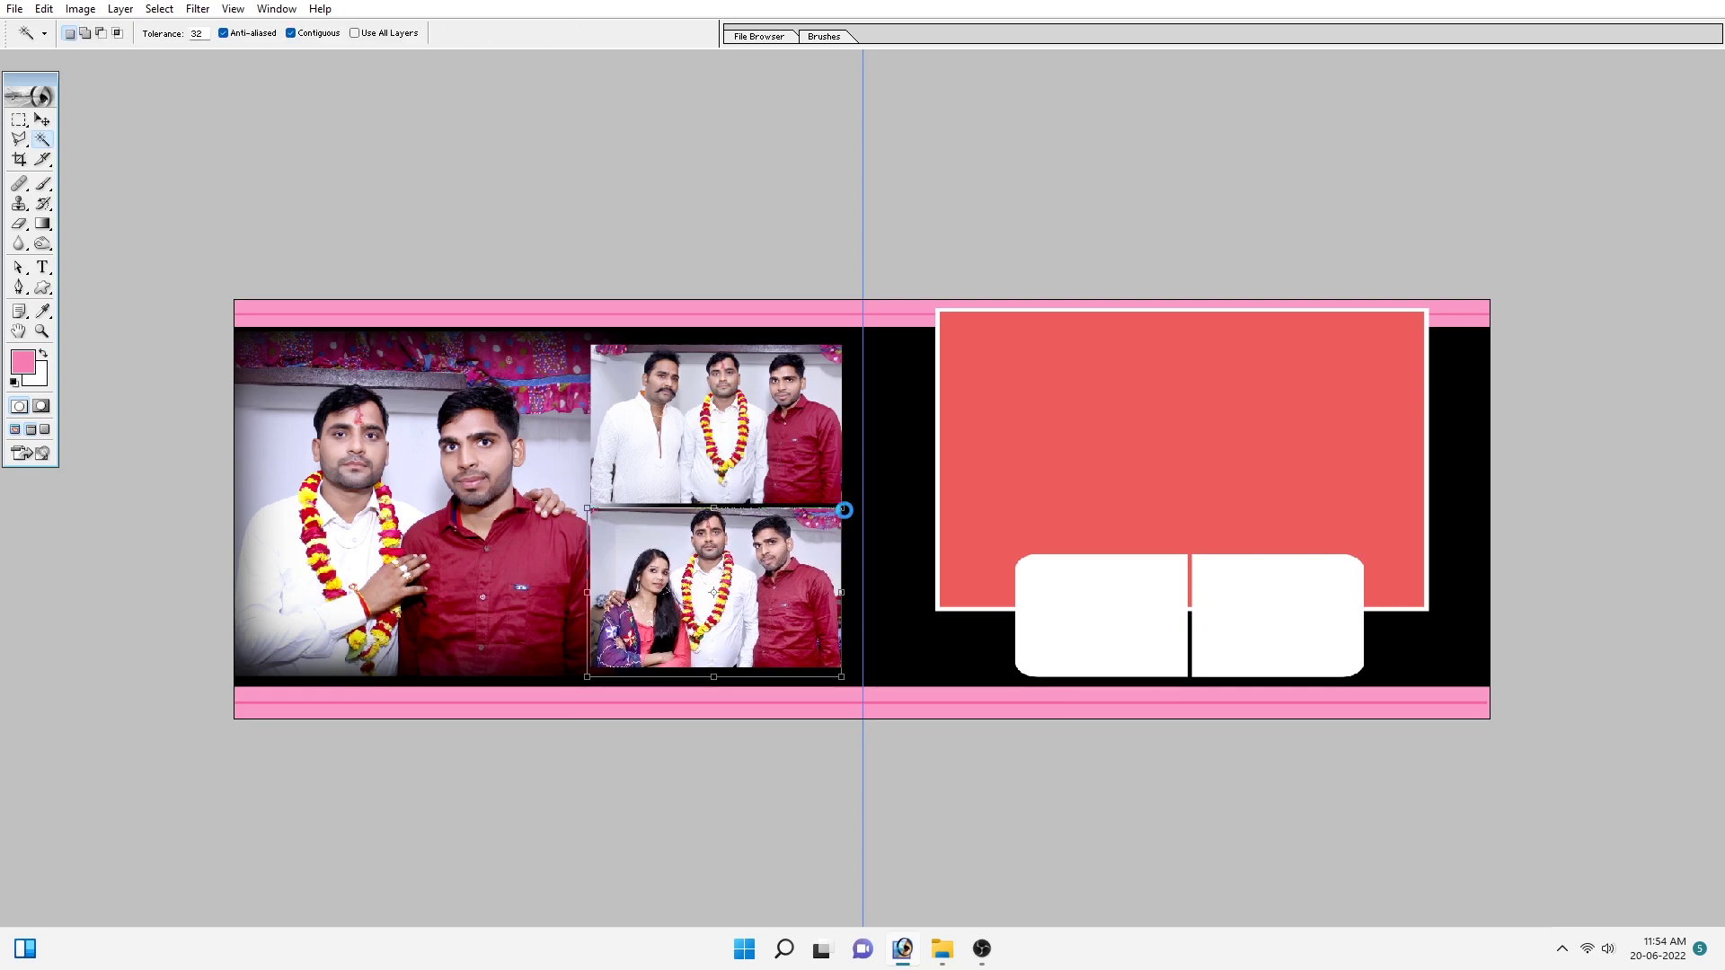
pyautogui.press('v')
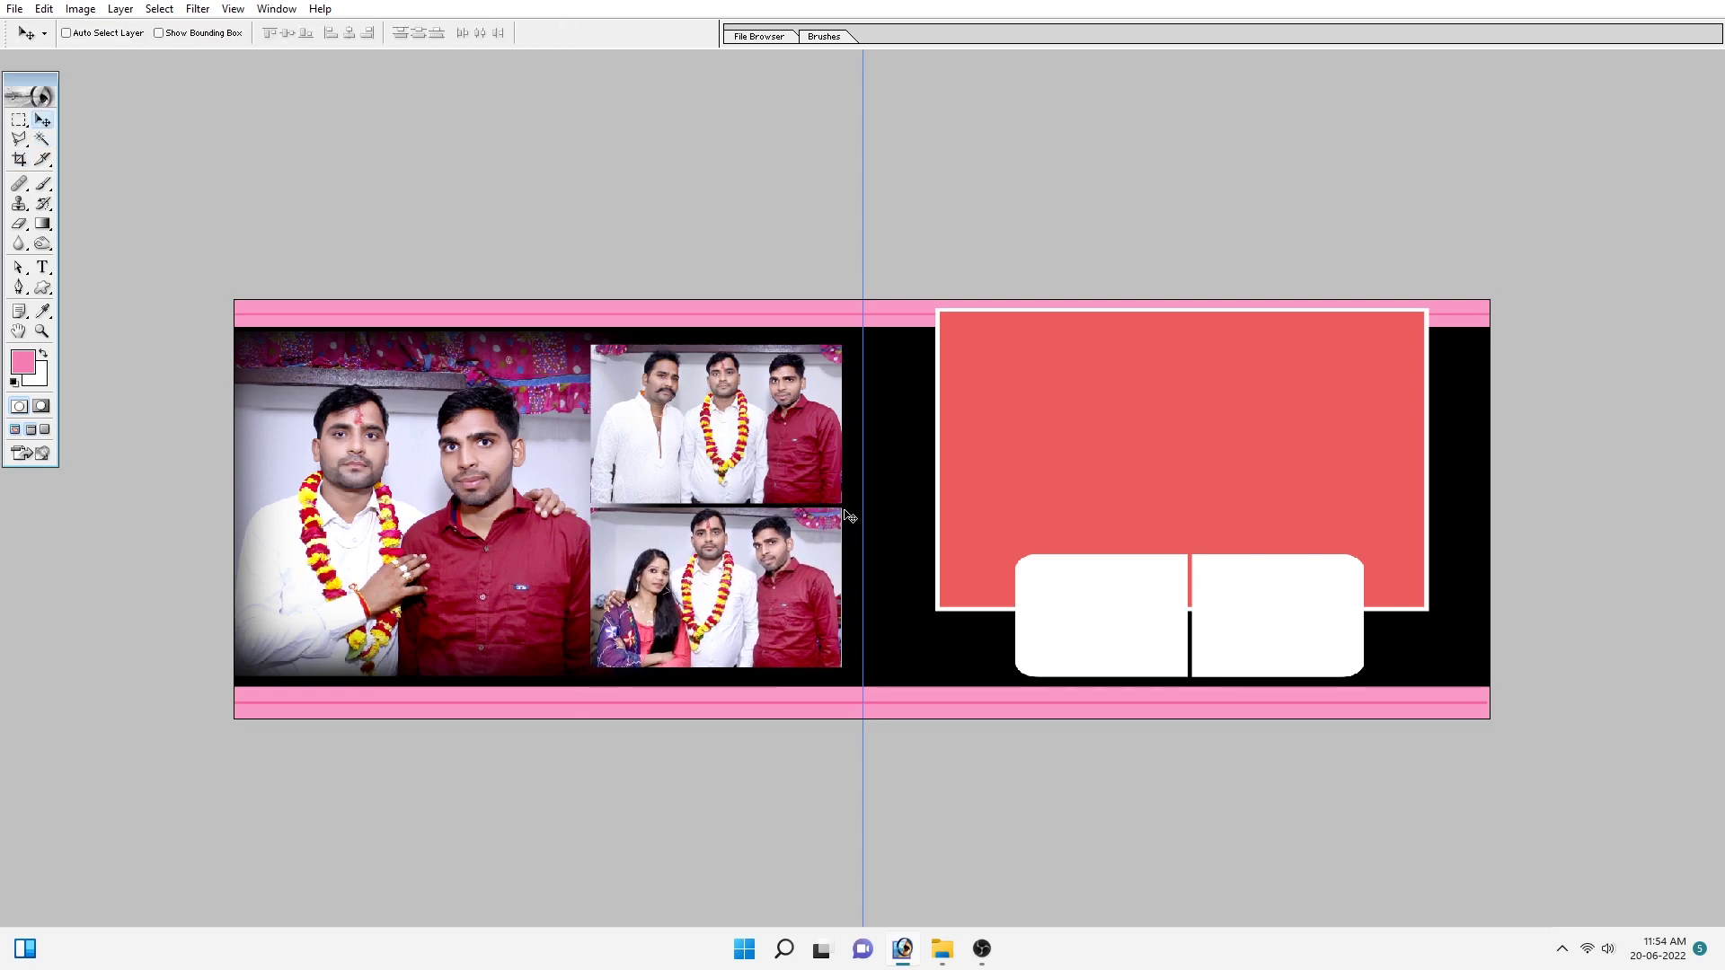
pyautogui.hotkey('ctrl', '+')
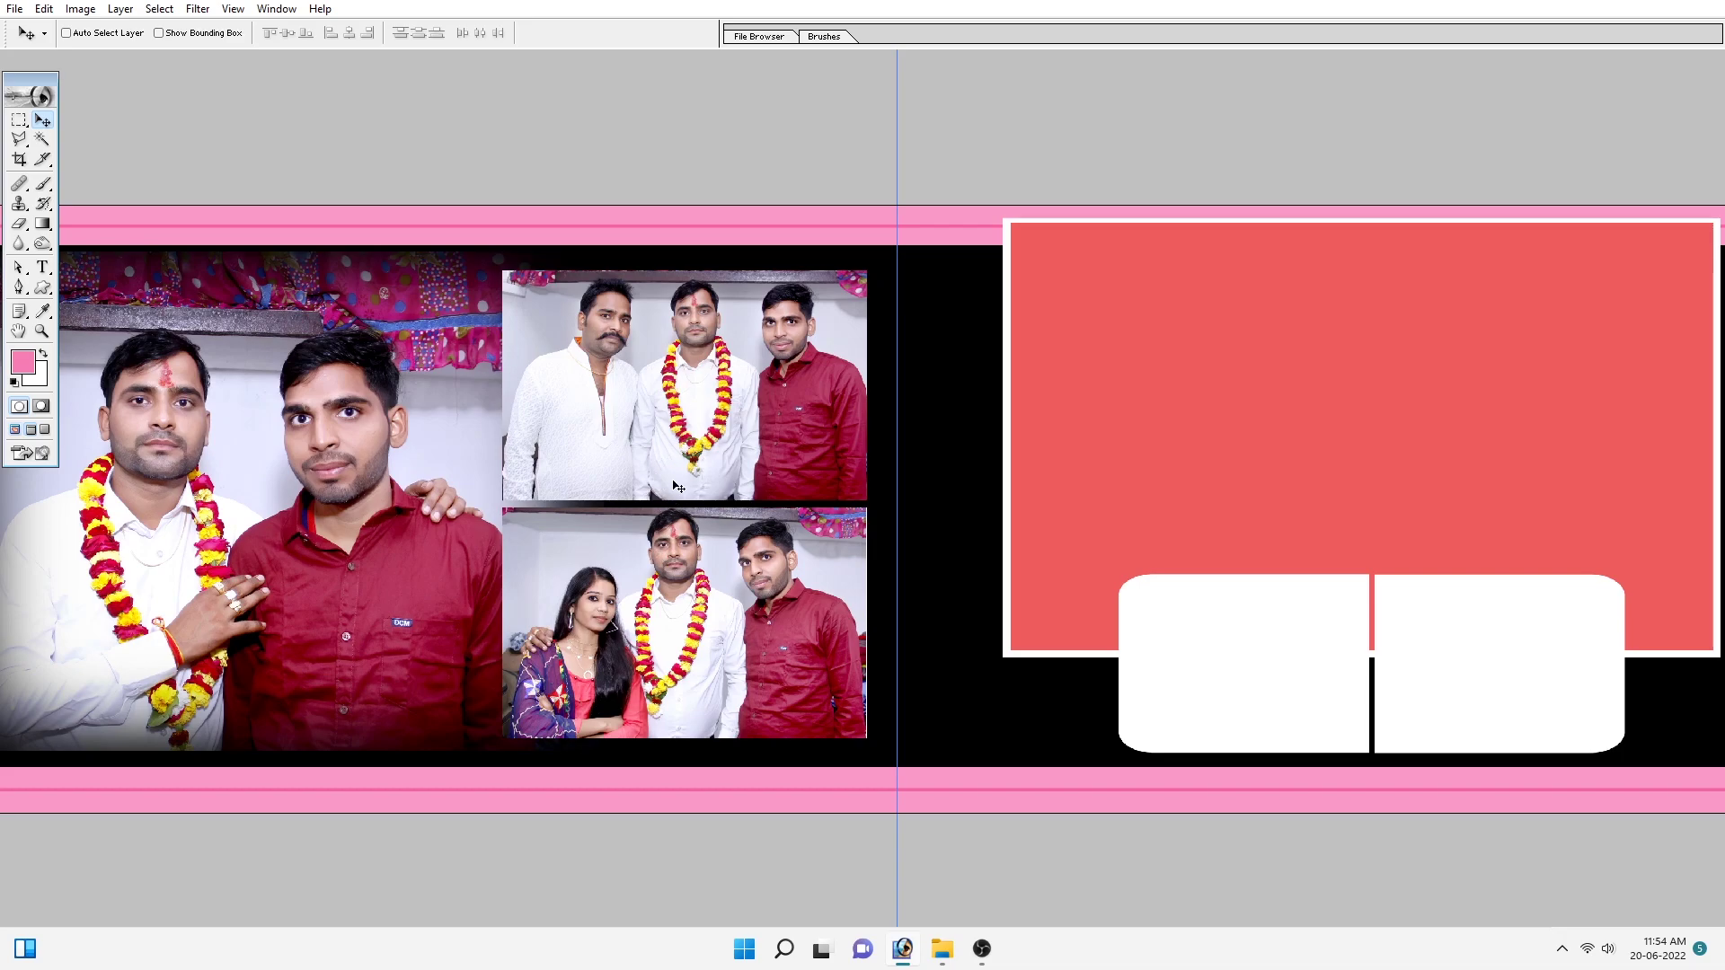
# Step: Stroke the selected left-page frame area with a 2 px white centered line
pyautogui.click(43, 9)
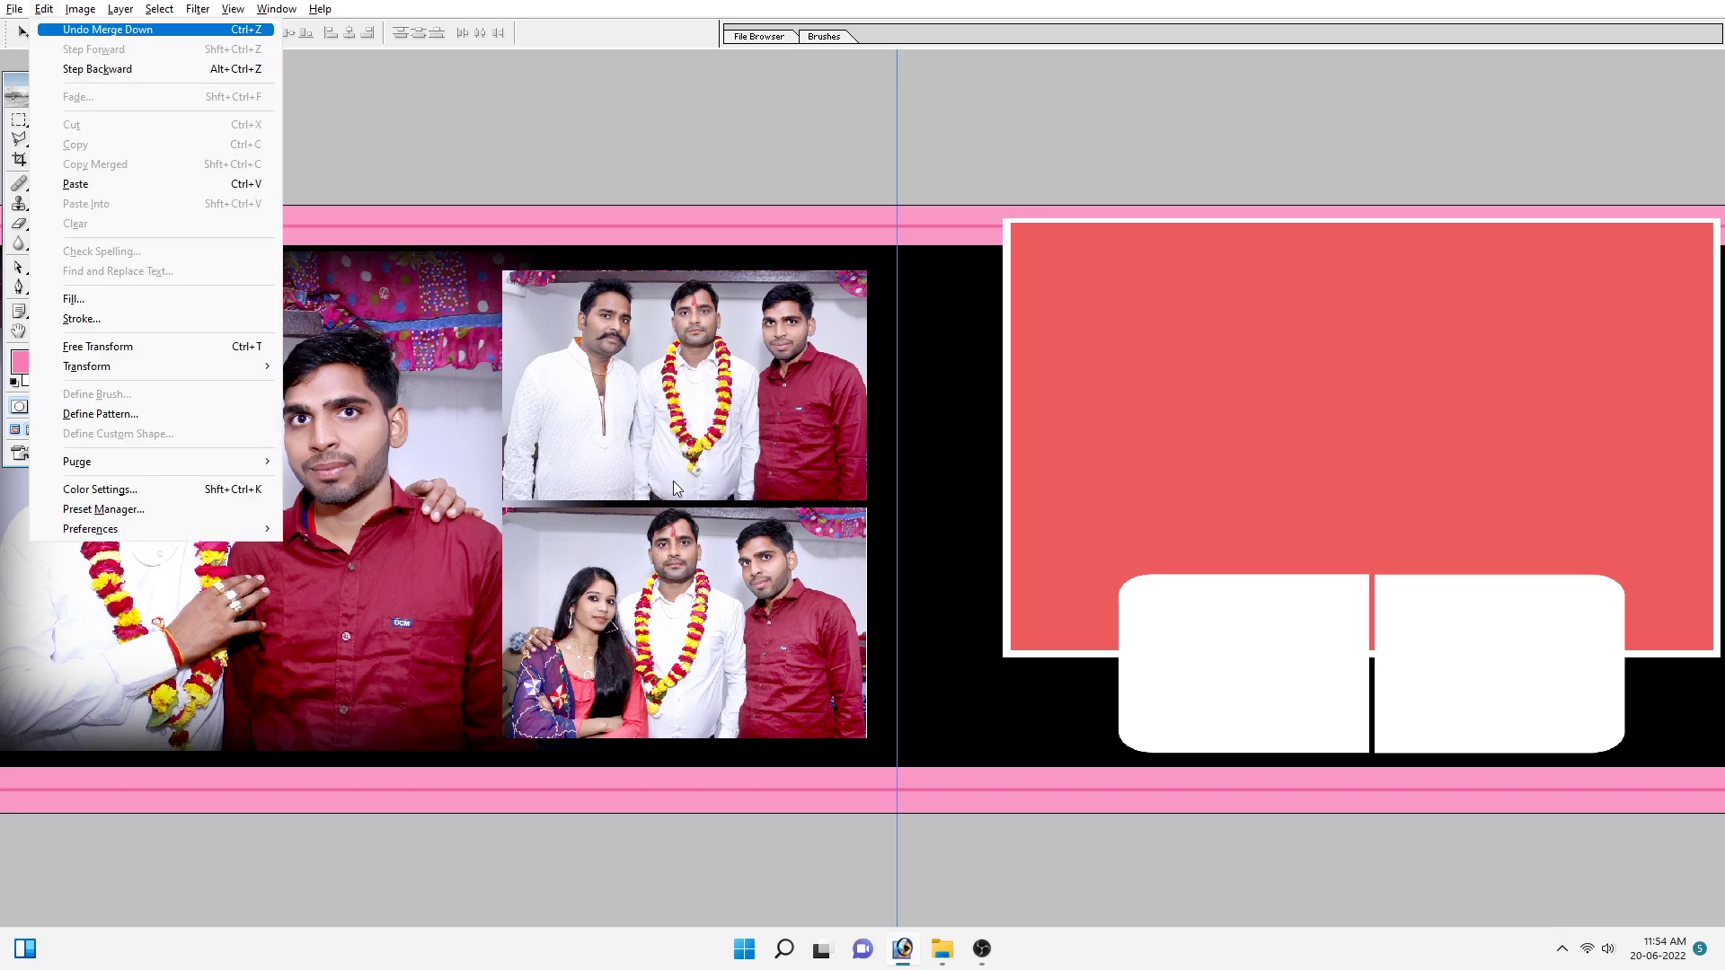
pyautogui.click(81, 316)
pyautogui.click(827, 429)
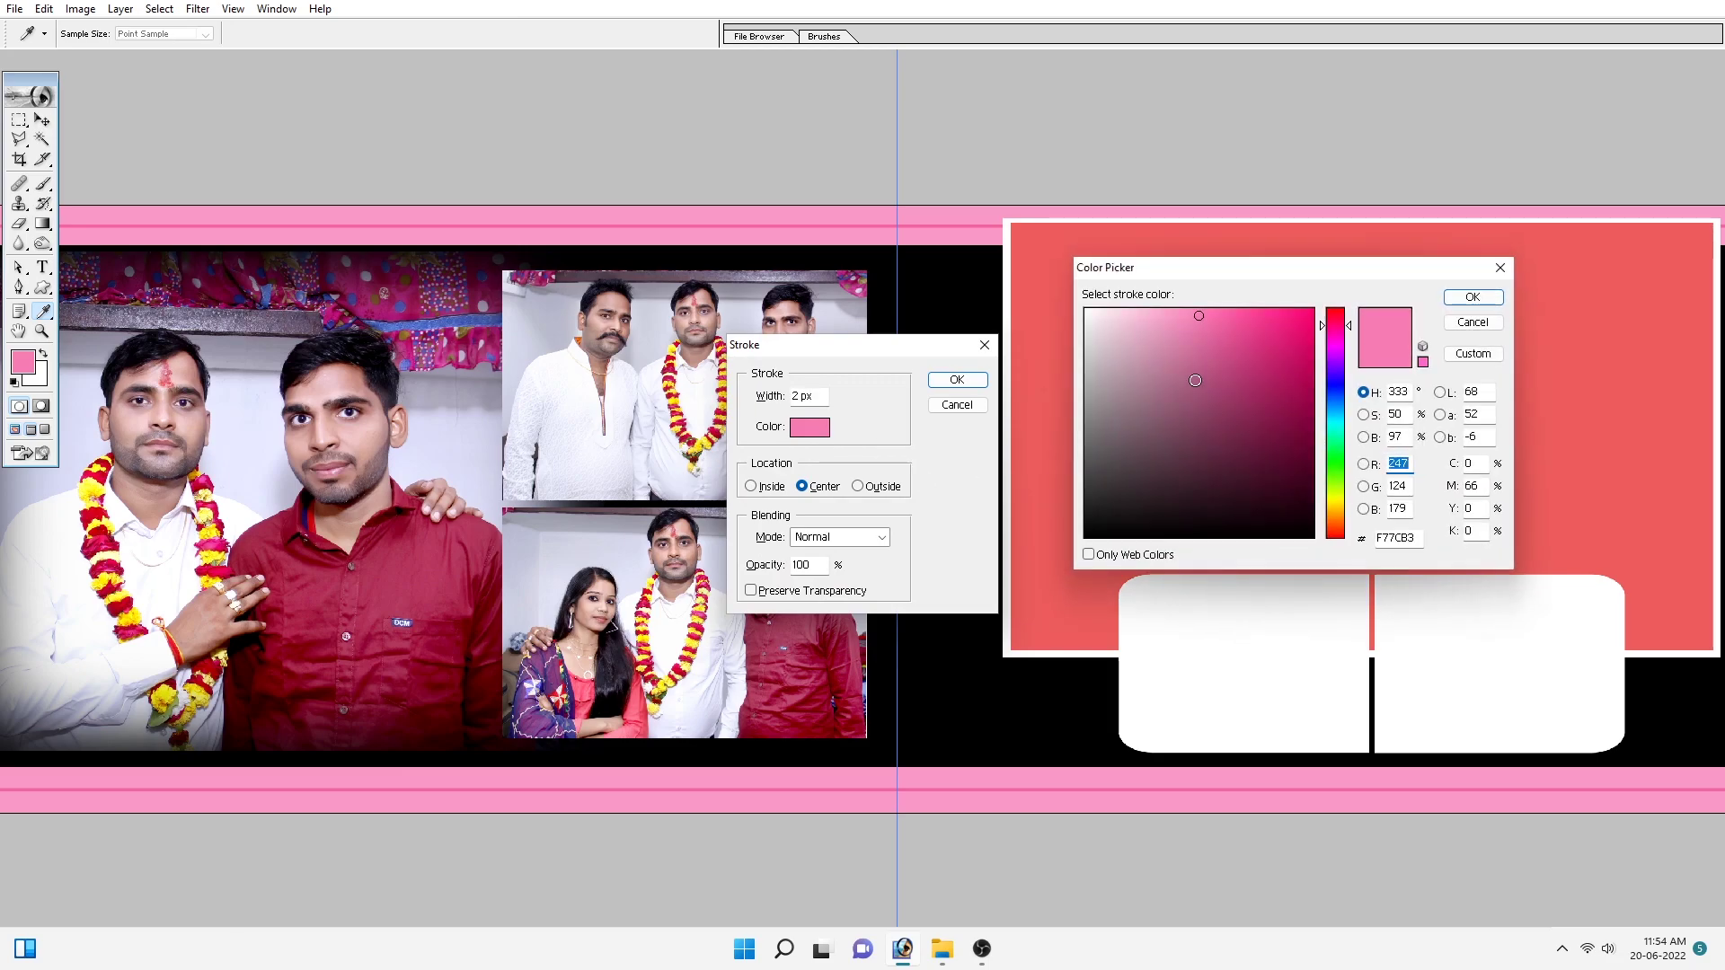
pyautogui.press('Return')
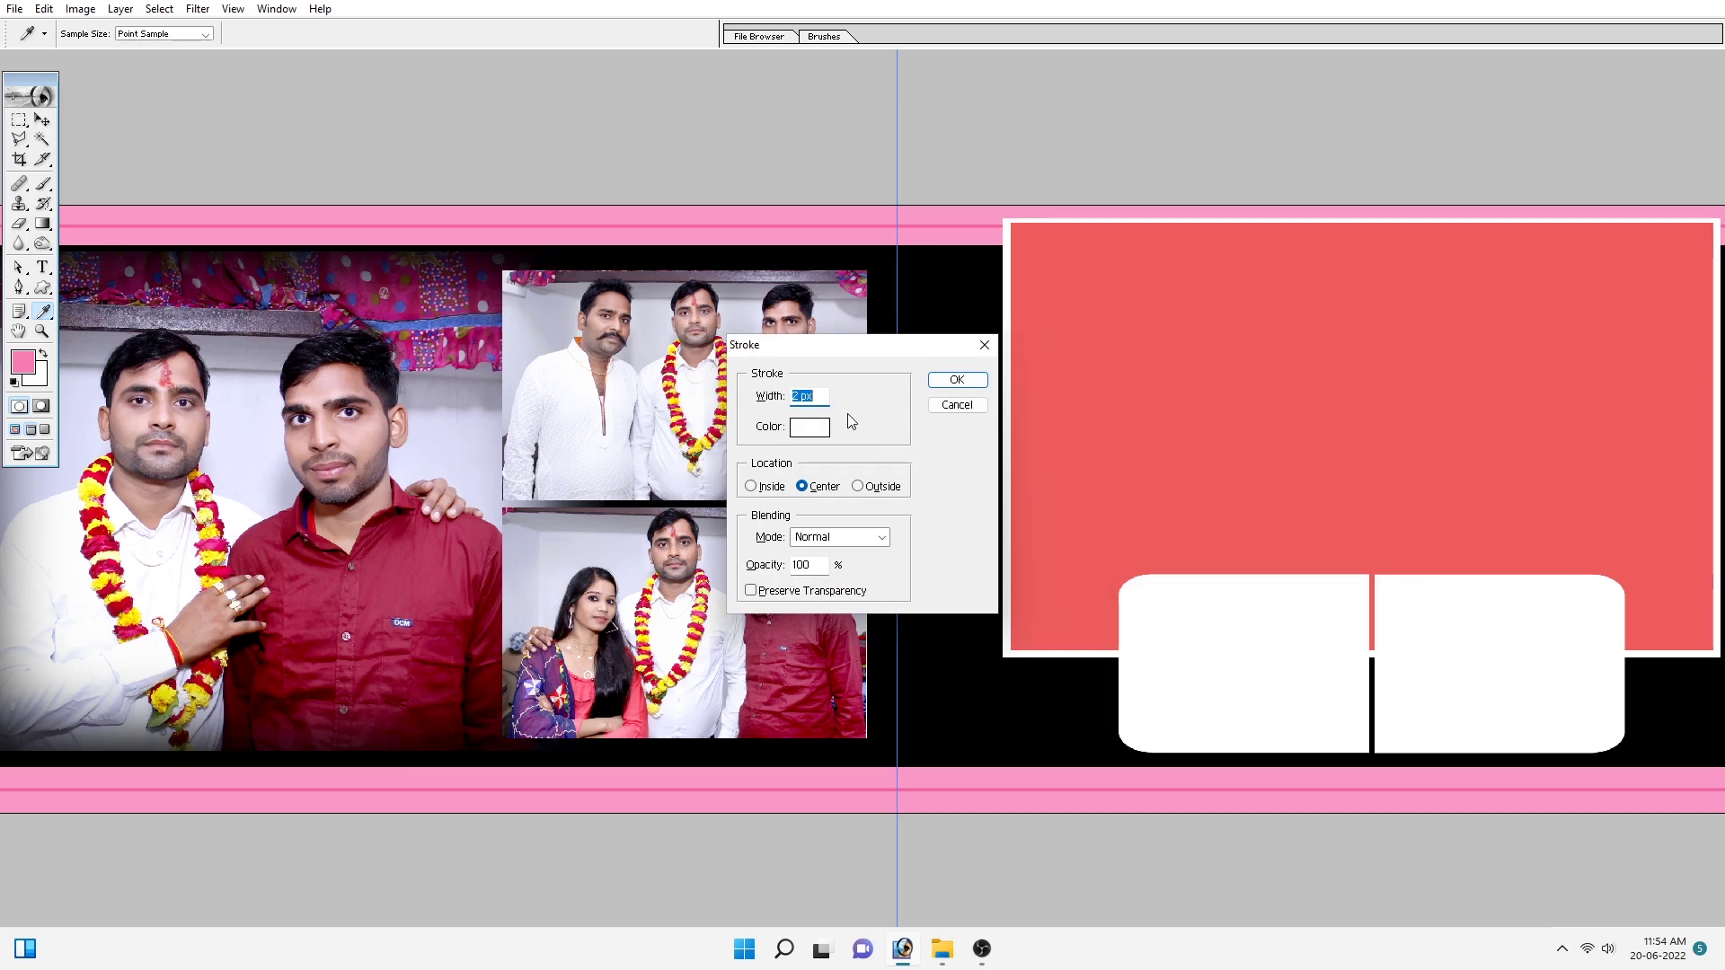
pyautogui.click(955, 380)
pyautogui.press('v')
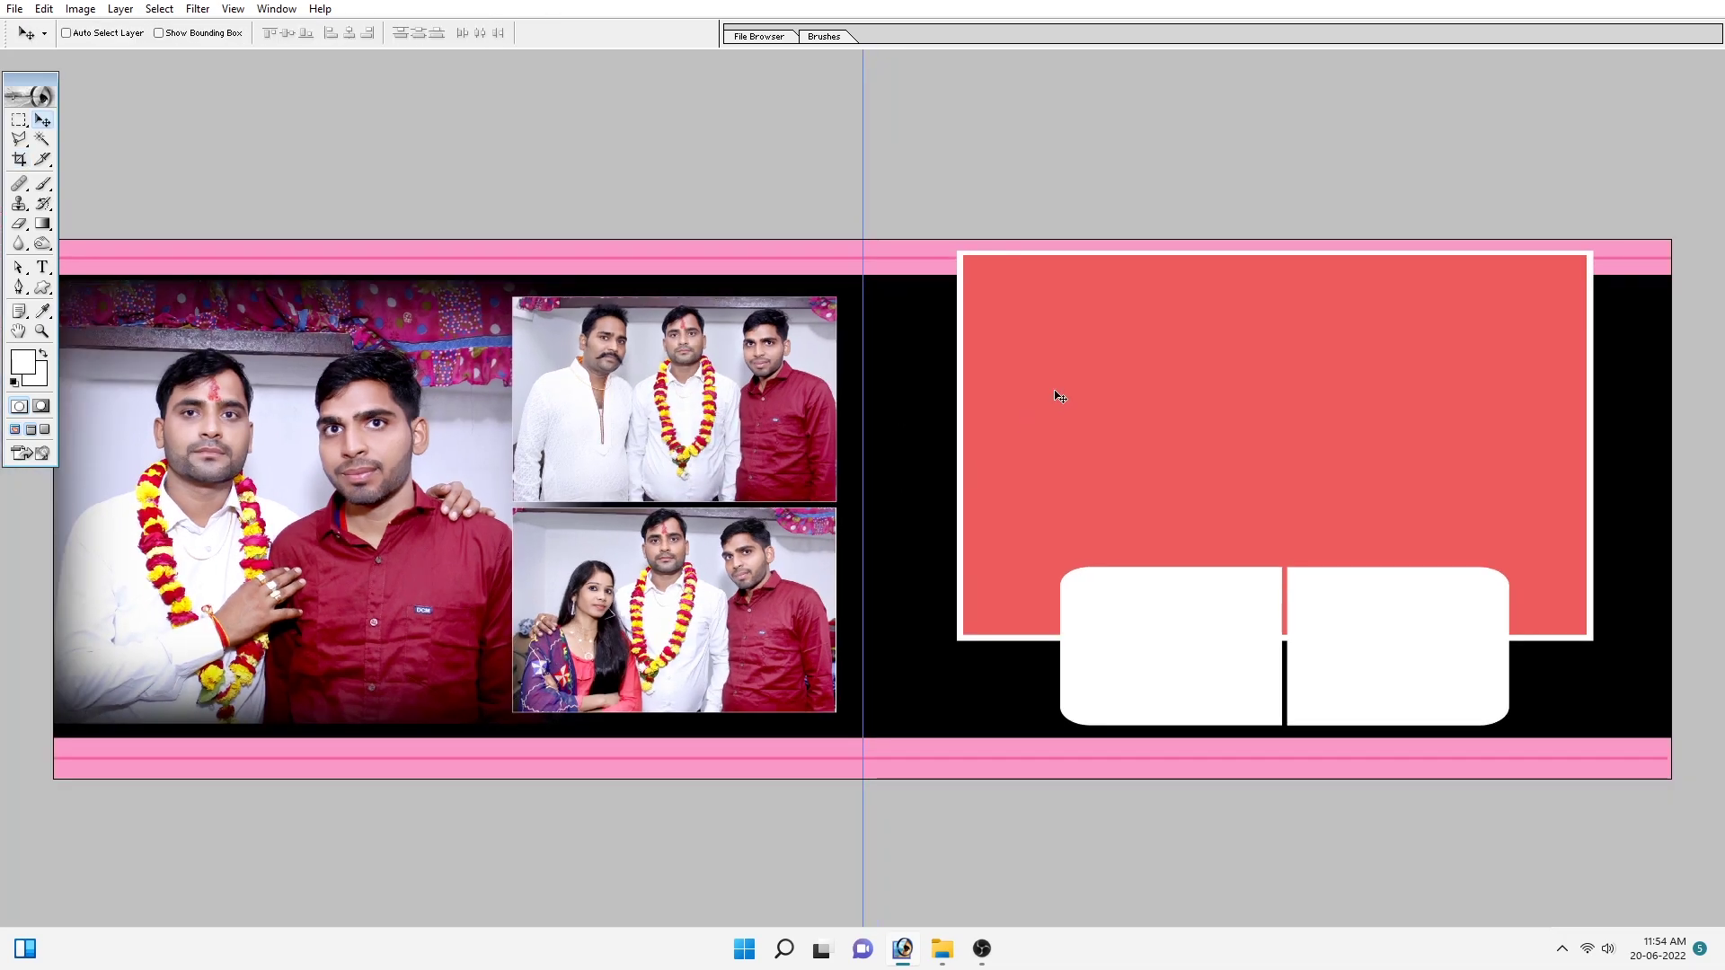
pyautogui.rightClick(1059, 391)
# Step: Bring in the group photo and load the red frame's Layer 4 copy outline as a selection
pyautogui.click(1187, 413)
pyautogui.hotkey('alt', 'Tab')
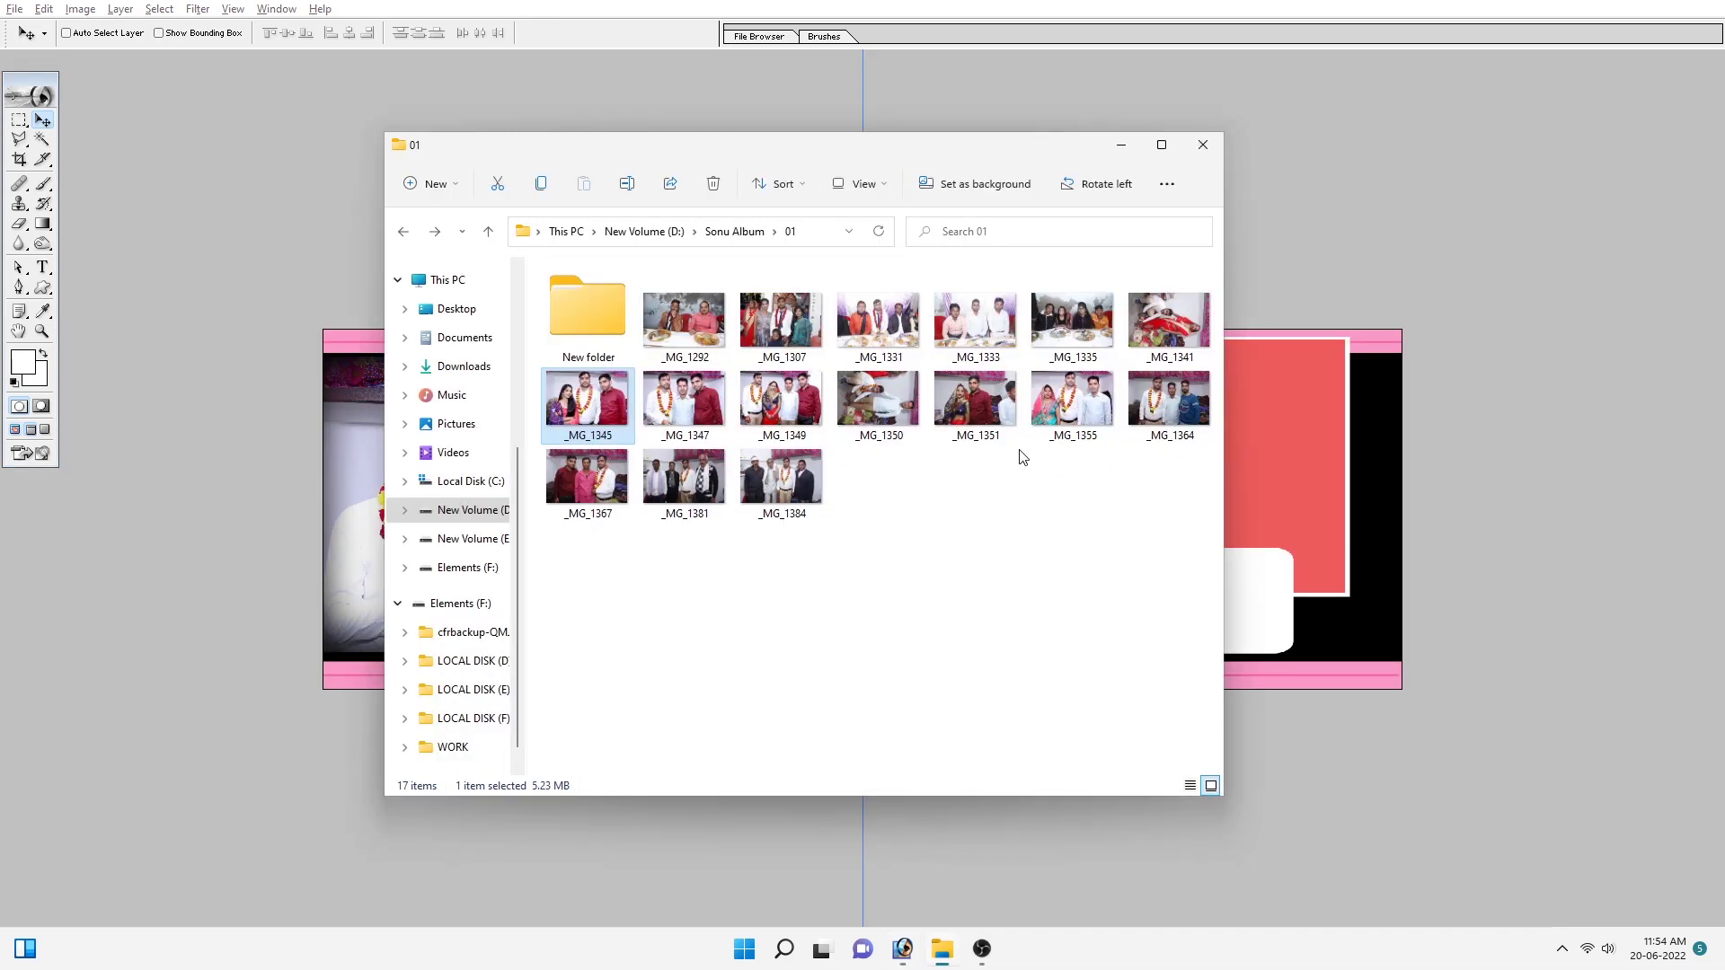
pyautogui.moveTo(593, 418); pyautogui.dragTo(585, 296)
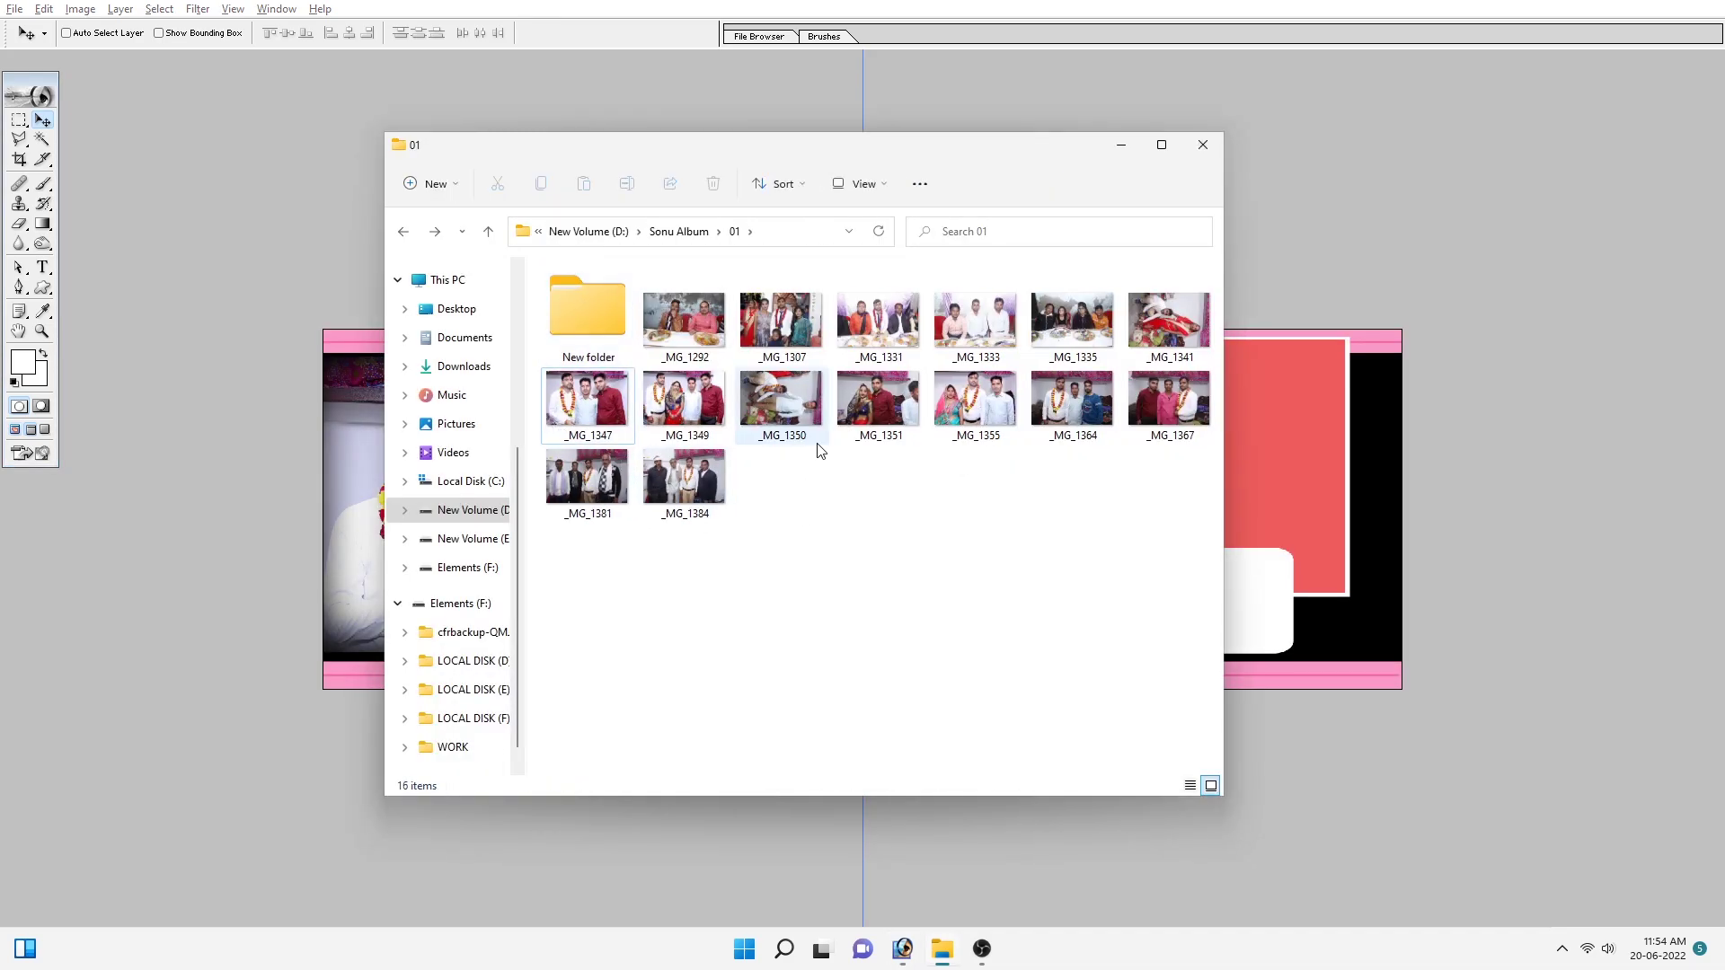
pyautogui.moveTo(679, 404)
pyautogui.mouseDown()
pyautogui.moveTo(1033, 417)
pyautogui.moveTo(1174, 366)
pyautogui.mouseUp()
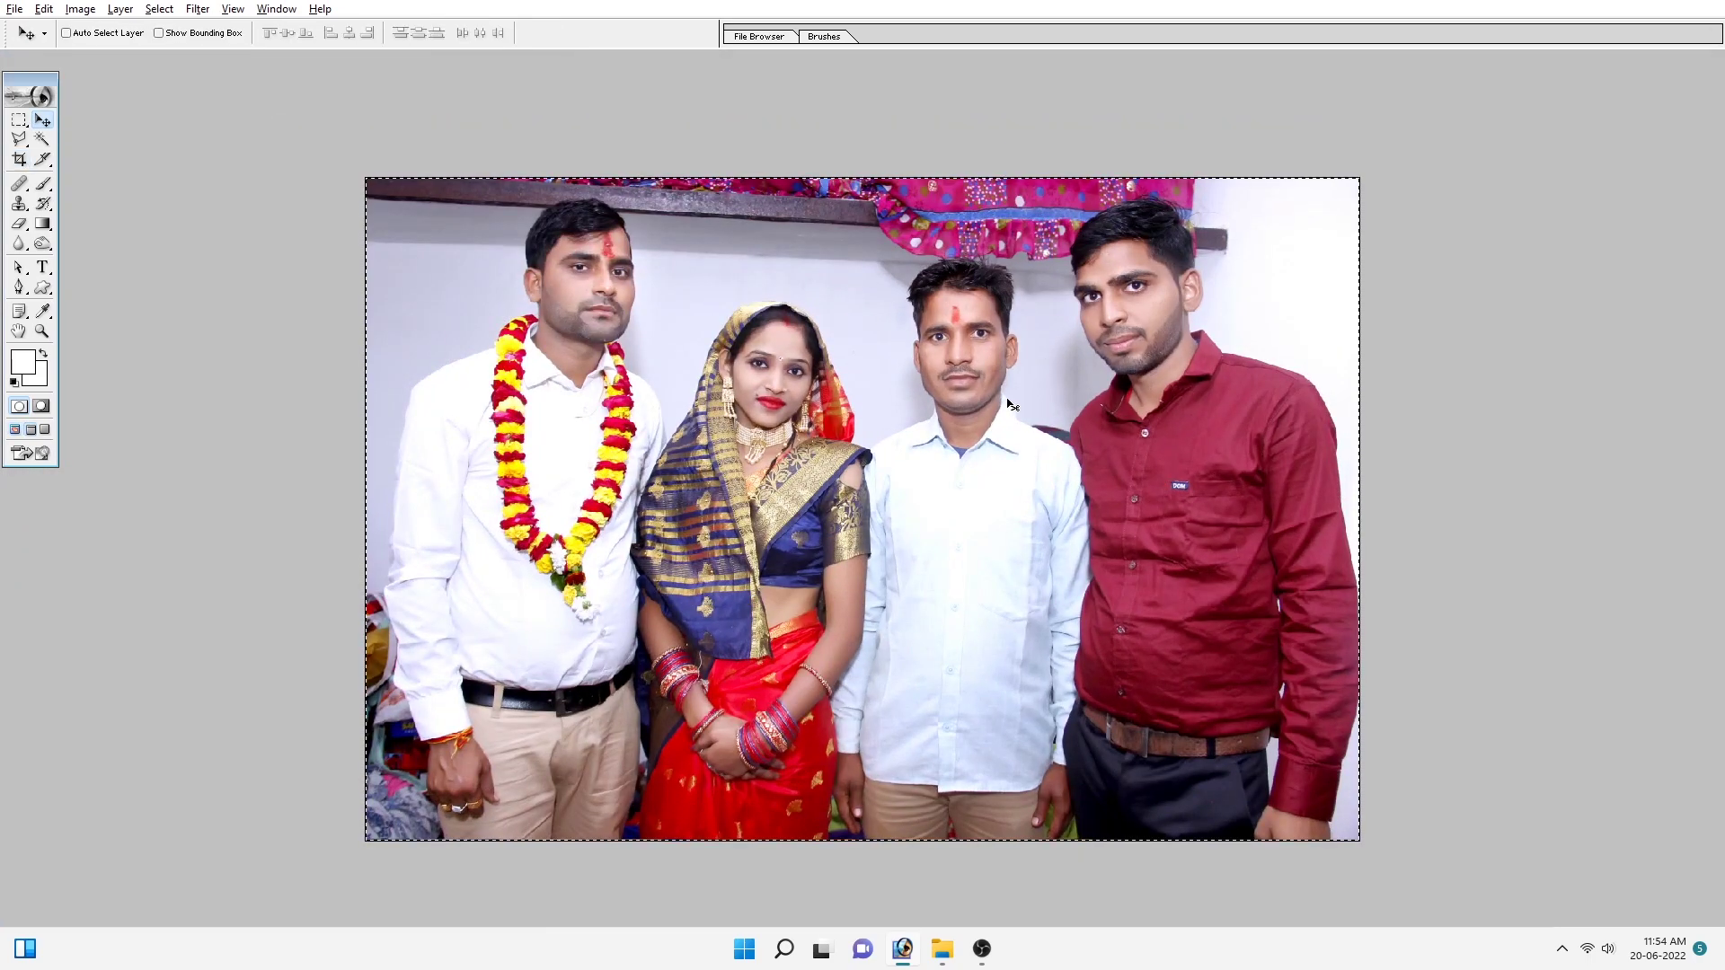
pyautogui.hotkey('ctrl', 'Tab')
pyautogui.rightClick(1116, 439)
pyautogui.click(1177, 450)
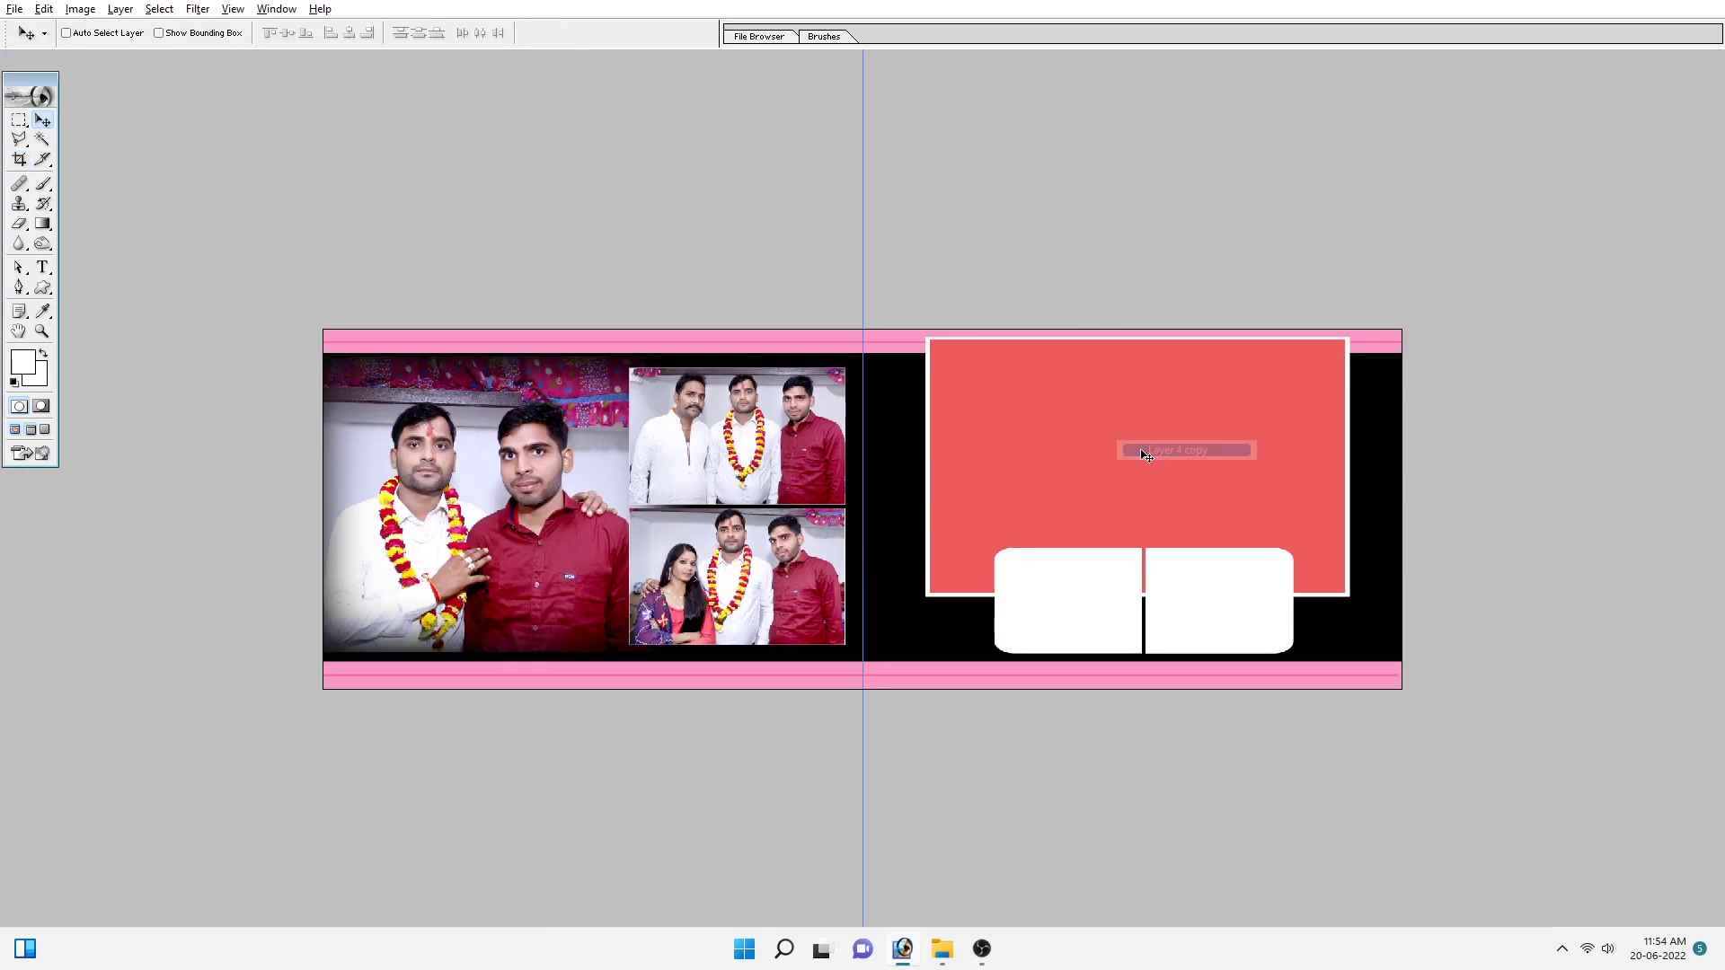
pyautogui.hotkey('alt', 's')
pyautogui.press('l')
pyautogui.press('Return')
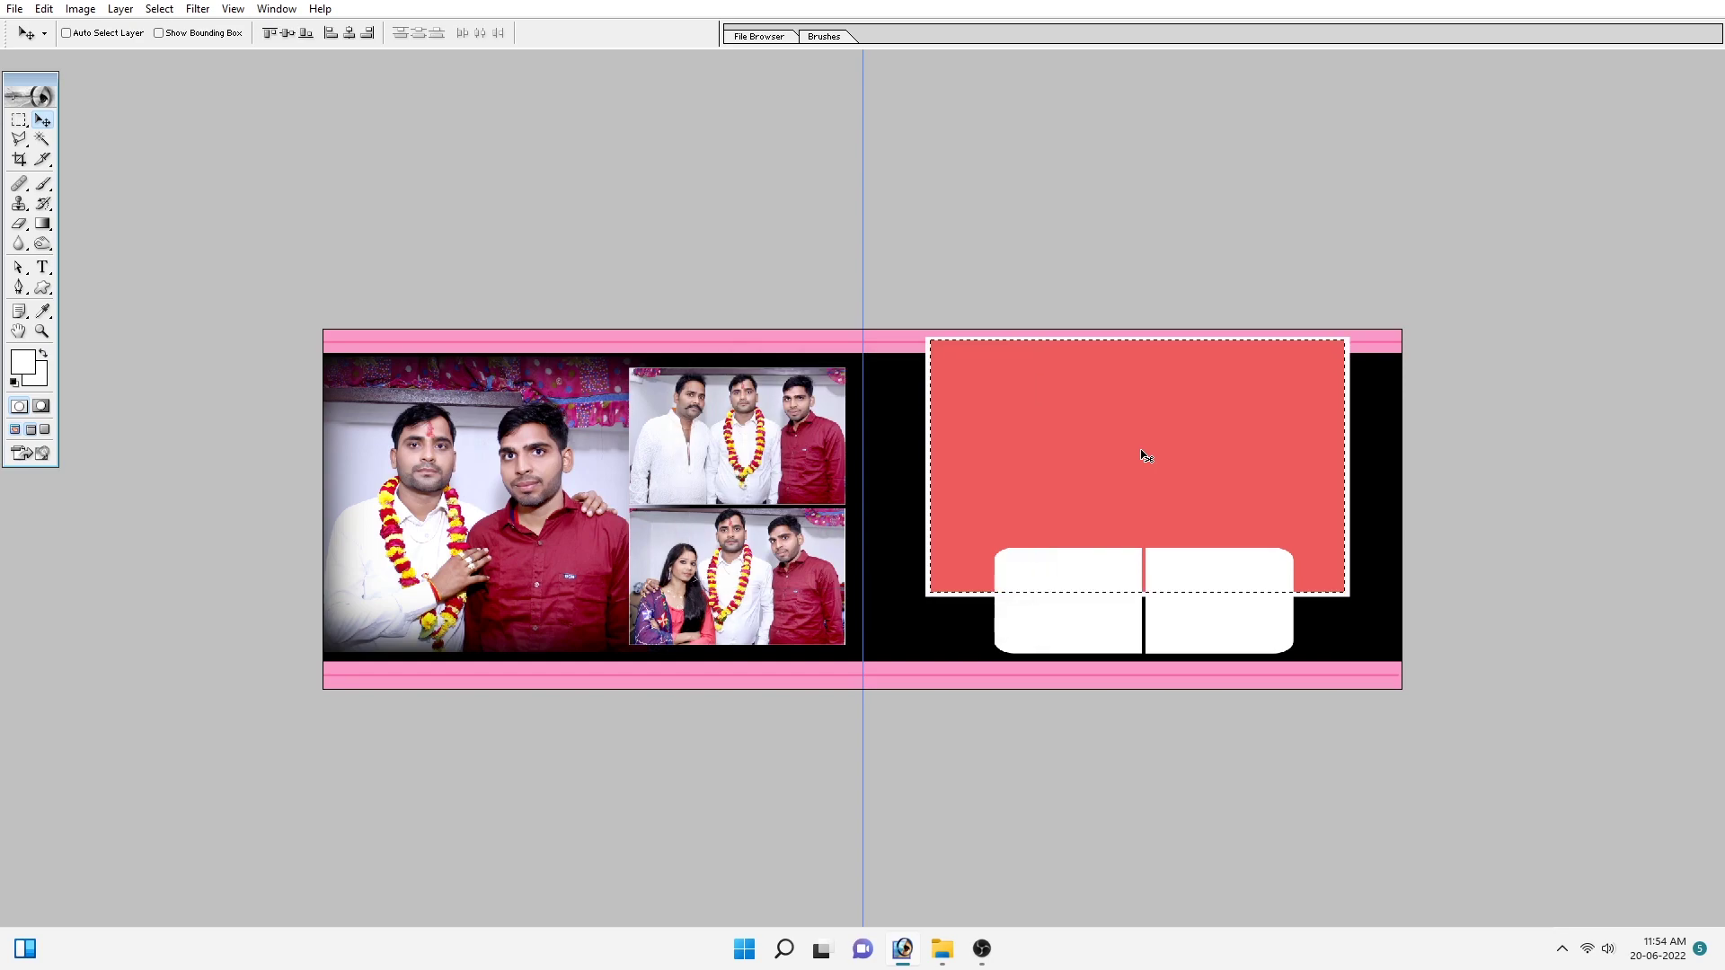
# Step: Paste the group photo into the red frame and scale it to about 54% to fill it
pyautogui.hotkey('ctrl', 'shift', 'v')
pyautogui.hotkey('ctrl', 't')
pyautogui.moveTo(1404, 329); pyautogui.dragTo(1174, 461)
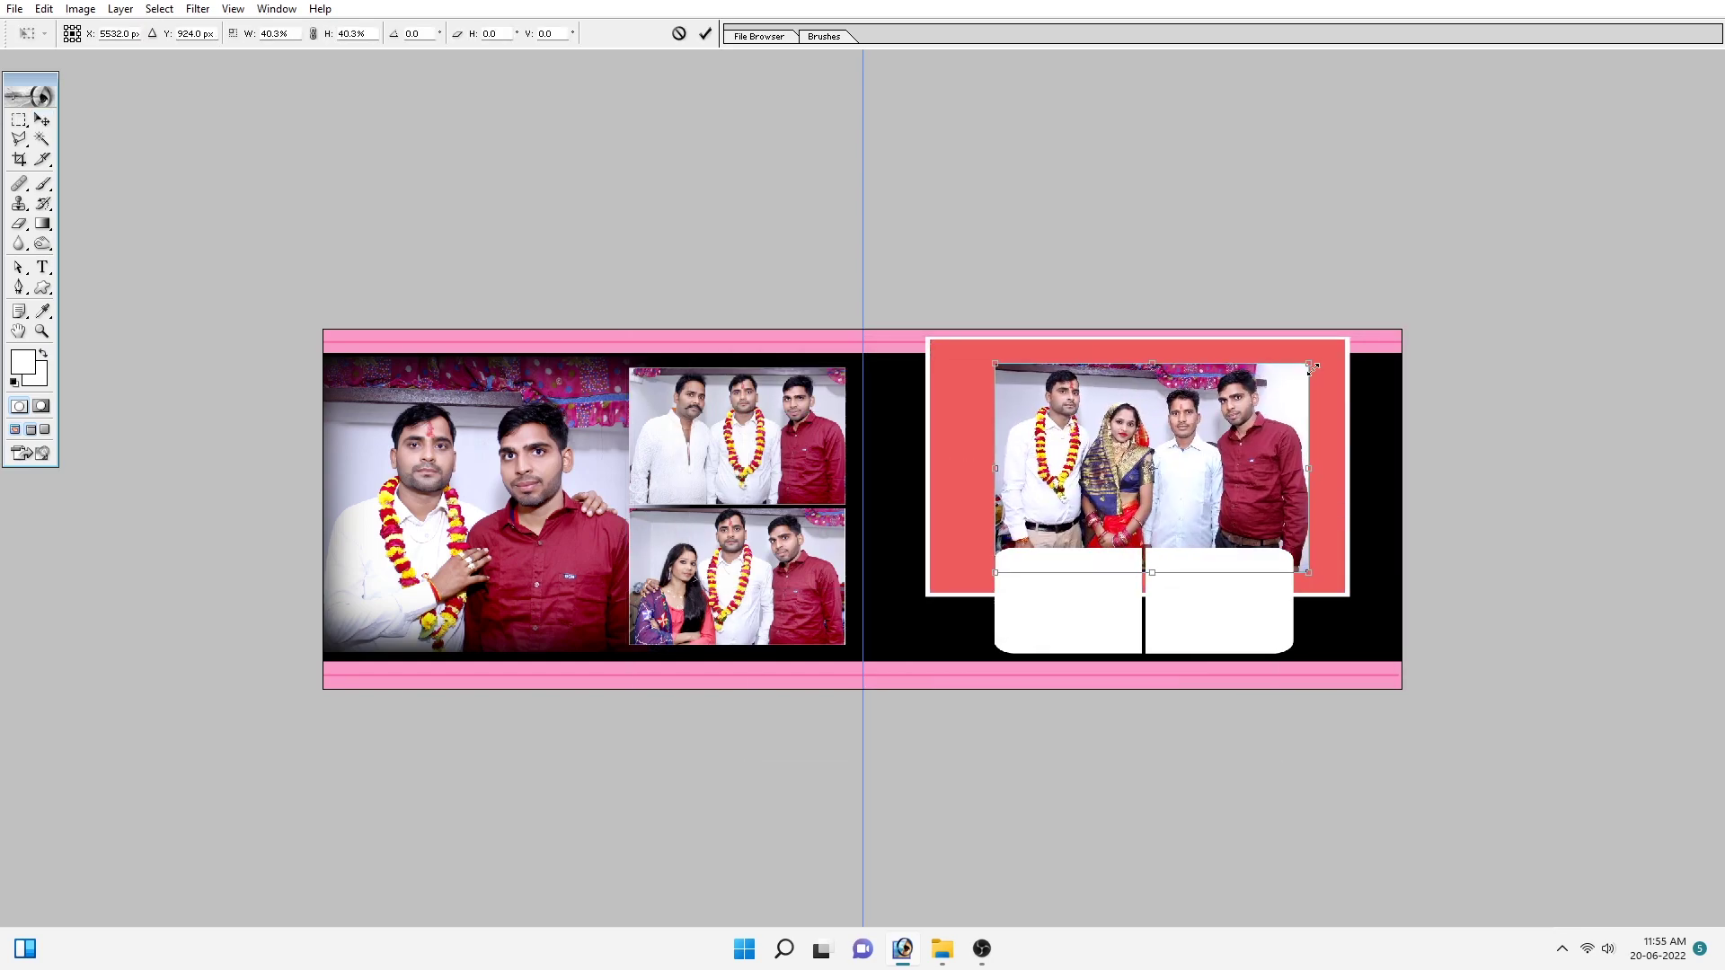
pyautogui.moveTo(1347, 339)
pyautogui.mouseDown()
pyautogui.moveTo(1329, 355)
pyautogui.moveTo(1343, 339)
pyautogui.mouseUp()
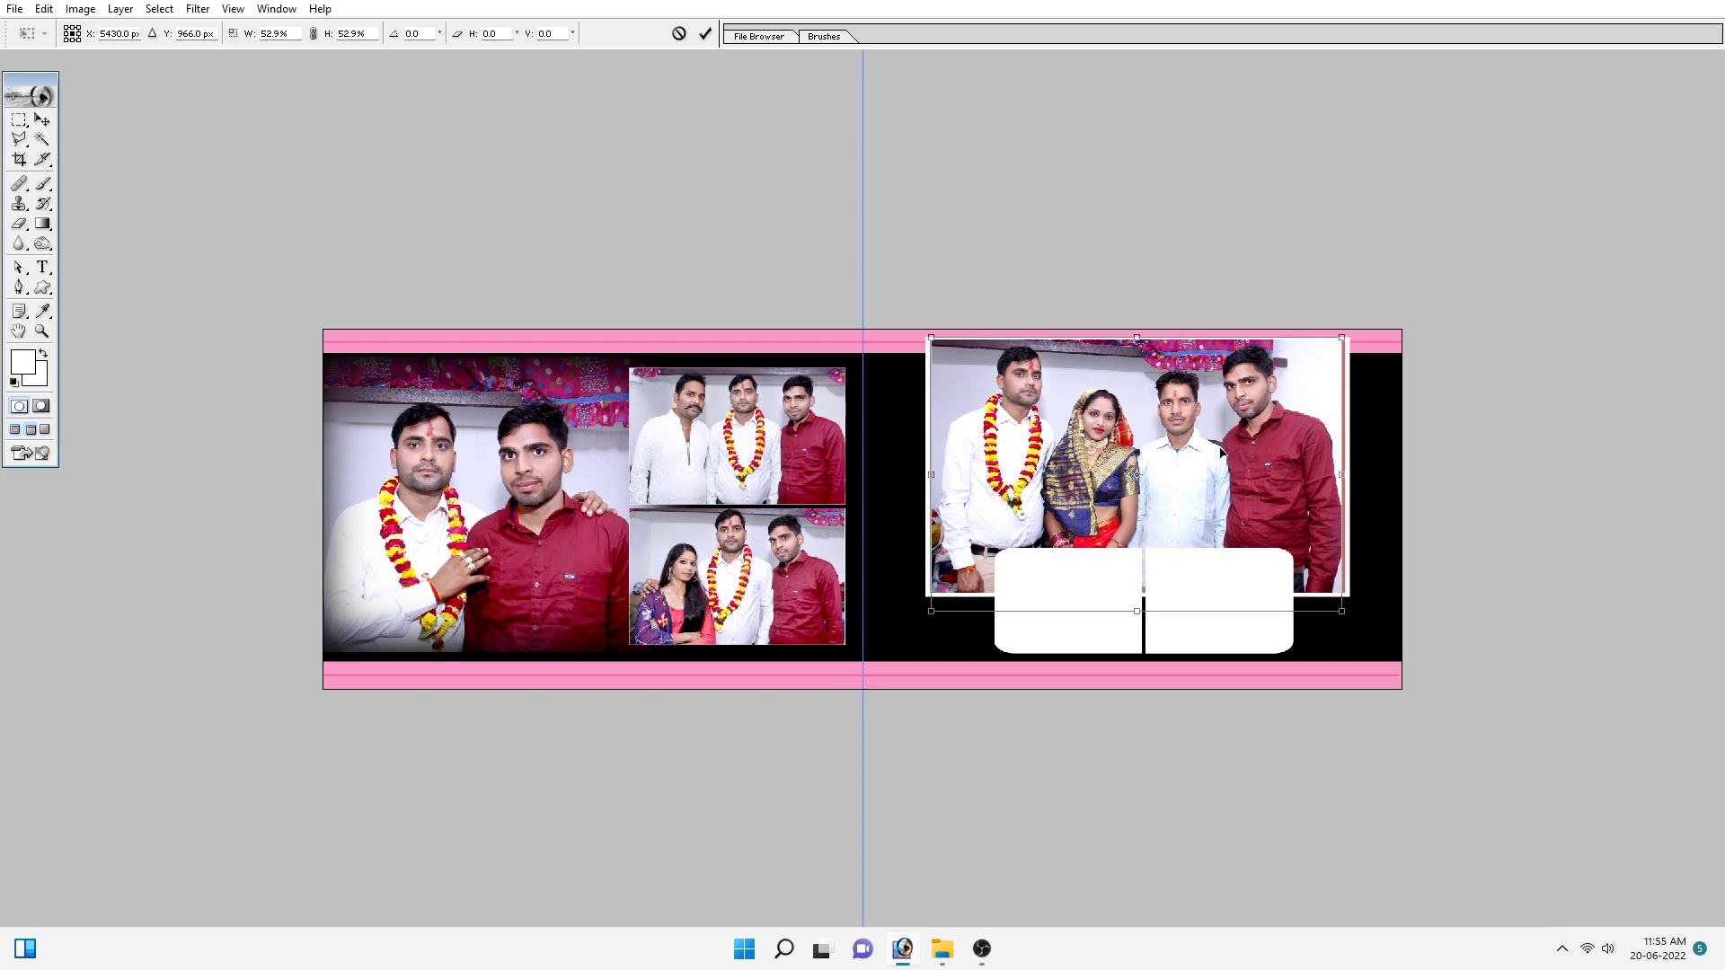
pyautogui.moveTo(927, 618); pyautogui.dragTo(919, 624)
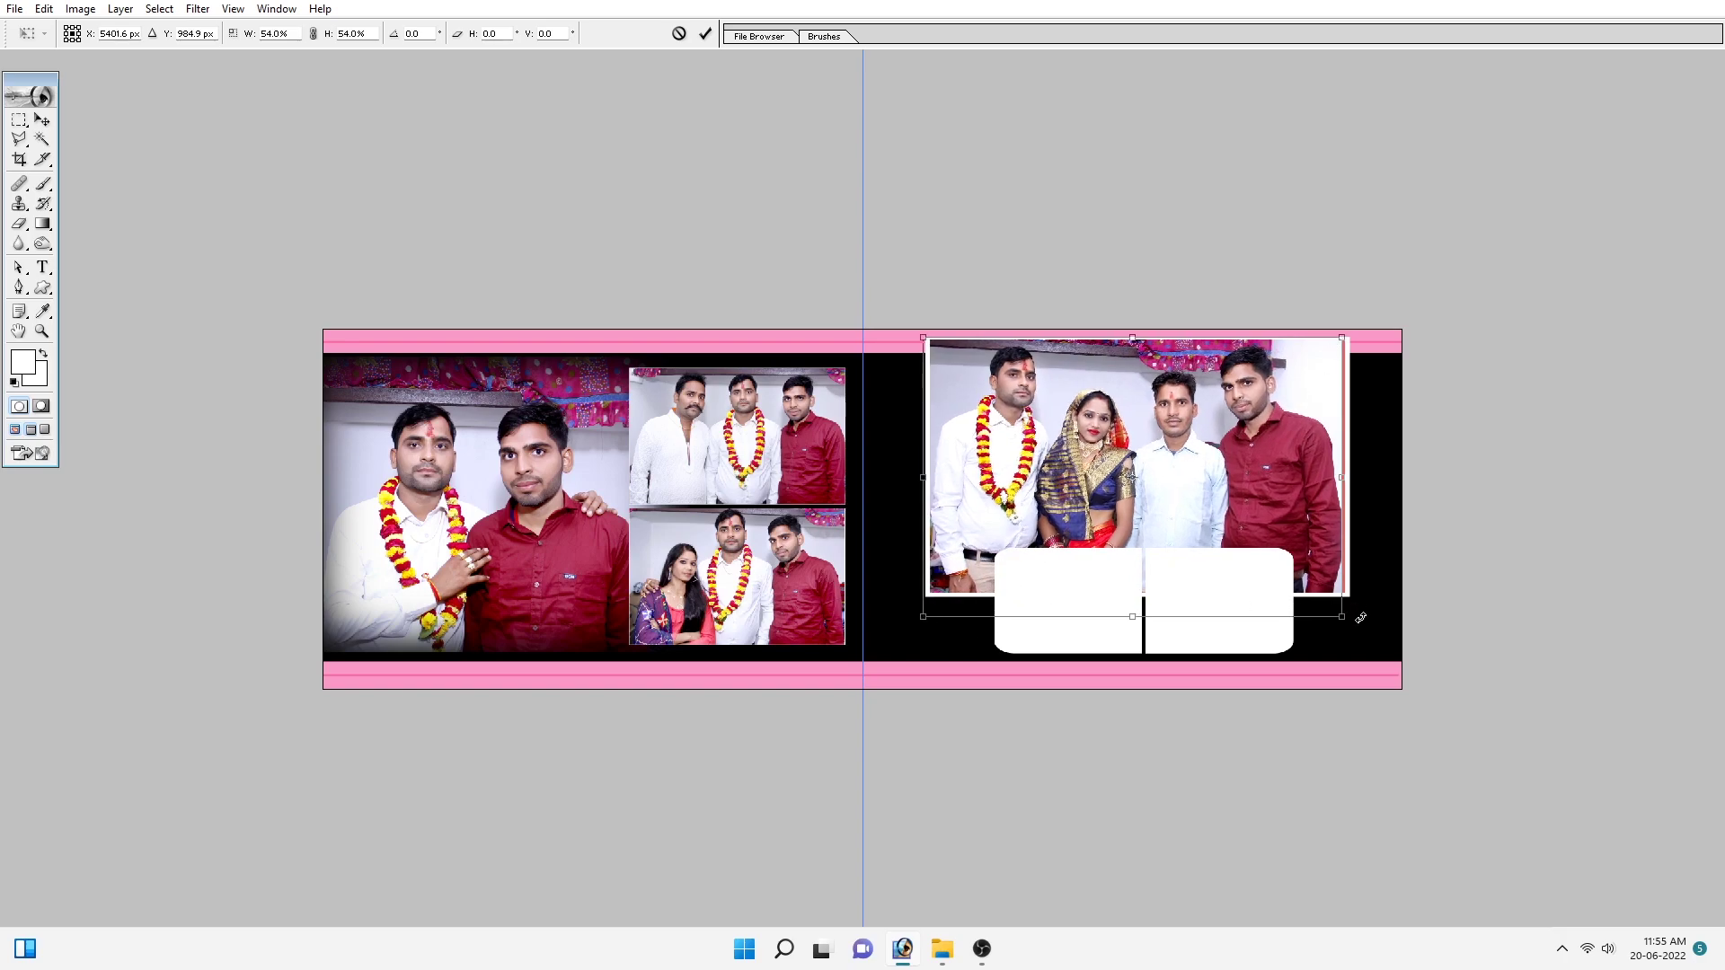
pyautogui.moveTo(1341, 616); pyautogui.dragTo(1346, 621)
pyautogui.press('Return')
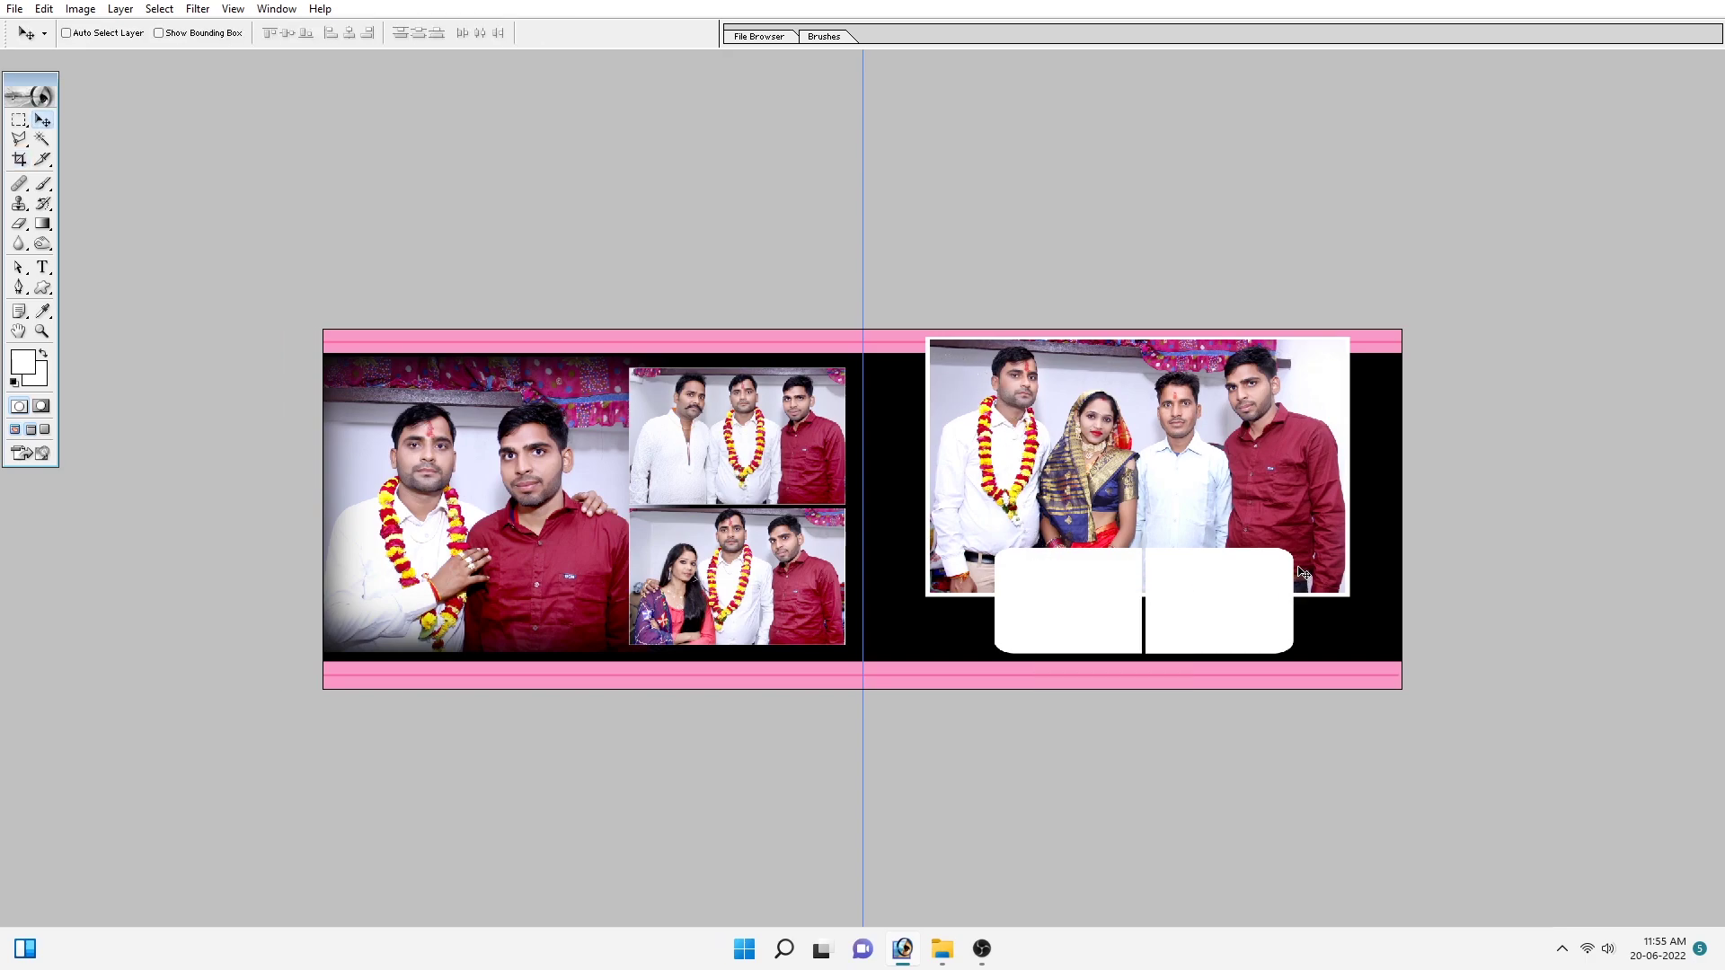
# Step: Target Layer 3's left white box and copy the whole _MG_1347 three-man photo
pyautogui.rightClick(1056, 587)
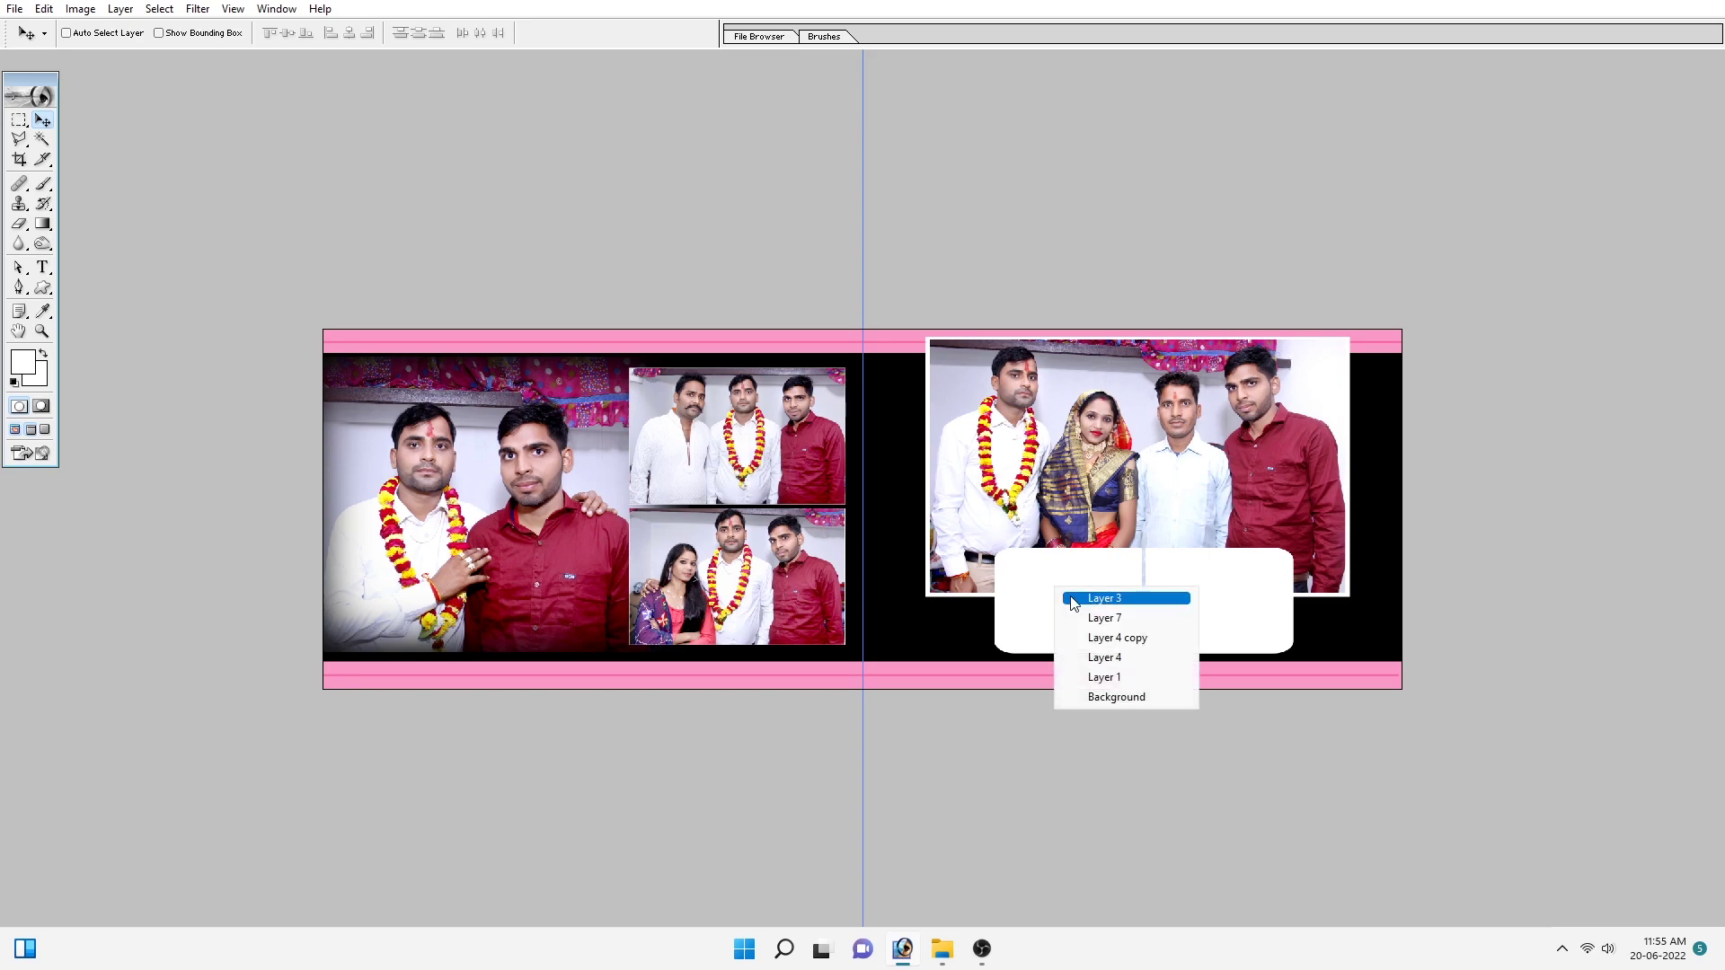
pyautogui.click(1105, 599)
pyautogui.press('w')
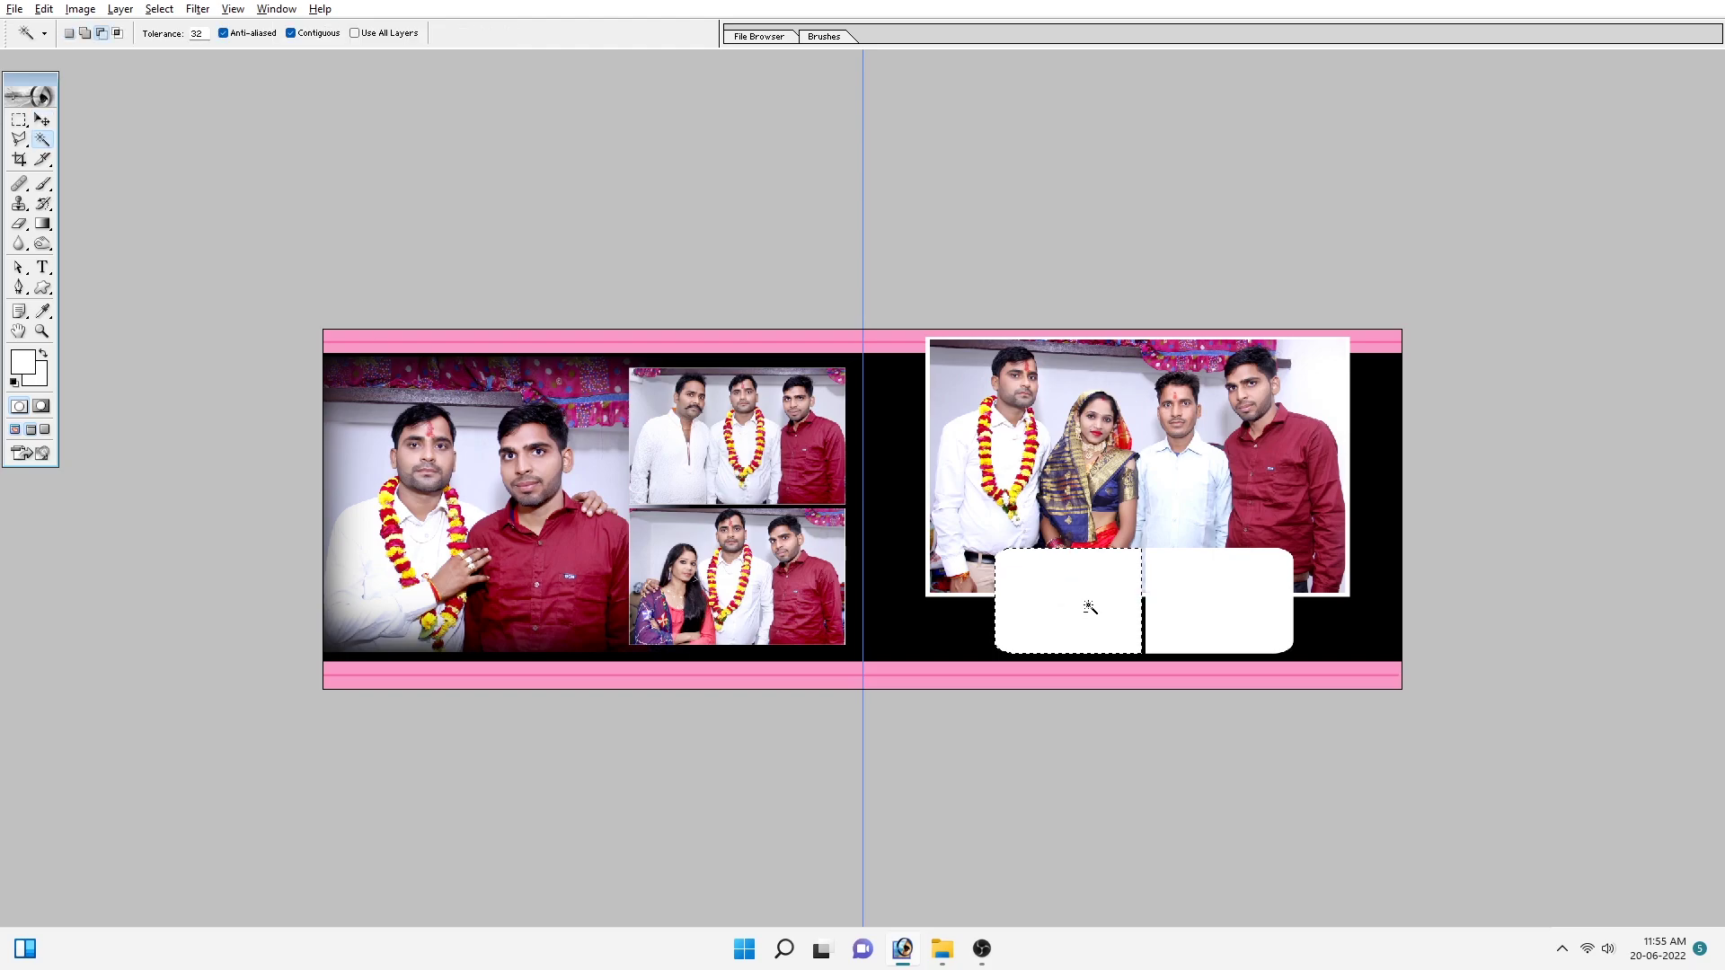
pyautogui.hotkey('alt', 'Tab')
pyautogui.moveTo(680, 453); pyautogui.dragTo(586, 309)
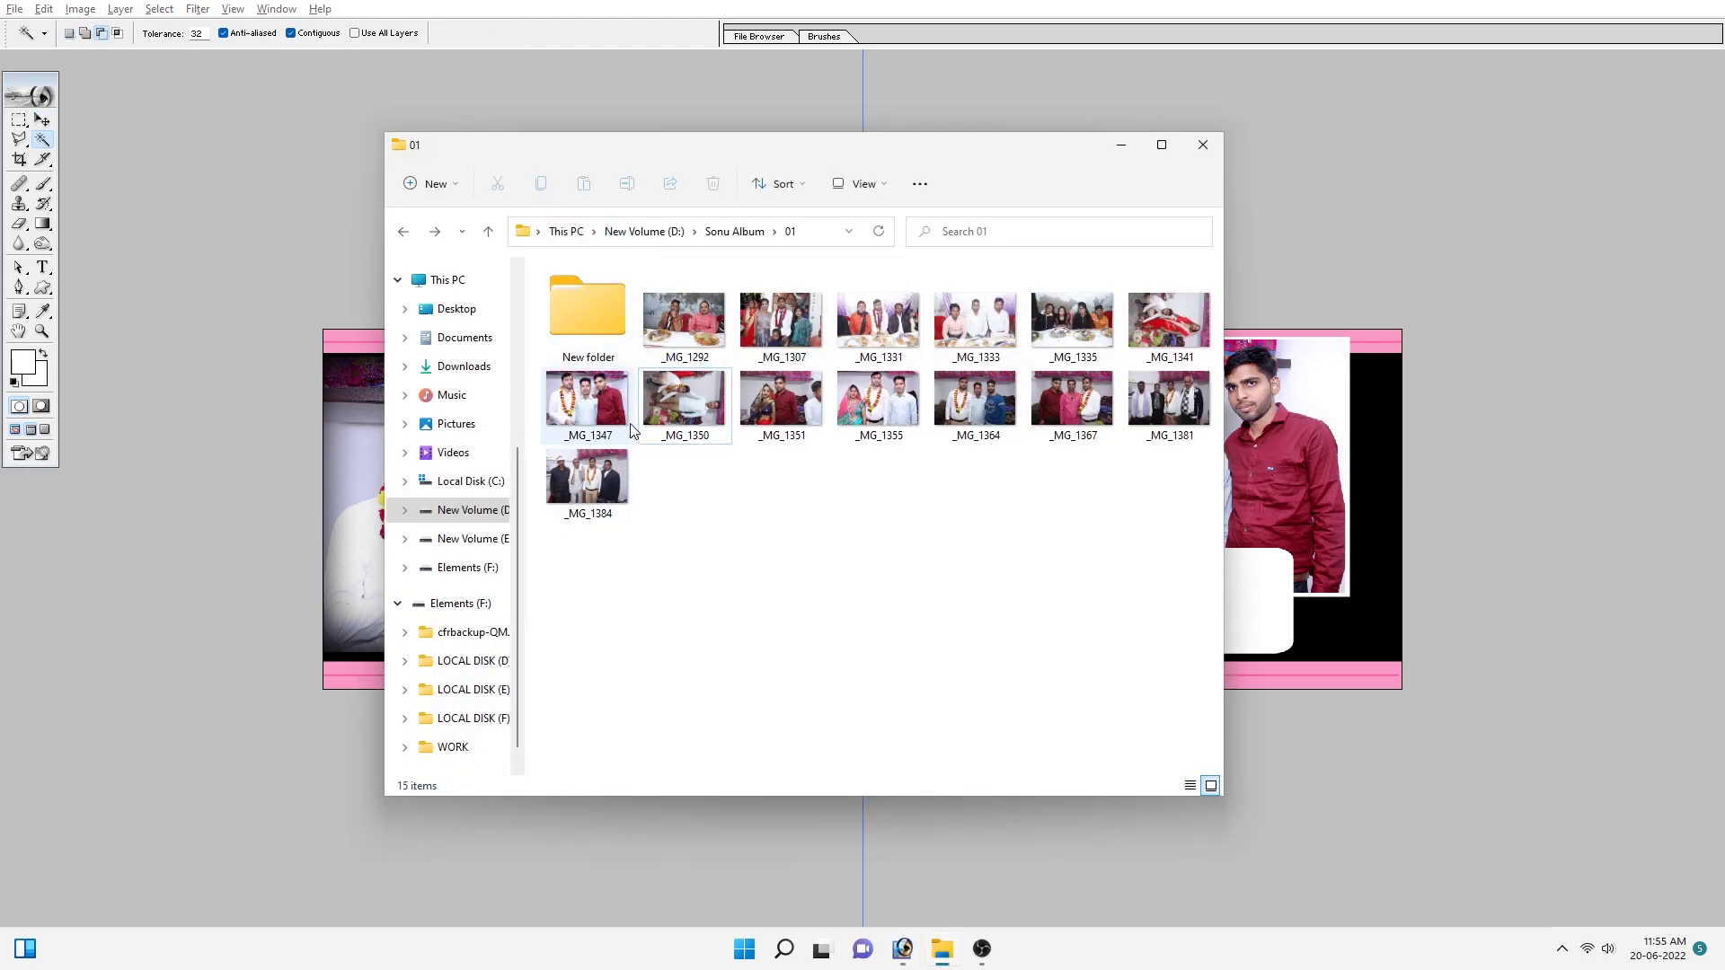
pyautogui.press('Return')
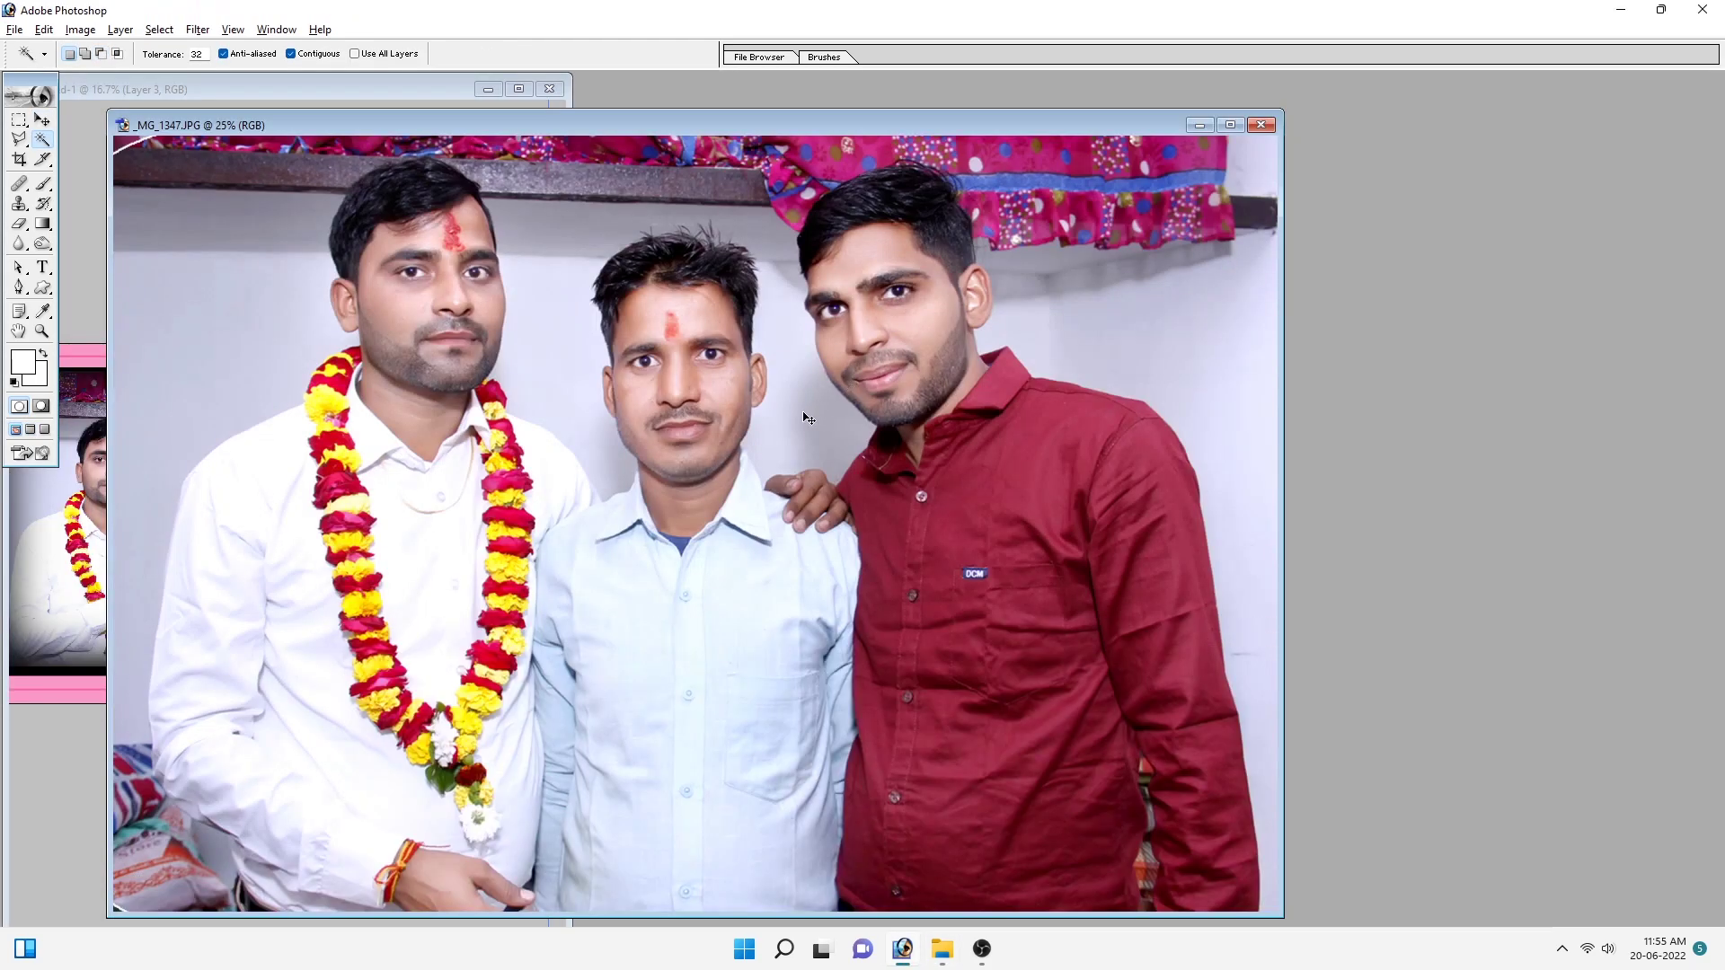
pyautogui.hotkey('ctrl', 'a')
pyautogui.hotkey('ctrl', 'c')
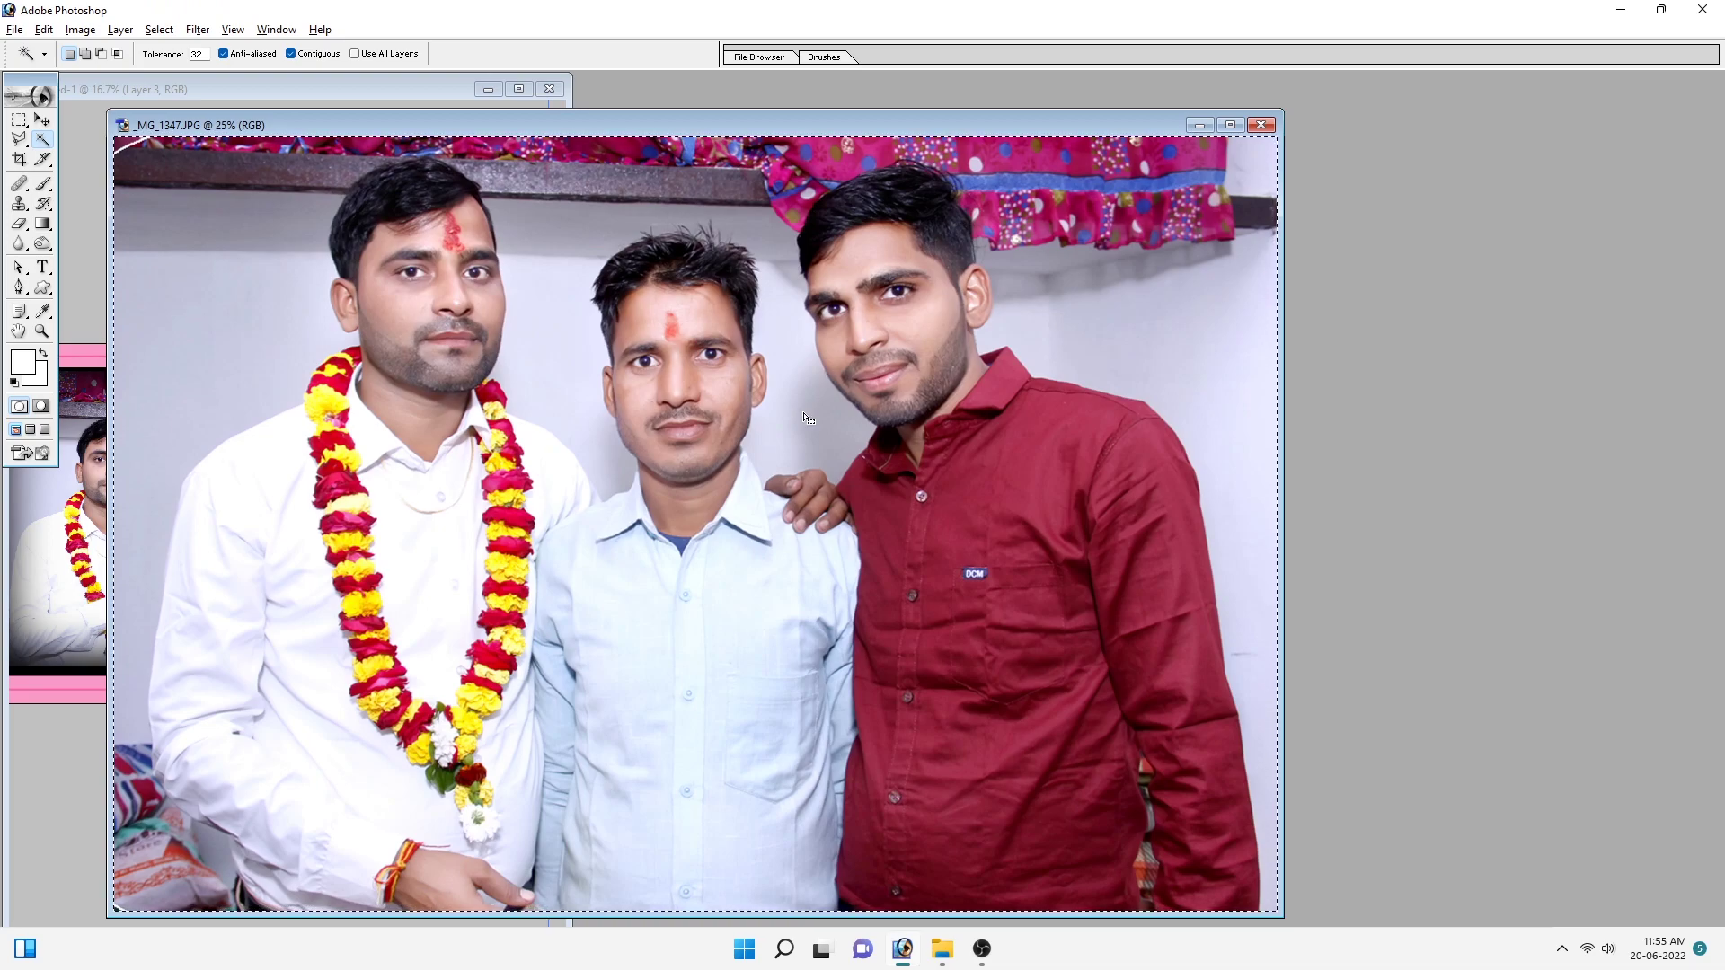
# Step: Paste the three-man photo into the left white box and shrink it to fit
pyautogui.hotkey('ctrl', 'Tab')
pyautogui.press('f')
pyautogui.hotkey('ctrl', 'v')
pyautogui.hotkey('ctrl', 't')
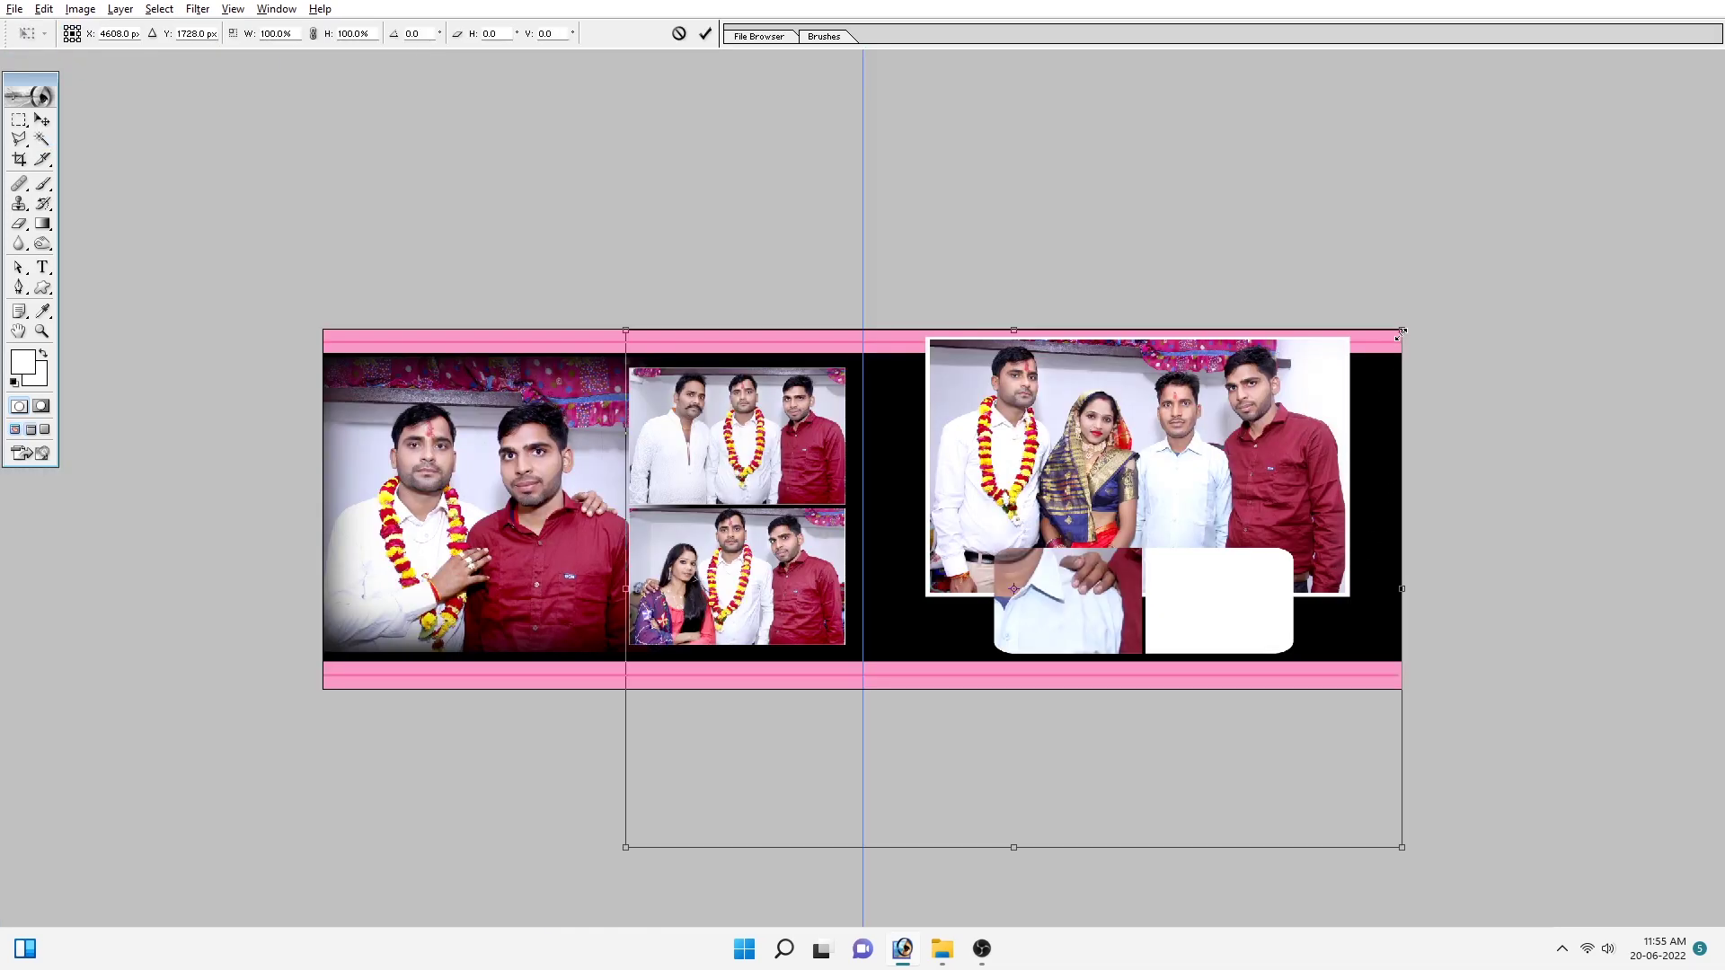
pyautogui.moveTo(1399, 334)
pyautogui.mouseDown()
pyautogui.moveTo(1121, 598)
pyautogui.moveTo(1153, 547)
pyautogui.mouseUp()
pyautogui.press('Return')
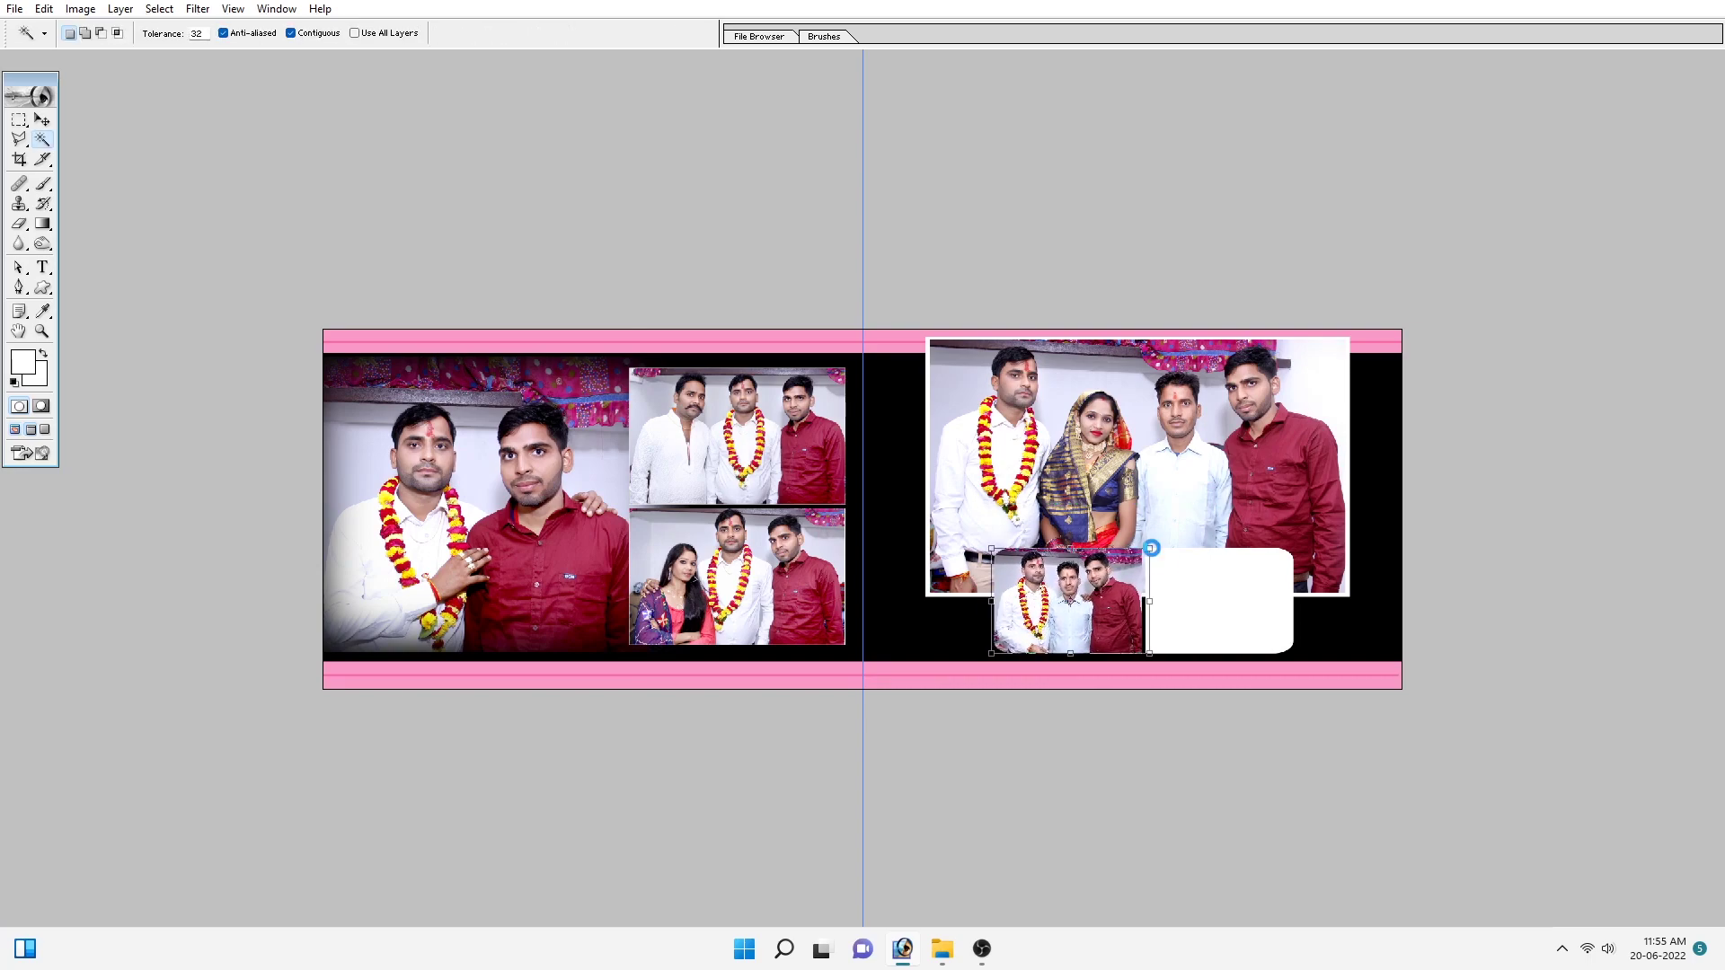
# Step: Enlarge the small three-man photo slightly so it fills its slot
pyautogui.press('c')
pyautogui.hotkey('ctrl', '+')
pyautogui.scroll(2, 1185, 577)
pyautogui.press('v')
pyautogui.rightClick(839, 454)
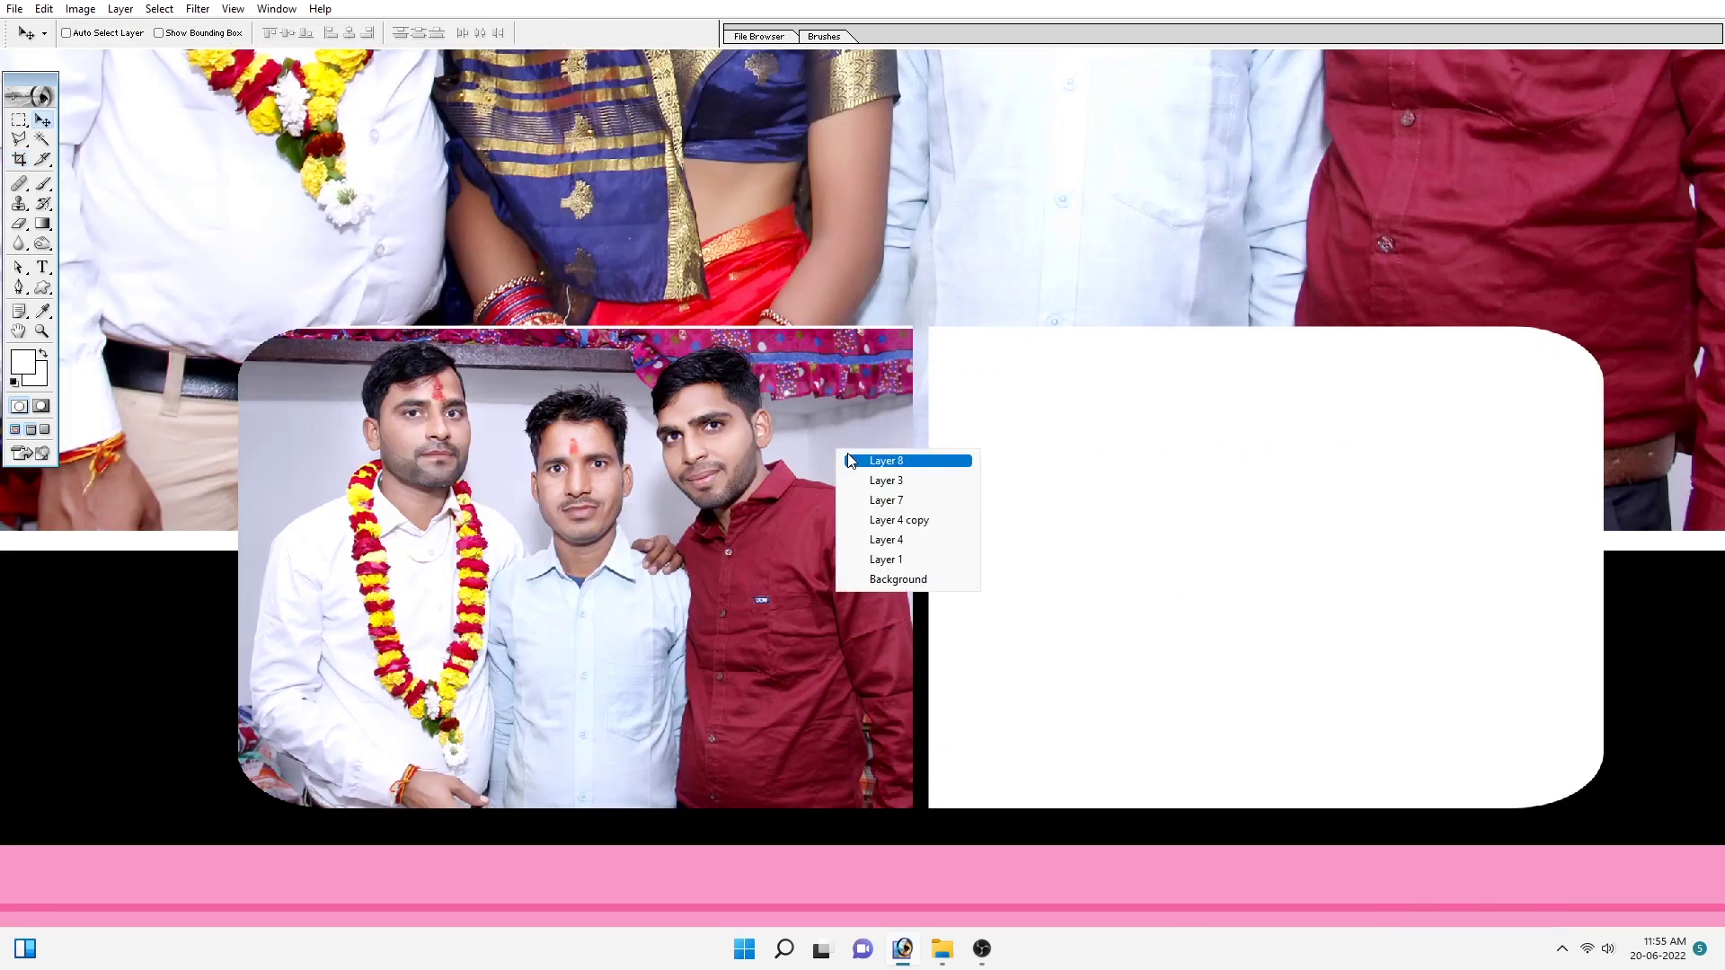
pyautogui.click(854, 463)
pyautogui.hotkey('ctrl', 't')
pyautogui.moveTo(952, 326); pyautogui.dragTo(957, 324)
pyautogui.press('Return')
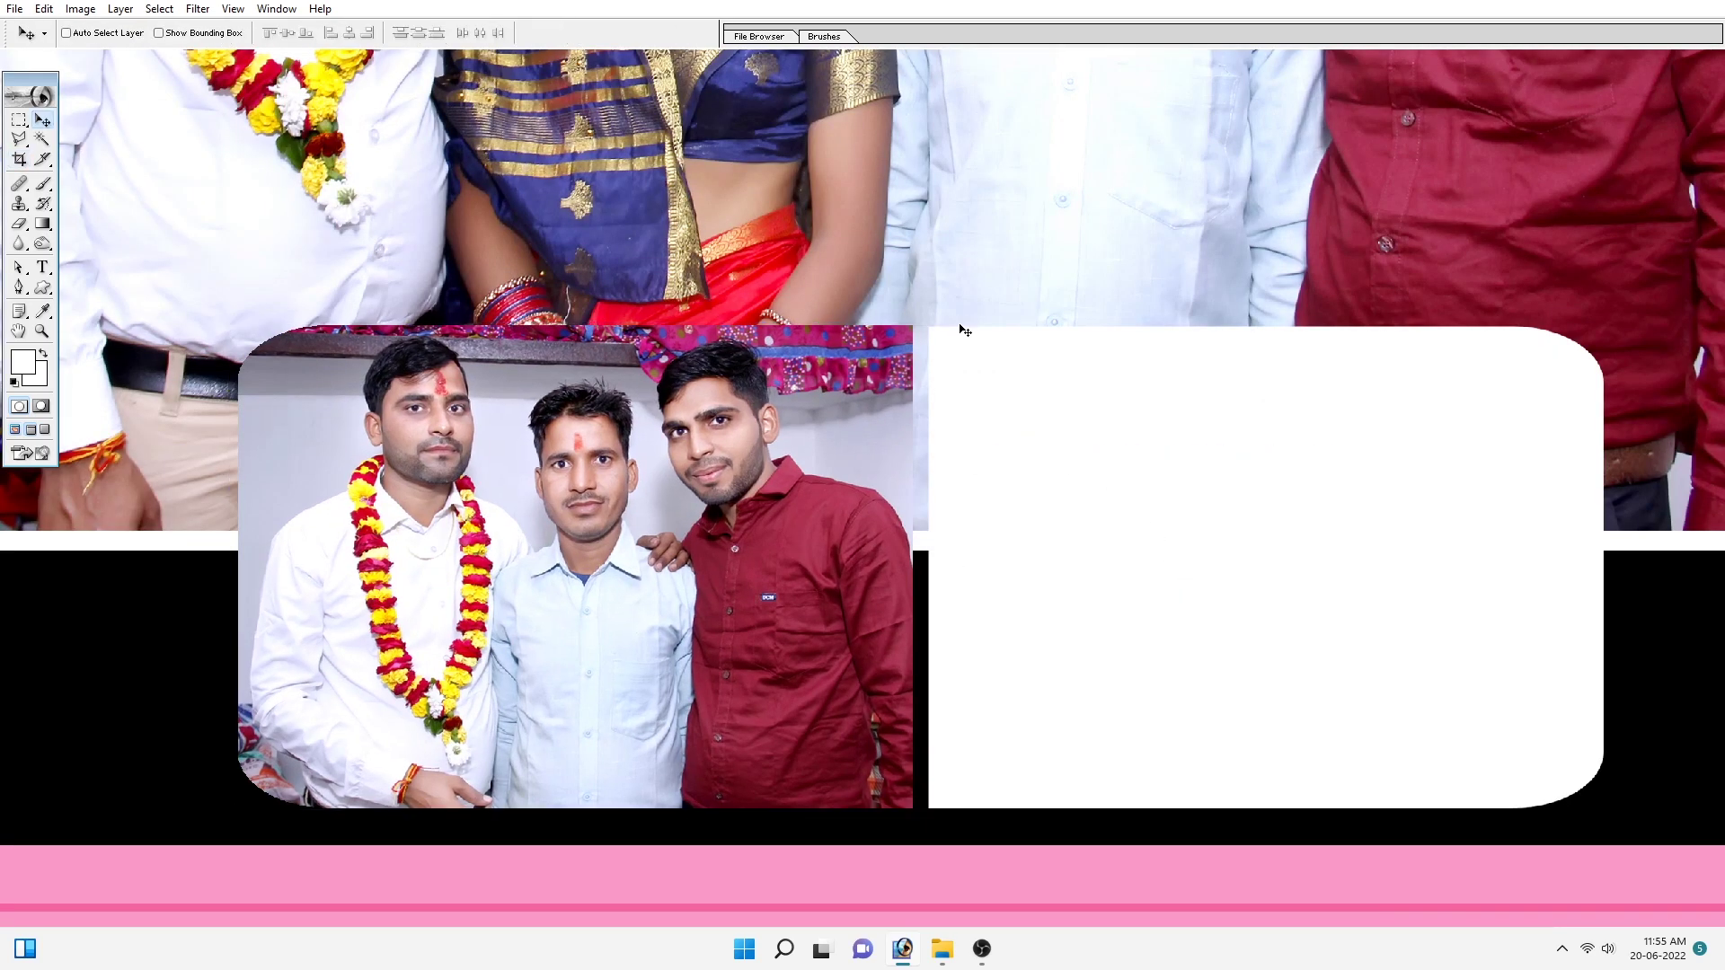
# Step: Zoom out to the whole spread and bring the album photo folder back up
pyautogui.press('c')
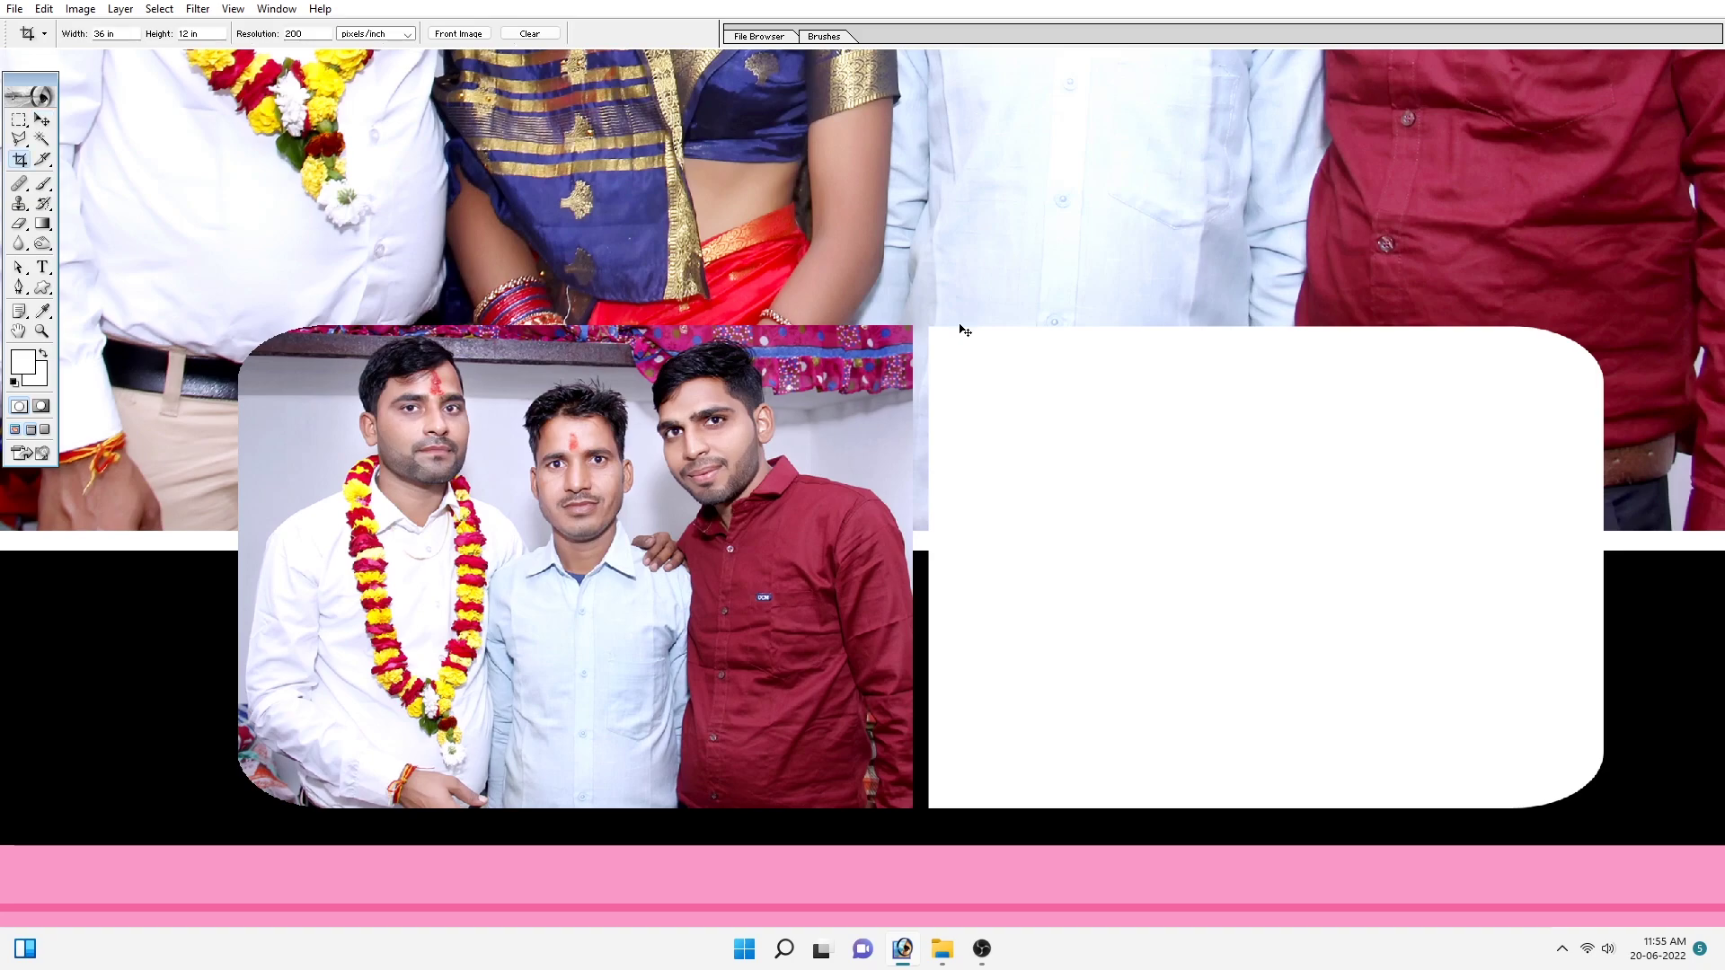
pyautogui.hotkey('ctrl', '-')
pyautogui.hotkey('ctrl', '-')
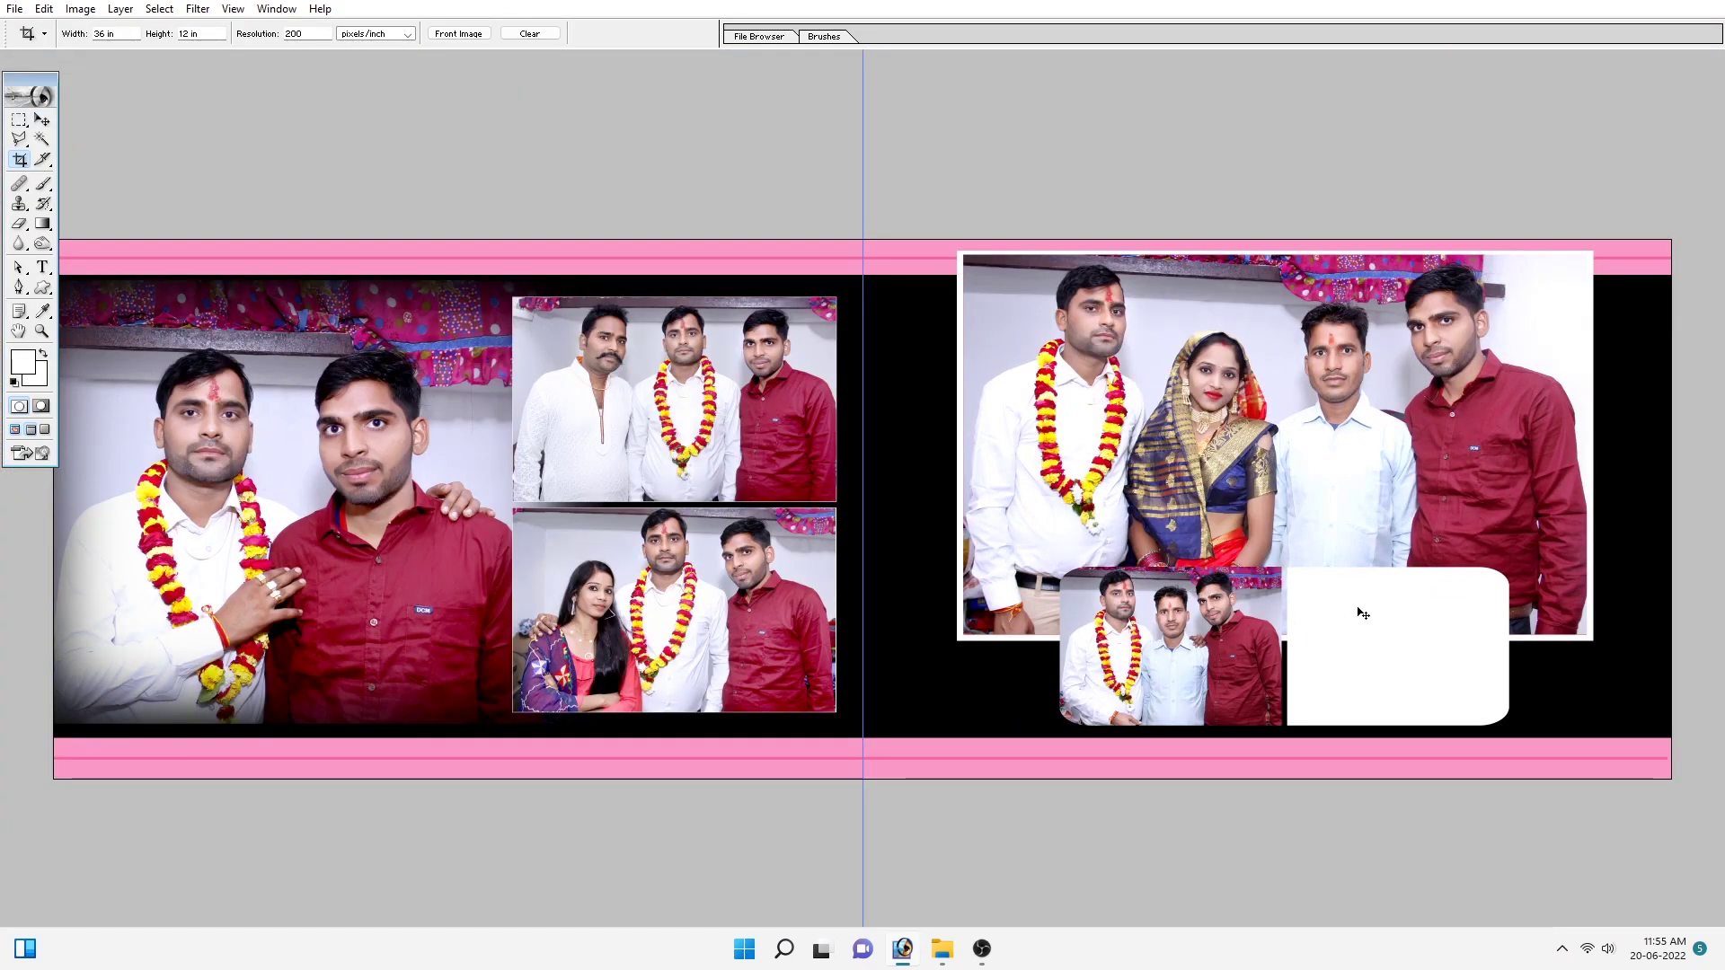
pyautogui.press('w')
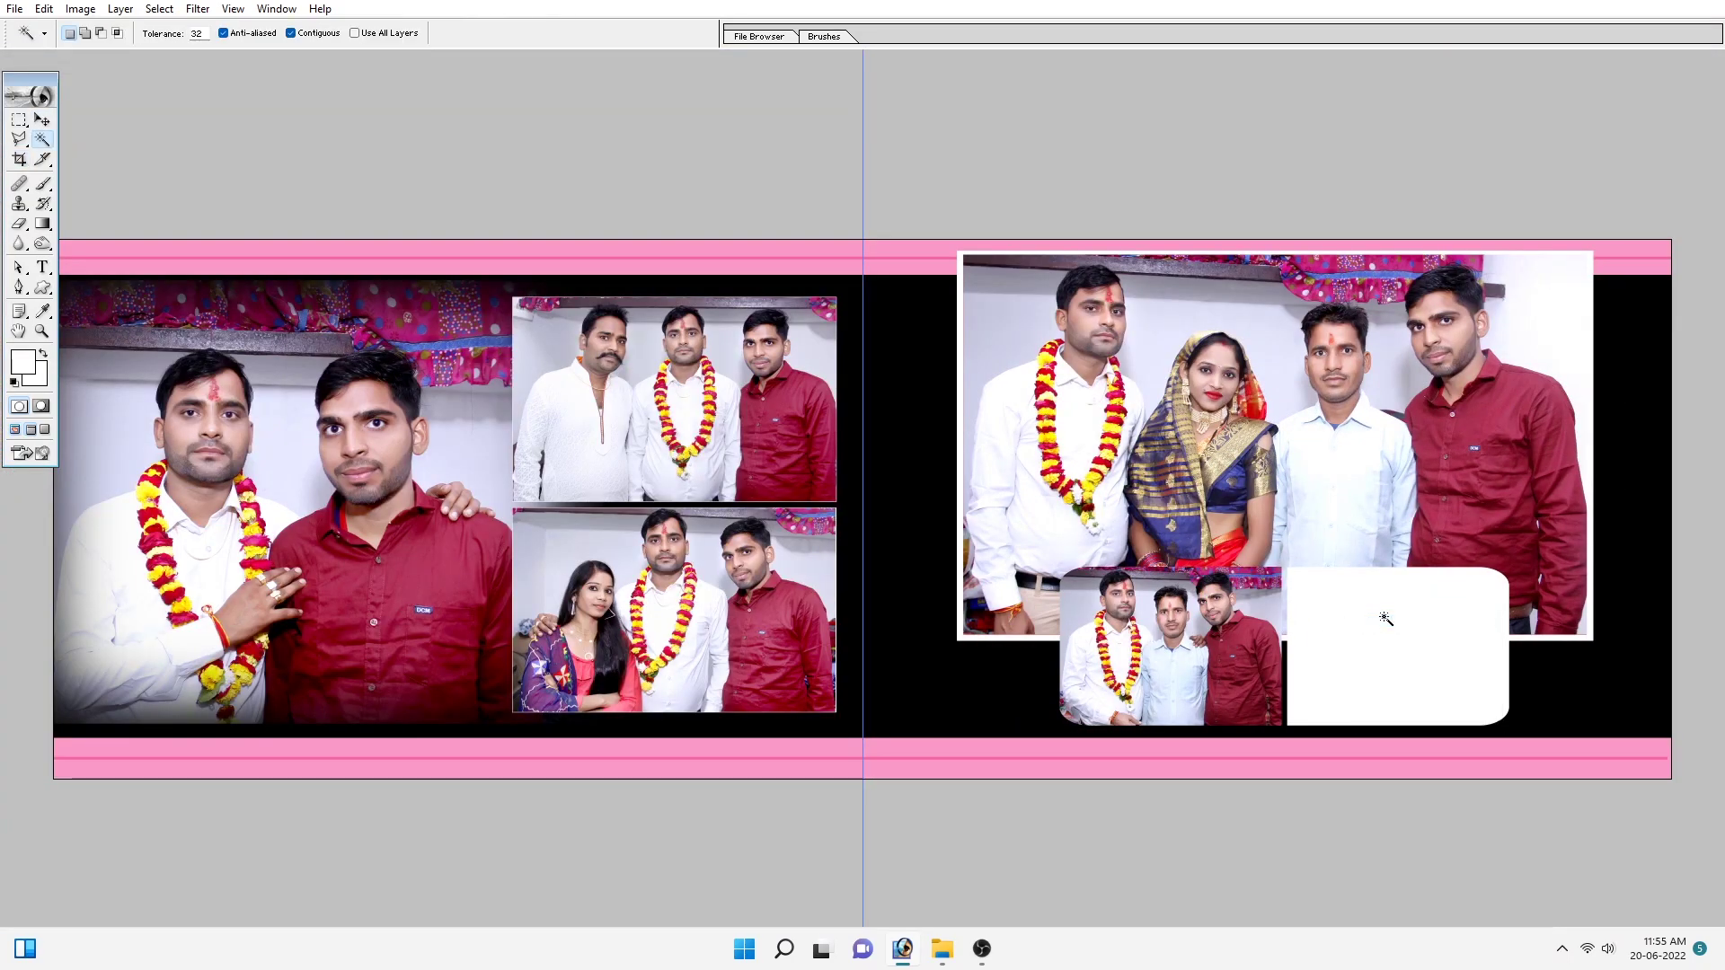
pyautogui.hotkey('alt', 'Tab')
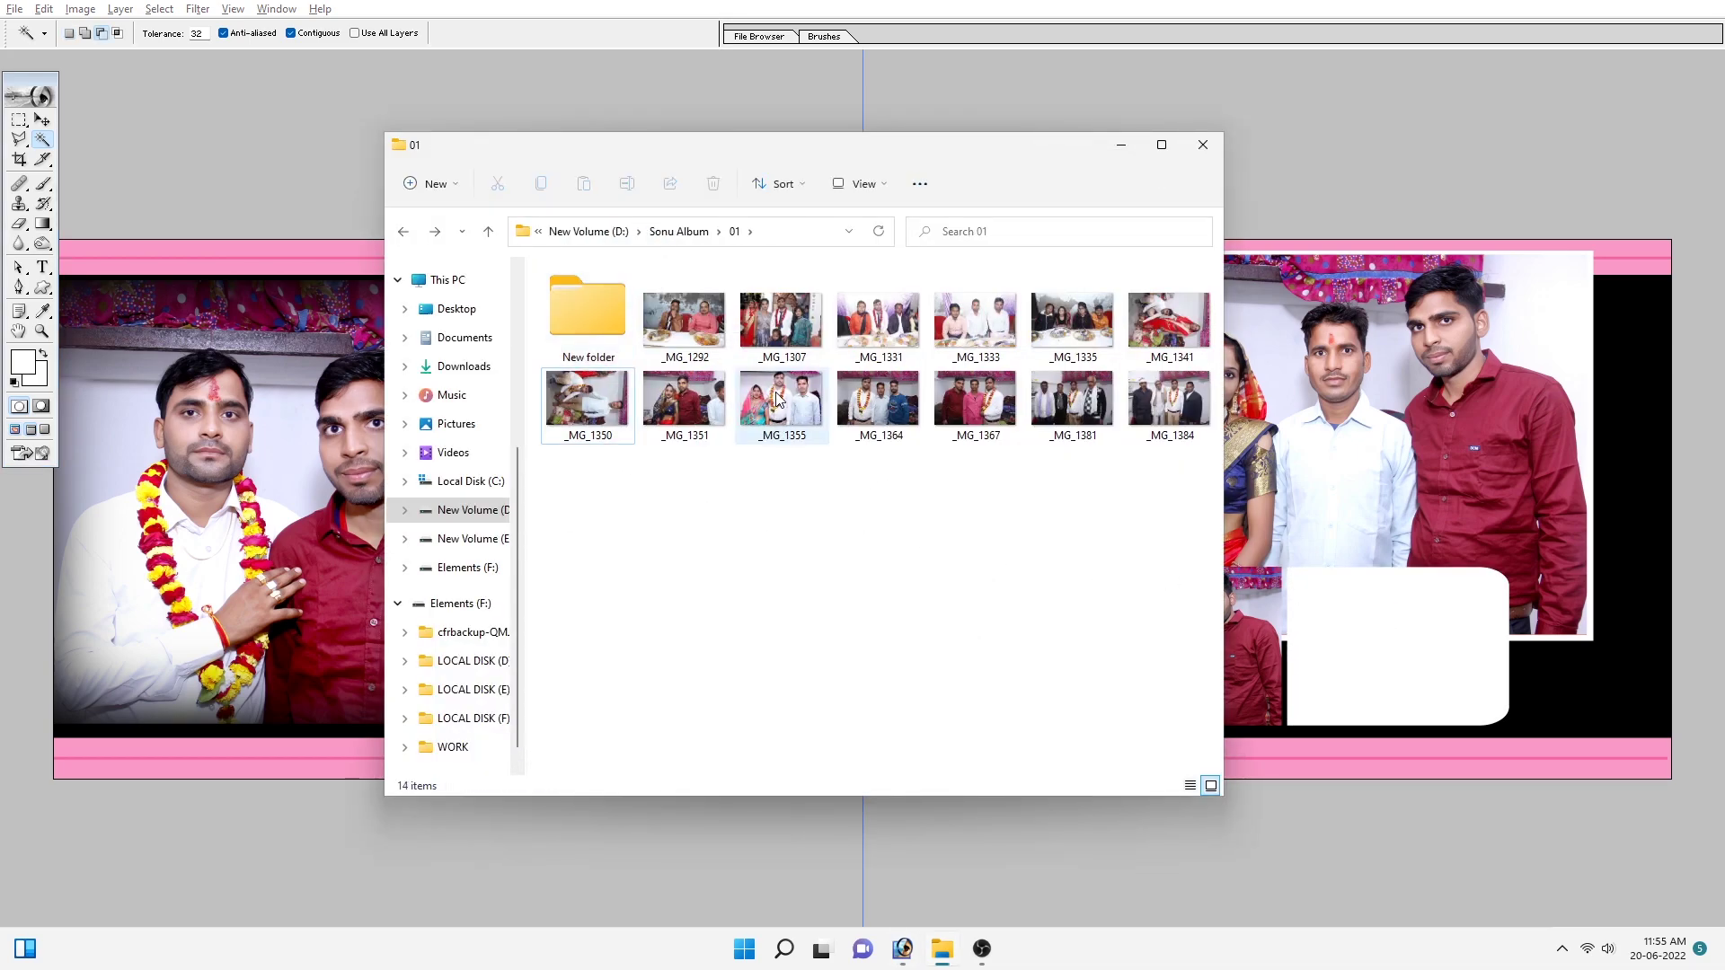
# Step: Copy the whole _MG_1355 photo and paste it into the right white slot
pyautogui.doubleClick(779, 400)
pyautogui.hotkey('ctrl', '-')
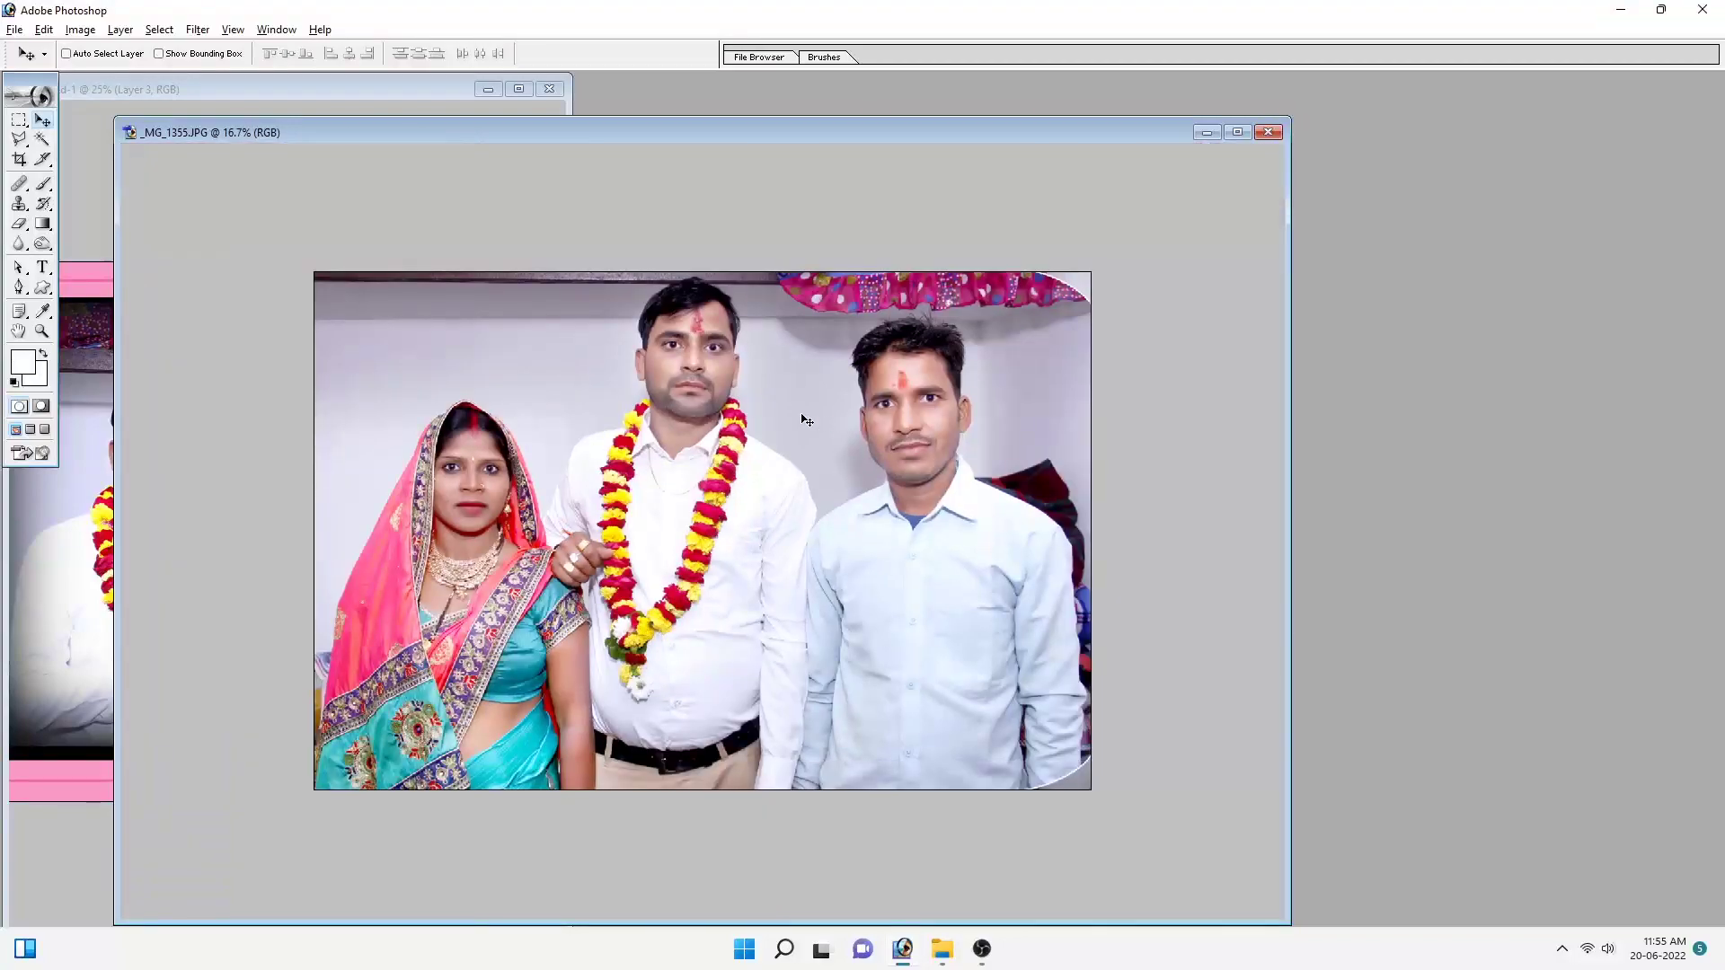
pyautogui.hotkey('ctrl', 'a')
pyautogui.hotkey('ctrl', 'c')
pyautogui.hotkey('ctrl', 'Tab')
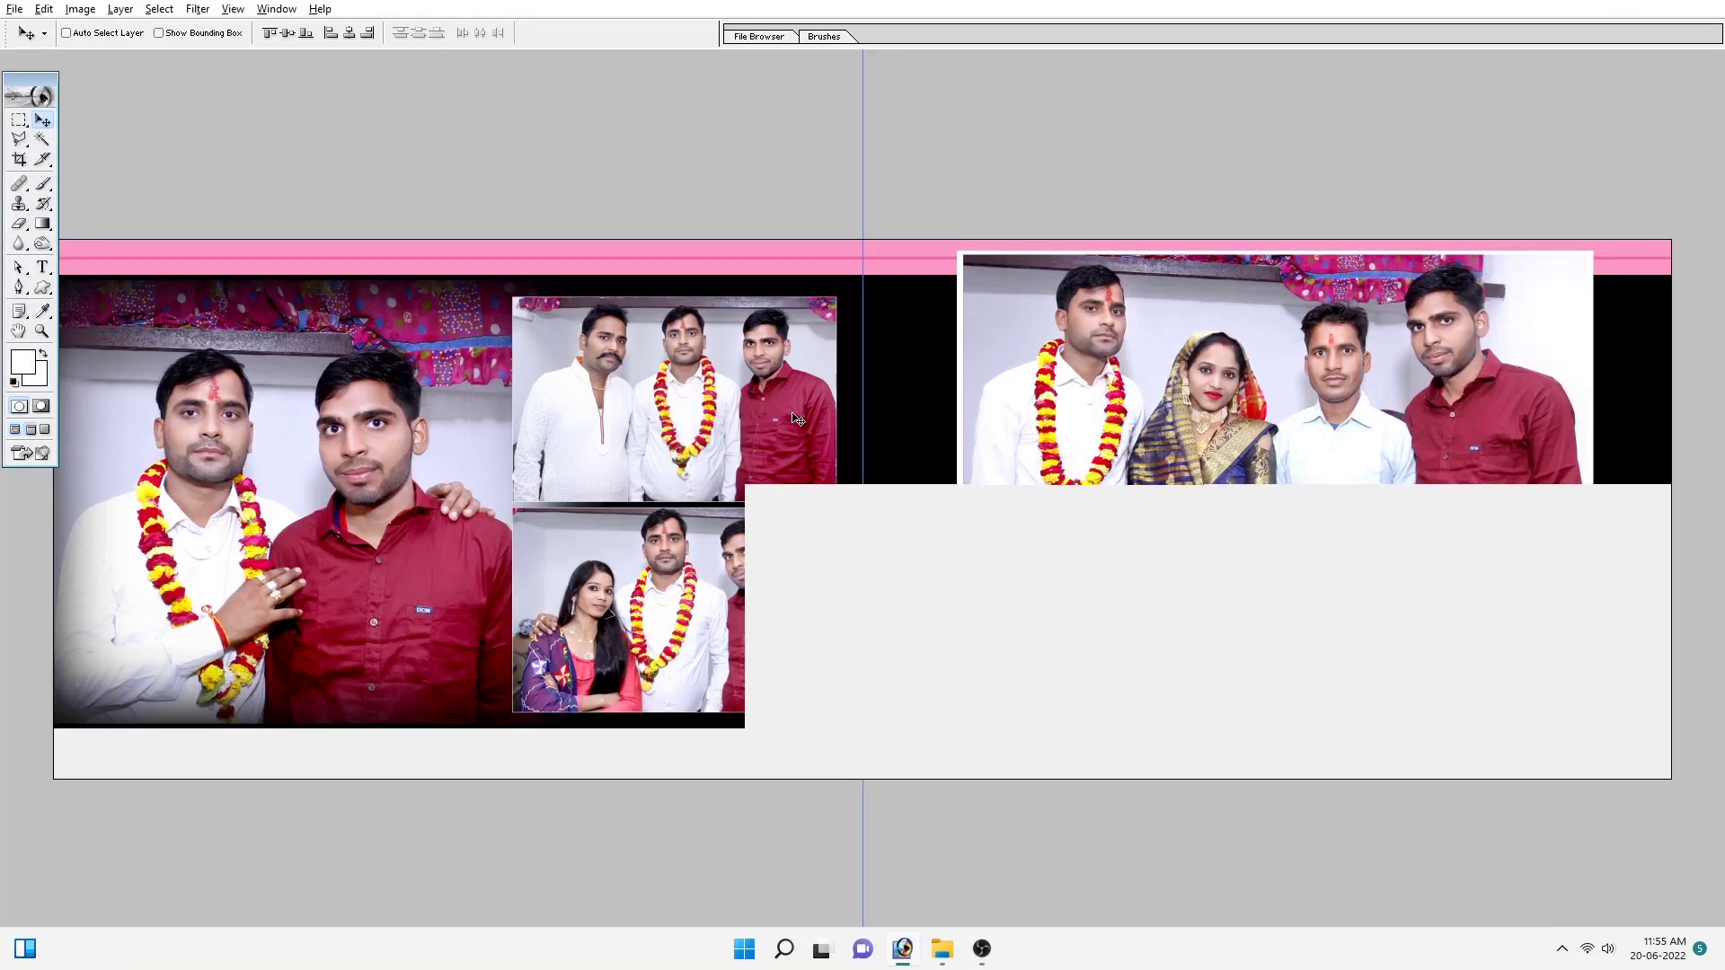
pyautogui.hotkey('ctrl', 'v')
# Step: Scale the woman-and-two-men photo to fill the right slot, meeting its neighbour
pyautogui.hotkey('ctrl', '-')
pyautogui.hotkey('ctrl', 't')
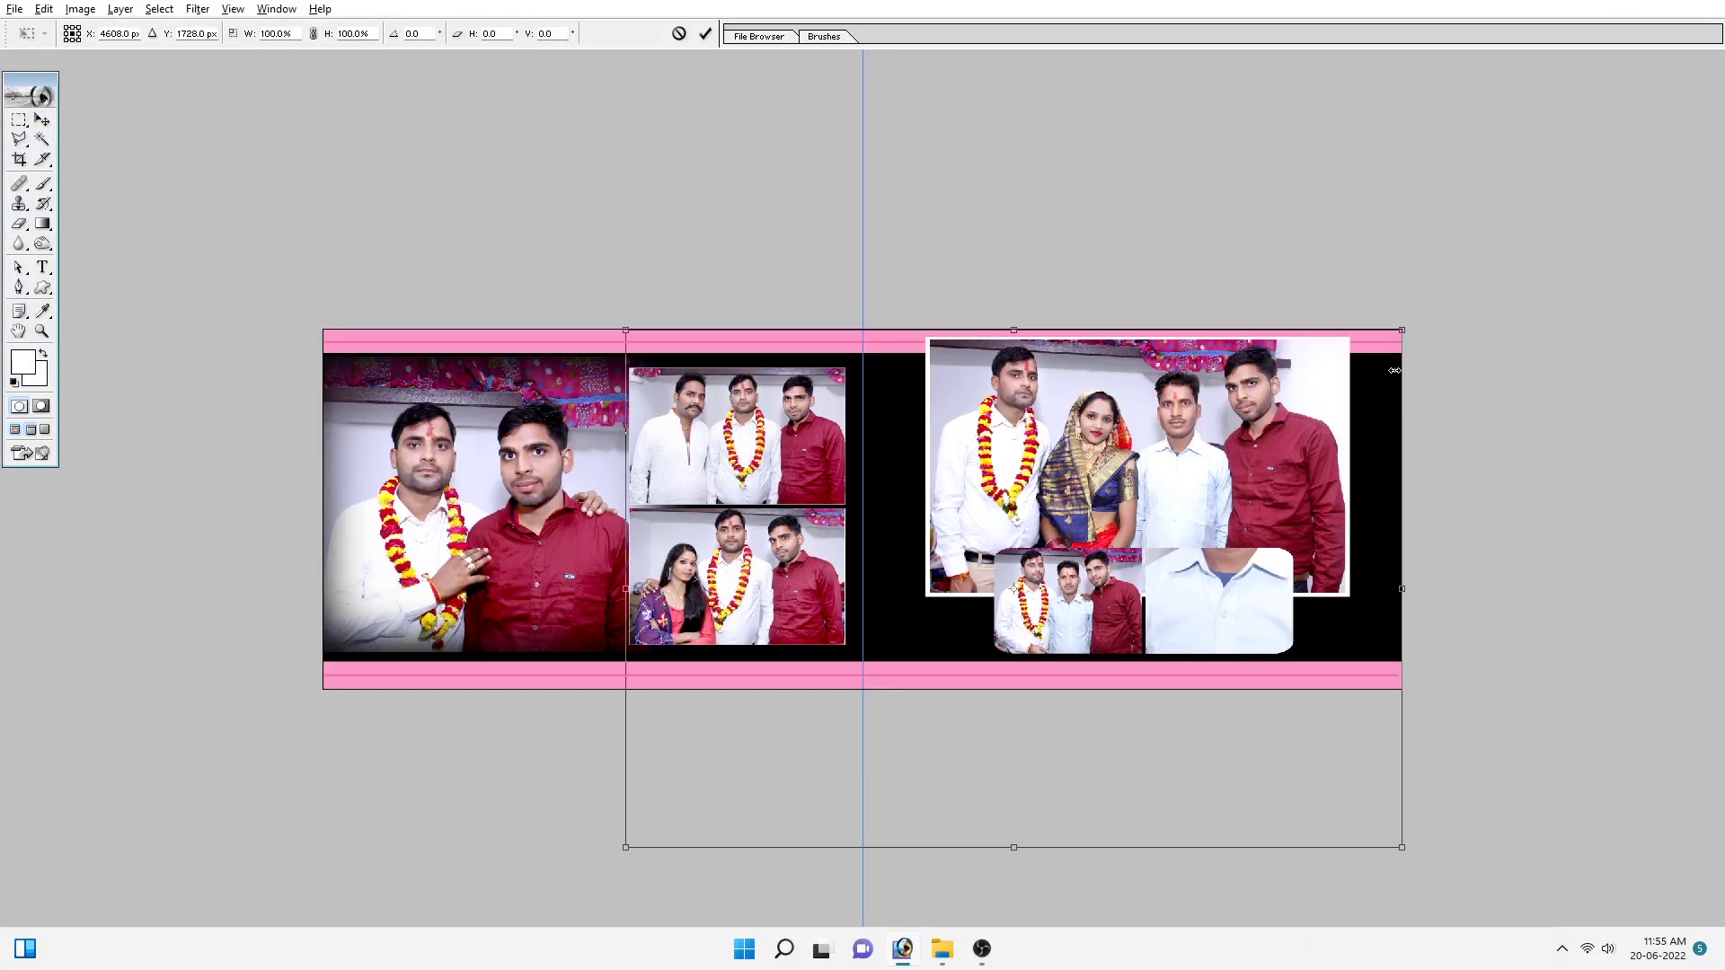
pyautogui.moveTo(1399, 330)
pyautogui.mouseDown()
pyautogui.moveTo(1328, 523)
pyautogui.moveTo(1296, 546)
pyautogui.mouseUp()
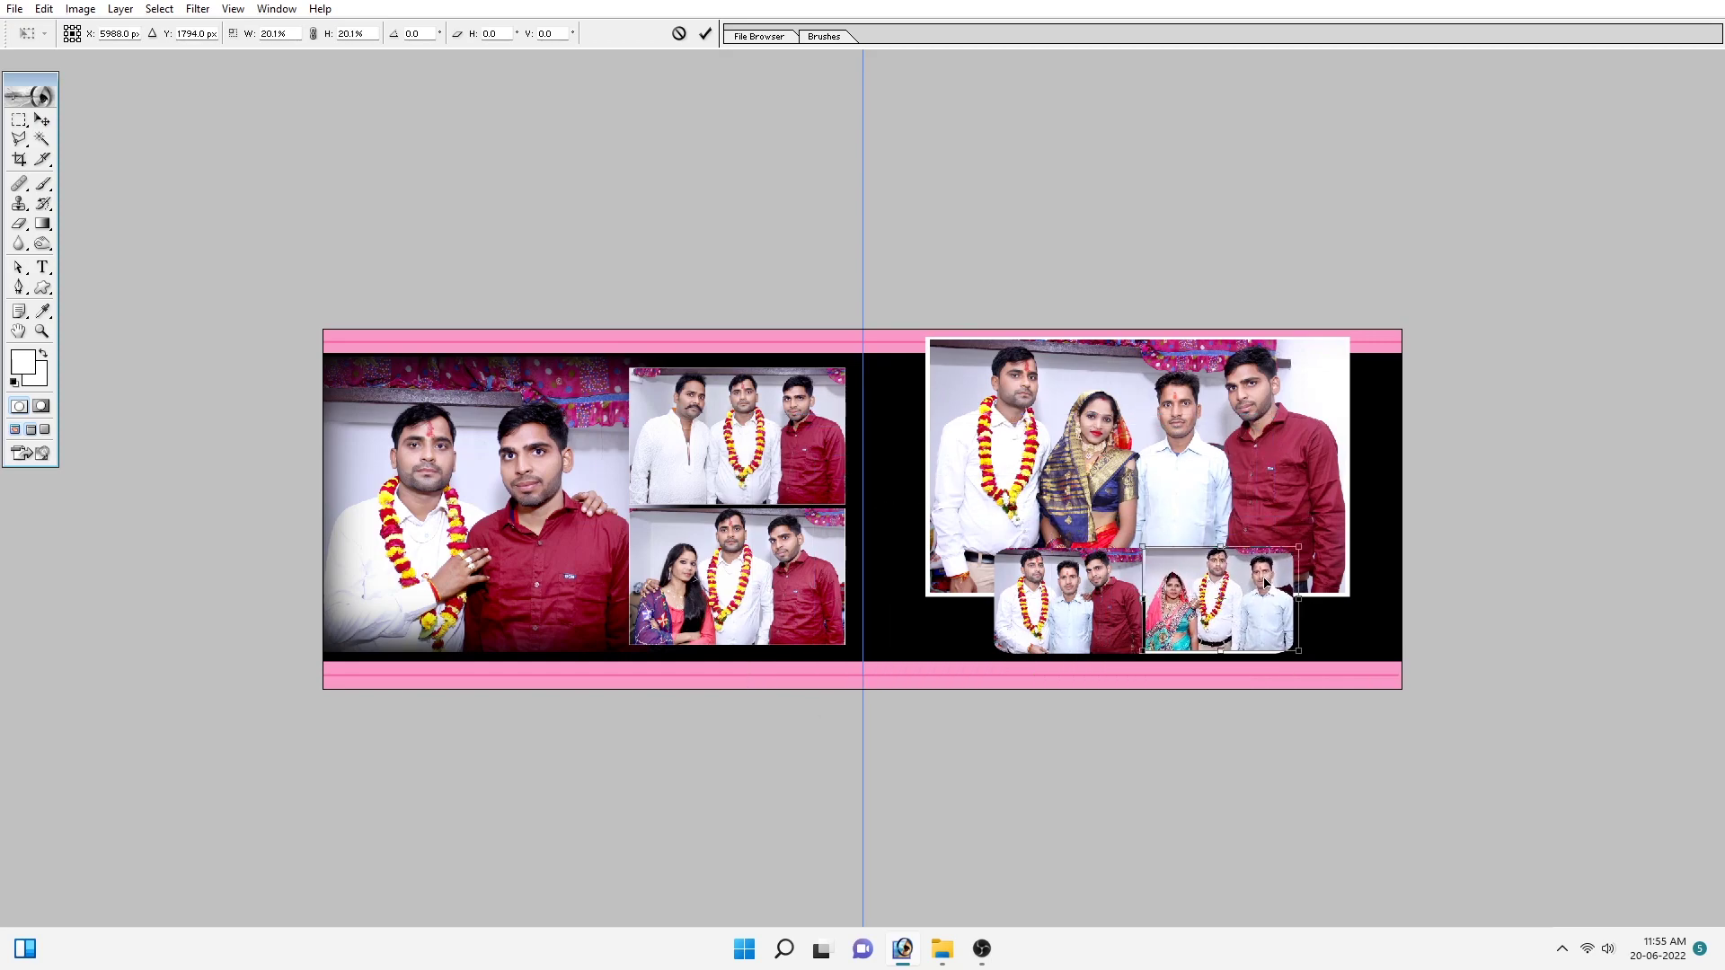
pyautogui.moveTo(1138, 654); pyautogui.dragTo(1139, 657)
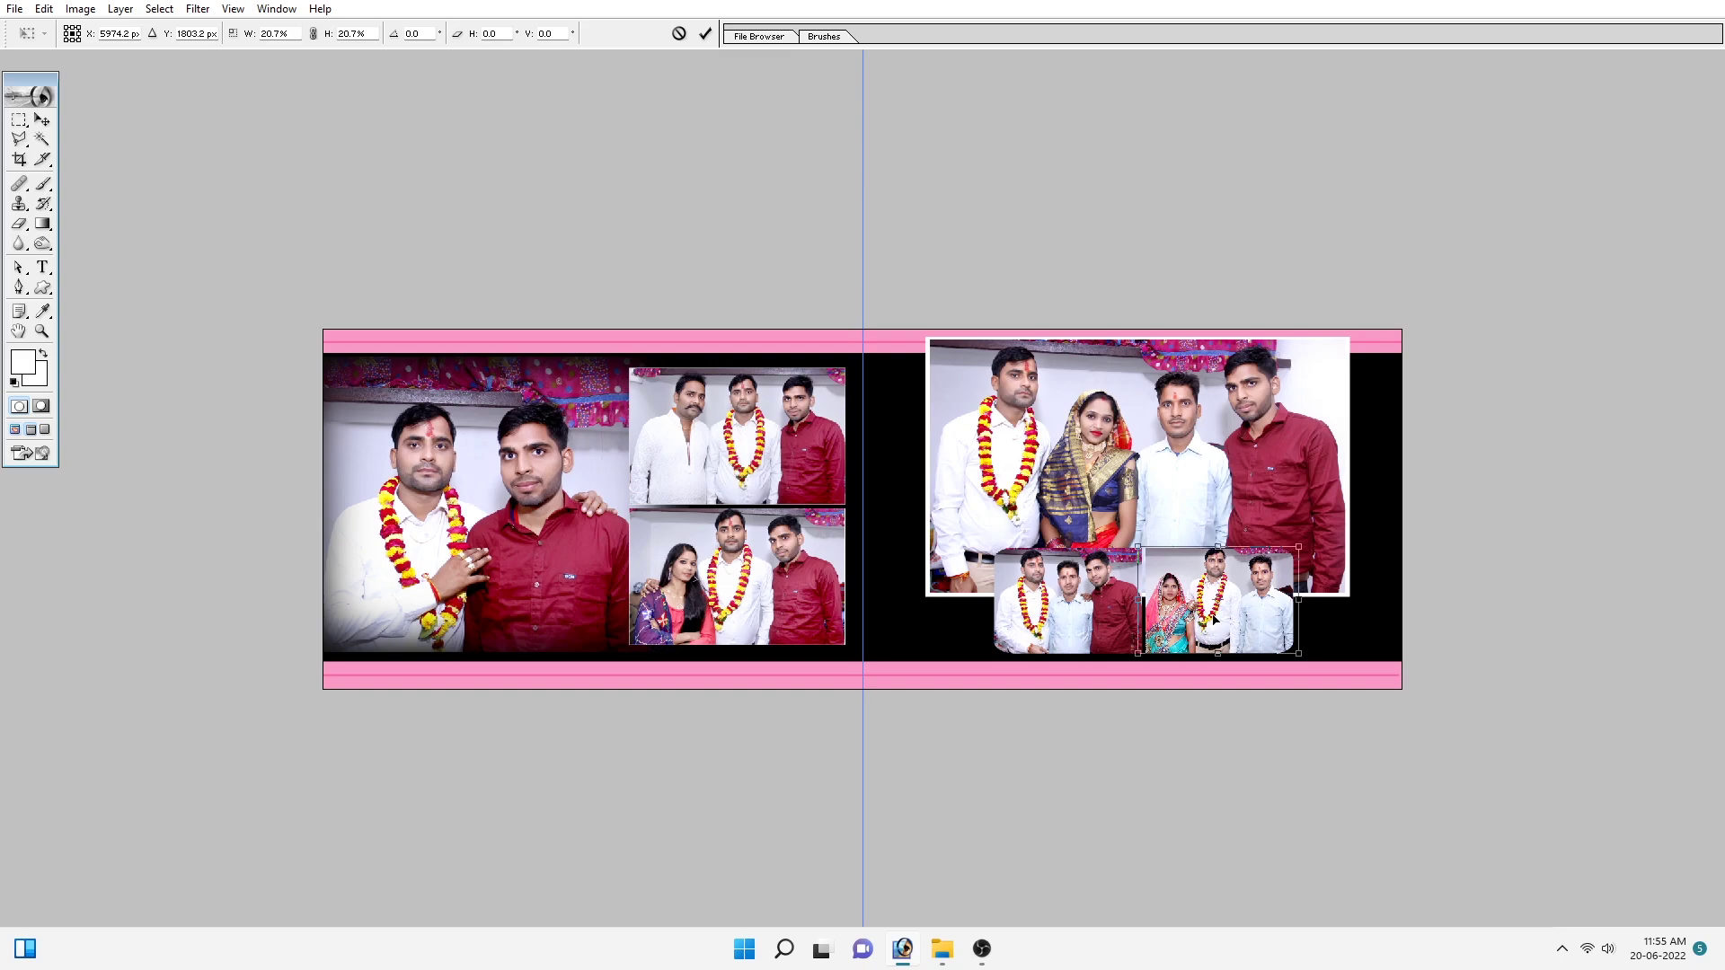
pyautogui.hotkey('ctrl', '+')
pyautogui.moveTo(1321, 403)
pyautogui.mouseDown()
pyautogui.moveTo(1289, 419)
pyautogui.moveTo(1301, 398)
pyautogui.mouseUp()
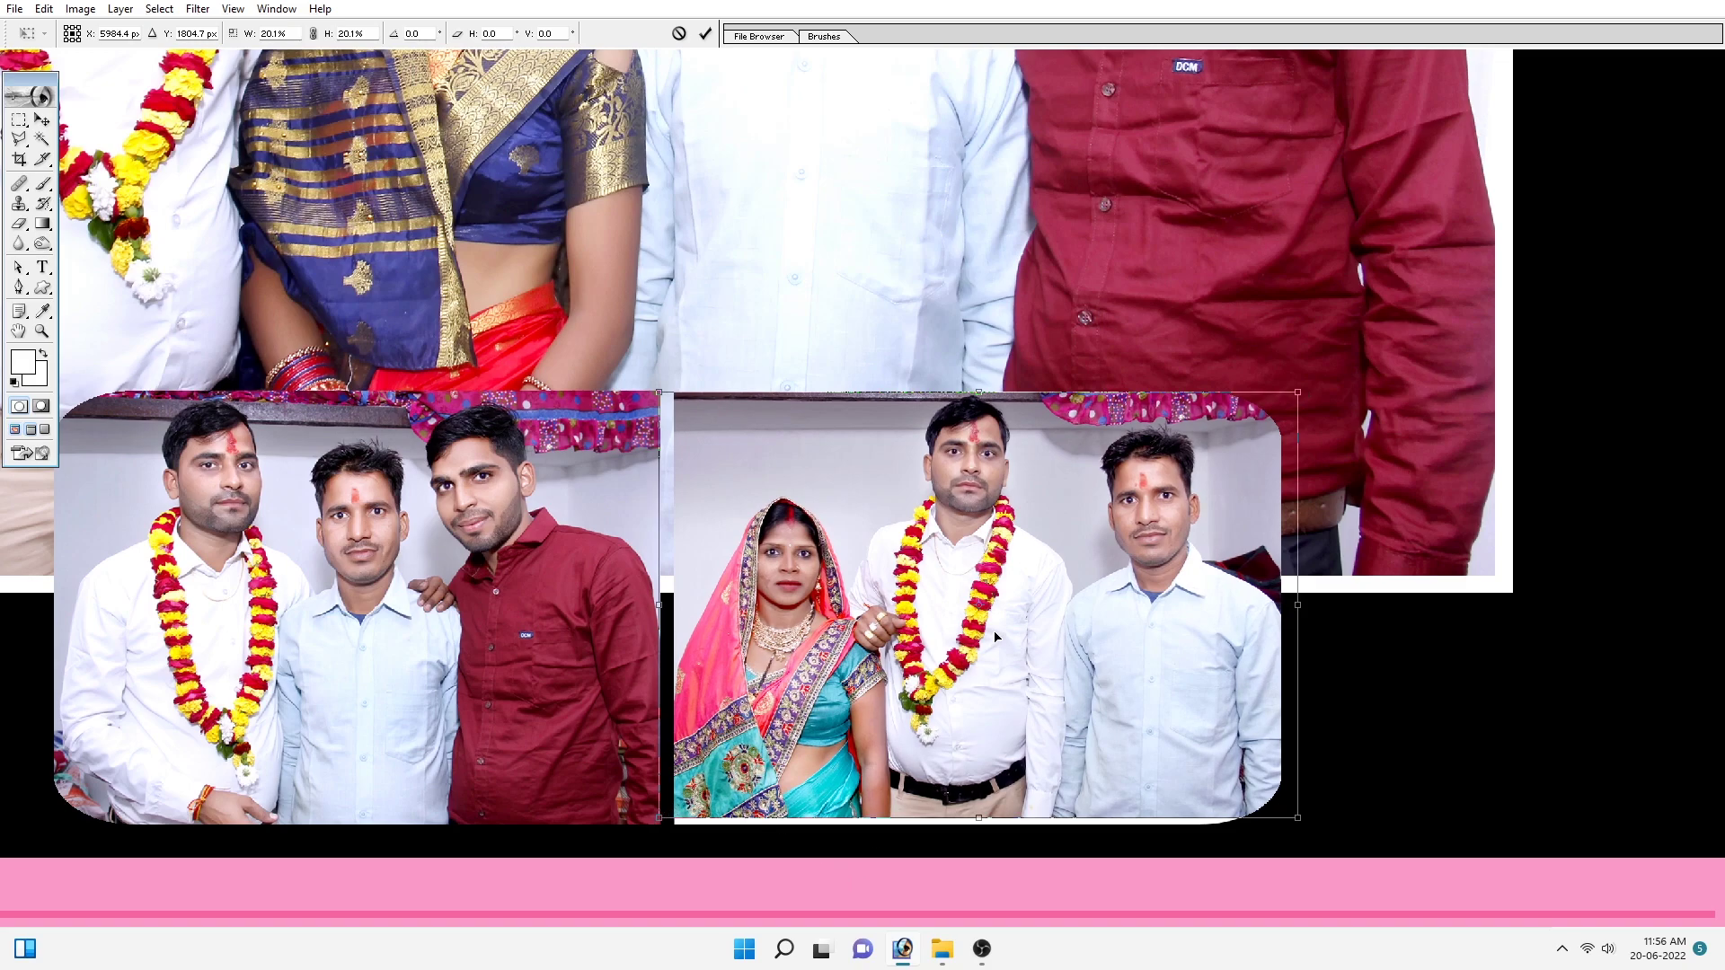
pyautogui.moveTo(663, 820); pyautogui.dragTo(654, 825)
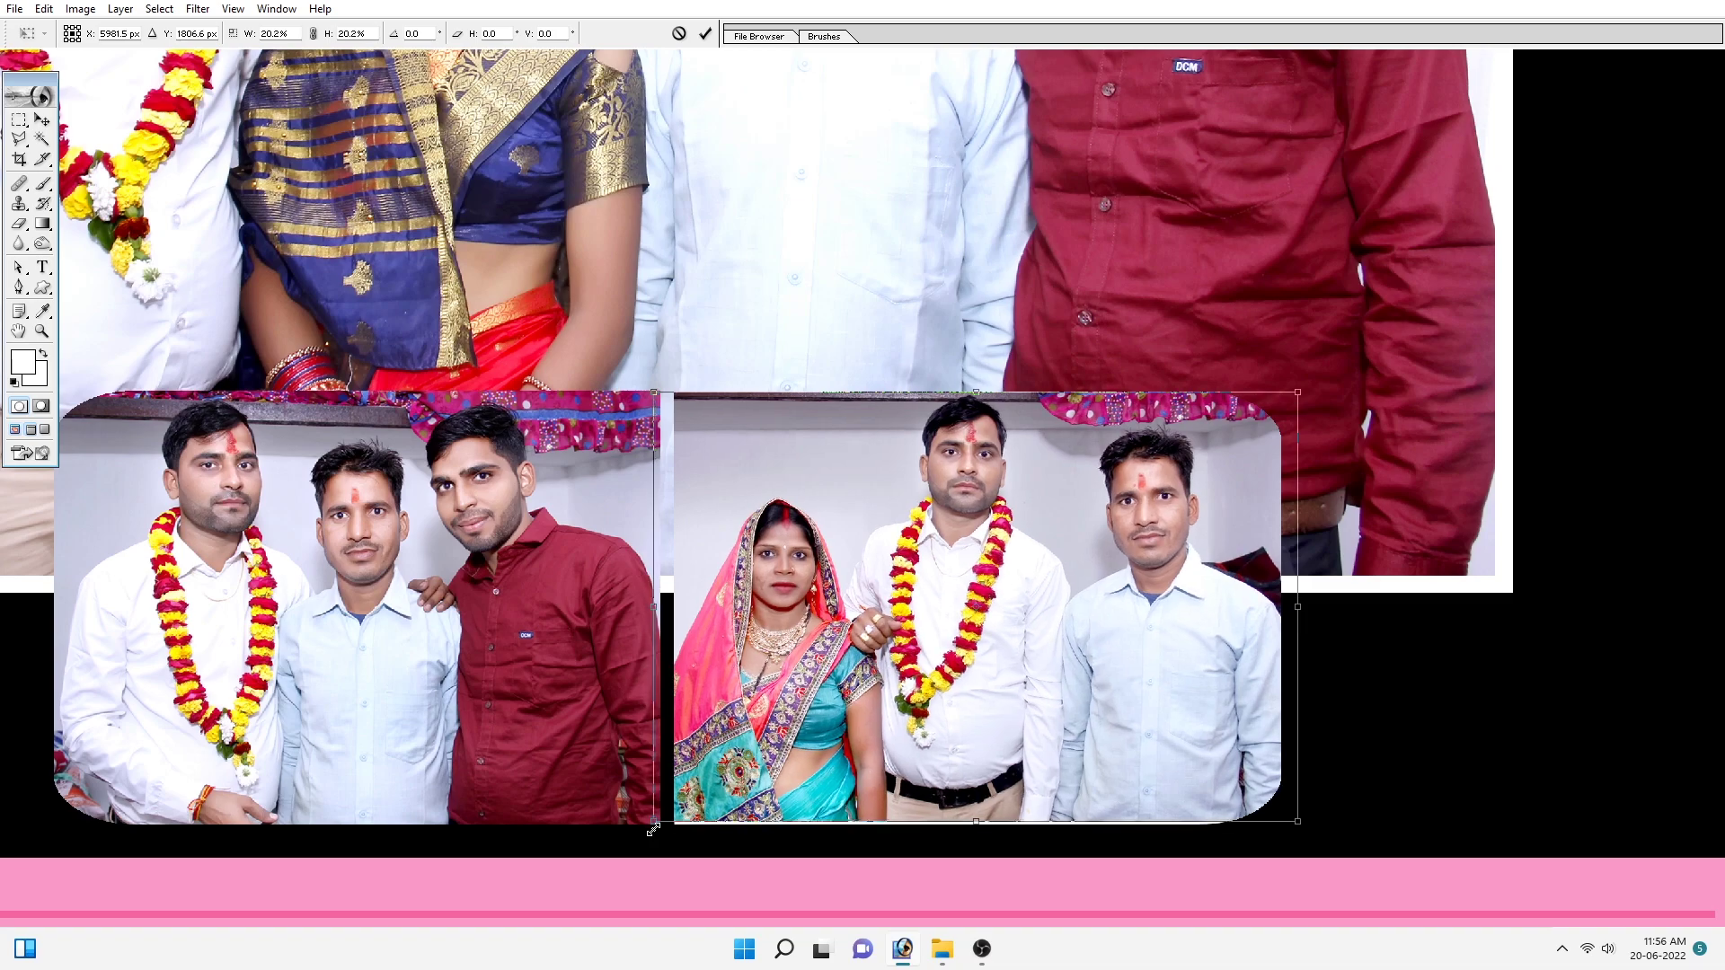
pyautogui.doubleClick(988, 627)
# Step: Reframe the view on the spread and bring up the Edit > Stroke settings
pyautogui.press('c')
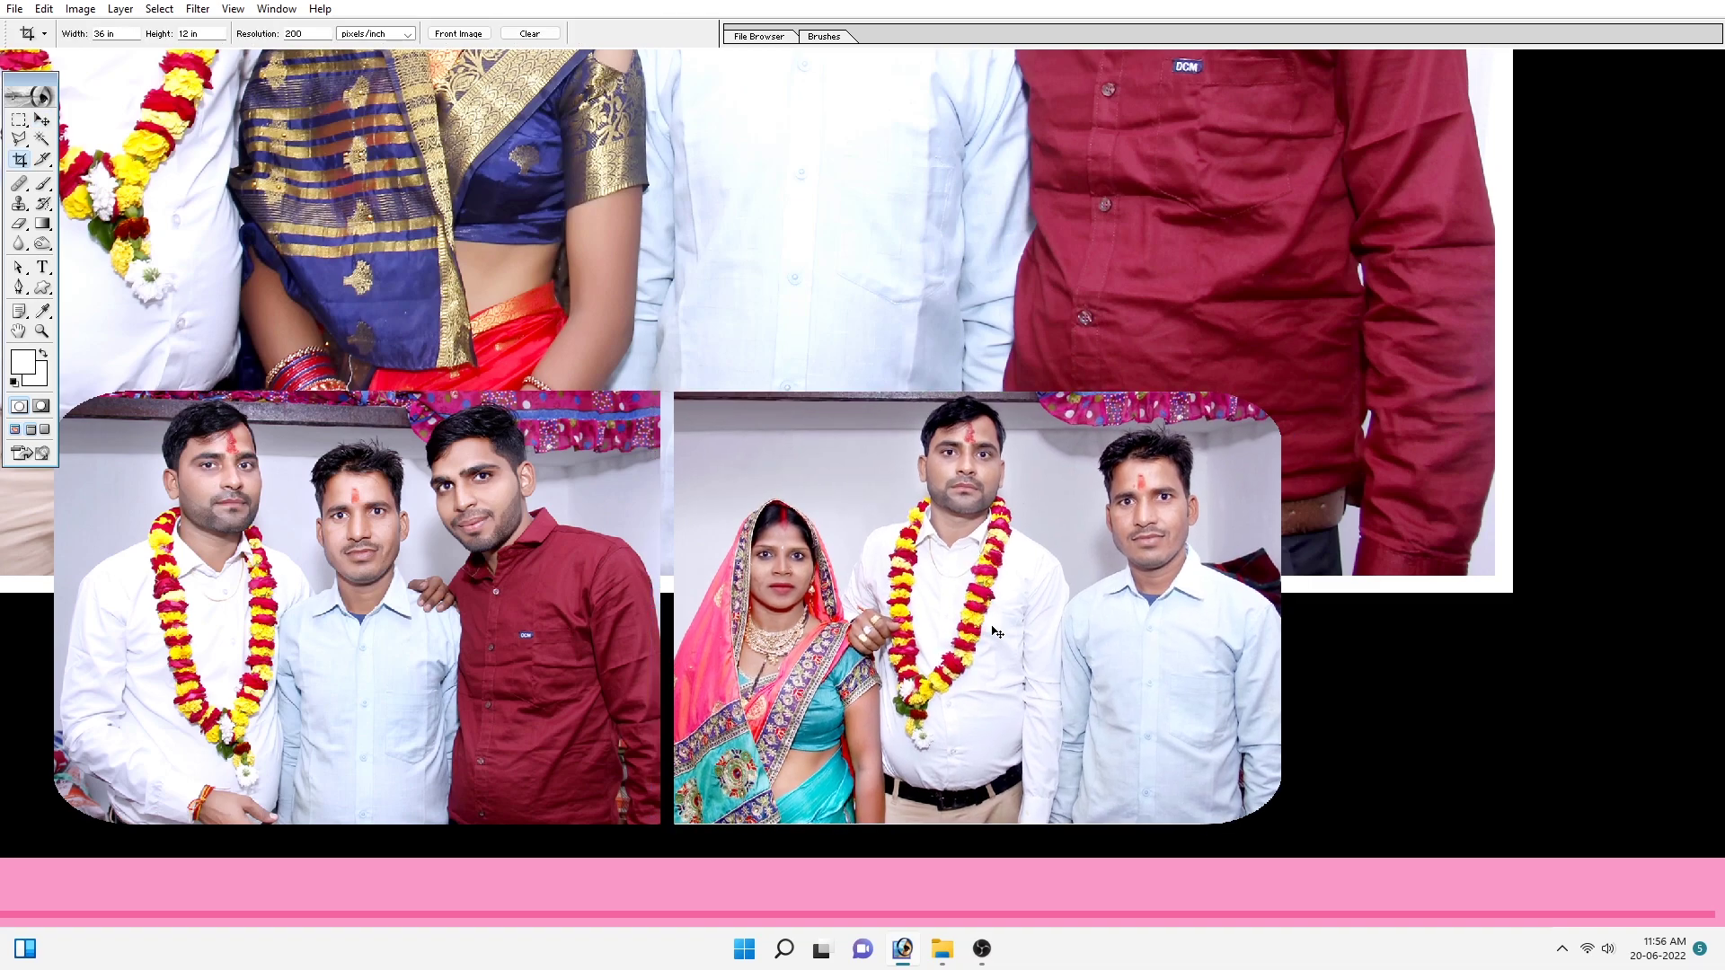
pyautogui.hotkey('ctrl', '-')
pyautogui.hotkey('ctrl', '-')
pyautogui.hotkey('ctrl', '-')
pyautogui.hotkey('ctrl', '+')
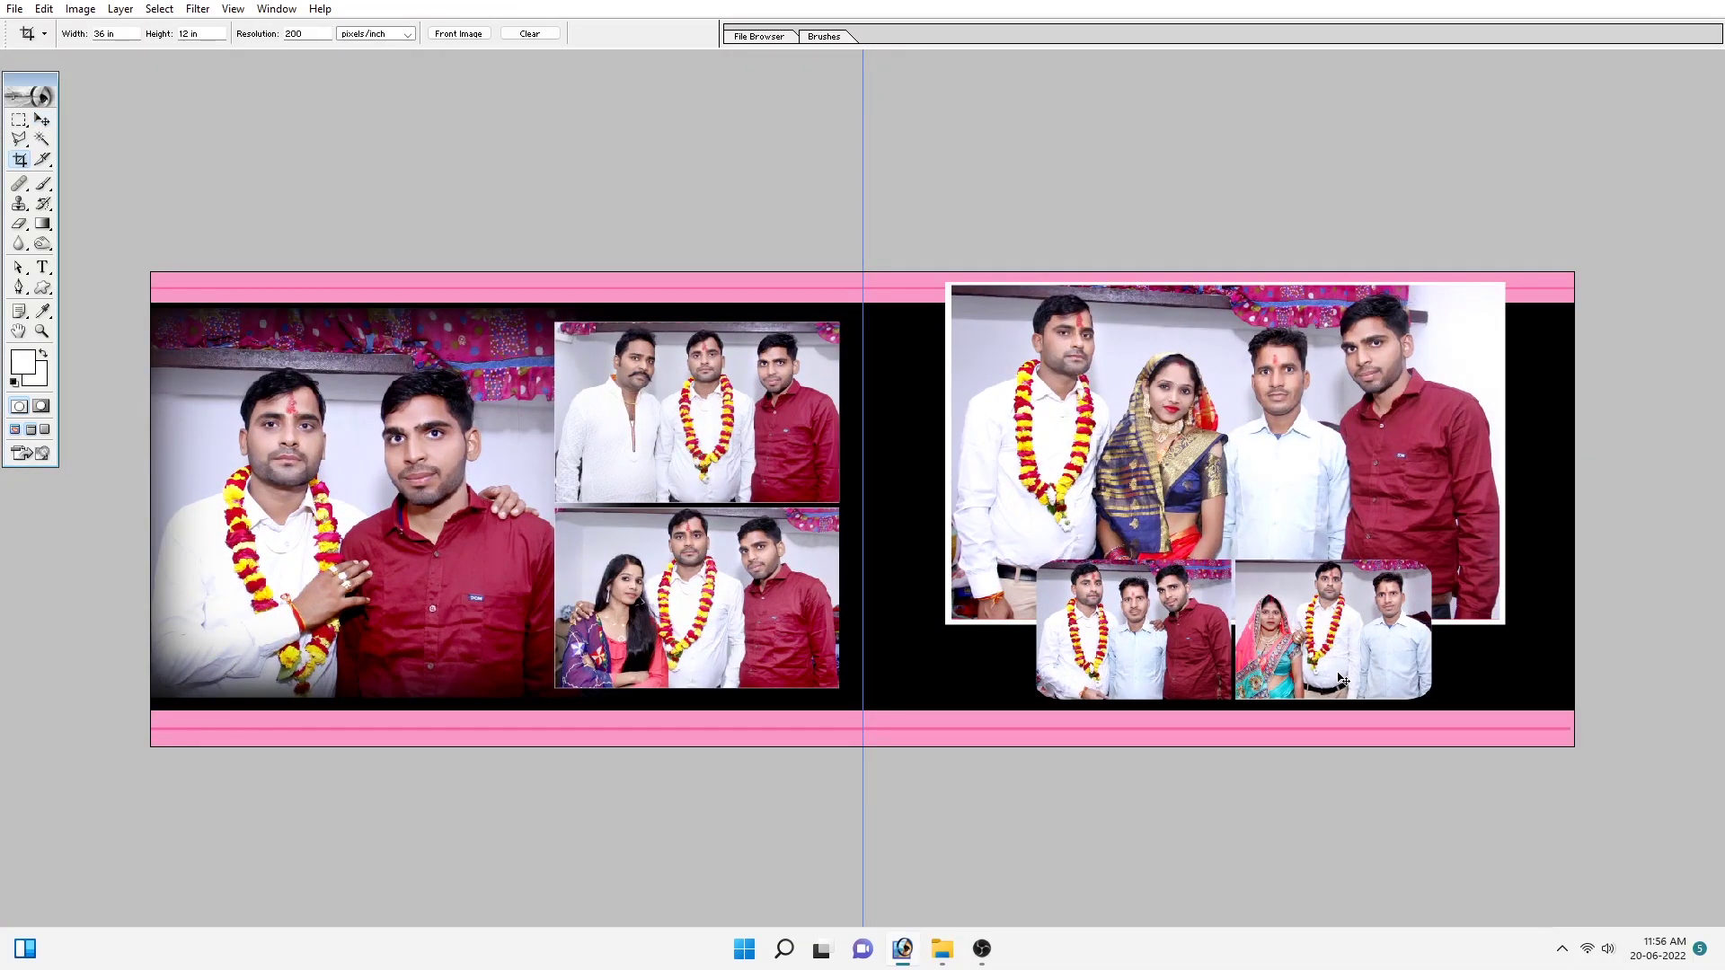
pyautogui.press('v')
pyautogui.hotkey('alt', 'e')
pyautogui.press('s')
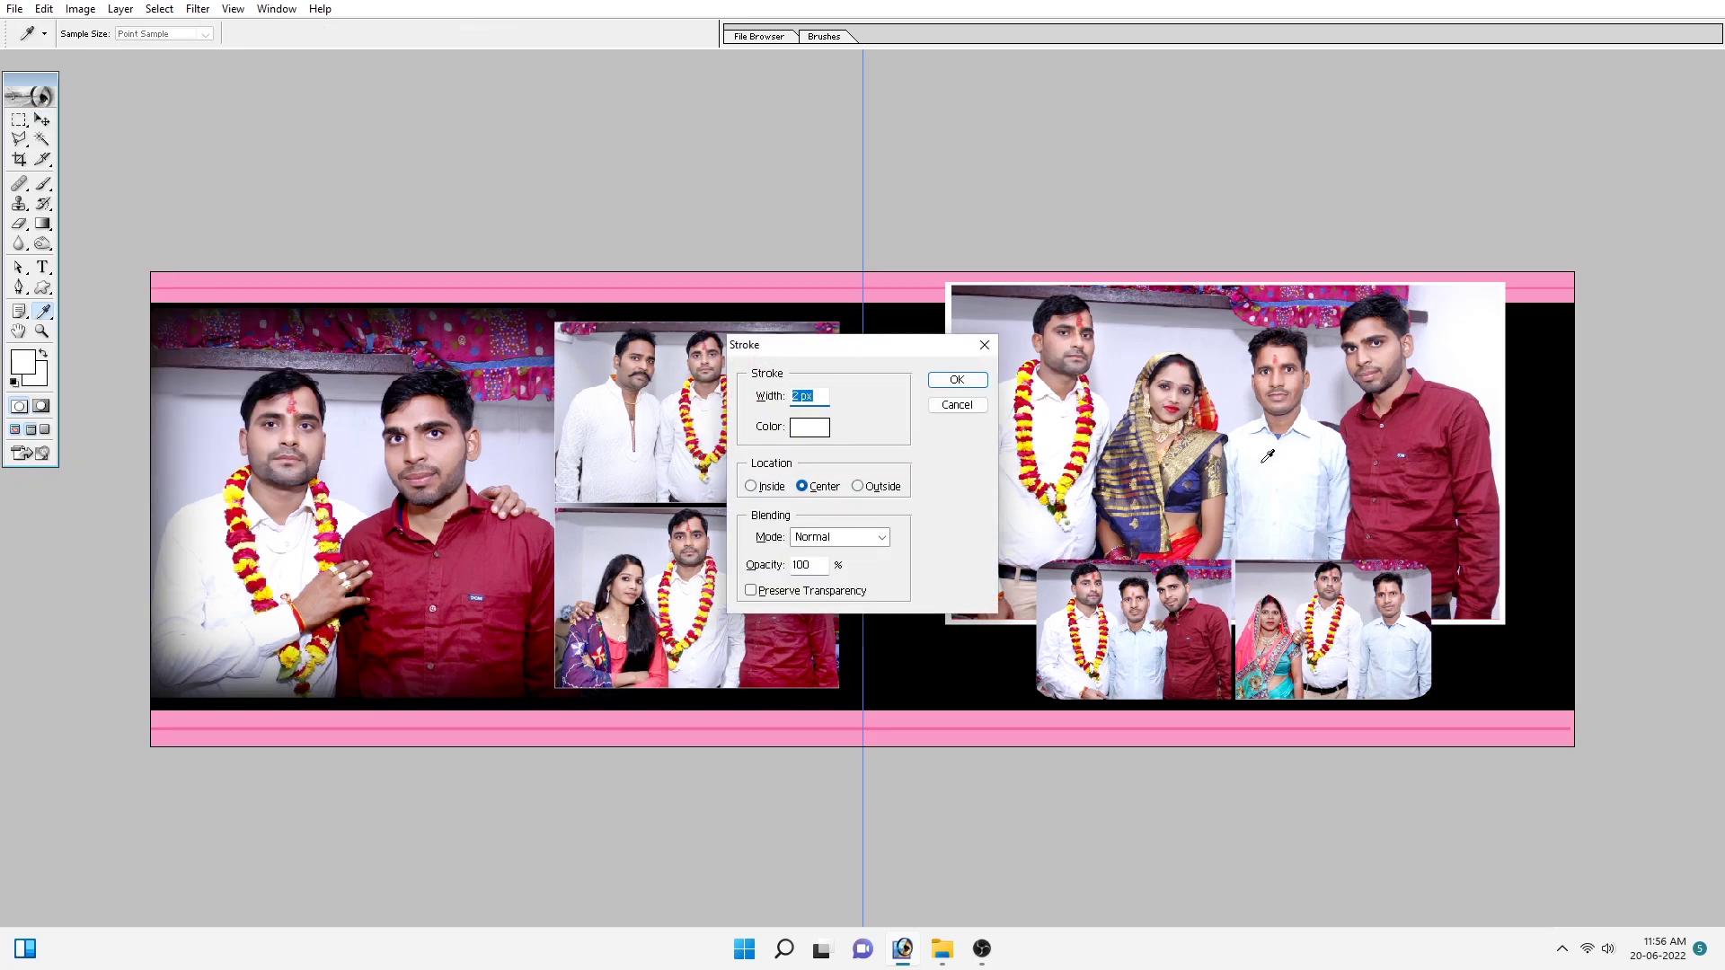
# Step: Apply the stroke and make Layer 1, the portrait layer, active
pyautogui.press('Return')
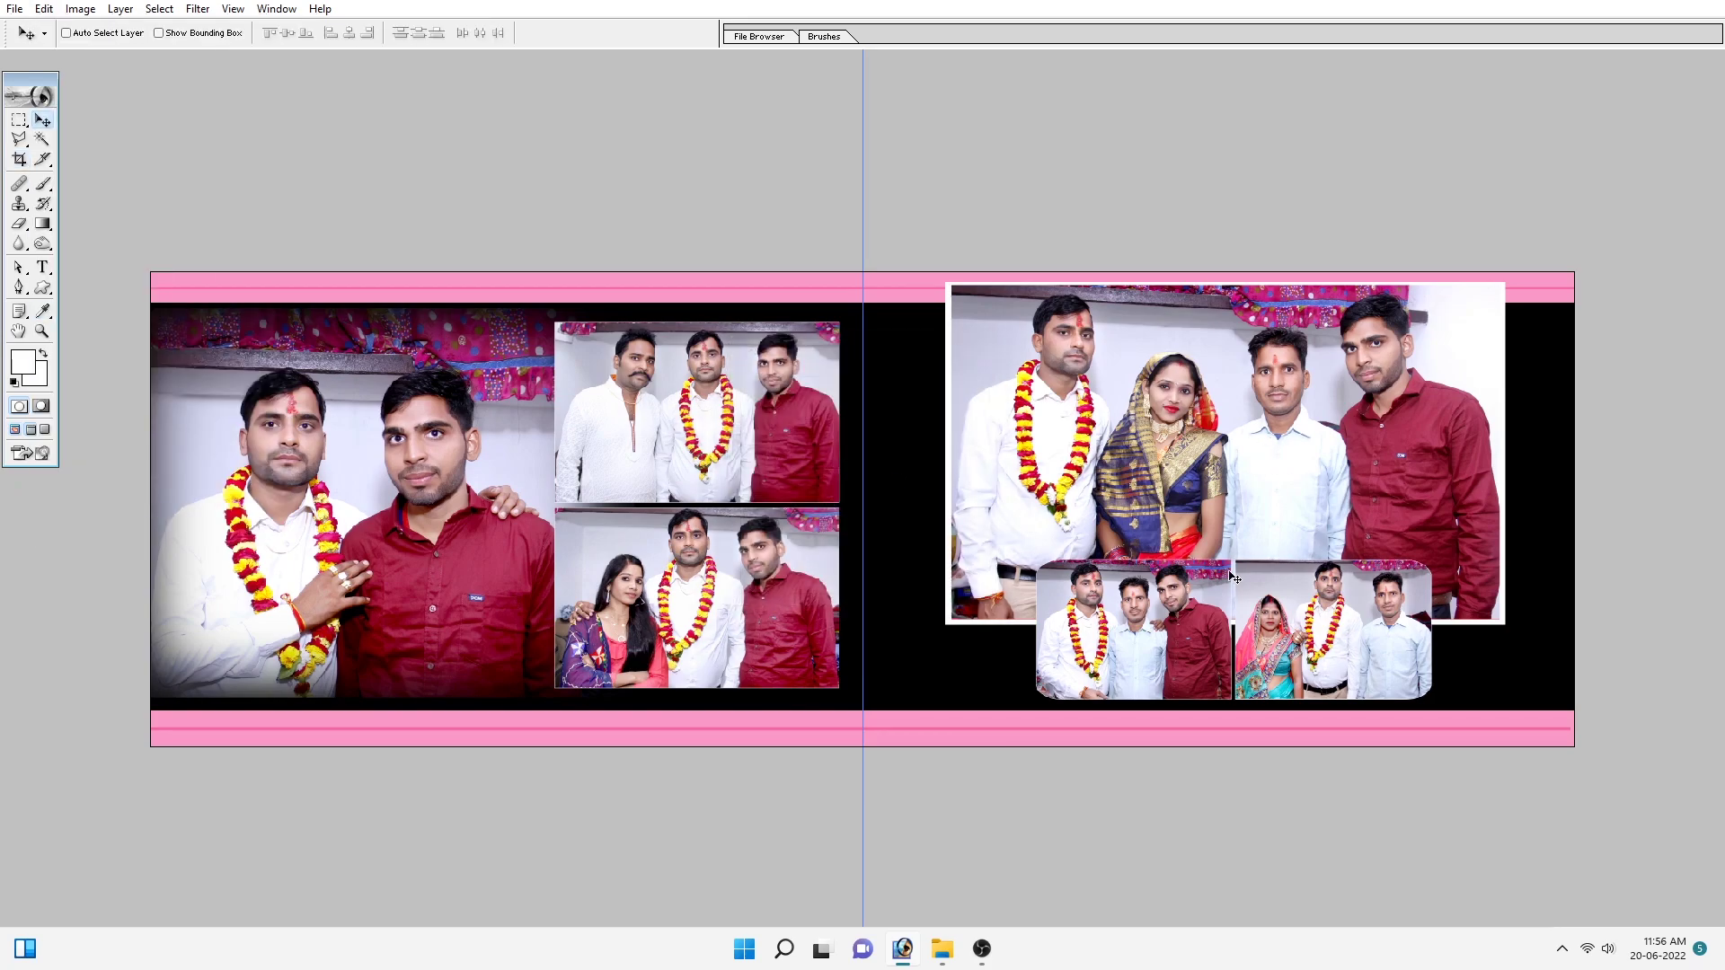
pyautogui.click(1111, 588)
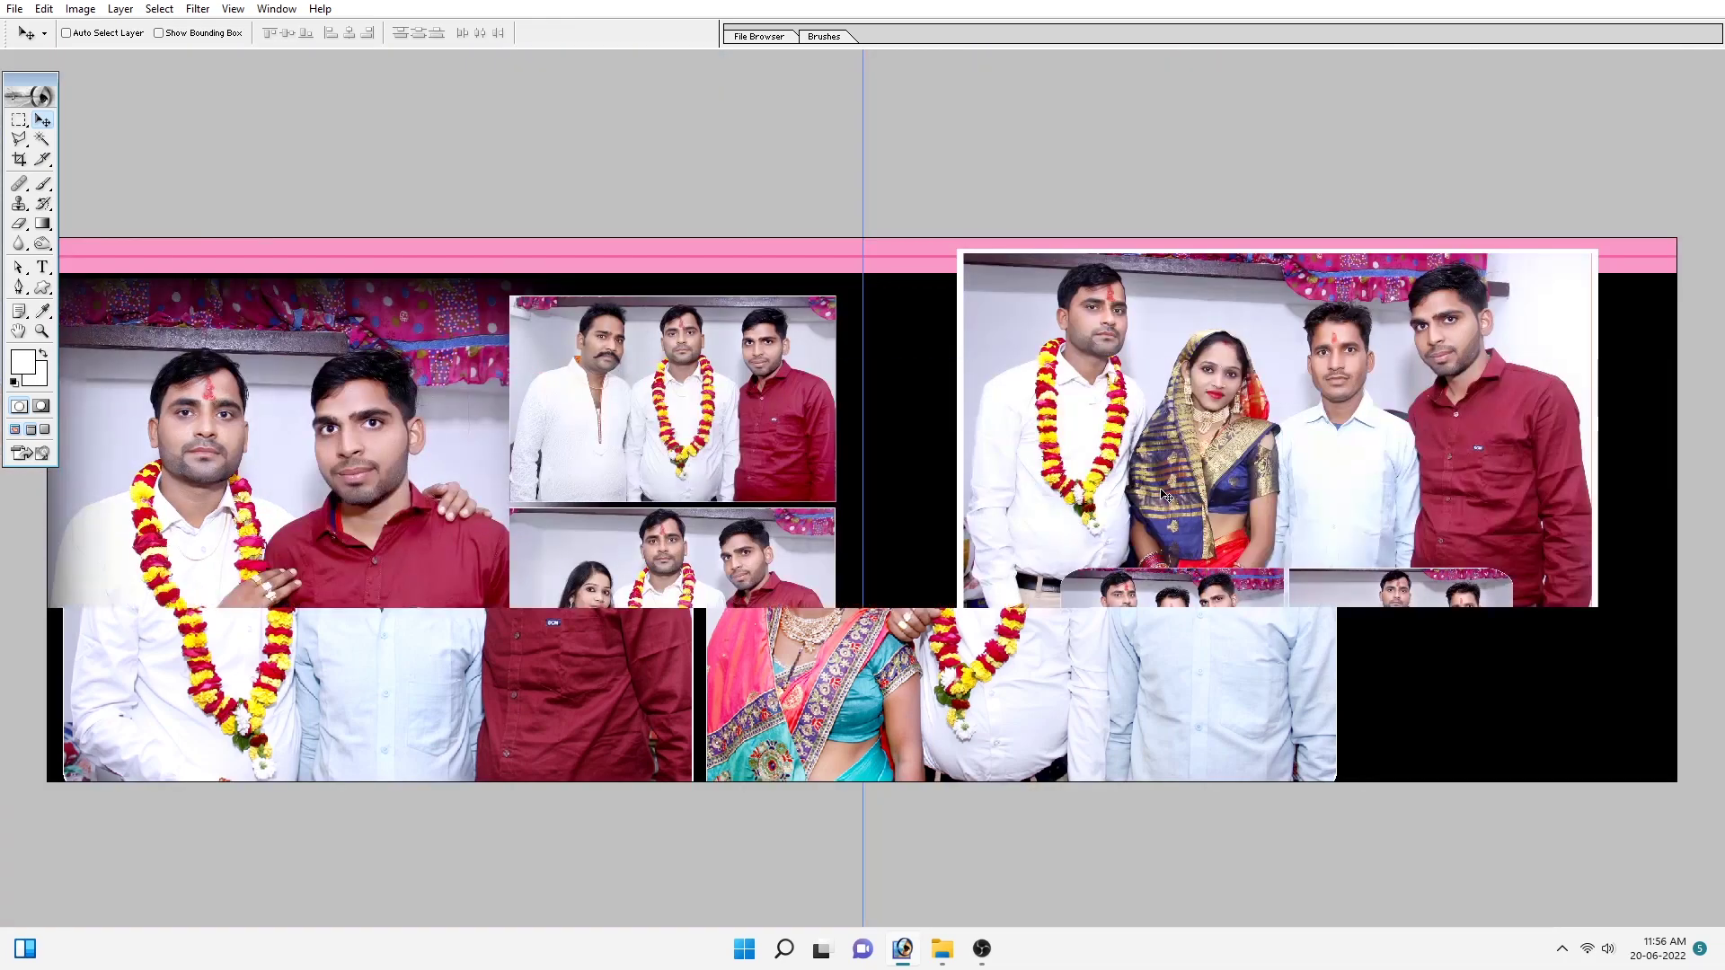
pyautogui.keyDown('alt'); pyautogui.click(1111, 589); pyautogui.keyUp('alt')
pyautogui.hotkey('ctrl', '0')
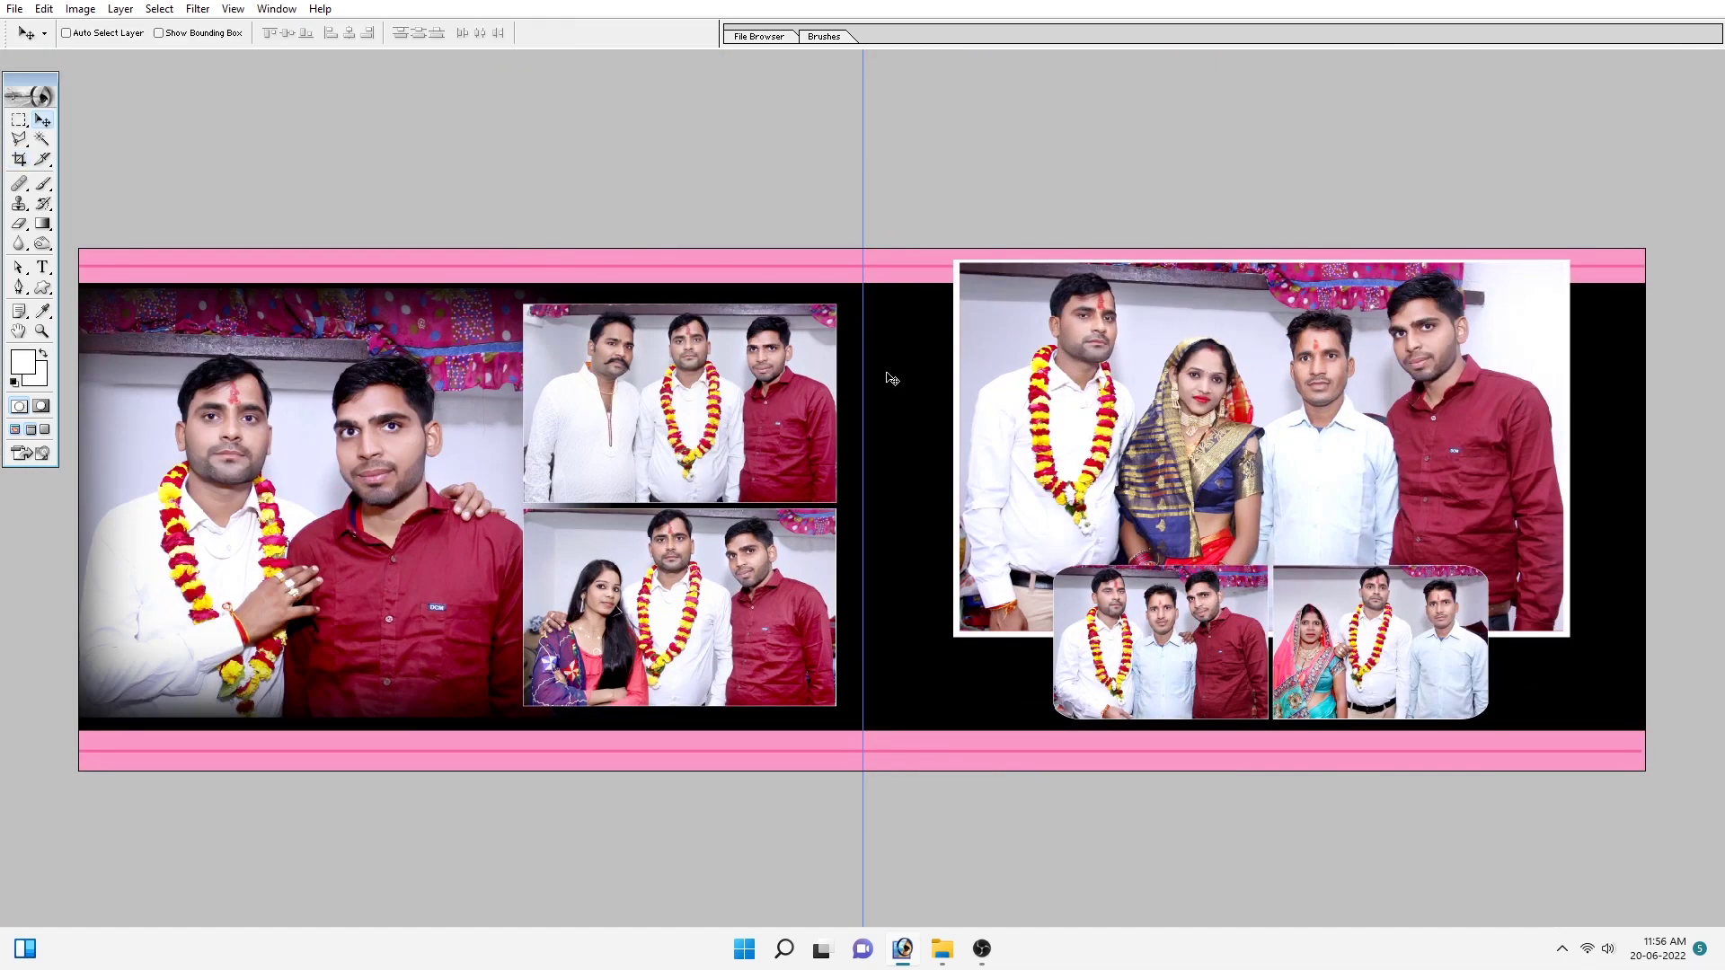
pyautogui.rightClick(889, 378)
pyautogui.click(898, 380)
pyautogui.rightClick(929, 382)
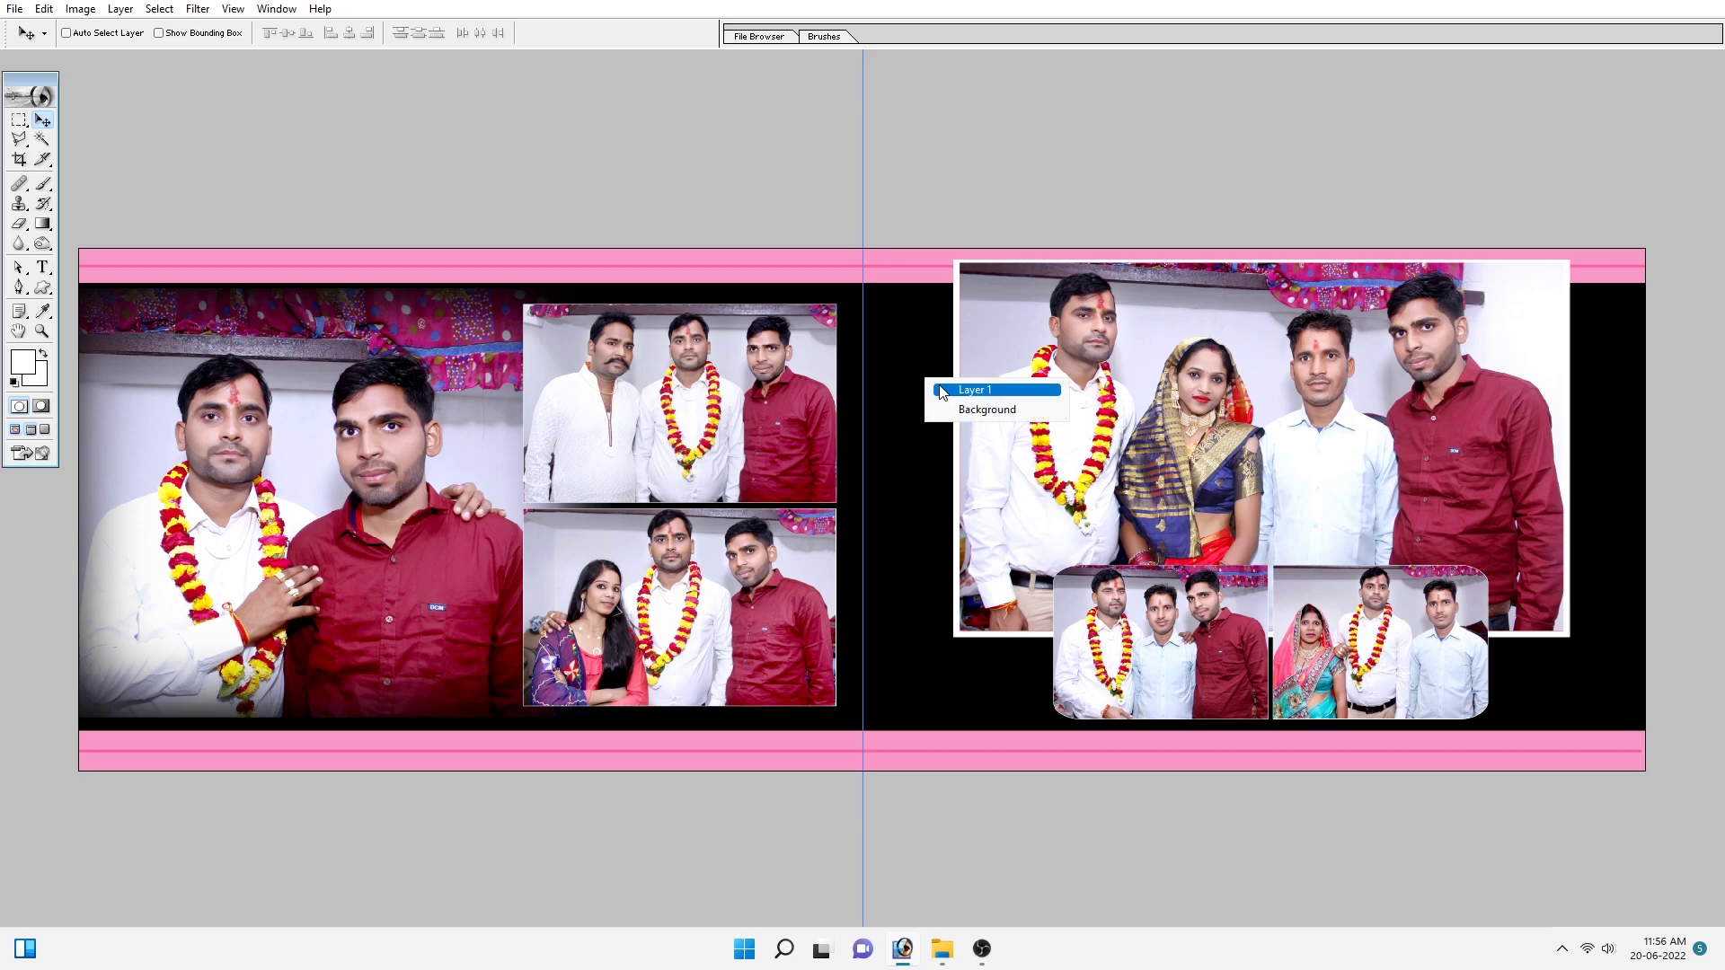
pyautogui.click(940, 390)
# Step: Enlarge the portrait to about 128% and tilt it roughly -1.1° to fill the background
pyautogui.hotkey('ctrl', 'a')
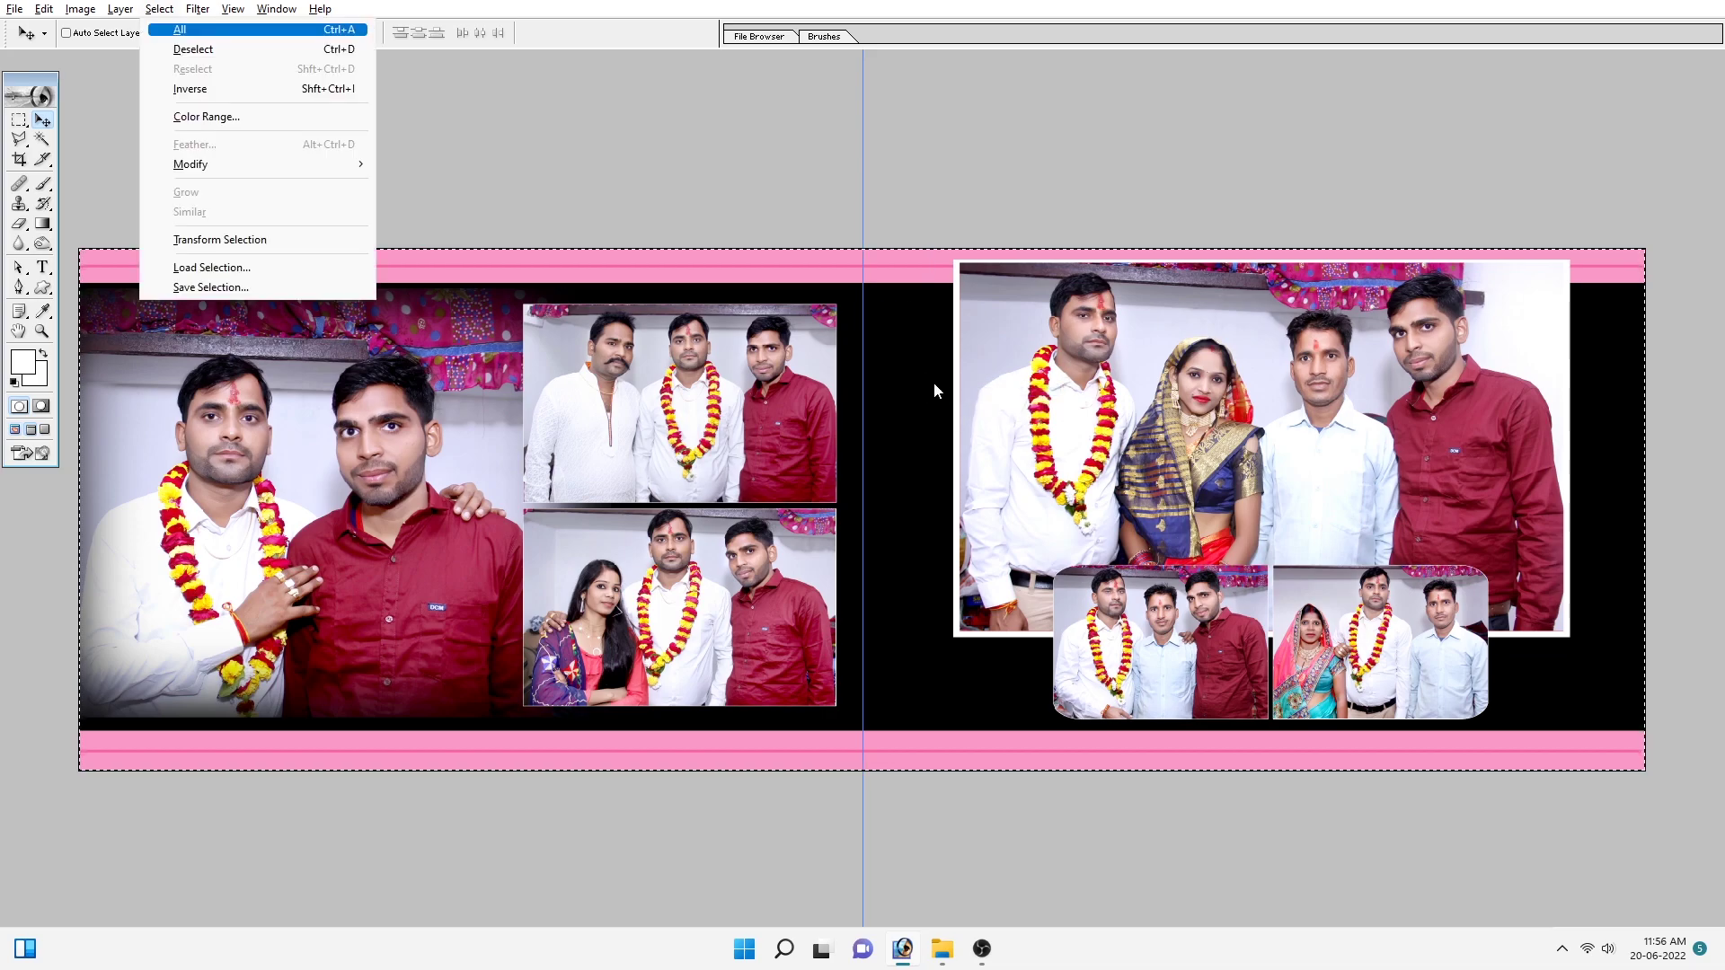
pyautogui.hotkey('ctrl', '-')
pyautogui.hotkey('ctrl', '-')
pyautogui.hotkey('ctrl', 't')
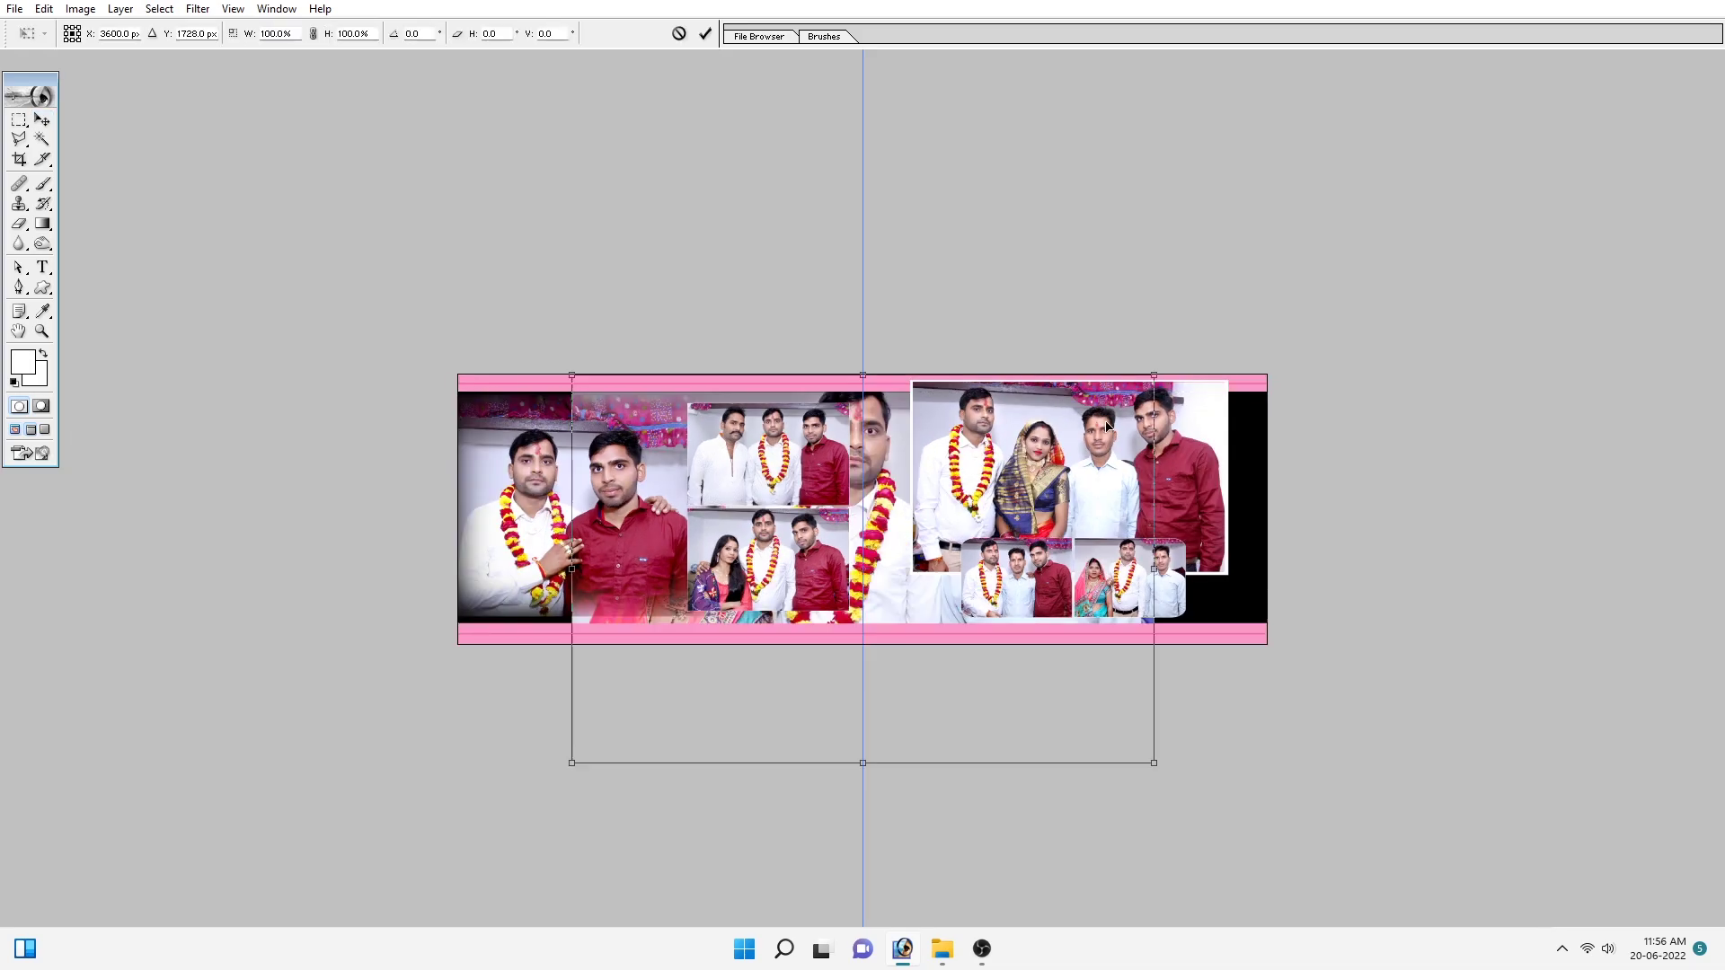
pyautogui.moveTo(1151, 354)
pyautogui.mouseDown()
pyautogui.moveTo(1313, 397)
pyautogui.moveTo(1219, 482)
pyautogui.mouseUp()
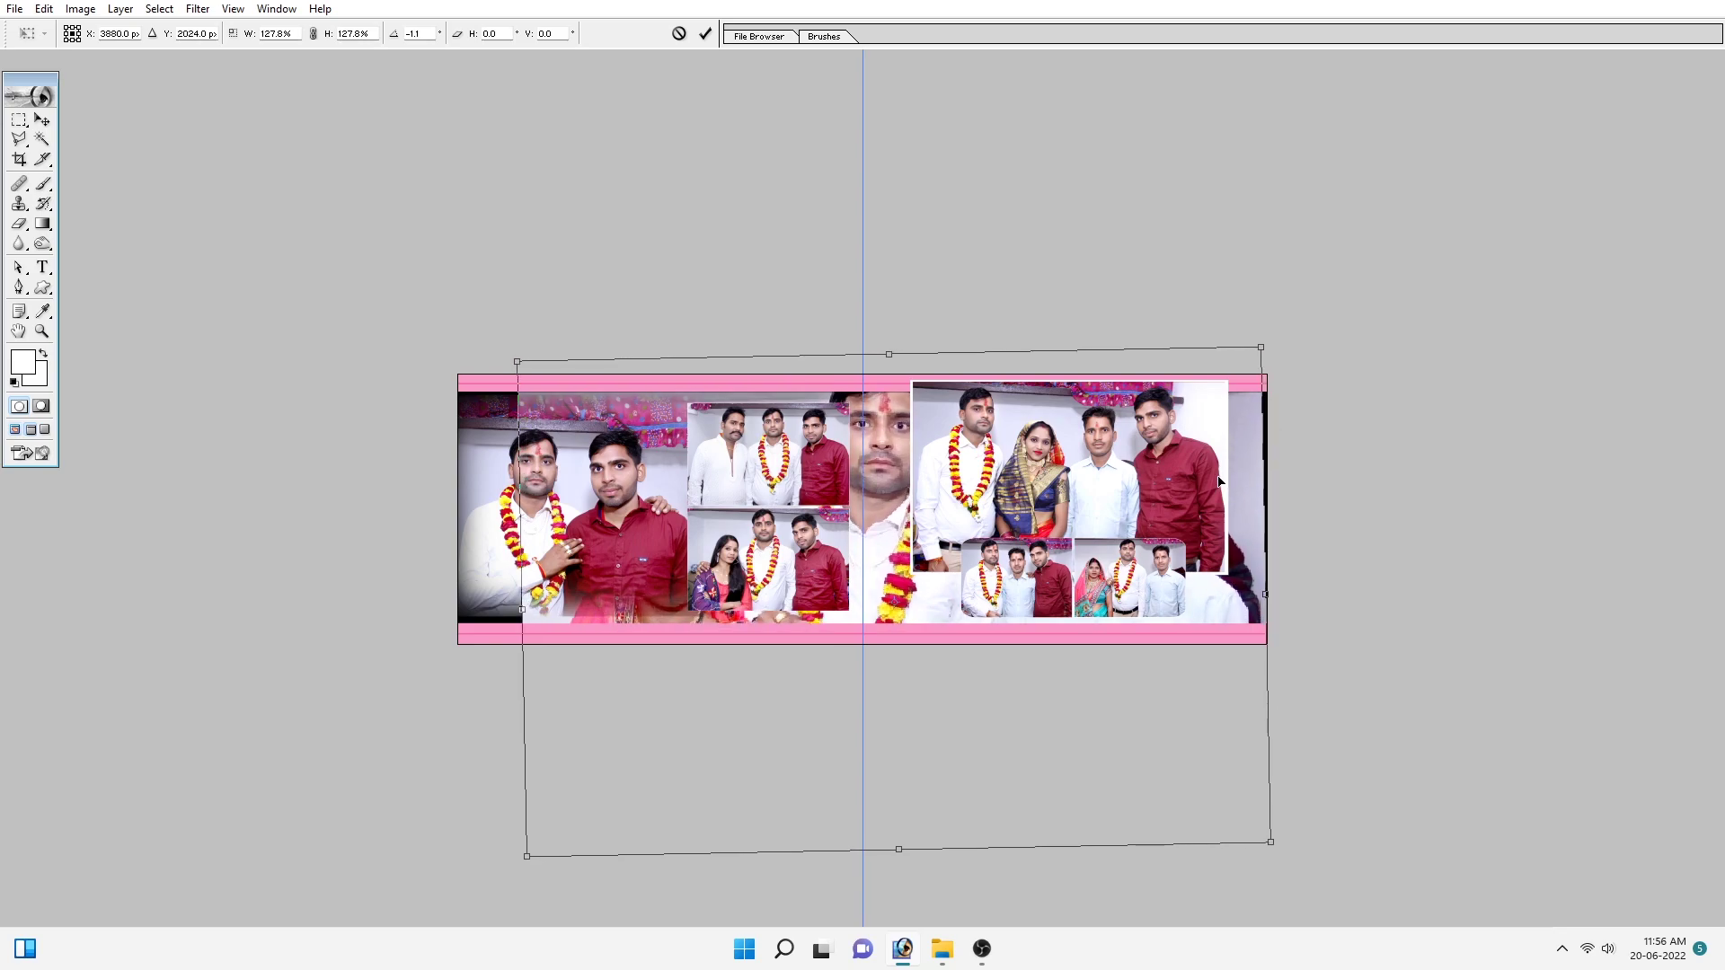
pyautogui.moveTo(1267, 356); pyautogui.dragTo(1270, 345)
pyautogui.press('Return')
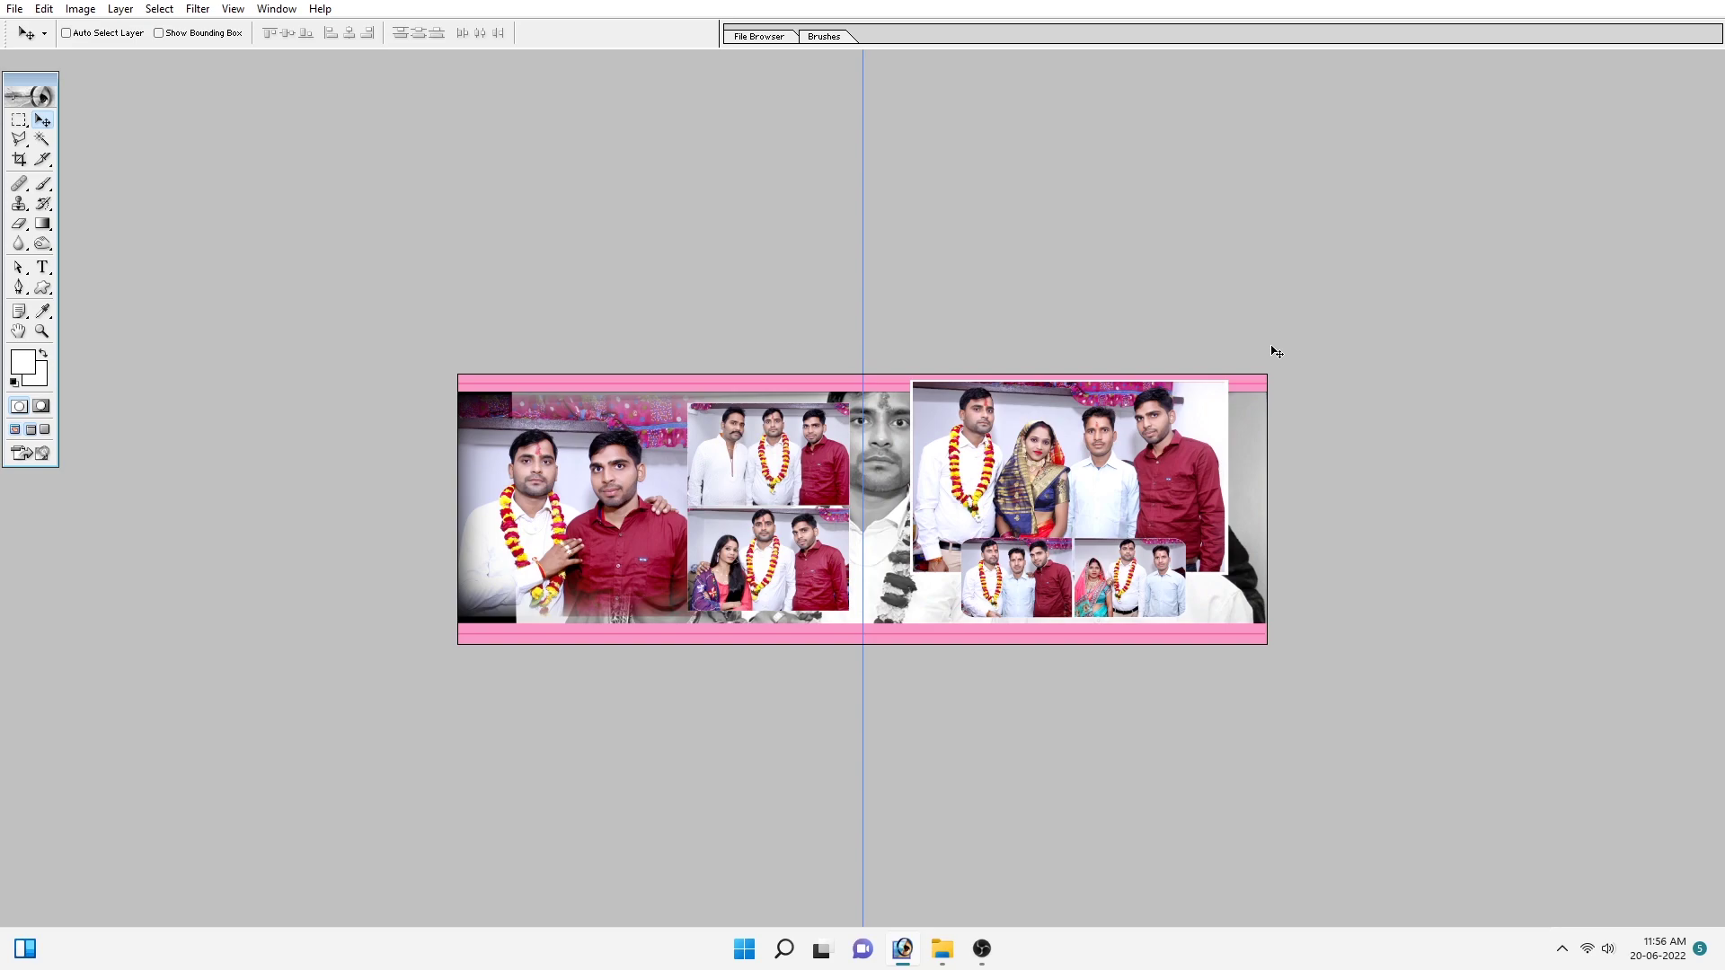
# Step: Erase the portrait's pale fade over the left photo with a 1300-size eraser
pyautogui.rightClick(555, 499)
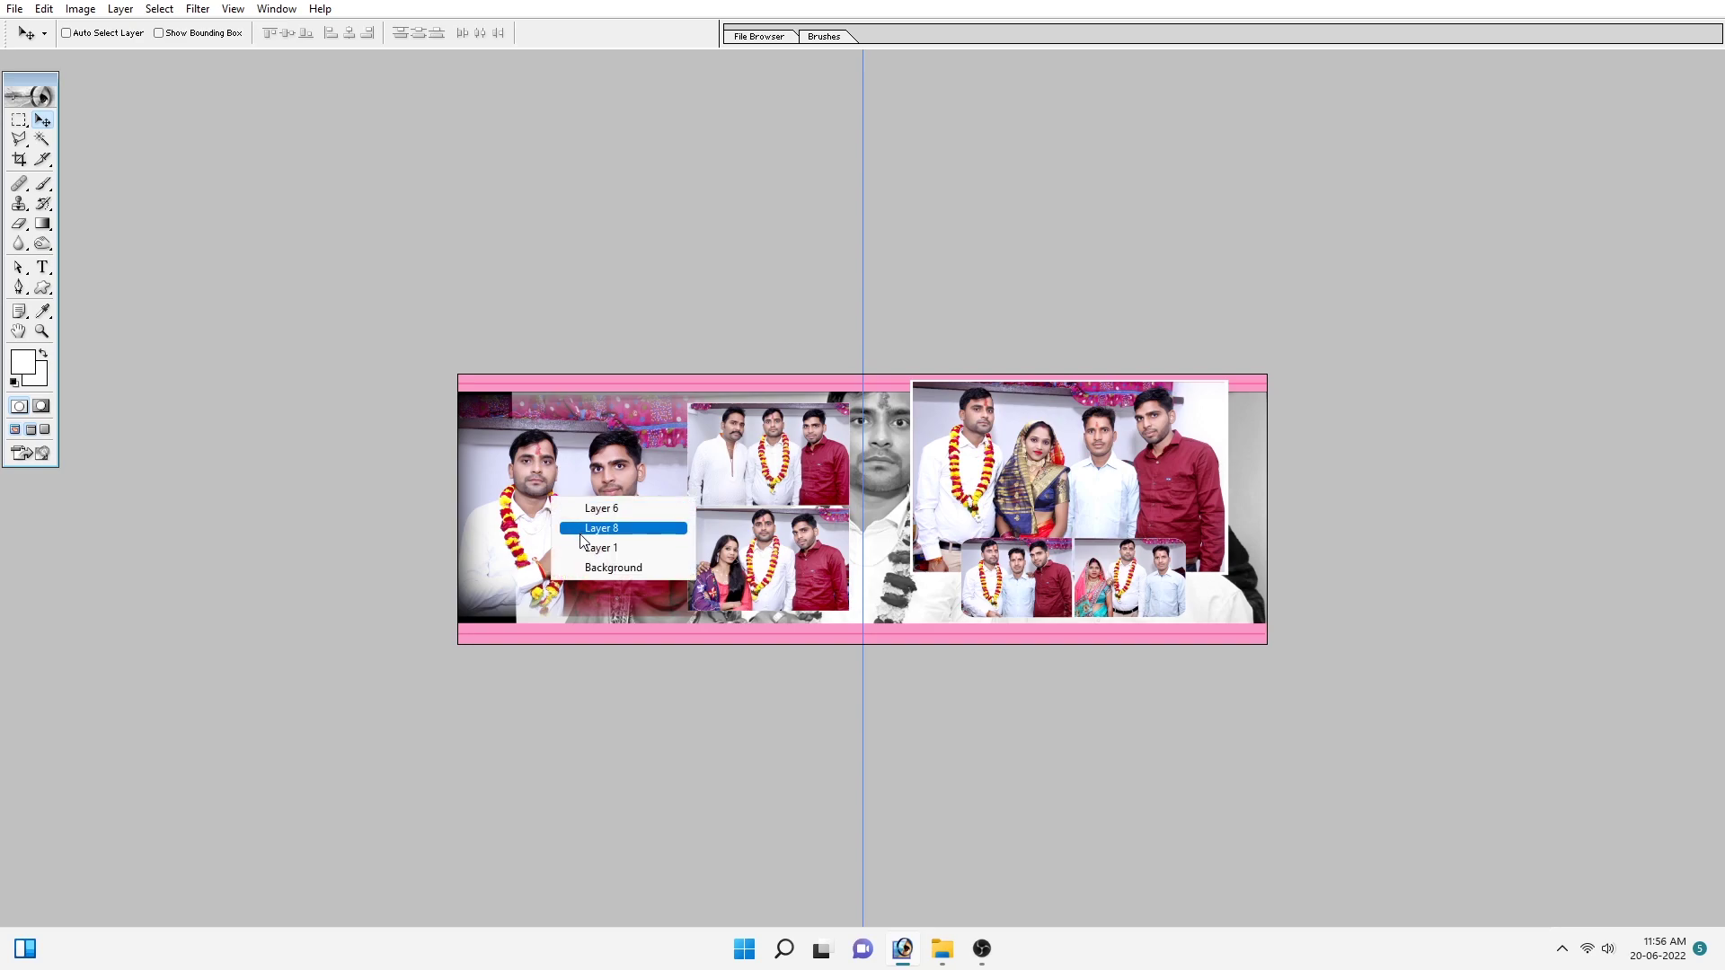
pyautogui.click(532, 419)
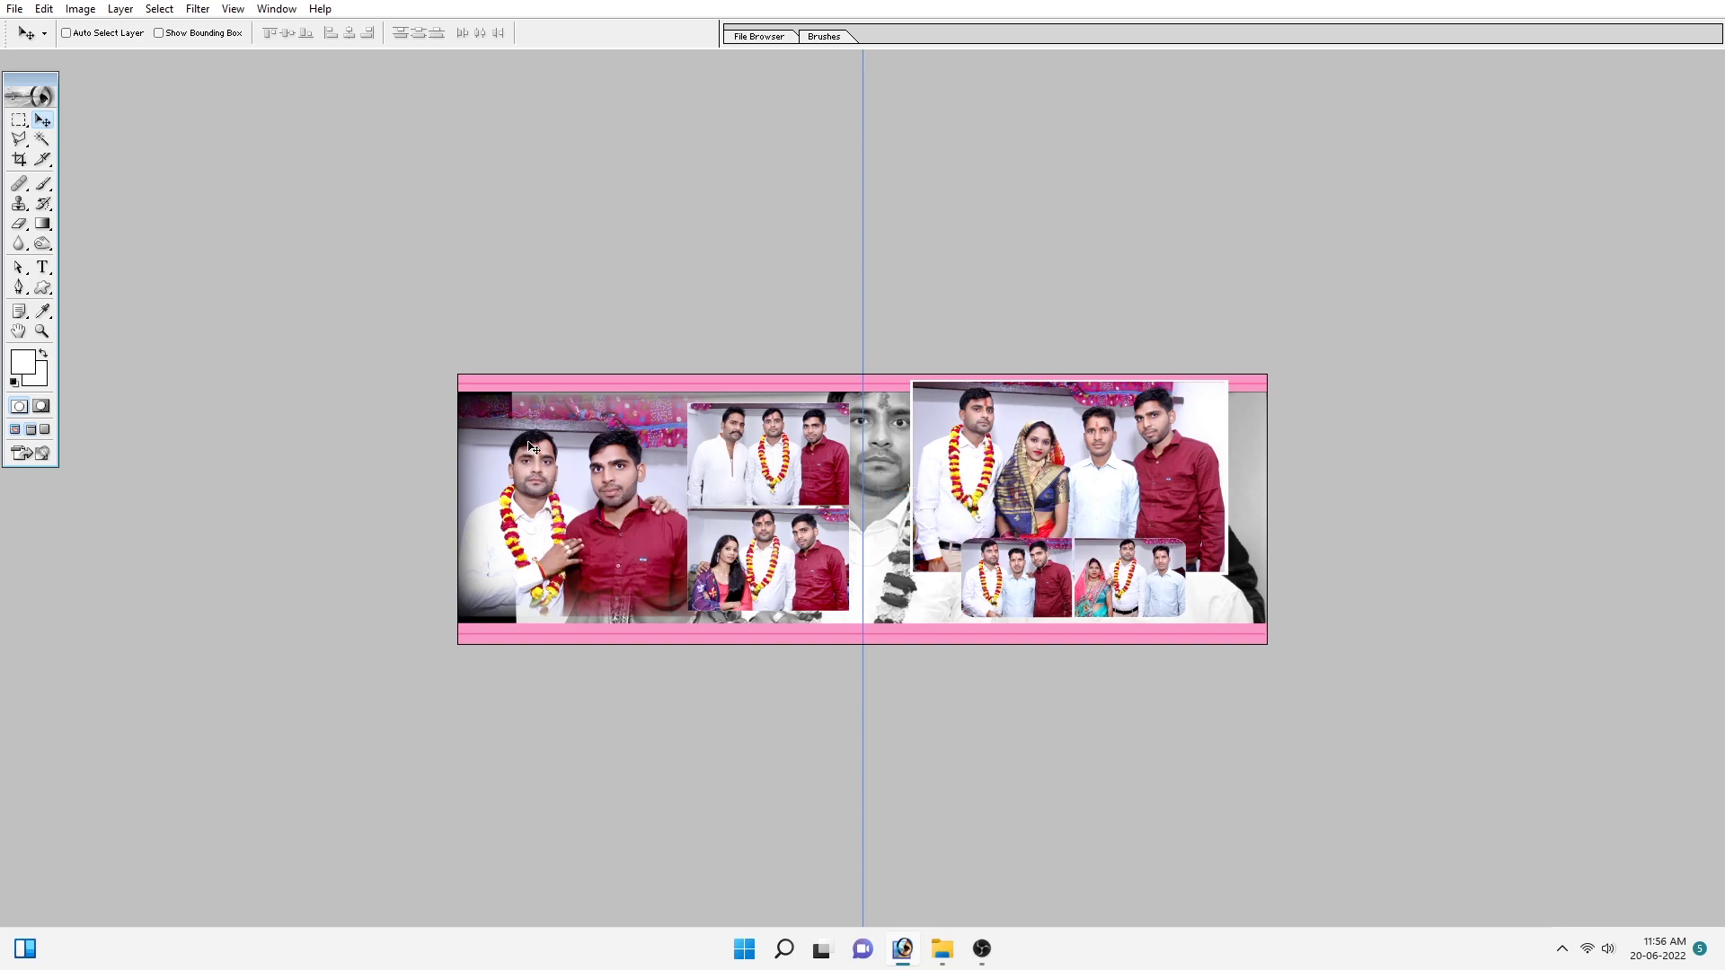
pyautogui.press('e')
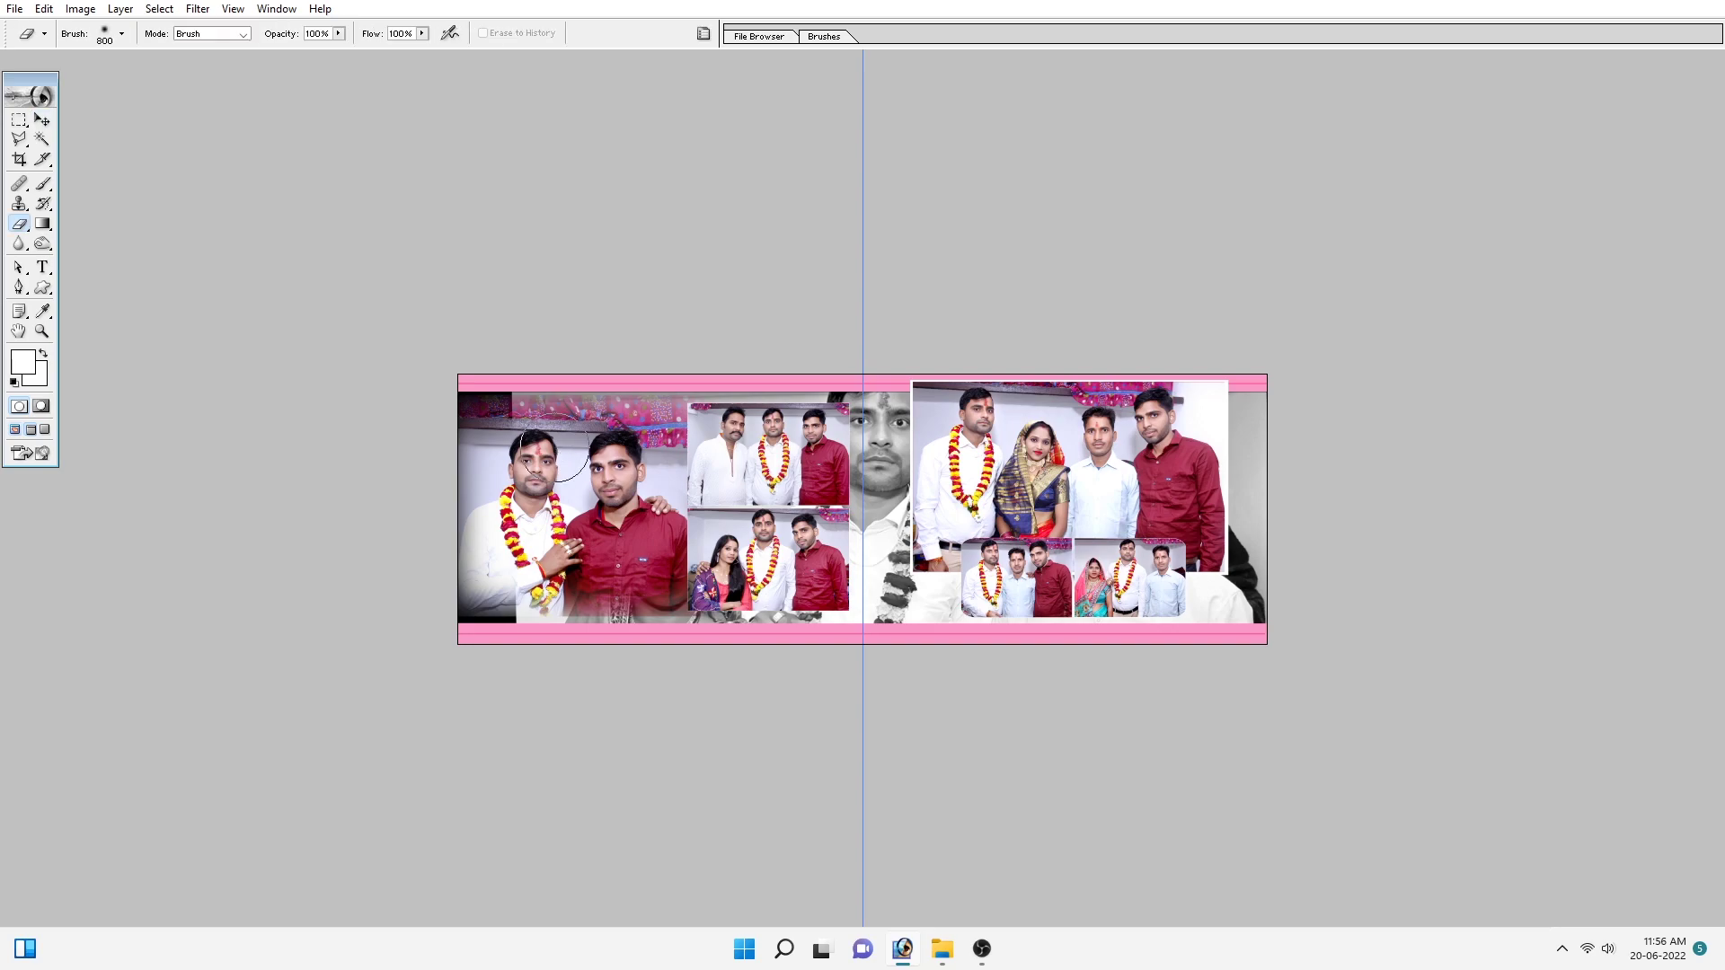
pyautogui.press(']')
pyautogui.press(']')
pyautogui.press(']')
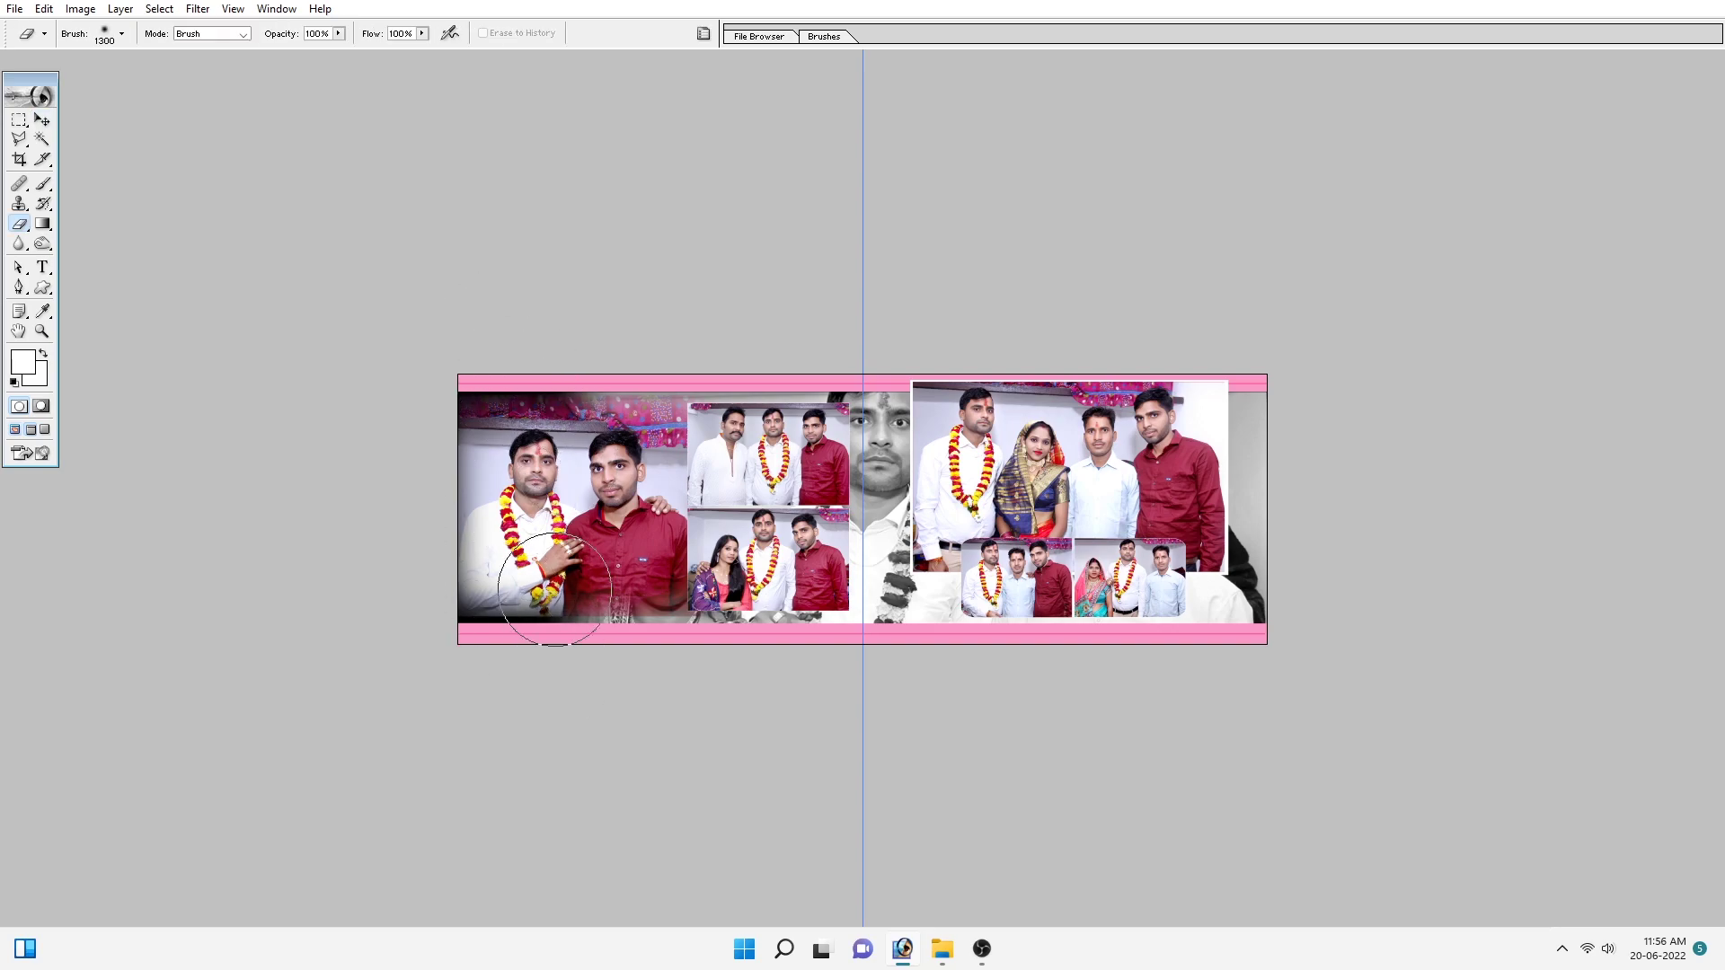
pyautogui.moveTo(555, 588); pyautogui.dragTo(616, 531)
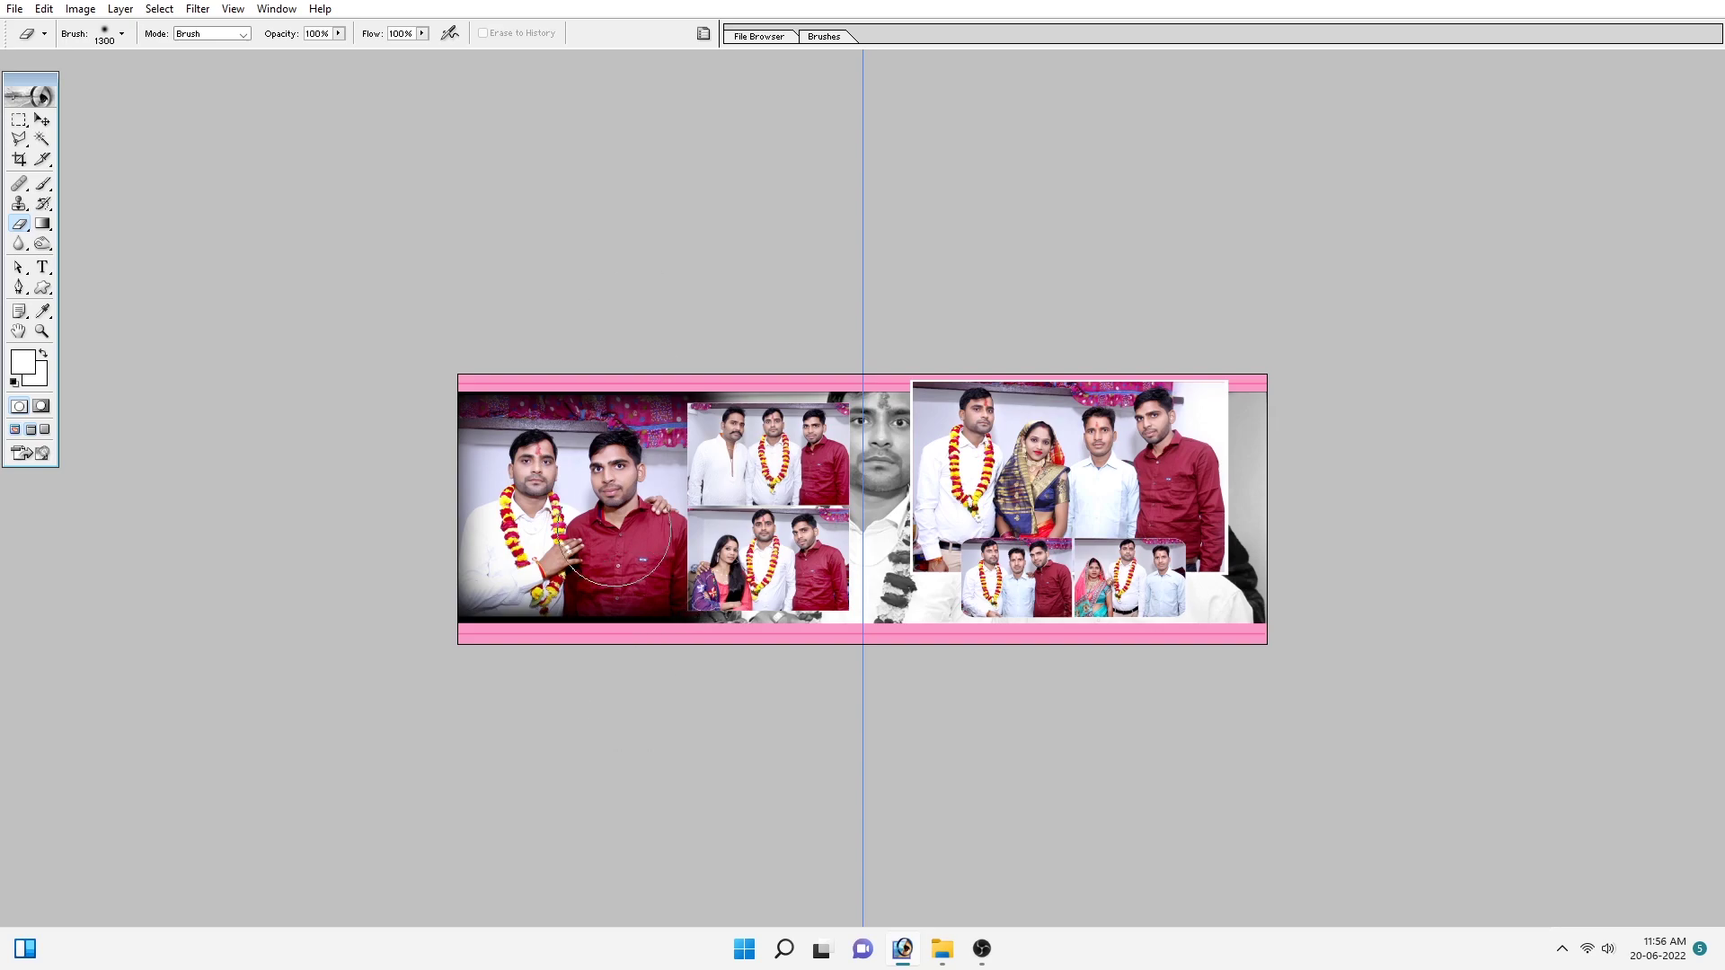
# Step: Invert the light background behind the photos to dark grey
pyautogui.press('v')
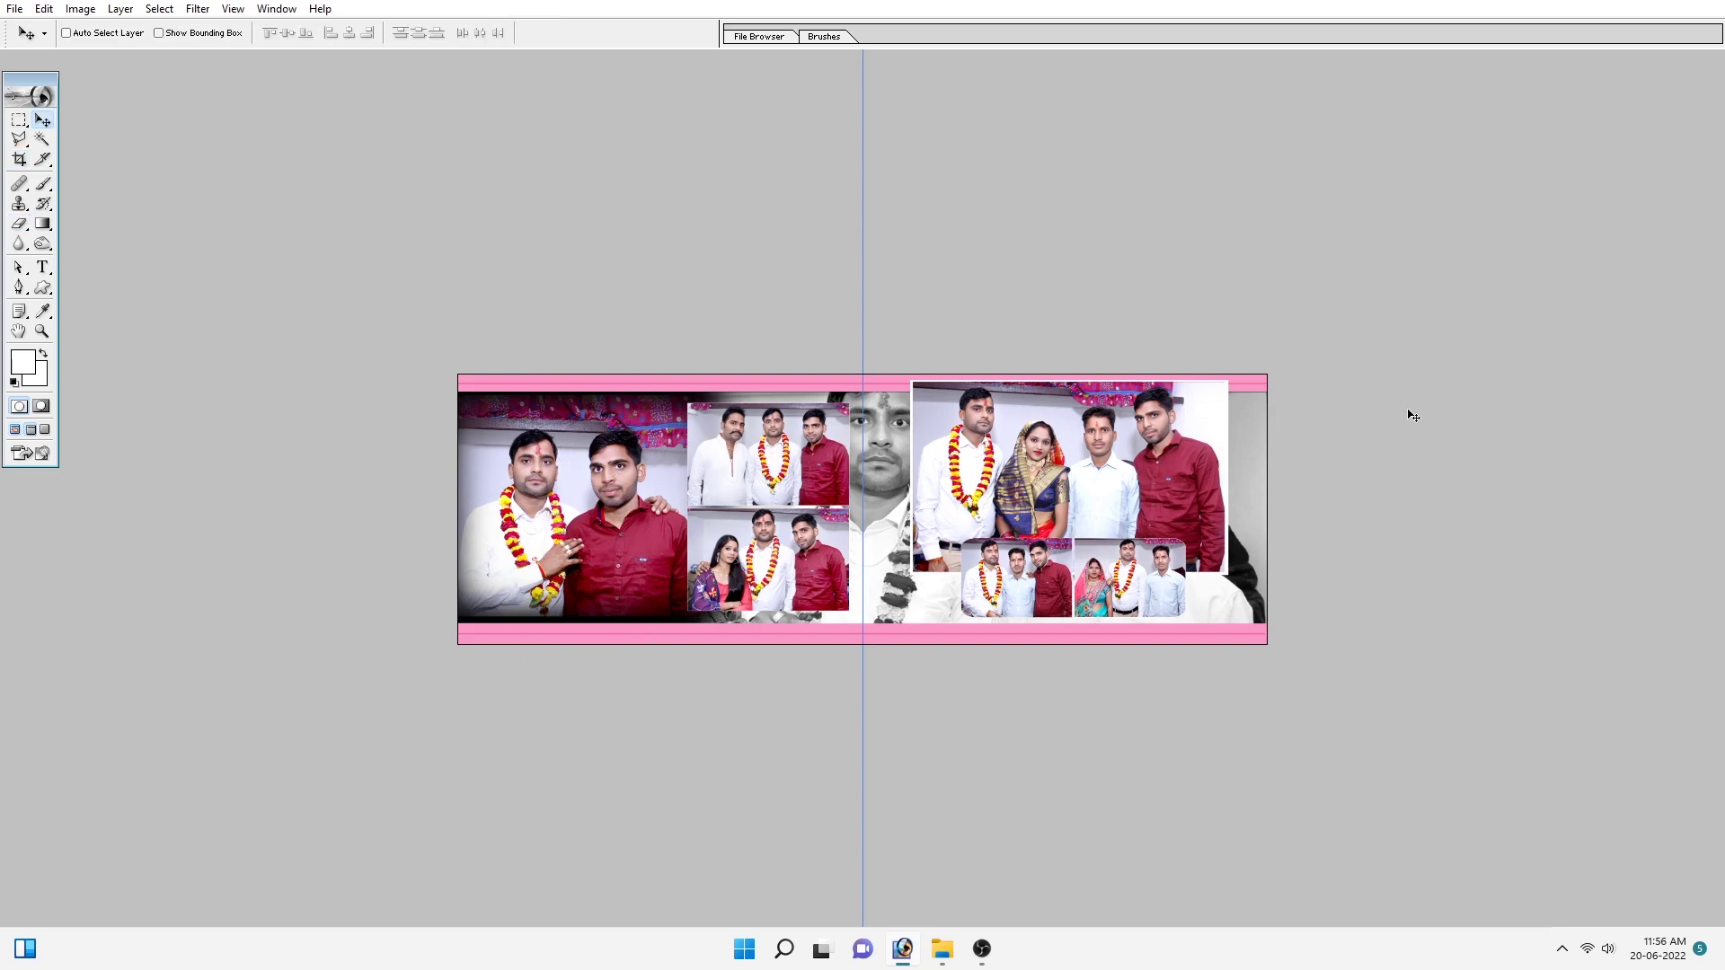
pyautogui.hotkey('ctrl', 'i')
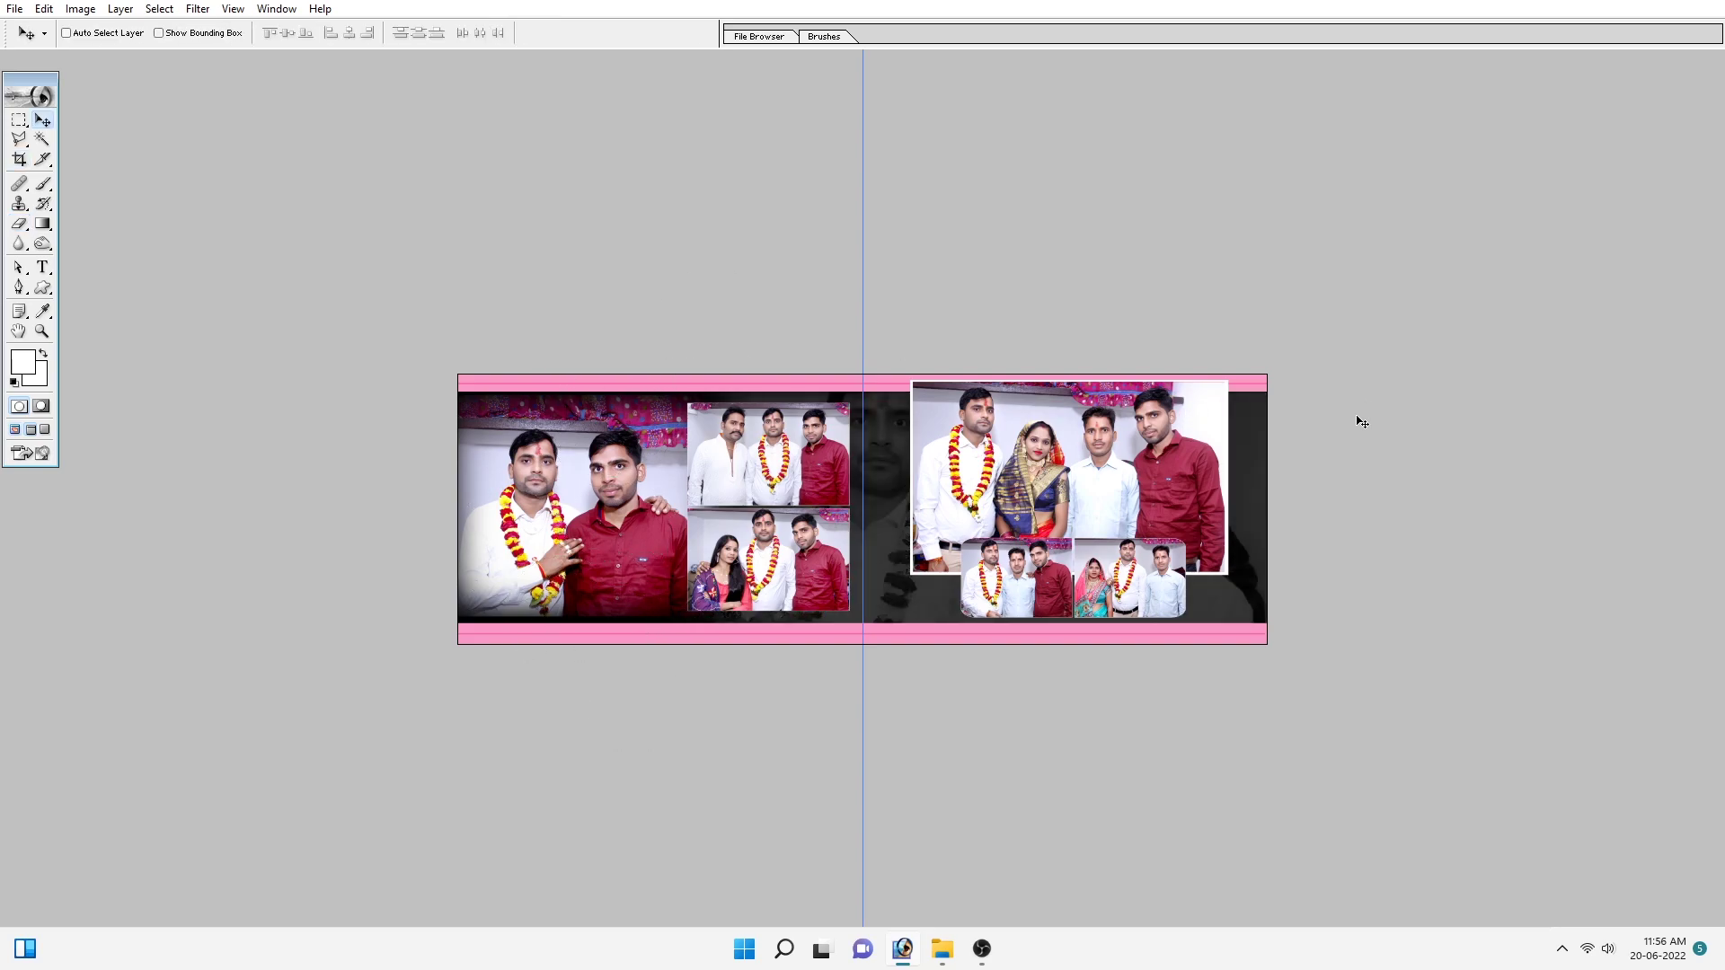
pyautogui.hotkey('ctrl', '+')
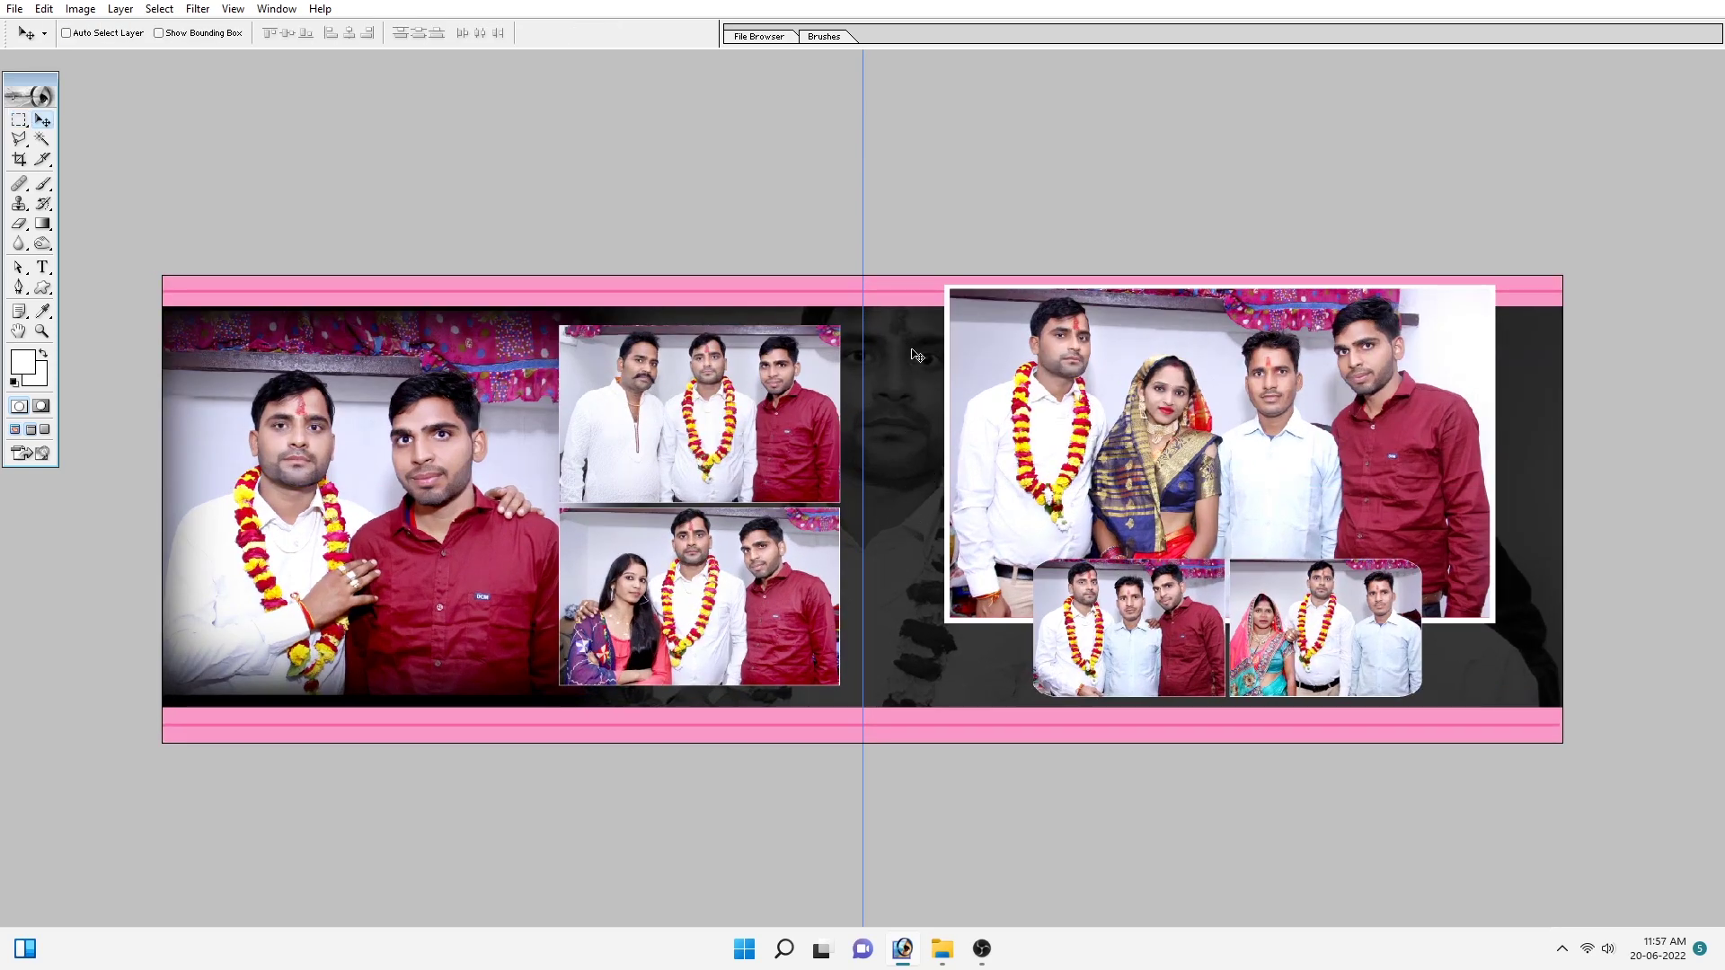
# Step: Fill a thin vertical strip beside the centre seam with white on the Background layer
pyautogui.press('m')
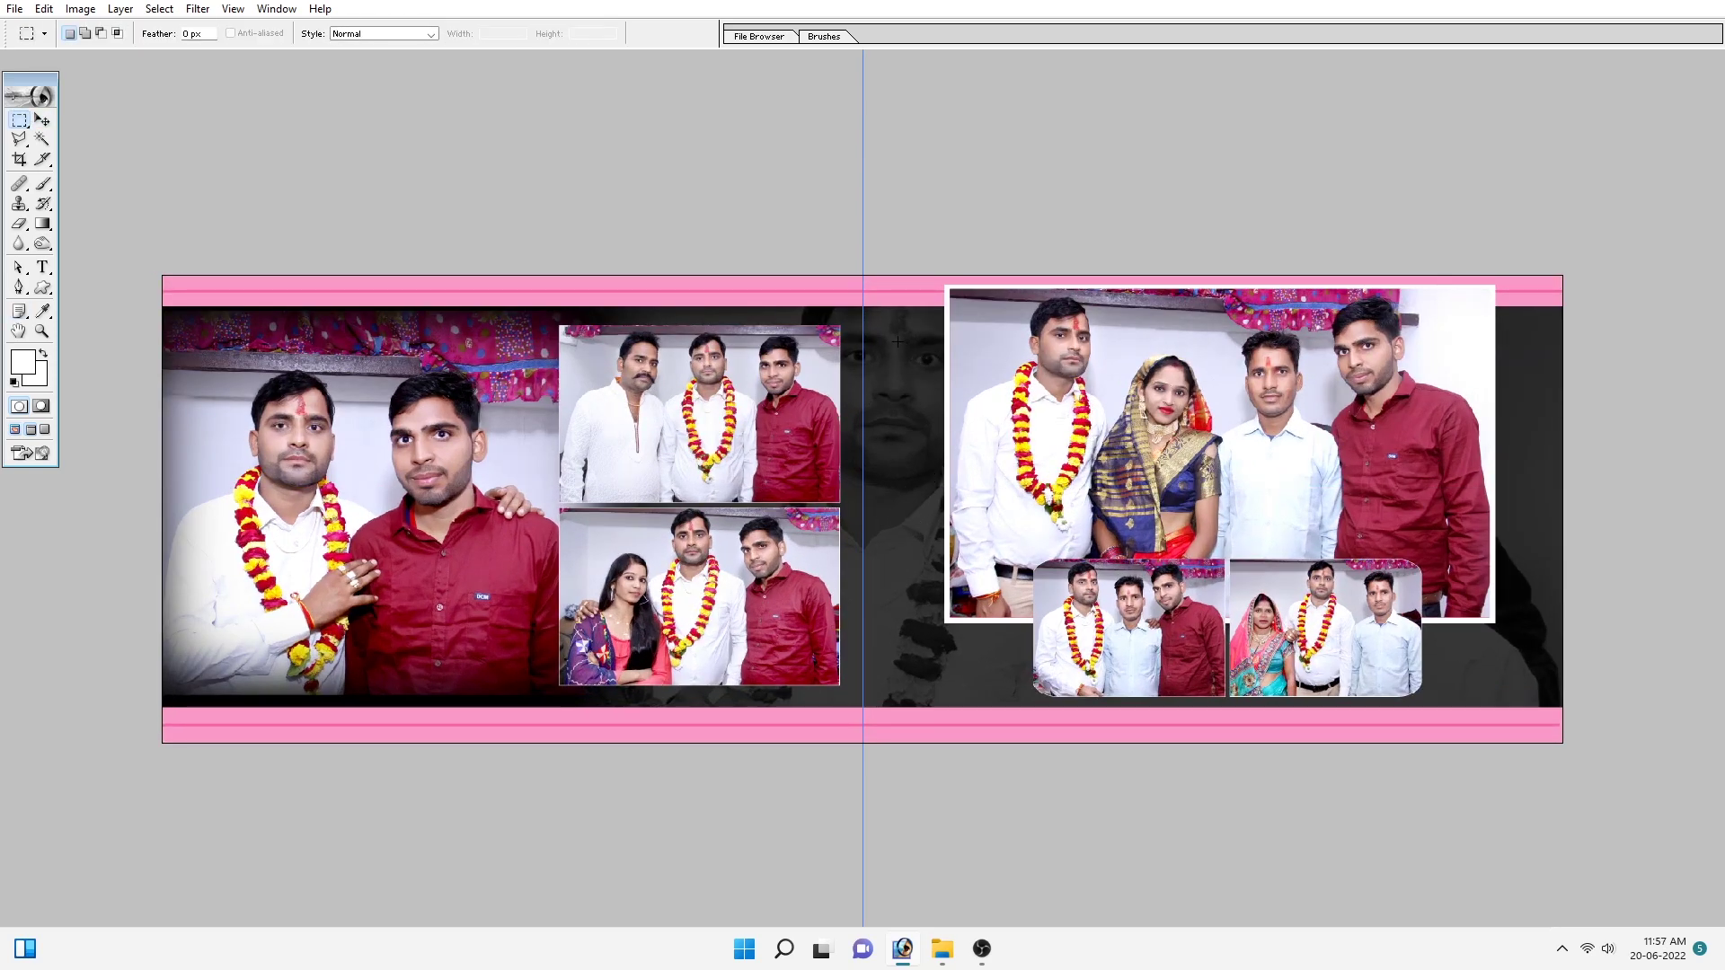
pyautogui.moveTo(915, 573); pyautogui.dragTo(899, 591)
pyautogui.keyDown('ctrl'); pyautogui.rightClick(895, 486); pyautogui.keyUp('ctrl')
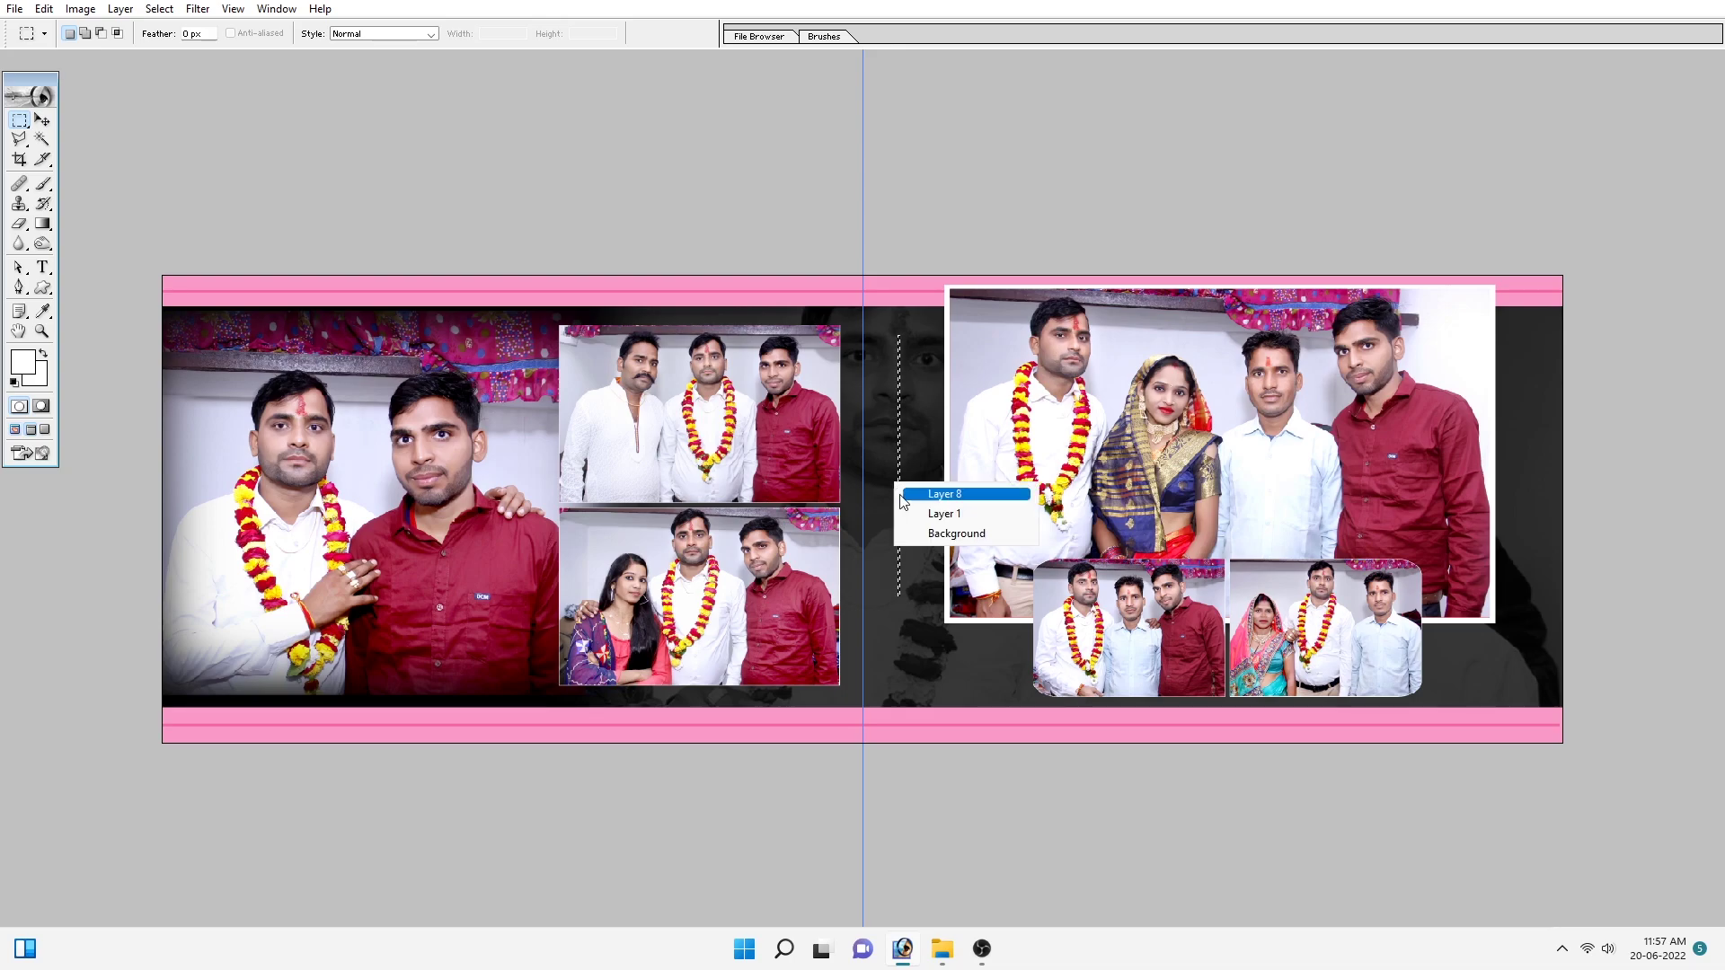
pyautogui.click(925, 533)
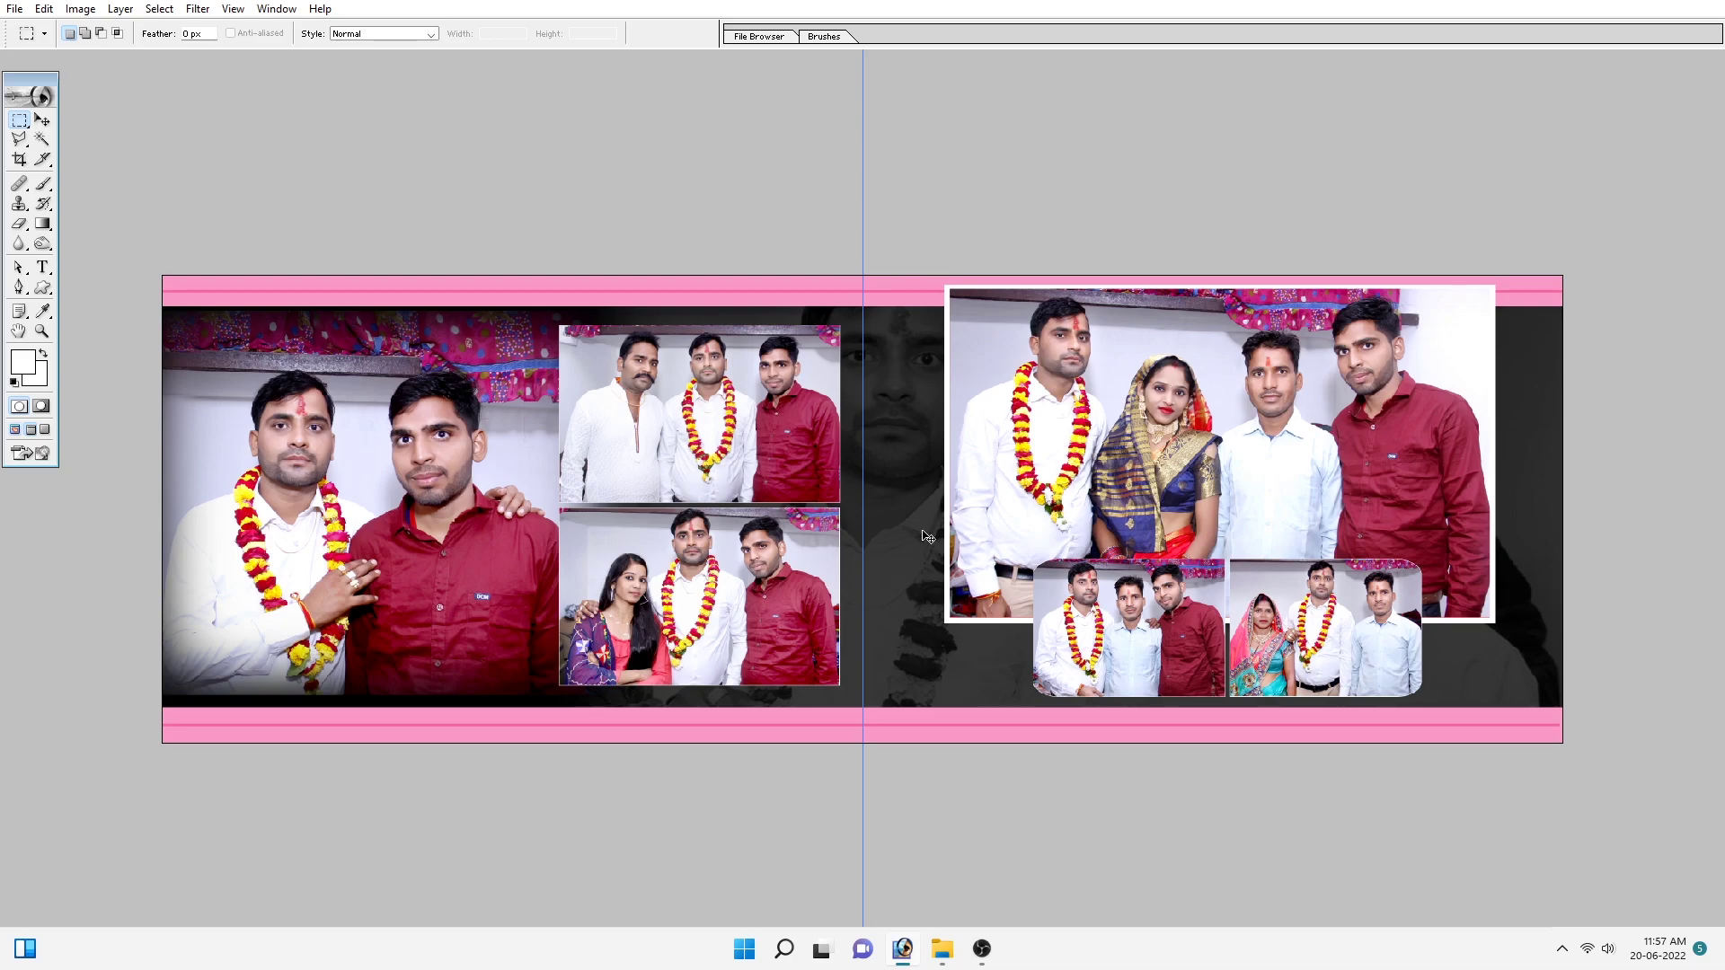
pyautogui.hotkey('alt', 'BackSpace')
pyautogui.hotkey('ctrl', '+')
pyautogui.hotkey('ctrl', '+')
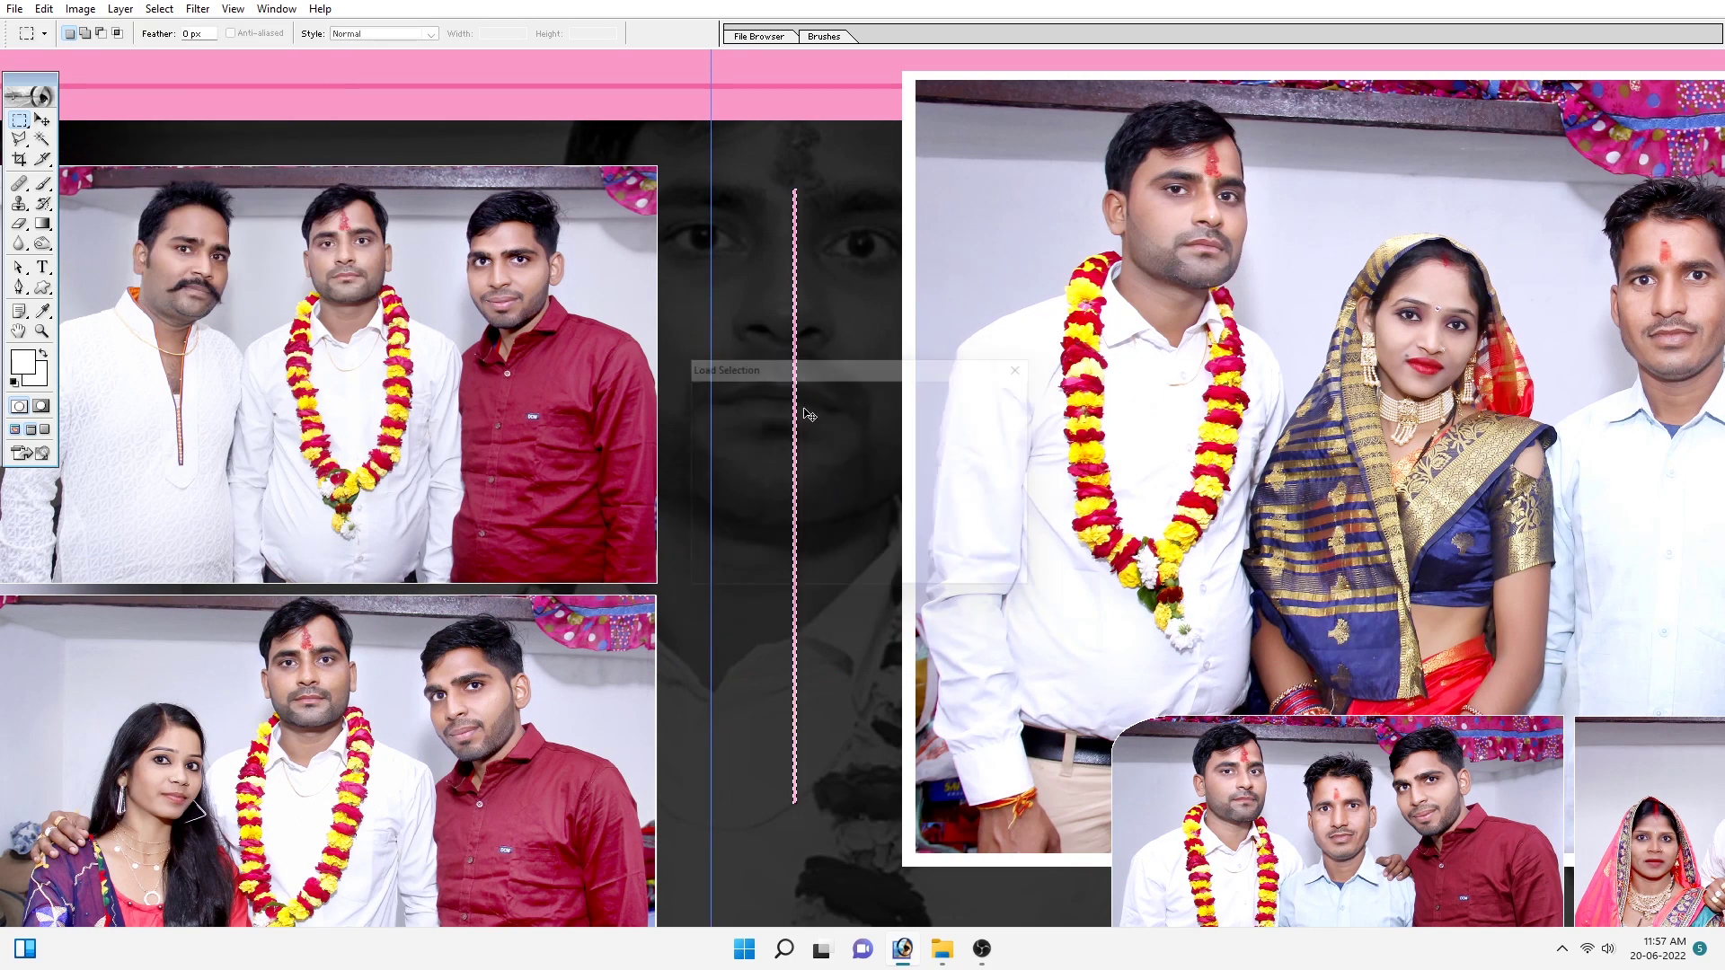
pyautogui.hotkey('alt', 'BackSpace')
# Step: Narrow the white strip to about 60% width and duplicate it just to the right
pyautogui.hotkey('ctrl', 't')
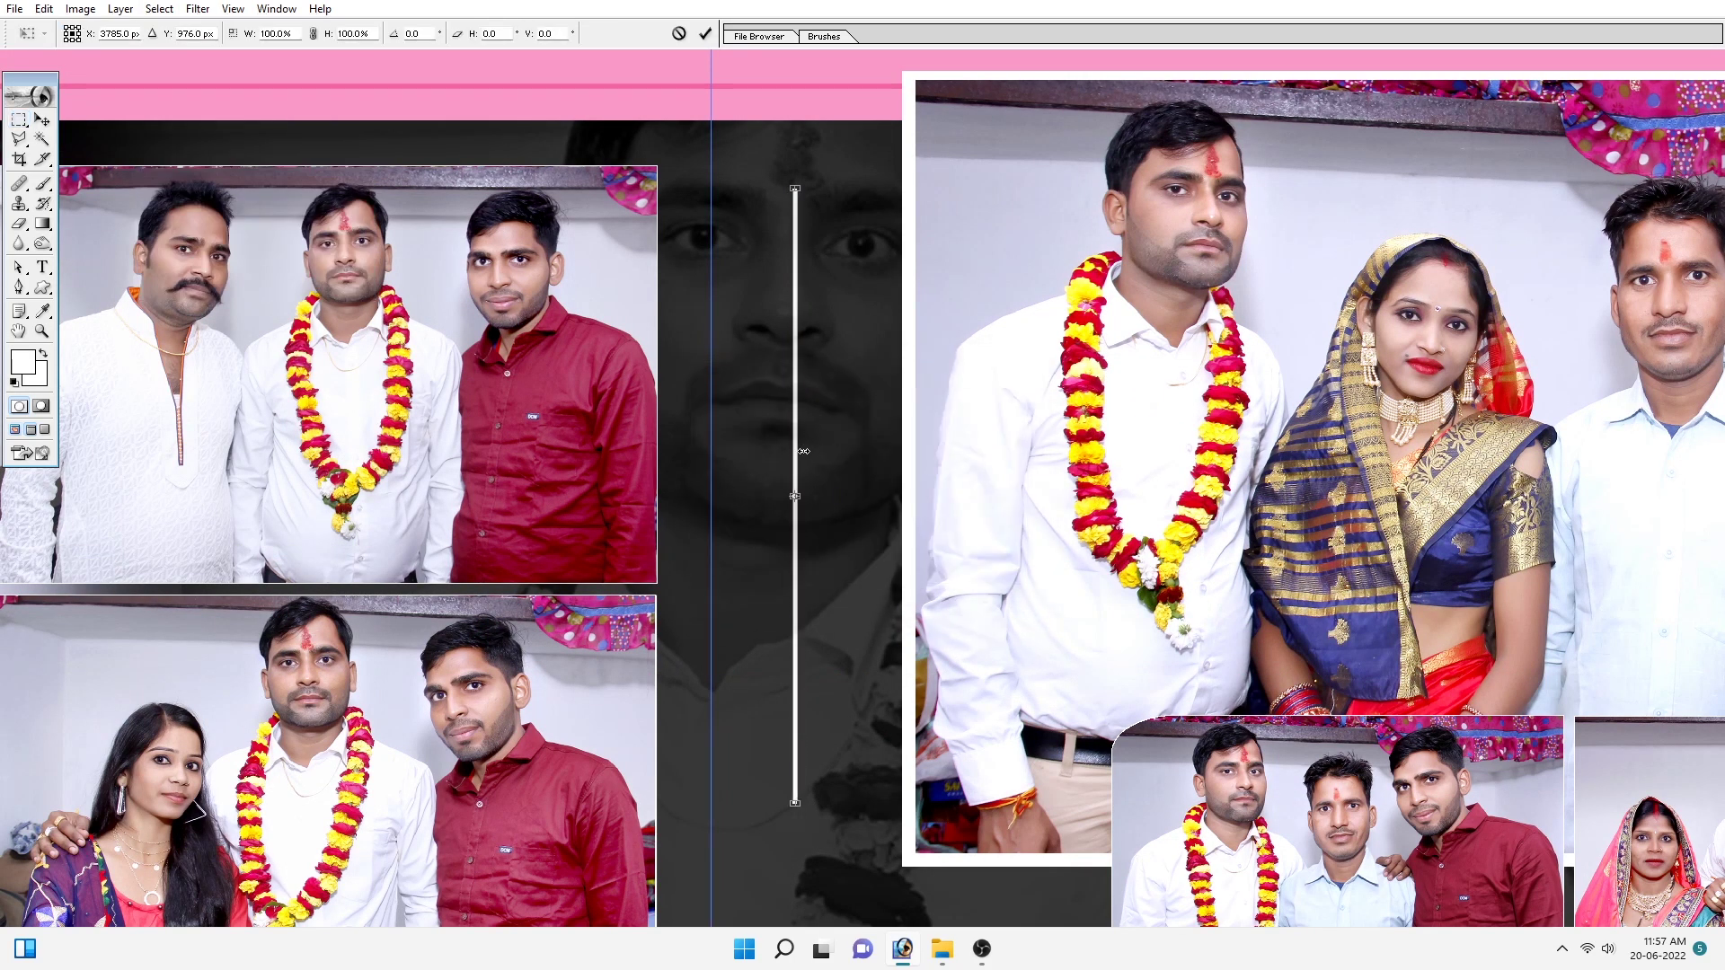
pyautogui.moveTo(800, 458); pyautogui.dragTo(798, 460)
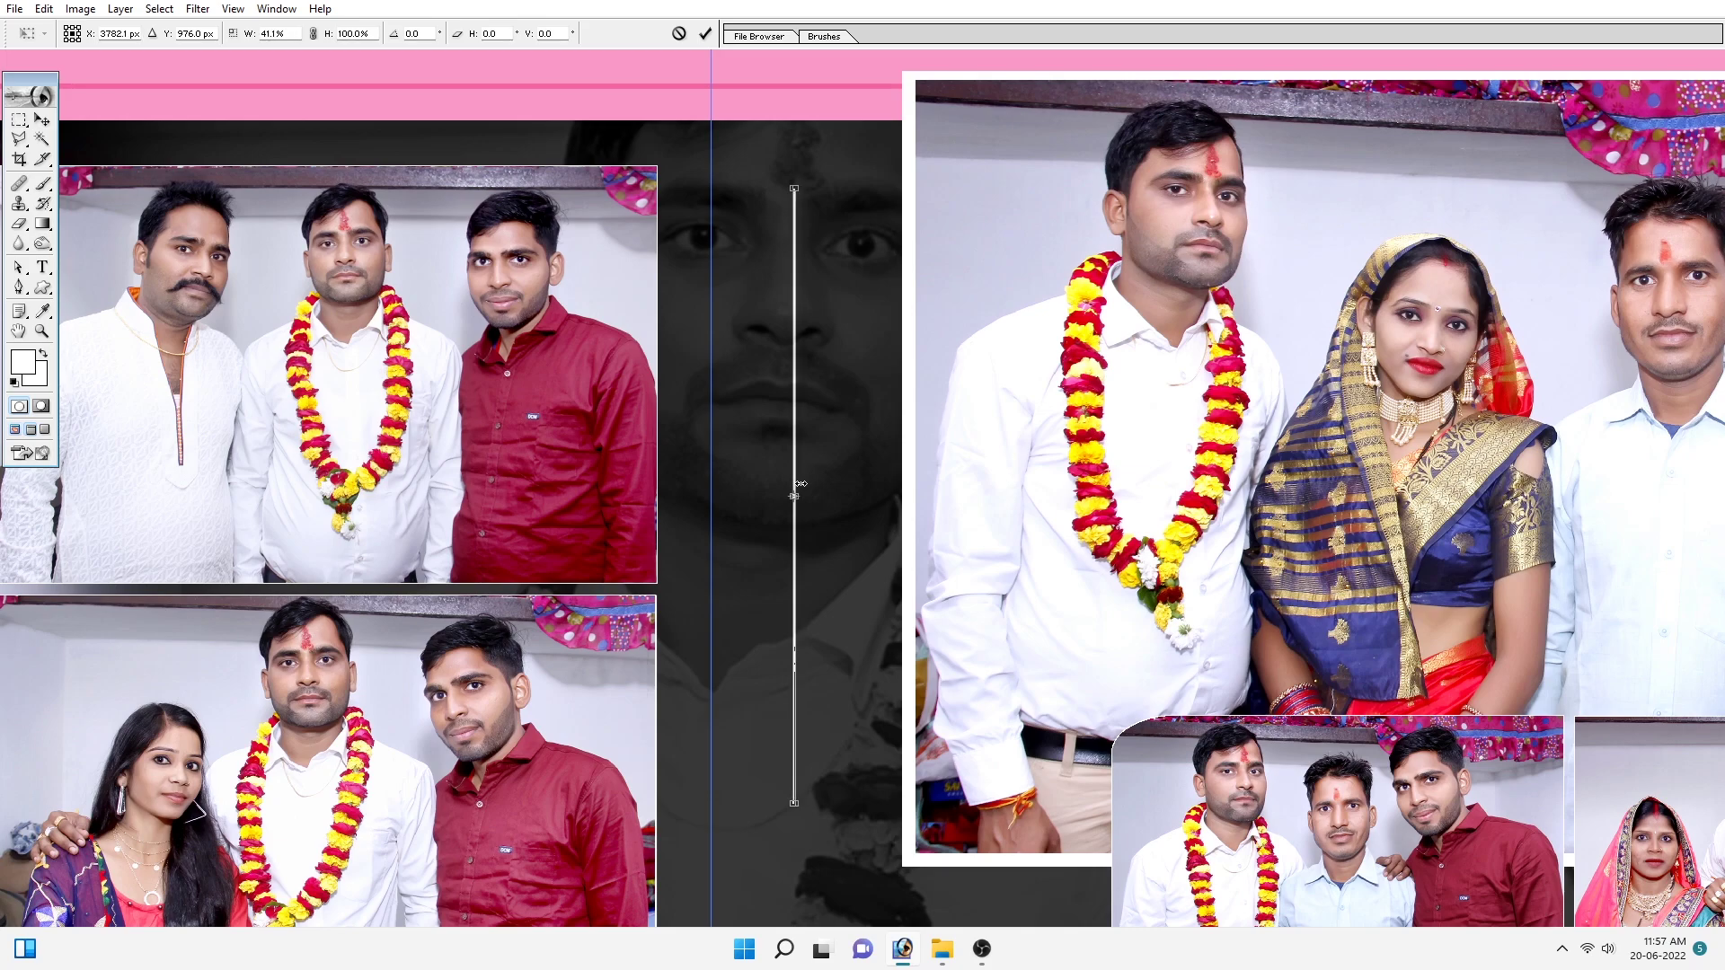
pyautogui.press('Return')
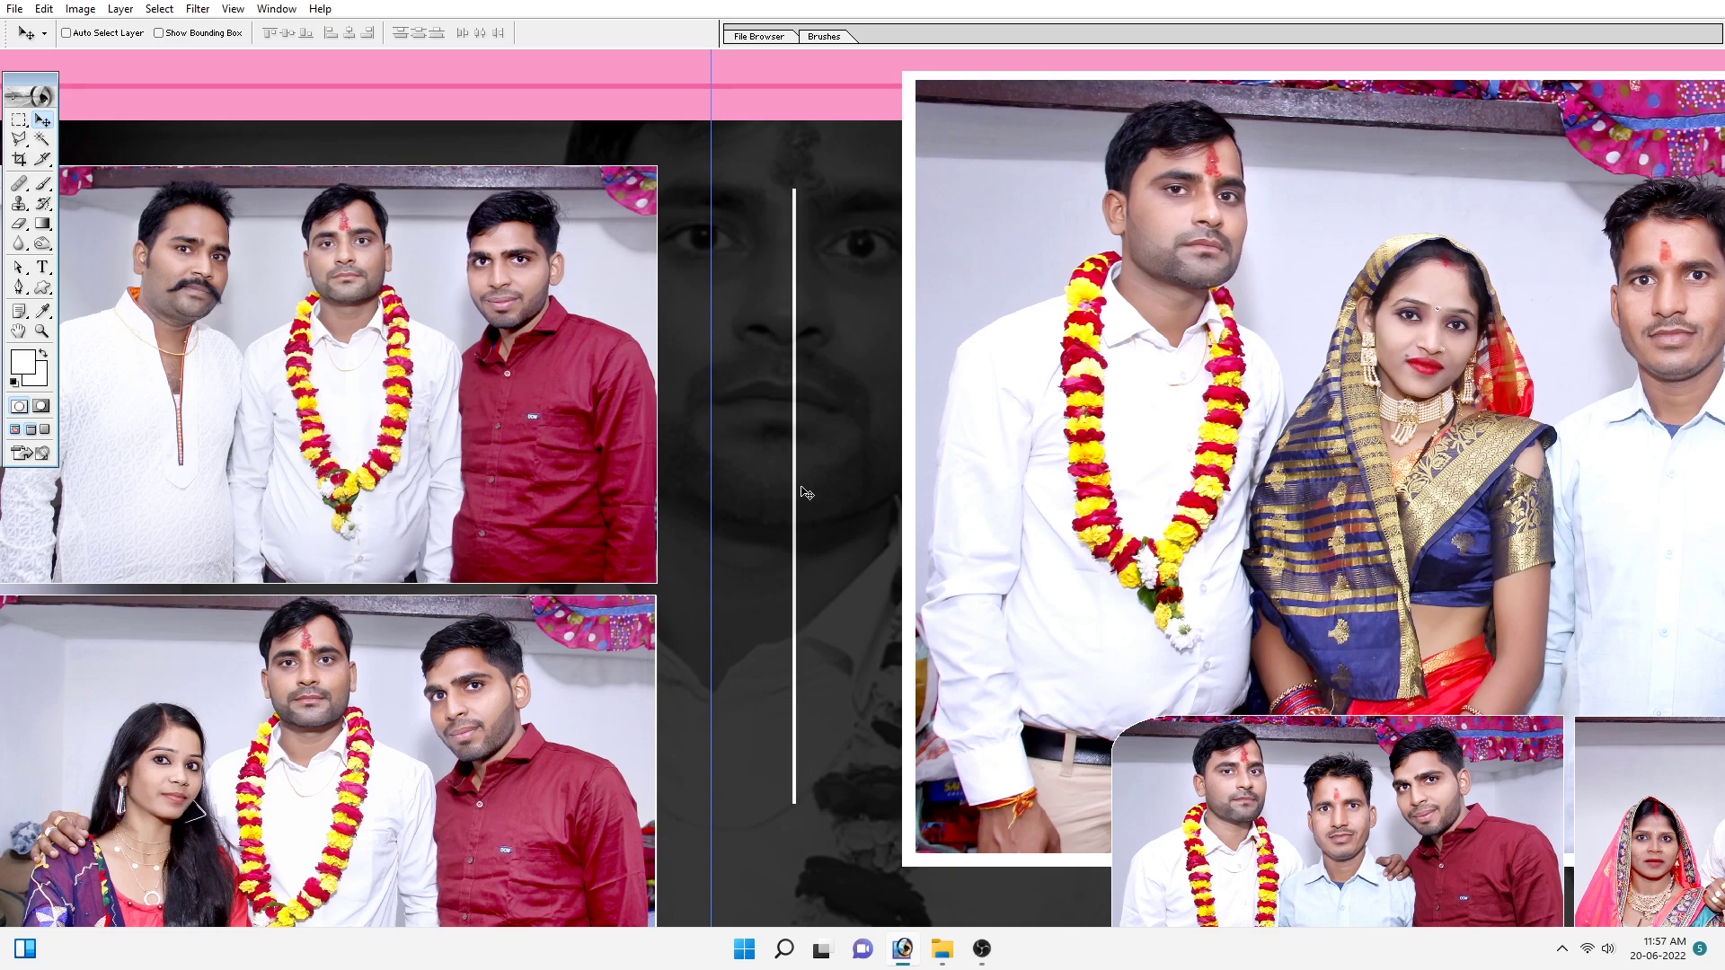
pyautogui.press('Right')
pyautogui.press('Right')
pyautogui.press('Right')
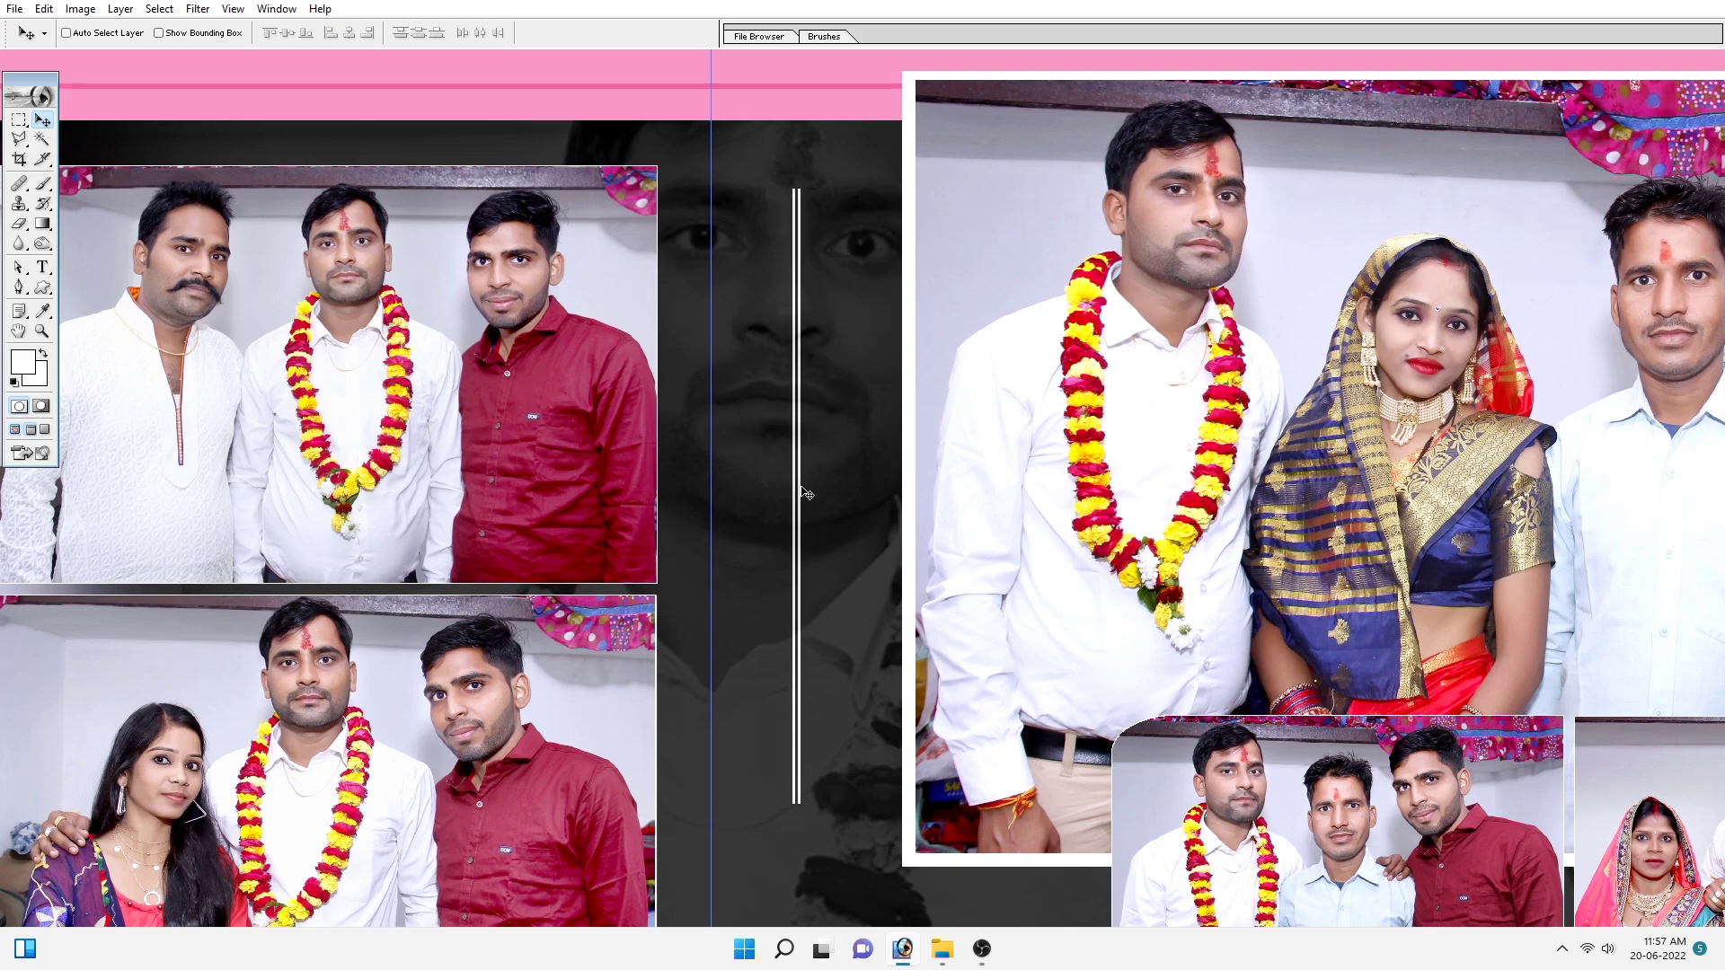
pyautogui.press('Right')
pyautogui.press('Right')
pyautogui.press('Right')
pyautogui.press('Right')
pyautogui.hotkey('ctrl', '-')
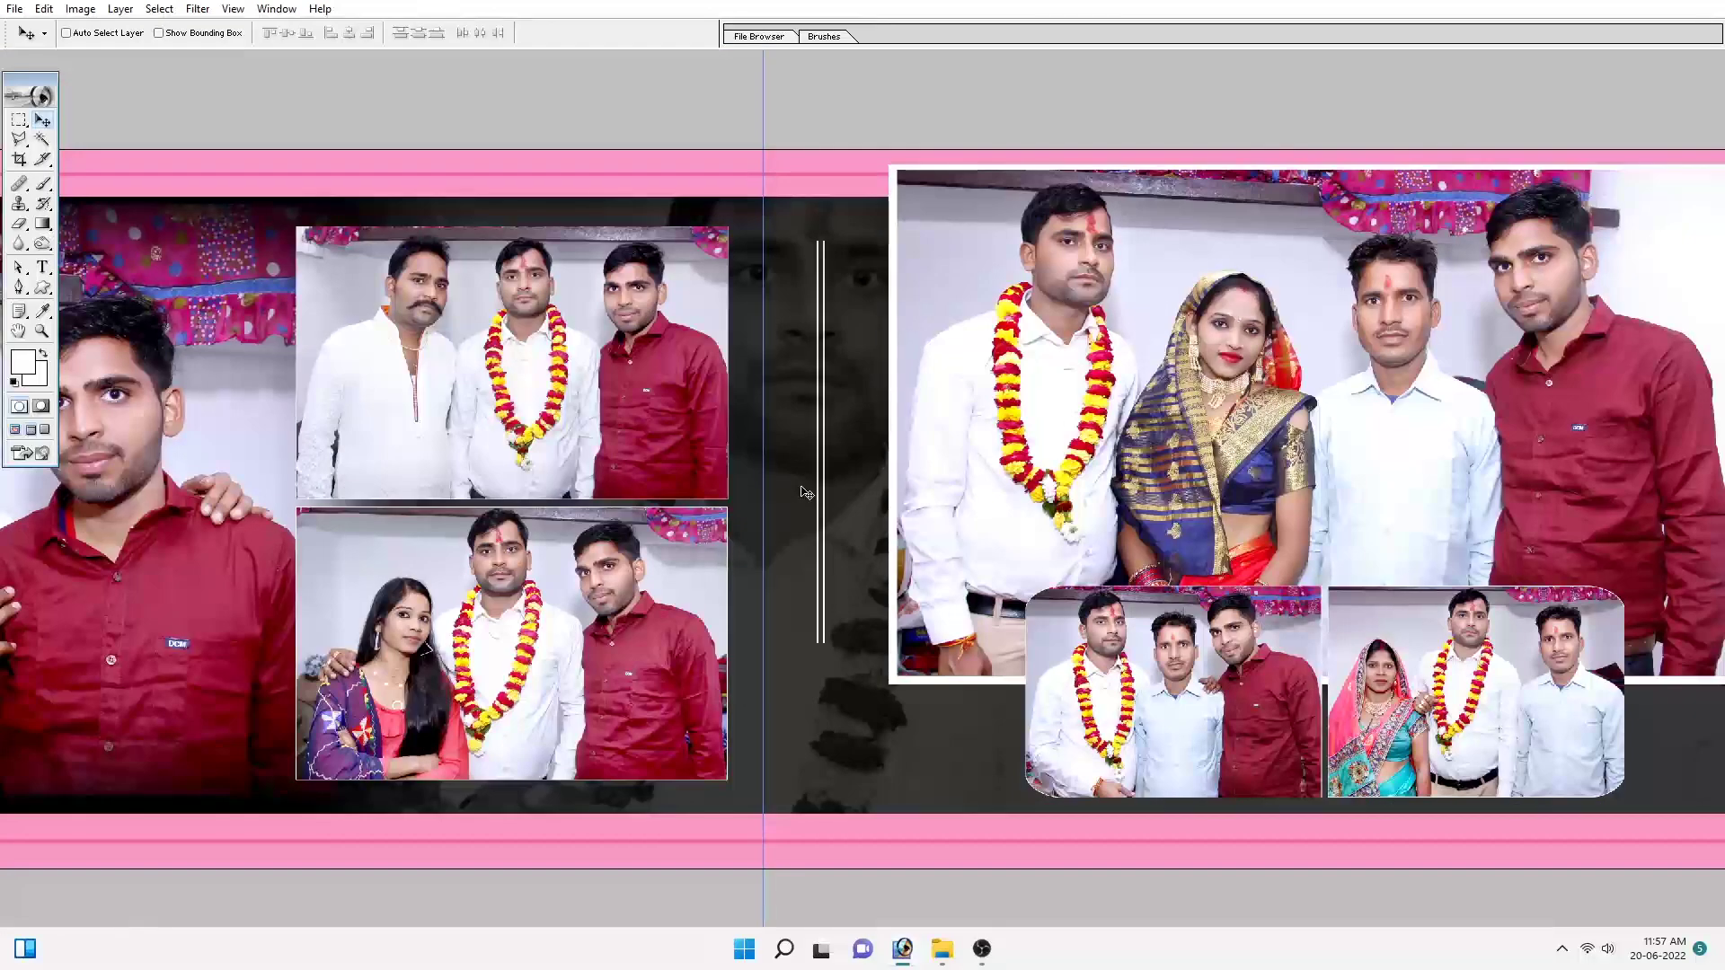
pyautogui.hotkey('ctrl', '-')
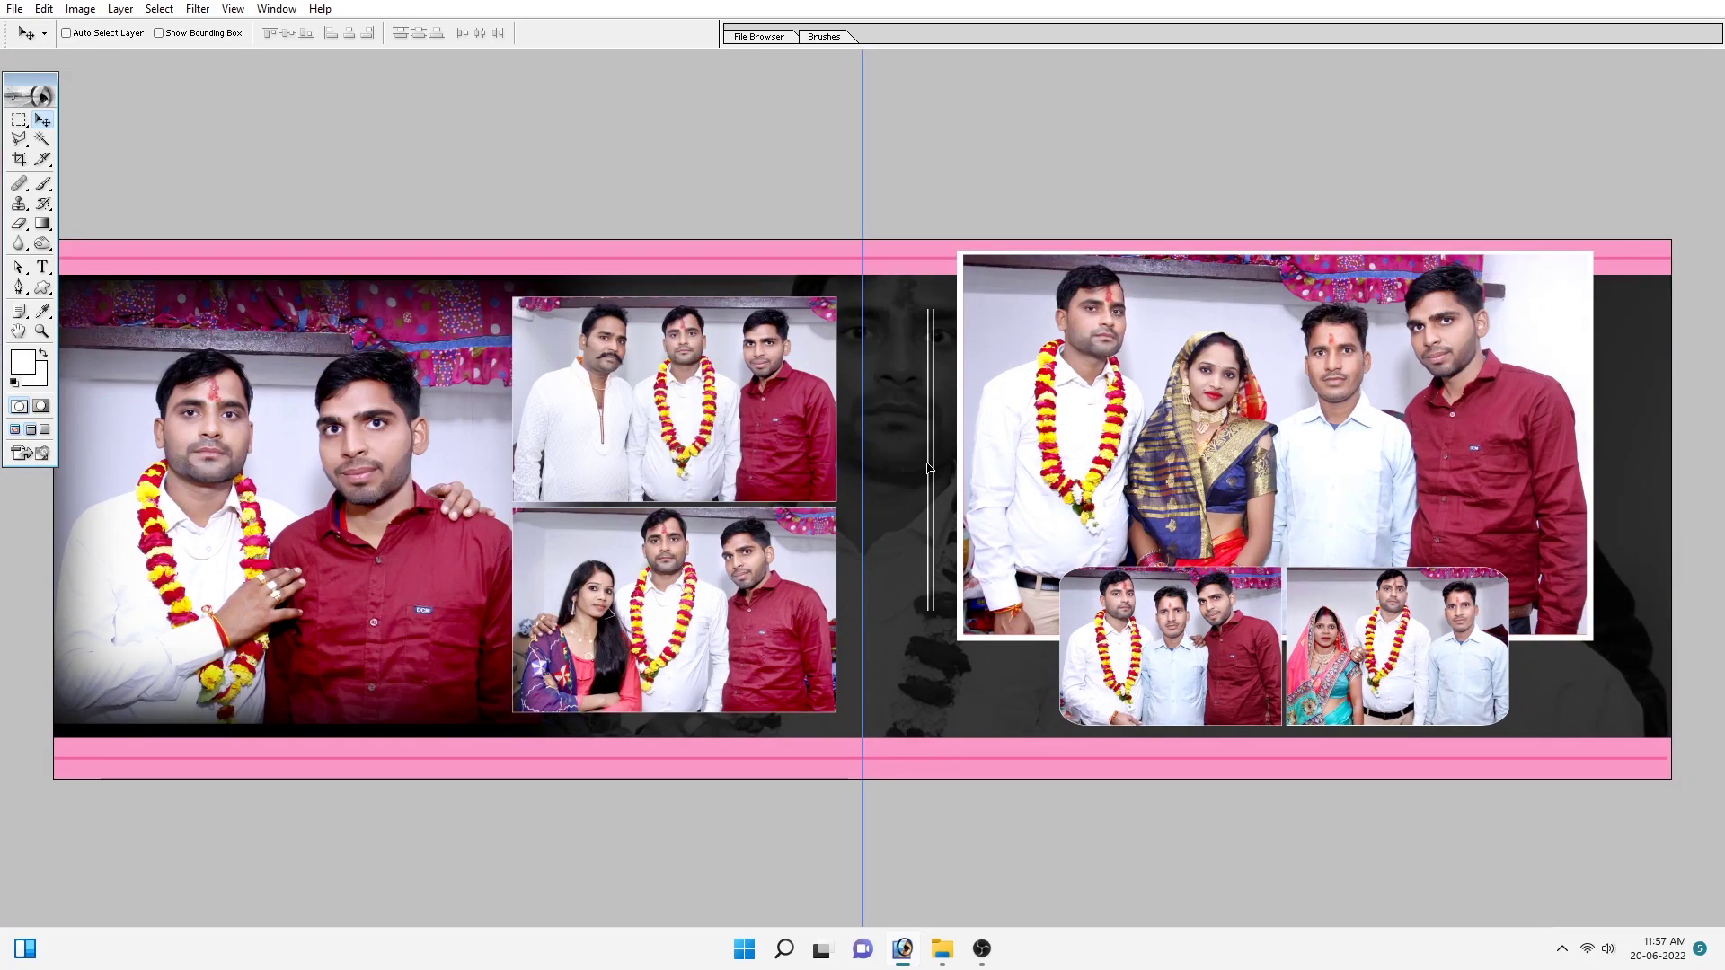
# Step: Add a white line pair at the right edge and delete a middle band splitting the lines
pyautogui.moveTo(908, 460); pyautogui.dragTo(1635, 438)
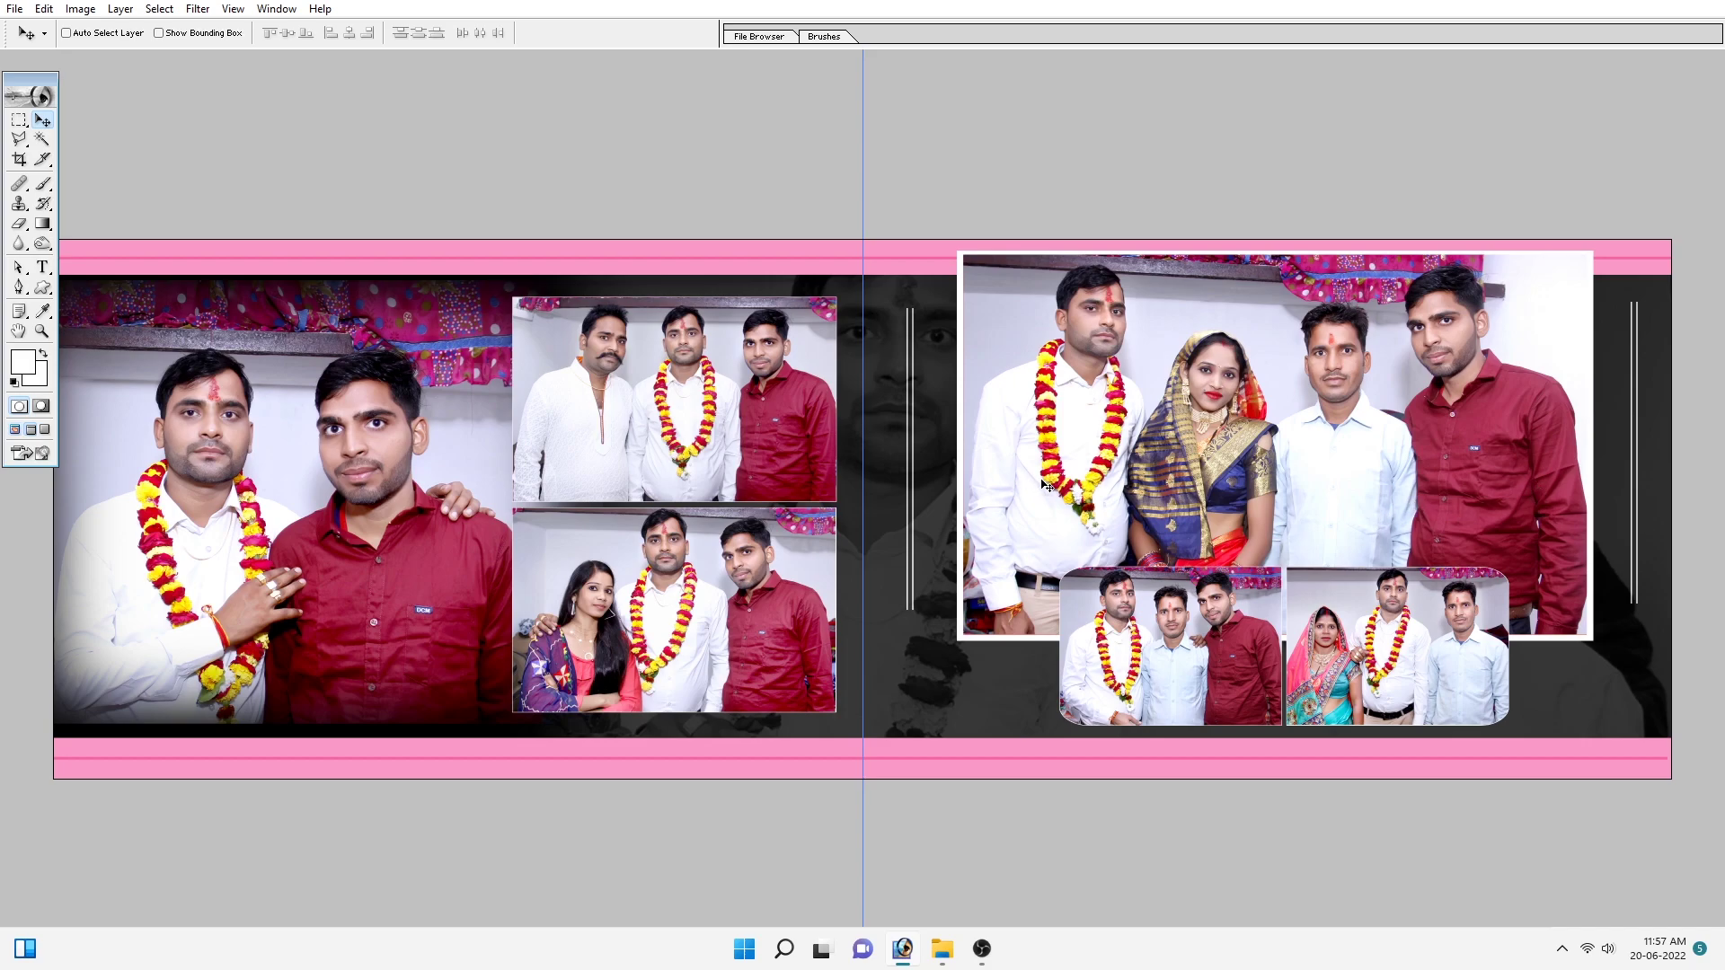
pyautogui.press('m')
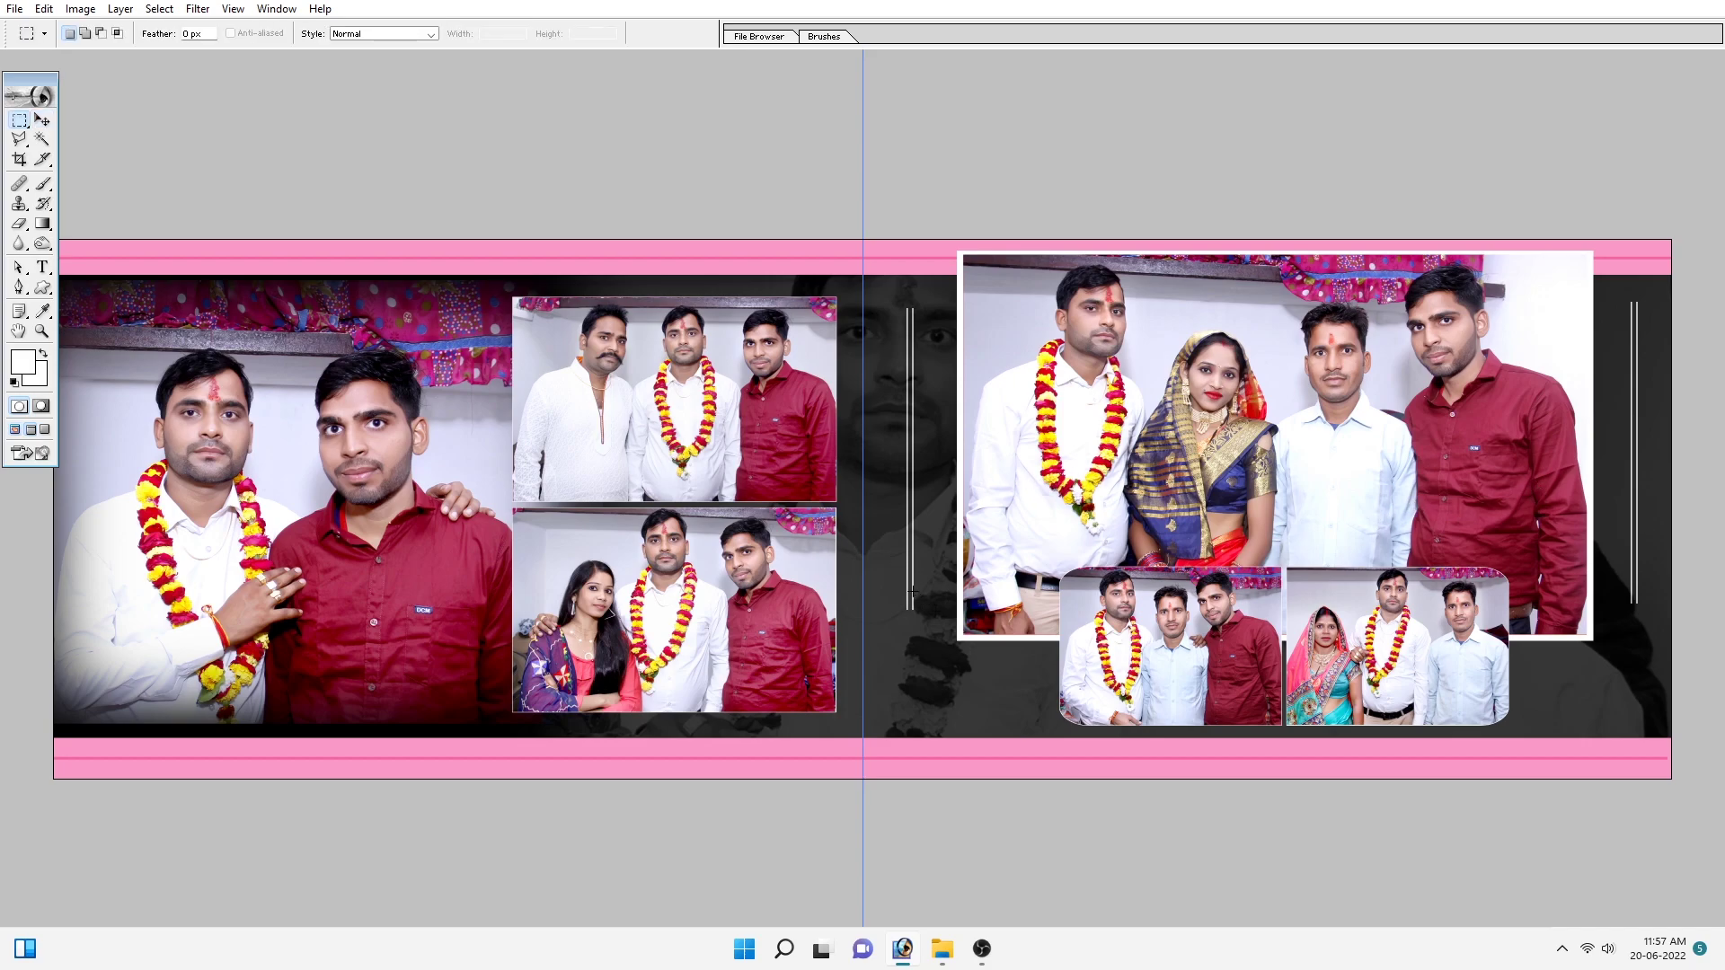
pyautogui.press('v')
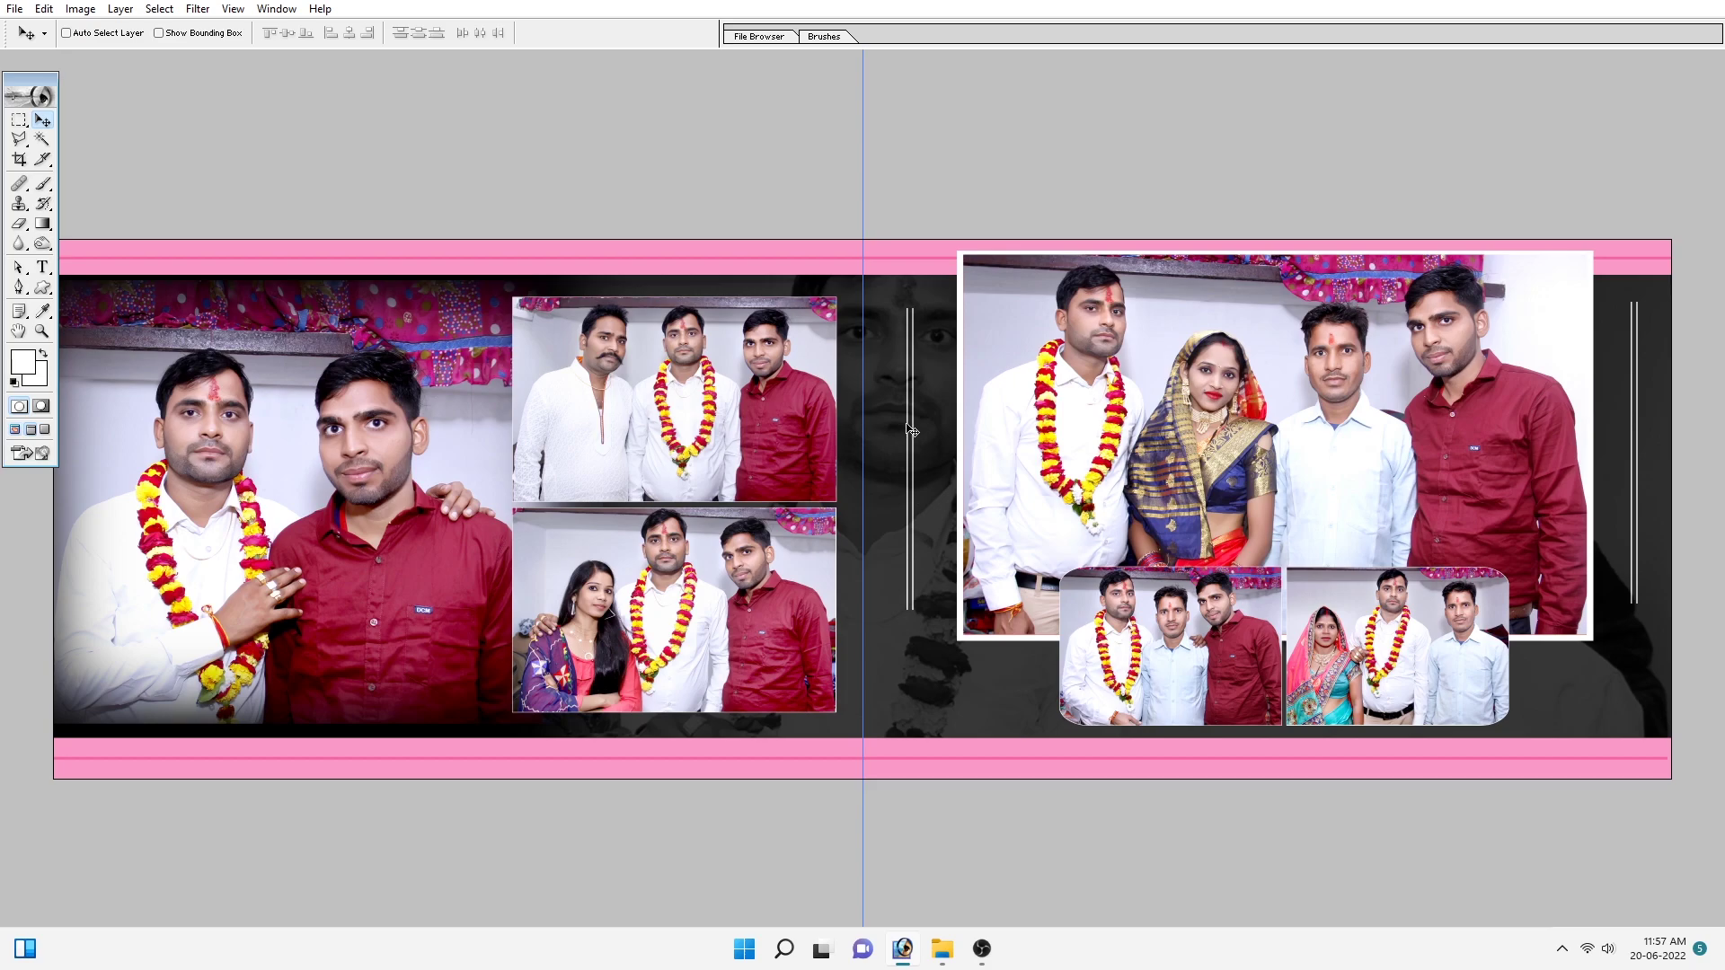
pyautogui.press('m')
pyautogui.click(909, 521)
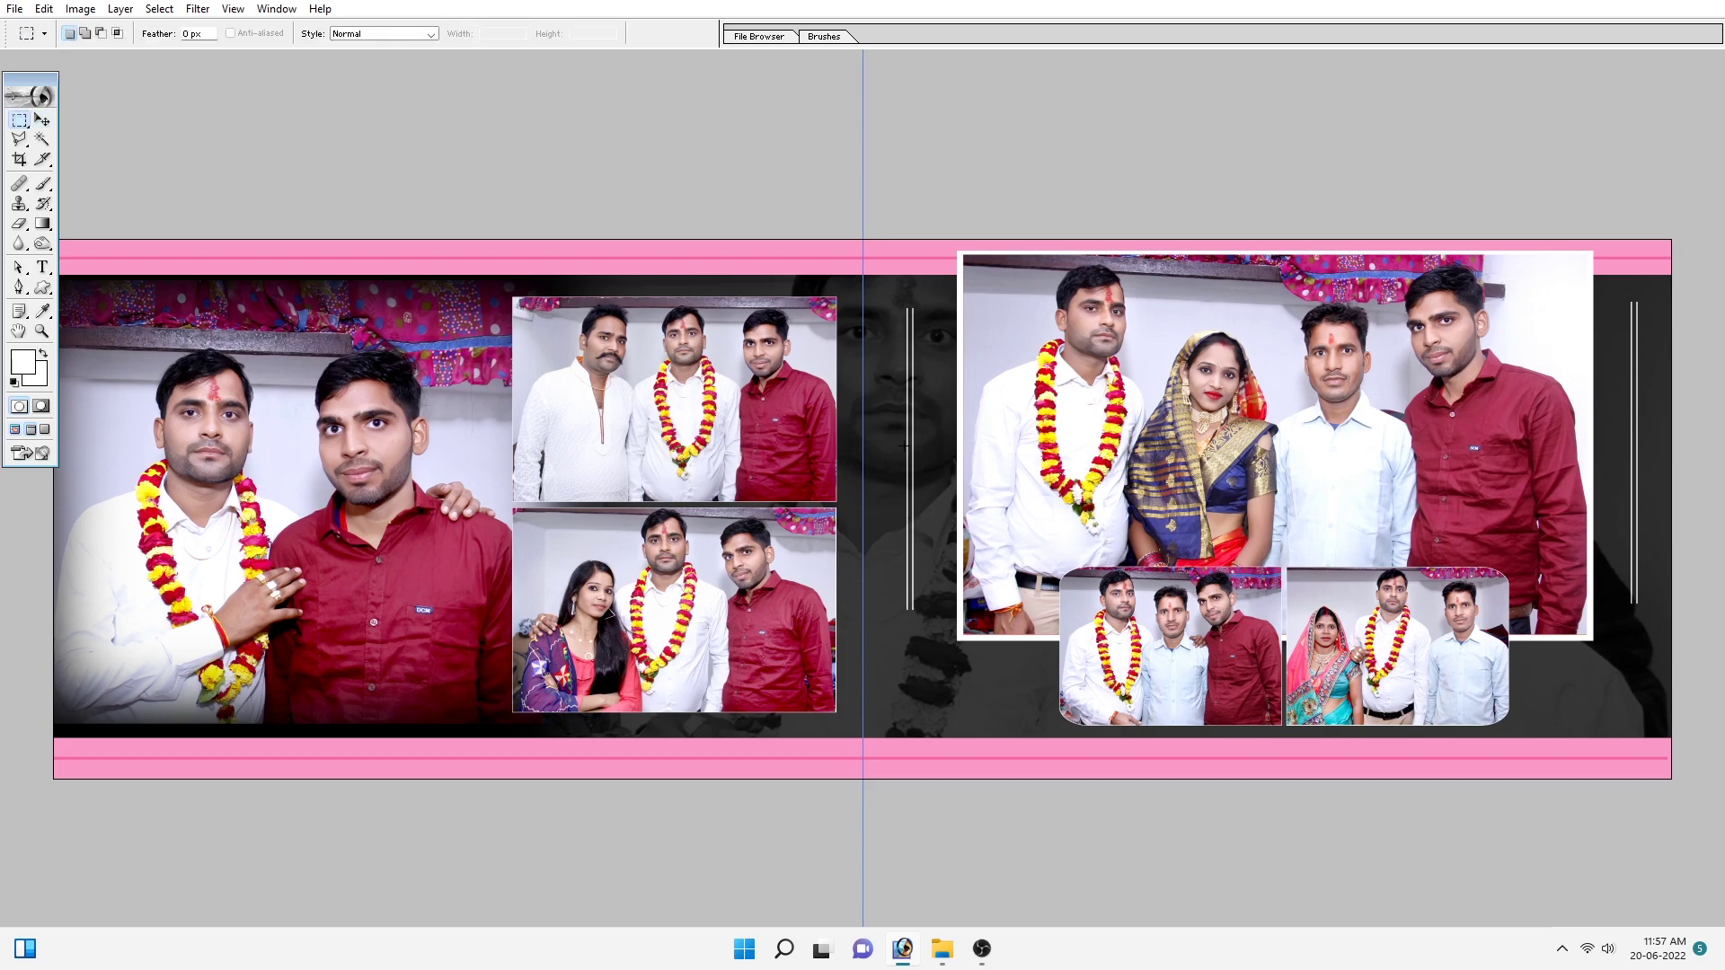
pyautogui.moveTo(886, 393); pyautogui.dragTo(931, 513)
pyautogui.moveTo(884, 404)
pyautogui.mouseDown()
pyautogui.moveTo(1671, 537)
pyautogui.moveTo(1617, 495)
pyautogui.mouseUp()
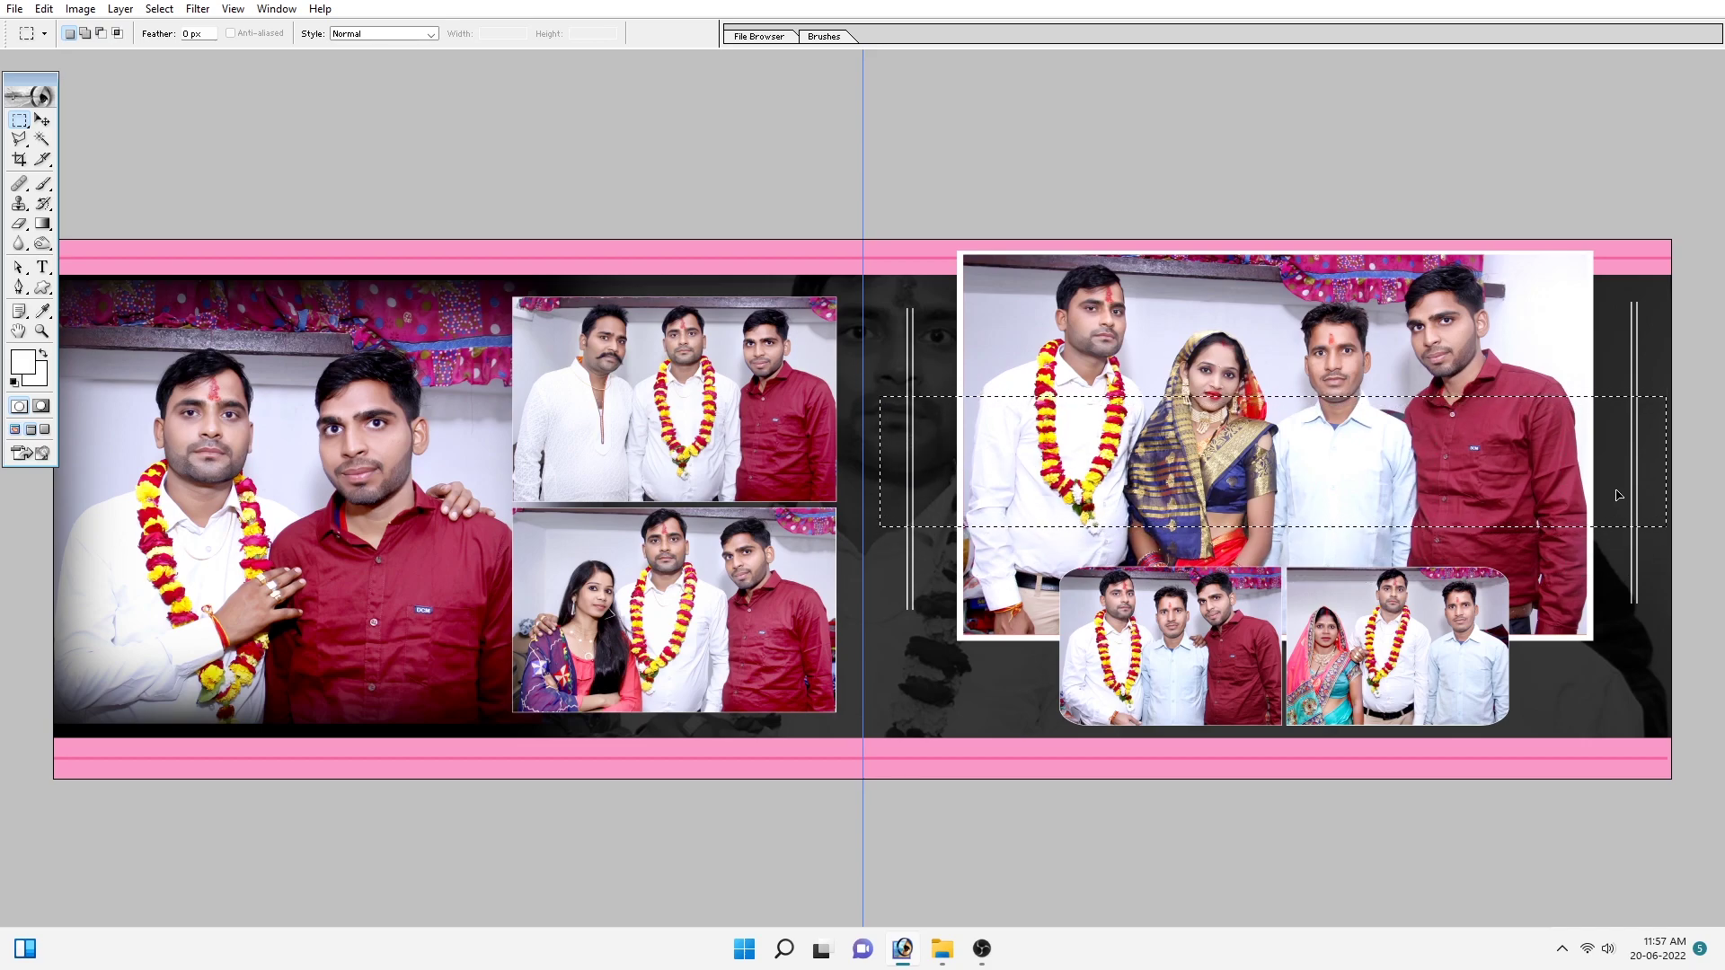
pyautogui.press('Delete')
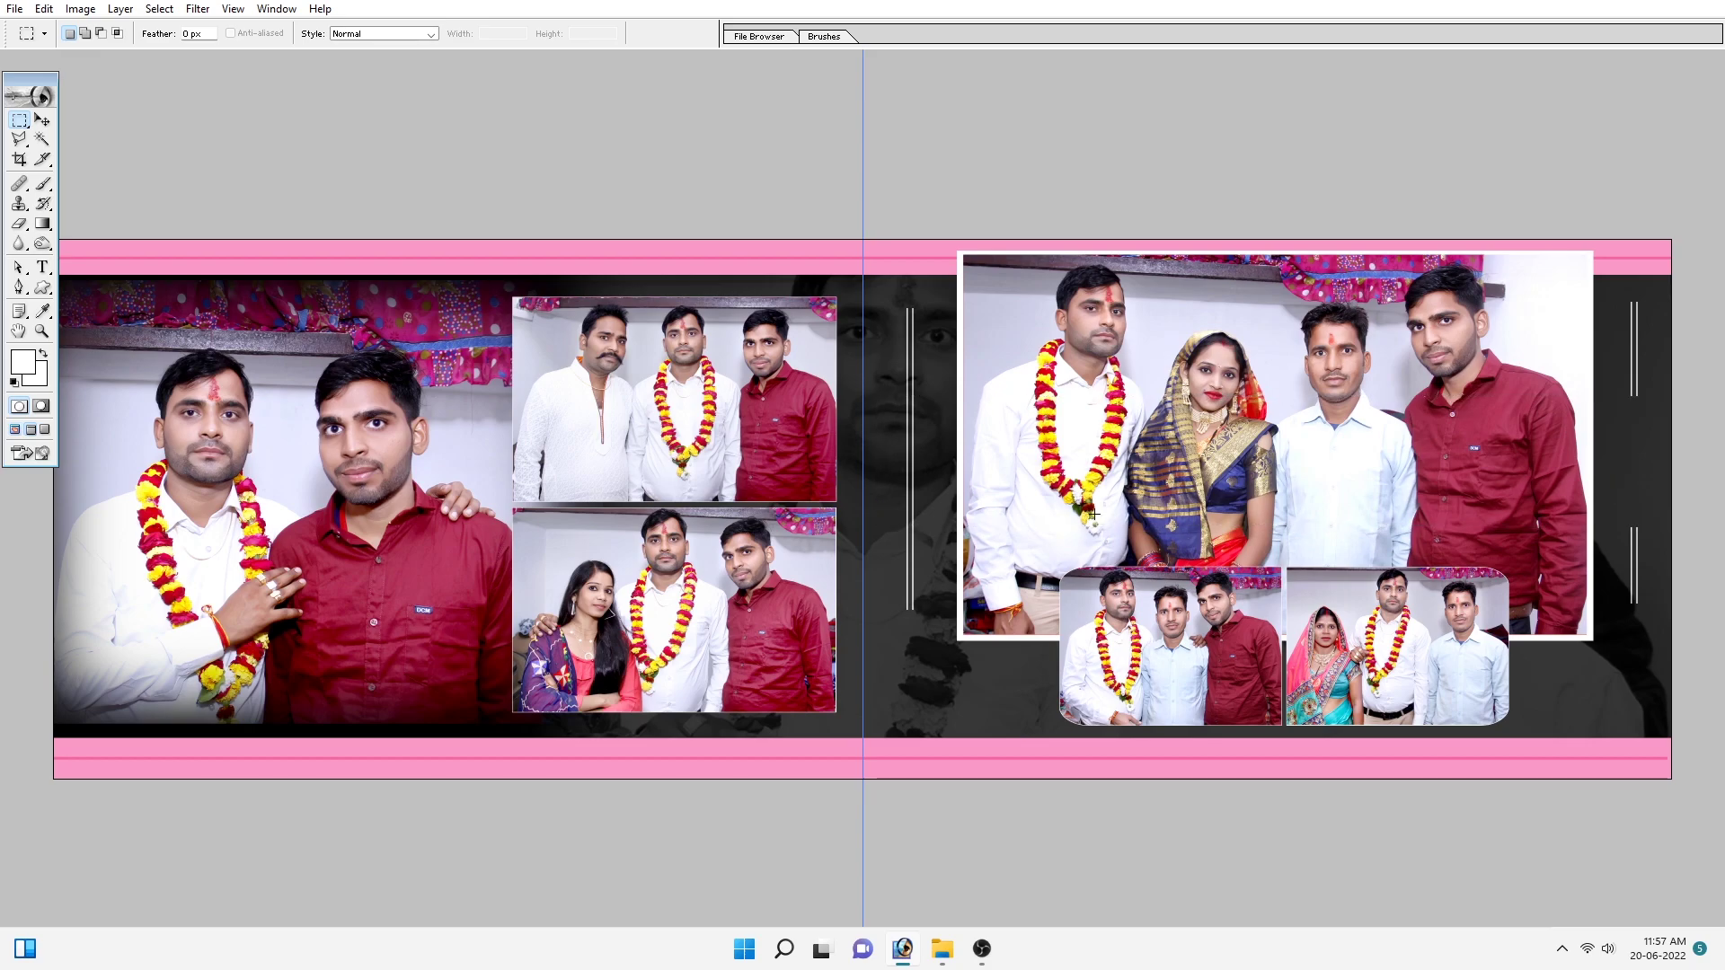
# Step: Inspect the central white lines and make Layer 9 the active layer
pyautogui.hotkey('ctrl', '+')
pyautogui.press('v')
pyautogui.rightClick(855, 334)
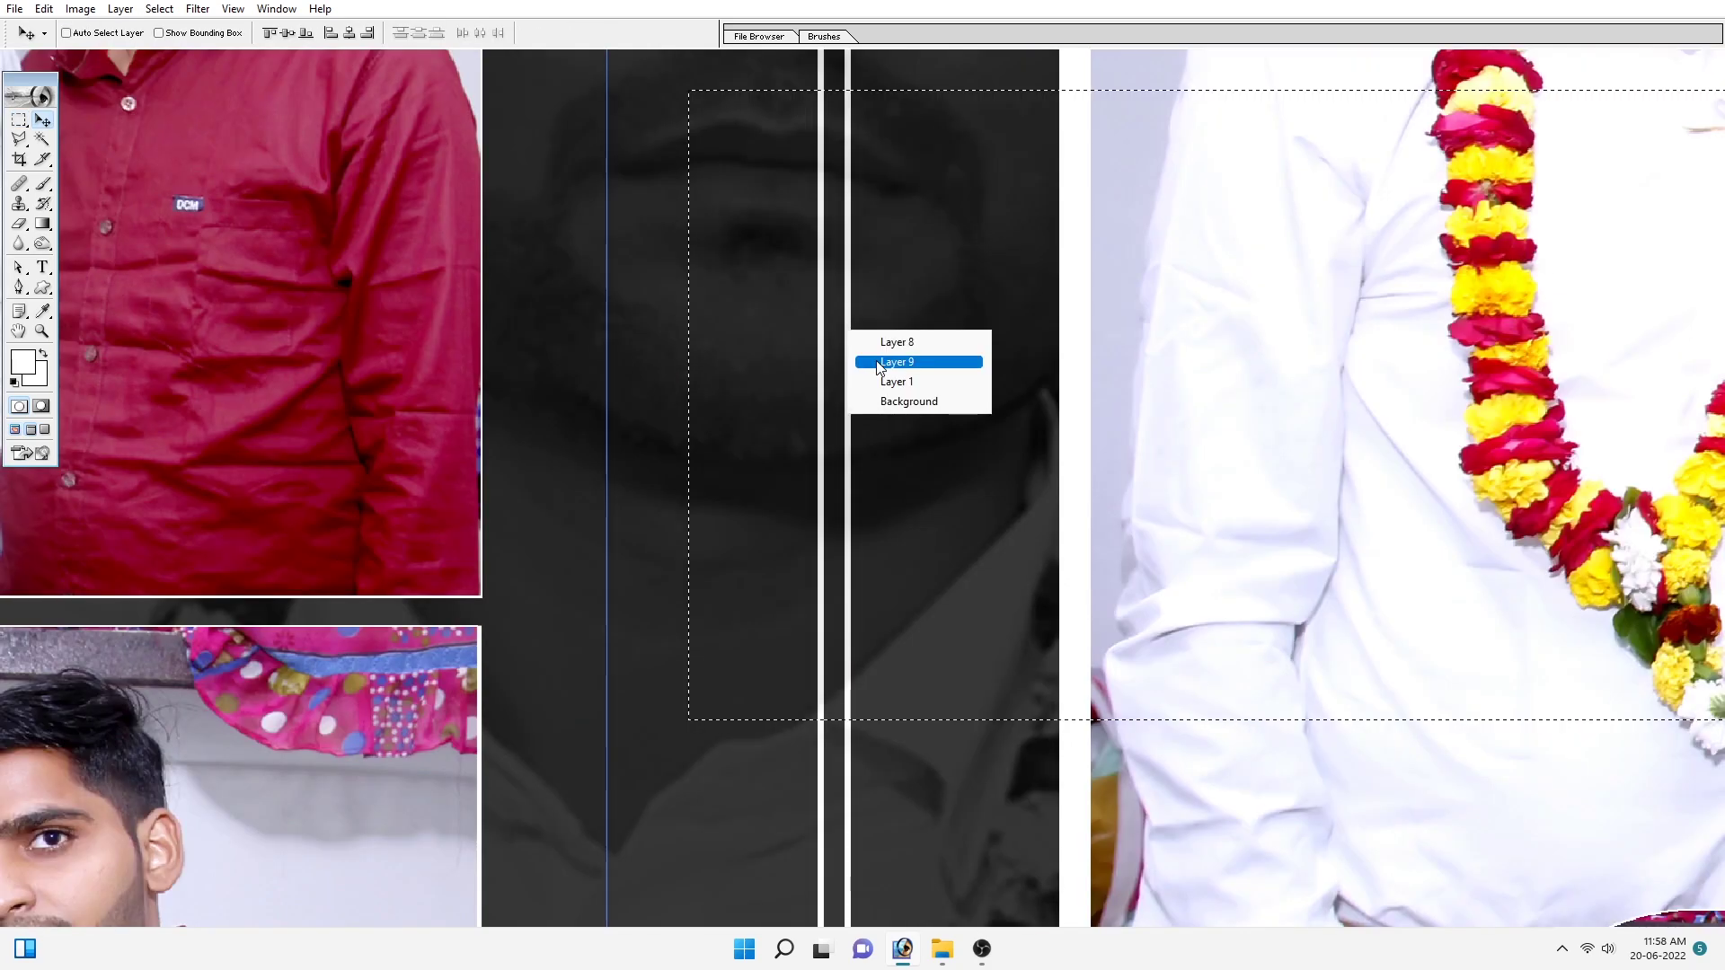
pyautogui.click(878, 363)
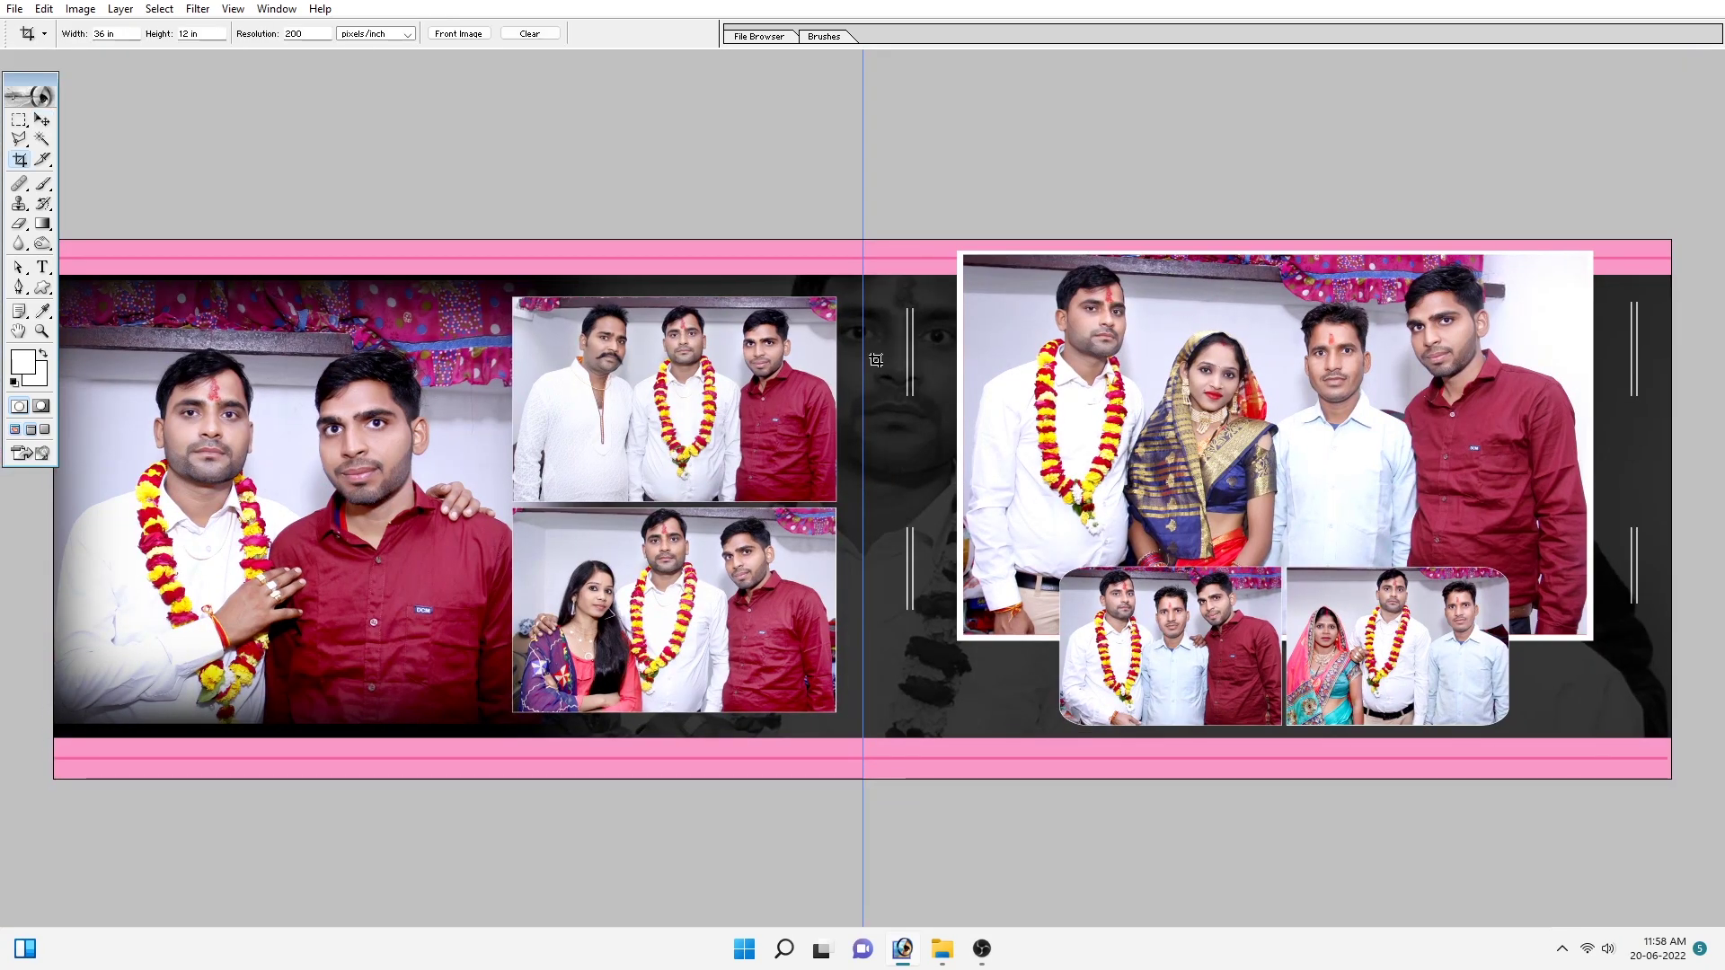
pyautogui.hotkey('ctrl', '-')
# Step: Draw a small ZigZag custom shape in the gap of the centre-gutter white lines
pyautogui.press('m')
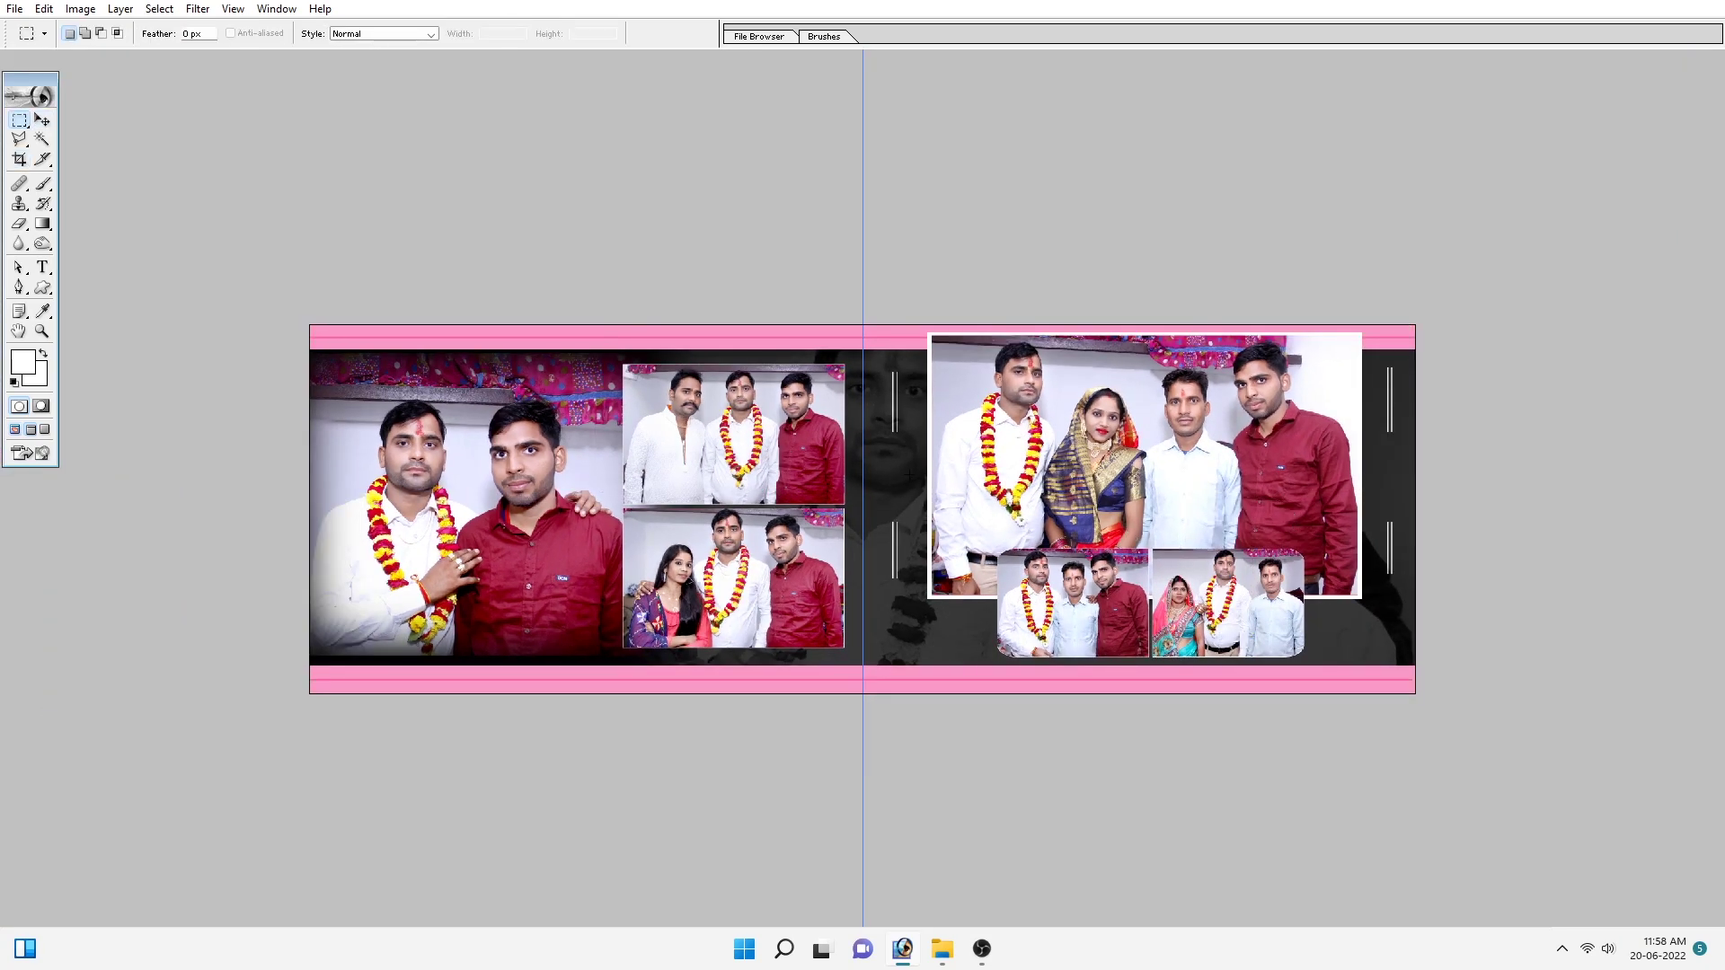
pyautogui.press('u')
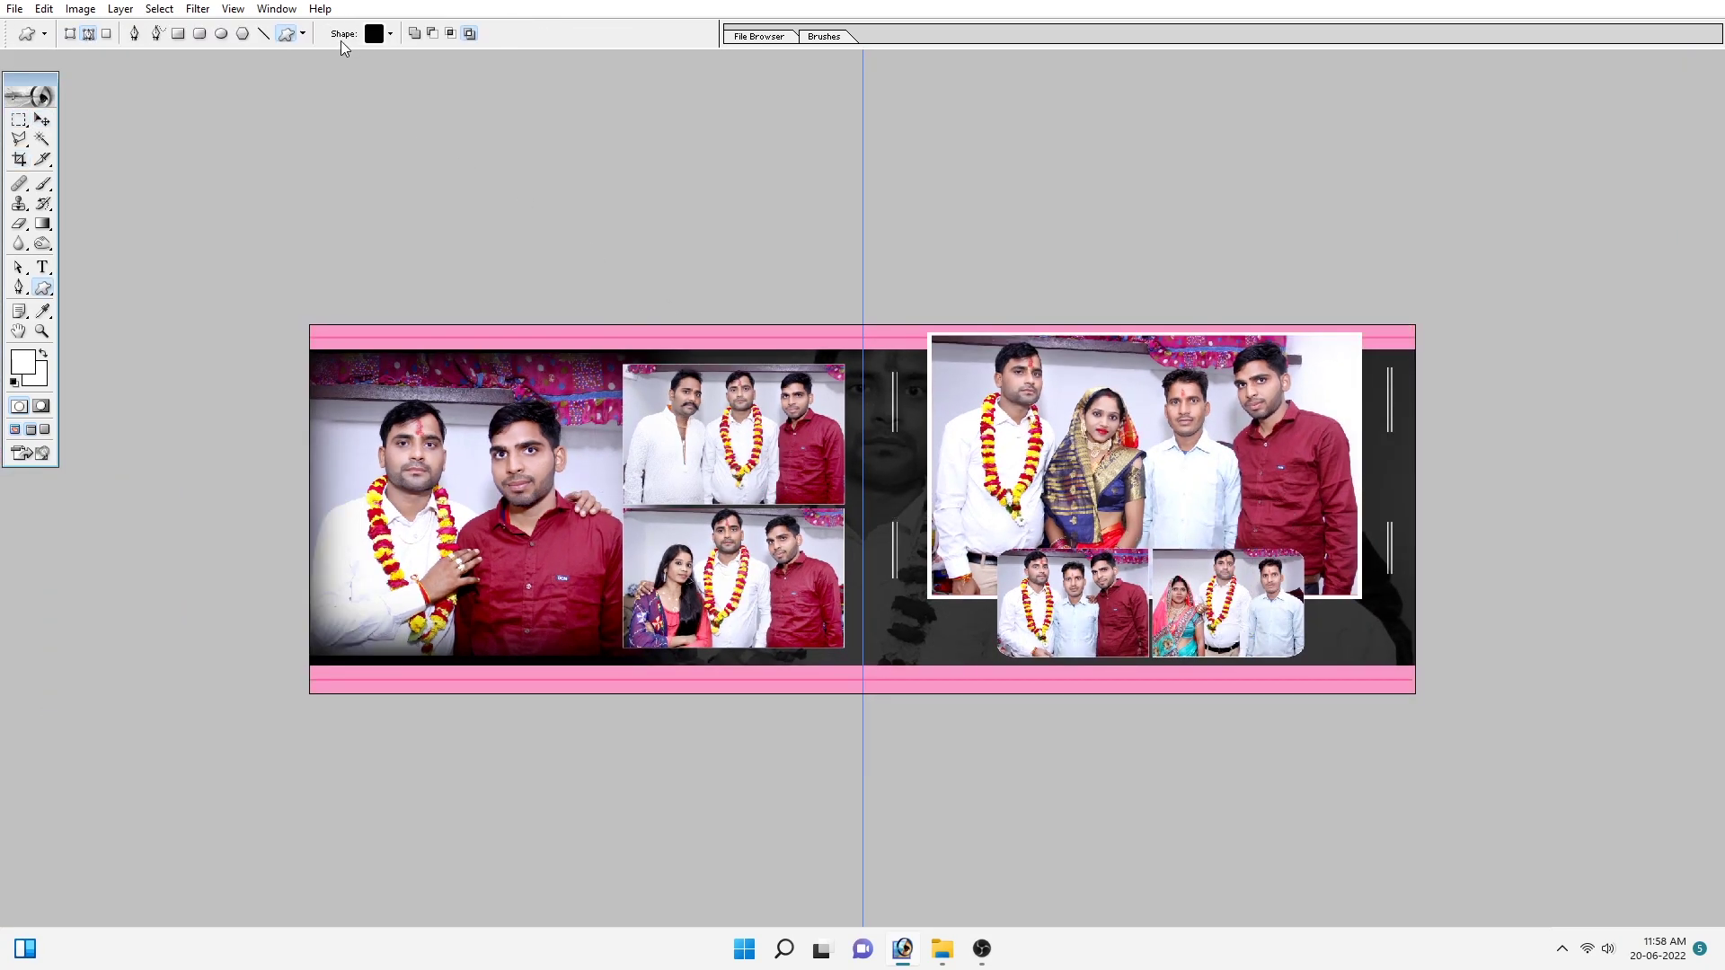
pyautogui.click(387, 35)
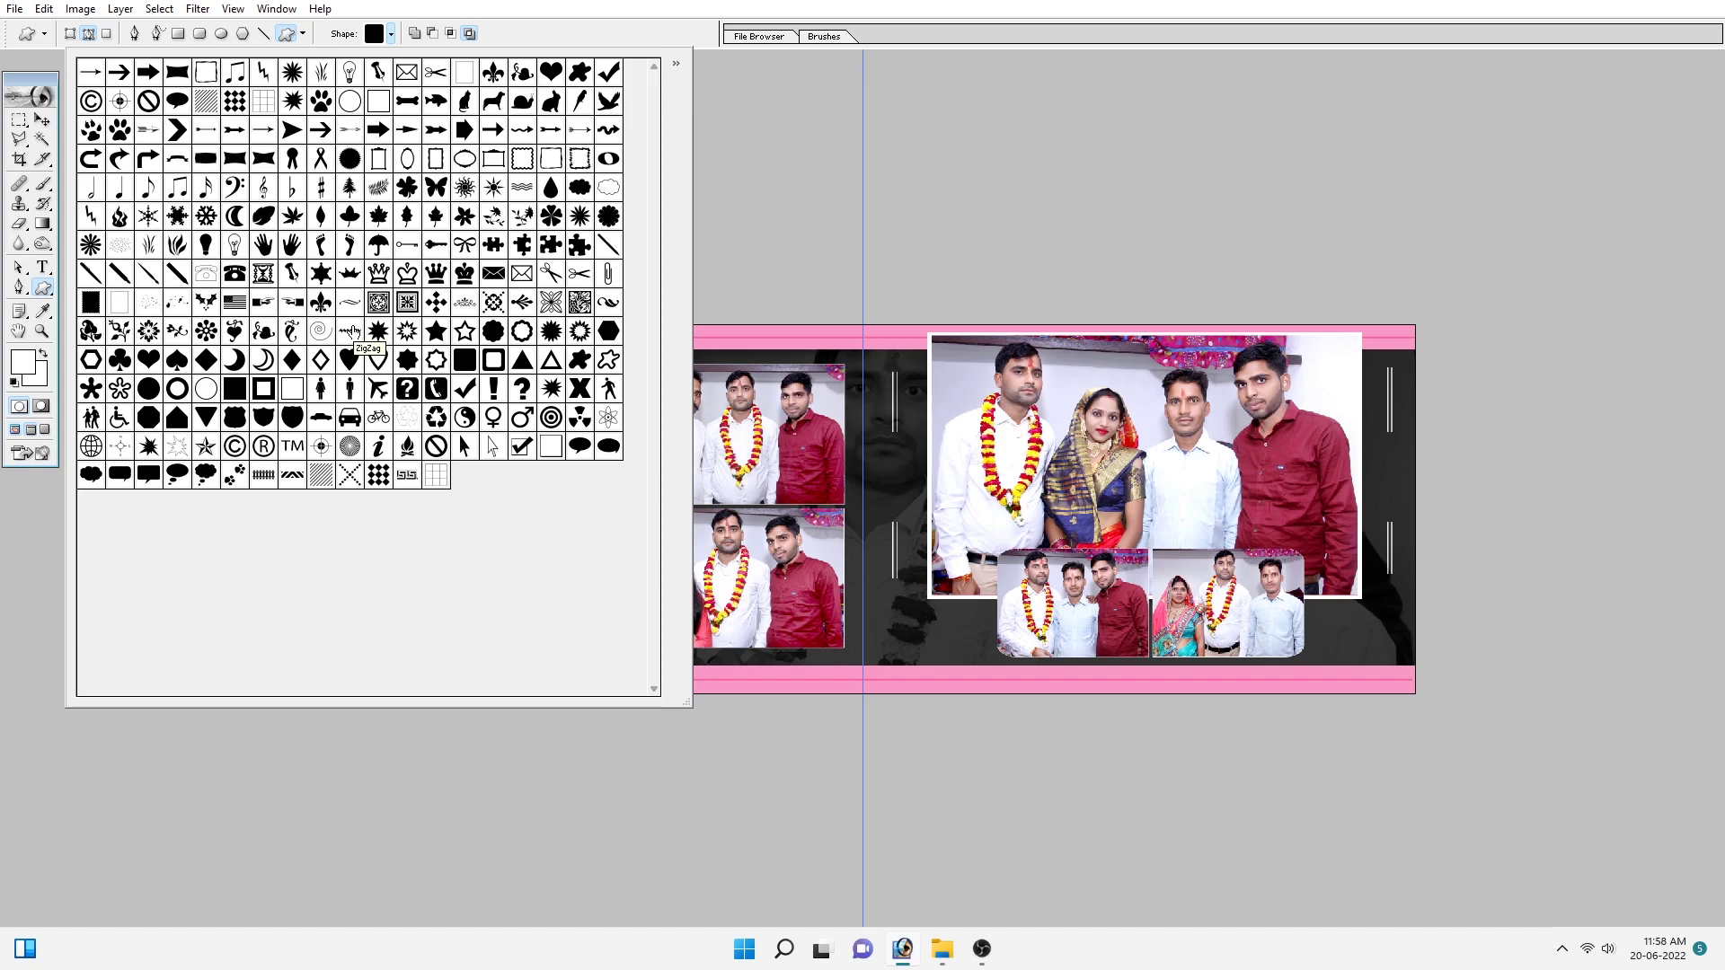
pyautogui.click(351, 337)
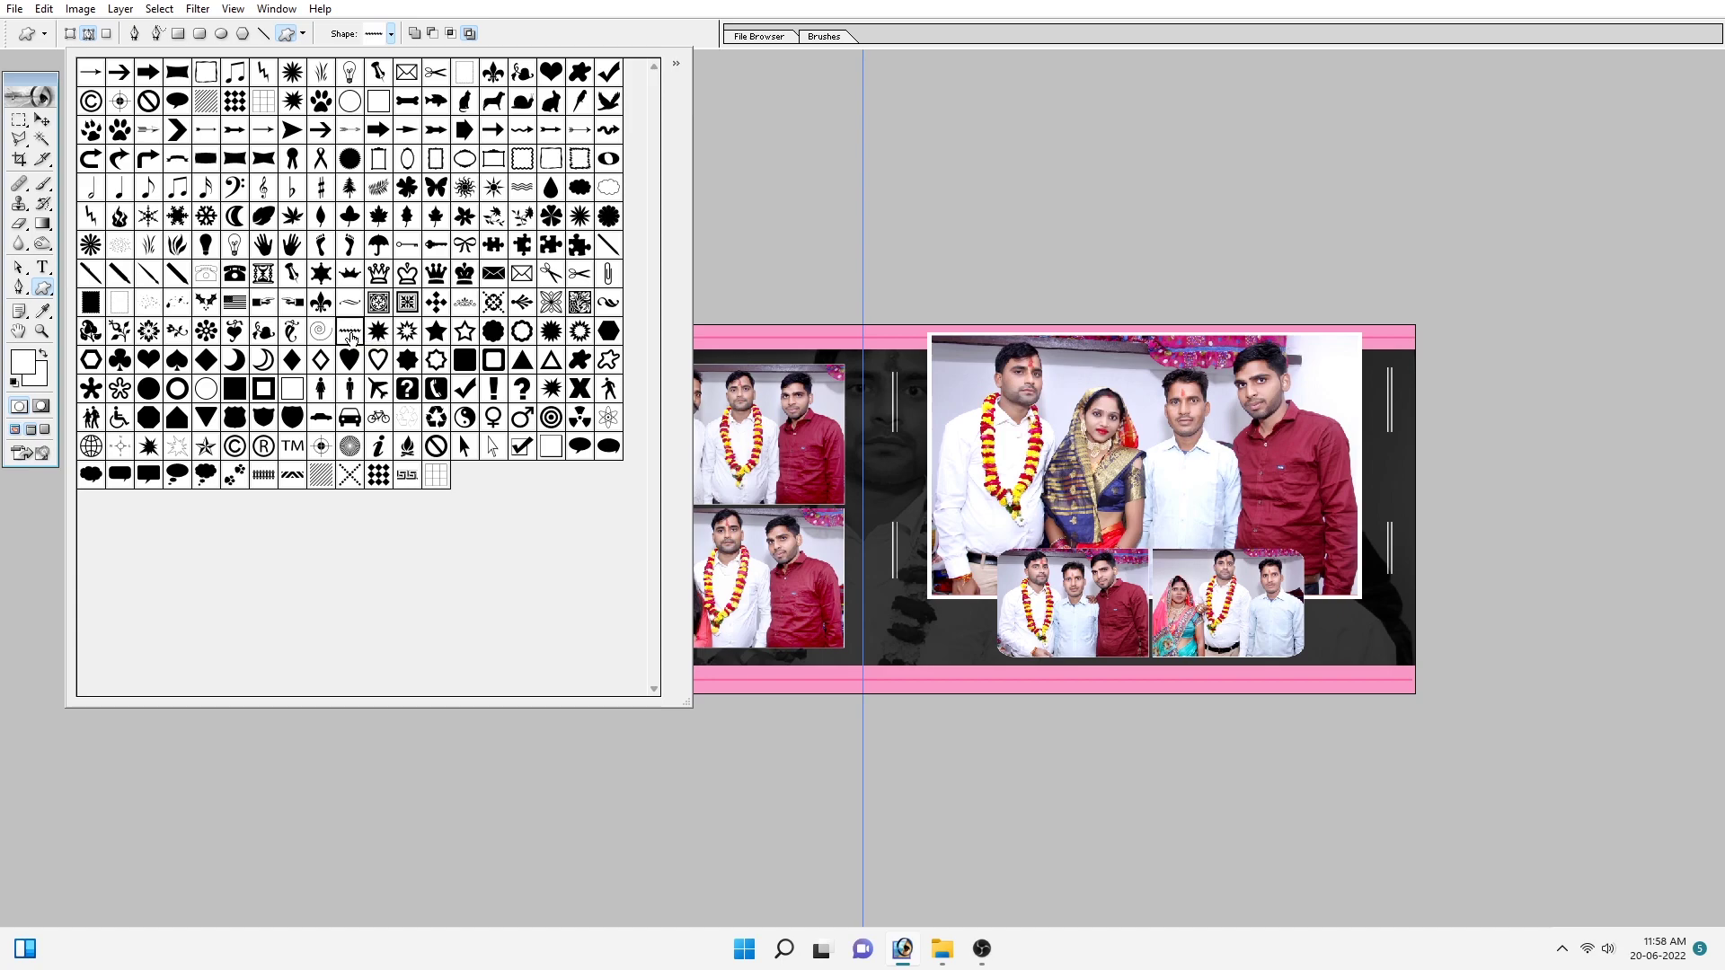
pyautogui.click(857, 459)
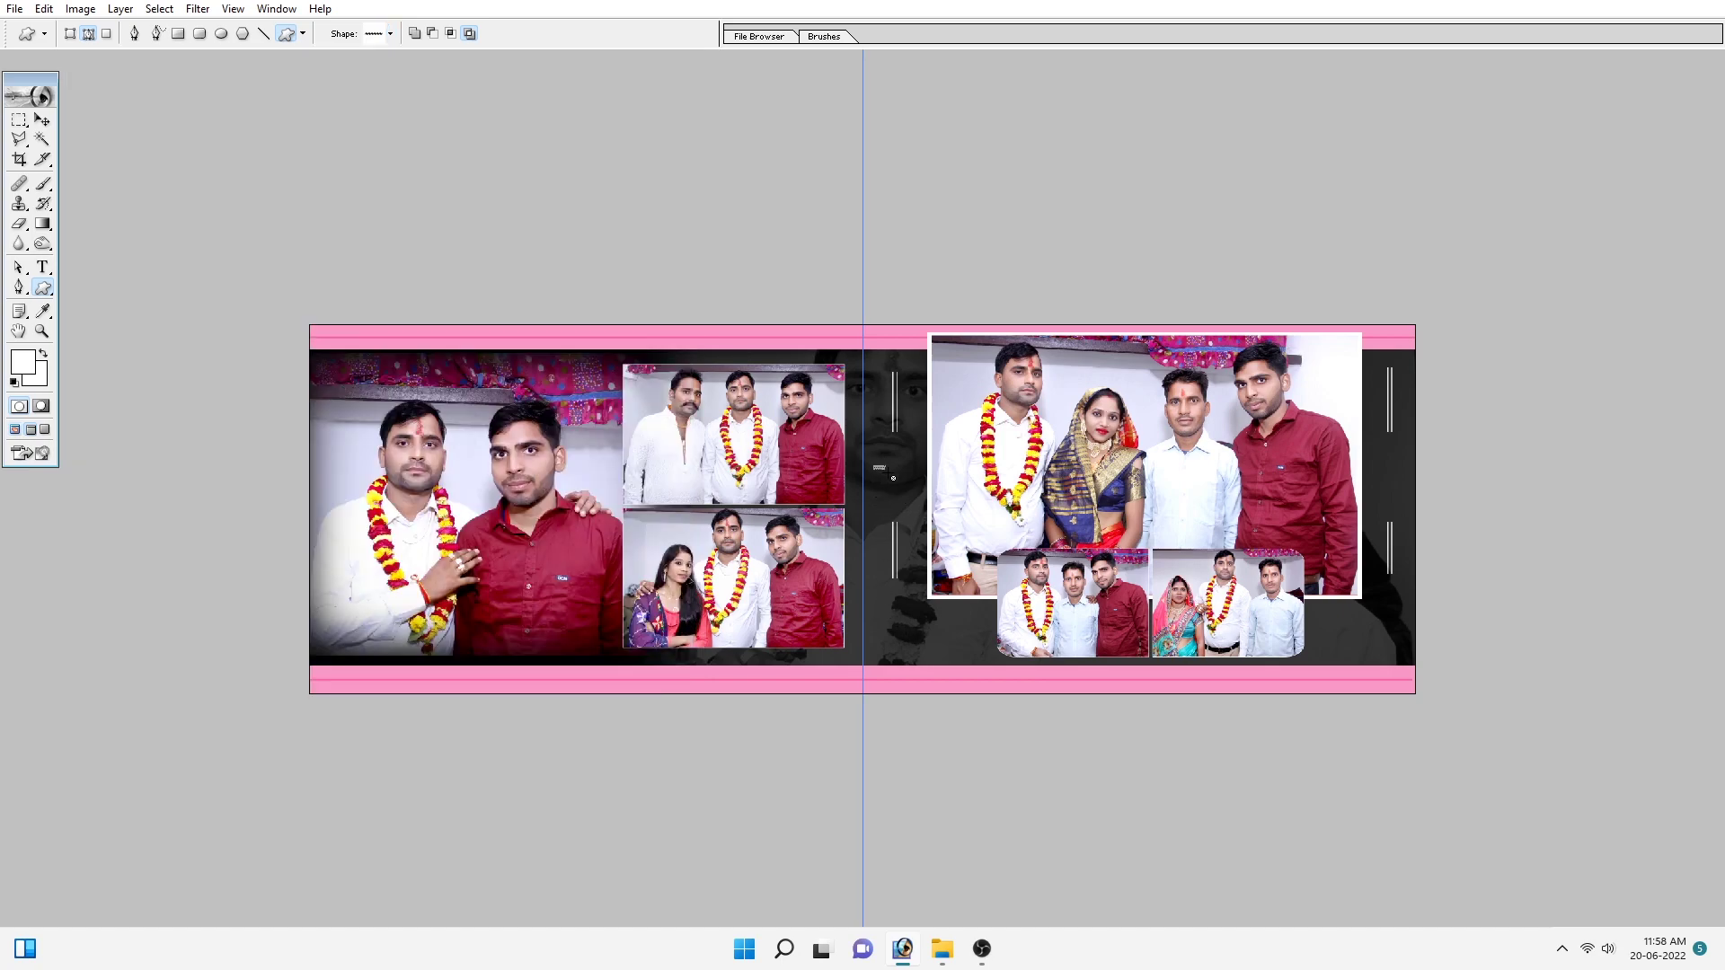
pyautogui.moveTo(893, 478); pyautogui.dragTo(915, 480)
# Step: Zoom in on the new zigzag, pick the Background layer and fill the zigzag pink
pyautogui.hotkey('ctrl', '+')
pyautogui.hotkey('ctrl', '+')
pyautogui.hotkey('ctrl', '+')
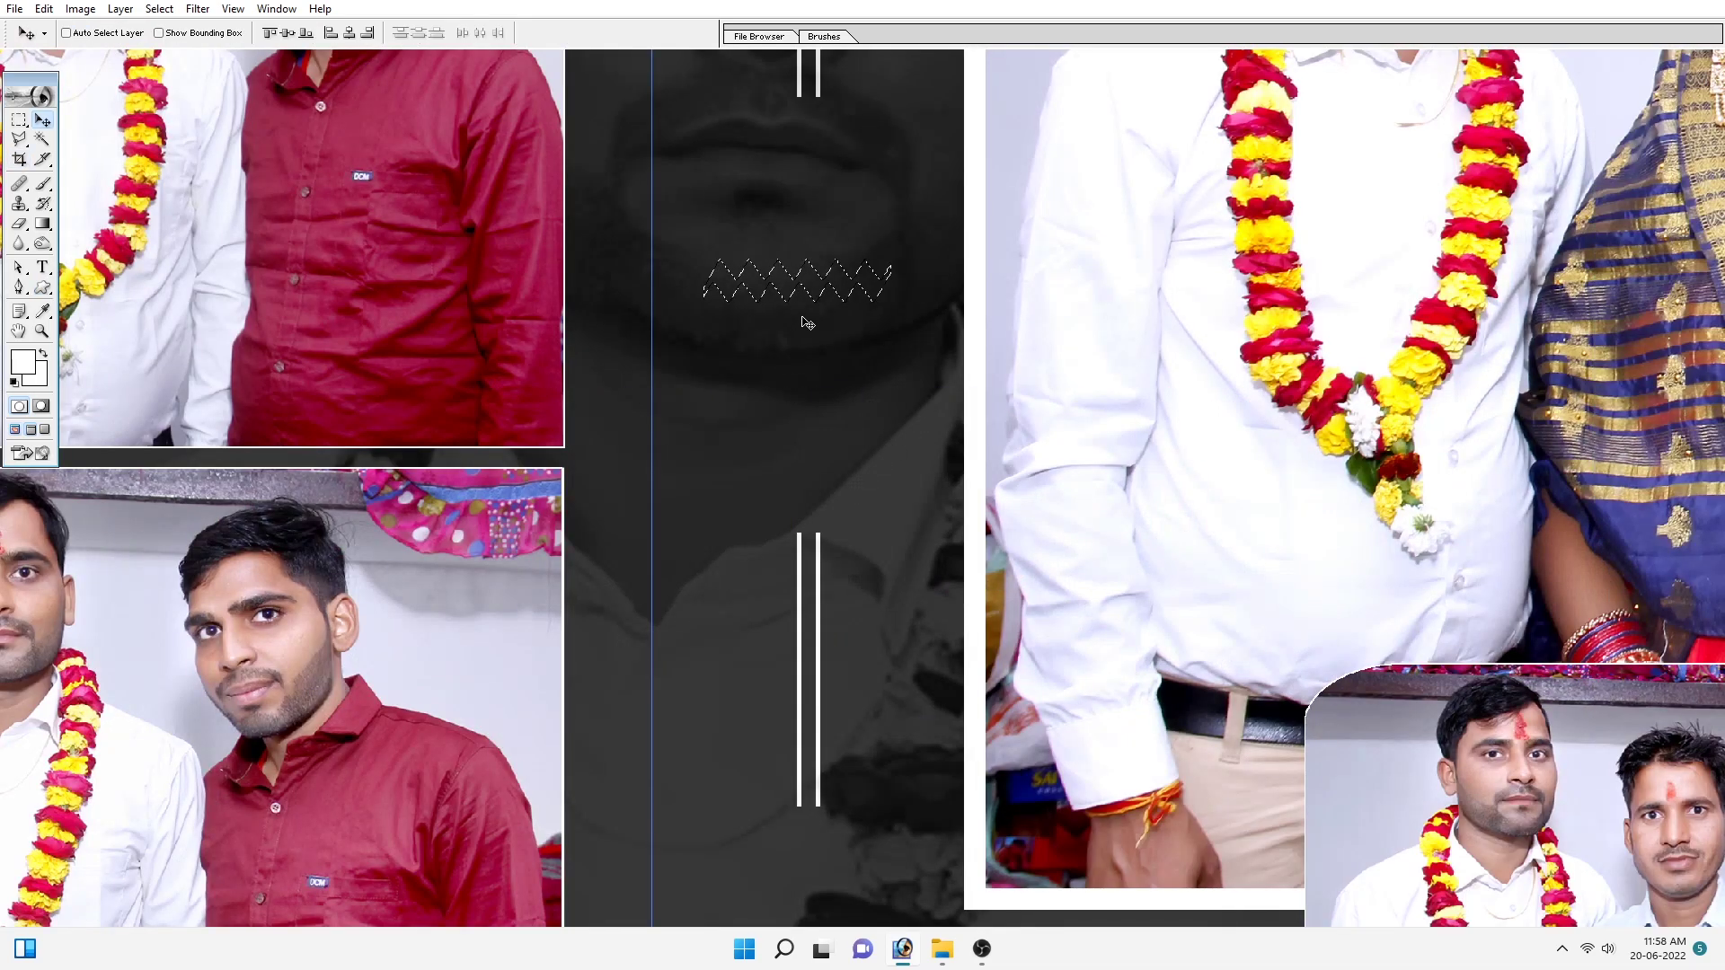
pyautogui.rightClick(811, 355)
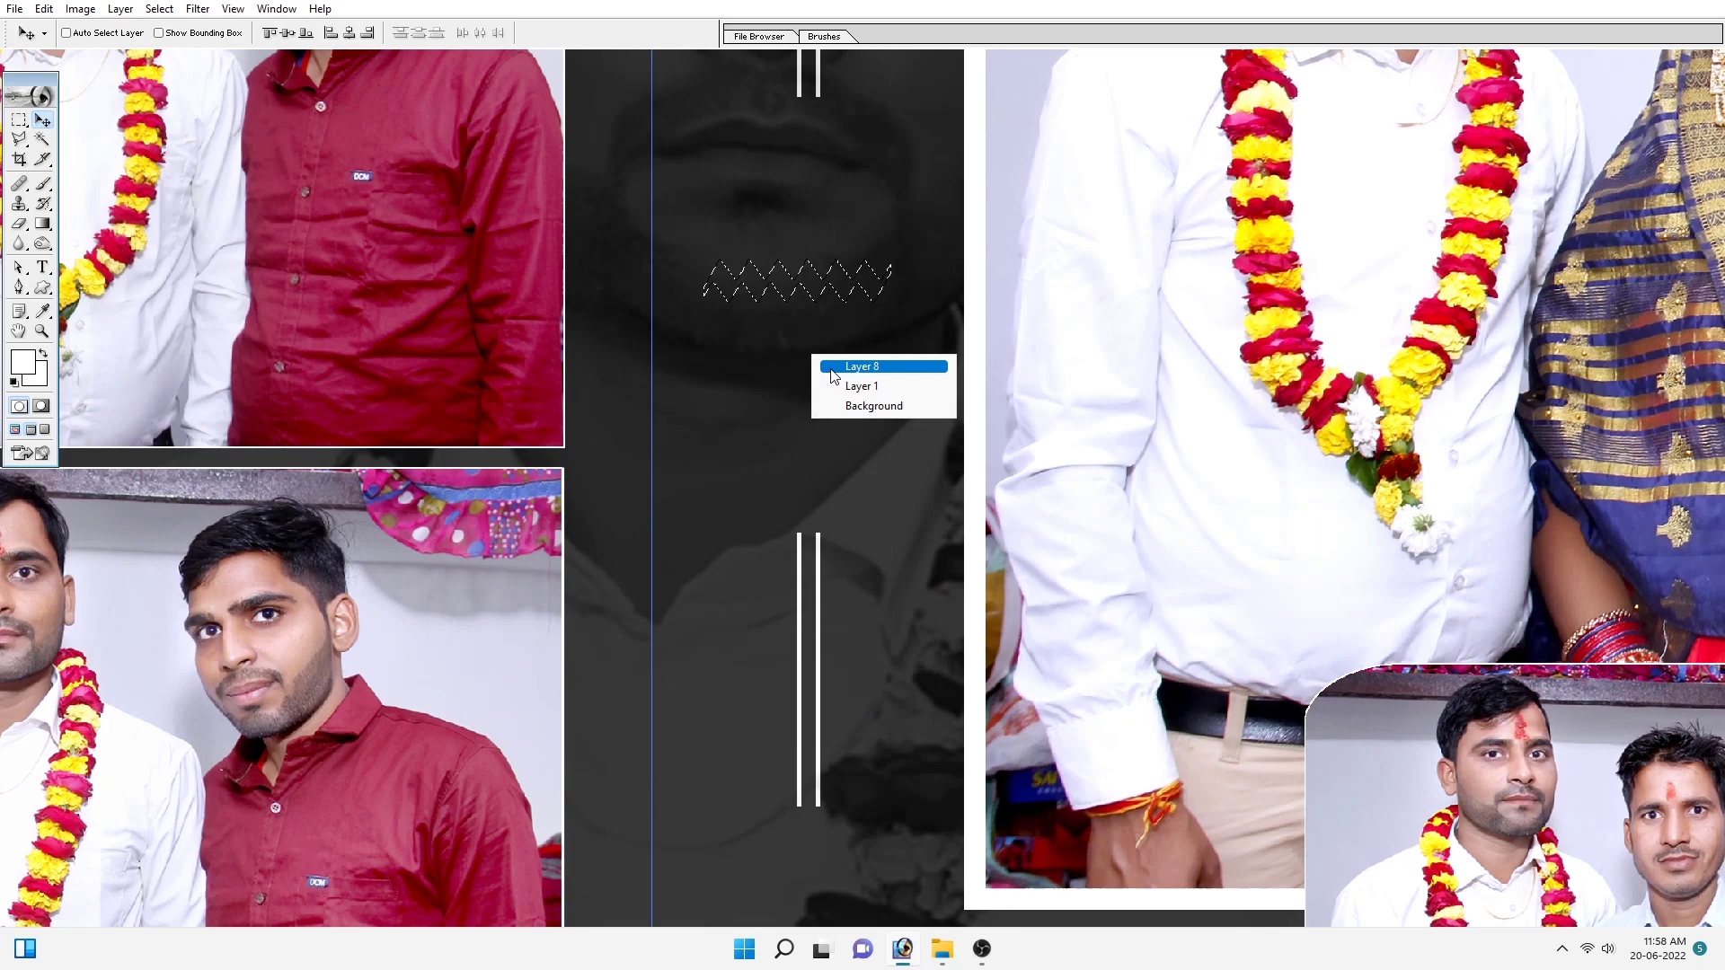
pyautogui.click(865, 407)
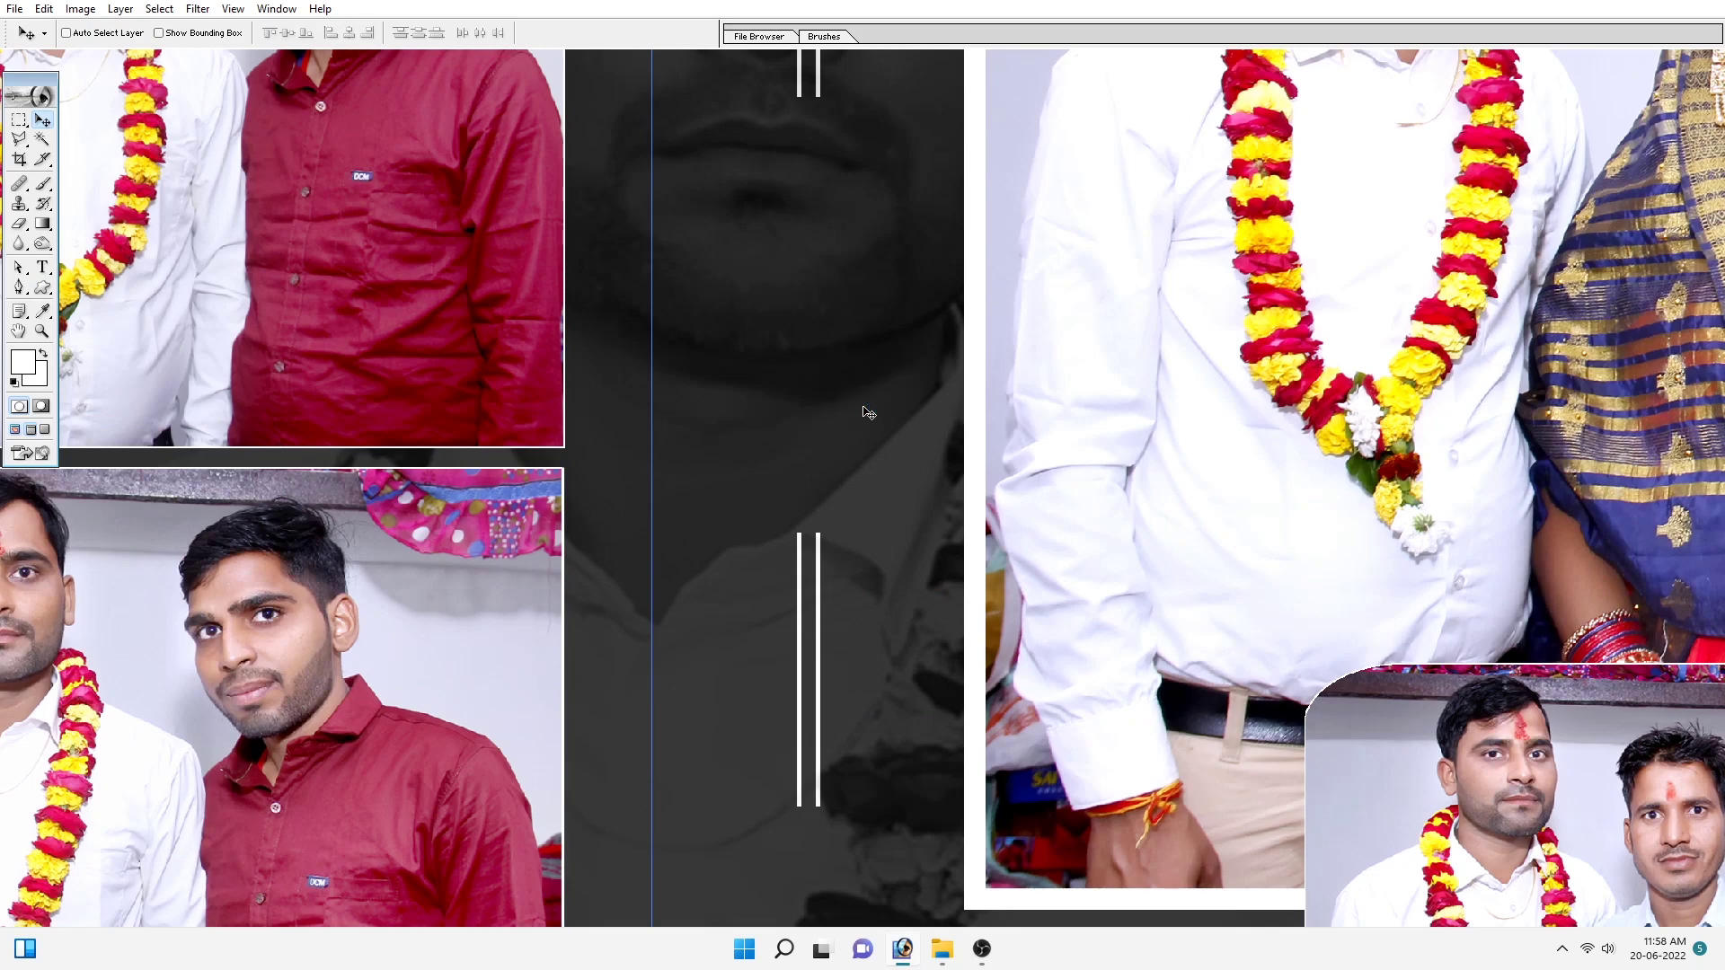
pyautogui.hotkey('ctrl', '-')
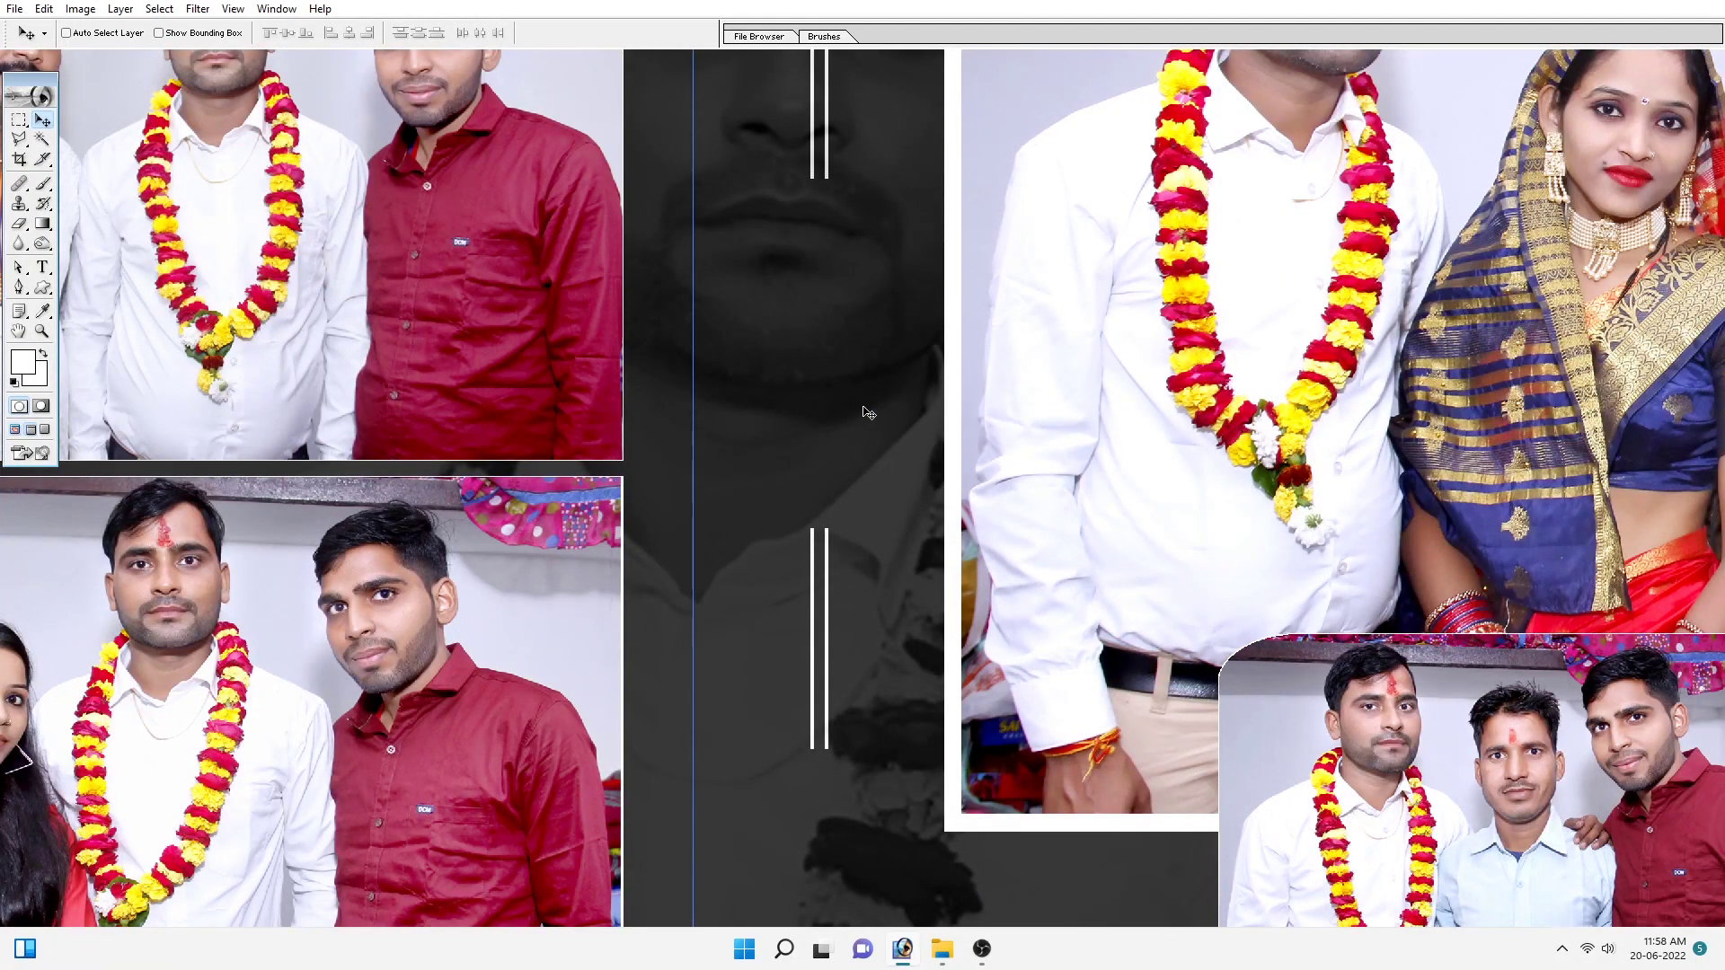
pyautogui.hotkey('ctrl', 'v')
# Step: Rotate the zigzag 90° clockwise to stand vertical and stretch it taller
pyautogui.hotkey('ctrl', 't')
pyautogui.rightClick(803, 347)
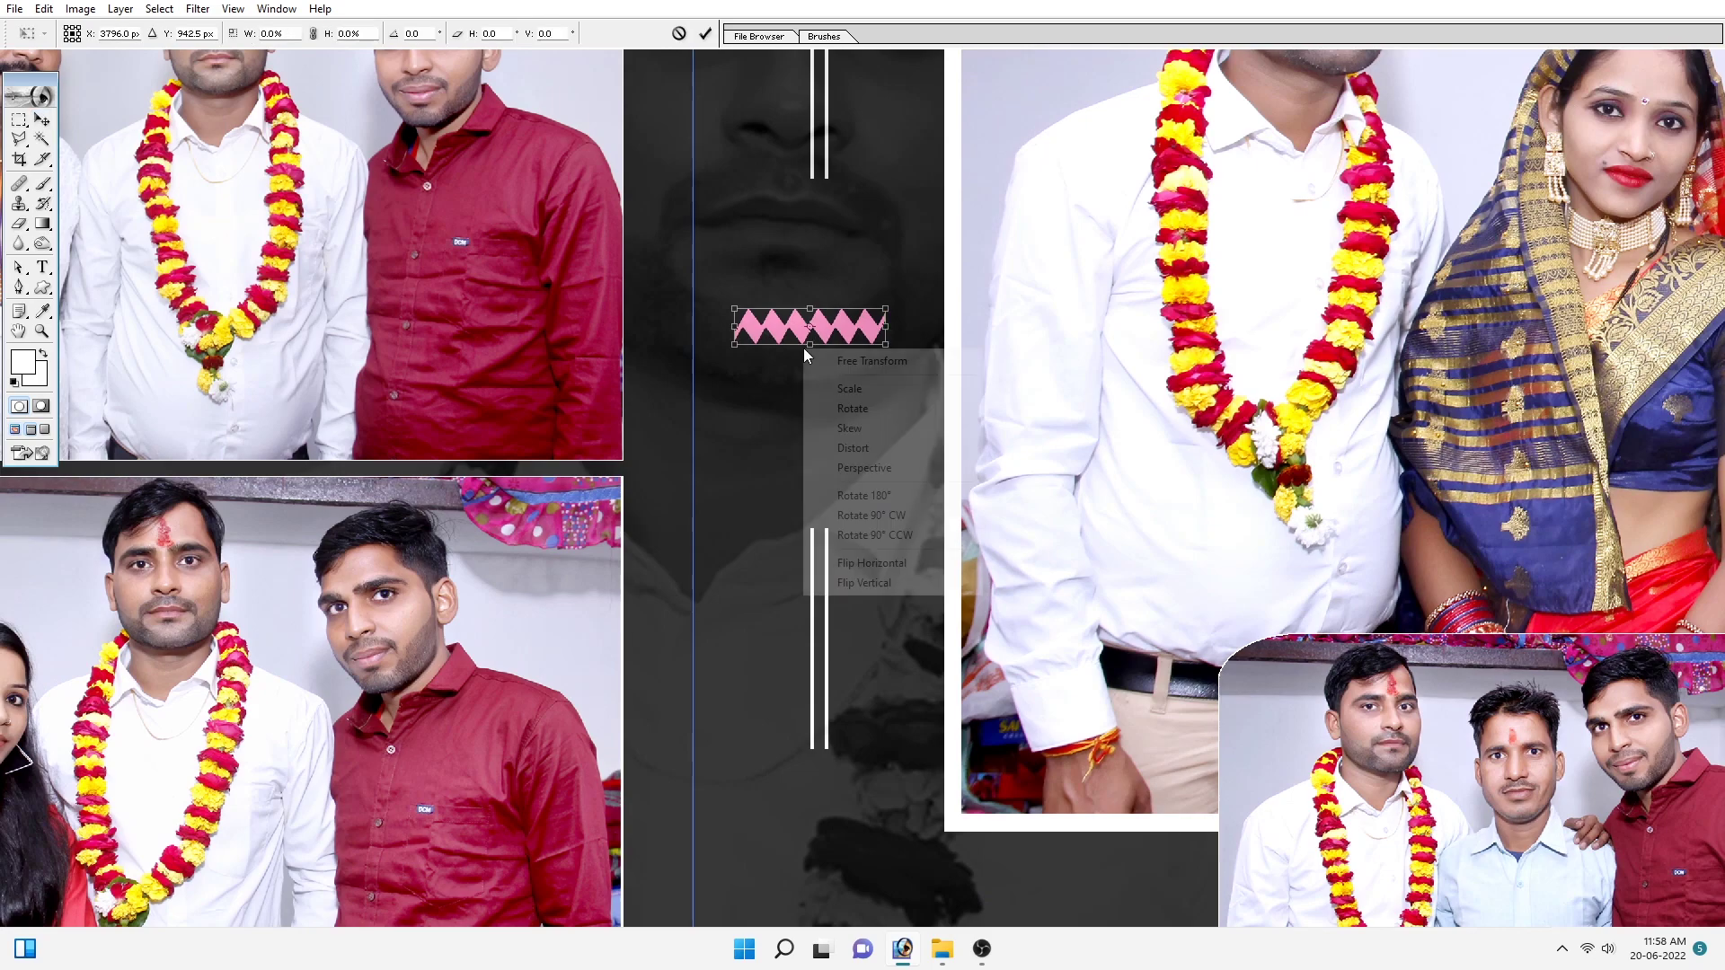
pyautogui.click(778, 329)
pyautogui.rightClick(794, 331)
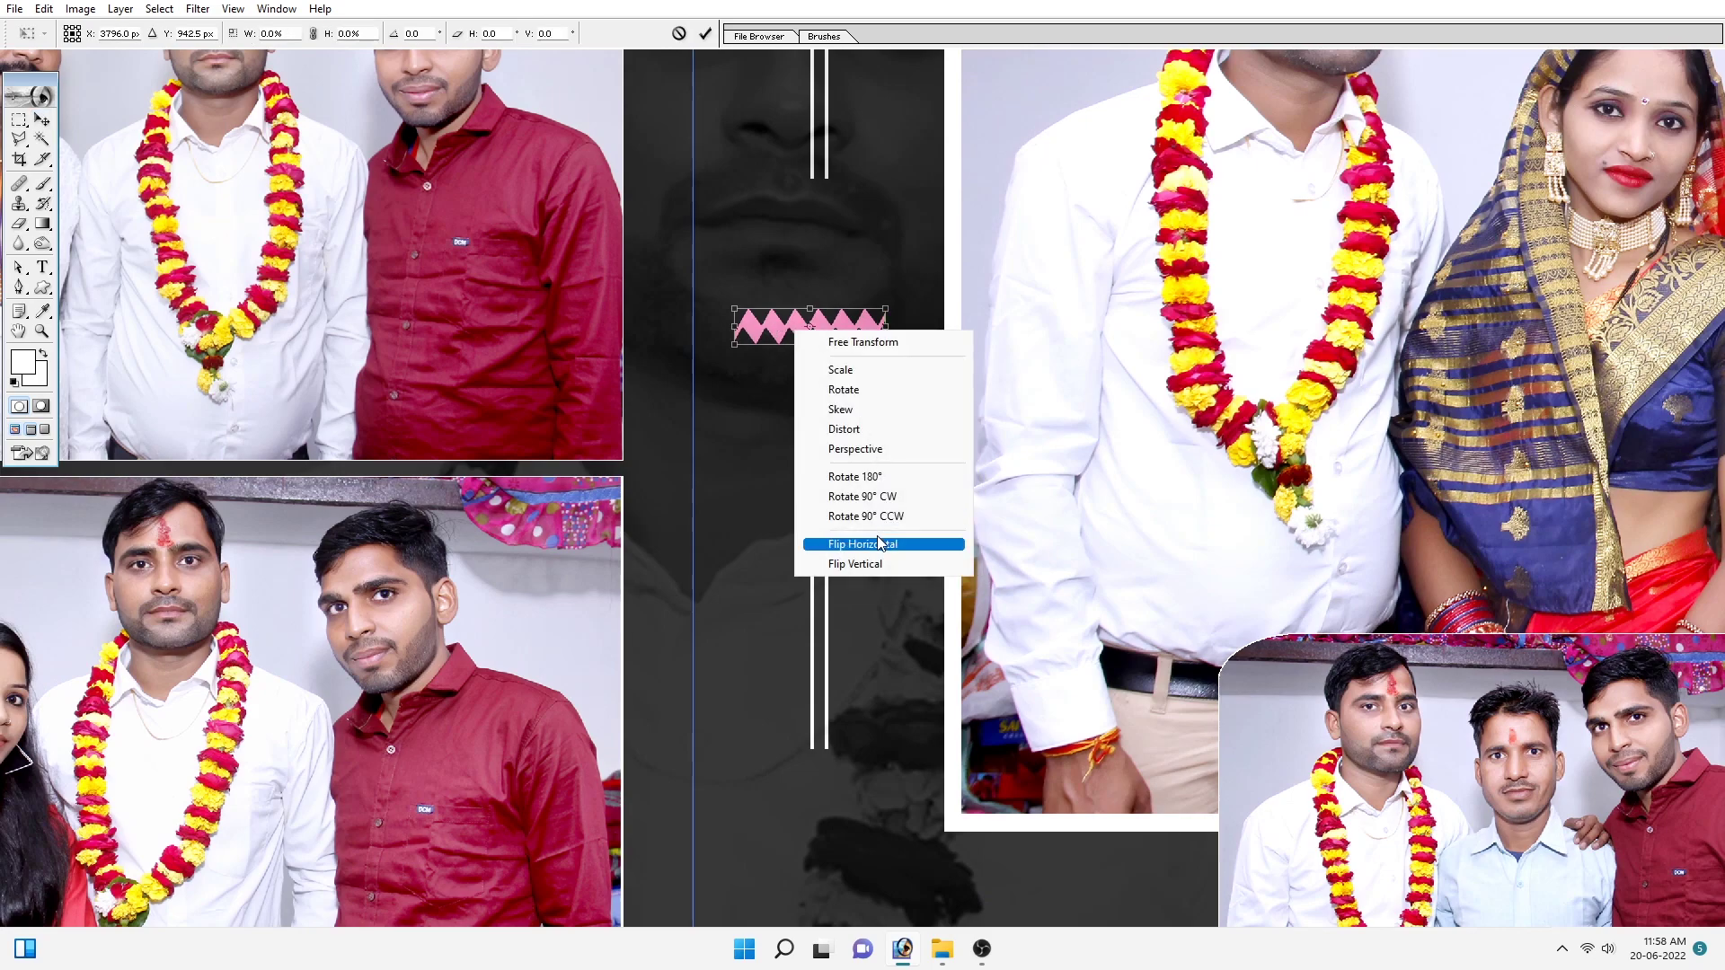
pyautogui.click(868, 501)
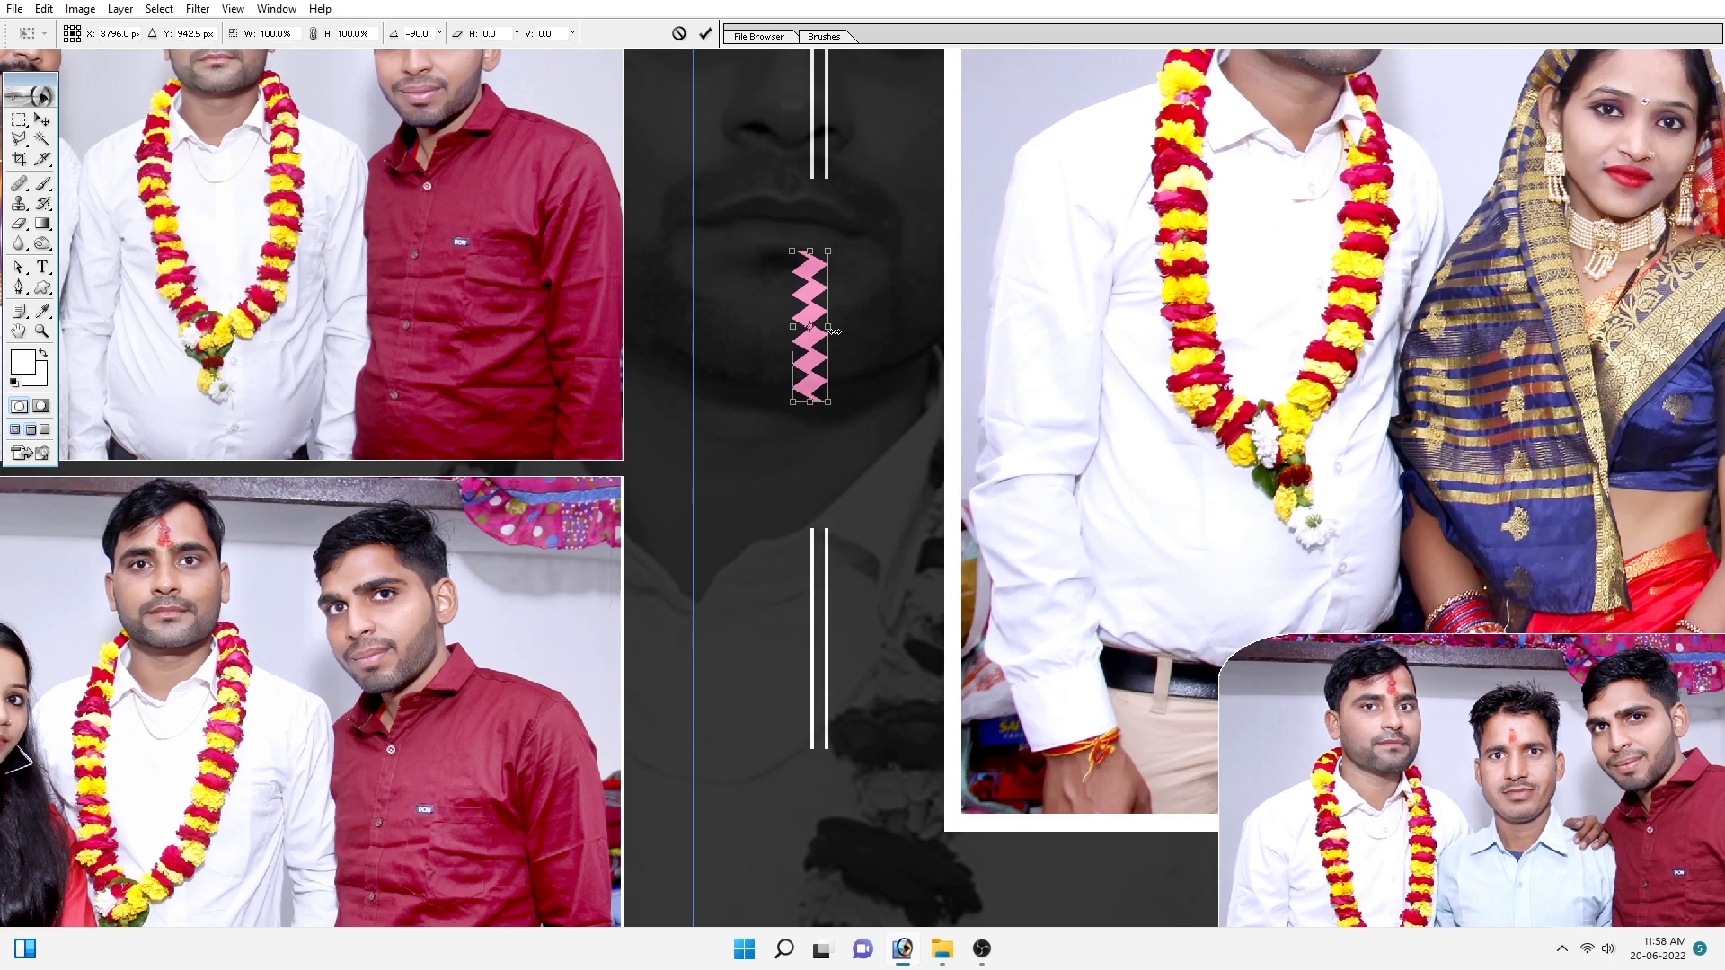
pyautogui.moveTo(817, 245)
pyautogui.mouseDown()
pyautogui.moveTo(827, 228)
pyautogui.moveTo(831, 278)
pyautogui.moveTo(819, 201)
pyautogui.mouseUp()
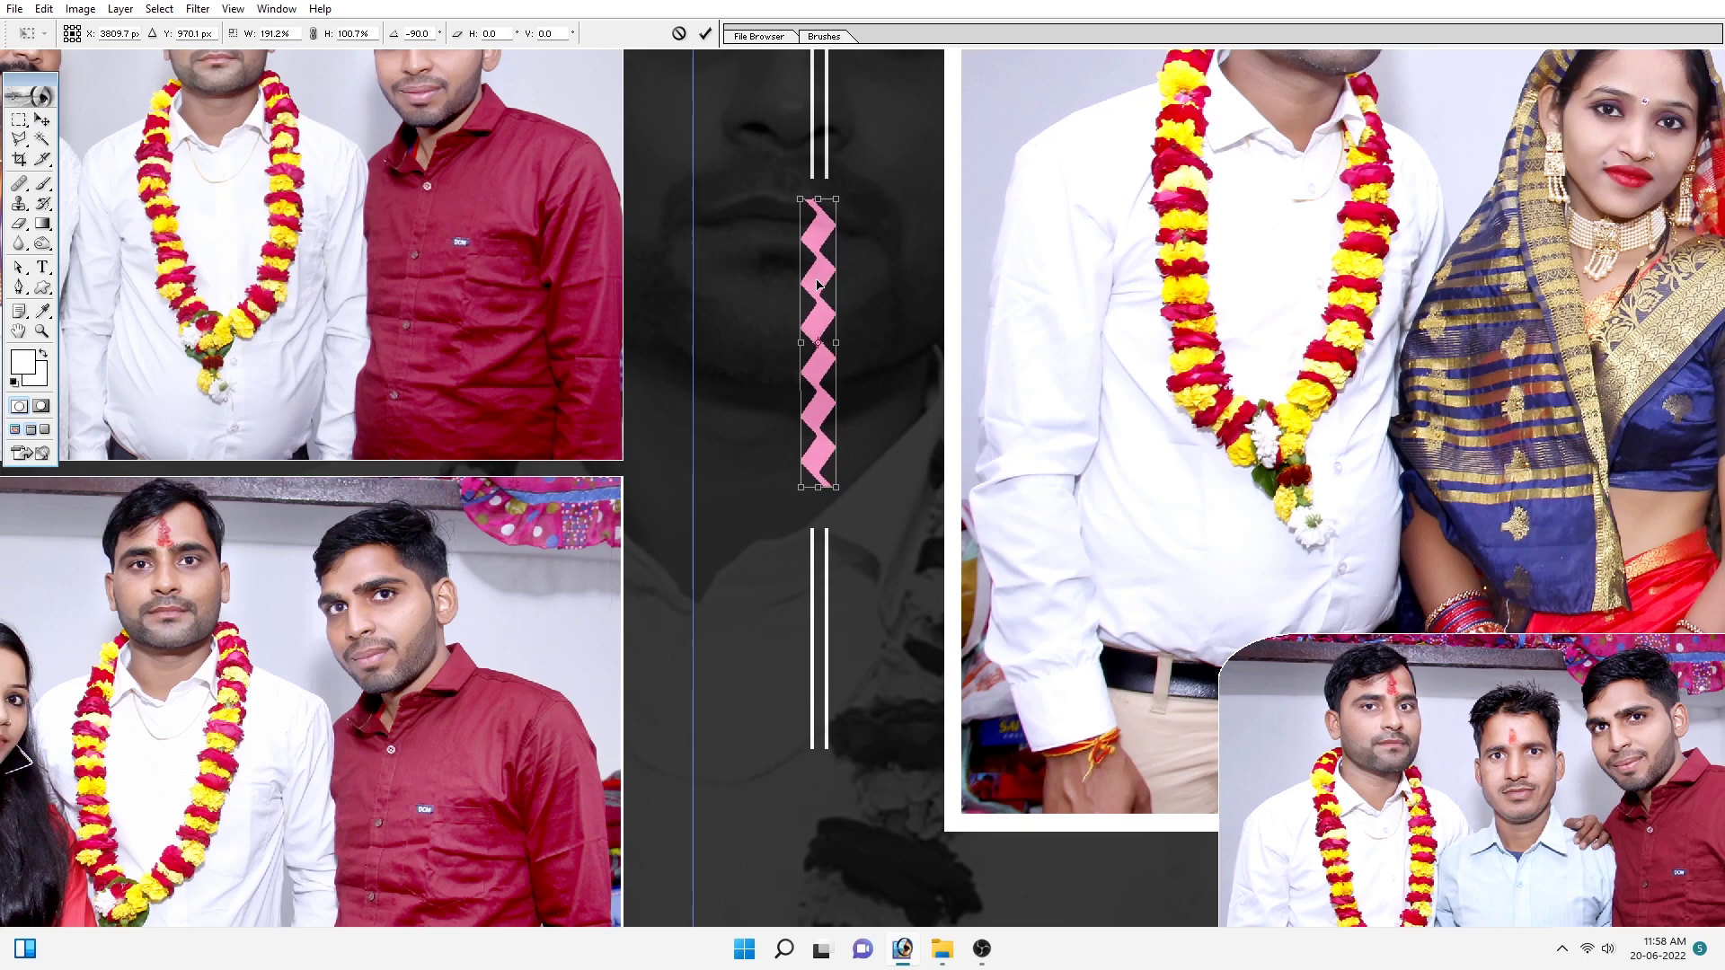
pyautogui.press('Return')
# Step: Fill the vertical zigzag in the centre line gap with white
pyautogui.press('c')
pyautogui.hotkey('ctrl', '0')
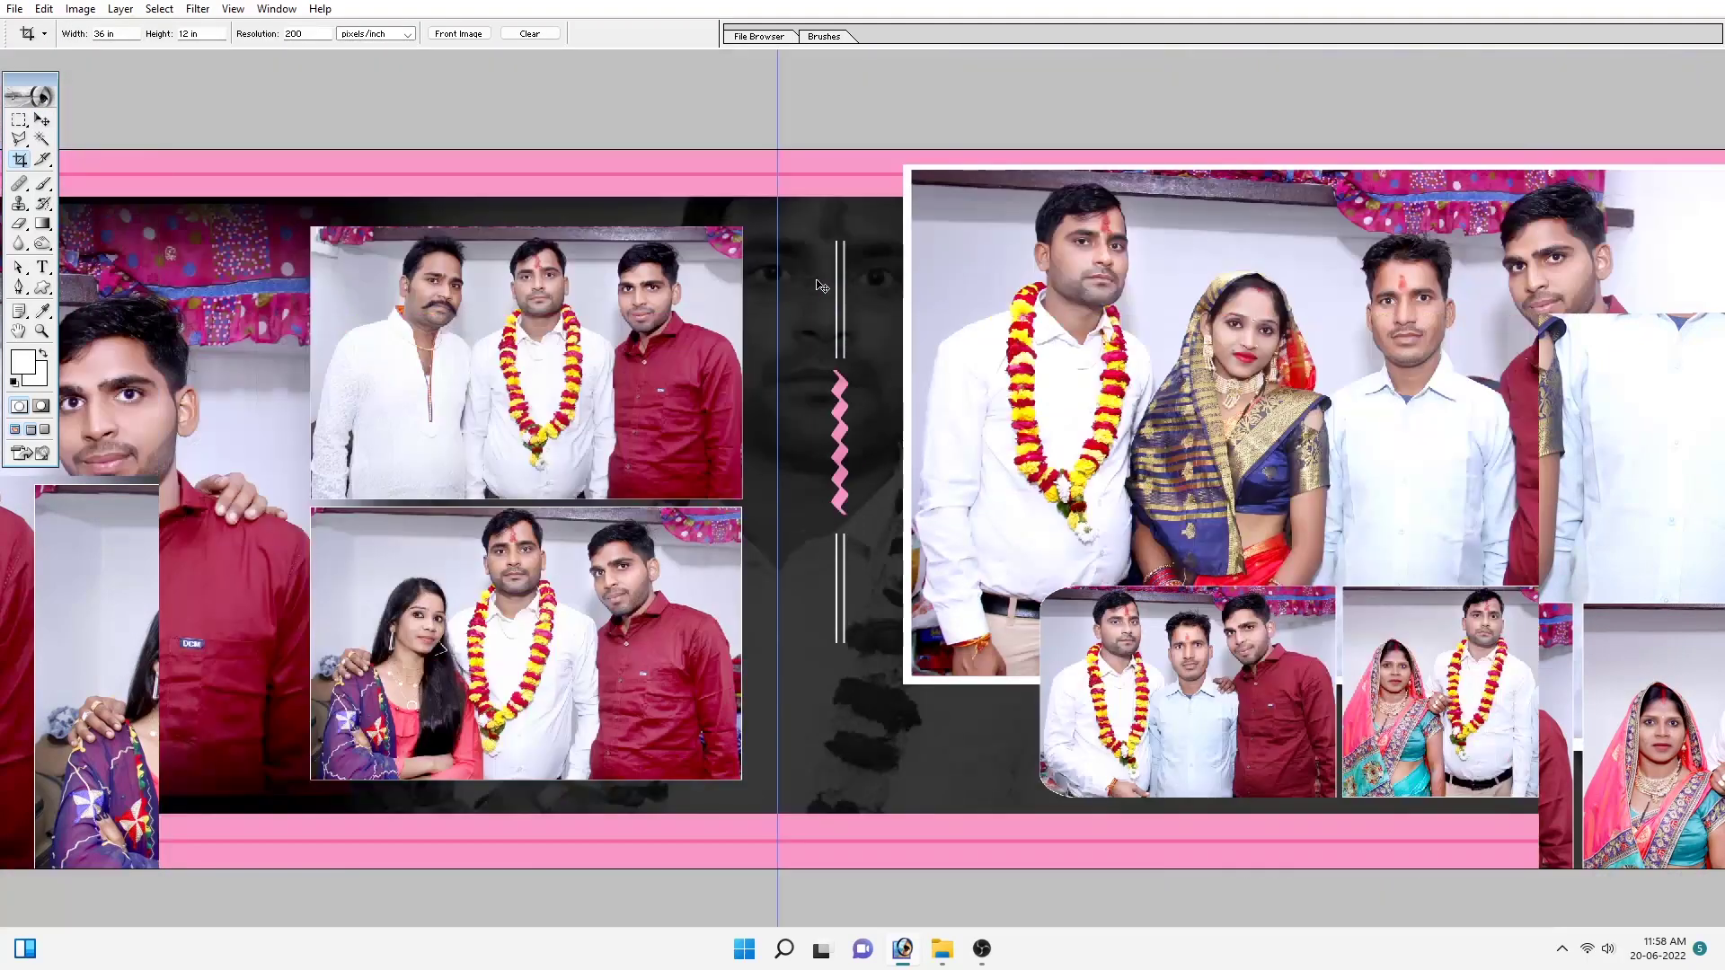
pyautogui.press('v')
pyautogui.hotkey('shift', 'BackSpace')
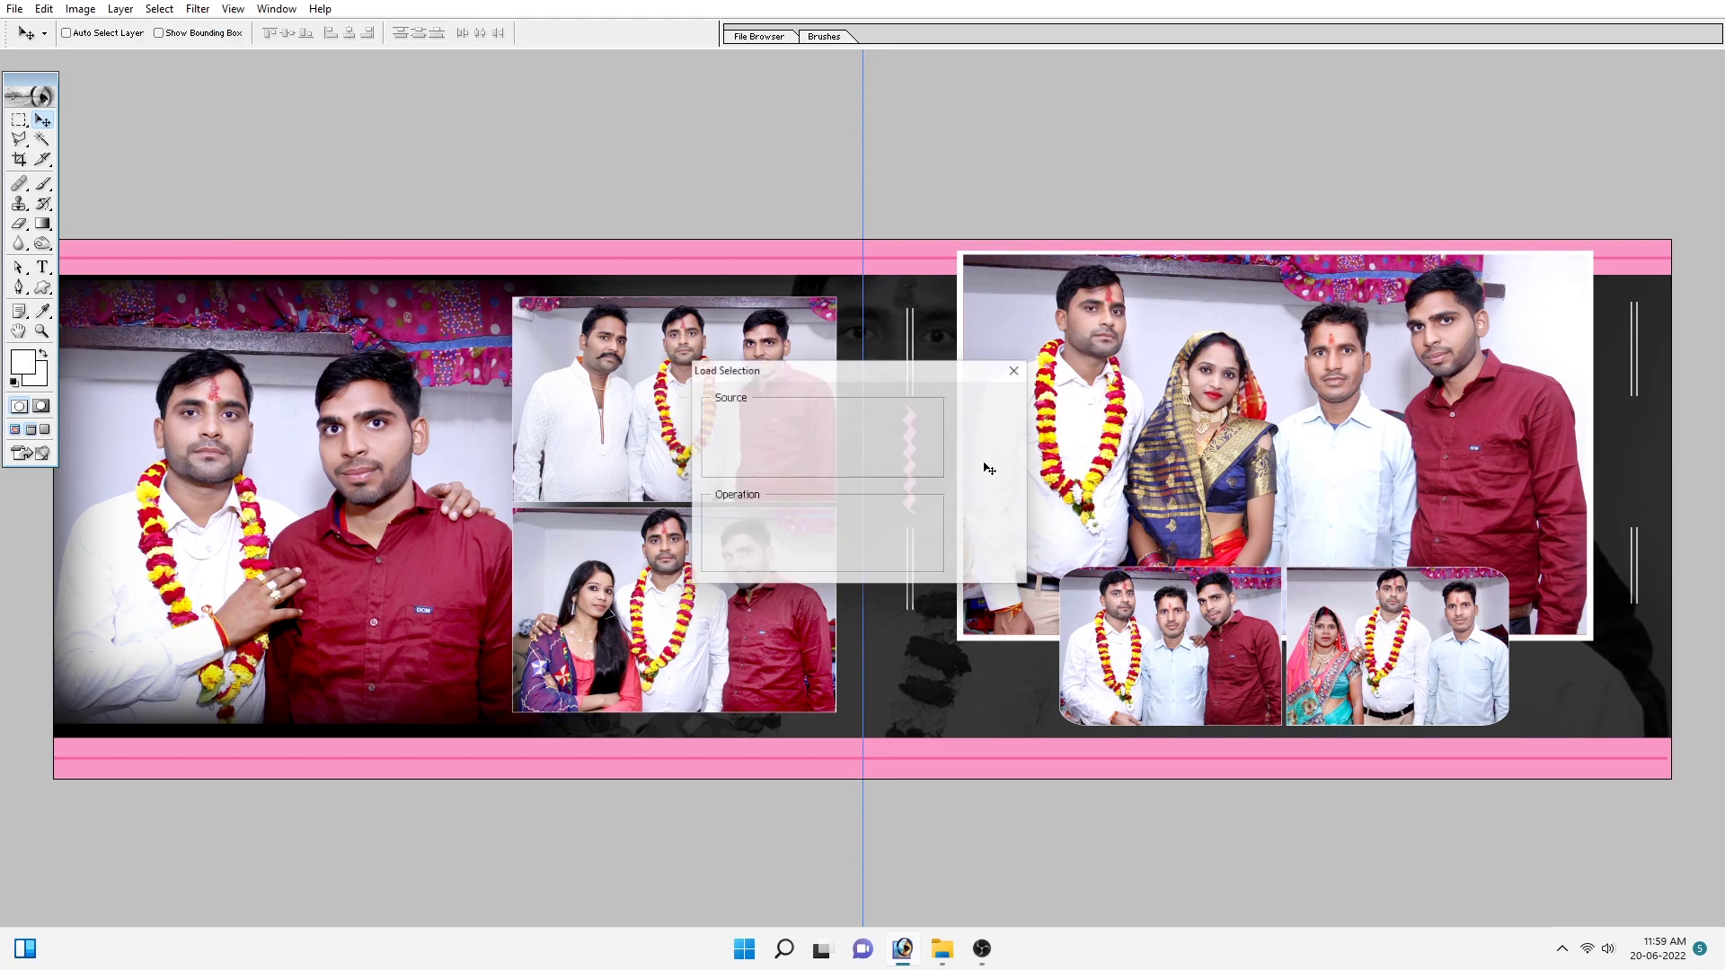
pyautogui.press('Return')
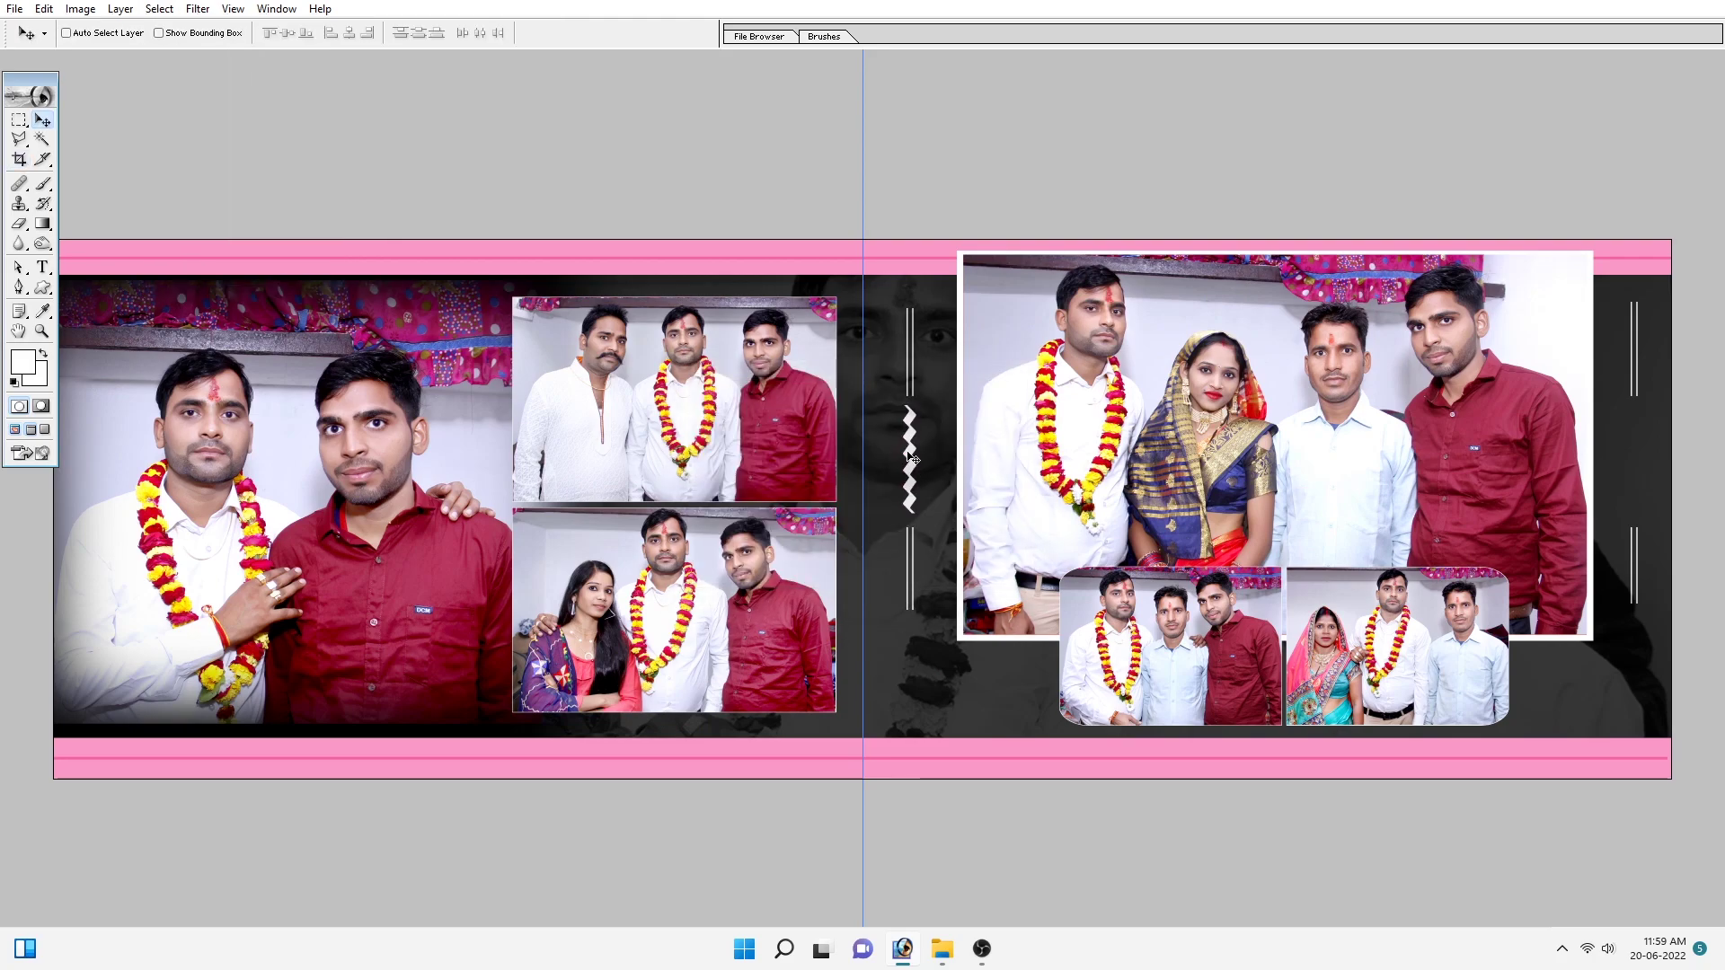
# Step: Alt-drag a copy of the zigzag (Layer 10) into the right-edge line gap
pyautogui.rightClick(913, 438)
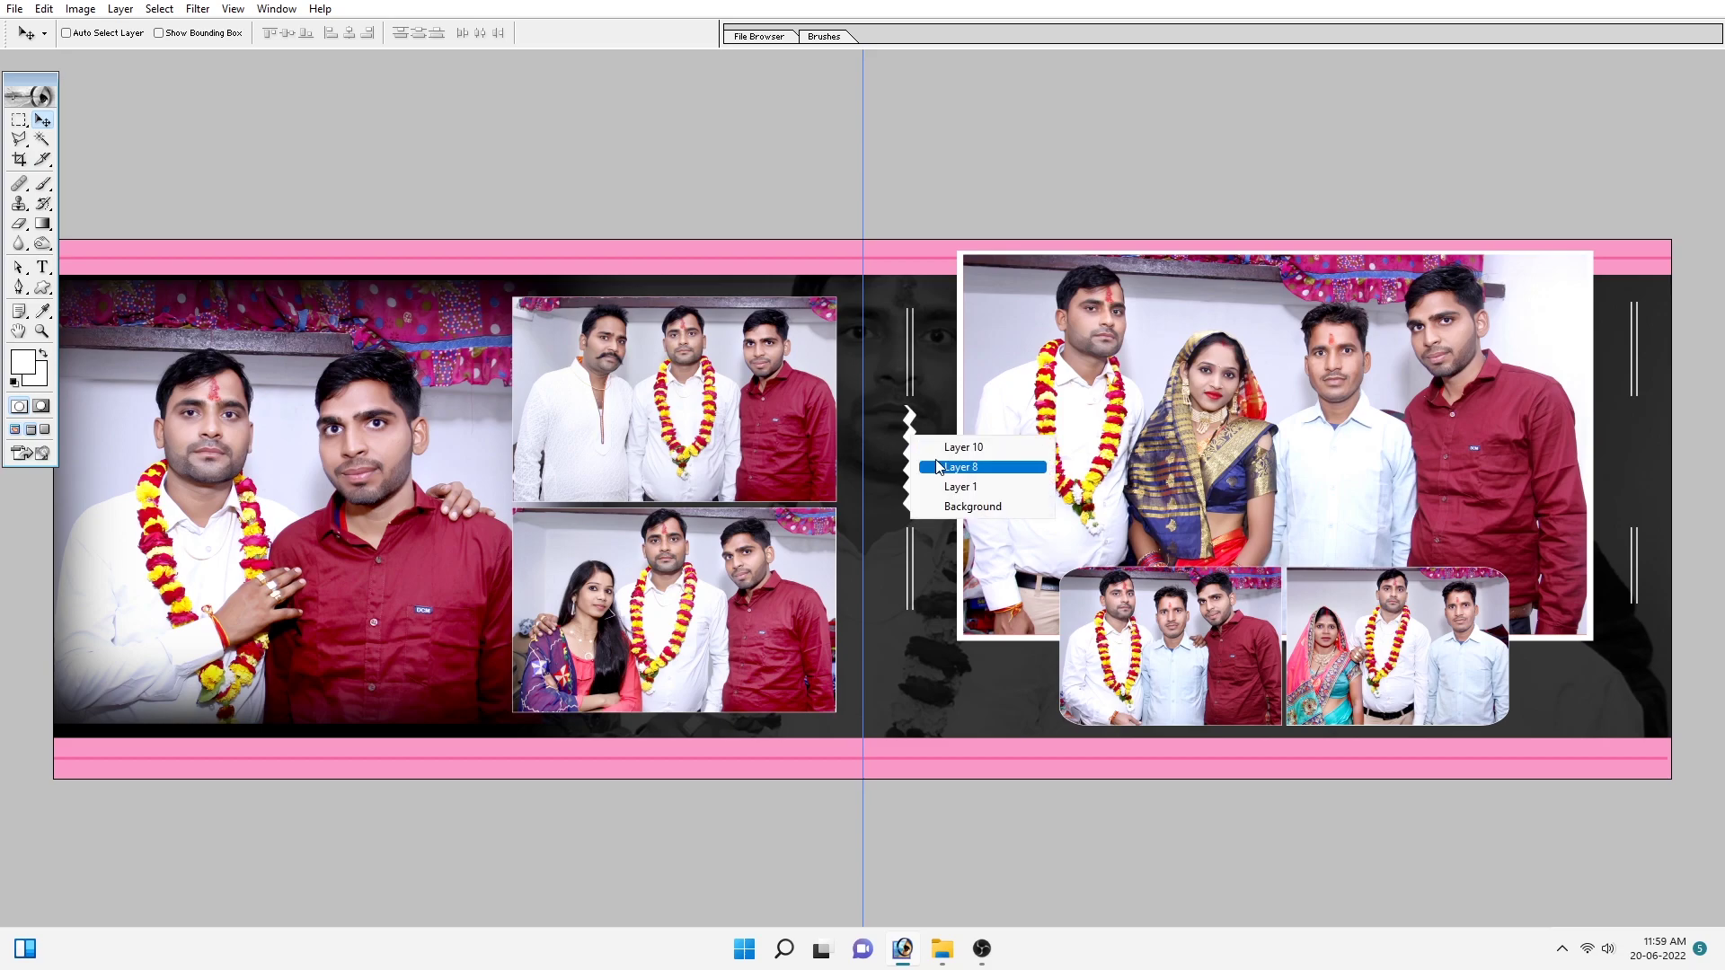
pyautogui.click(925, 448)
pyautogui.moveTo(911, 432)
pyautogui.mouseDown()
pyautogui.moveTo(917, 416)
pyautogui.moveTo(914, 437)
pyautogui.moveTo(1637, 440)
pyautogui.mouseUp()
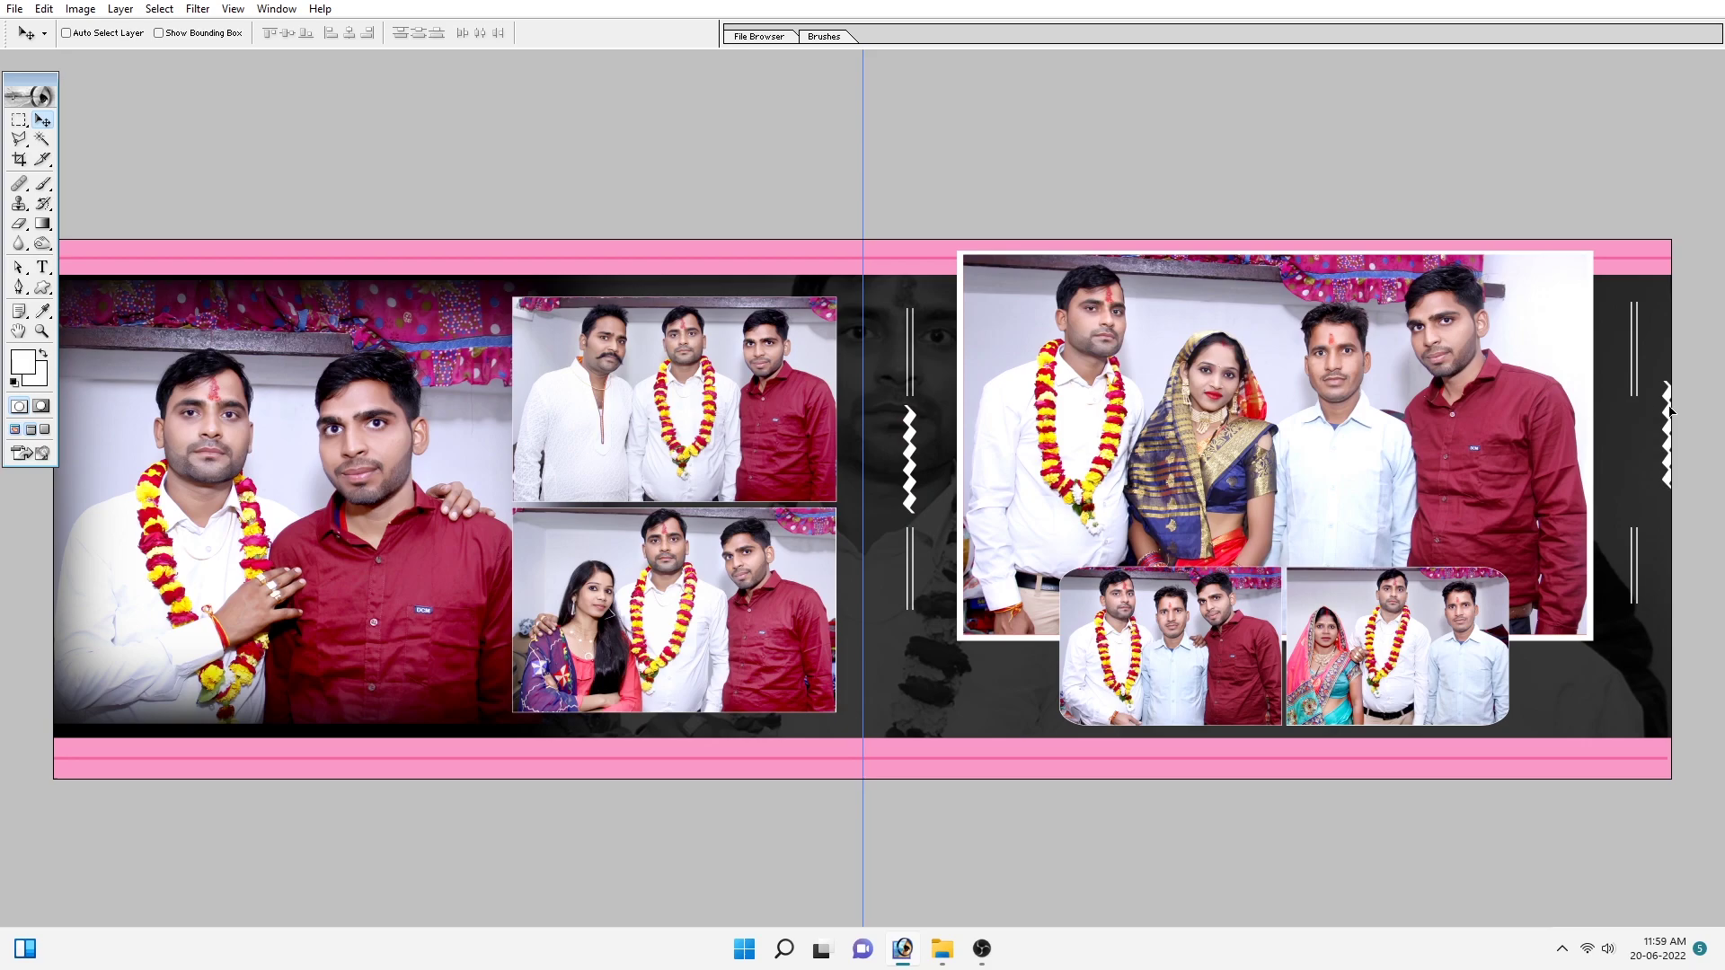
pyautogui.press('c')
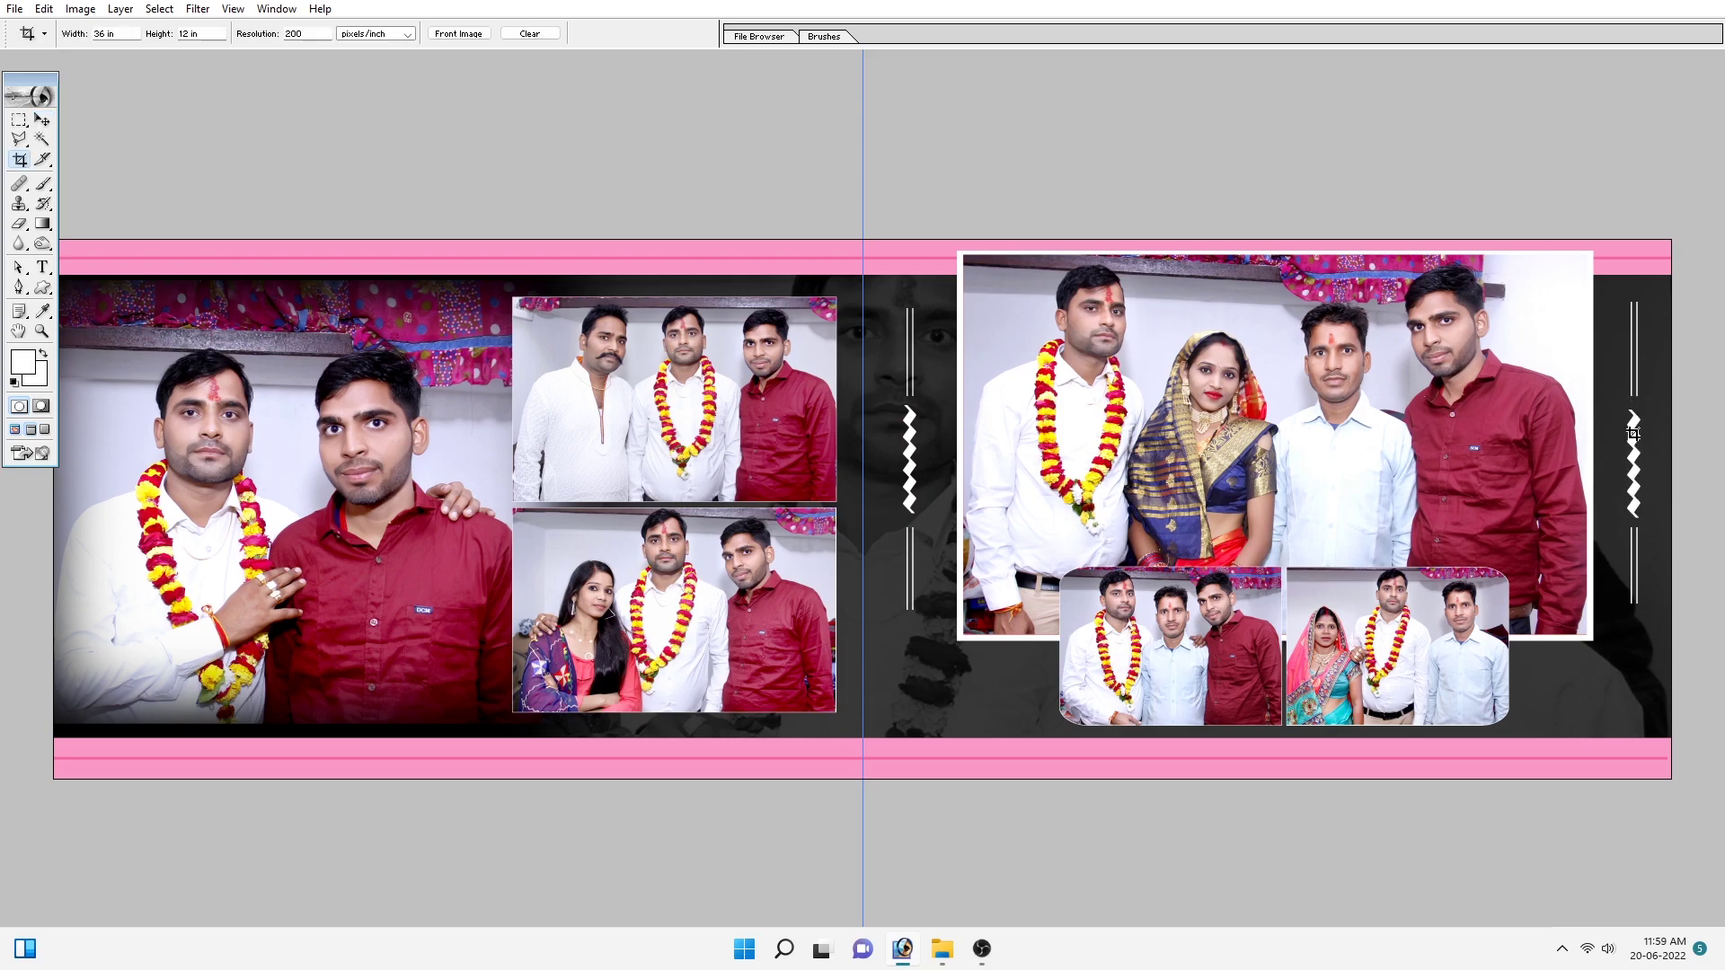
pyautogui.hotkey('ctrl', '-')
pyautogui.hotkey('ctrl', '+')
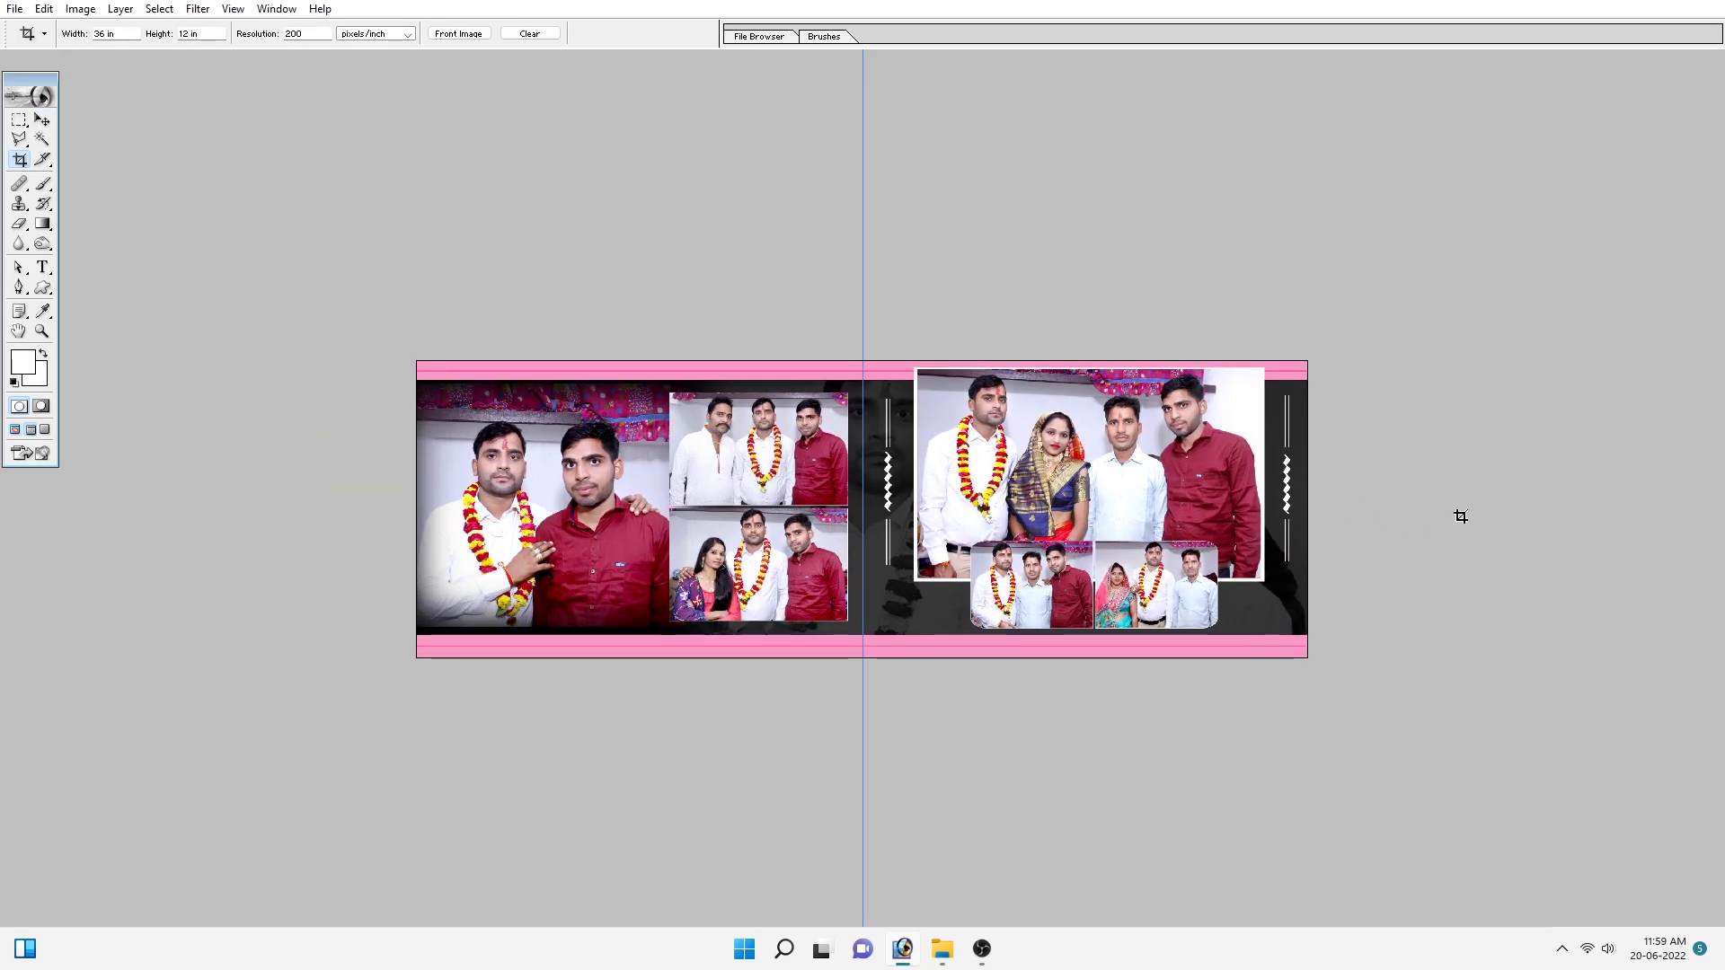
pyautogui.press('m')
pyautogui.hotkey('ctrl', '+')
pyautogui.keyDown('ctrl'); pyautogui.rightClick(938, 631); pyautogui.keyUp('ctrl')
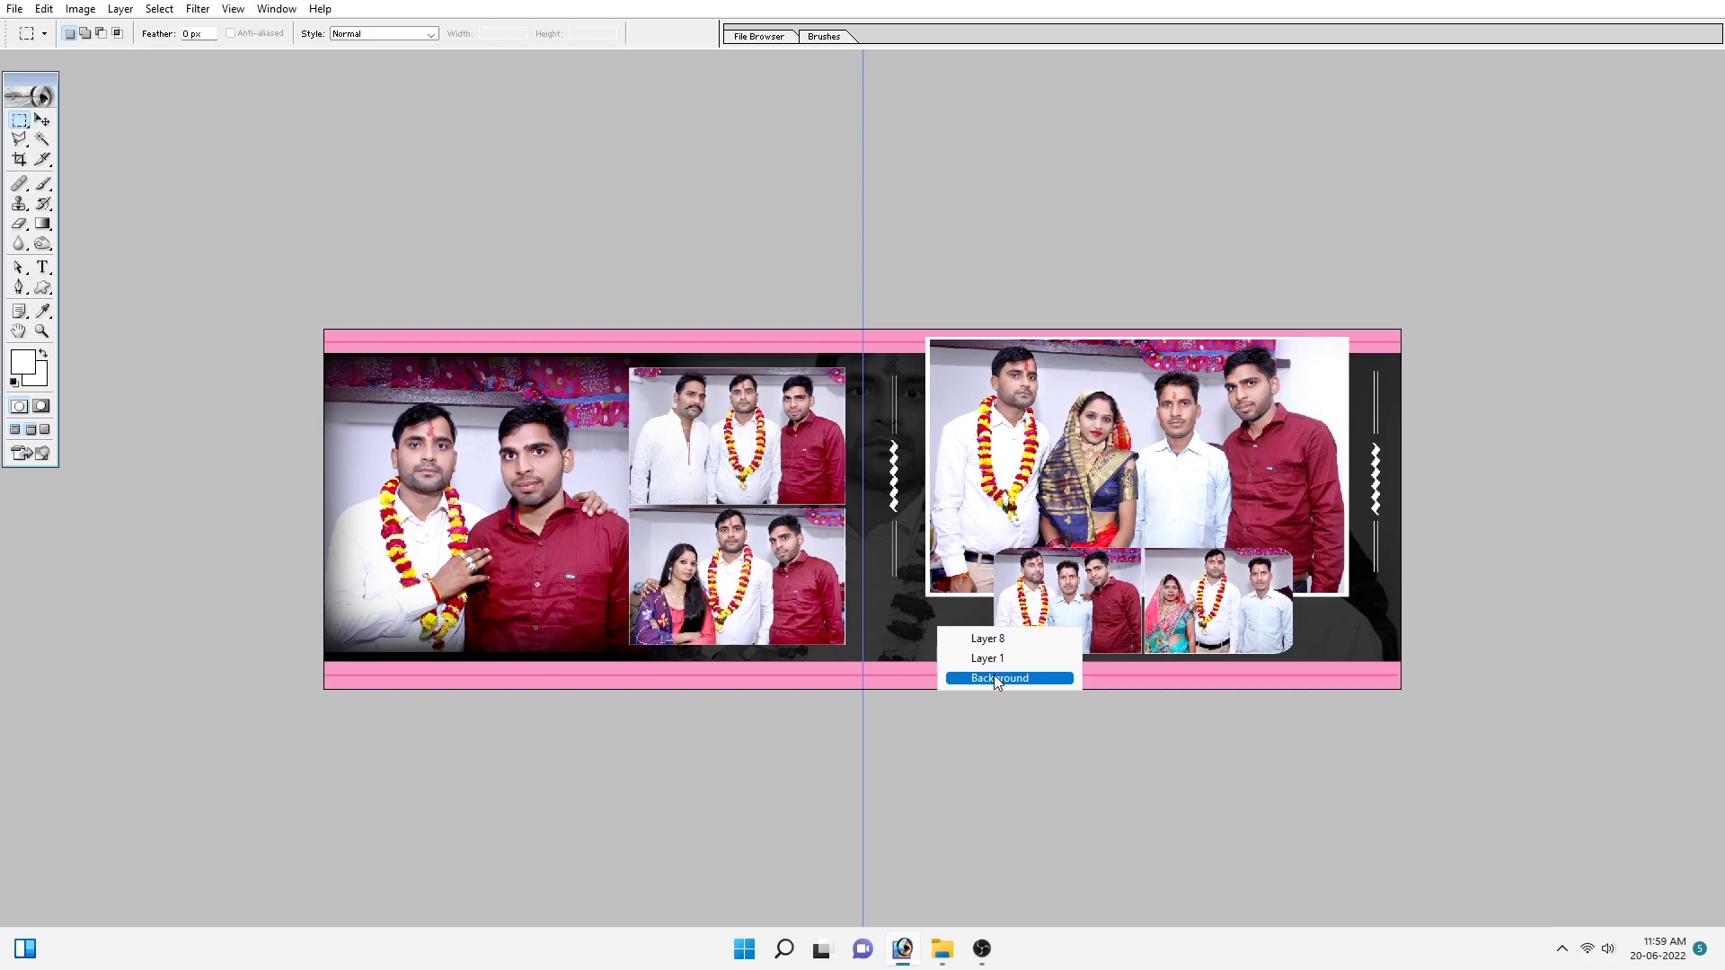
pyautogui.click(994, 678)
pyautogui.moveTo(865, 621); pyautogui.dragTo(1450, 629)
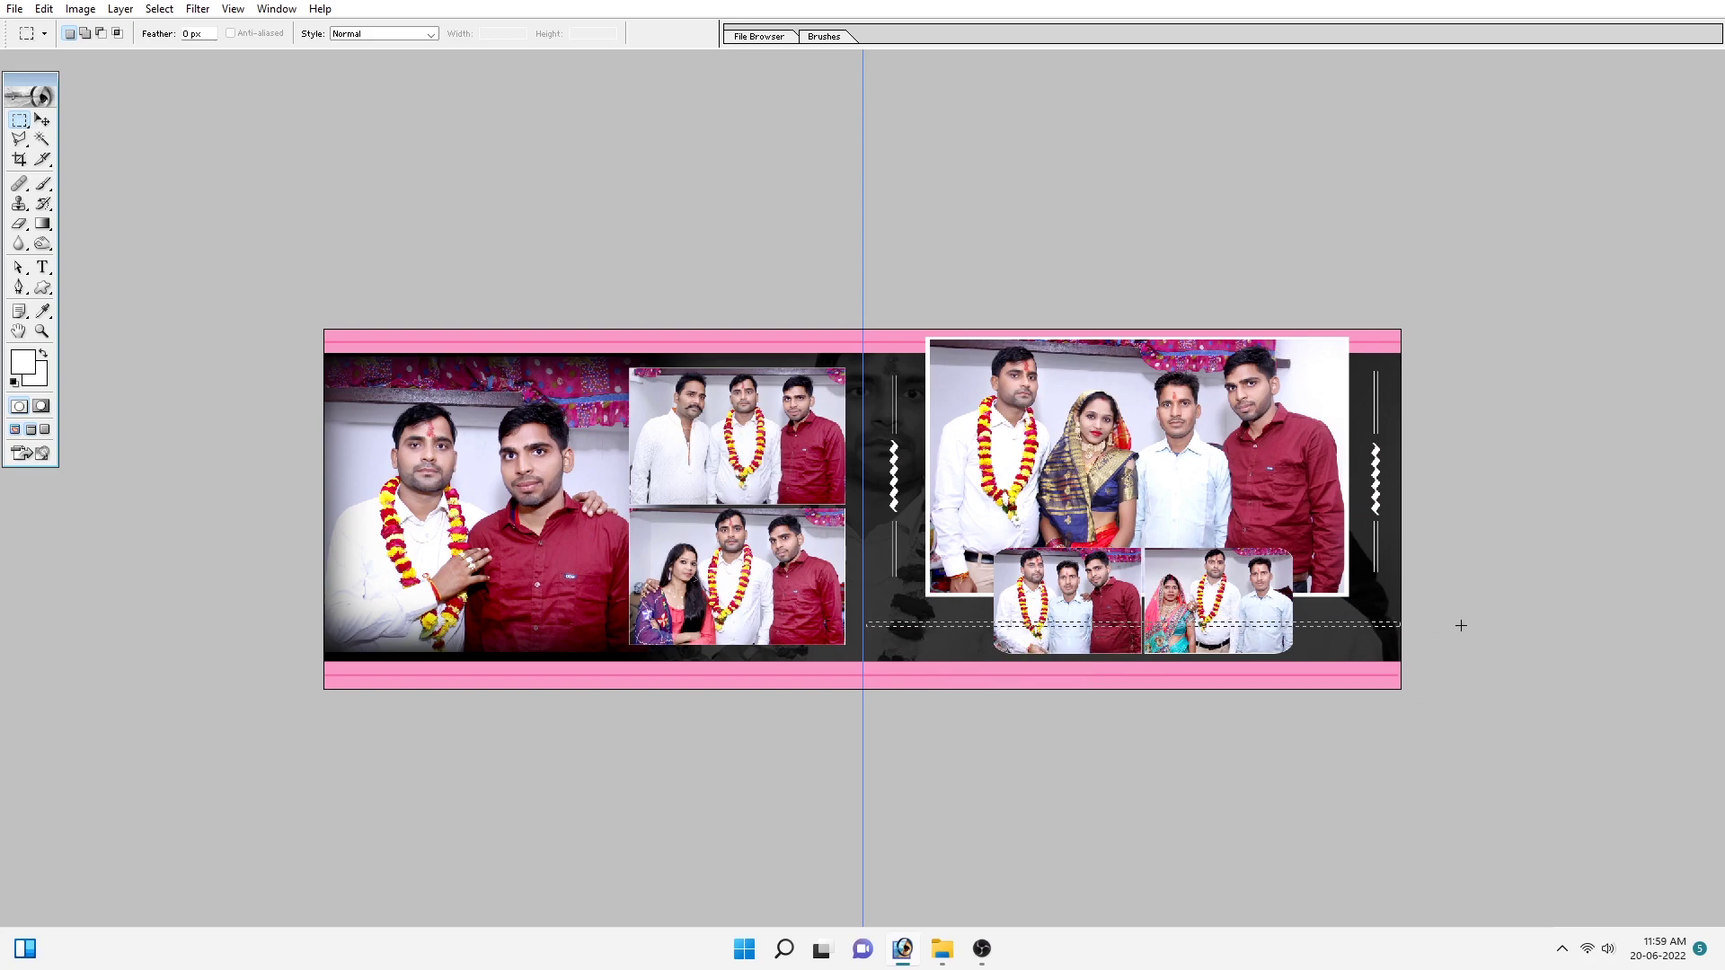
pyautogui.moveTo(1449, 621); pyautogui.dragTo(864, 624)
pyautogui.click(940, 627)
pyautogui.hotkey('alt', 'BackSpace')
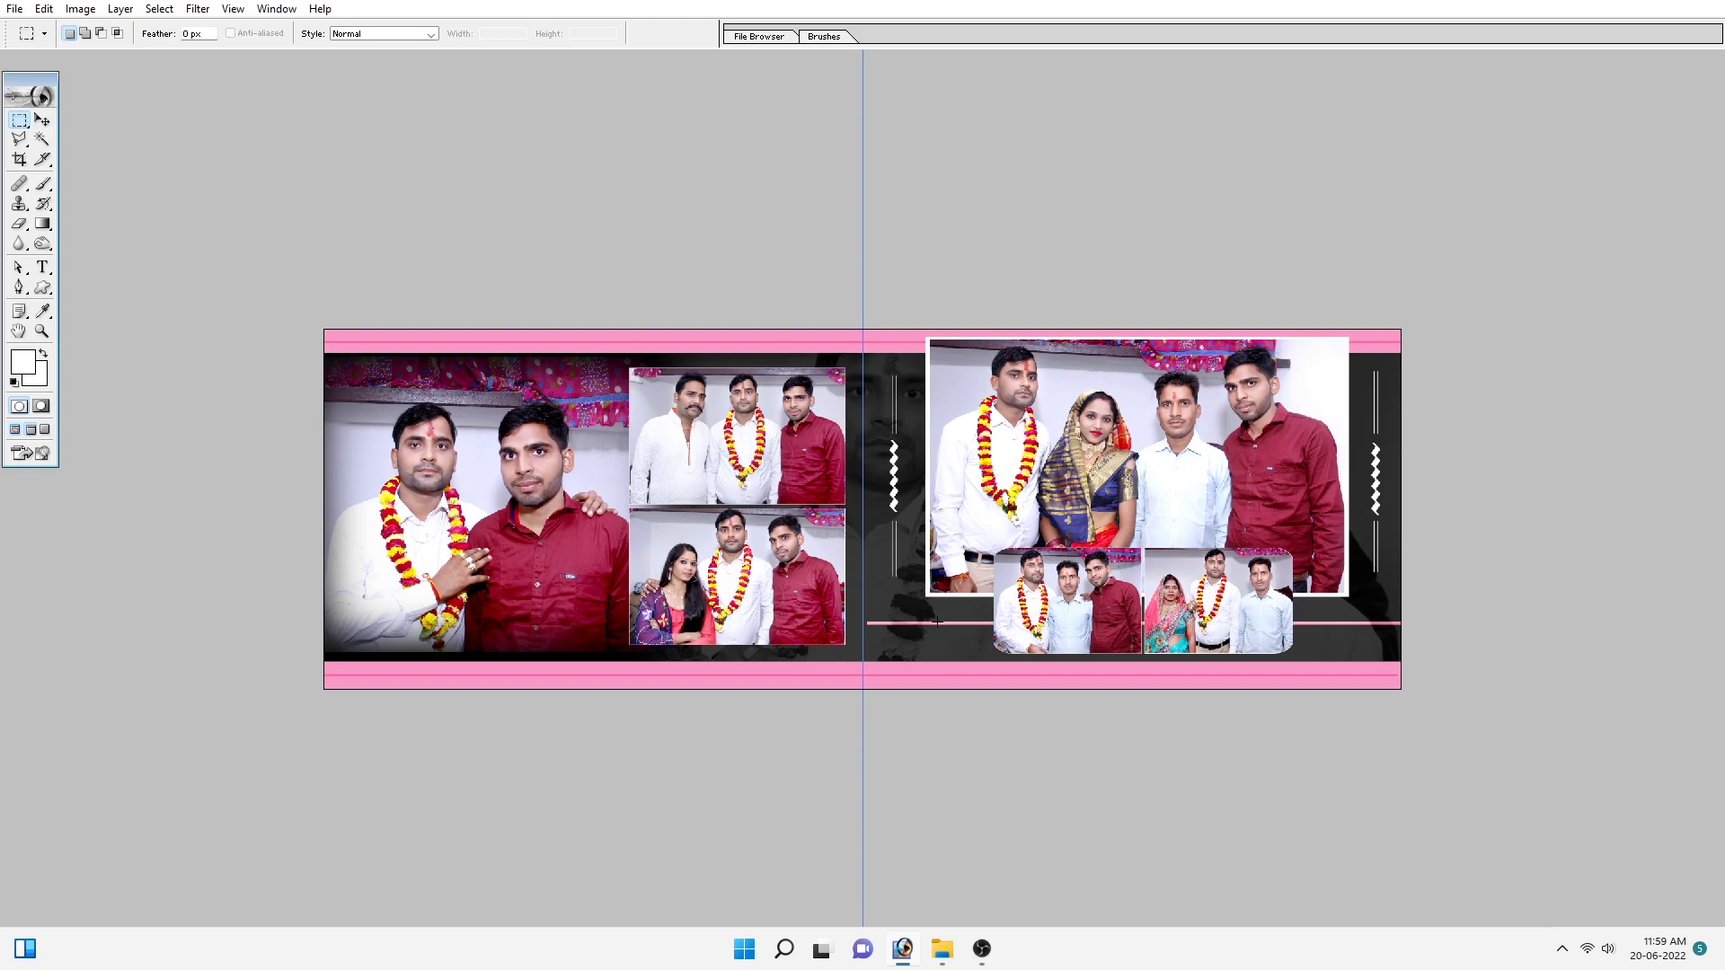
pyautogui.press('v')
pyautogui.moveTo(937, 621); pyautogui.dragTo(941, 627)
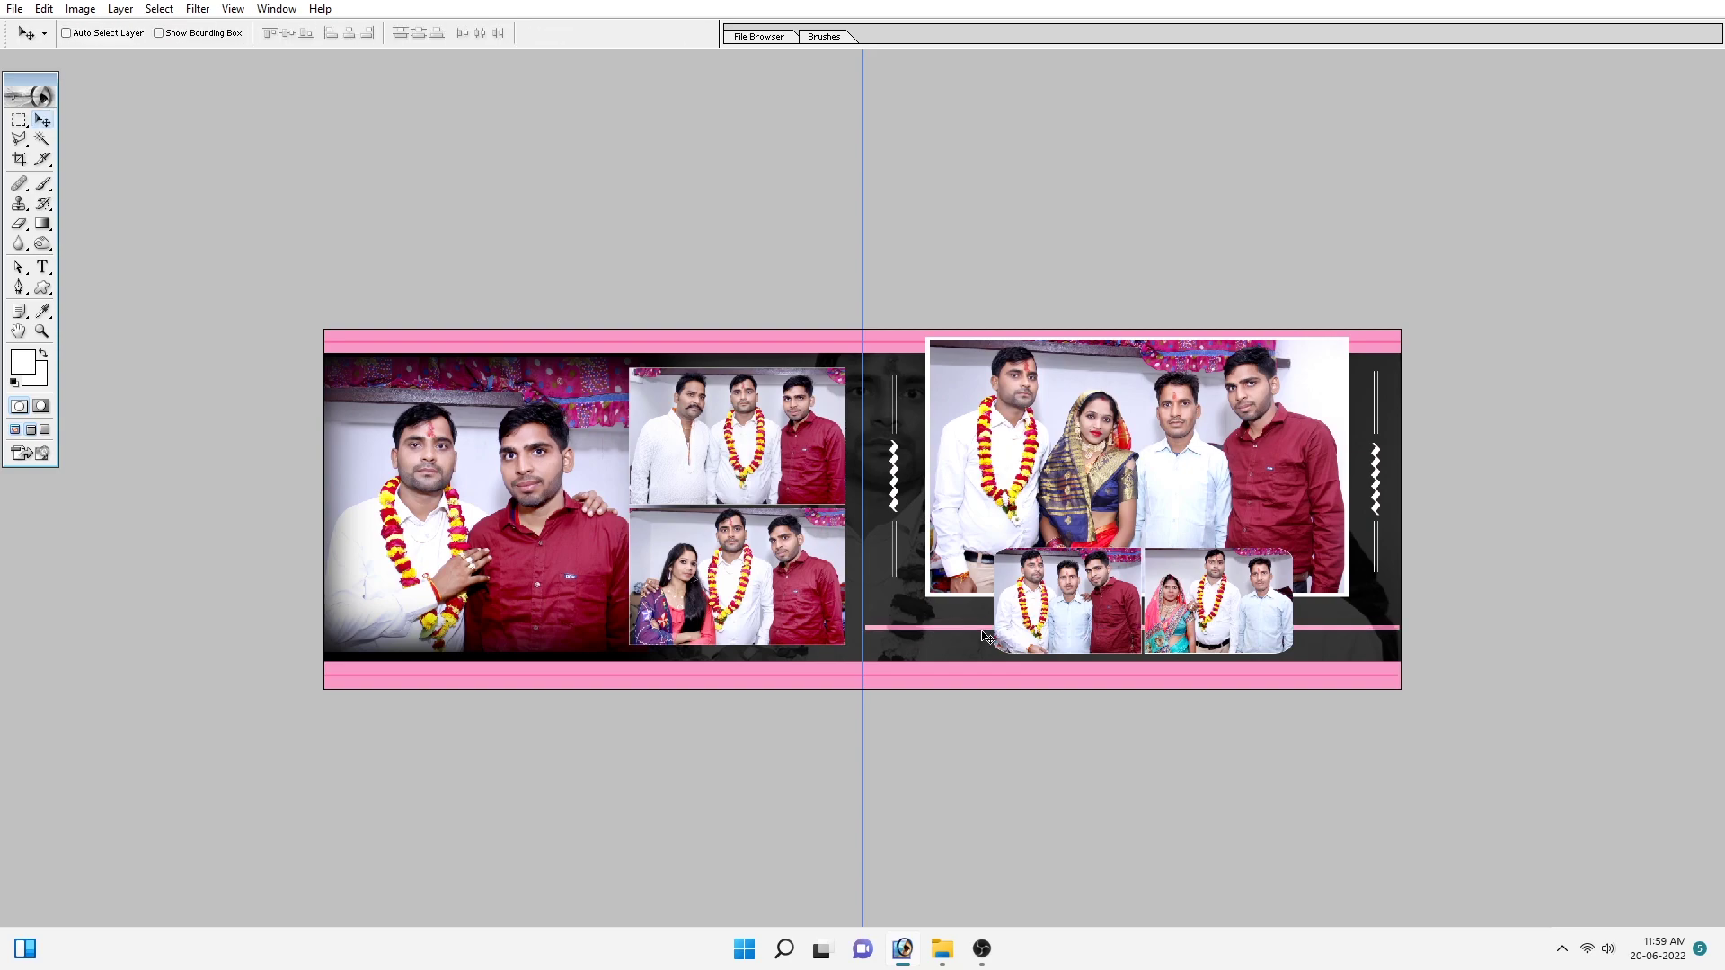
pyautogui.hotkey('alt', 'Down')
pyautogui.hotkey('alt', 'Down')
pyautogui.hotkey('alt', 'Down')
pyautogui.hotkey('alt', 'Down')
pyautogui.hotkey('alt', 'Down')
pyautogui.hotkey('alt', 'Down')
pyautogui.press('e')
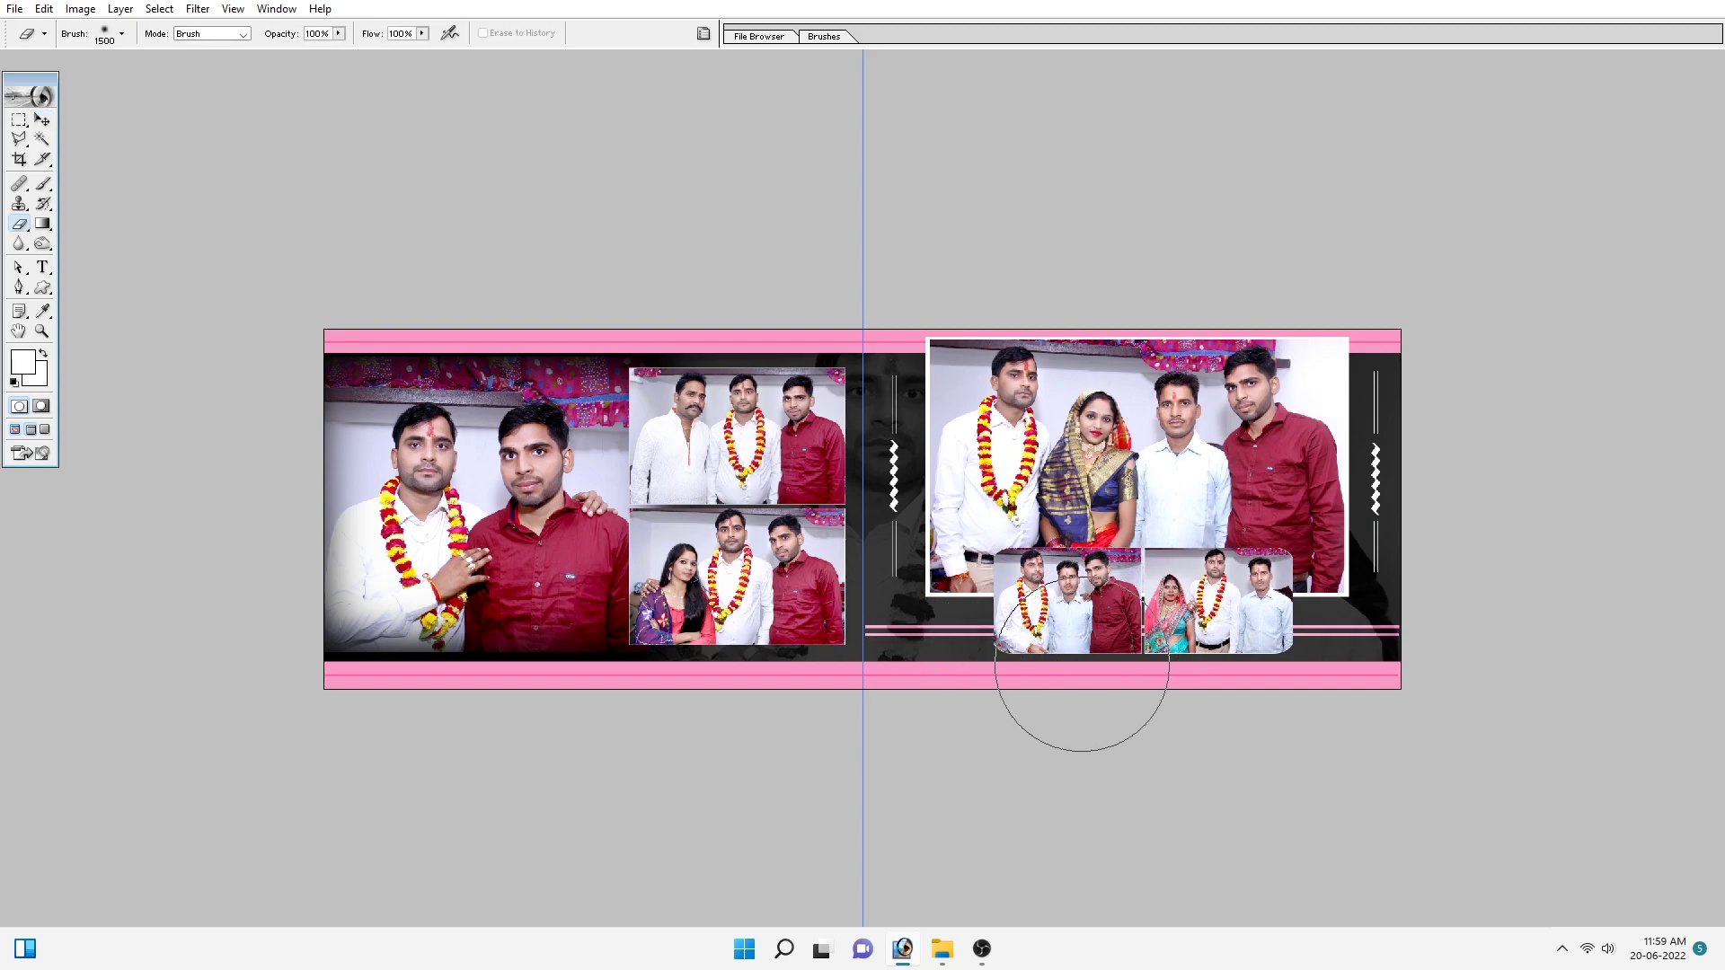
pyautogui.press(']')
pyautogui.press(']')
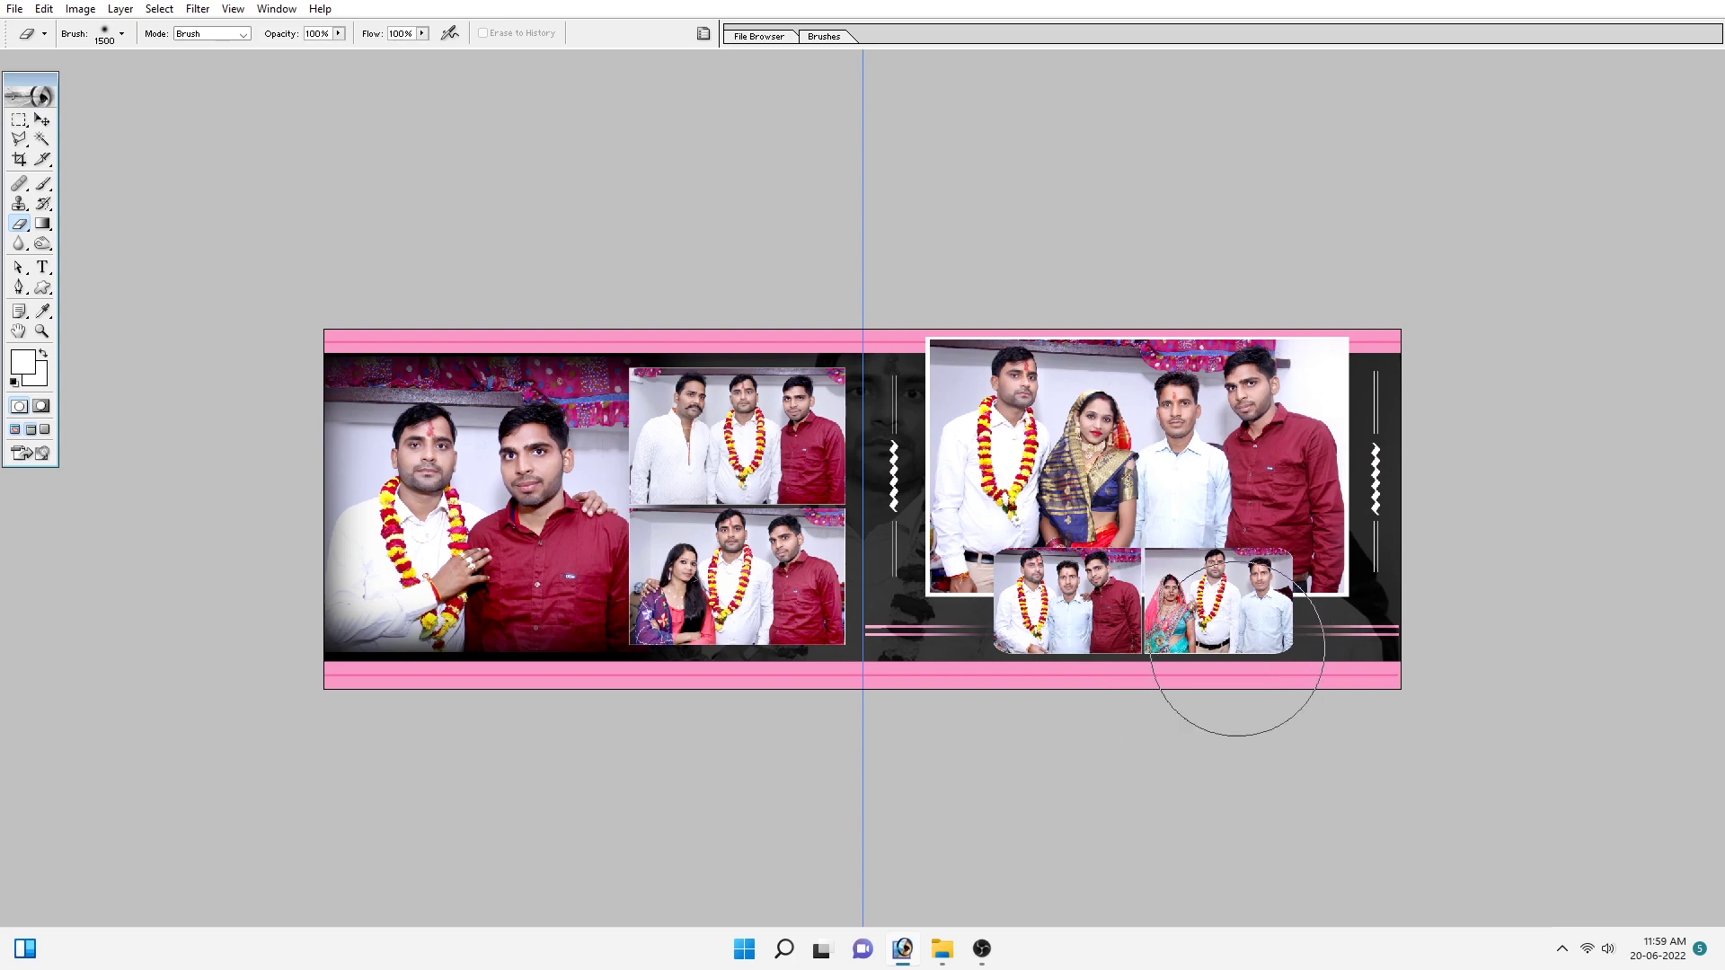
pyautogui.click(1251, 660)
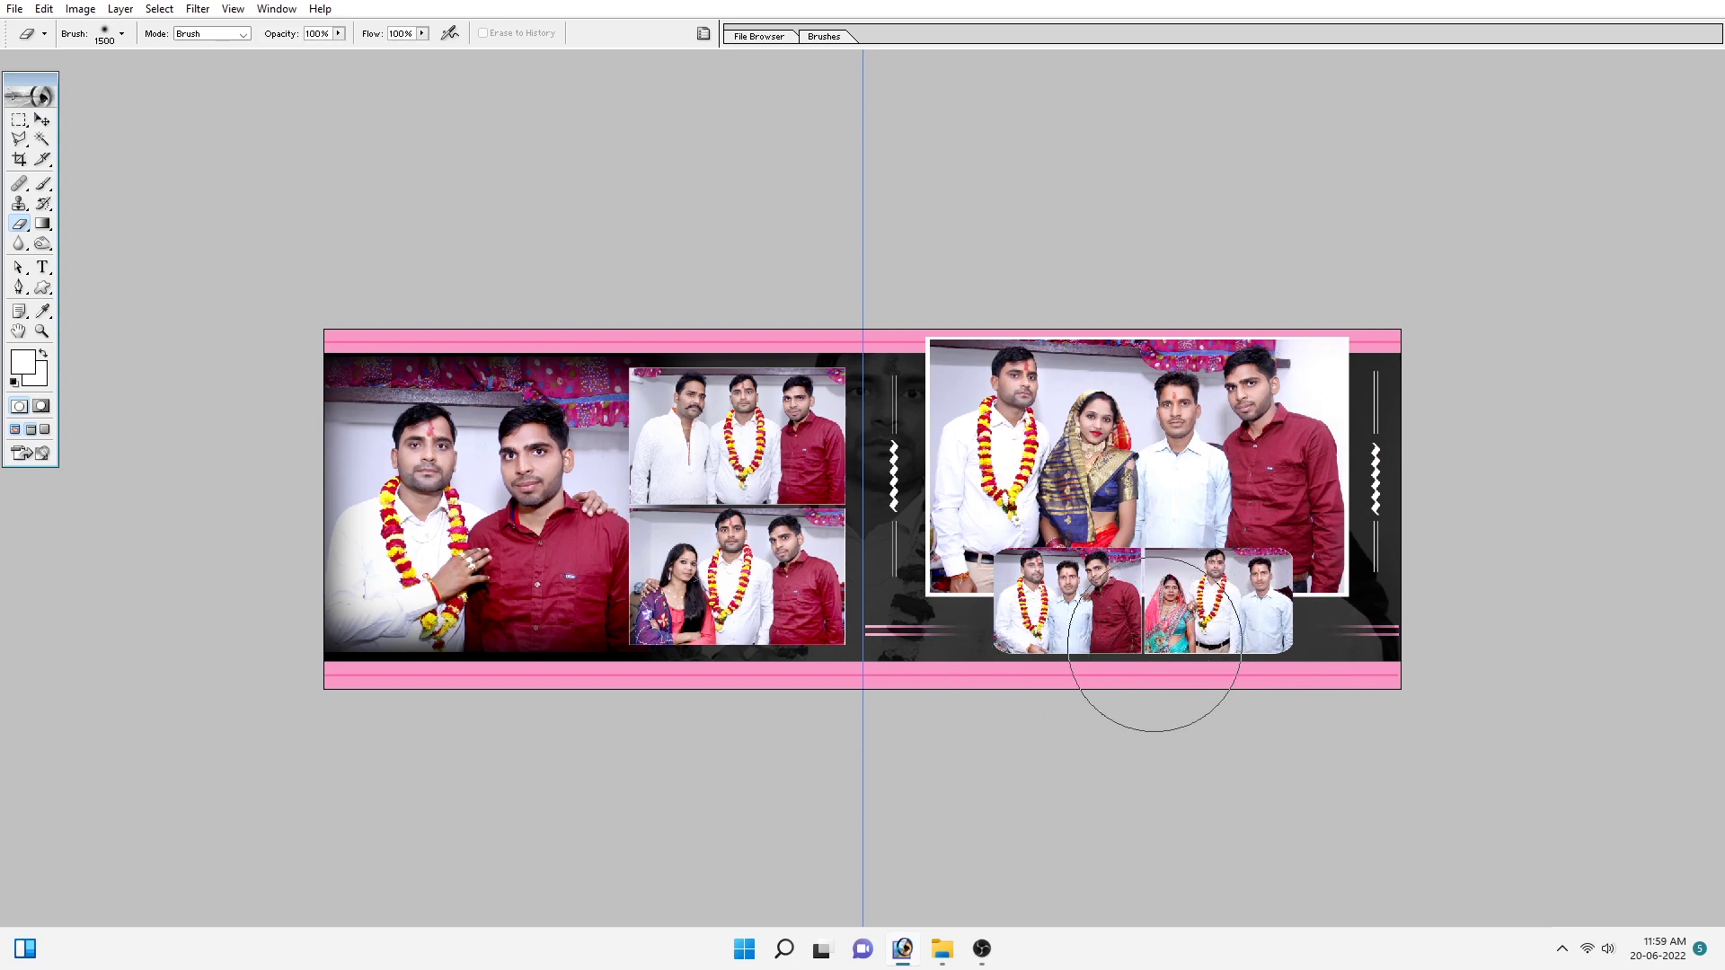
pyautogui.press('c')
pyautogui.hotkey('ctrl', '-')
pyautogui.hotkey('ctrl', '-')
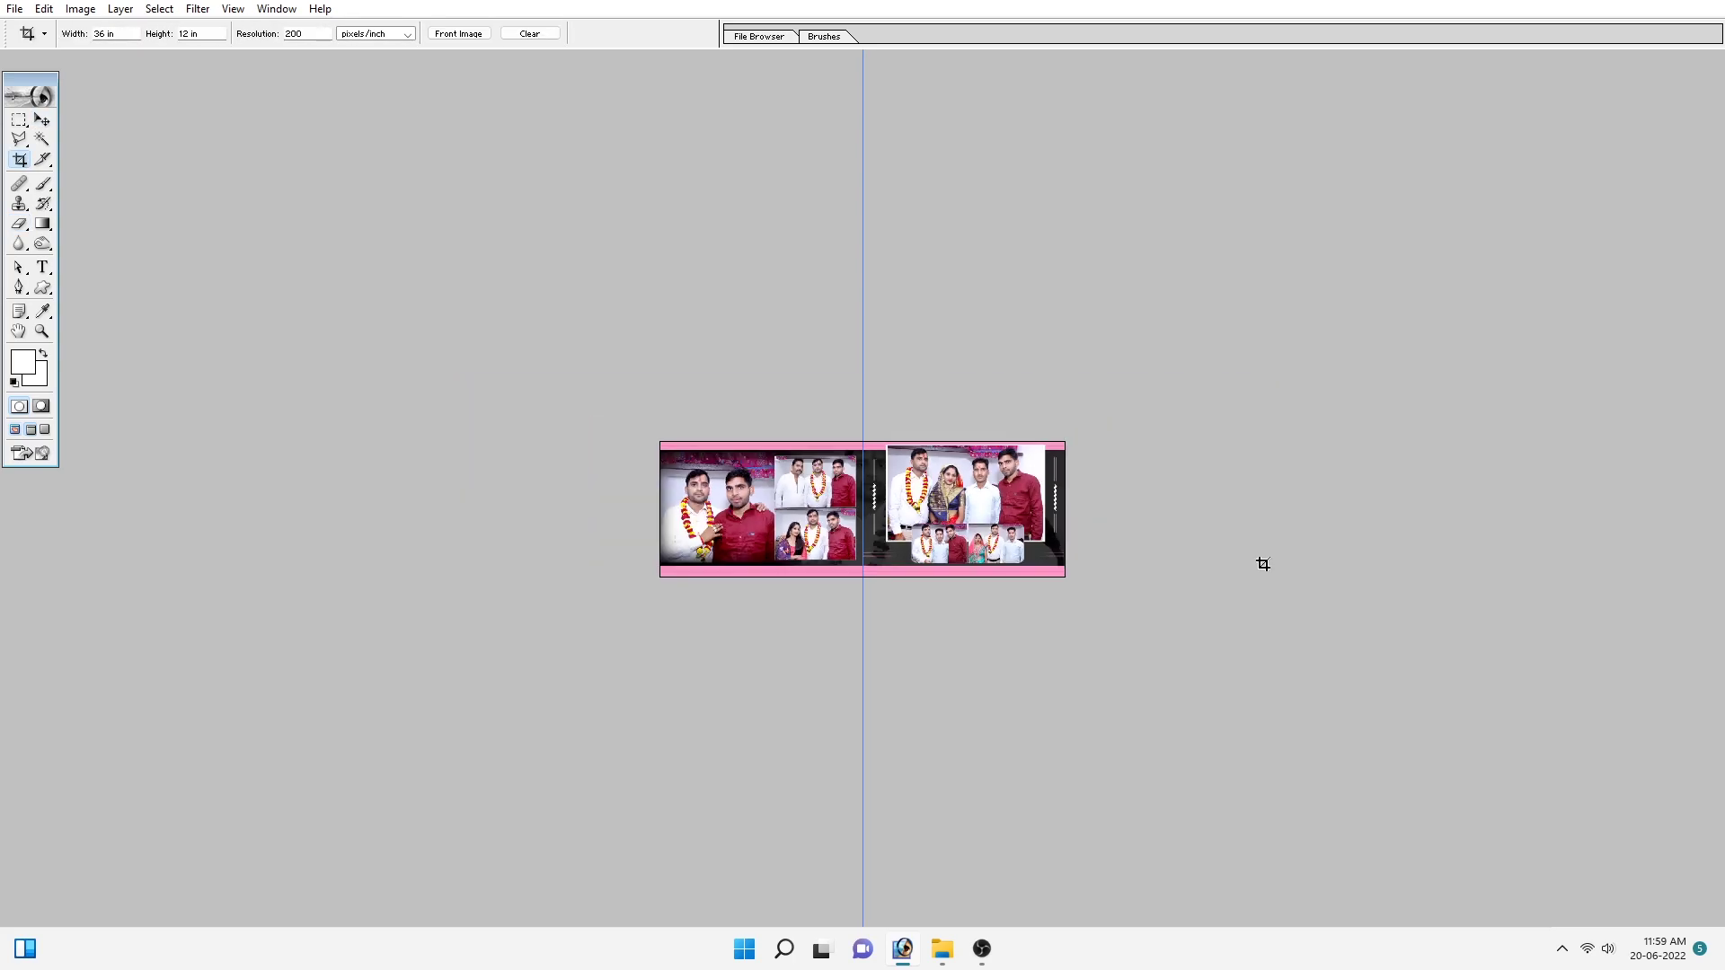
pyautogui.hotkey('ctrl', '+')
pyautogui.hotkey('ctrl', '+')
pyautogui.hotkey('ctrl', '+')
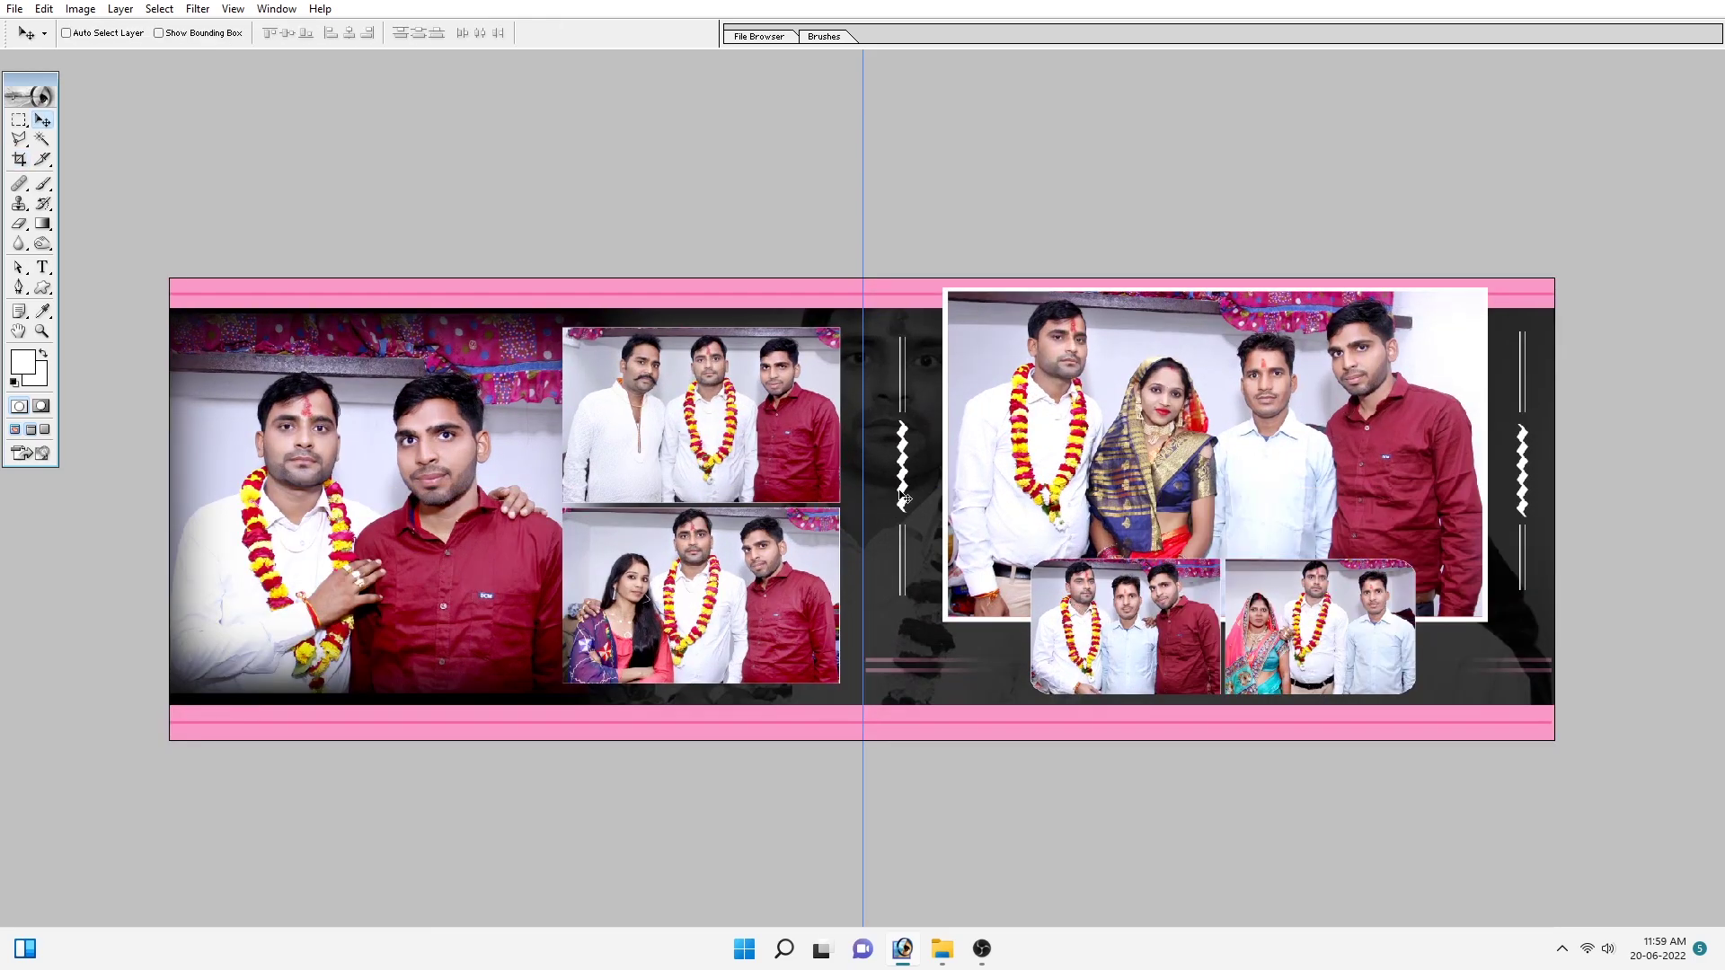
# Step: Make Layer 6, the large left-page photo of two men, the active layer
pyautogui.press('v')
pyautogui.scroll(1, 818, 488)
pyautogui.scroll(1, 921, 452)
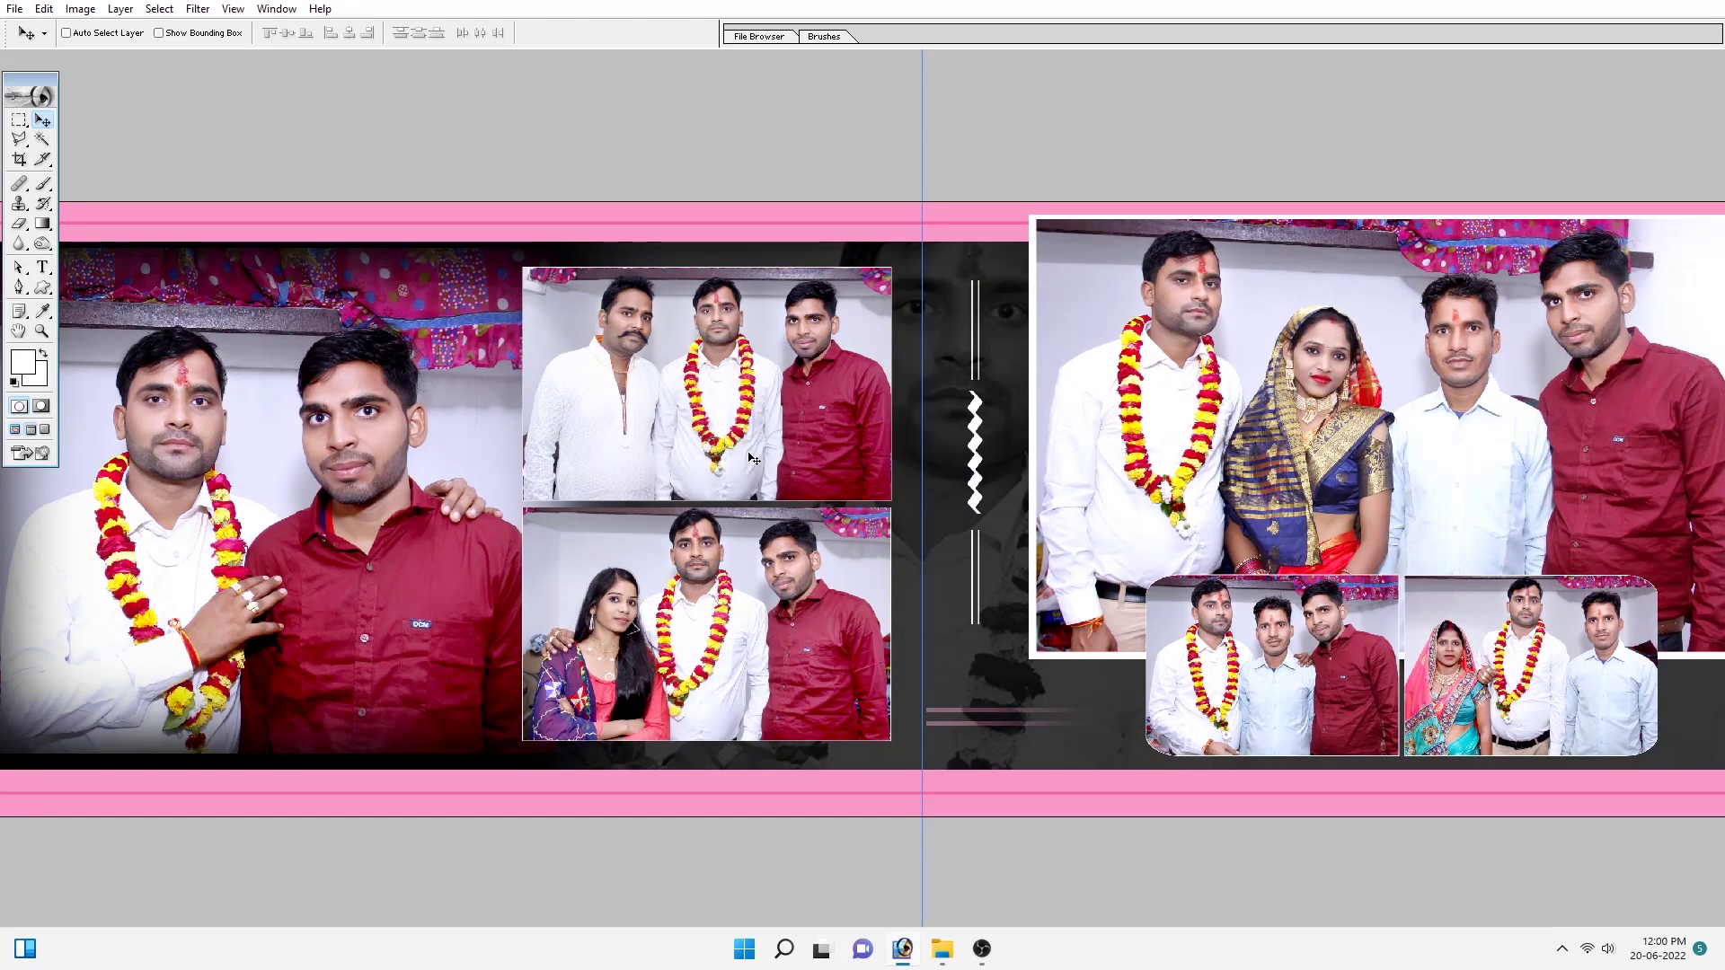
pyautogui.rightClick(686, 374)
pyautogui.click(702, 390)
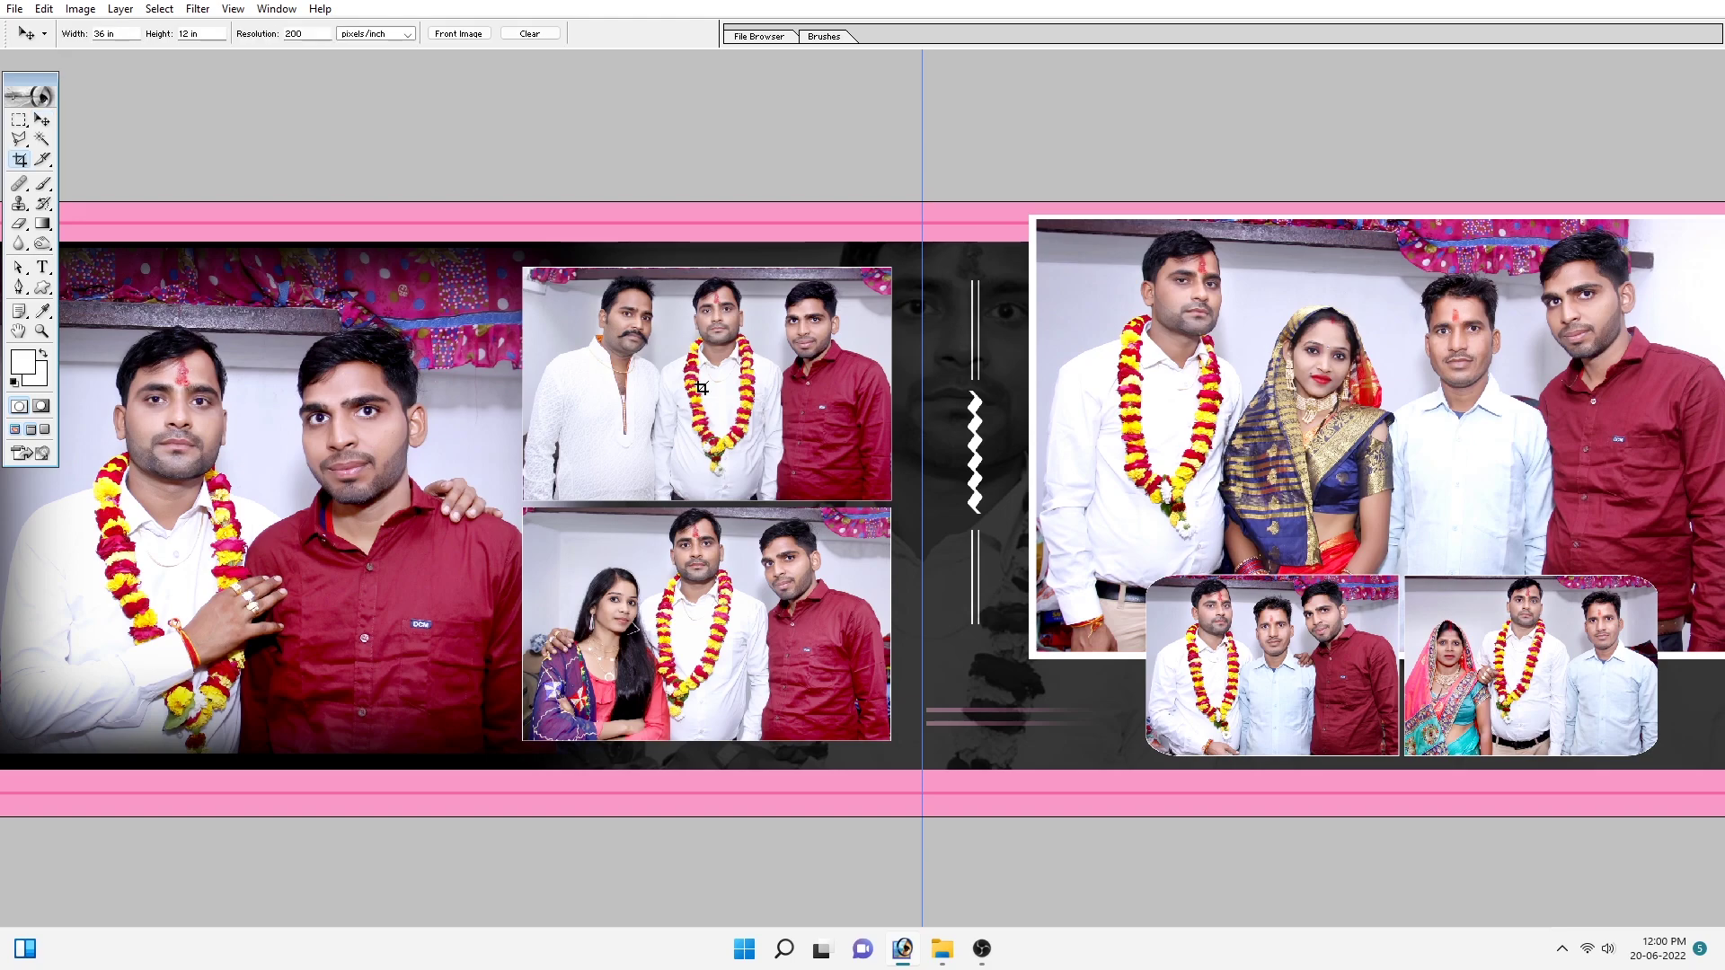
pyautogui.rightClick(164, 485)
pyautogui.click(180, 494)
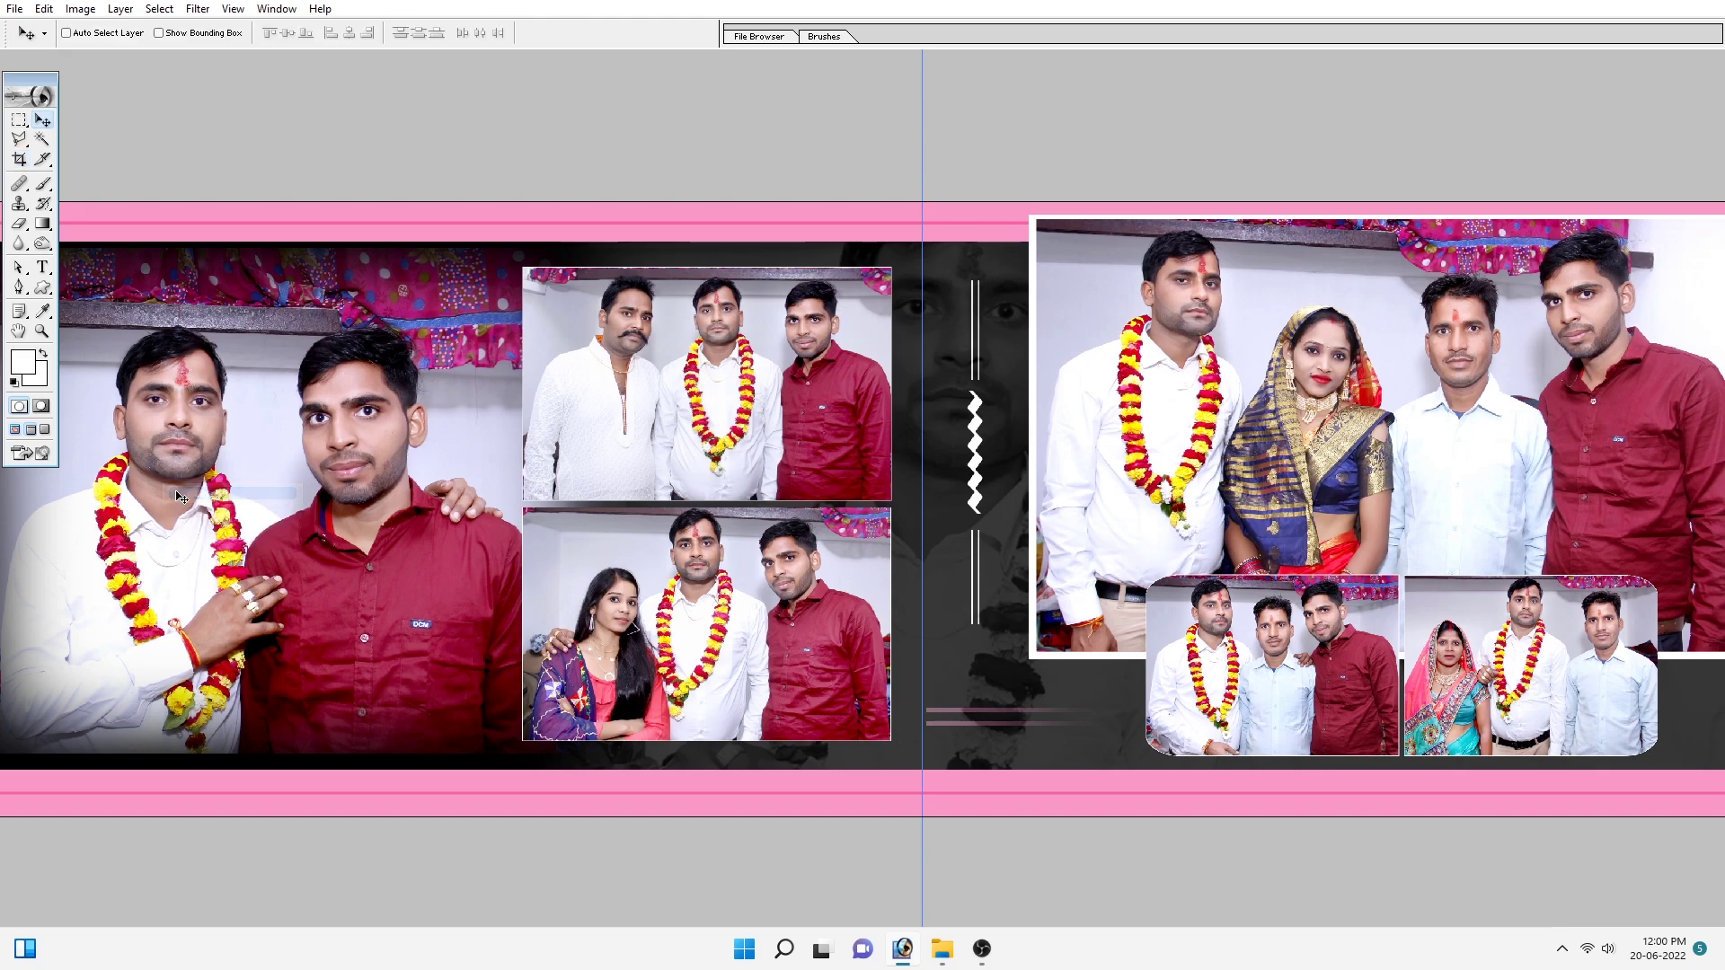
pyautogui.hotkey('ctrl', '0')
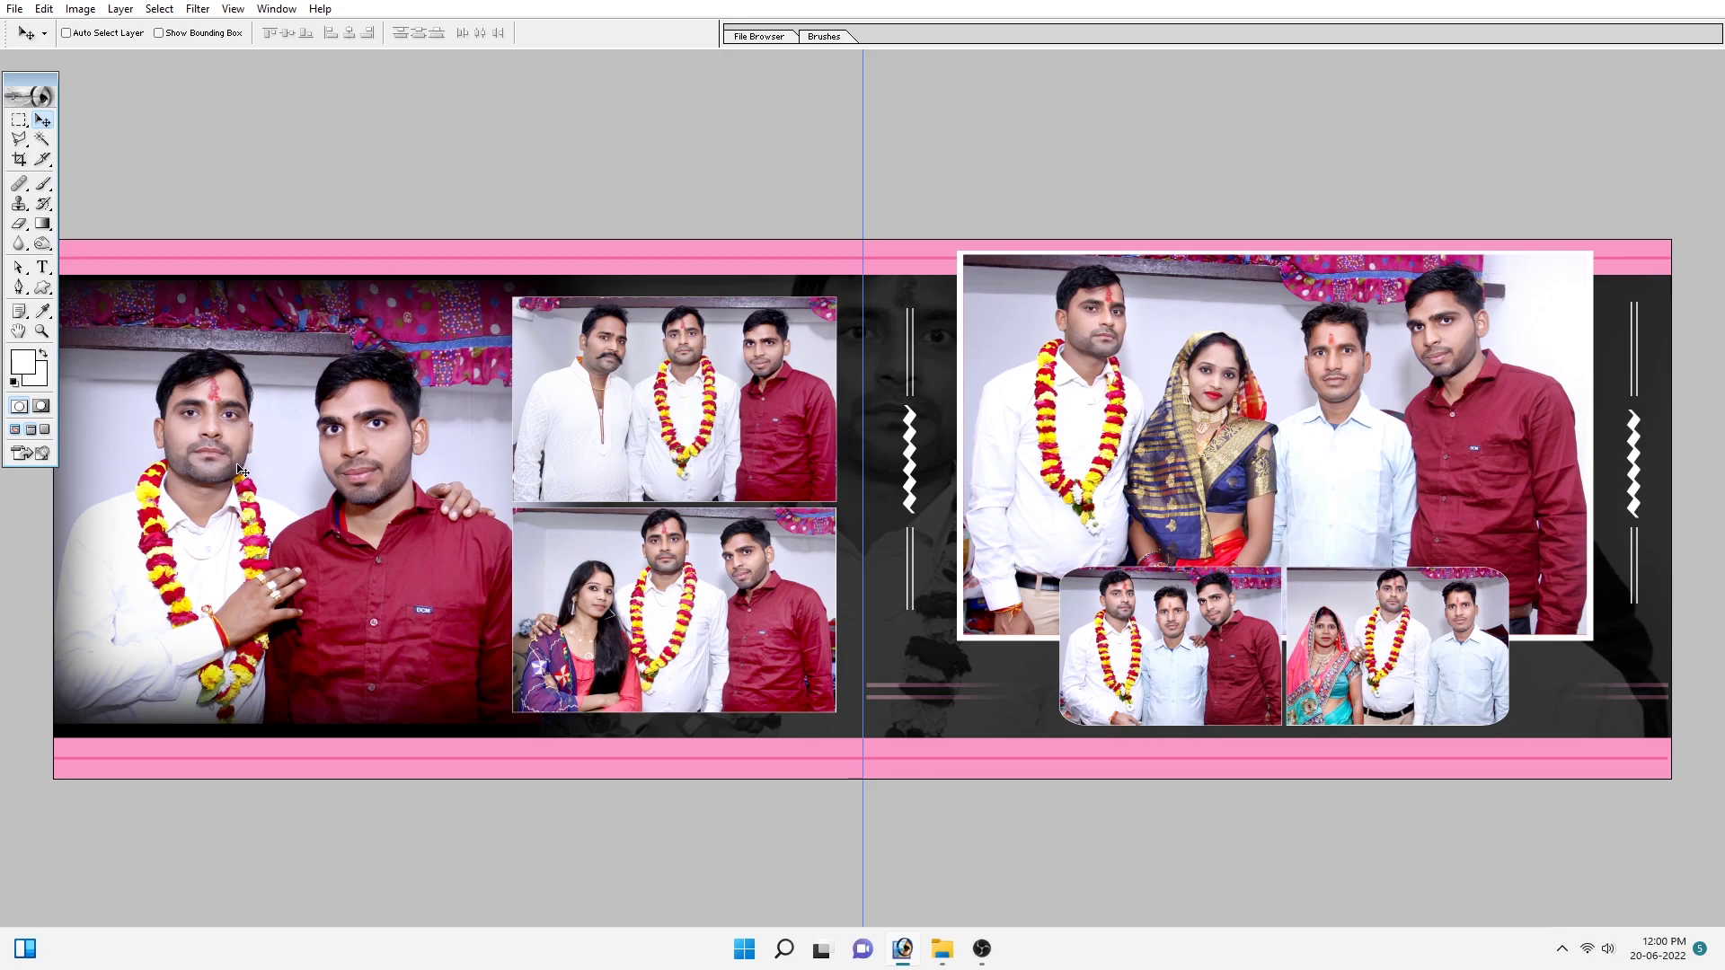
# Step: Shift highlights toward blue by +7 in a feathered area around the left photo's man
pyautogui.press('m')
pyautogui.moveTo(131, 365); pyautogui.dragTo(291, 704)
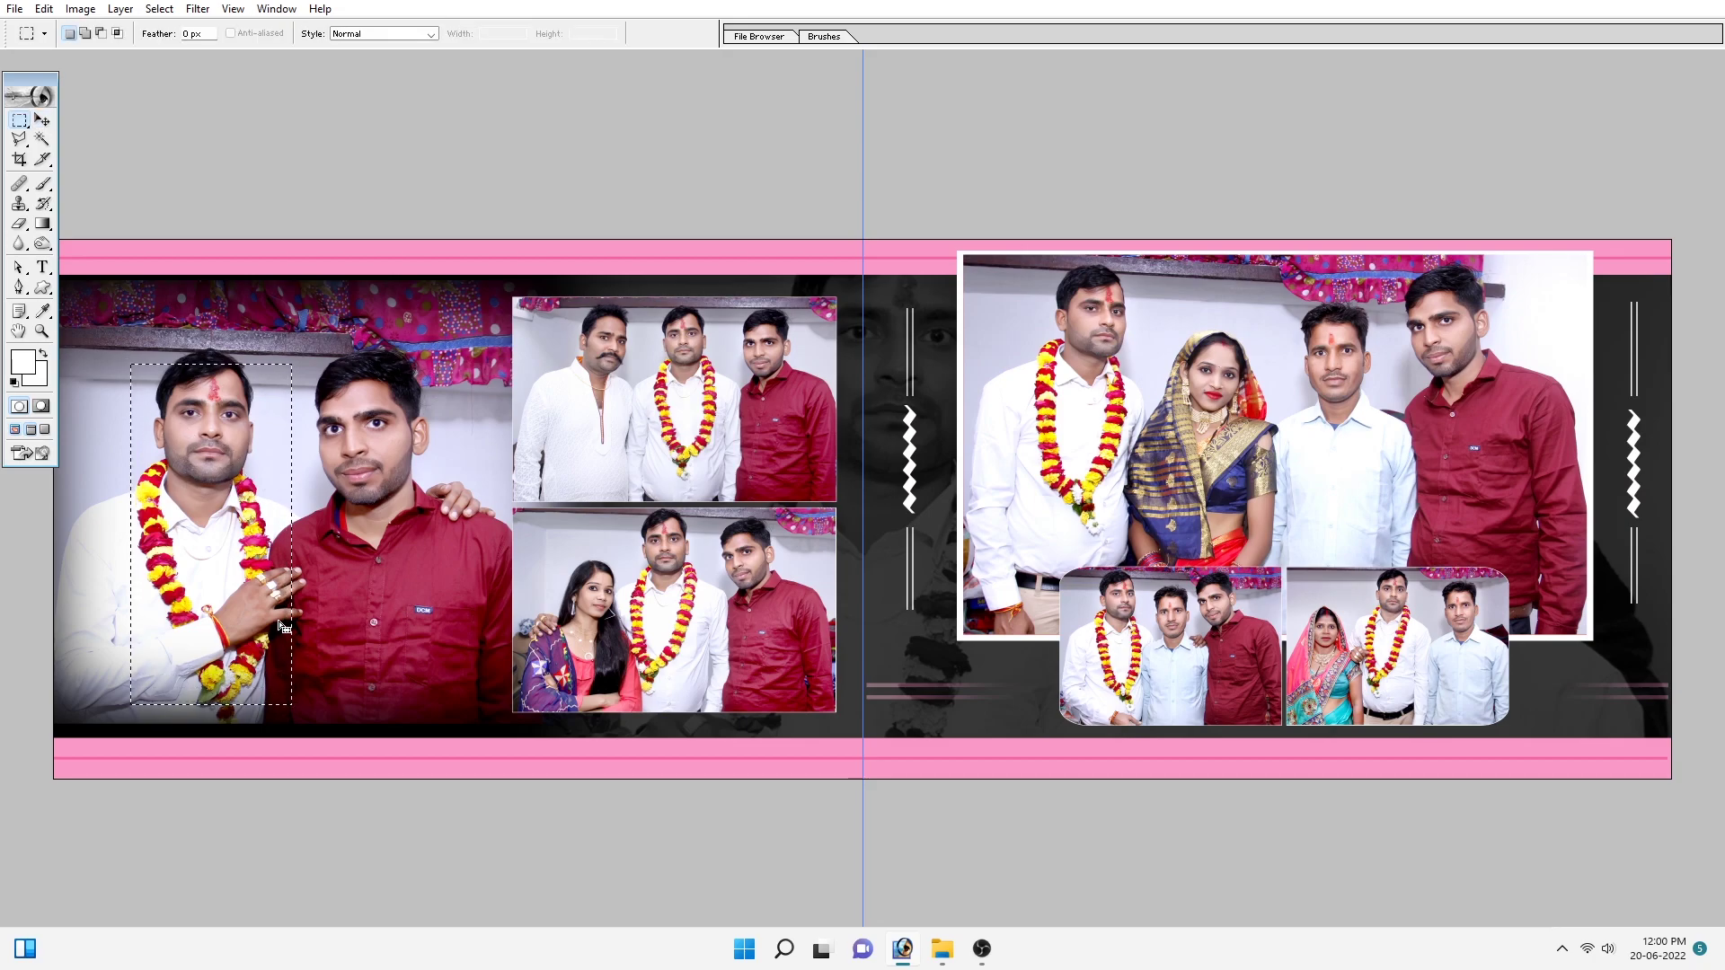
pyautogui.hotkey('ctrl', 'alt', 'd')
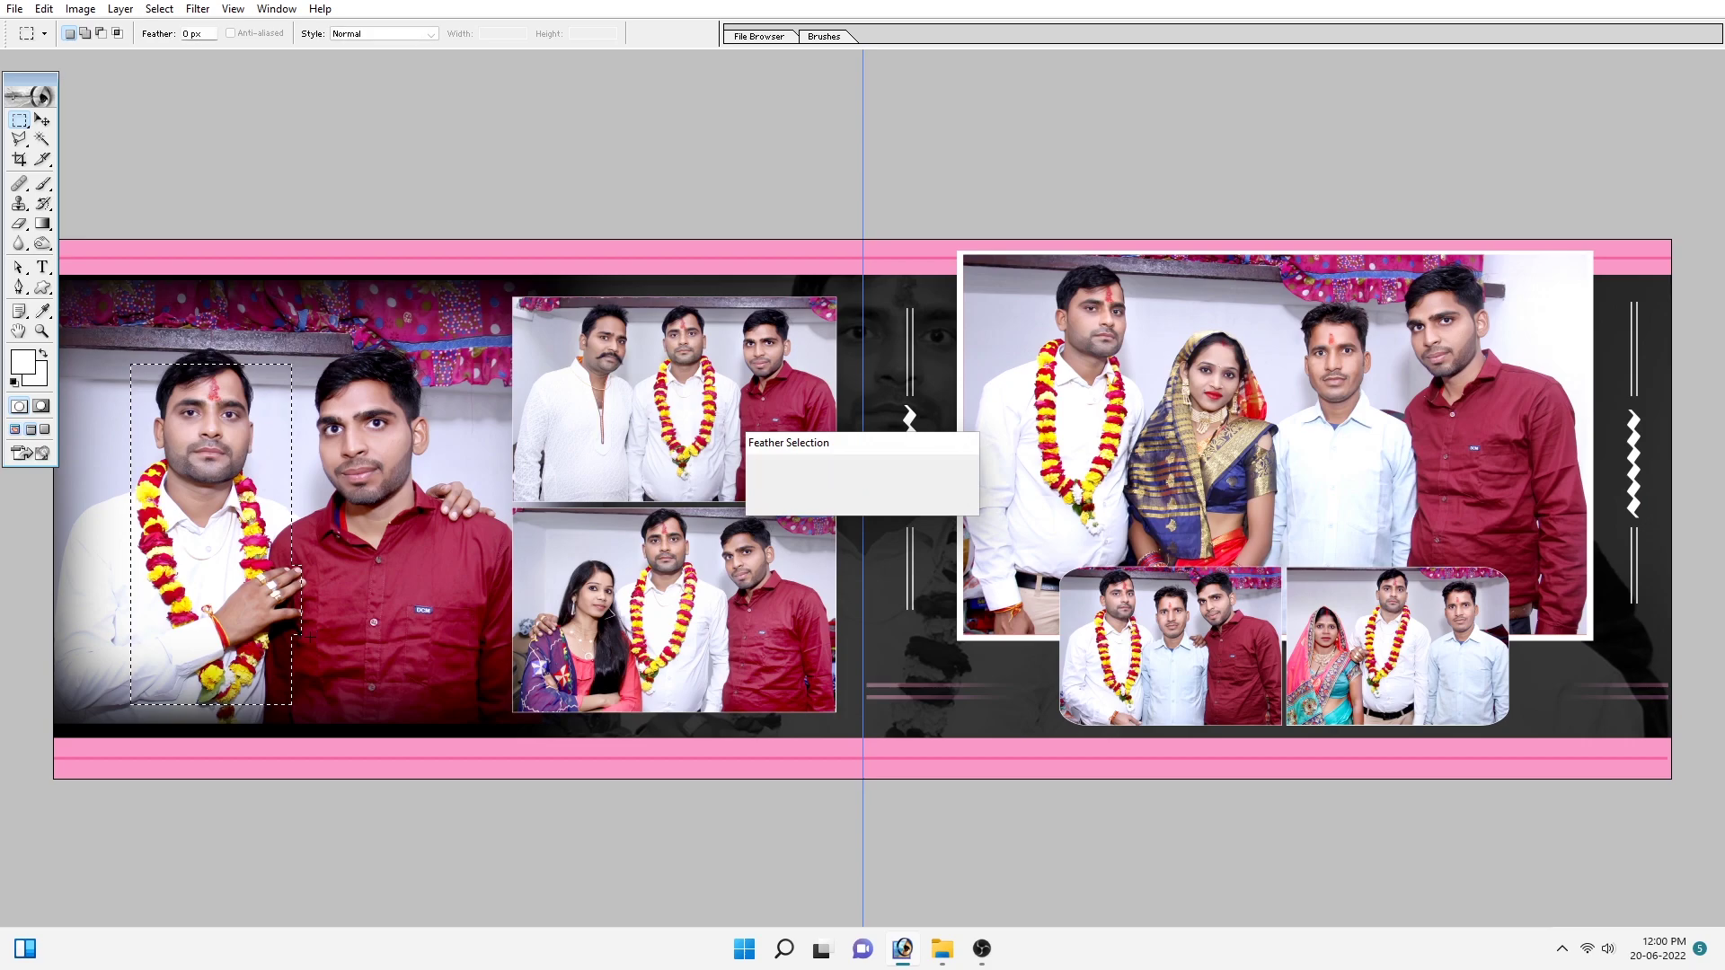
pyautogui.press('Return')
pyautogui.hotkey('ctrl', 'b')
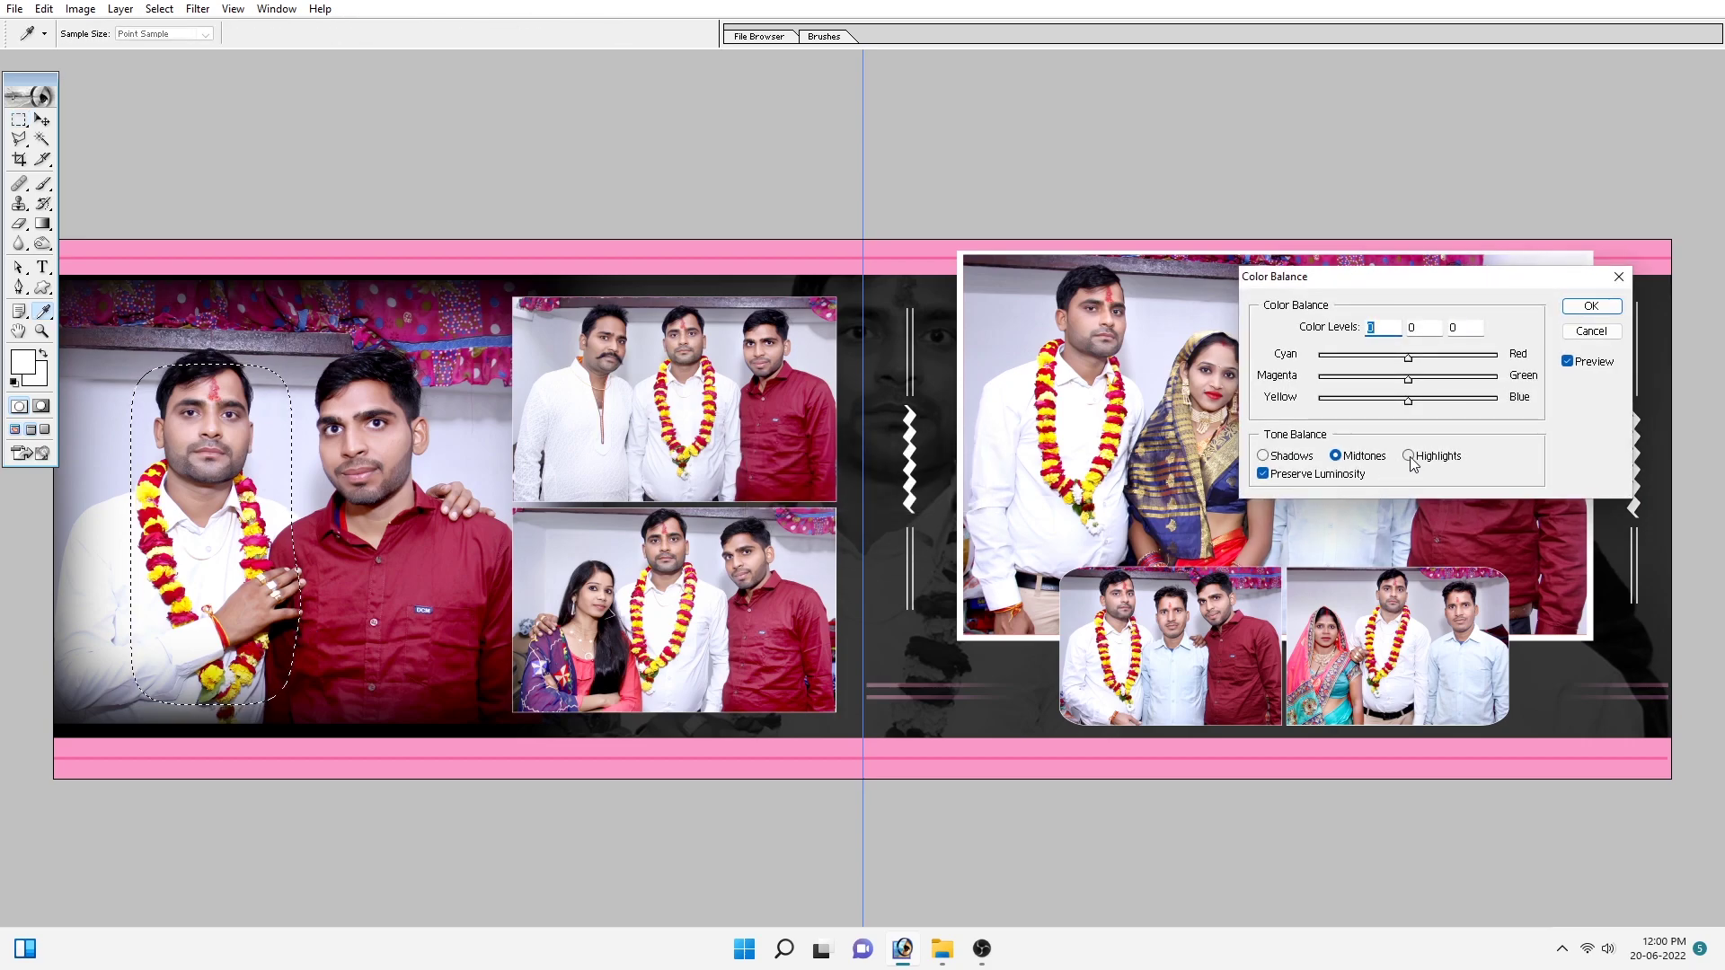
pyautogui.click(1409, 458)
pyautogui.moveTo(1411, 402); pyautogui.dragTo(1418, 402)
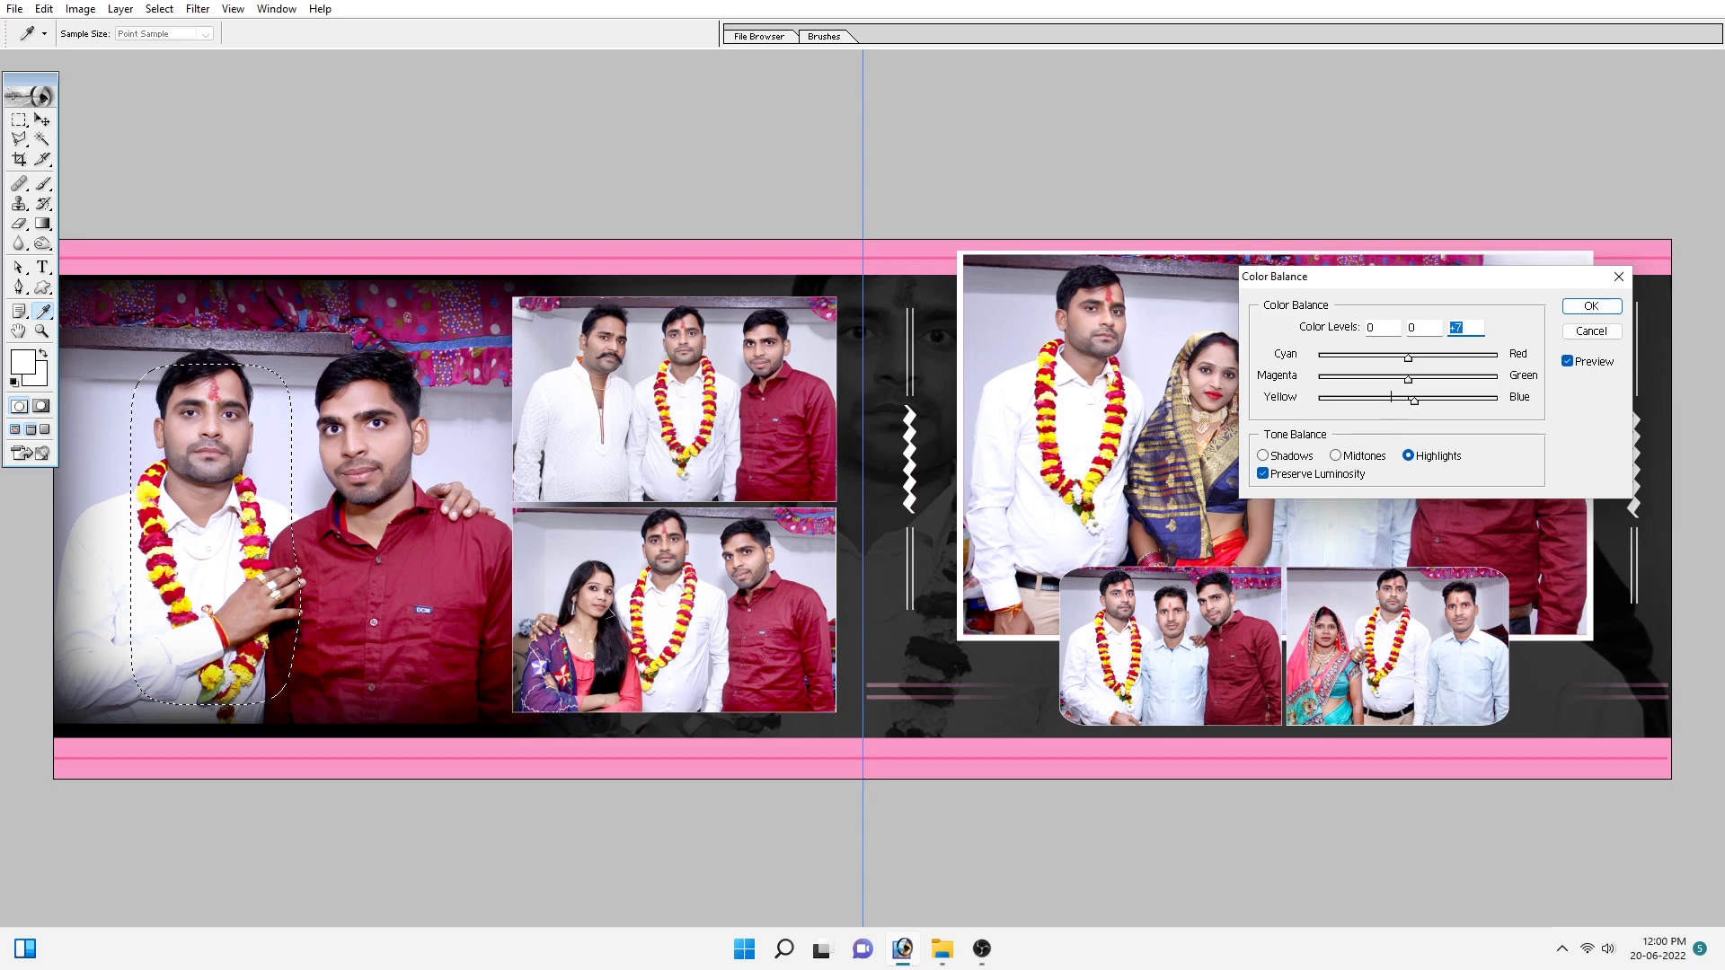
pyautogui.press('Return')
pyautogui.hotkey('ctrl', 'd')
pyautogui.press('v')
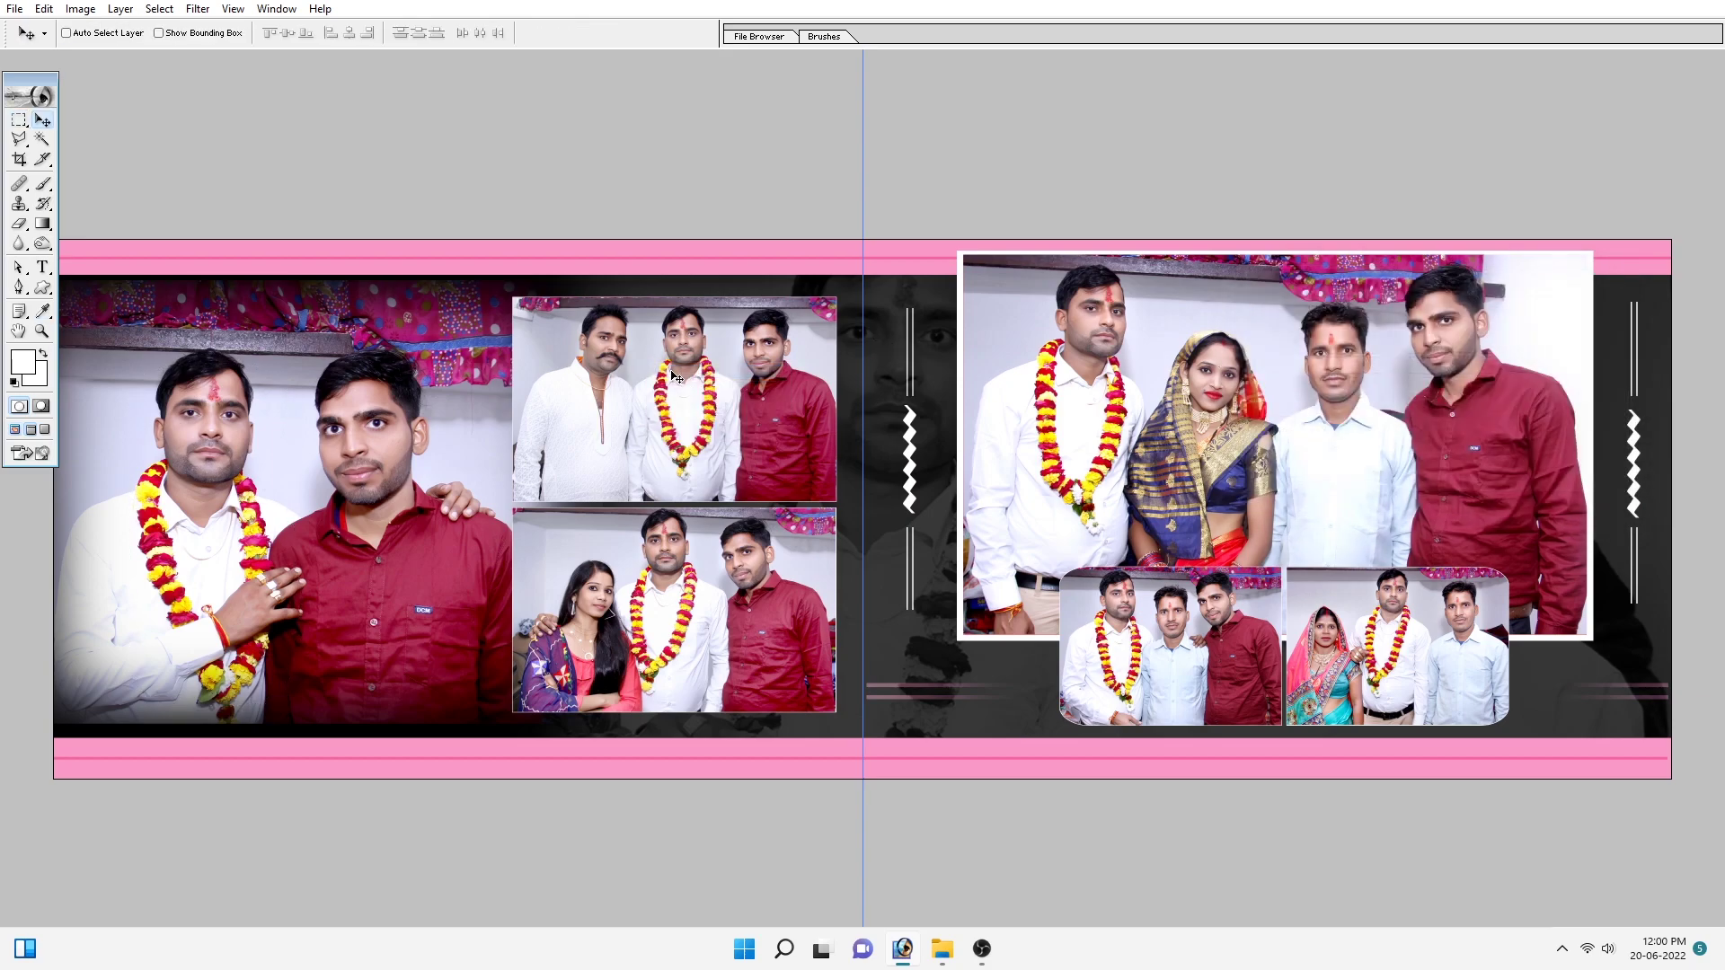
# Step: Shift highlights toward blue by +7 around the two left men in the top-middle photo
pyautogui.press('m')
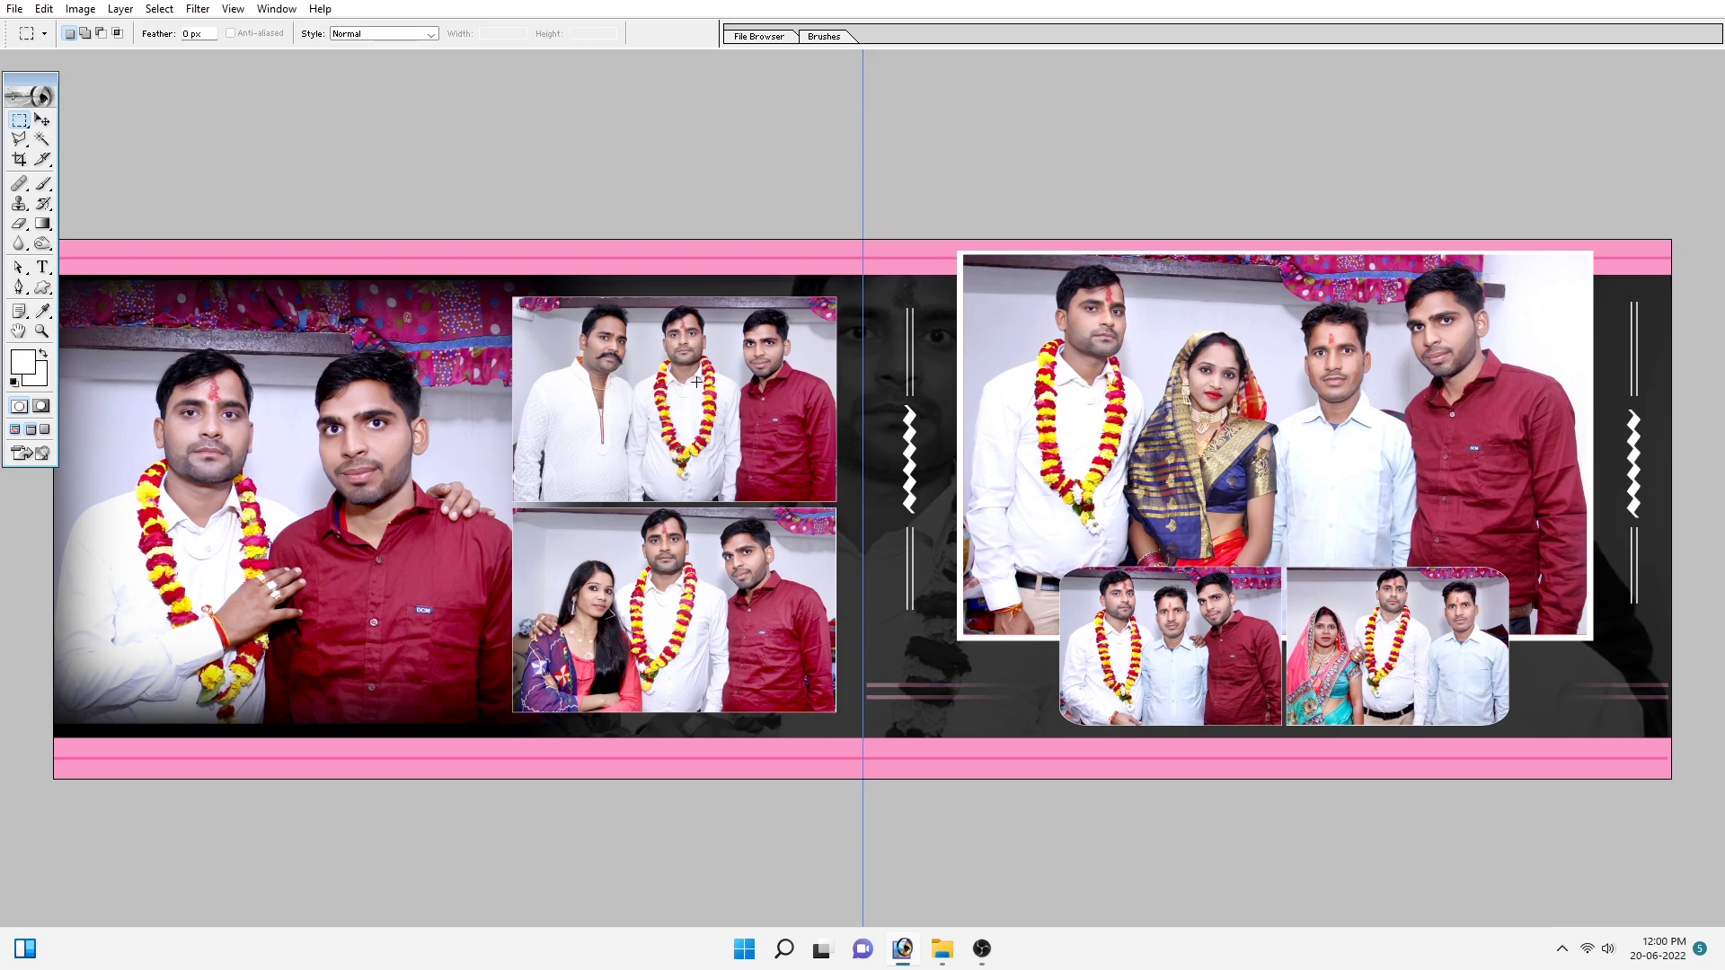
pyautogui.moveTo(525, 308); pyautogui.dragTo(737, 497)
pyautogui.hotkey('ctrl', 'alt', 'd')
pyautogui.press('Return')
pyautogui.press('i')
pyautogui.hotkey('ctrl', 'b')
pyautogui.click(1407, 456)
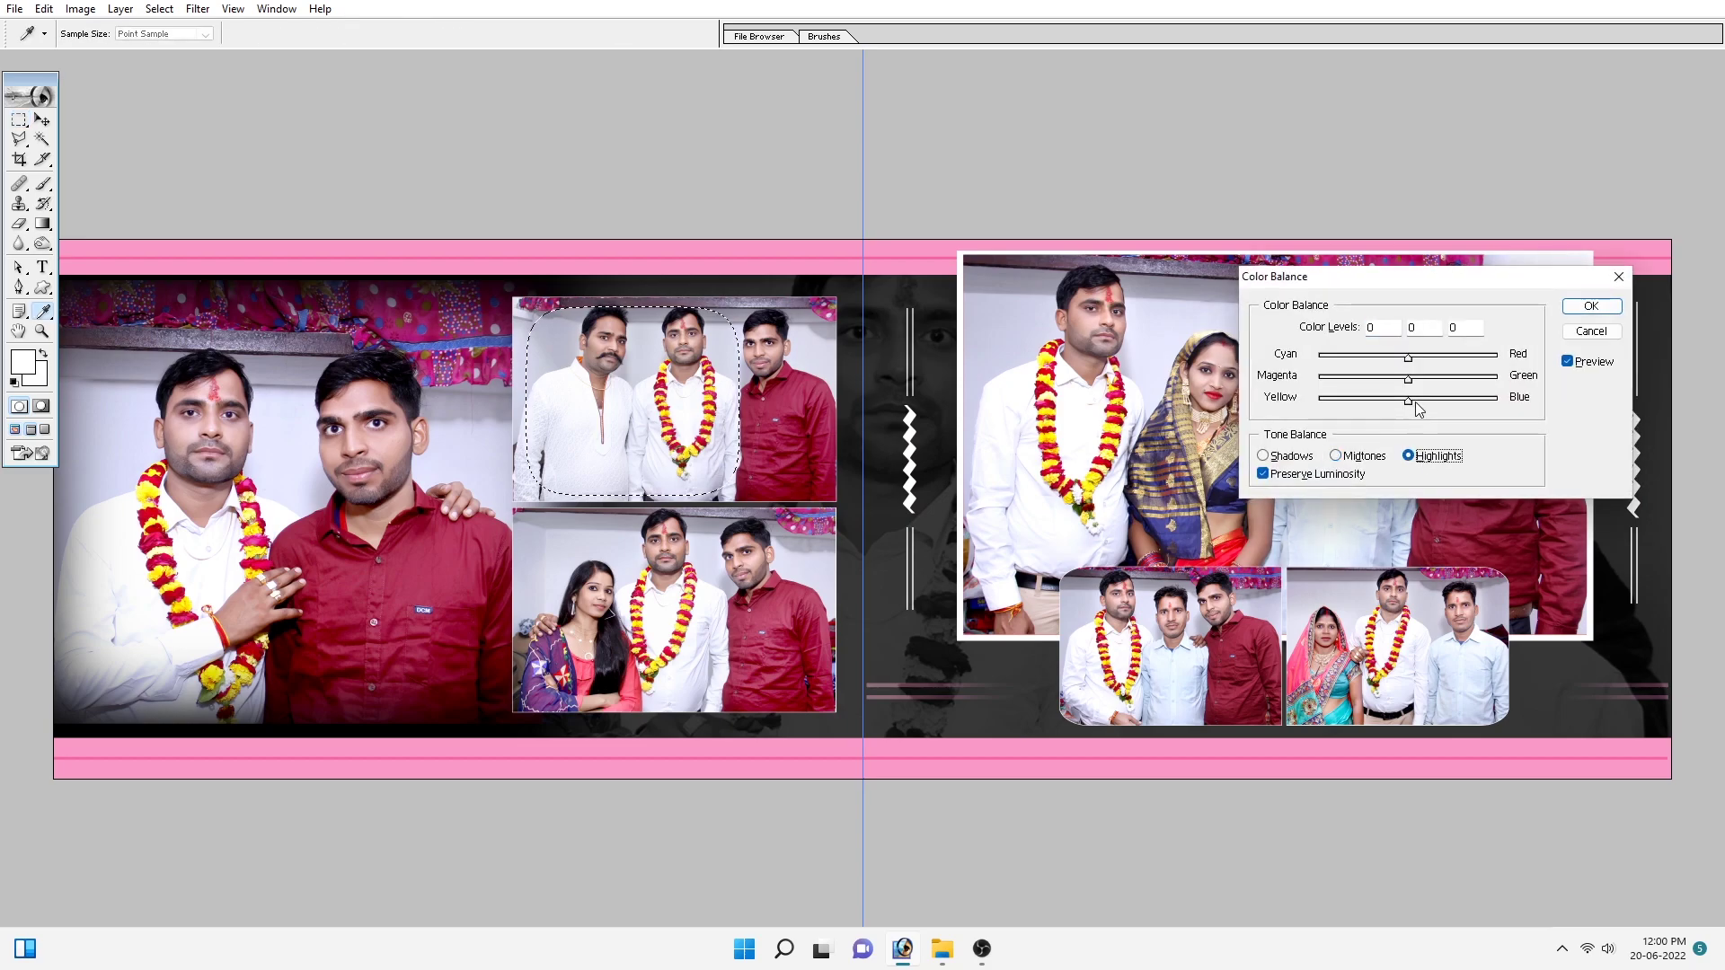
pyautogui.moveTo(1408, 401); pyautogui.dragTo(1415, 401)
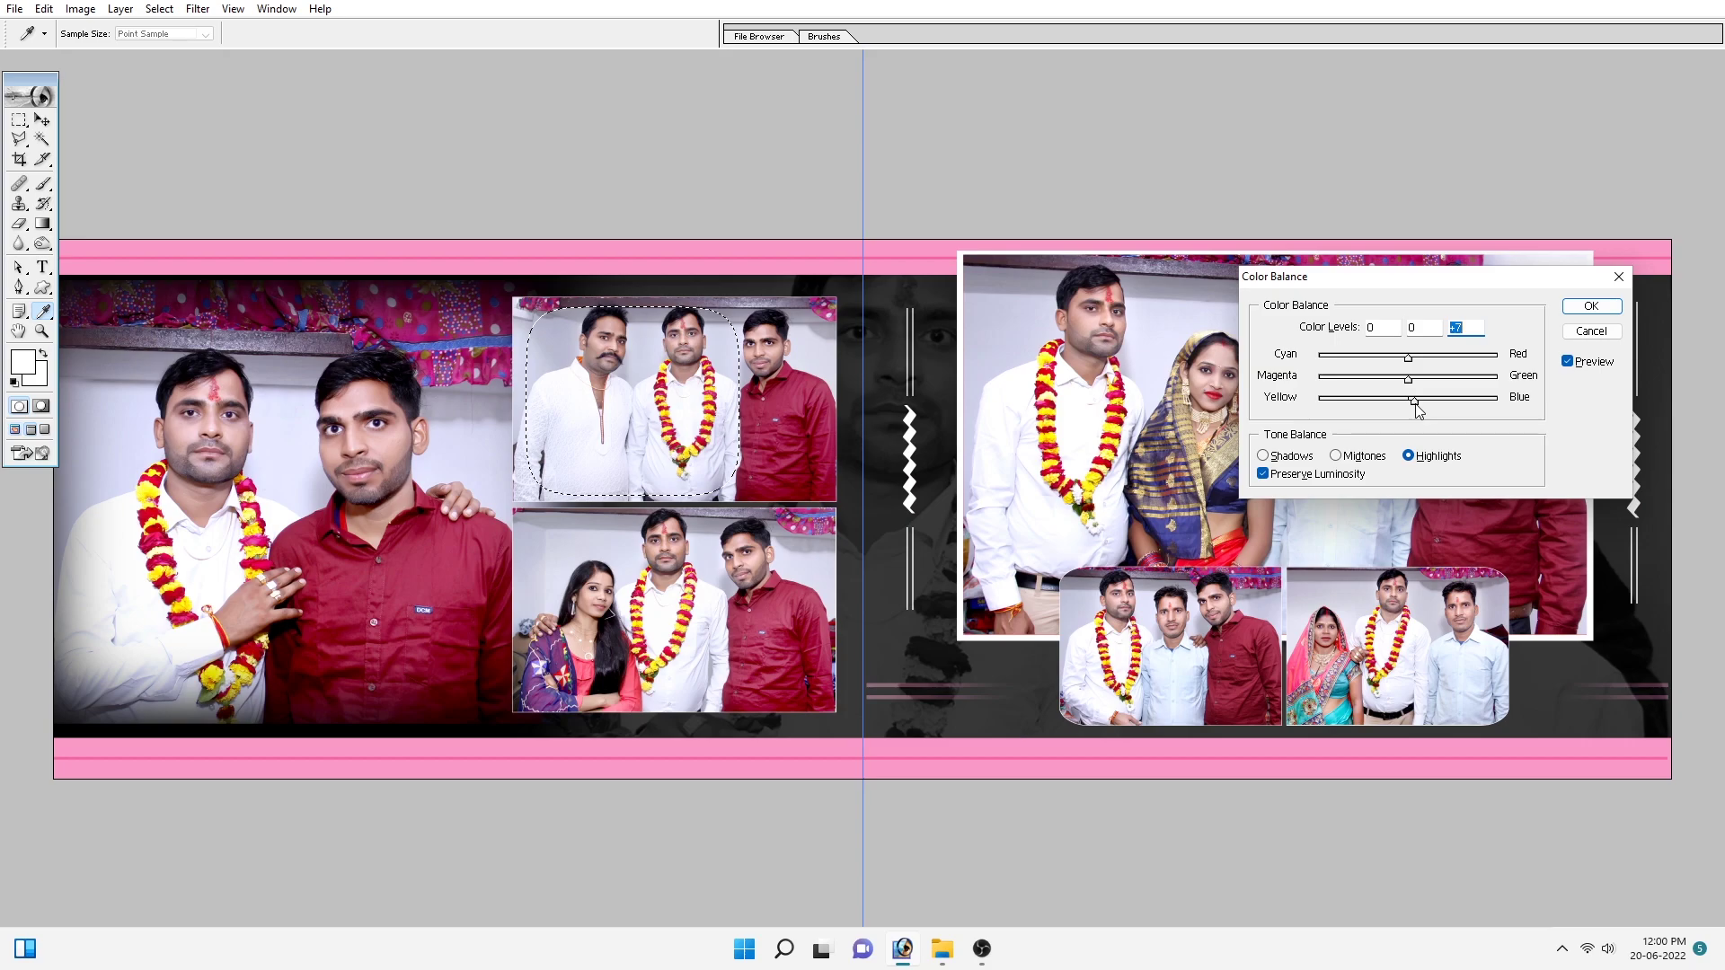
pyautogui.press('Return')
pyautogui.hotkey('ctrl', 'd')
pyautogui.press('v')
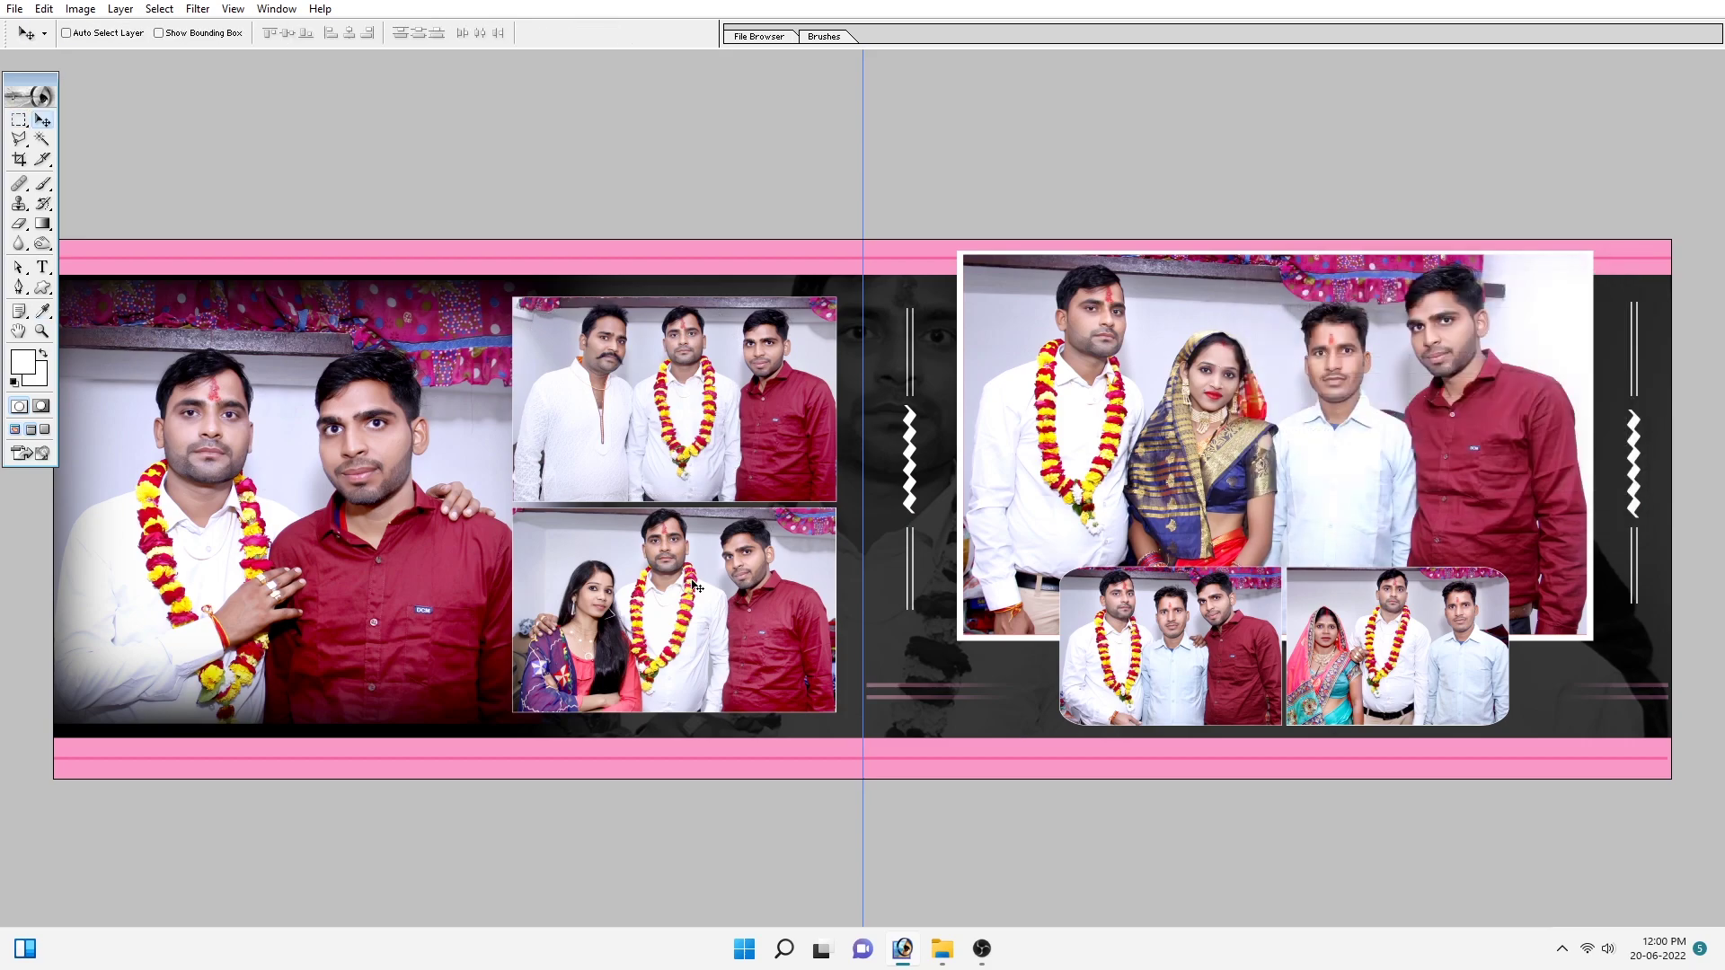
# Step: Shift the highlights of another picked photo layer slightly toward blue
pyautogui.rightClick(692, 582)
pyautogui.click(719, 590)
pyautogui.rightClick(672, 561)
pyautogui.click(688, 576)
pyautogui.hotkey('ctrl', 'b')
pyautogui.click(1408, 456)
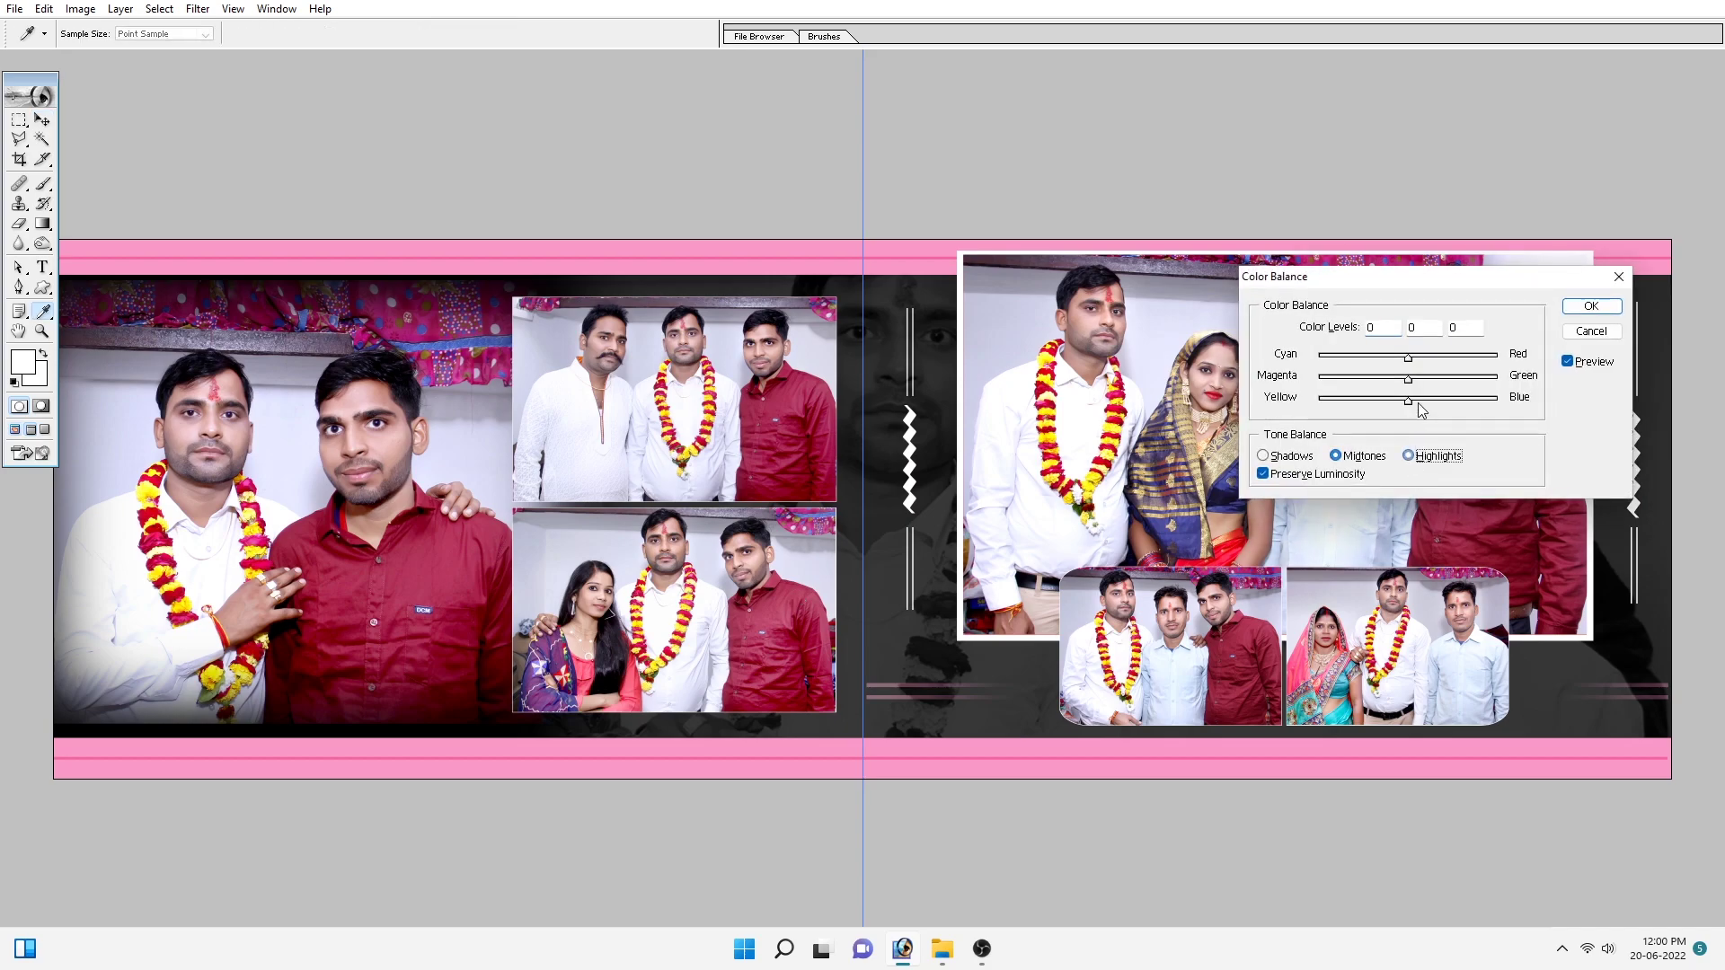
pyautogui.moveTo(1408, 399); pyautogui.dragTo(1415, 405)
pyautogui.press('Return')
pyautogui.press('v')
# Step: Apply Color Balance to a feathered area around the left man and woman in the main right photo
pyautogui.rightClick(1269, 404)
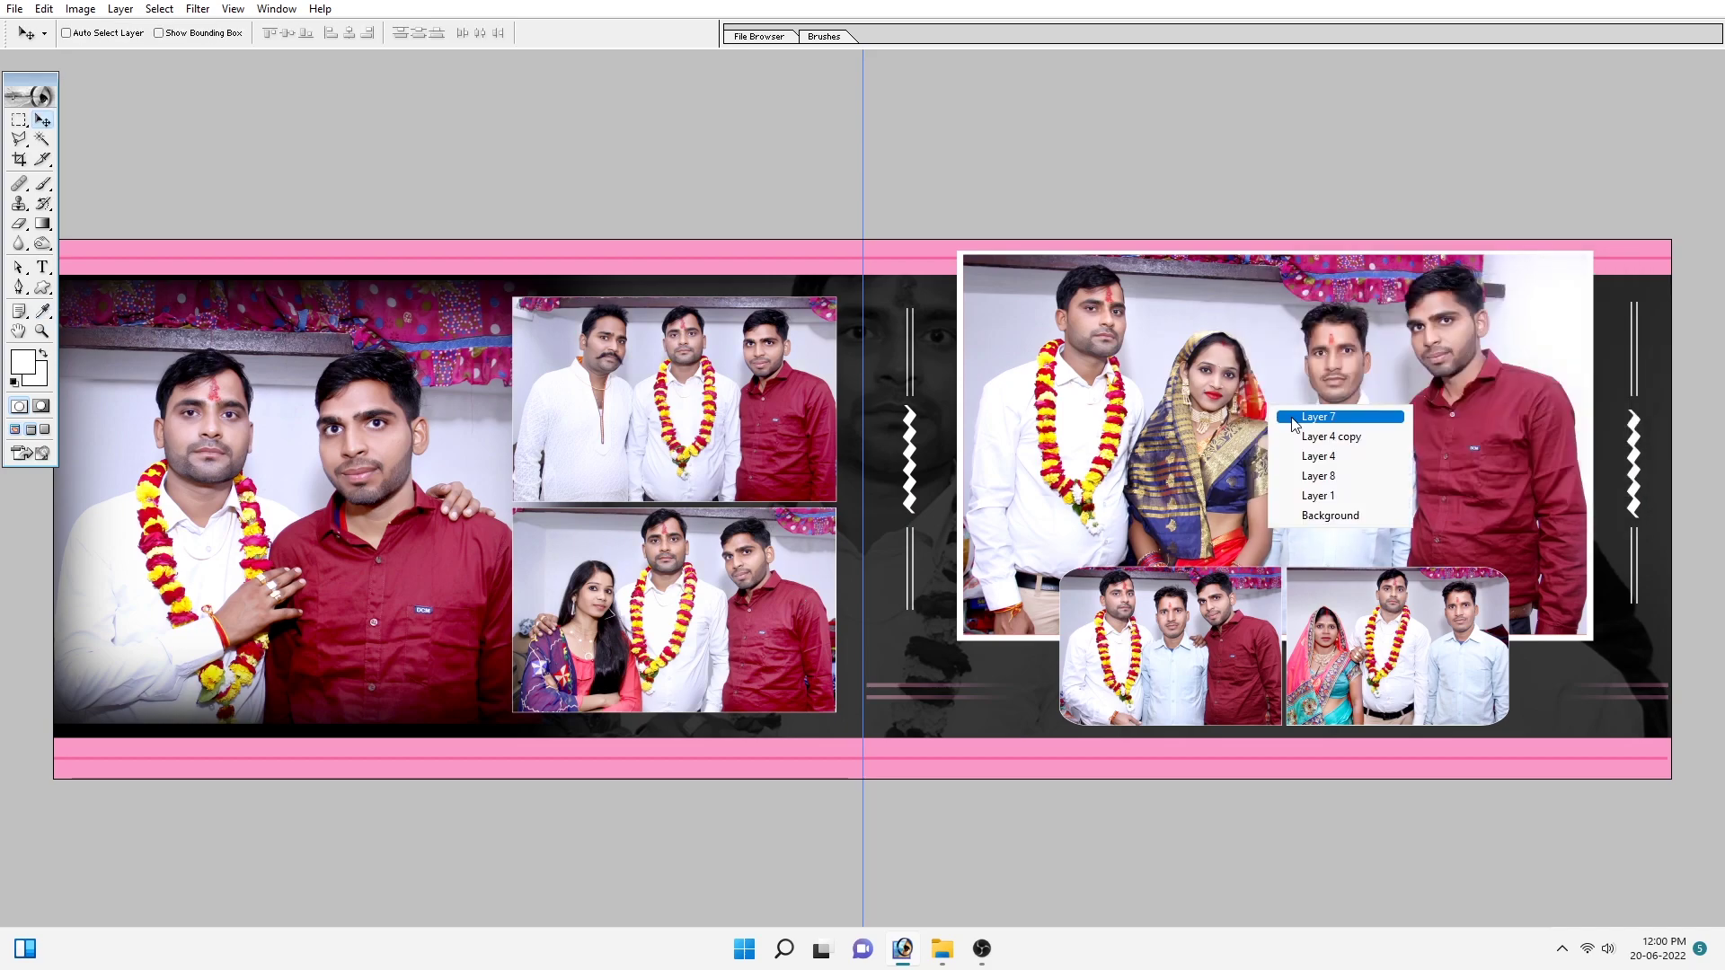
pyautogui.click(1263, 357)
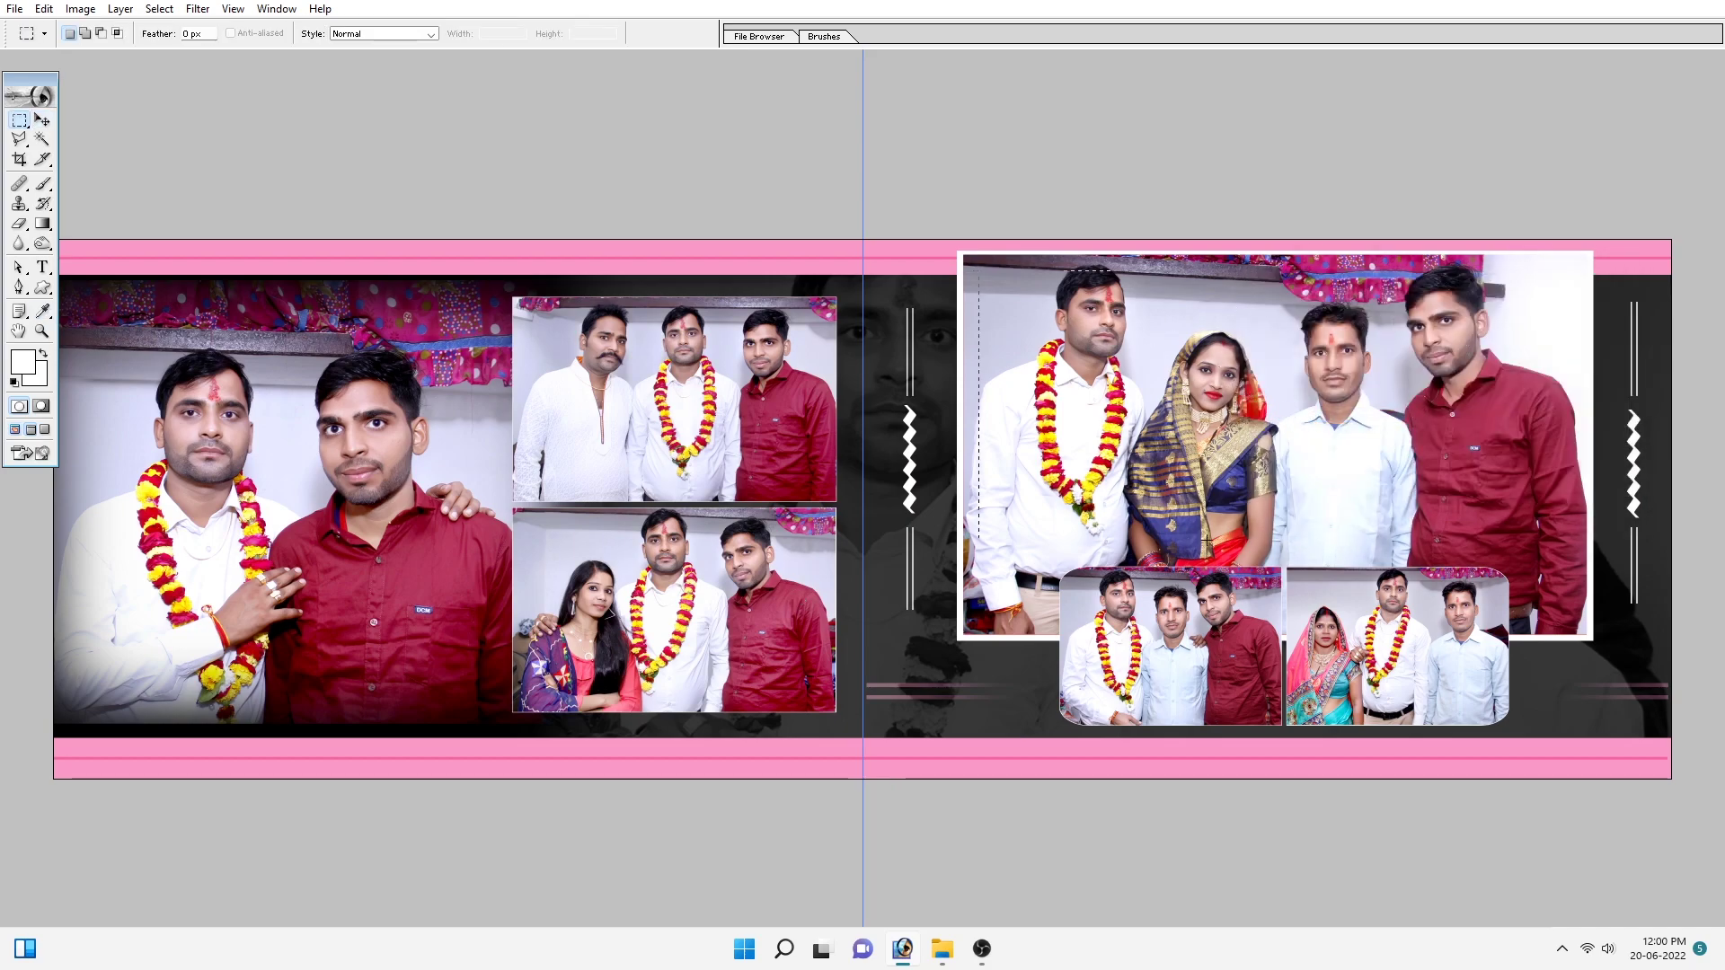
pyautogui.moveTo(1207, 541); pyautogui.dragTo(1275, 596)
pyautogui.hotkey('ctrl', 'alt', 'd')
pyautogui.press('Return')
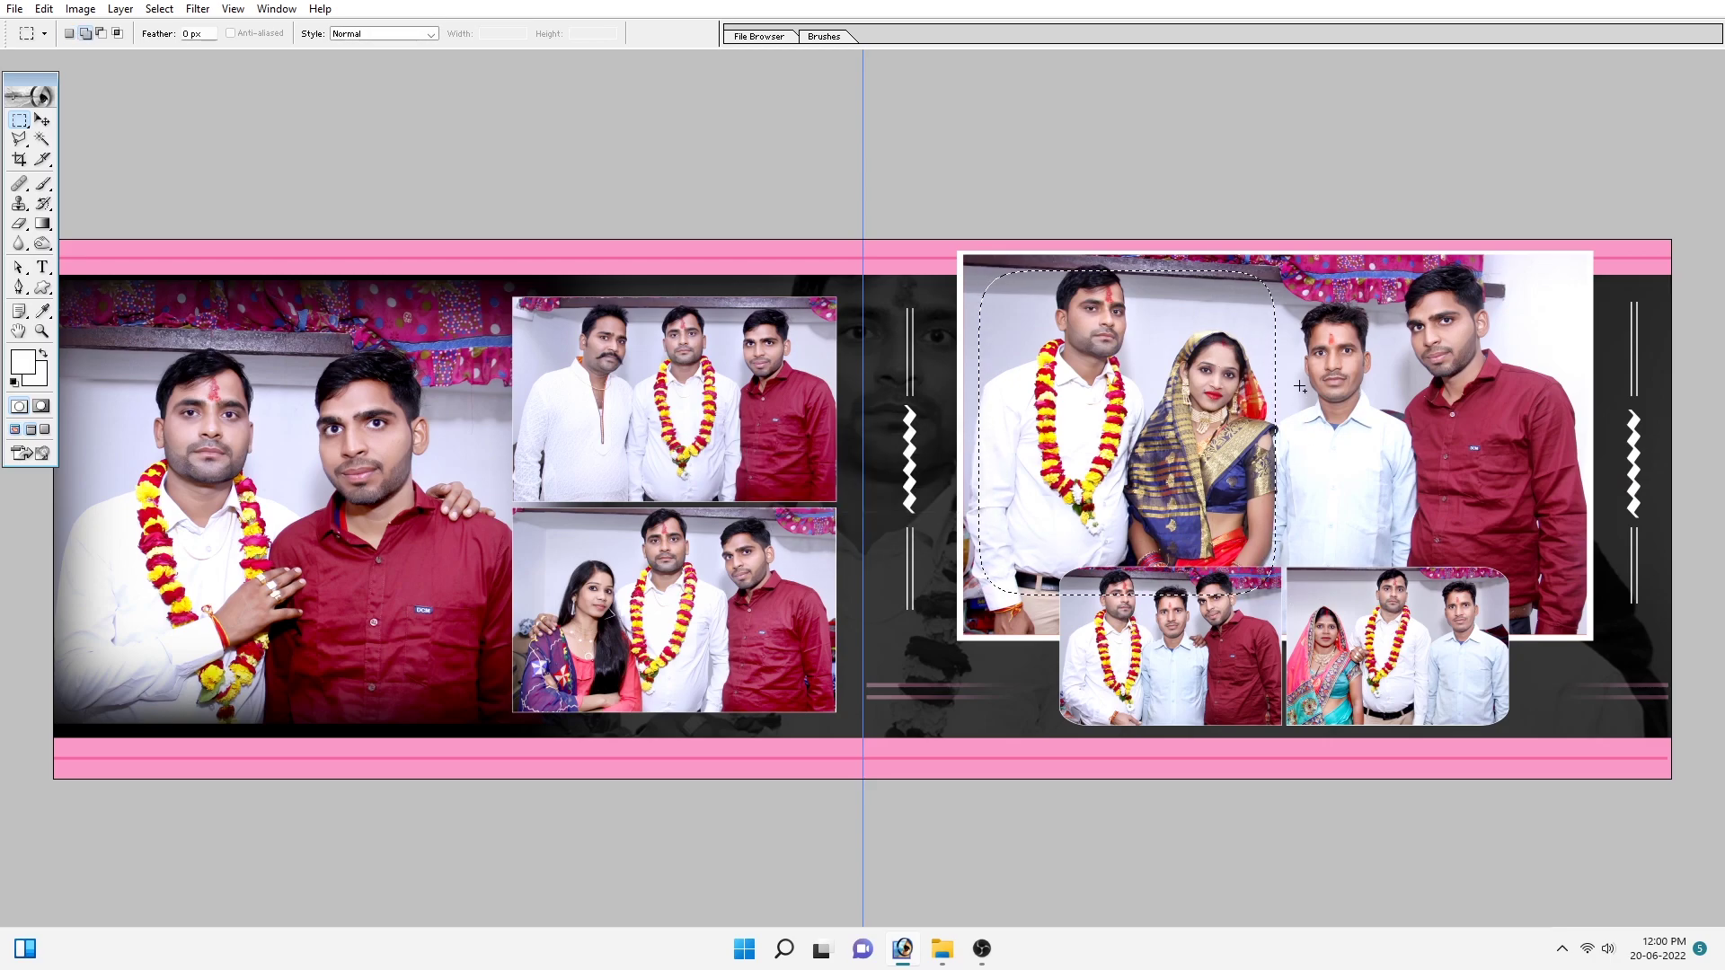
pyautogui.hotkey('ctrl', 'b')
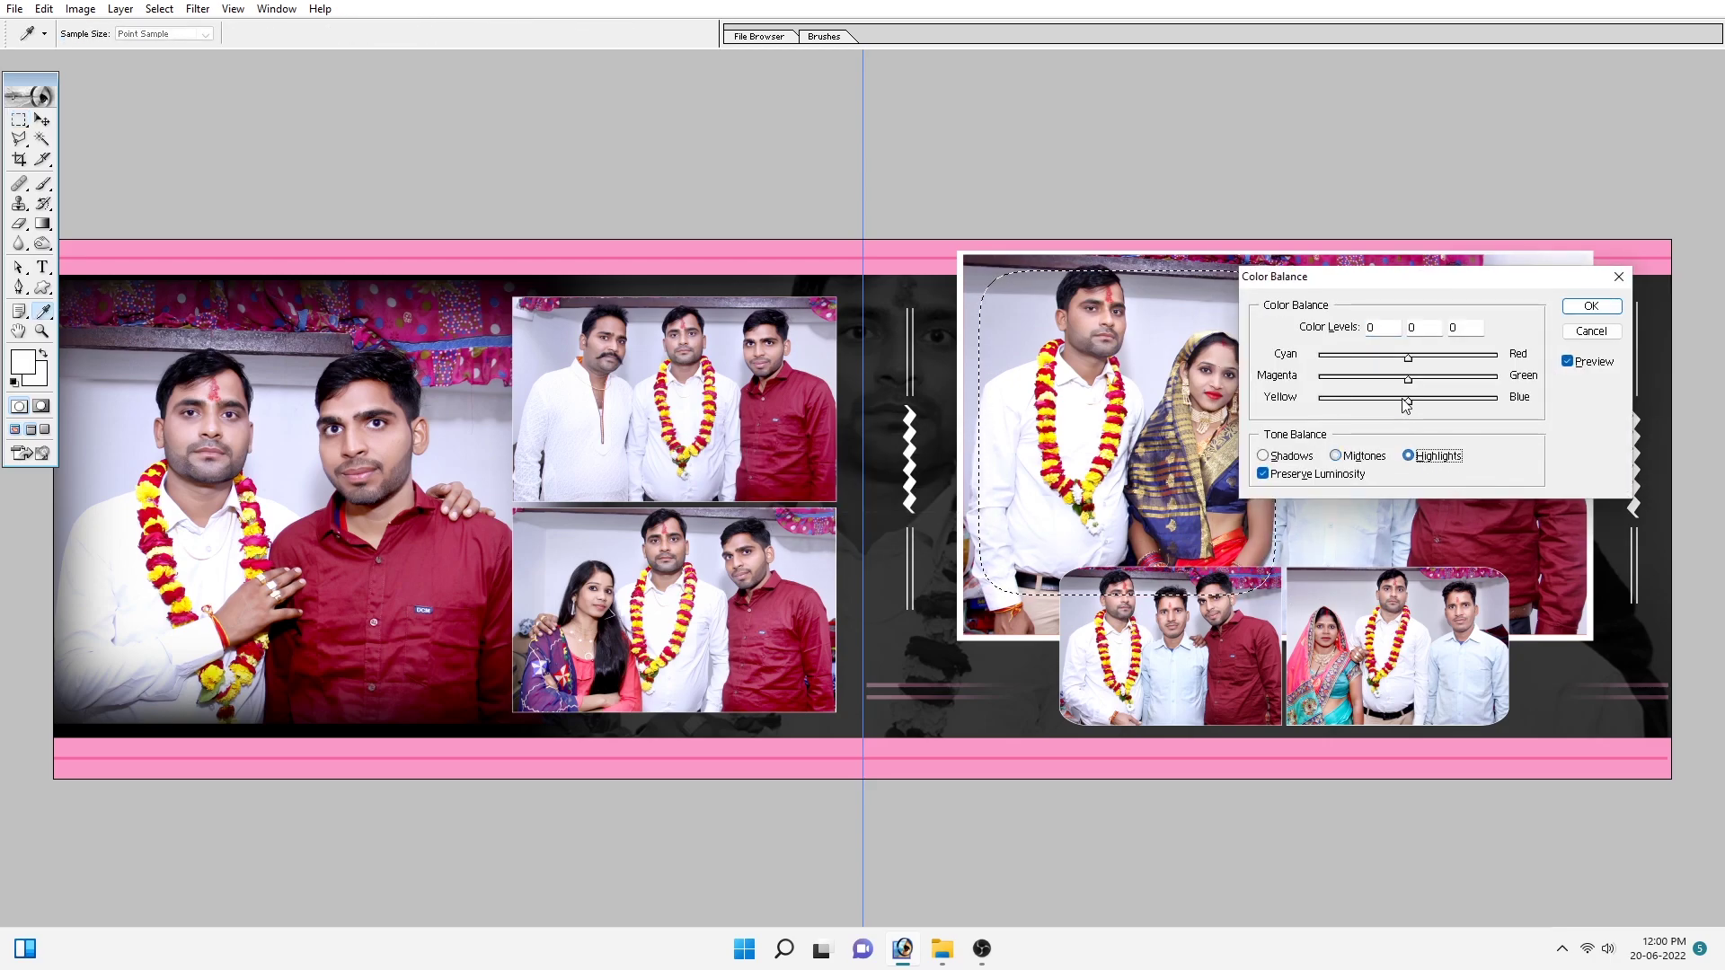
pyautogui.press('Return')
pyautogui.hotkey('ctrl', 'd')
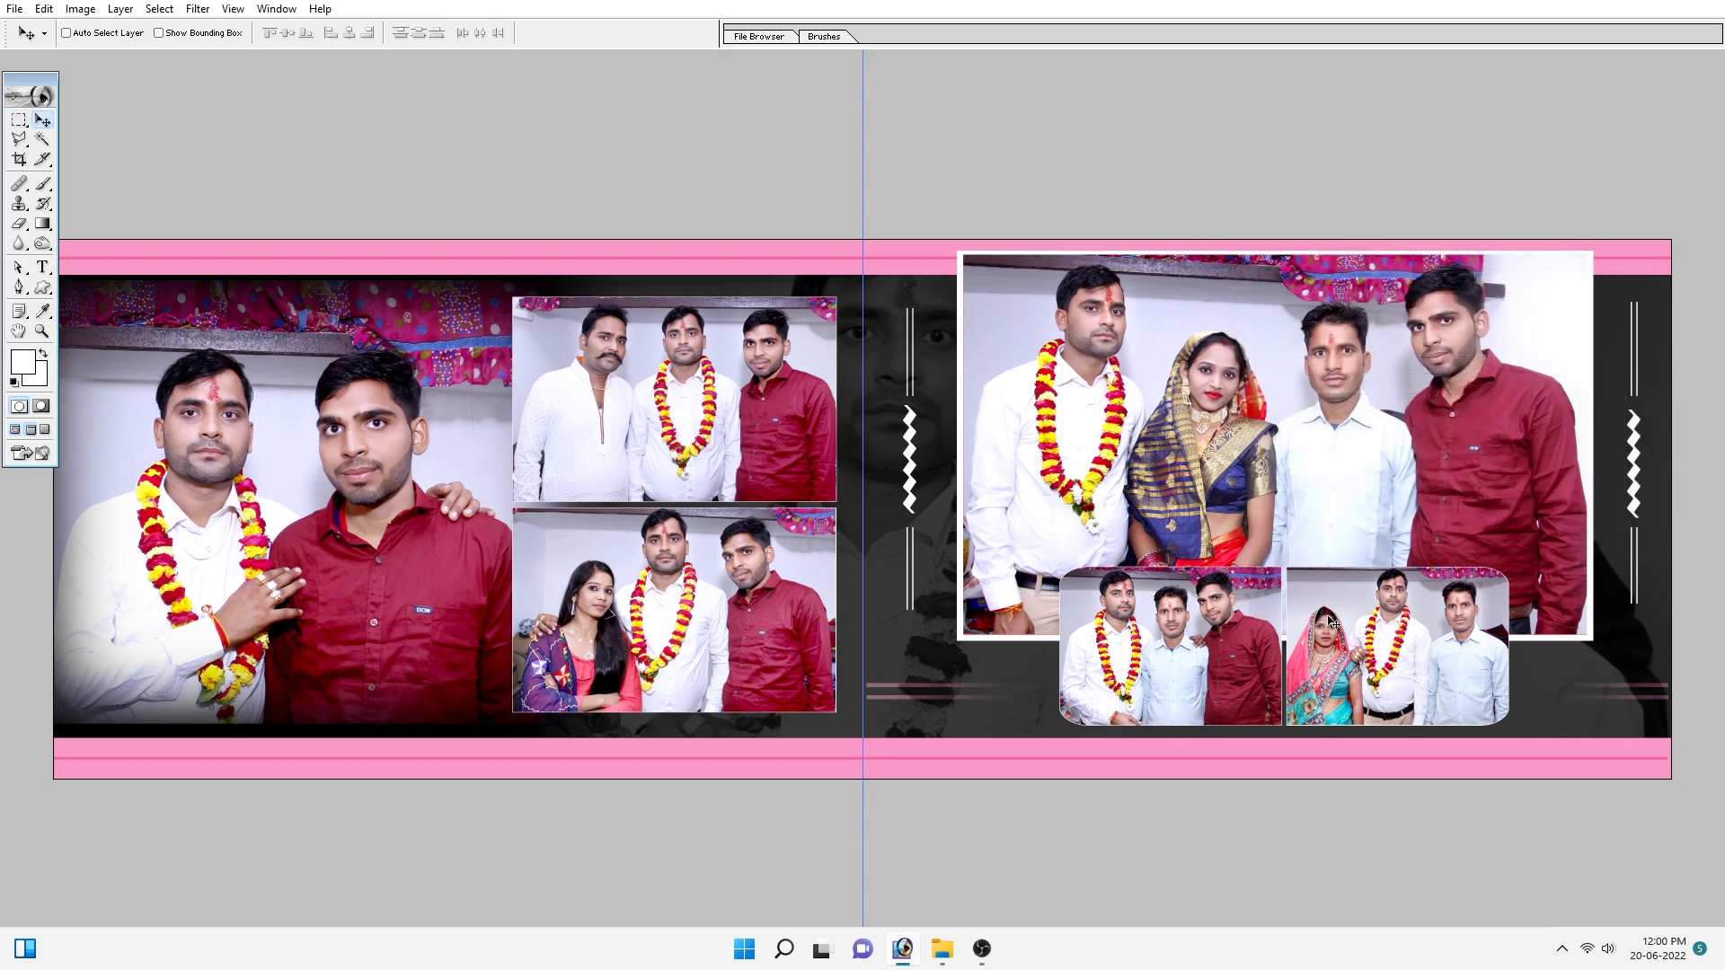
# Step: Shift Layer 3's highlights, the bottom-right small photo, toward blue by +4
pyautogui.rightClick(1406, 626)
pyautogui.rightClick(1391, 609)
pyautogui.click(1410, 626)
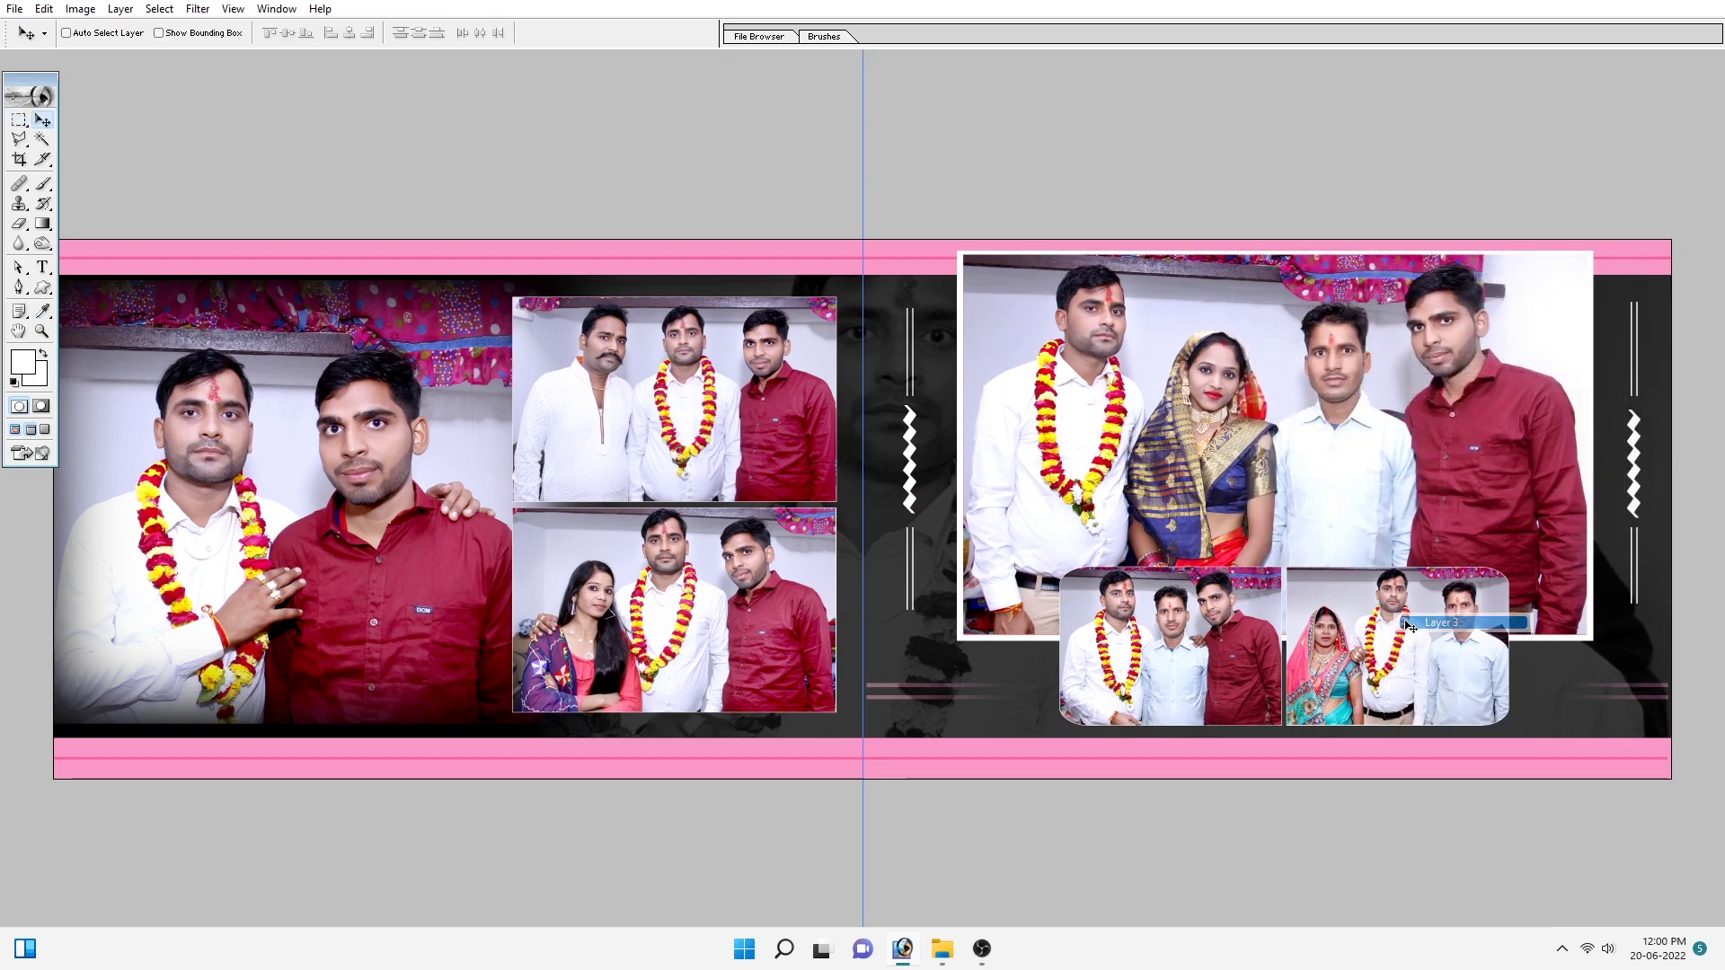
pyautogui.hotkey('ctrl', 'b')
pyautogui.click(1407, 456)
pyautogui.moveTo(1408, 399); pyautogui.dragTo(1417, 409)
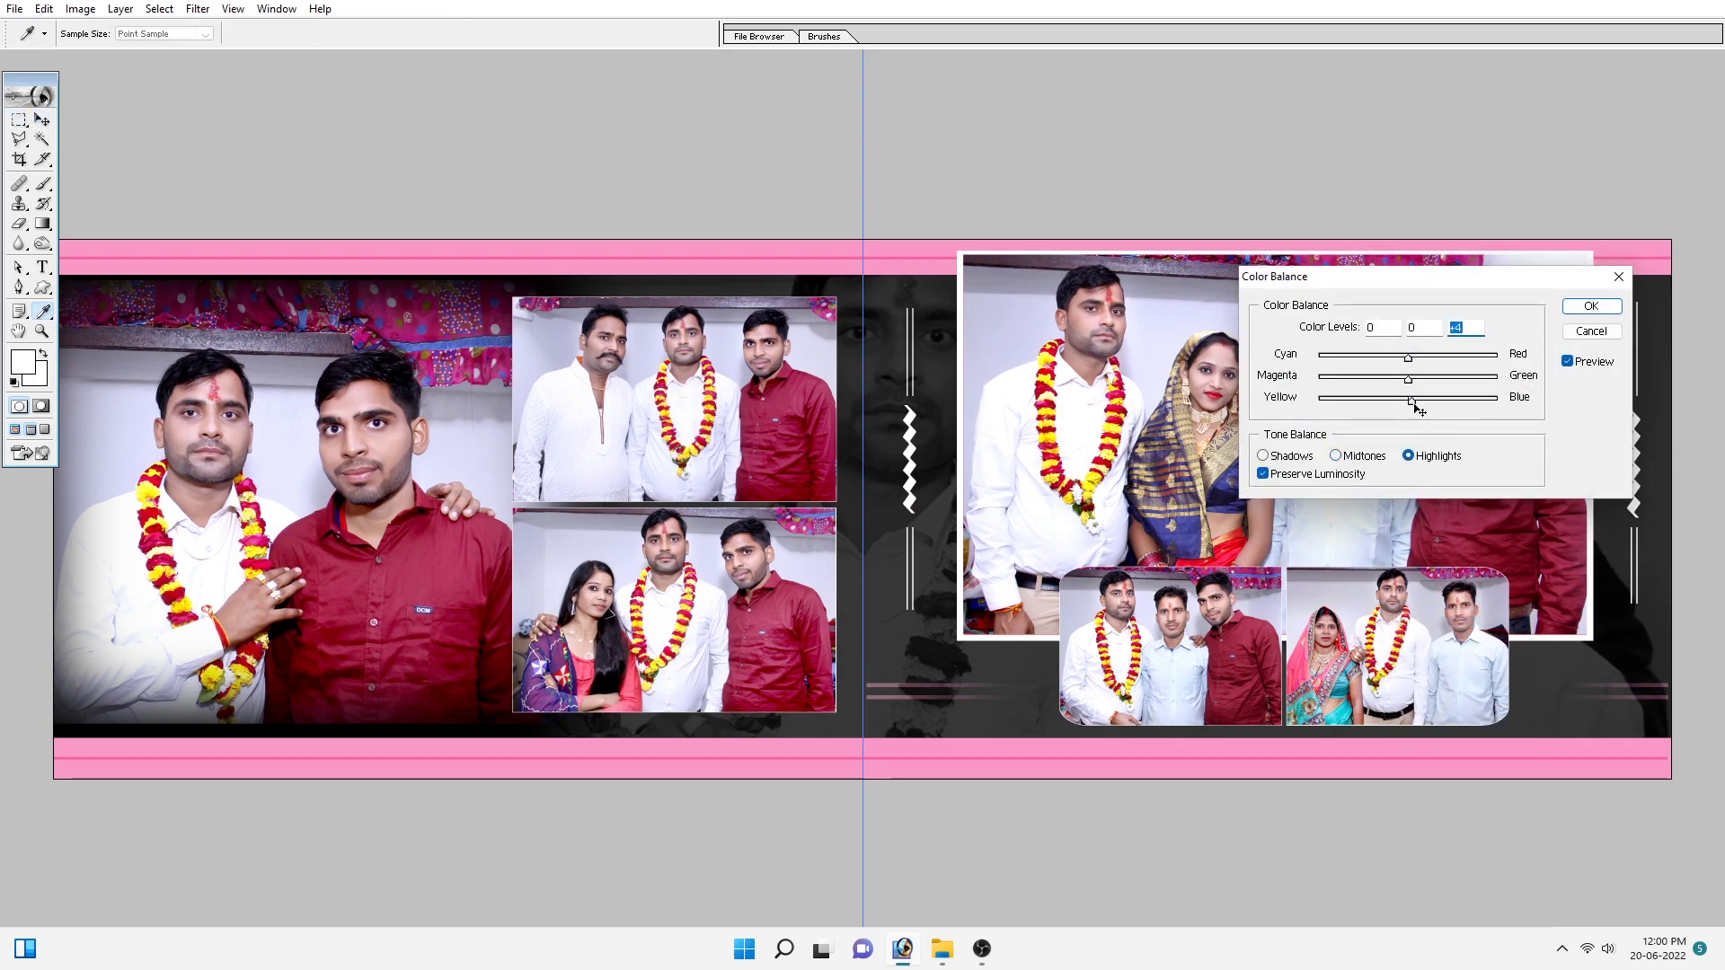
pyautogui.press('Return')
pyautogui.hotkey('ctrl', '-')
pyautogui.hotkey('ctrl', '-')
pyautogui.press('c')
pyautogui.hotkey('ctrl', '-')
pyautogui.hotkey('ctrl', '+')
pyautogui.hotkey('ctrl', '+')
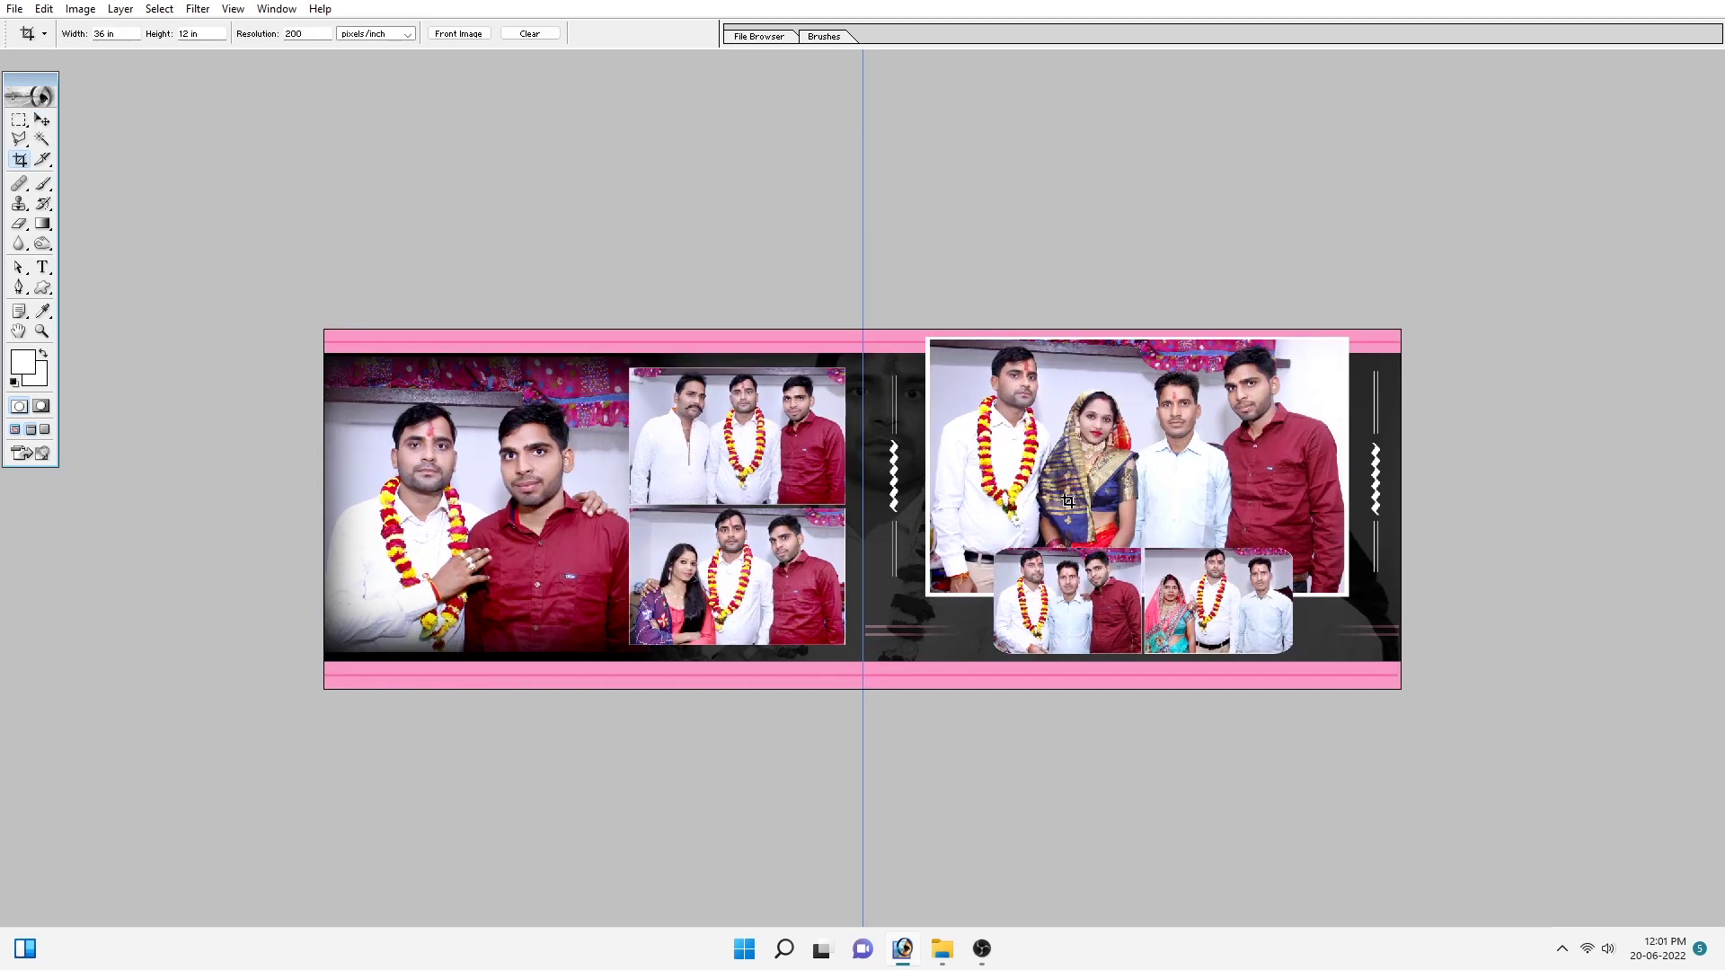
# Step: Restore the default black and white colours with D, leaving the Crop tool active
pyautogui.hotkey('ctrl', '+')
pyautogui.hotkey('ctrl', '+')
pyautogui.press('v')
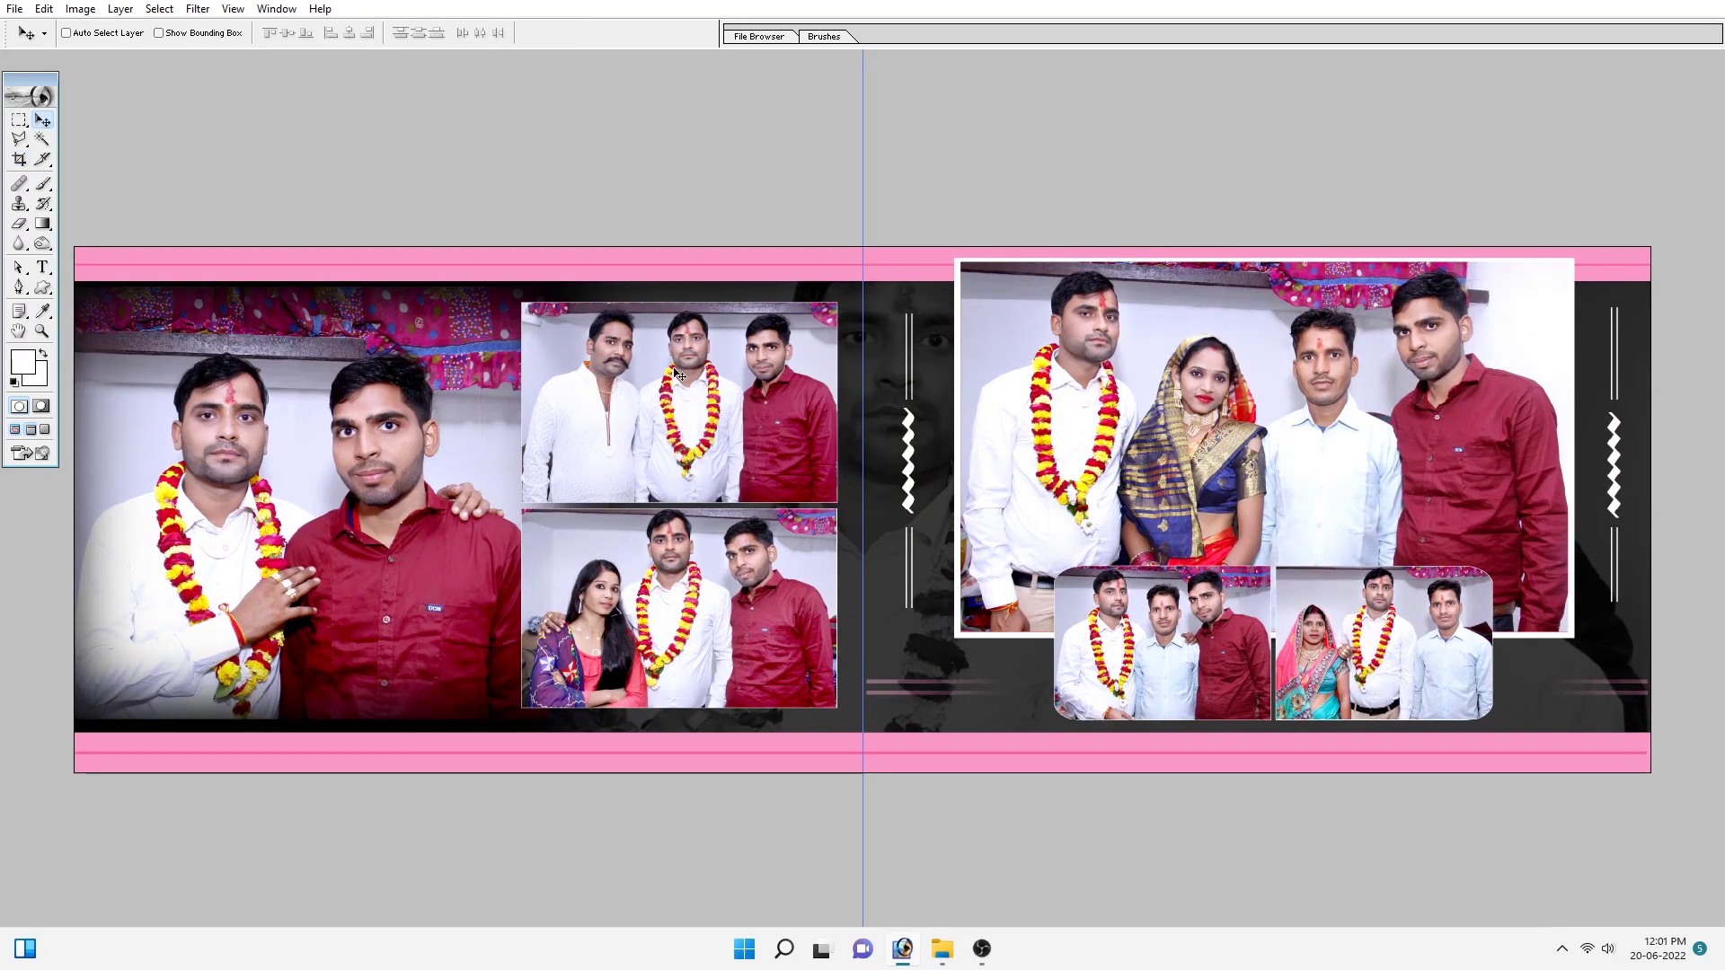
pyautogui.press('d')
pyautogui.hotkey('ctrl', '-')
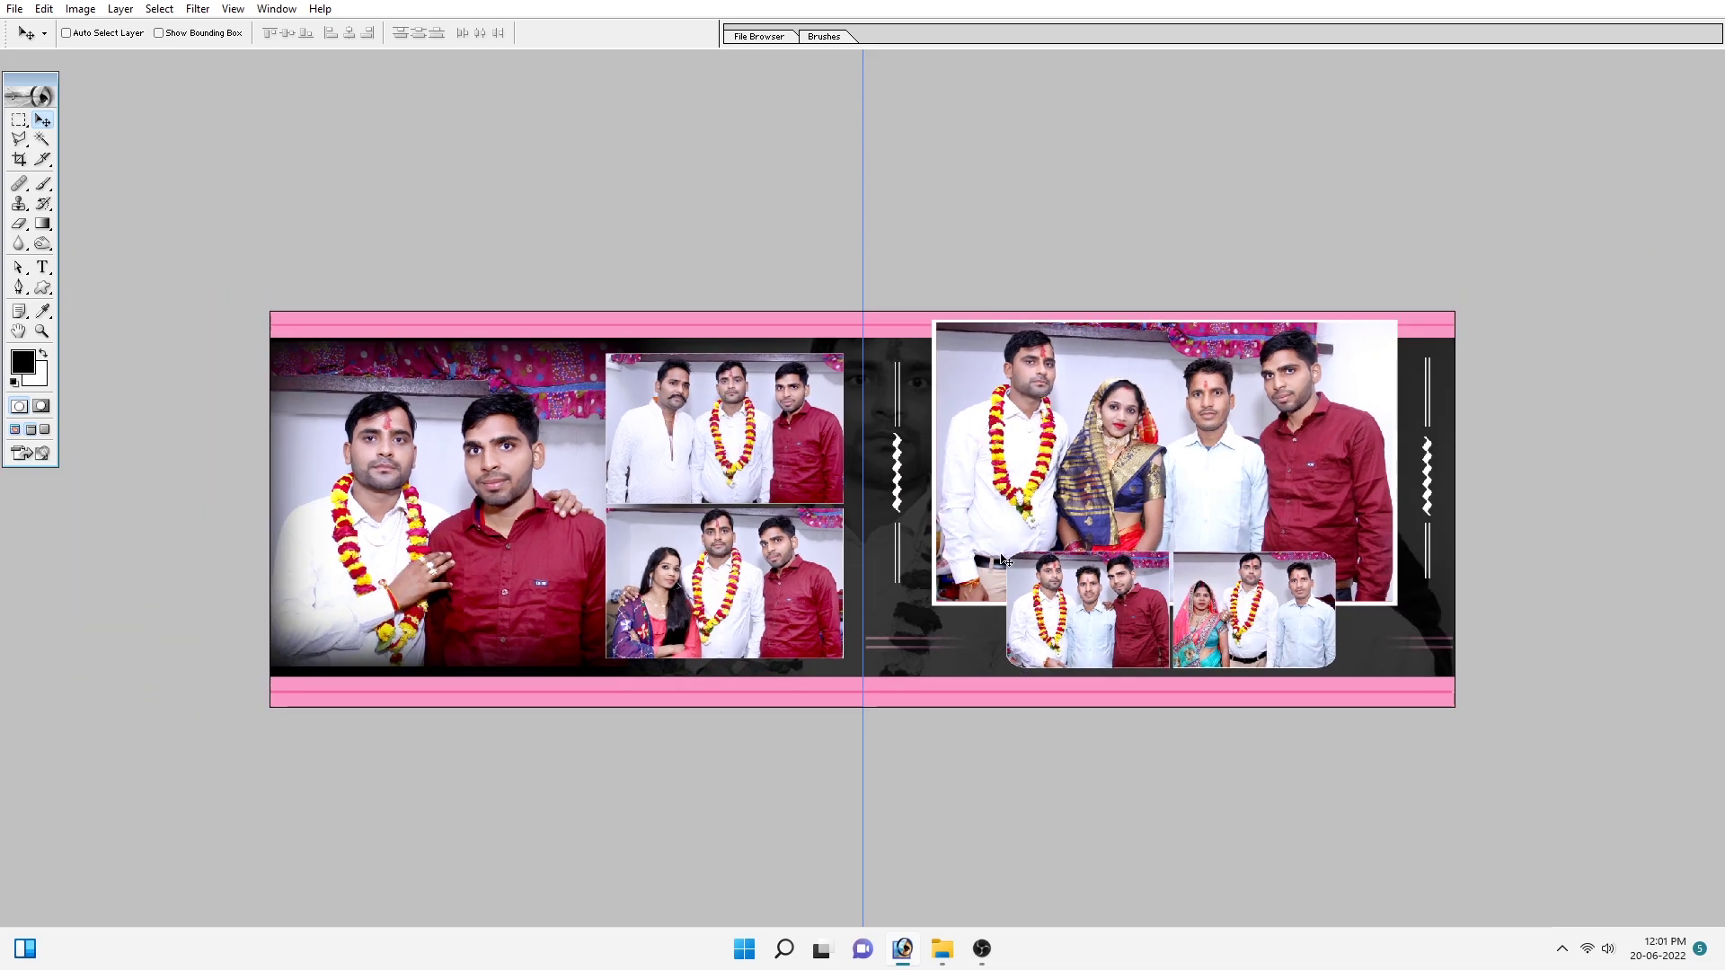
pyautogui.press('c')
pyautogui.hotkey('ctrl', '+')
pyautogui.hotkey('ctrl', '+')
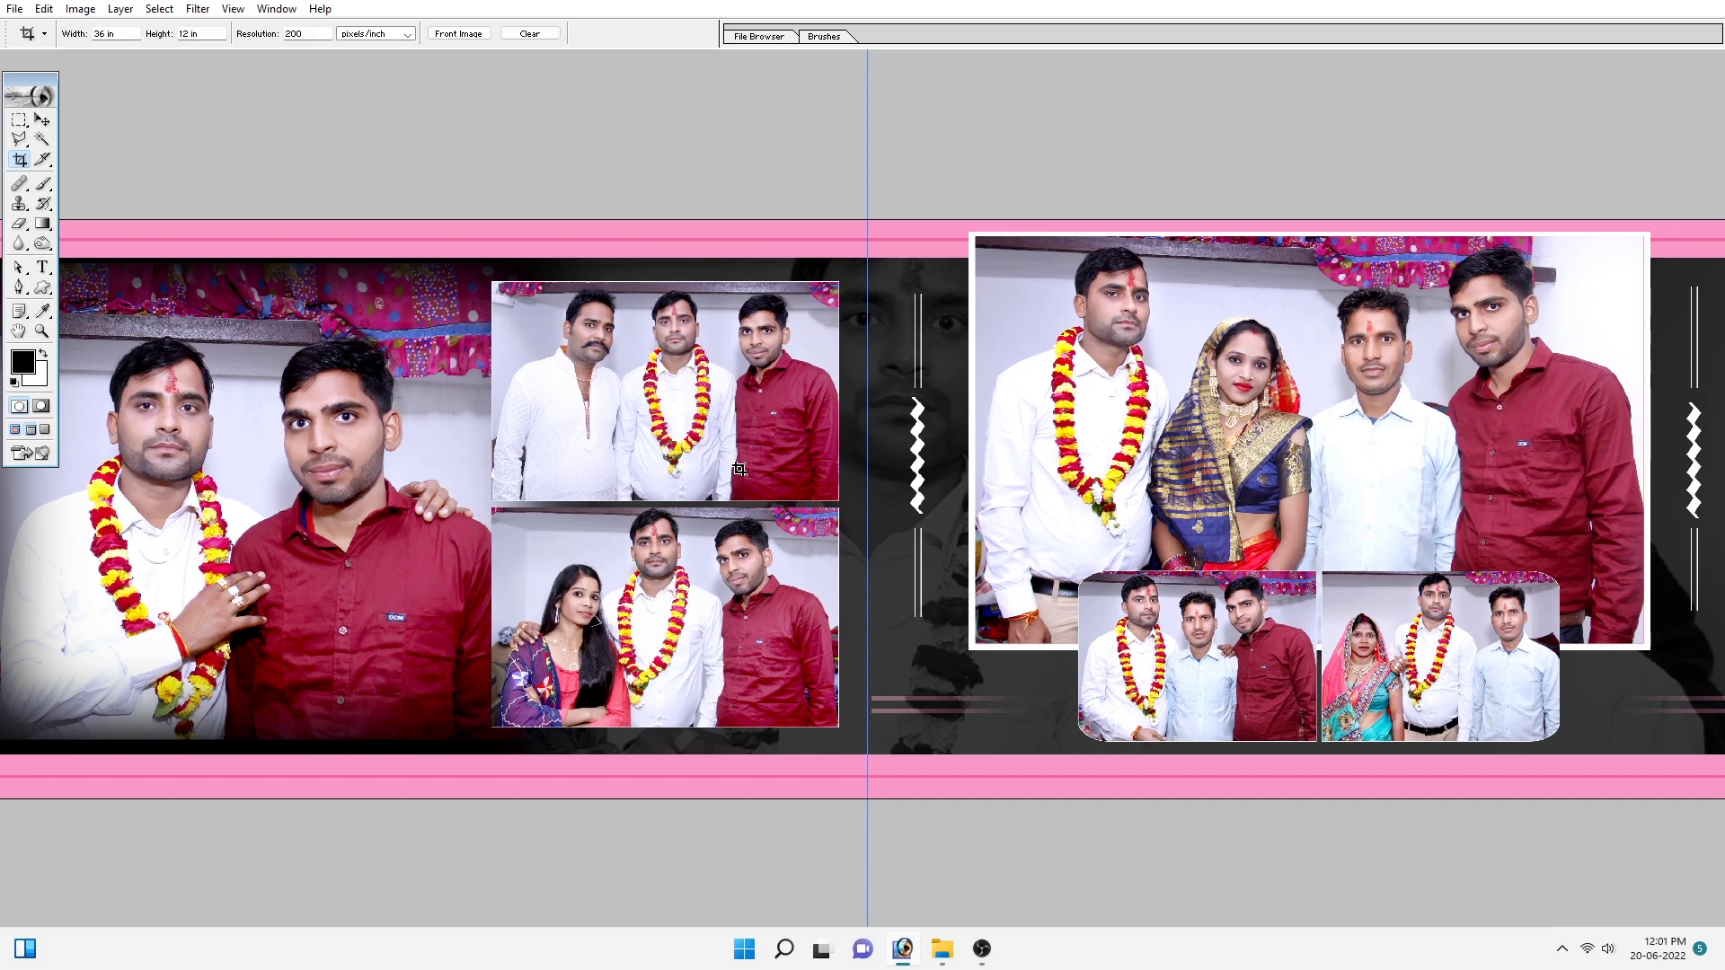
# Step: Switch to the Move tool and zoom the album spread to a mid-size view
pyautogui.hotkey('ctrl', '0')
pyautogui.hotkey('ctrl', '-')
pyautogui.hotkey('ctrl', '+')
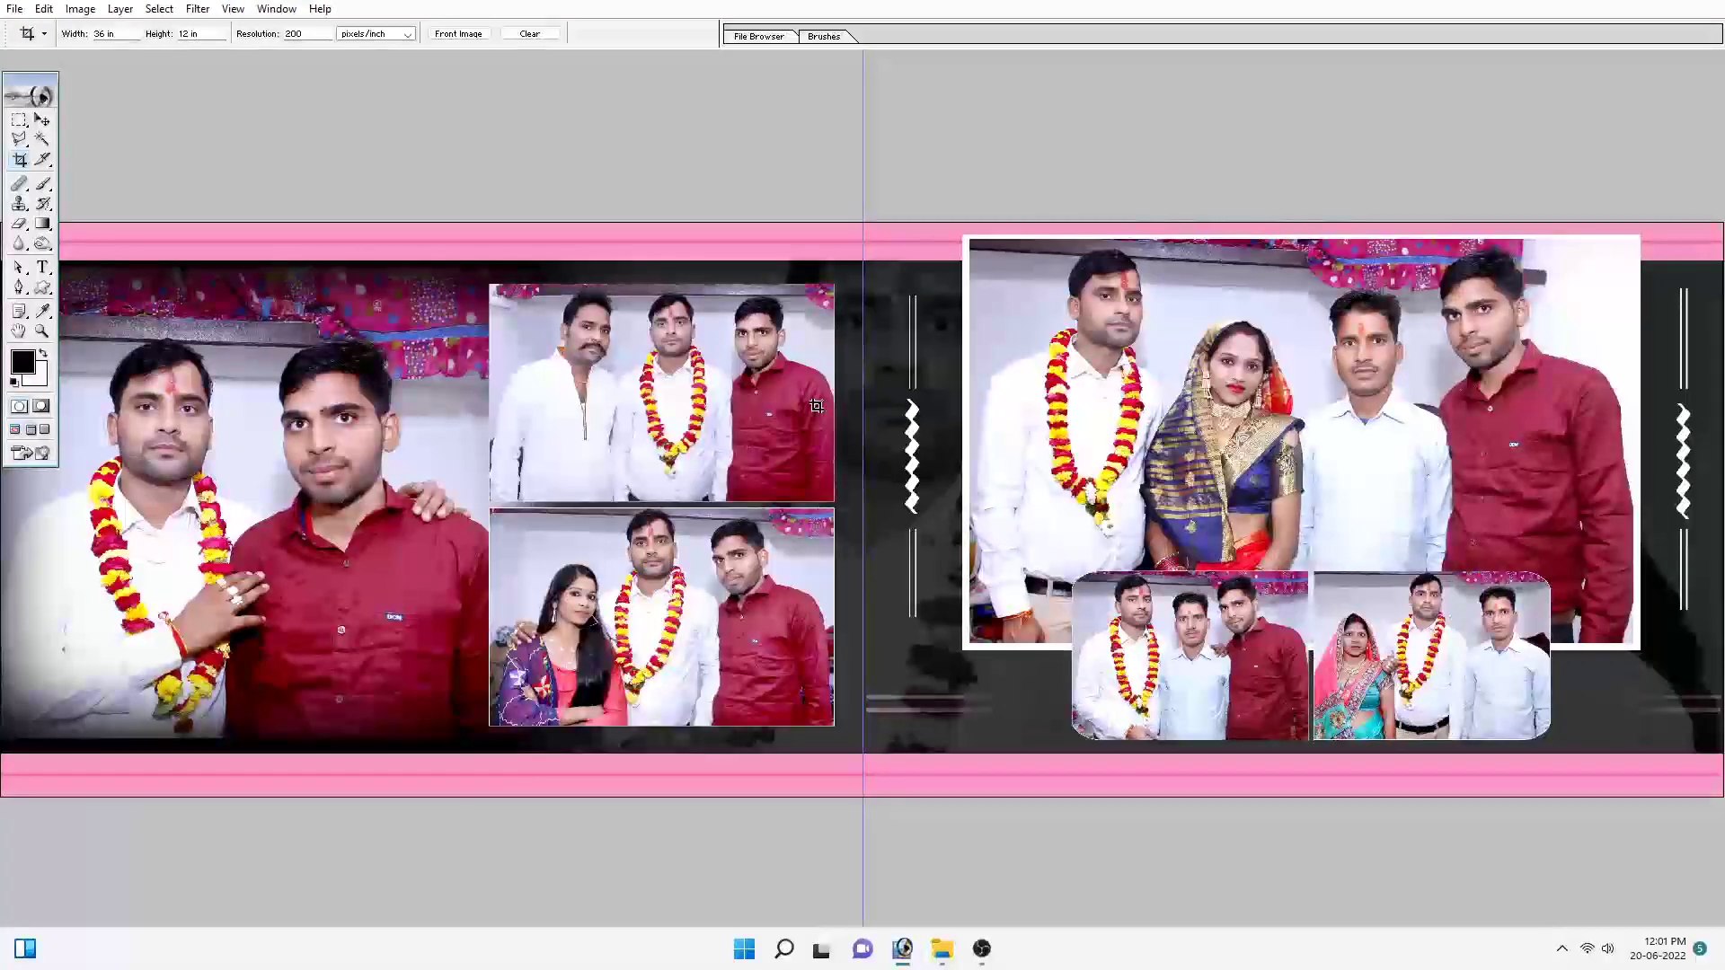
pyautogui.press('v')
pyautogui.hotkey('ctrl', '-')
pyautogui.hotkey('ctrl', '+')
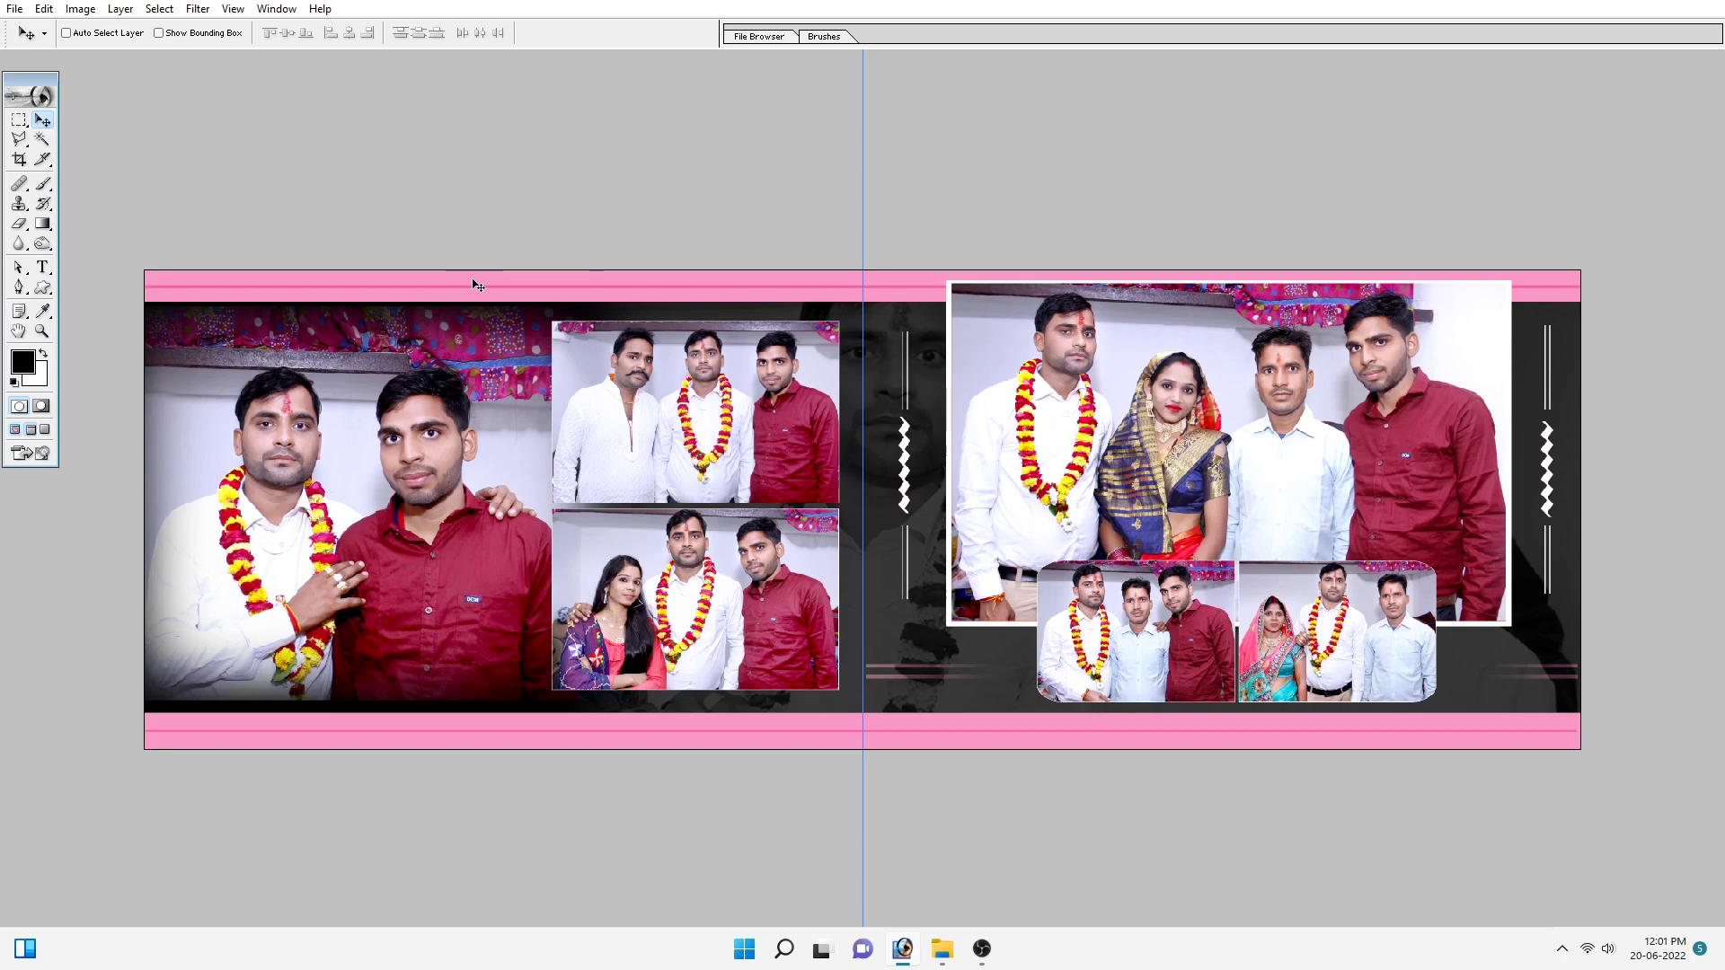
# Step: In Explorer's New folder, drag photo _MG_1349 onto Photoshop
pyautogui.hotkey('alt', 'Tab')
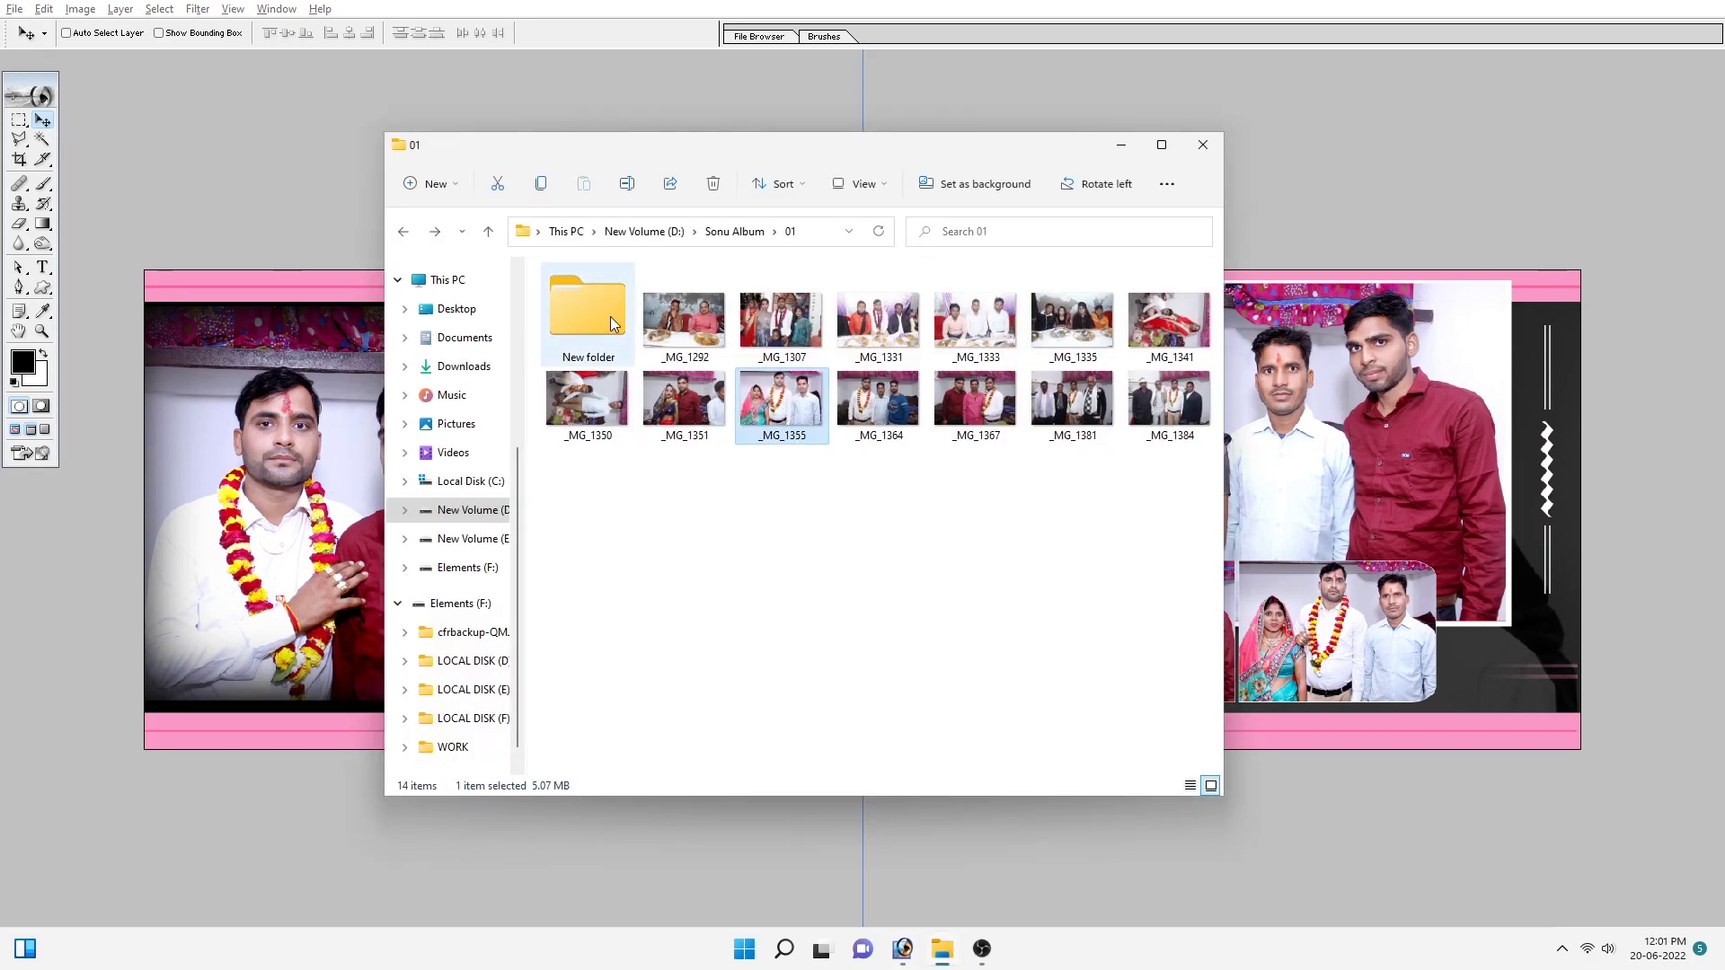
pyautogui.doubleClick(589, 315)
pyautogui.scroll(-5, 1009, 647)
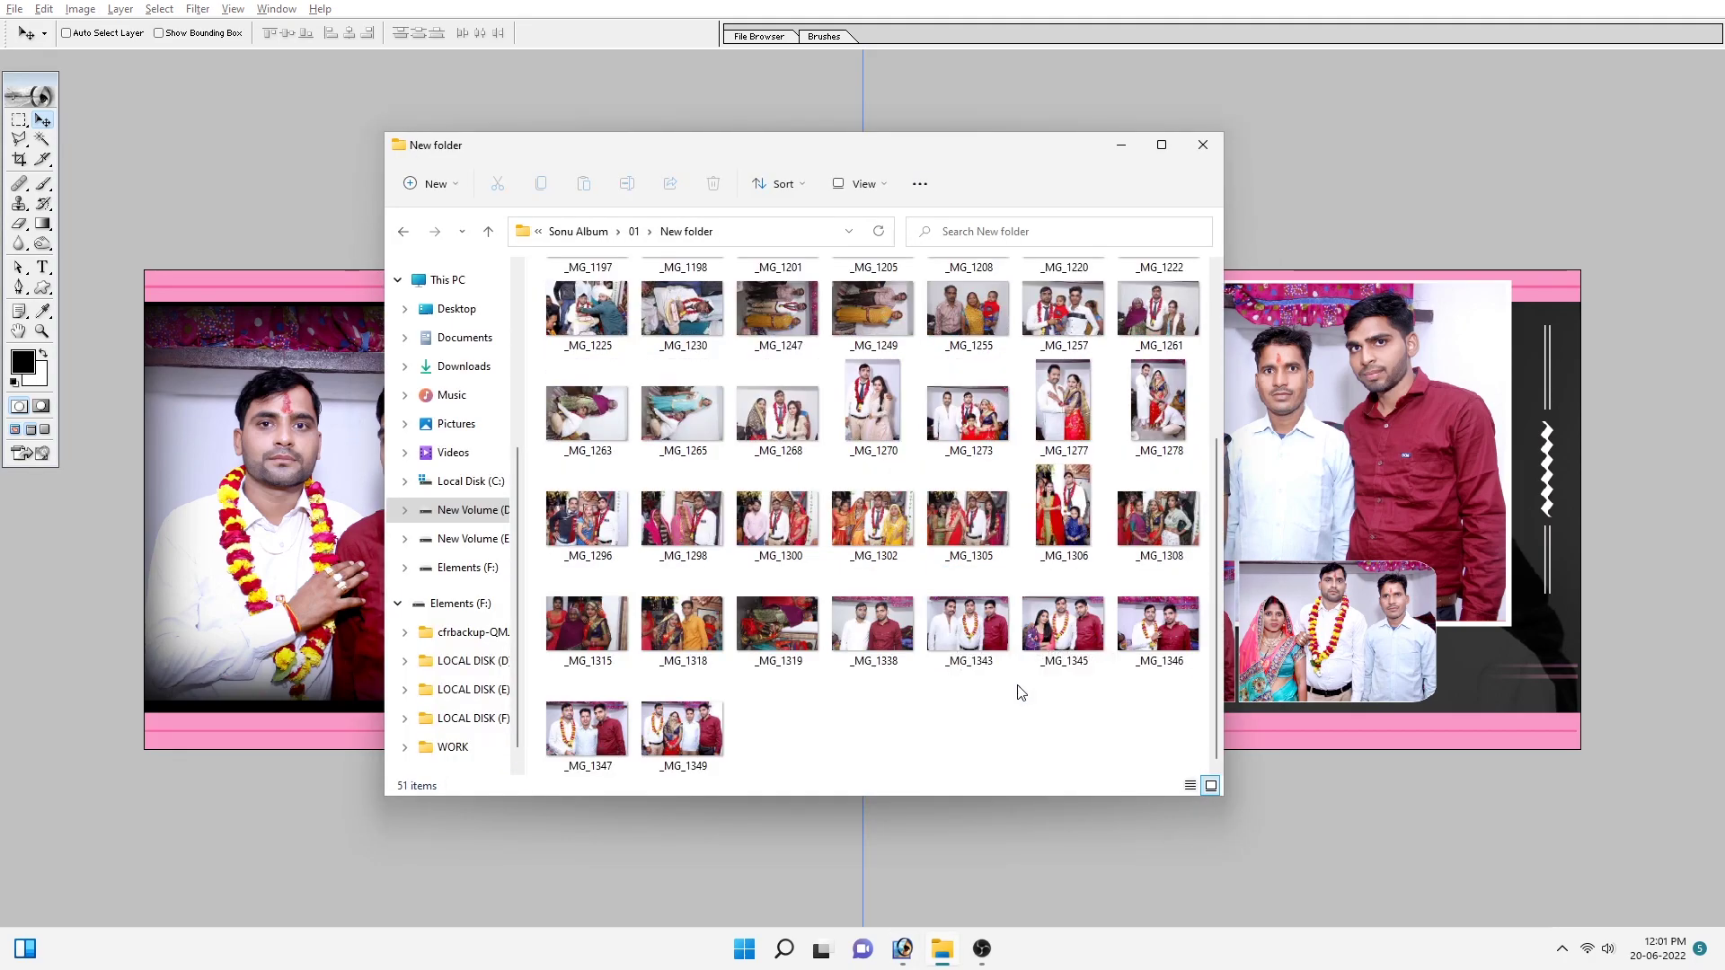
pyautogui.moveTo(705, 705); pyautogui.dragTo(808, 845)
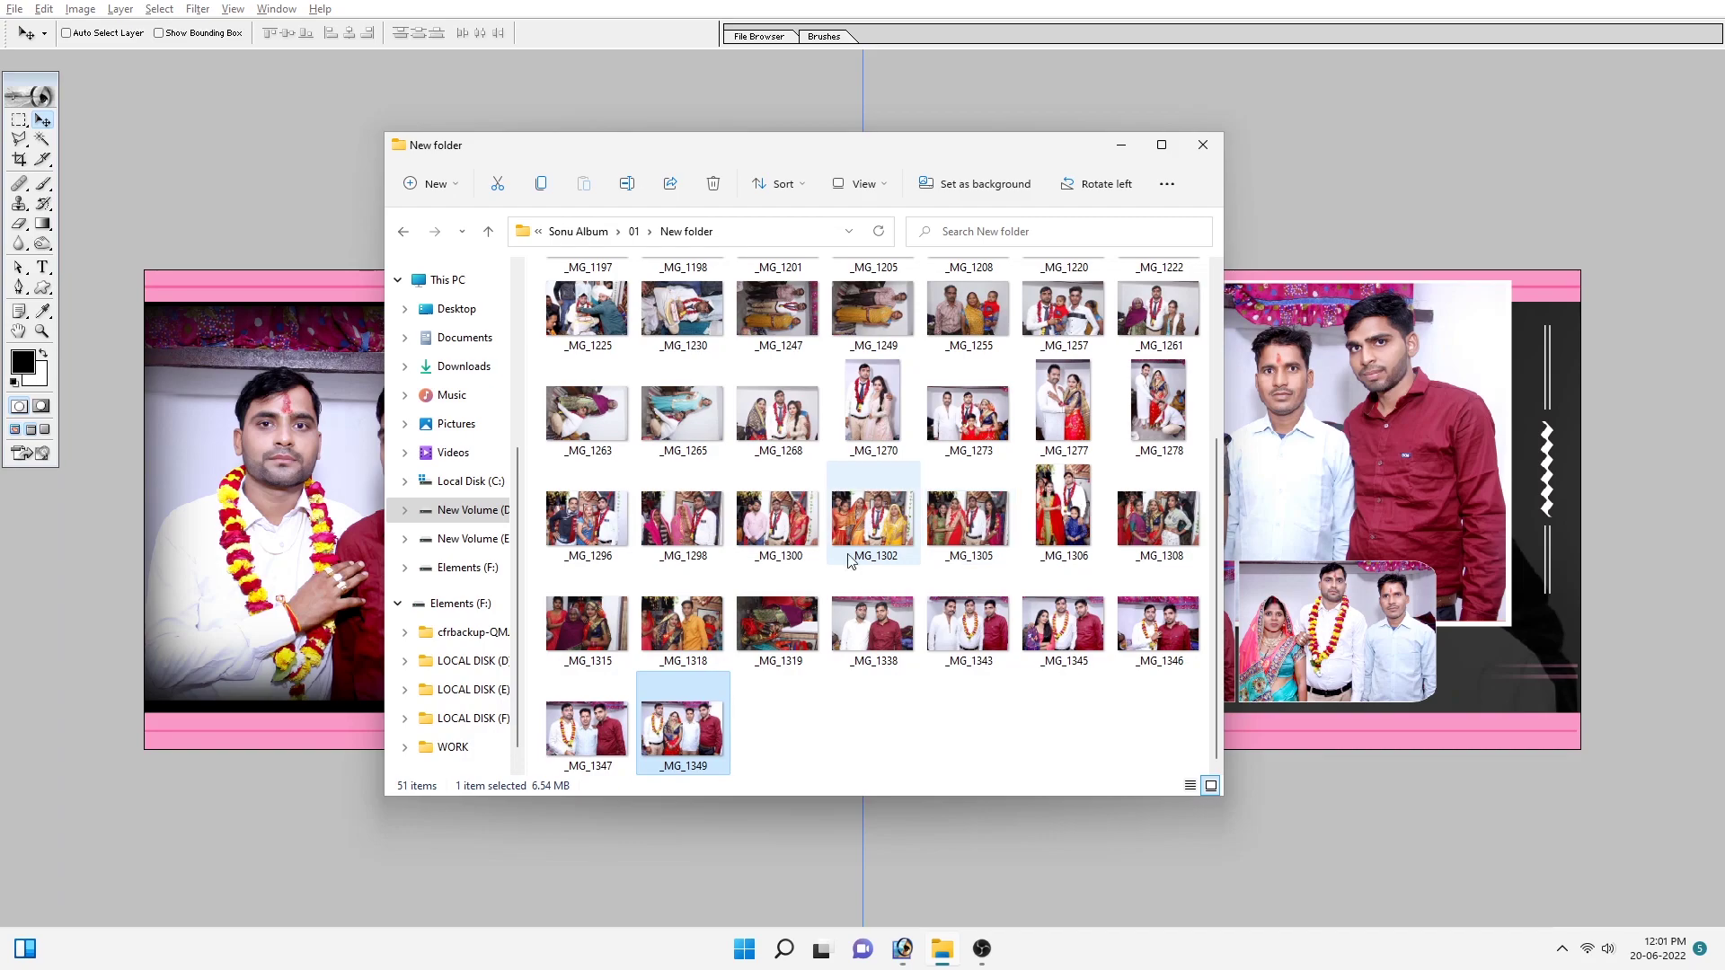
pyautogui.click(805, 716)
# Step: Drag _MG_1346 from the New folder into Photoshop and view it full screen
pyautogui.press('BackSpace')
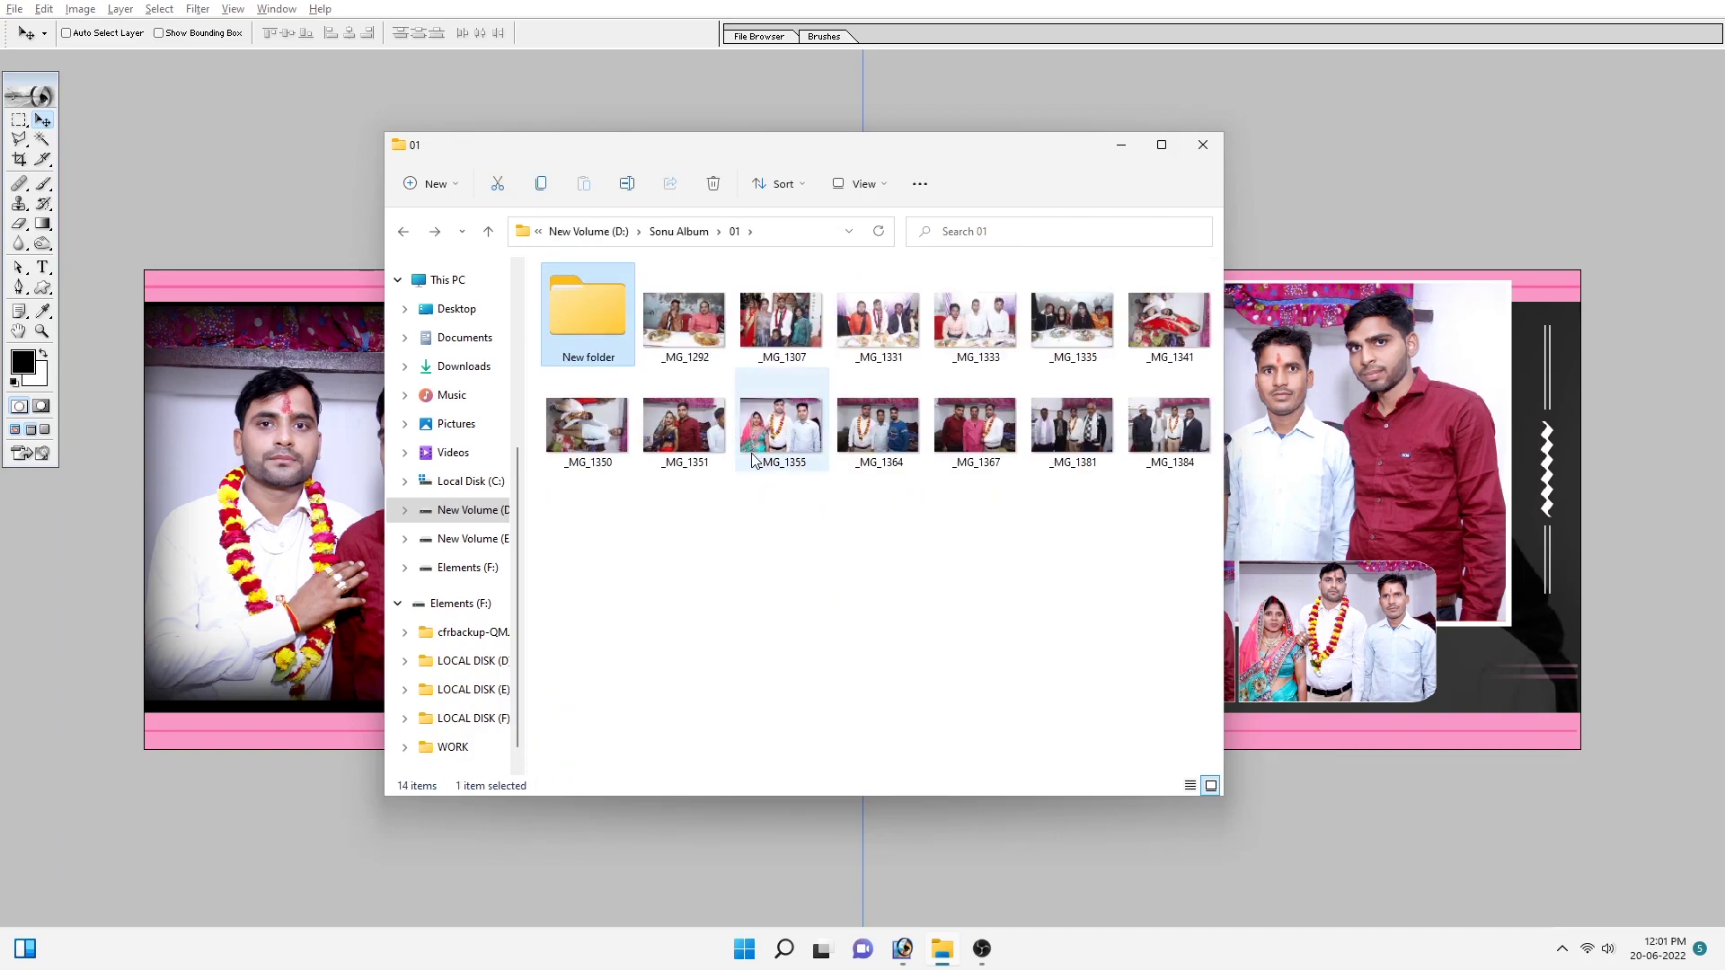
pyautogui.doubleClick(588, 314)
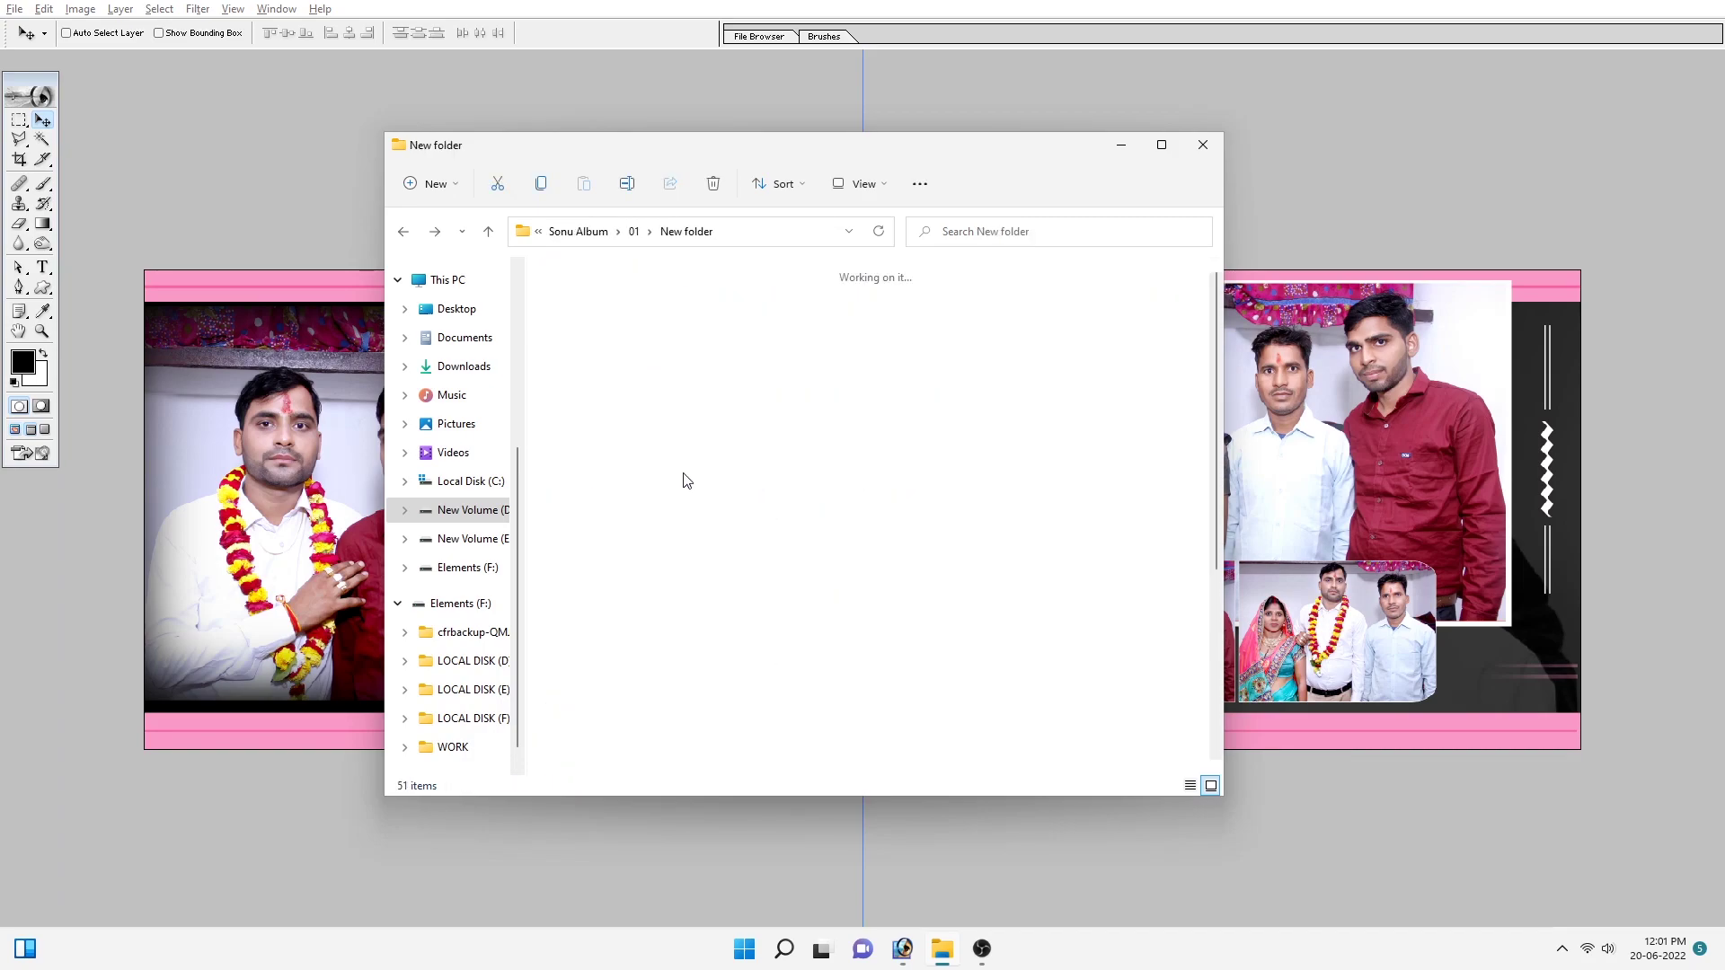
pyautogui.scroll(-3, 882, 684)
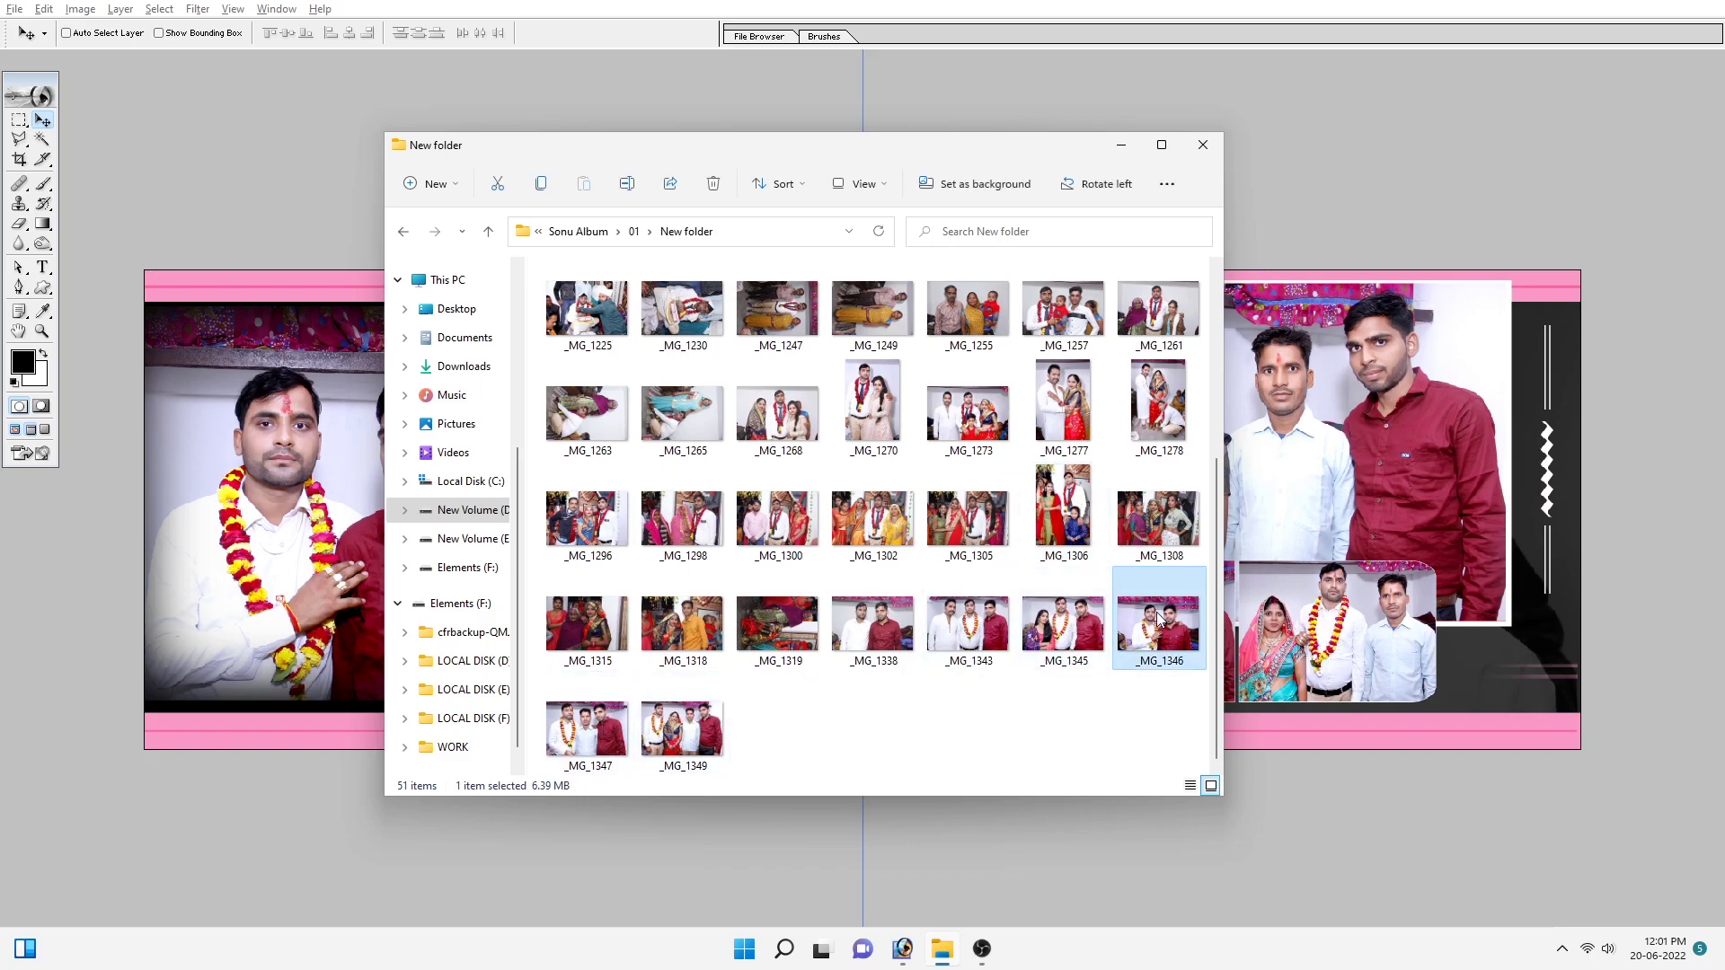
pyautogui.moveTo(1130, 658); pyautogui.dragTo(870, 458)
pyautogui.press('f')
pyautogui.hotkey('ctrl', '-')
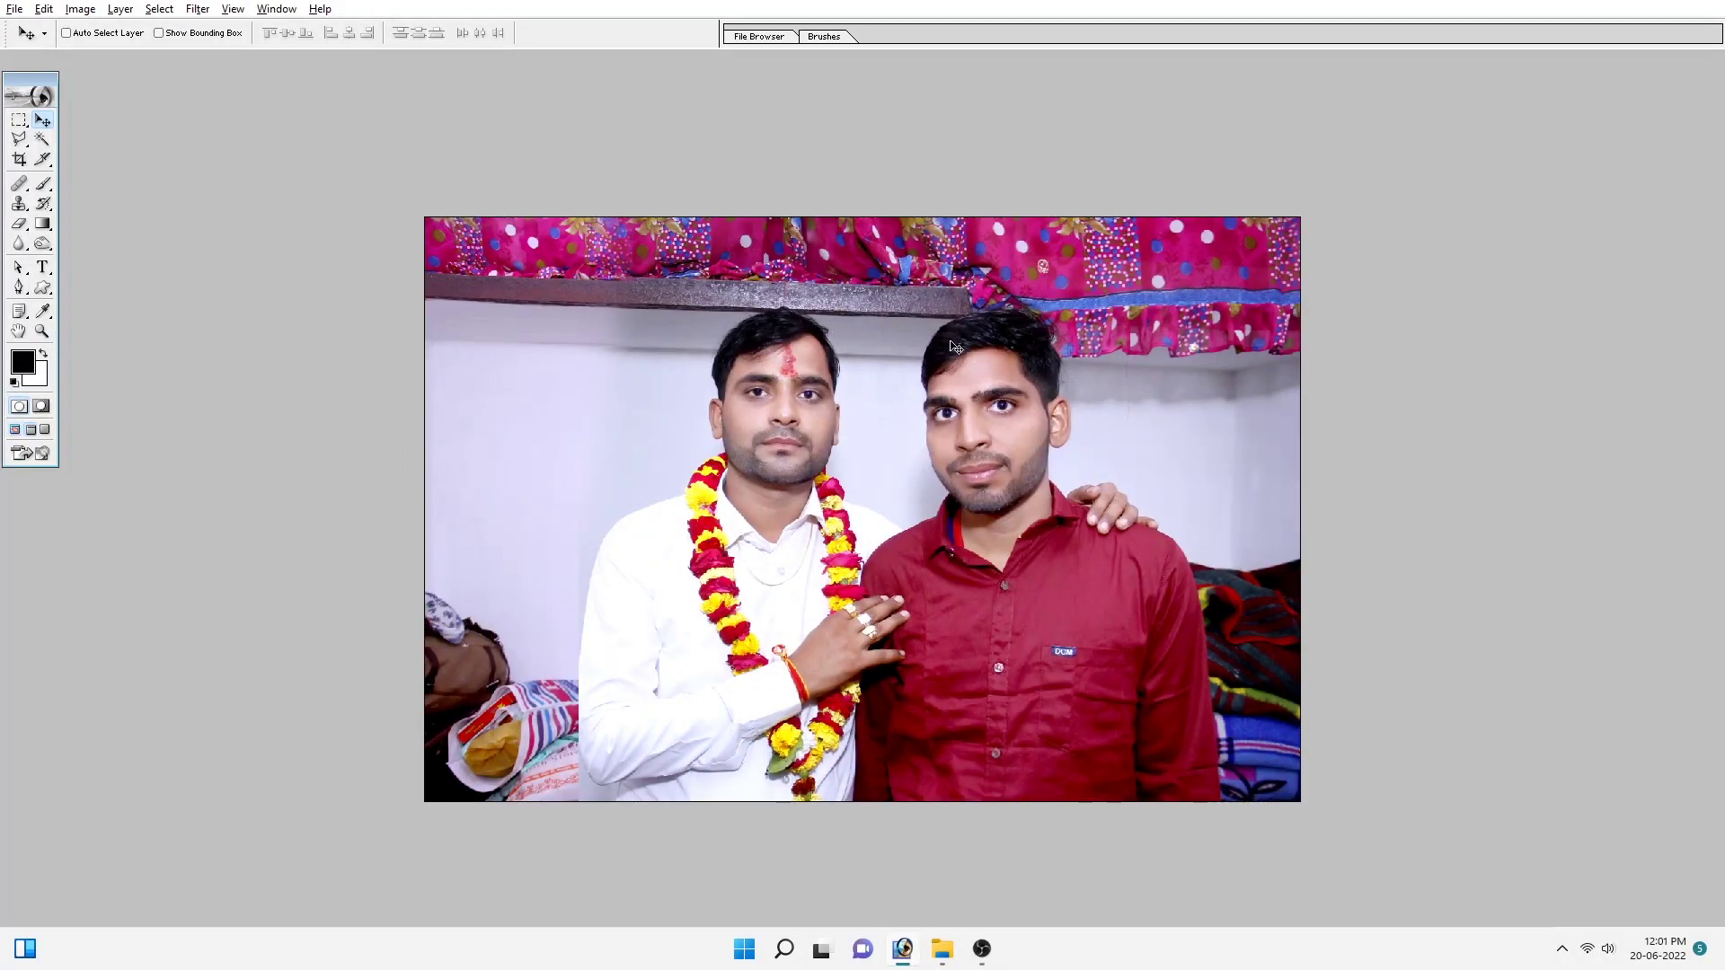
# Step: Paste the curtain photo into the album spread, scale it to 142% and nudge it up
pyautogui.hotkey('ctrl', 'Tab')
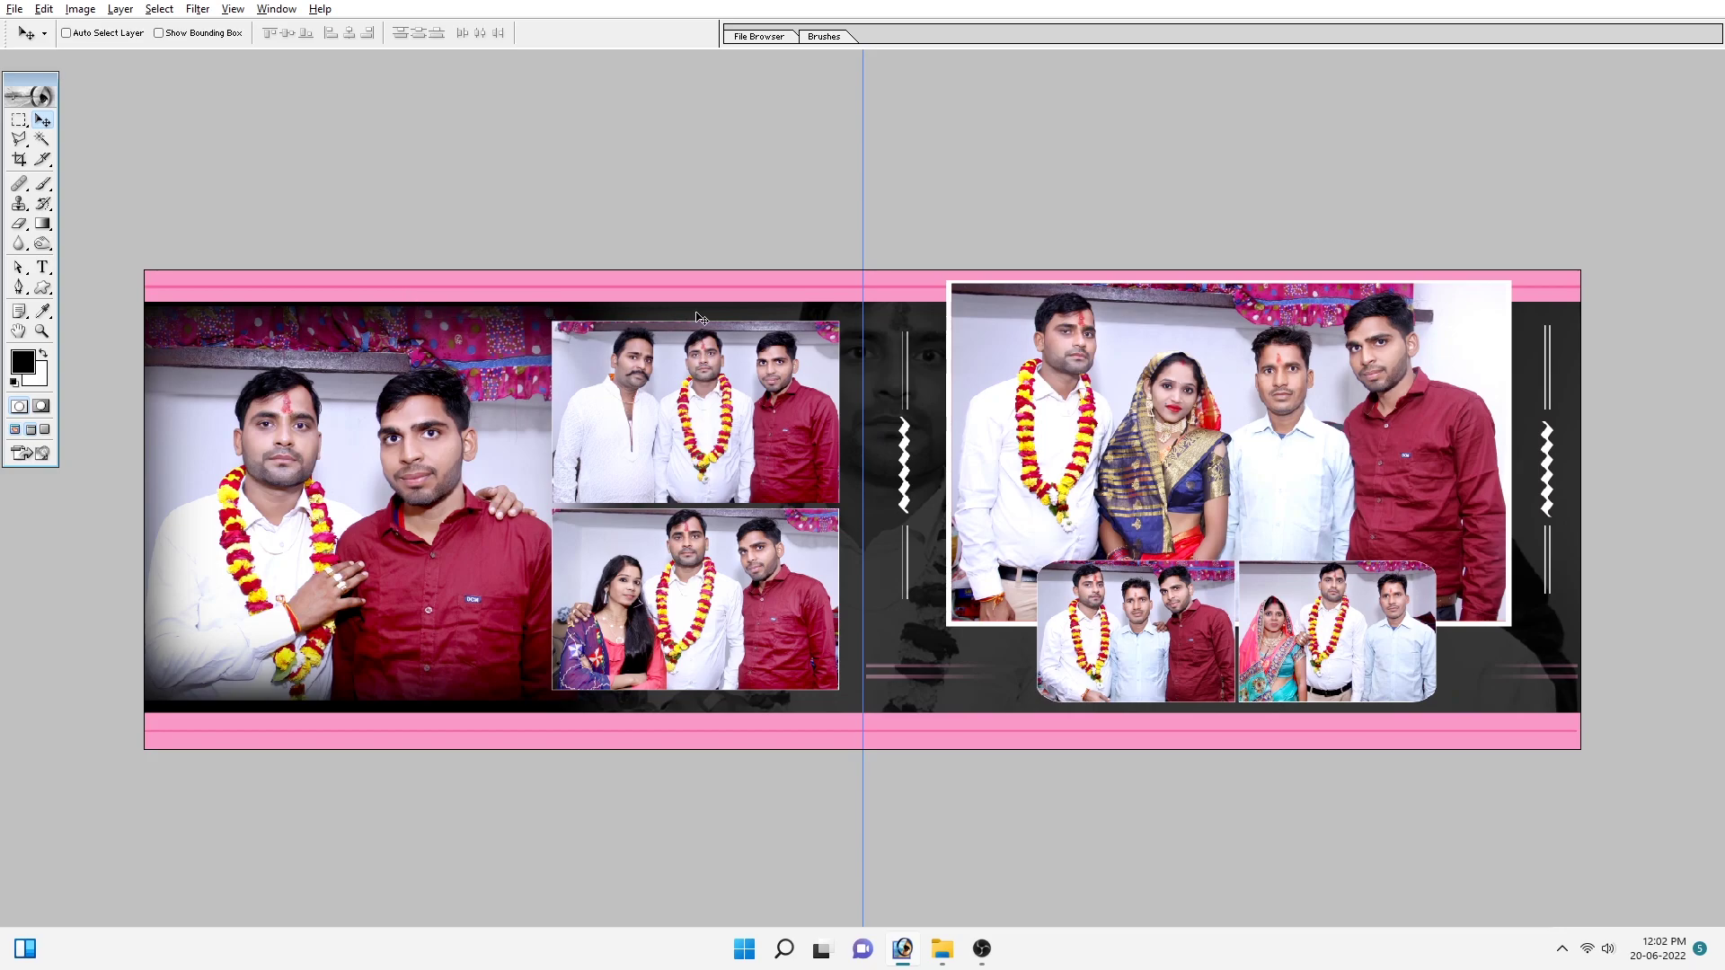
pyautogui.hotkey('ctrl', 'v')
pyautogui.hotkey('ctrl', 't')
pyautogui.moveTo(1386, 274); pyautogui.dragTo(1605, 261)
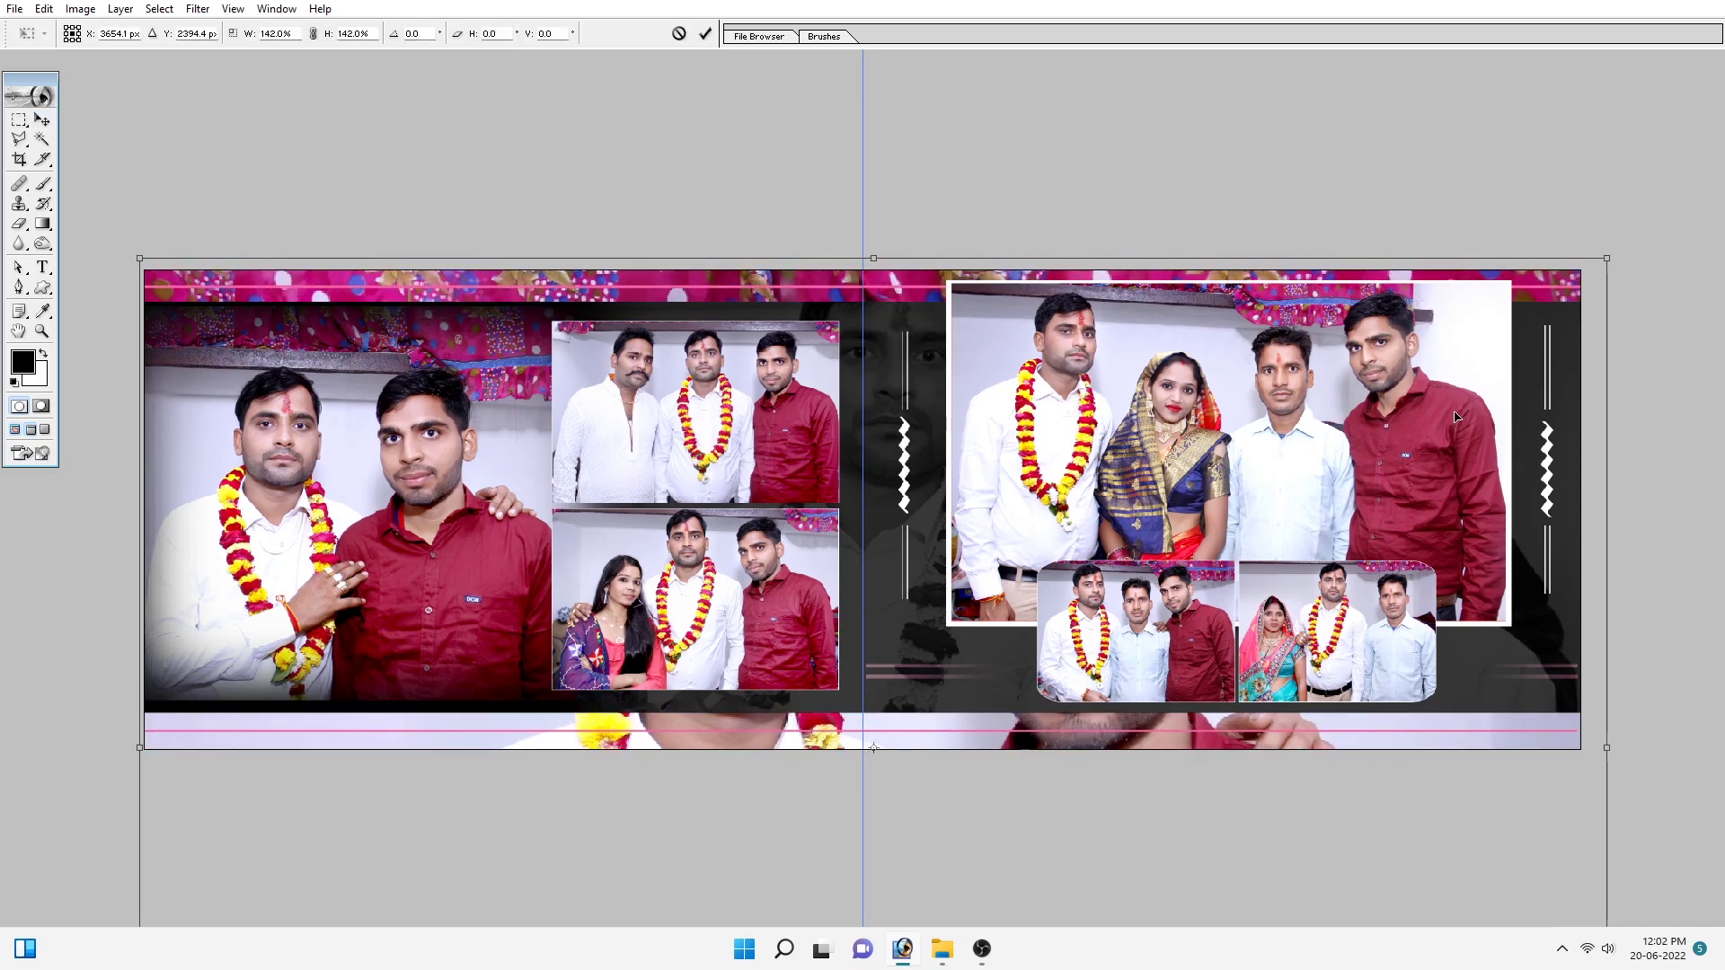
pyautogui.moveTo(1455, 422); pyautogui.dragTo(1456, 417)
pyautogui.press('Return')
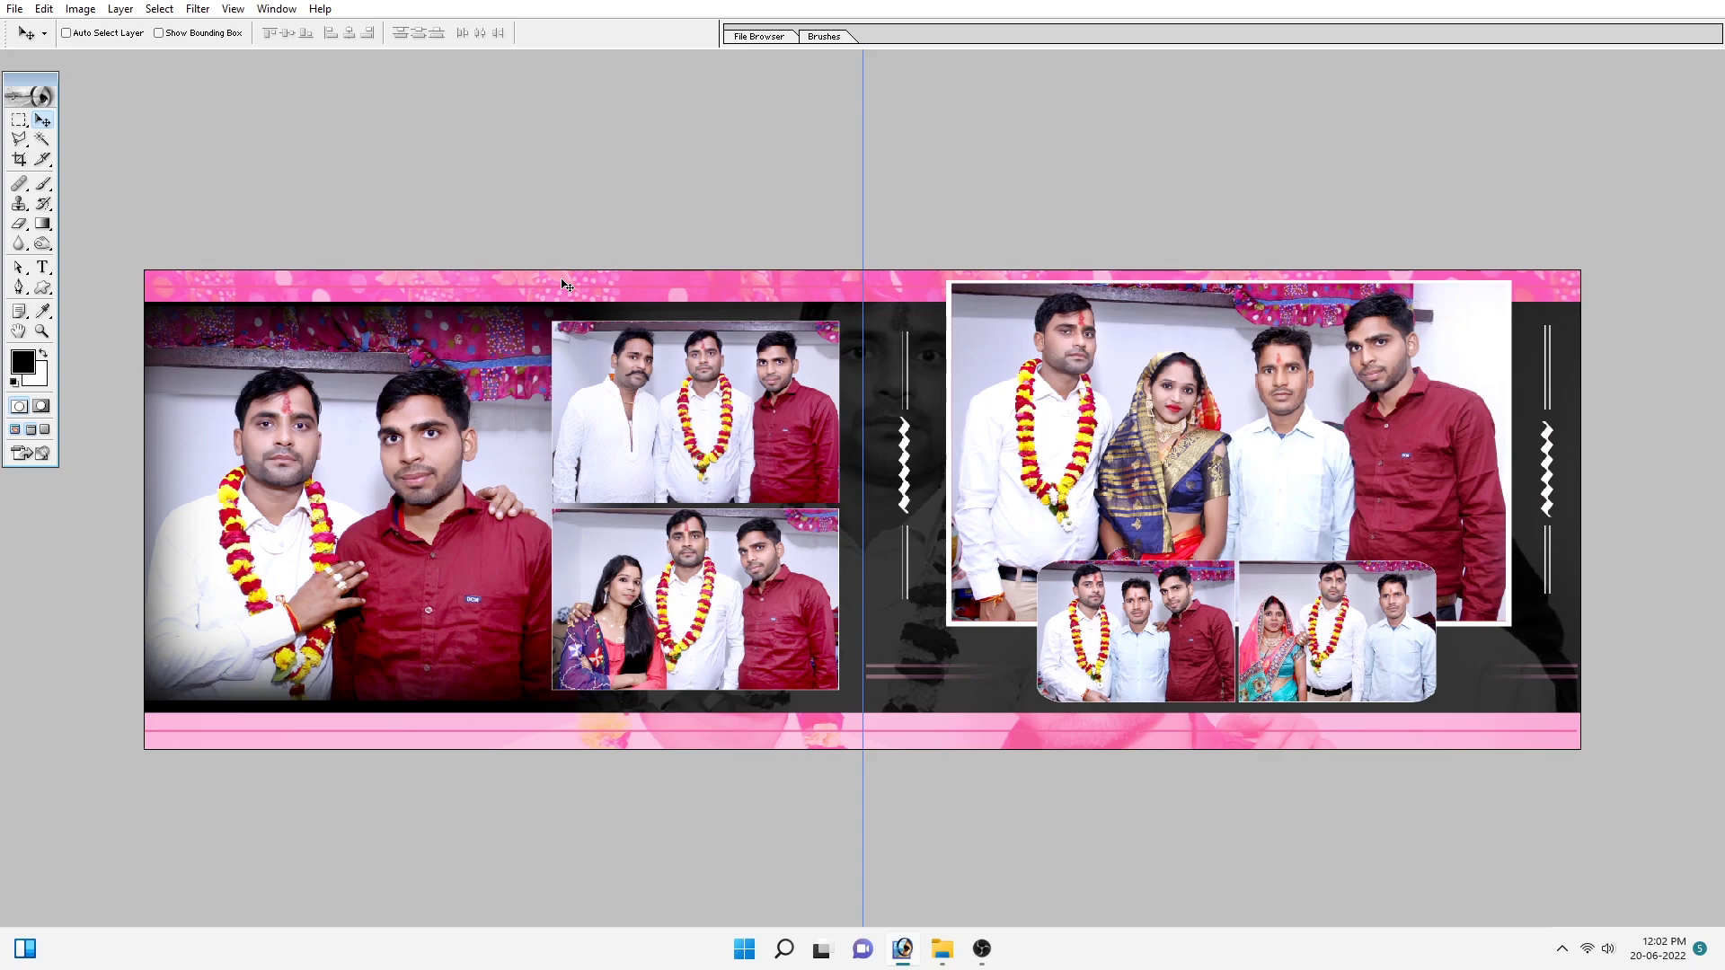
# Step: Keep the curtain texture layer on Soft Light blending and drop its opacity to 50%
pyautogui.press('F7')
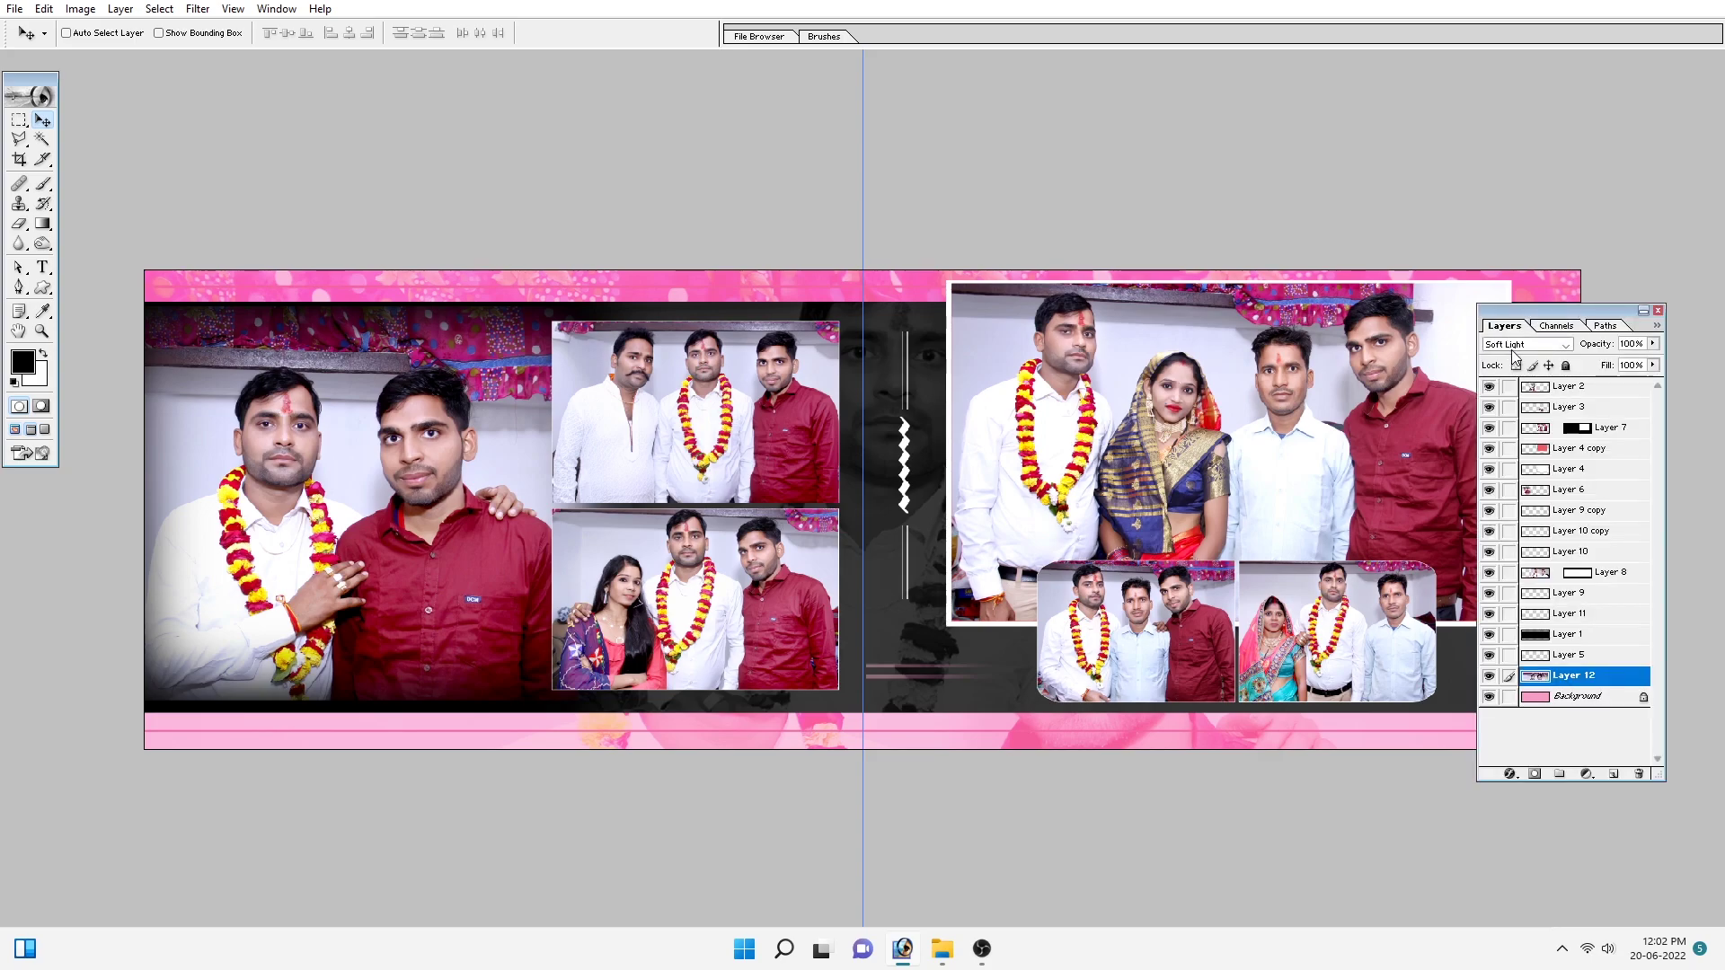
pyautogui.click(1514, 346)
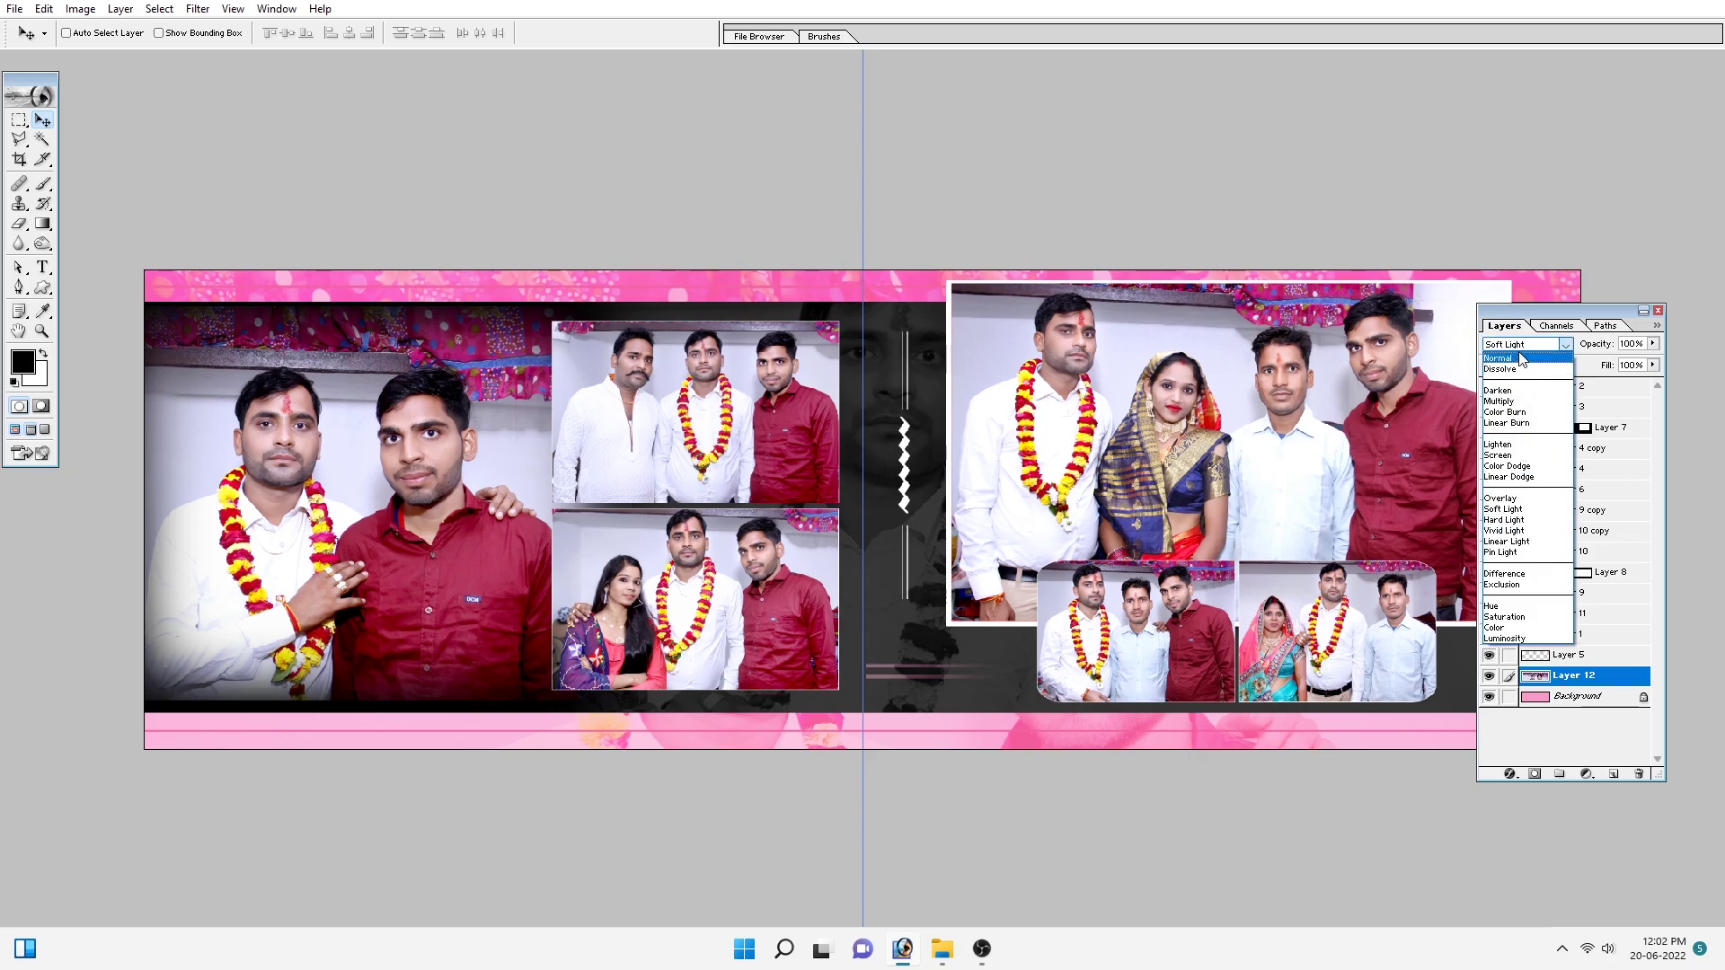
pyautogui.click(1521, 348)
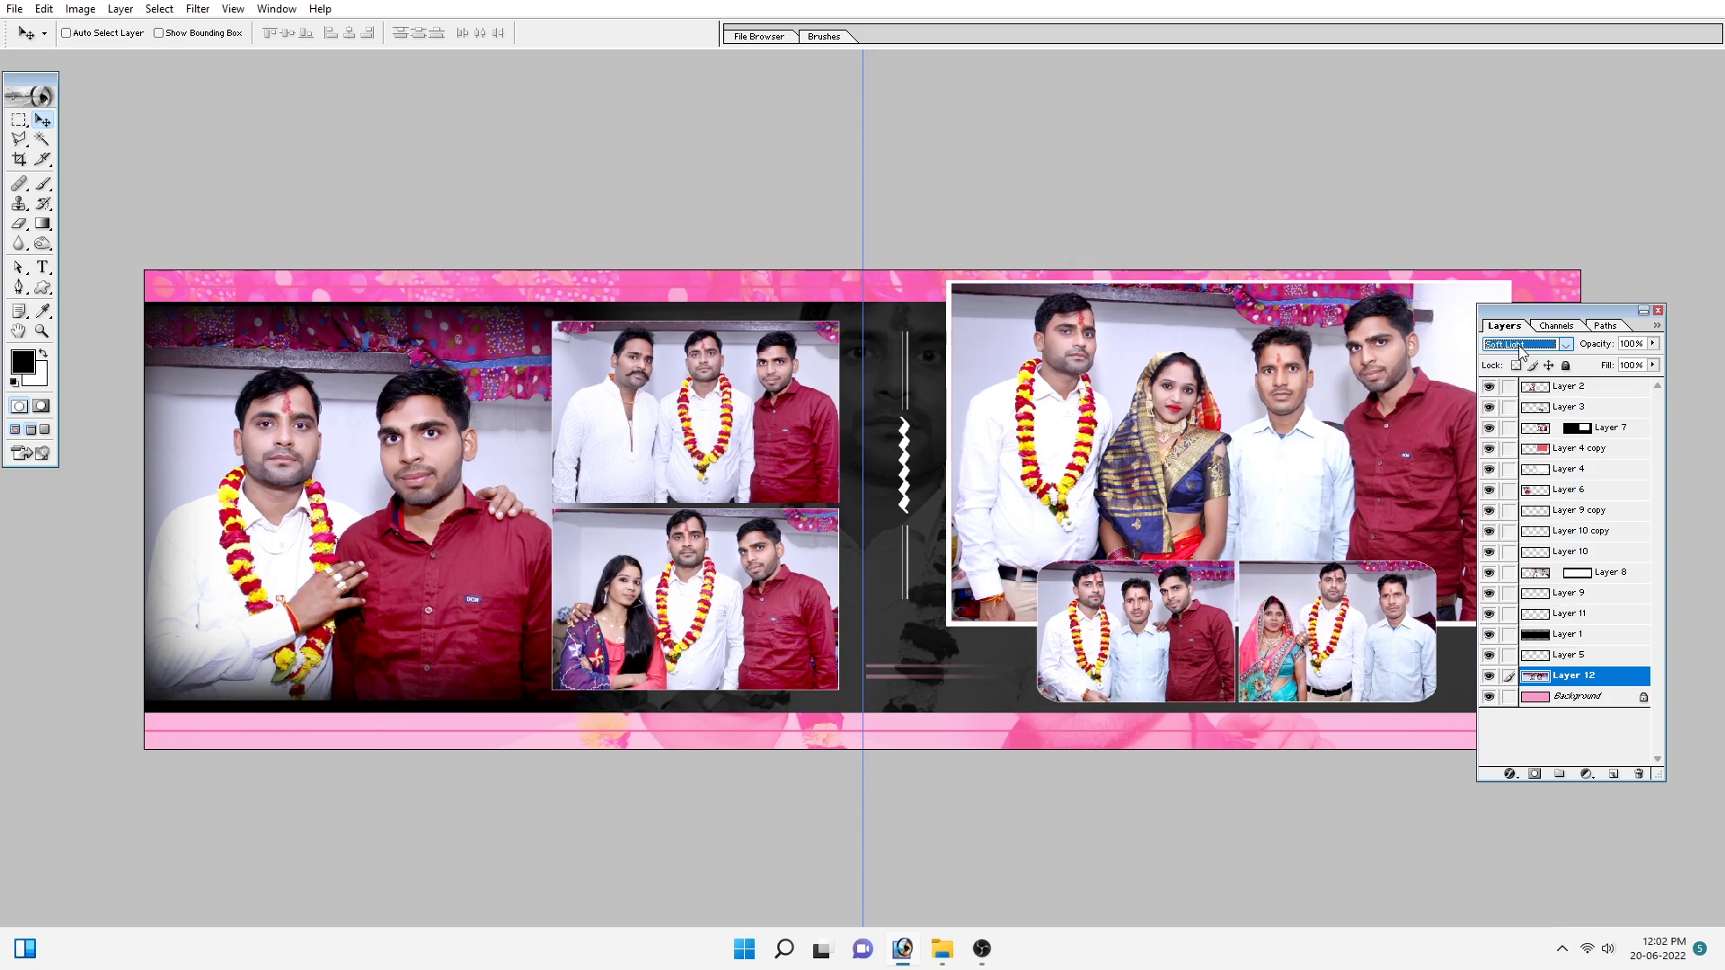
pyautogui.click(1658, 310)
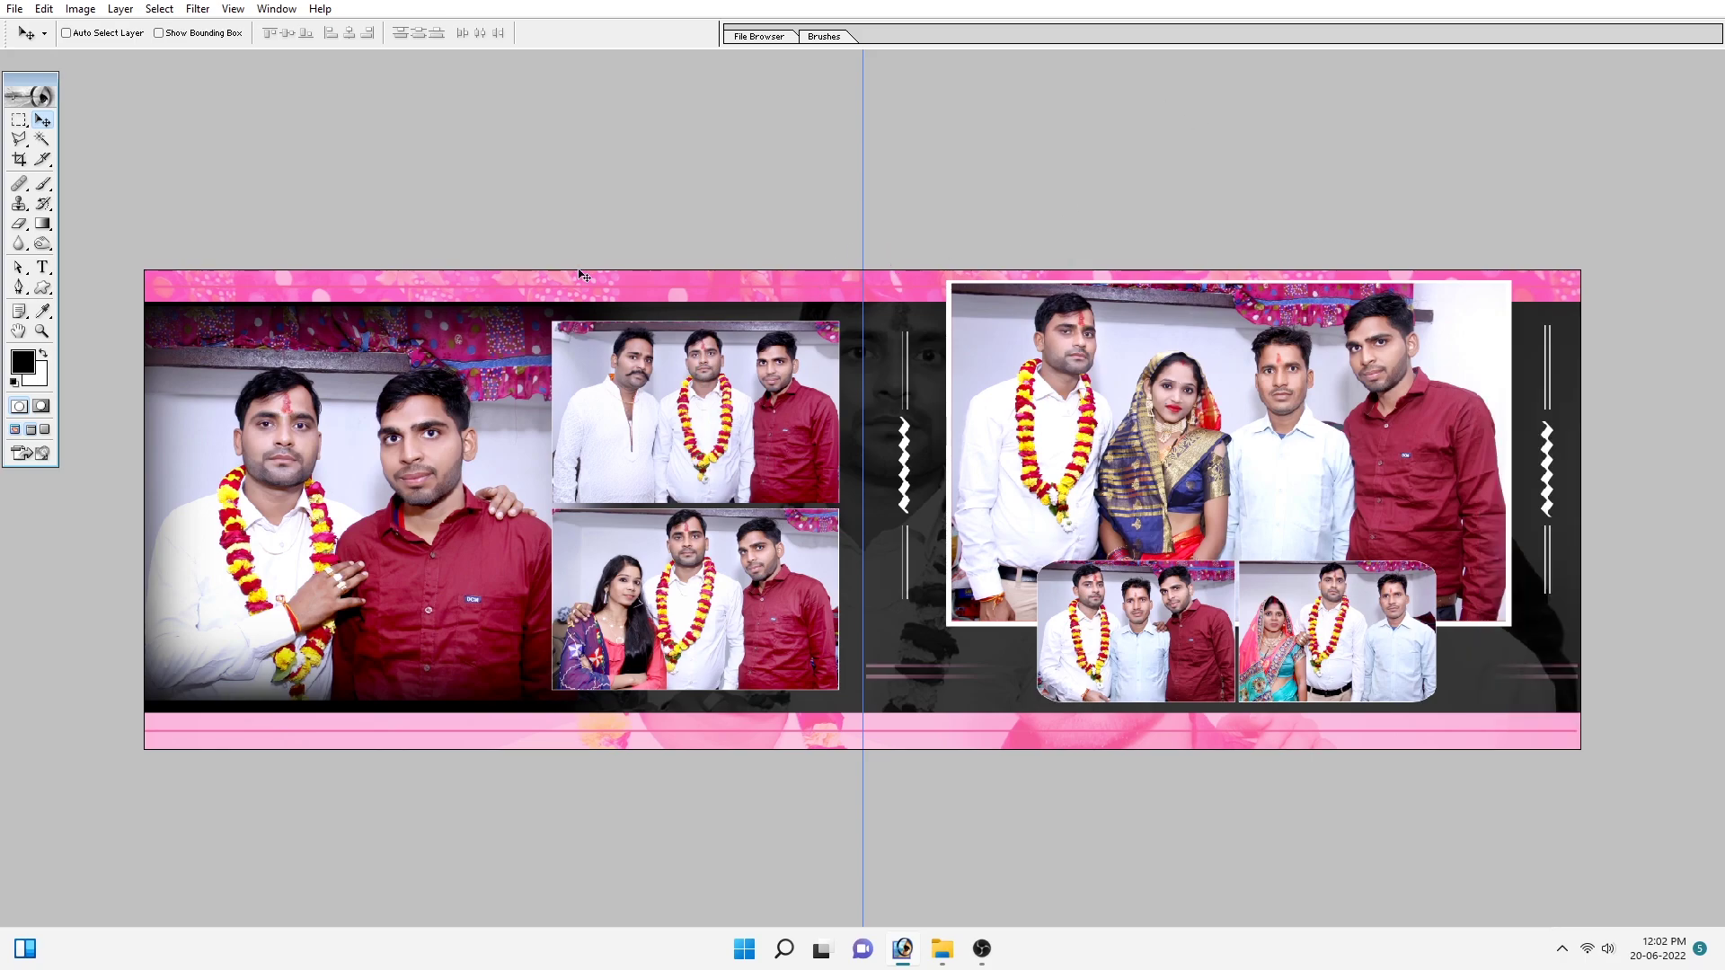
pyautogui.press('5')
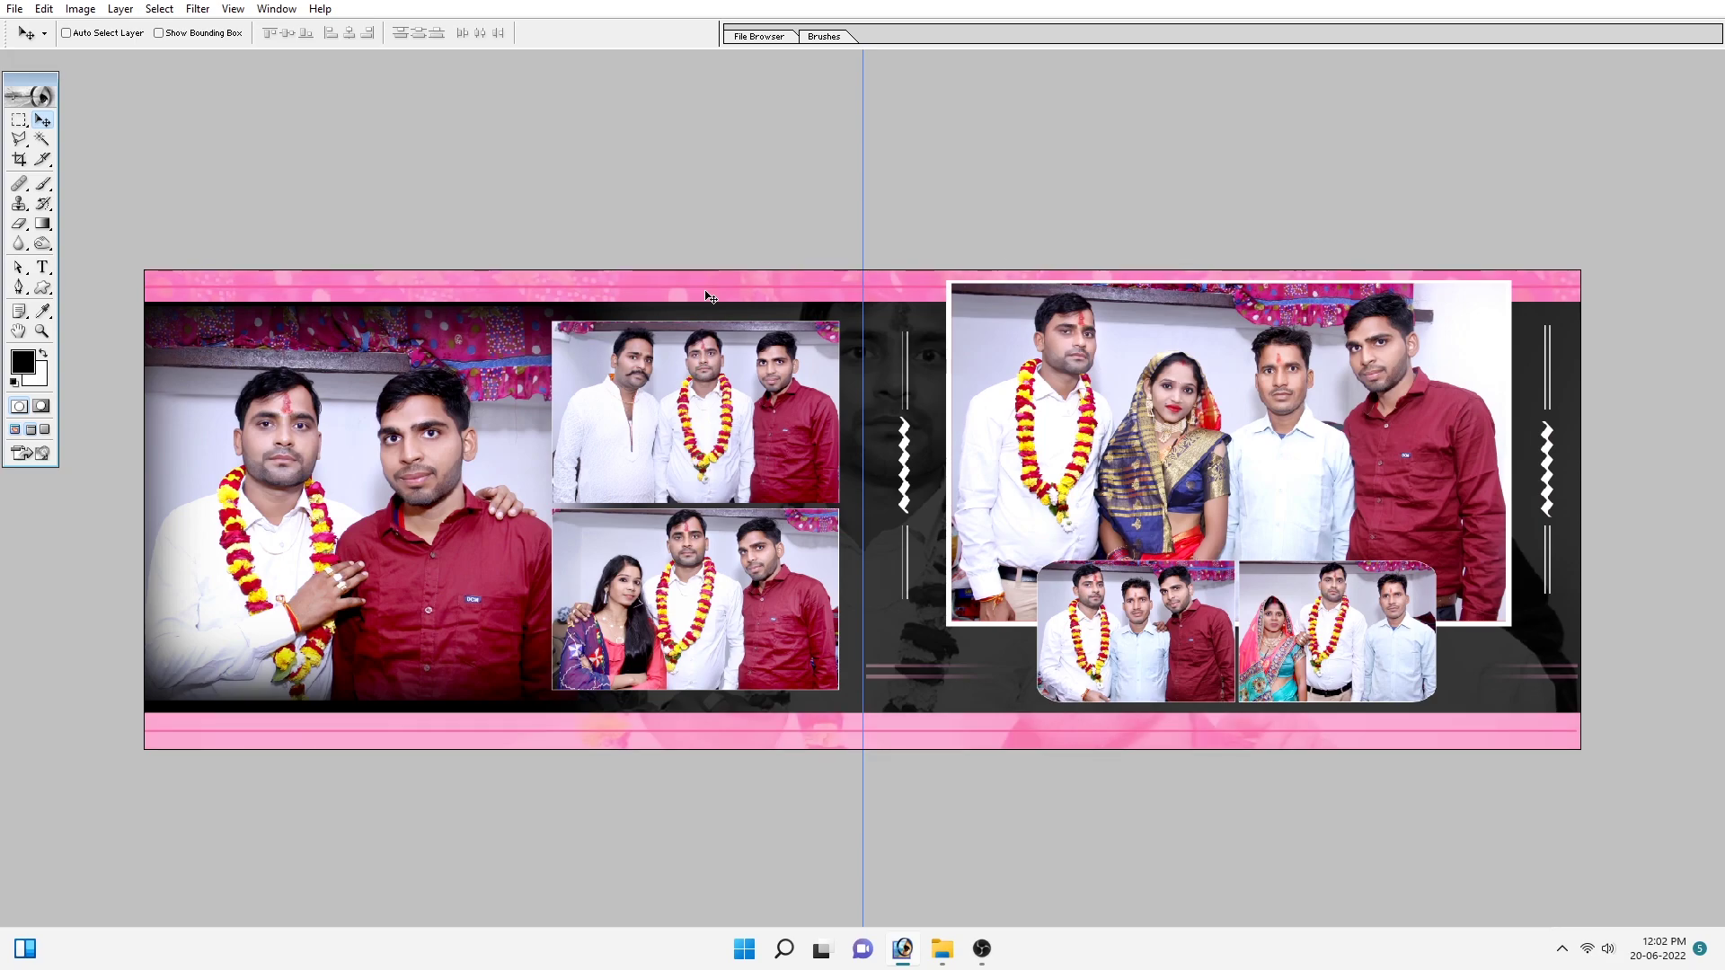
pyautogui.hotkey('ctrl', '-')
pyautogui.hotkey('ctrl', '+')
pyautogui.hotkey('ctrl', '+')
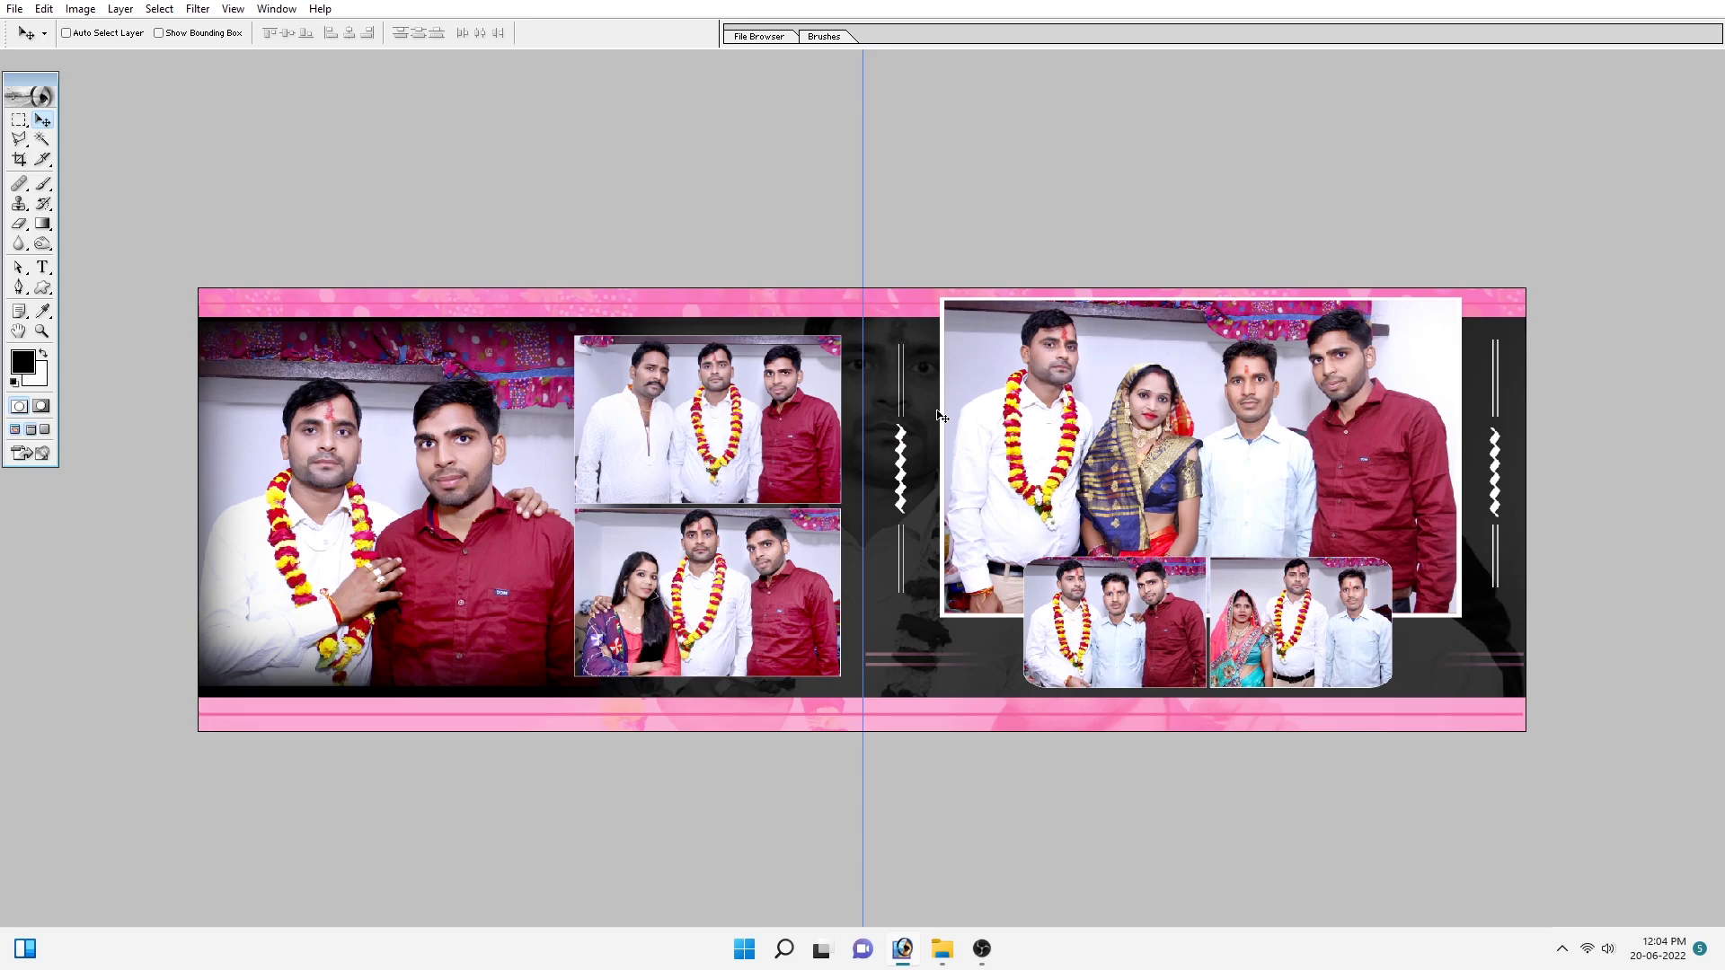
# Step: Save the album spread as 09.psd in the Sonu Album folder and close it
pyautogui.hotkey('ctrl', 'shift', 's')
pyautogui.write('09')
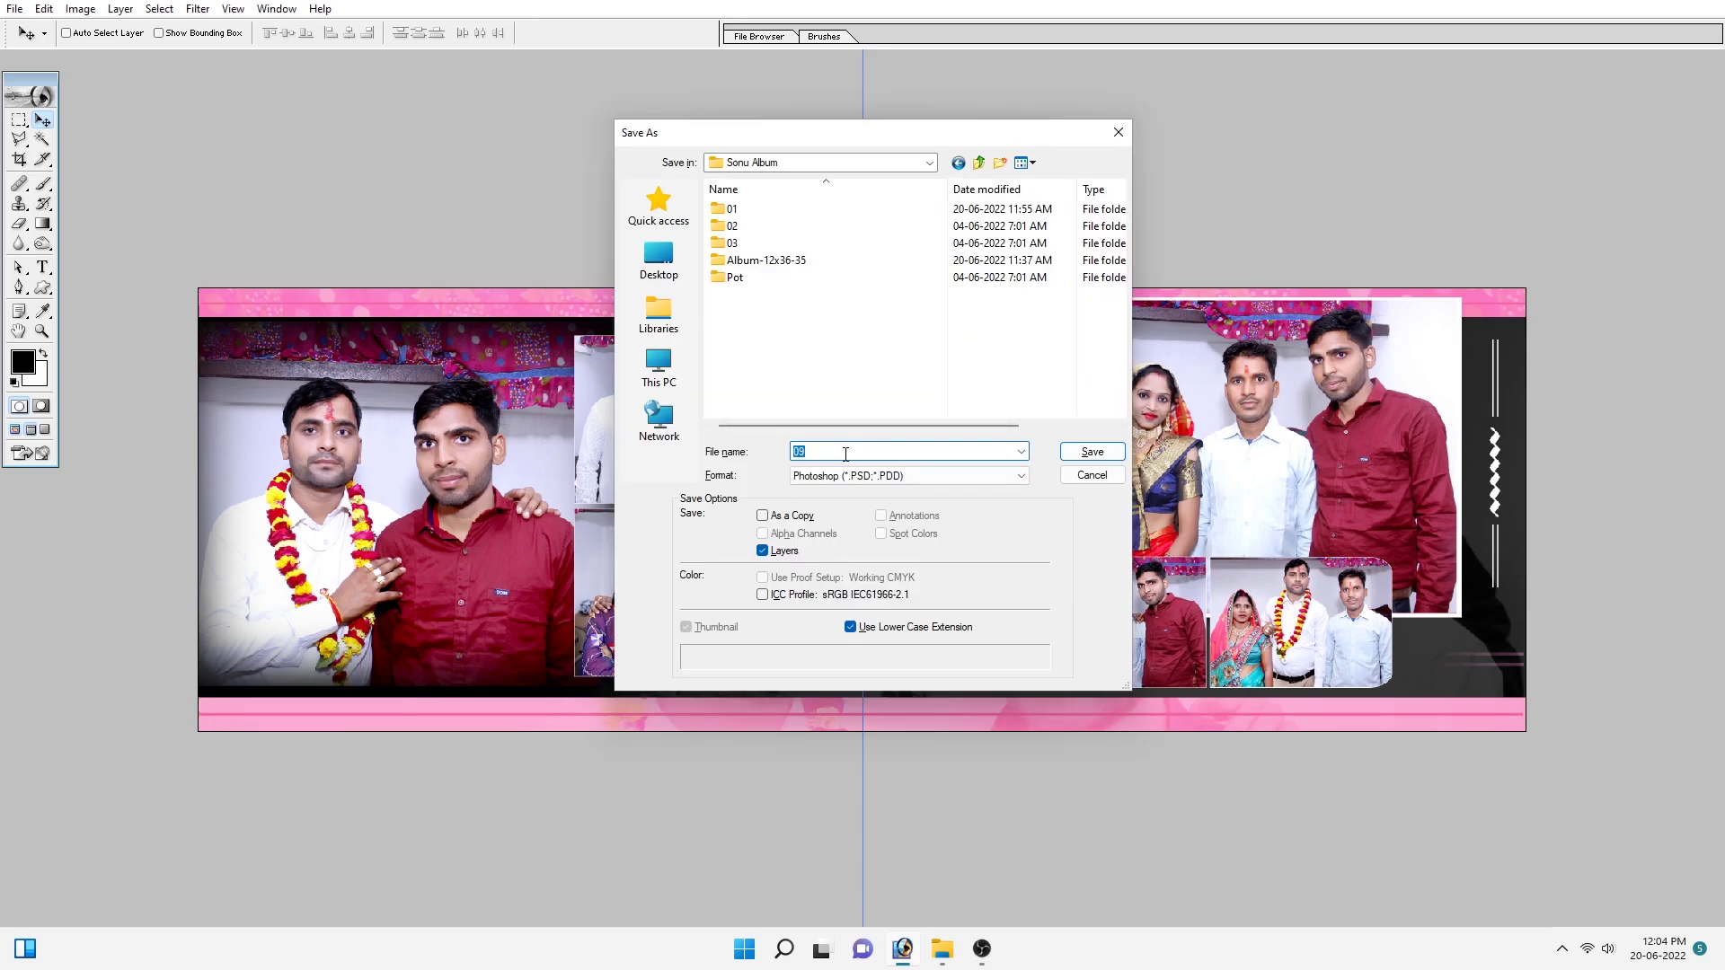
pyautogui.press('Return')
pyautogui.hotkey('ctrl', 'w')
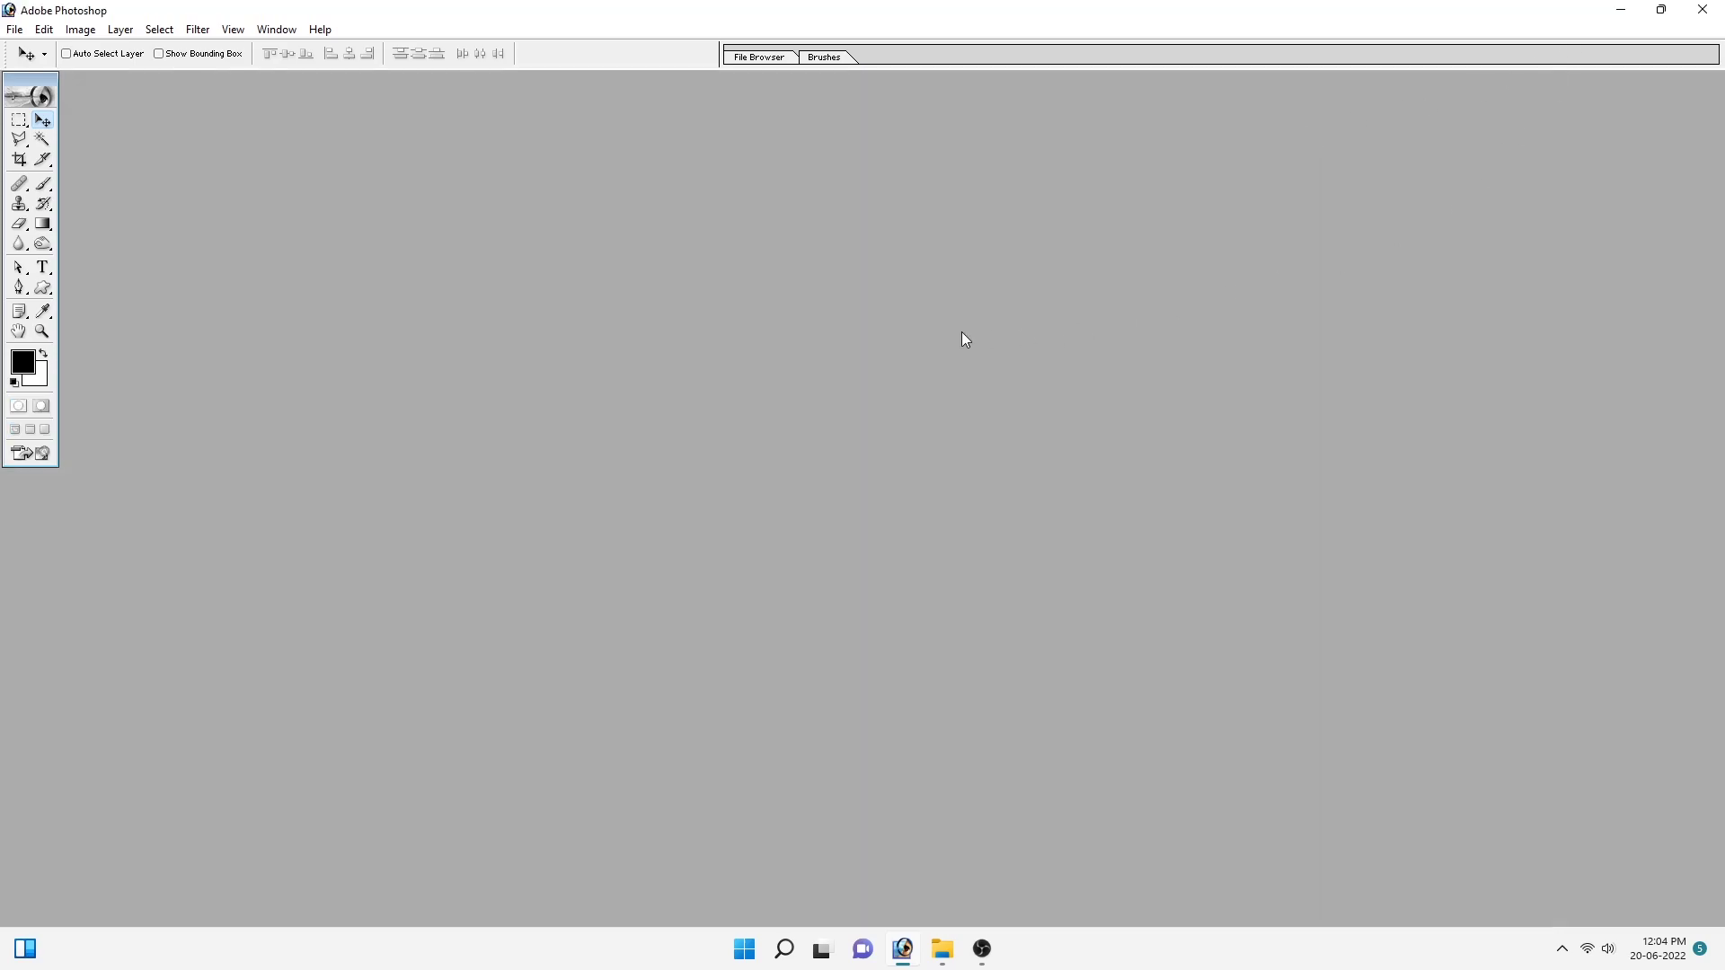
# Step: In a maximized Explorer window, open the Elements (F:) drive and its LOCAL DISK (E) folder
pyautogui.press('super+e')
pyautogui.click(494, 604)
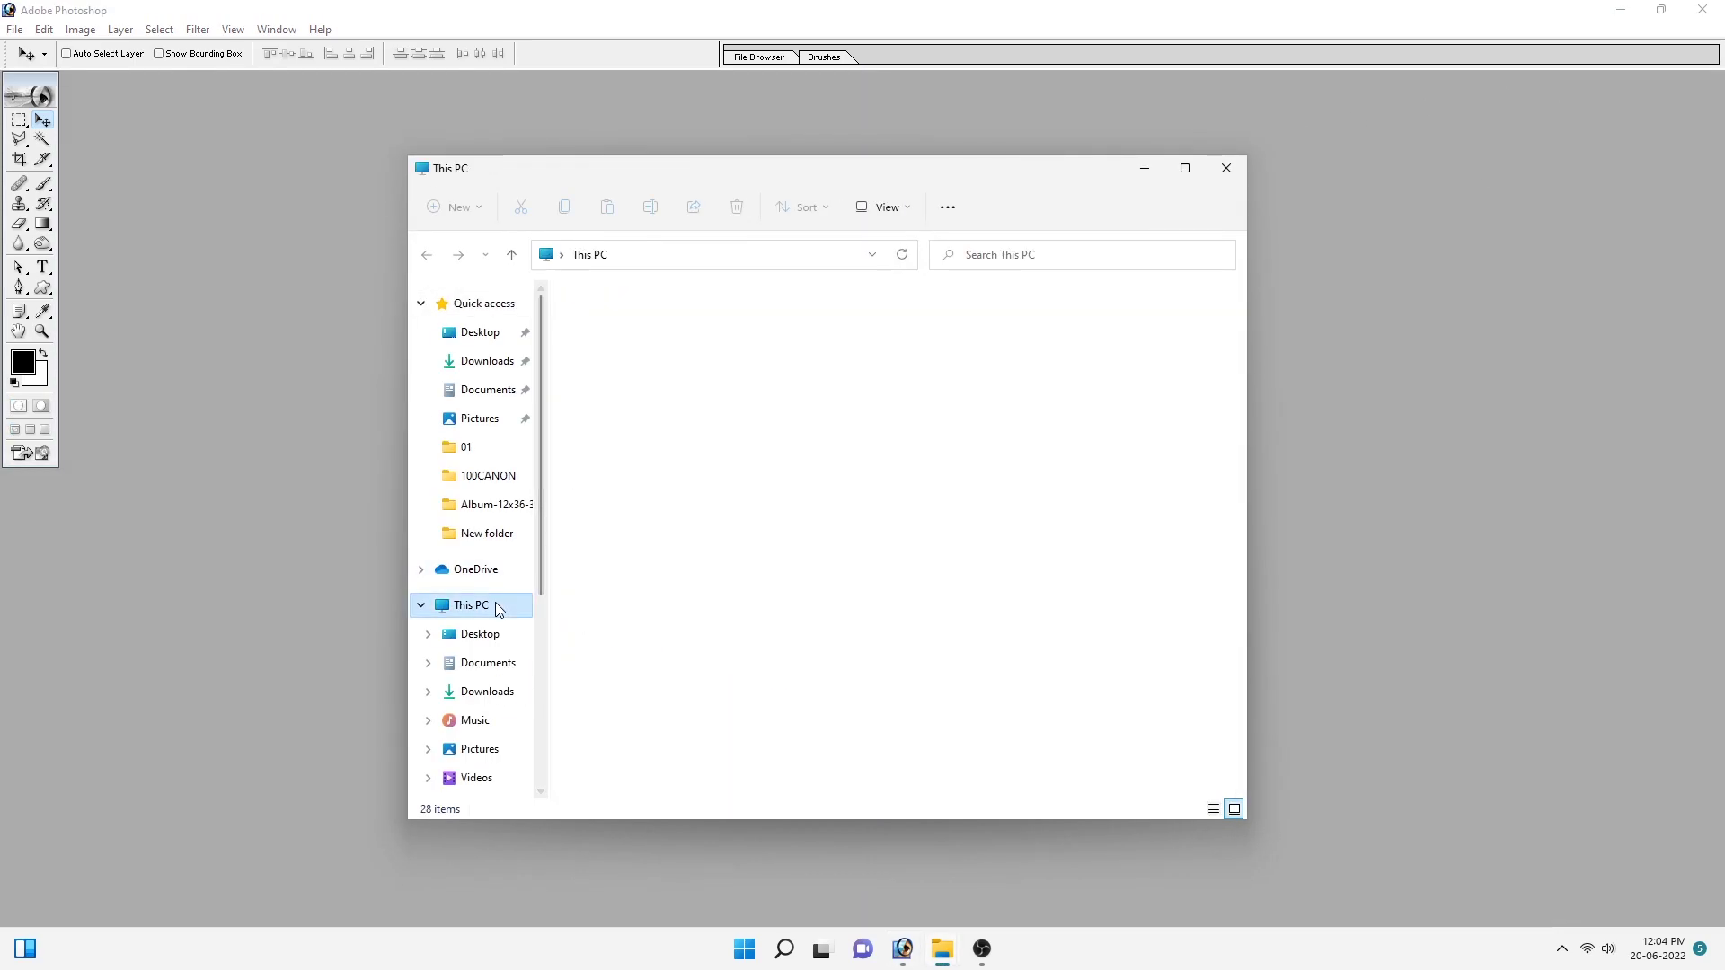
pyautogui.click(1185, 168)
pyautogui.click(915, 243)
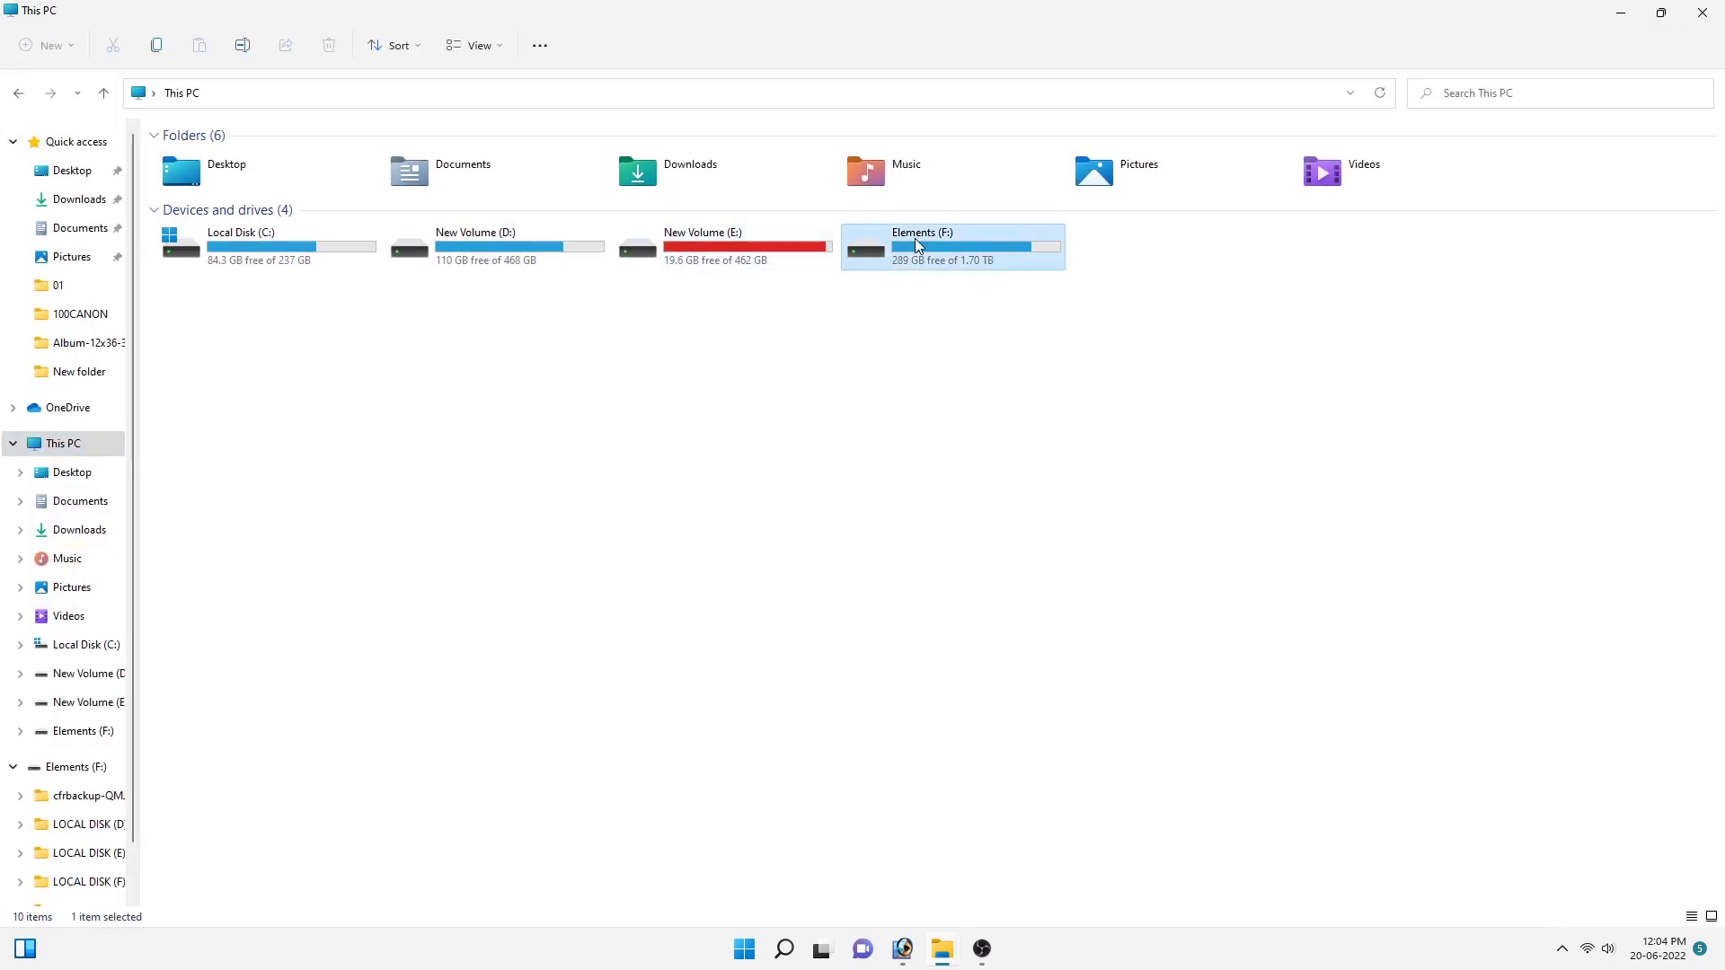
pyautogui.doubleClick(915, 241)
pyautogui.doubleClick(251, 197)
# Step: Go into SOFTW > Neat Image Pro Plus and select the Neat56DSetup installer
pyautogui.click(193, 245)
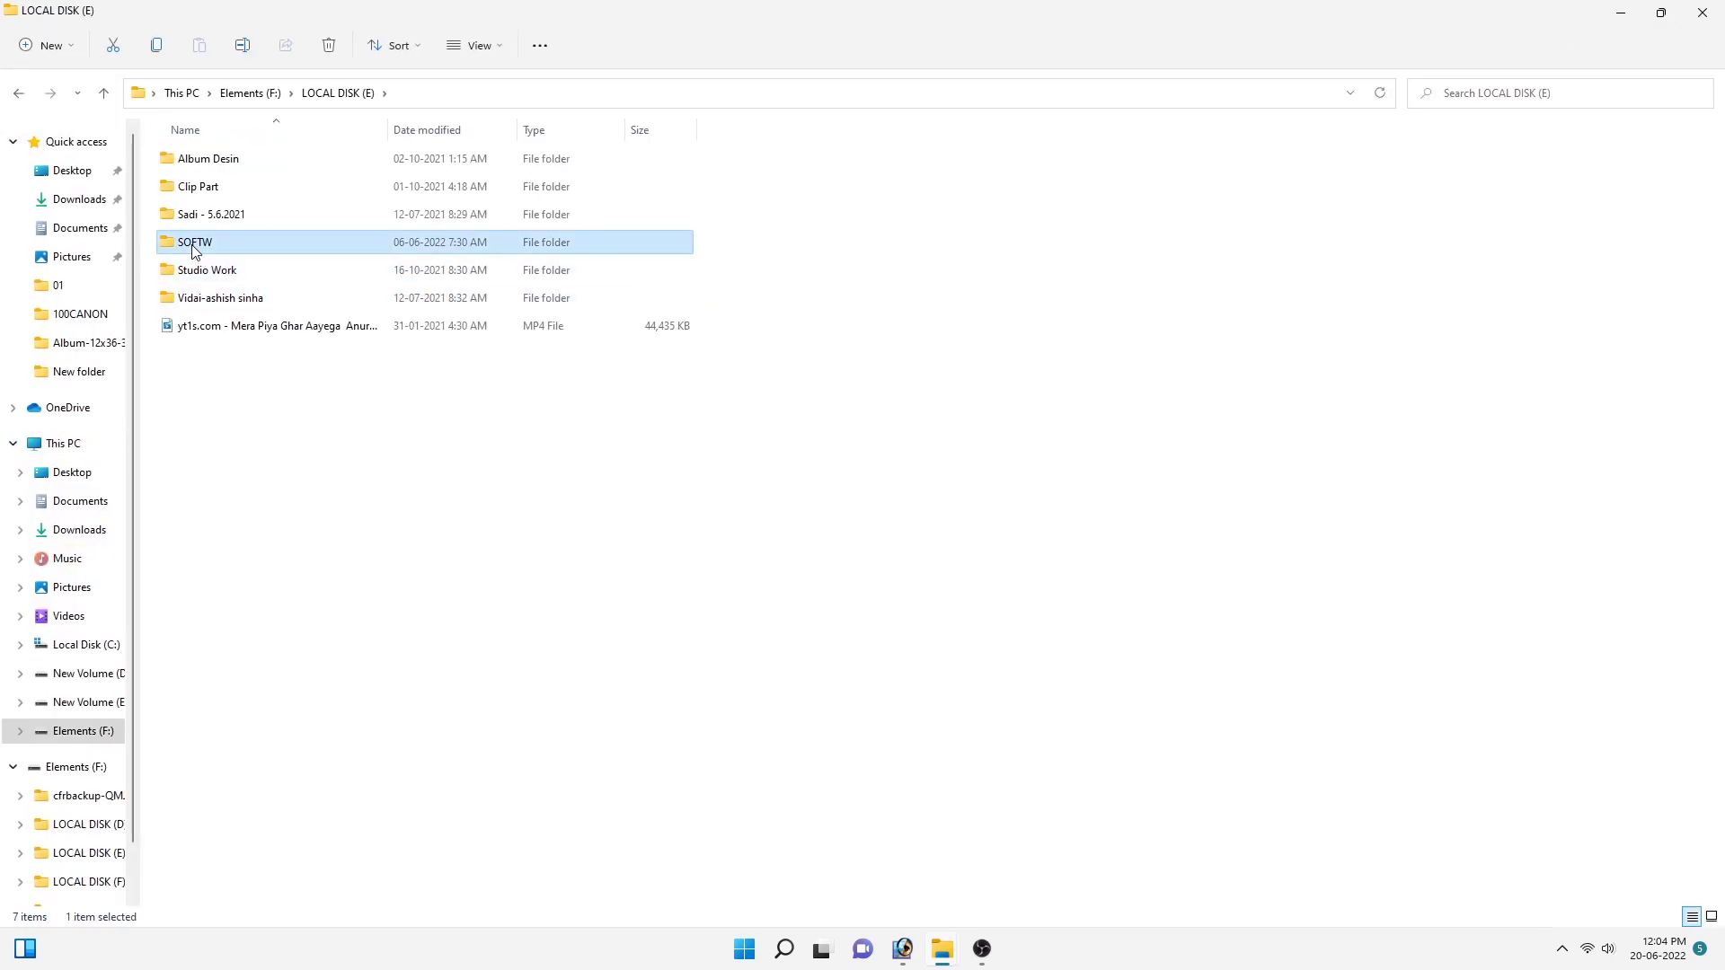
pyautogui.doubleClick(193, 244)
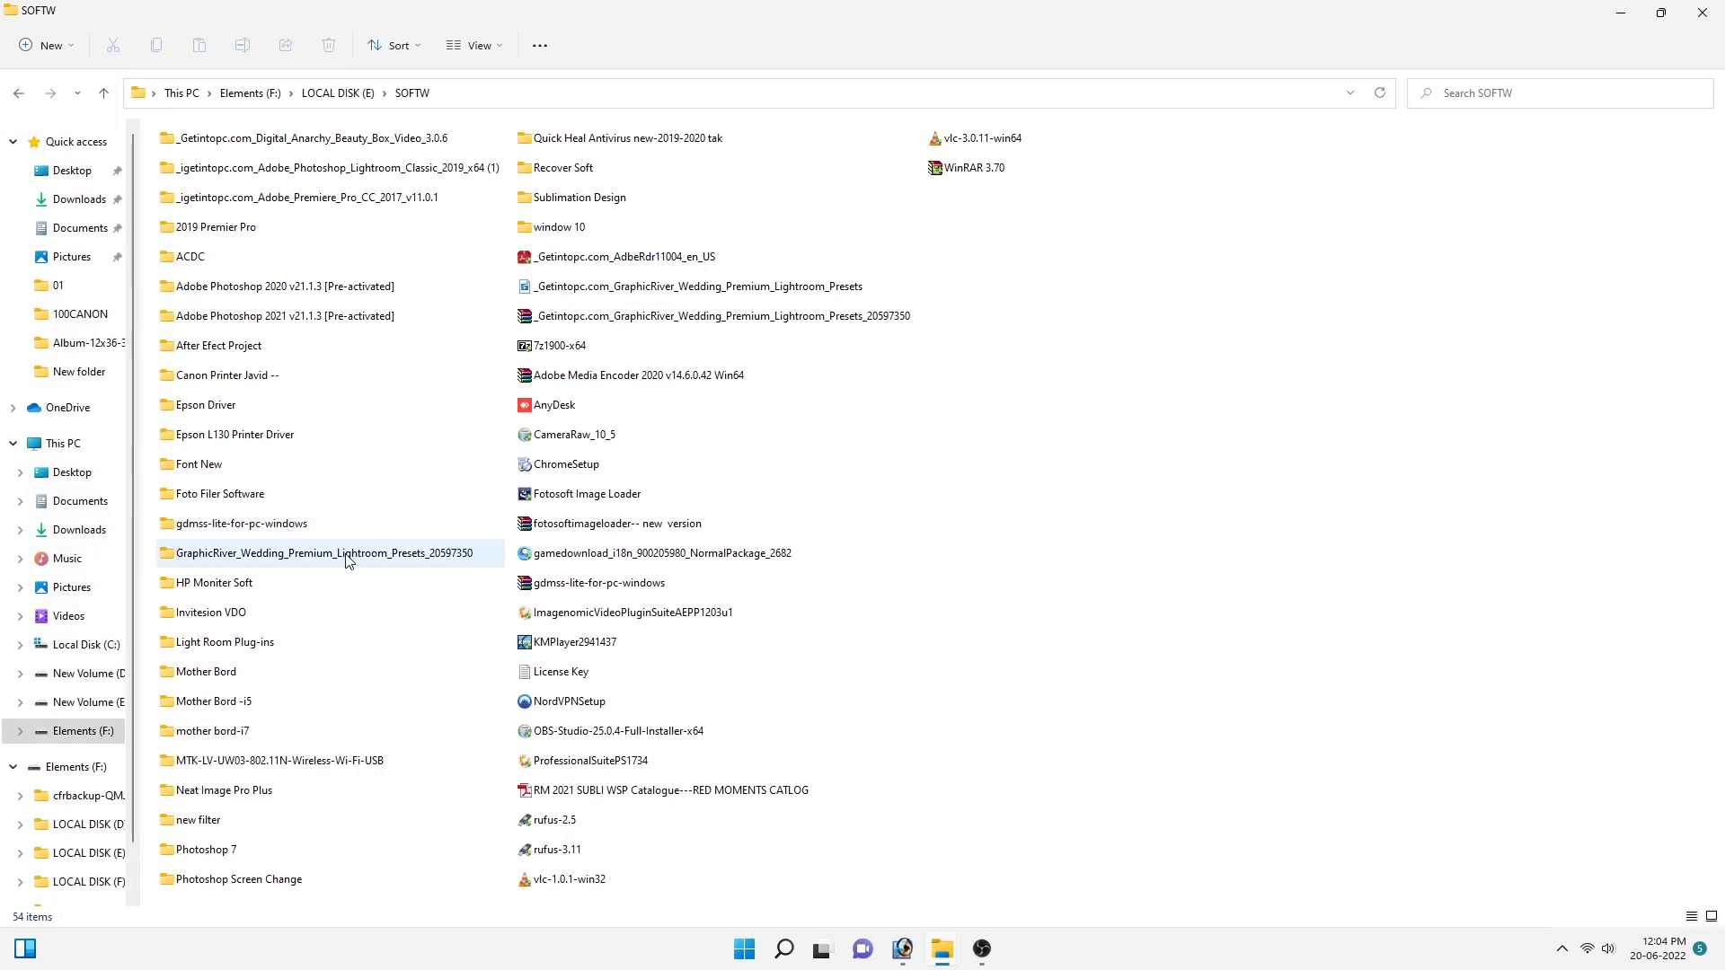
pyautogui.click(236, 802)
pyautogui.doubleClick(262, 800)
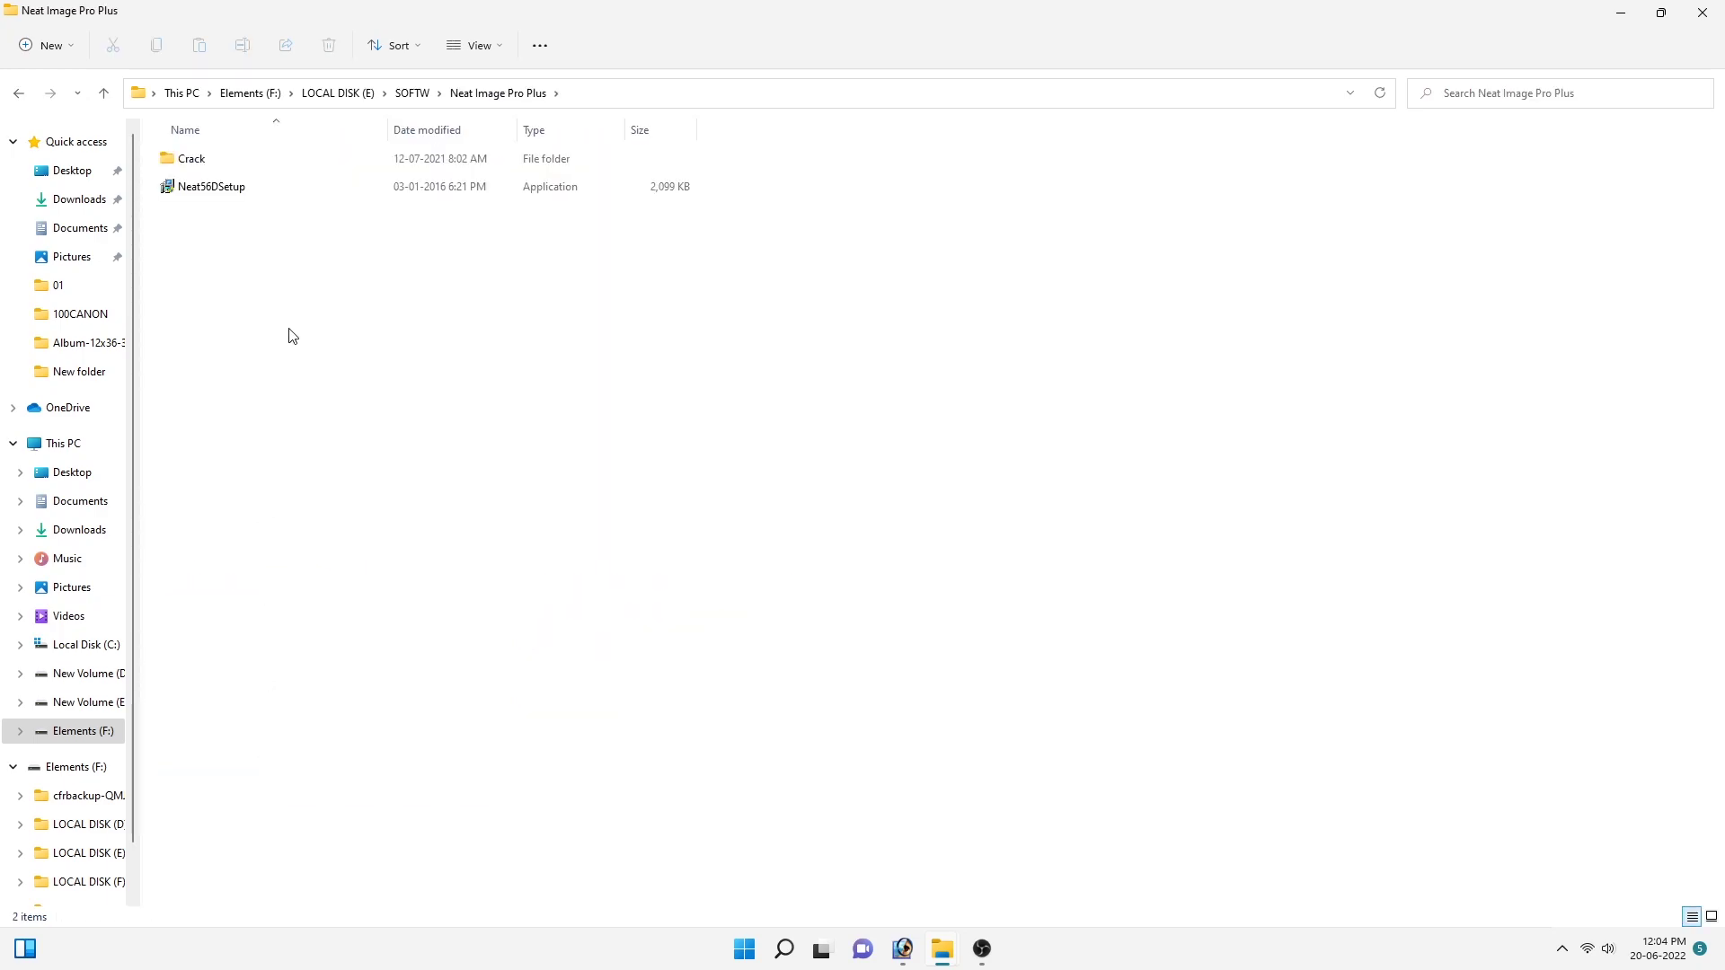
pyautogui.click(191, 163)
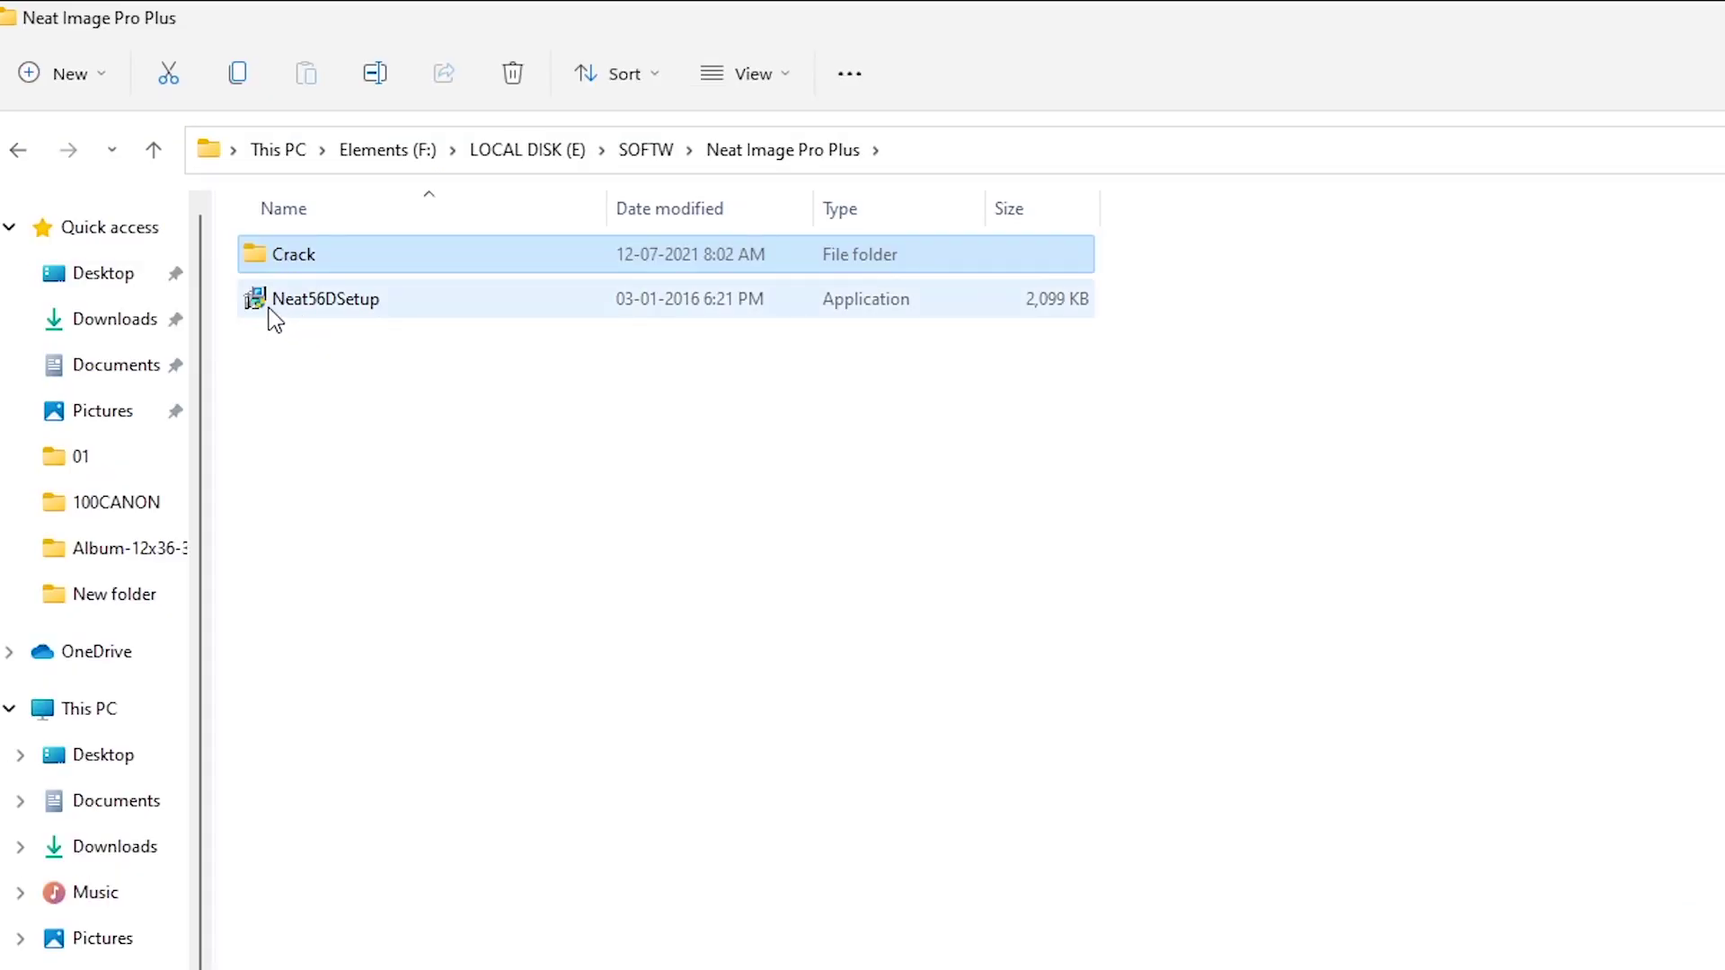
pyautogui.click(269, 310)
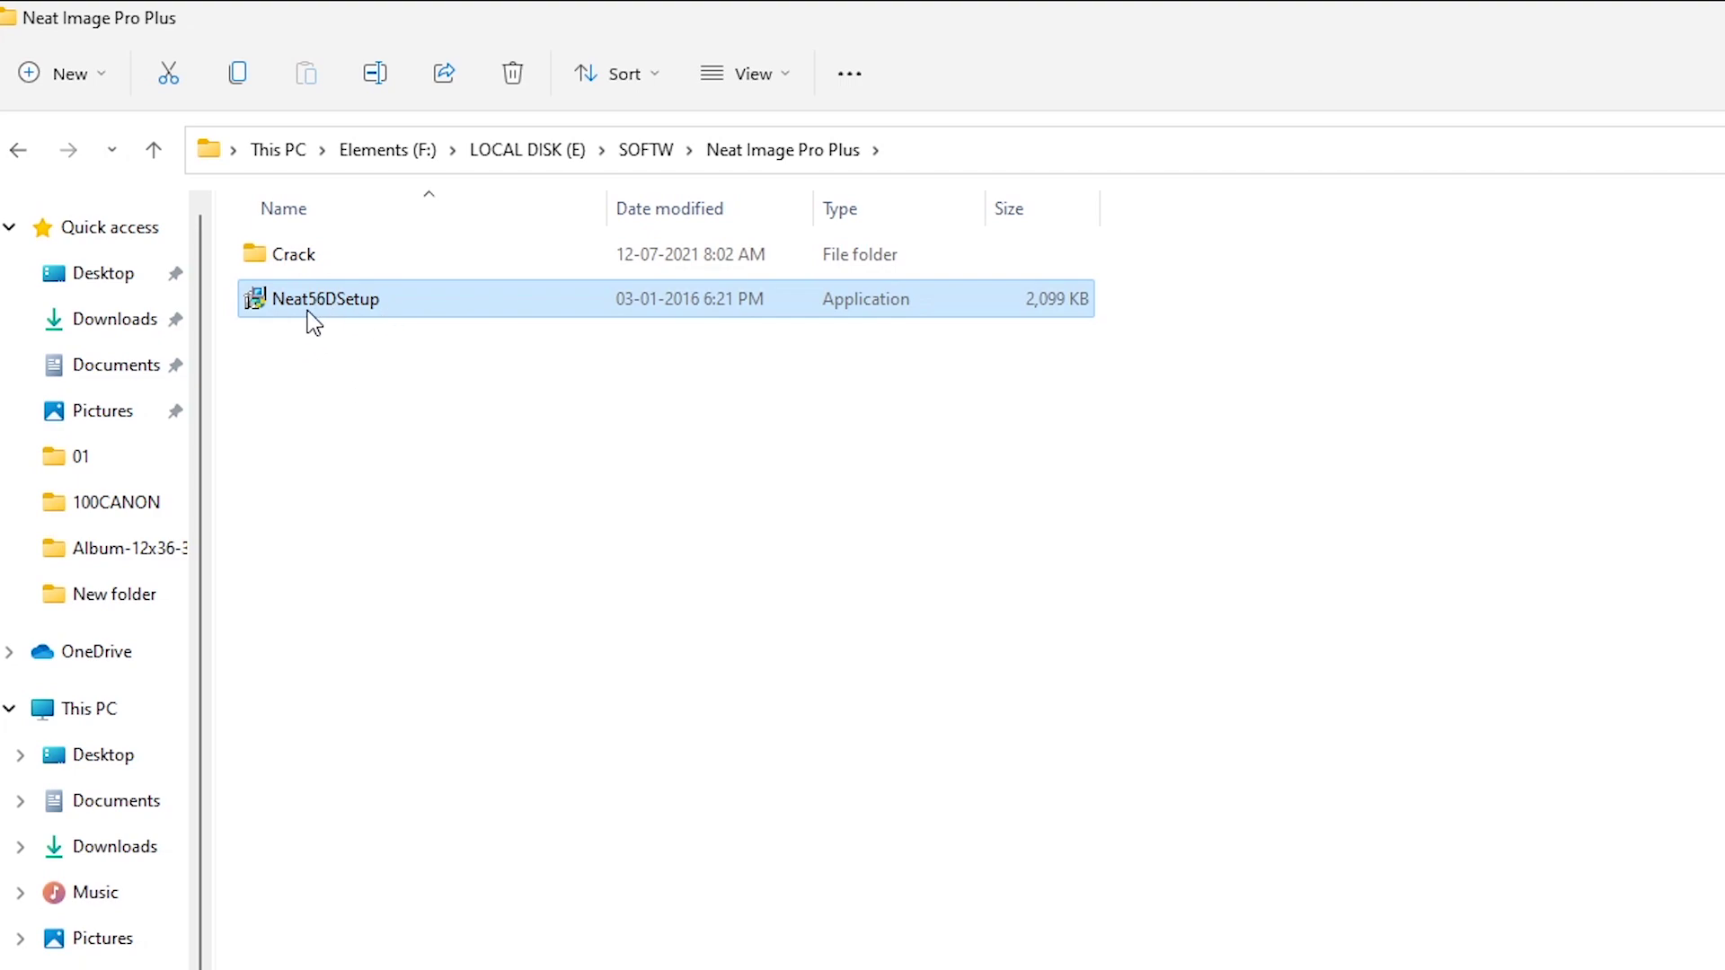
# Step: Launch the Neat56DSetup installer, allow it to run, and accept the licence agreement
pyautogui.rightClick(216, 190)
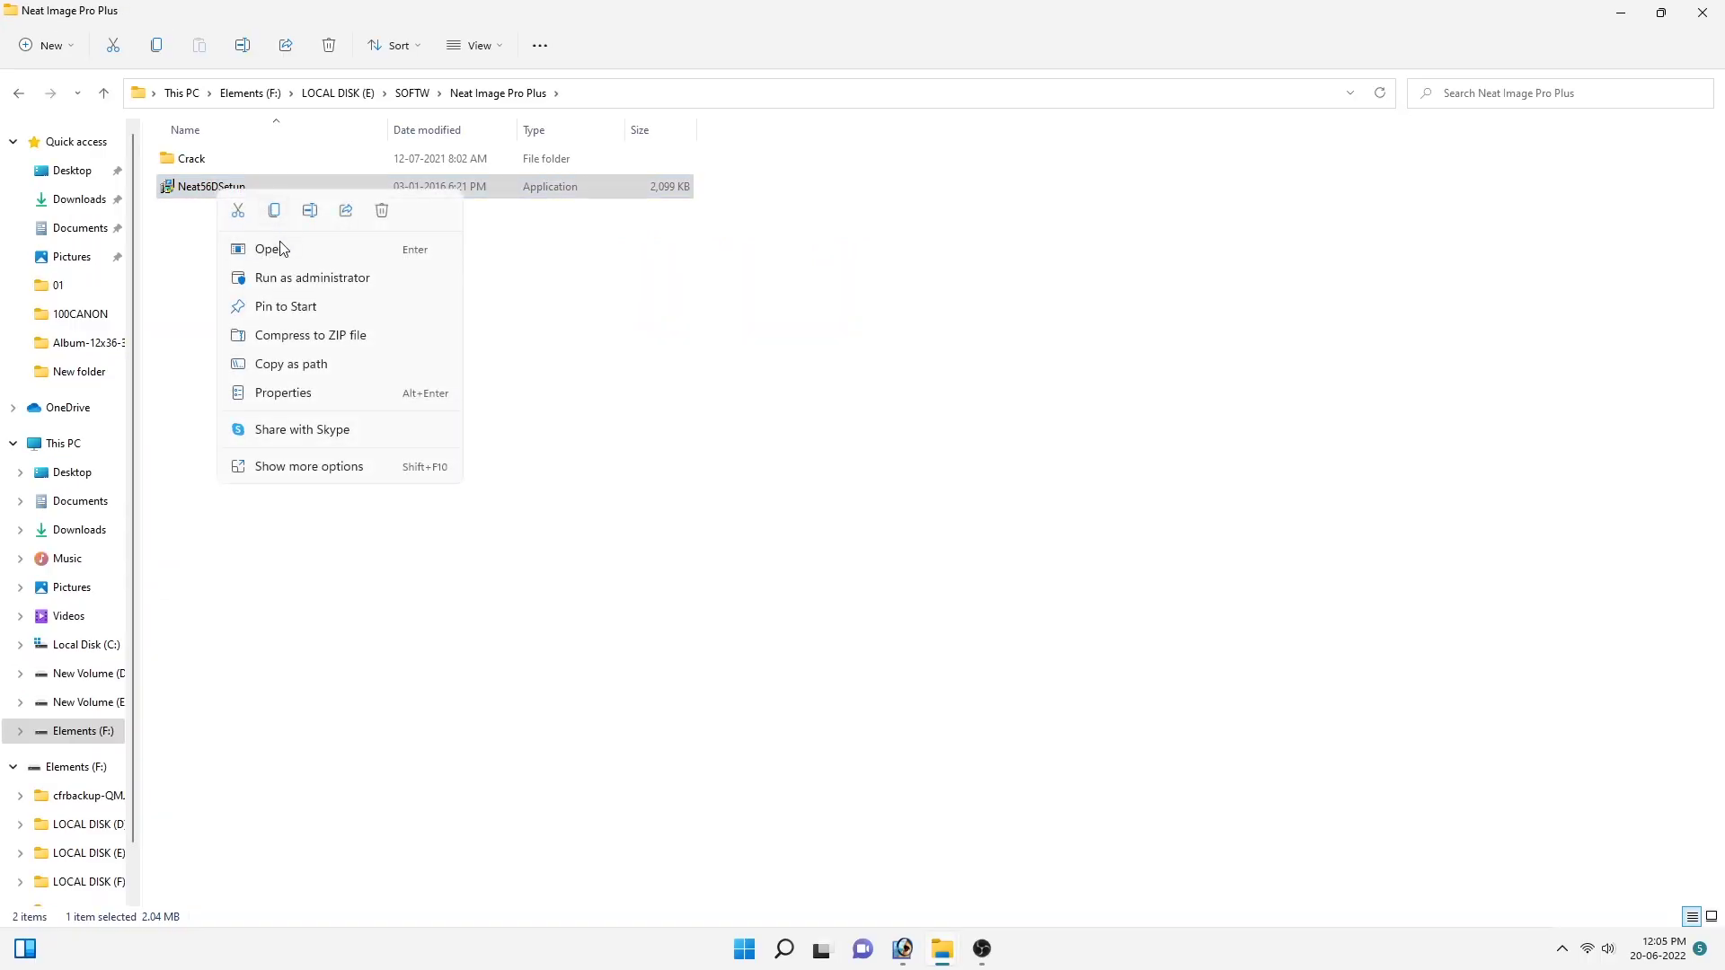
pyautogui.click(268, 249)
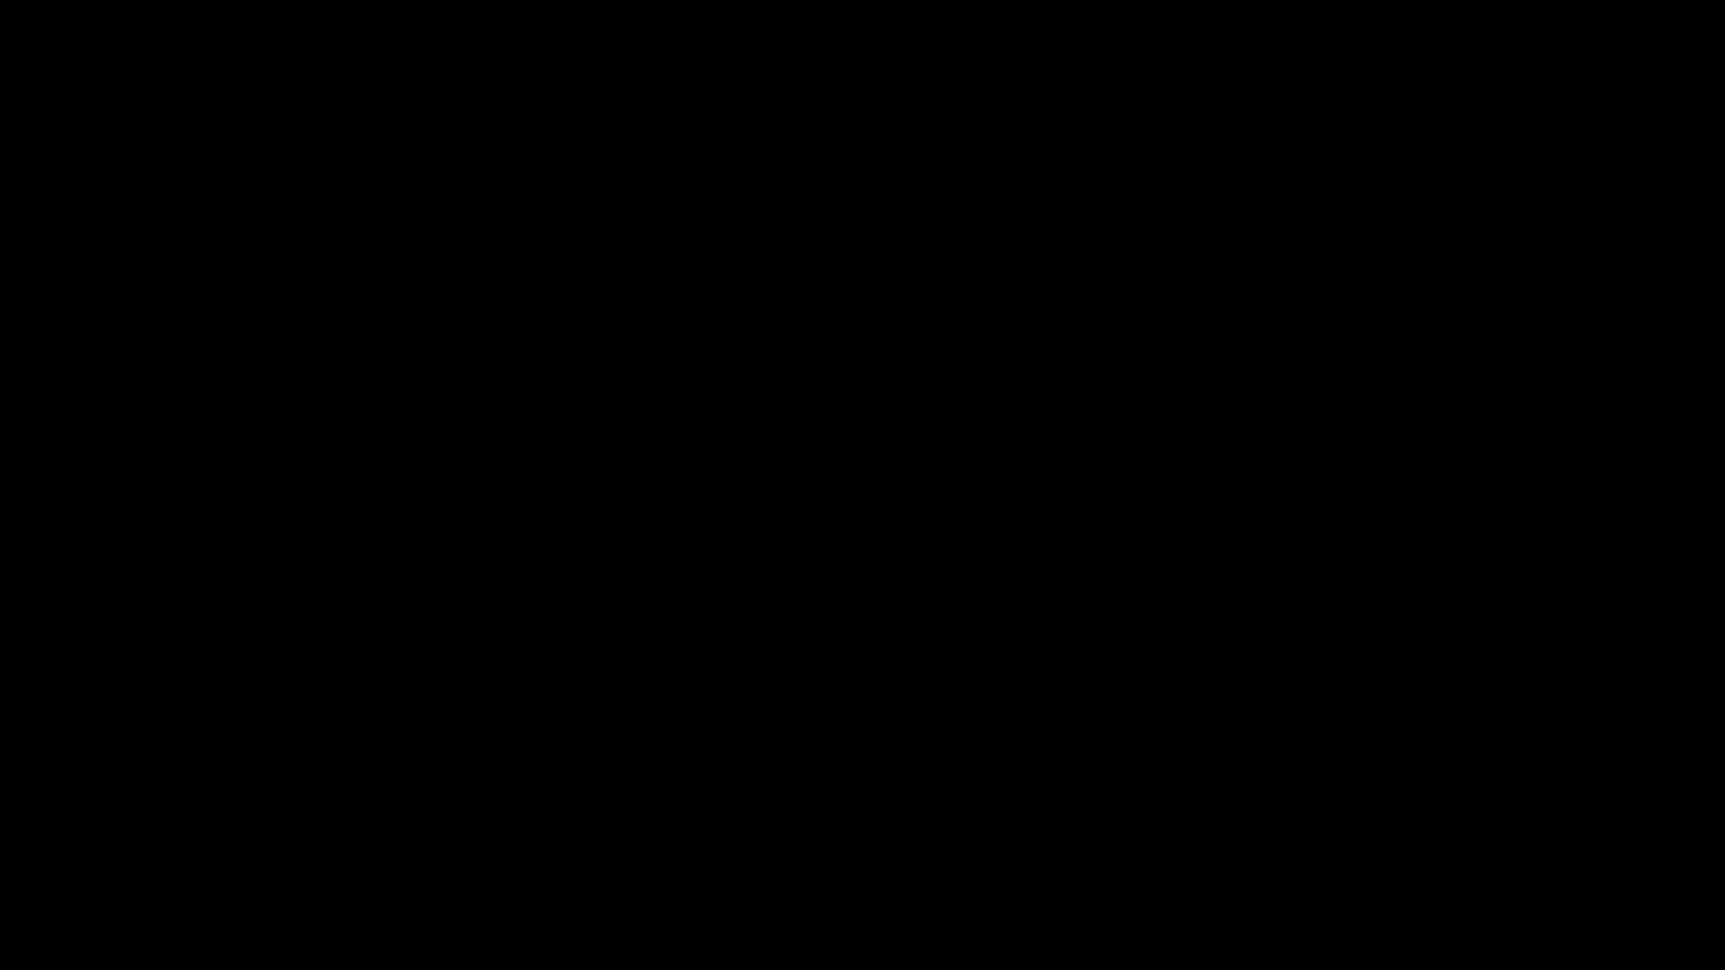
pyautogui.click(974, 618)
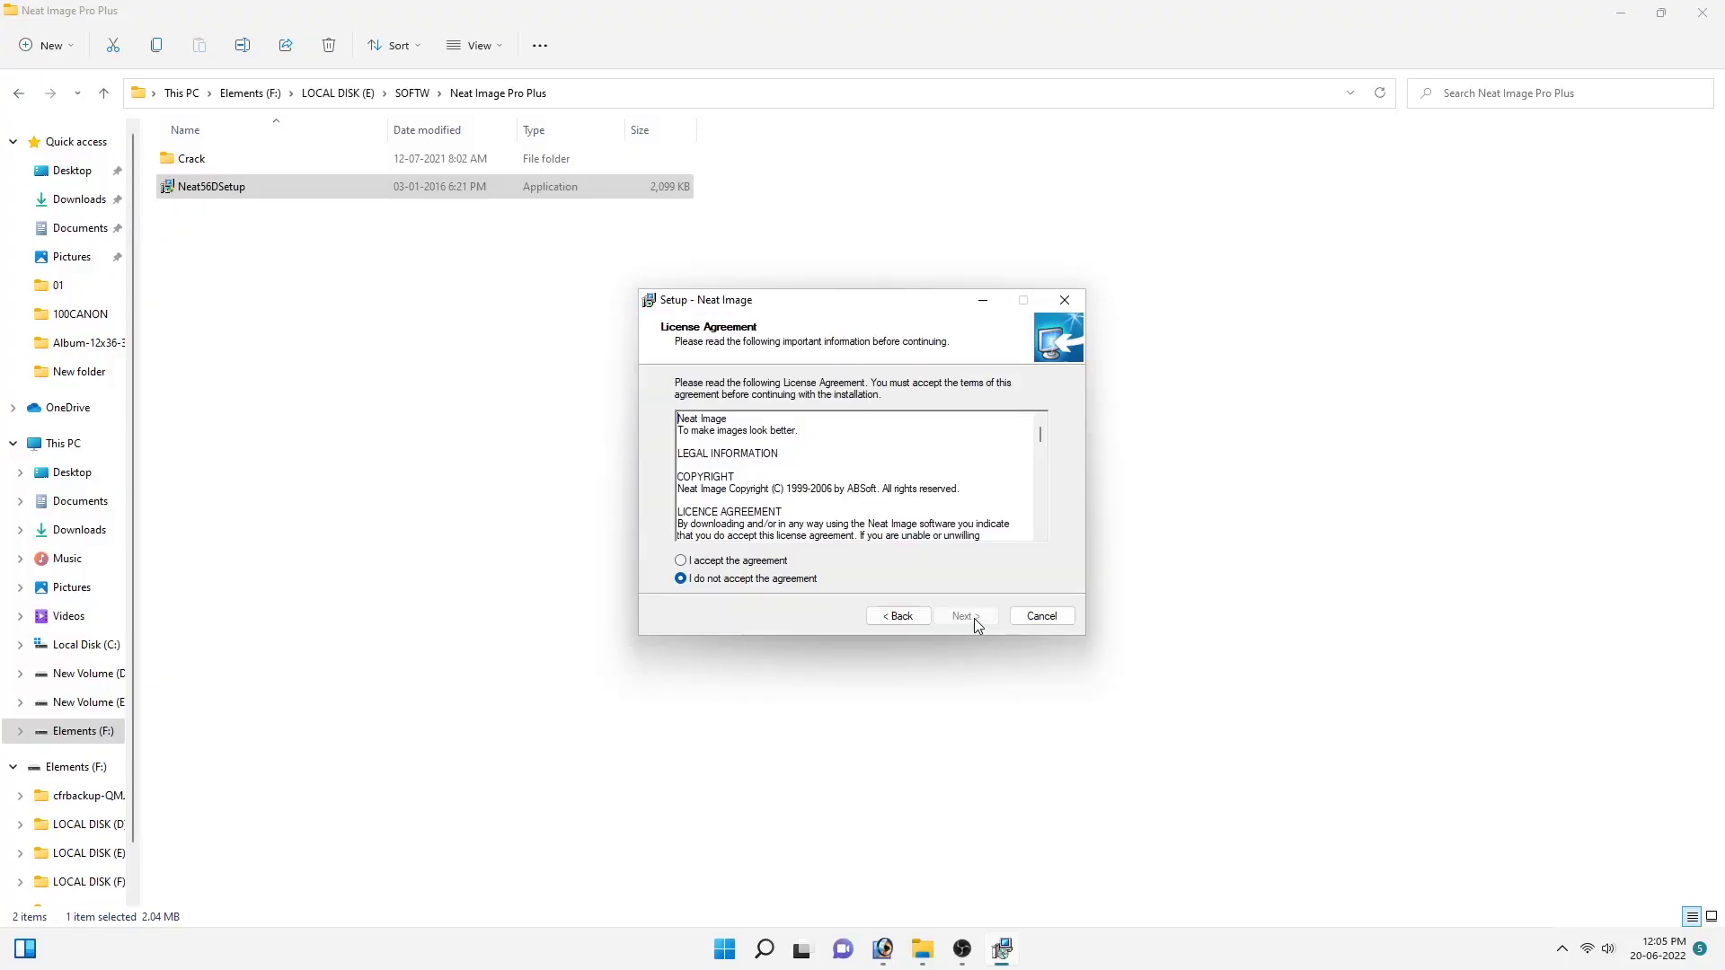
pyautogui.click(707, 562)
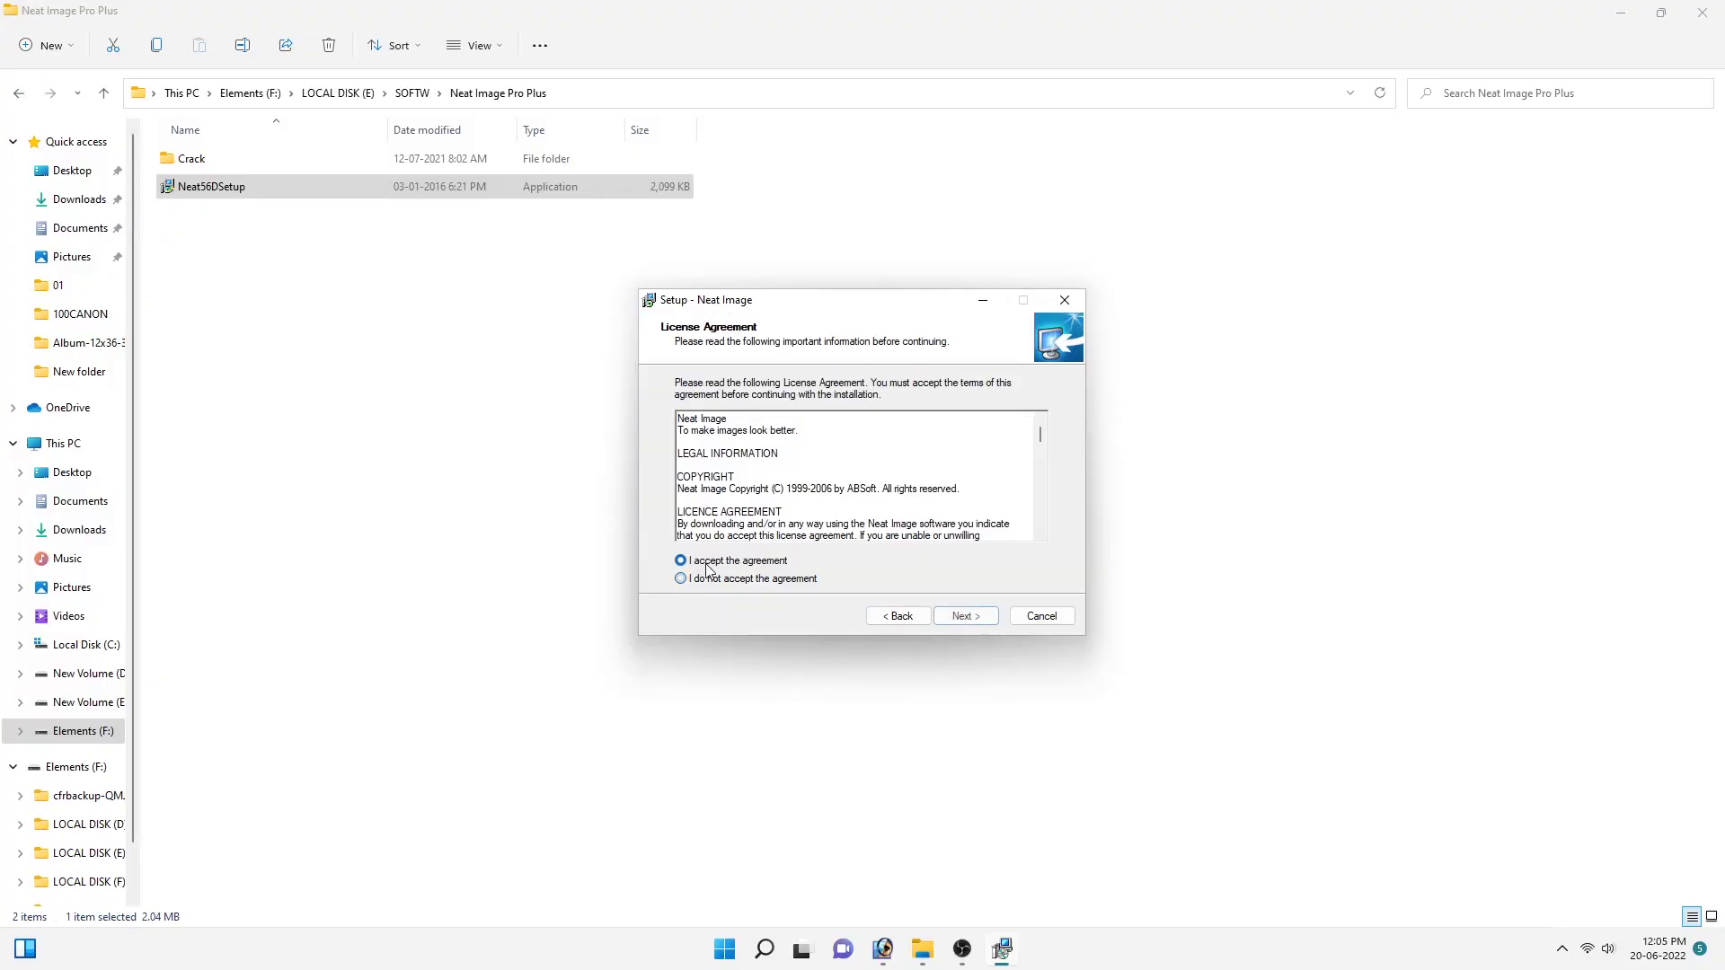
pyautogui.click(962, 618)
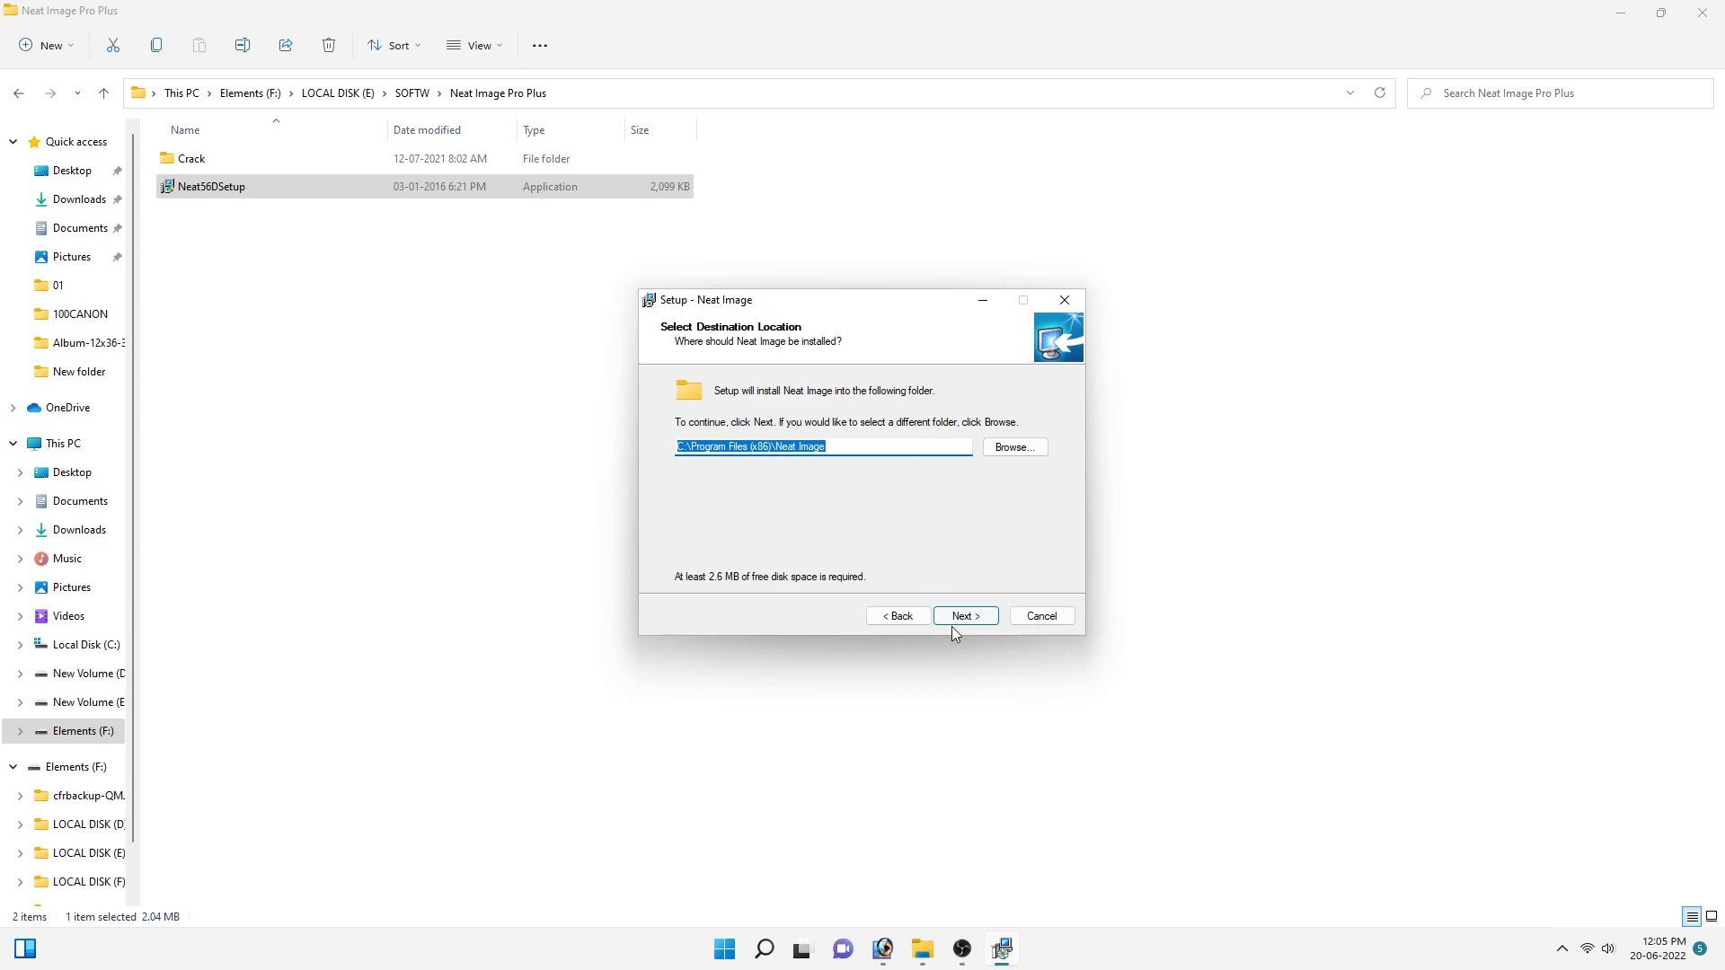
# Step: Cancel and exit Neat Image Setup, then dismiss the compatibility warning
pyautogui.click(1042, 616)
pyautogui.click(934, 559)
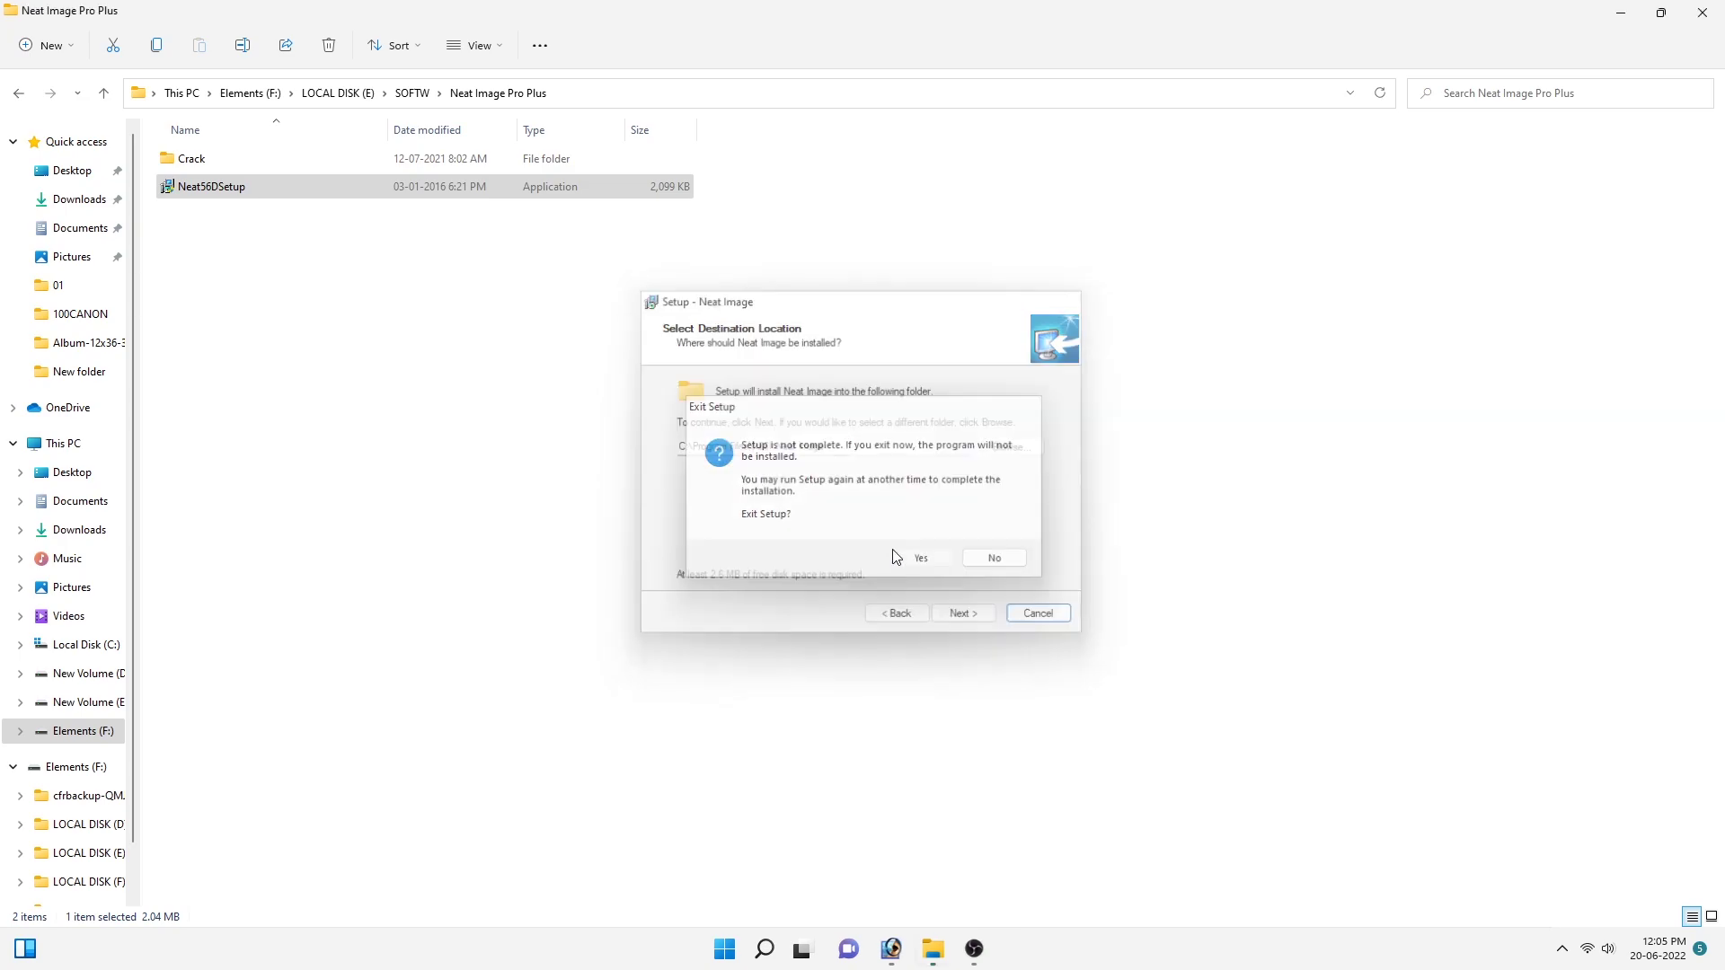
pyautogui.click(637, 449)
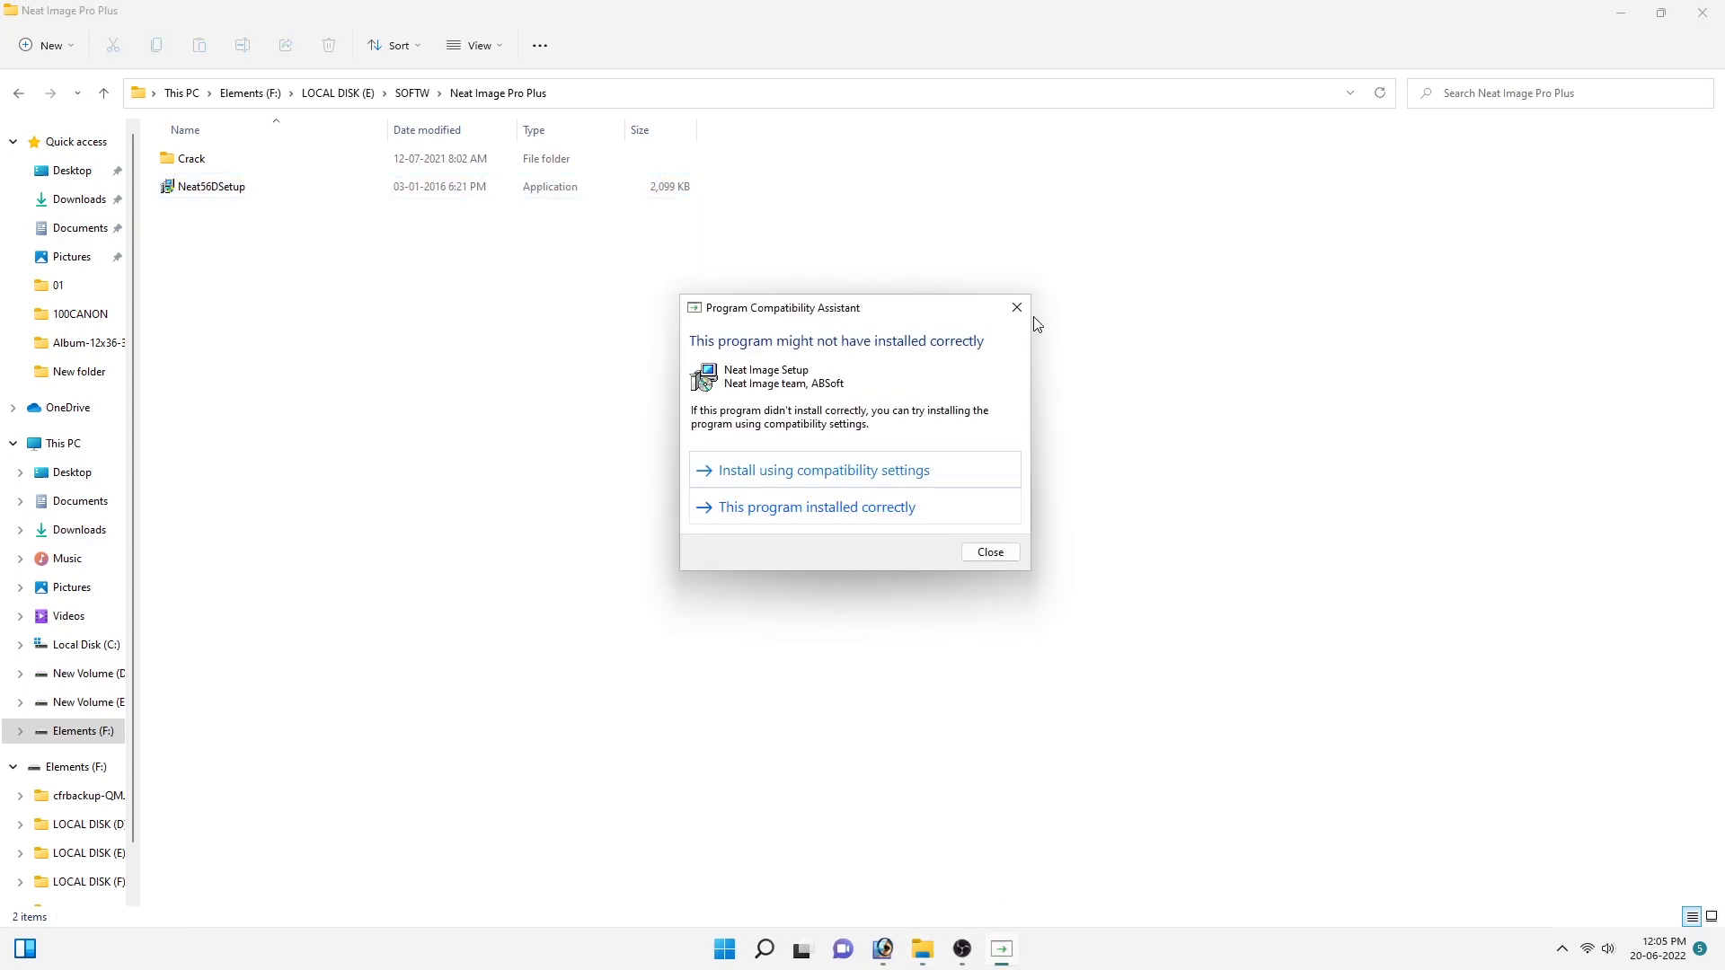
pyautogui.click(1033, 315)
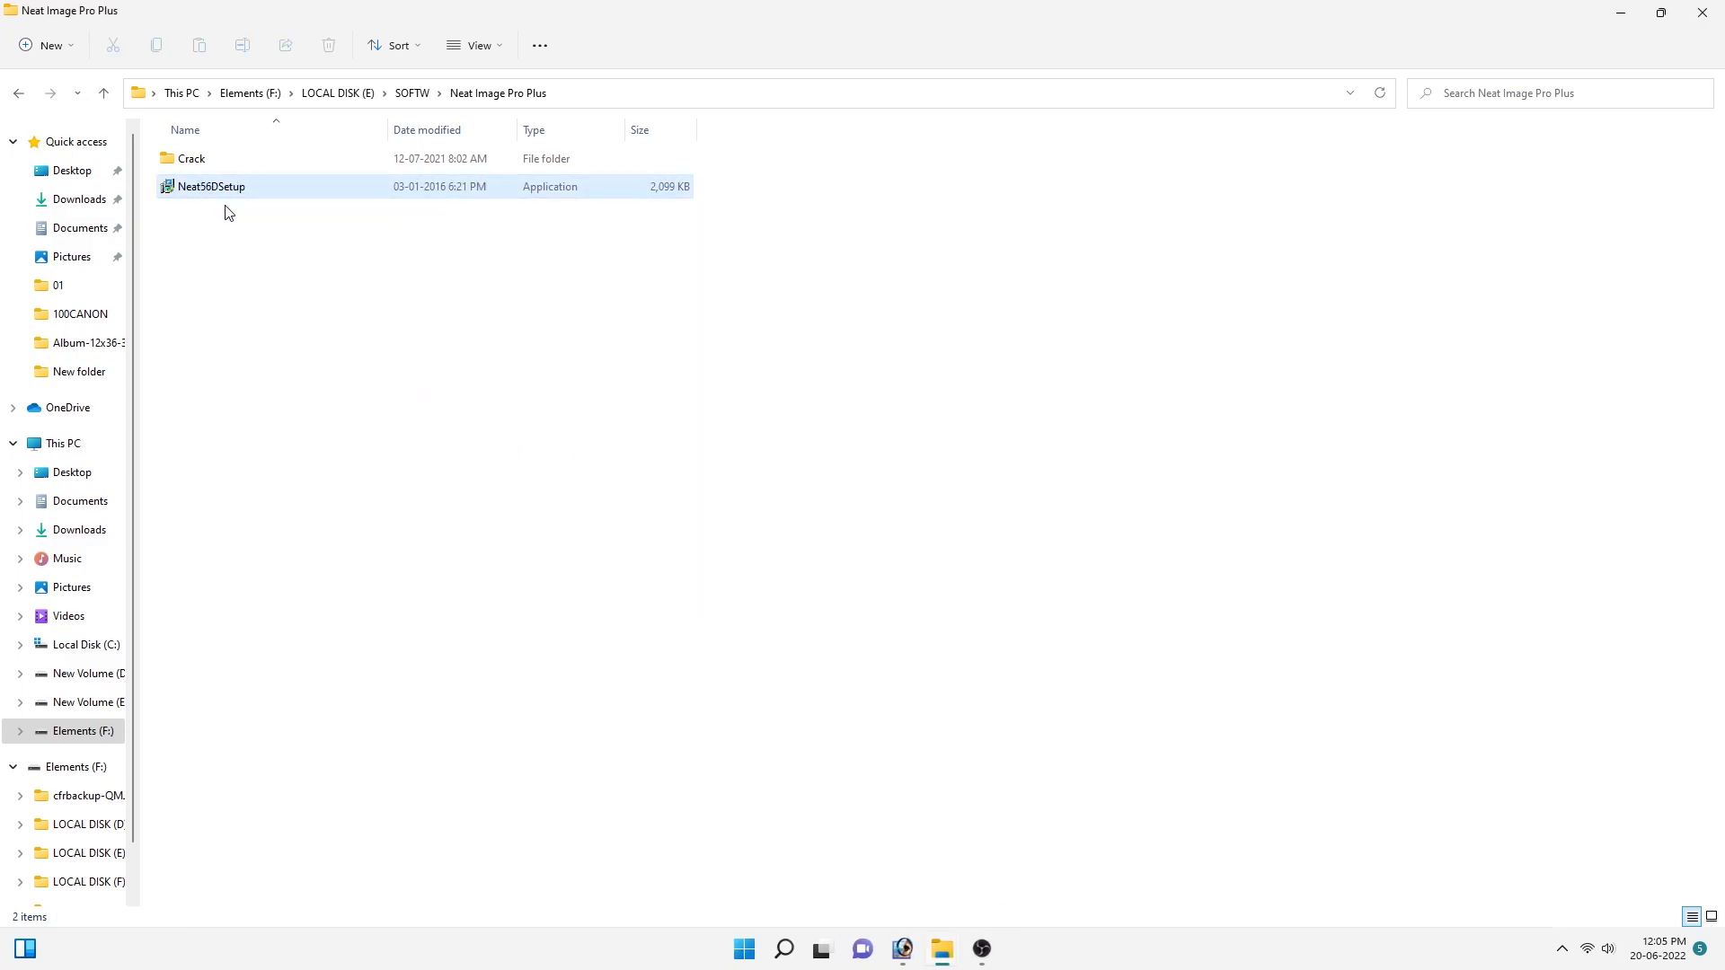
# Step: Copy the NeatImage 8BF plug-in file from the Crack folder
pyautogui.doubleClick(189, 169)
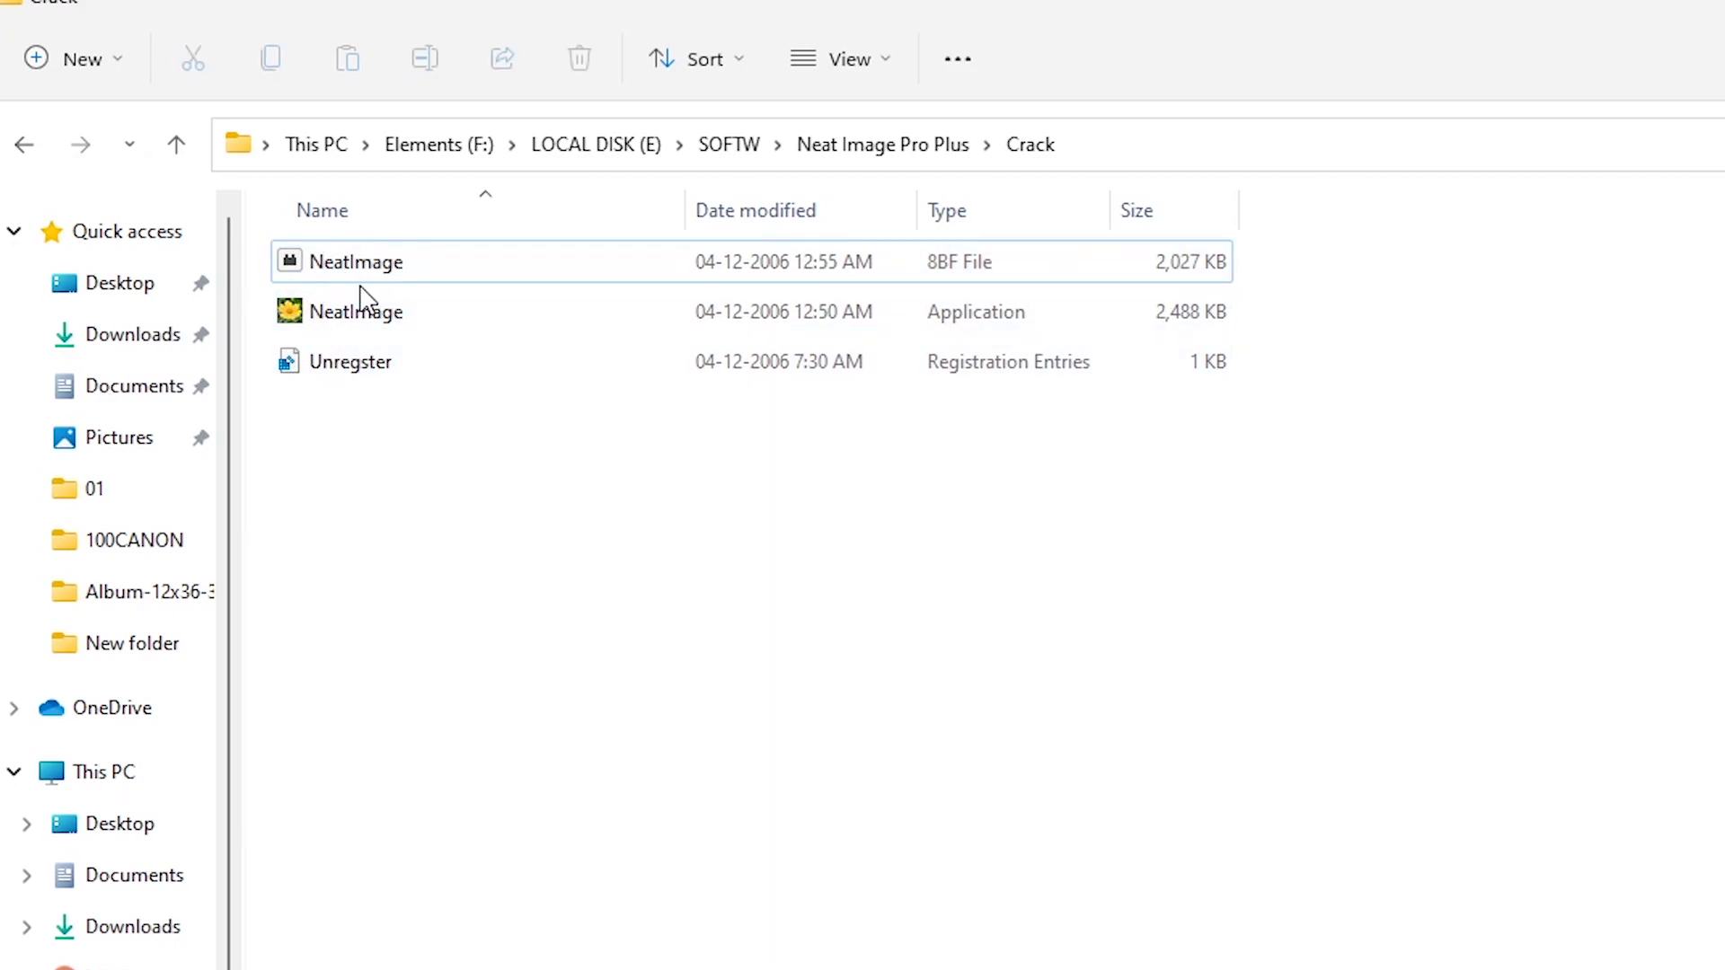
pyautogui.click(375, 273)
pyautogui.rightClick(350, 274)
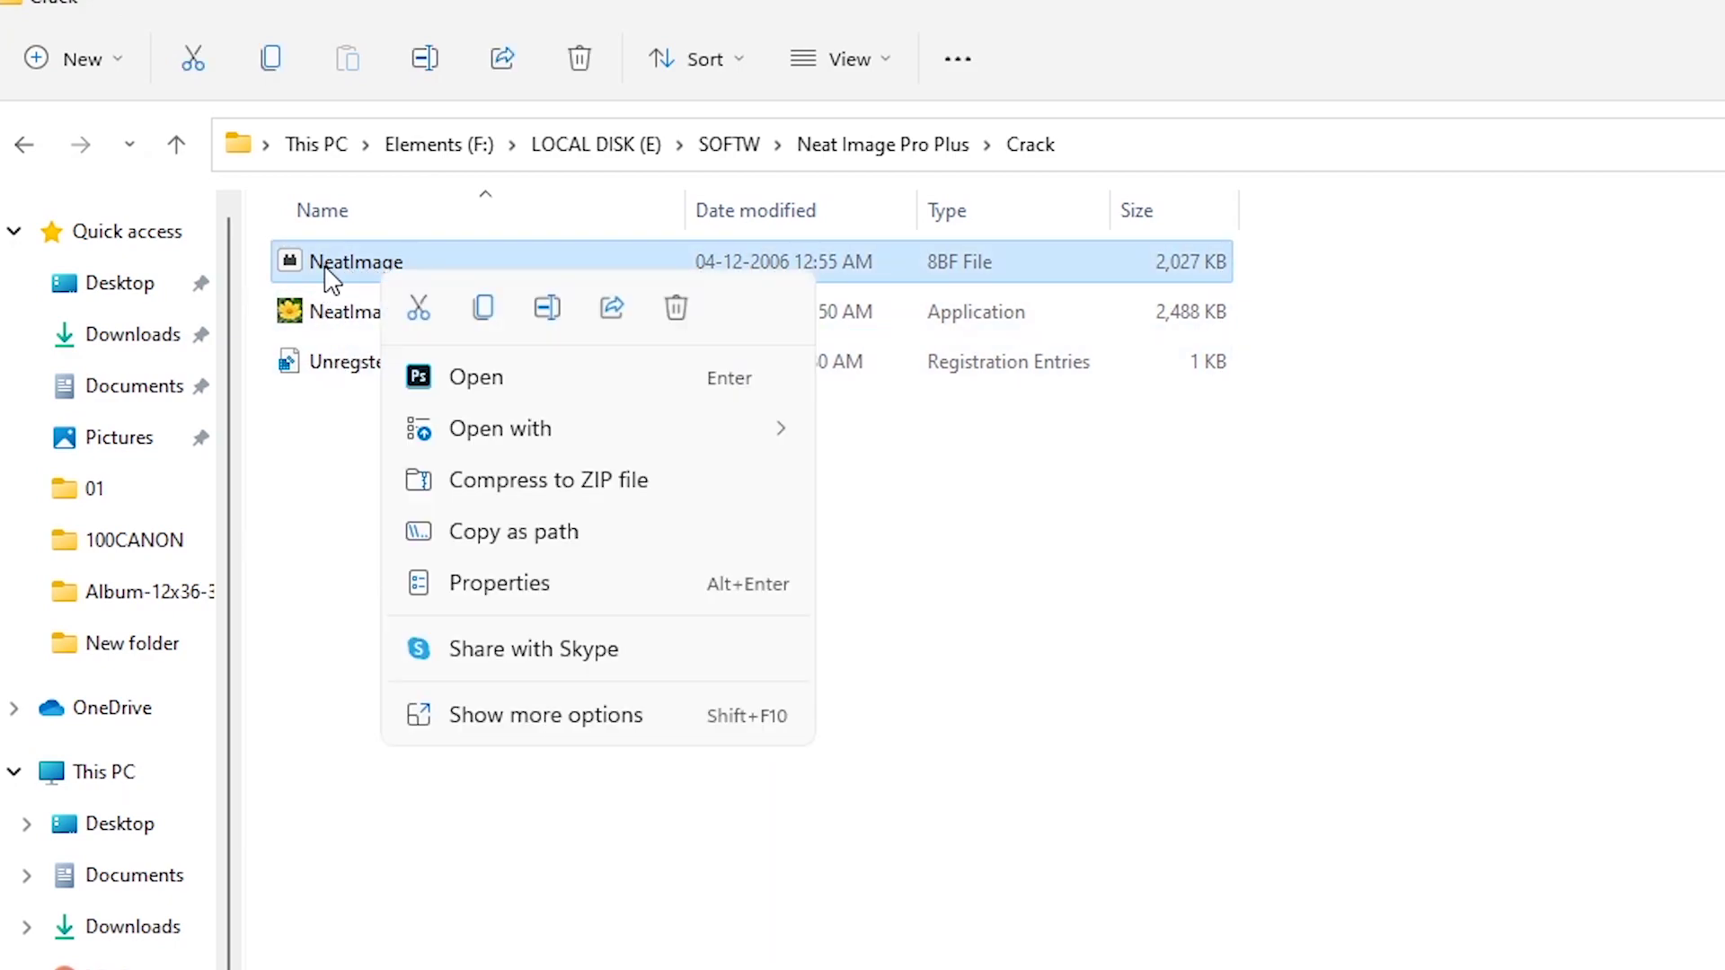
pyautogui.click(484, 316)
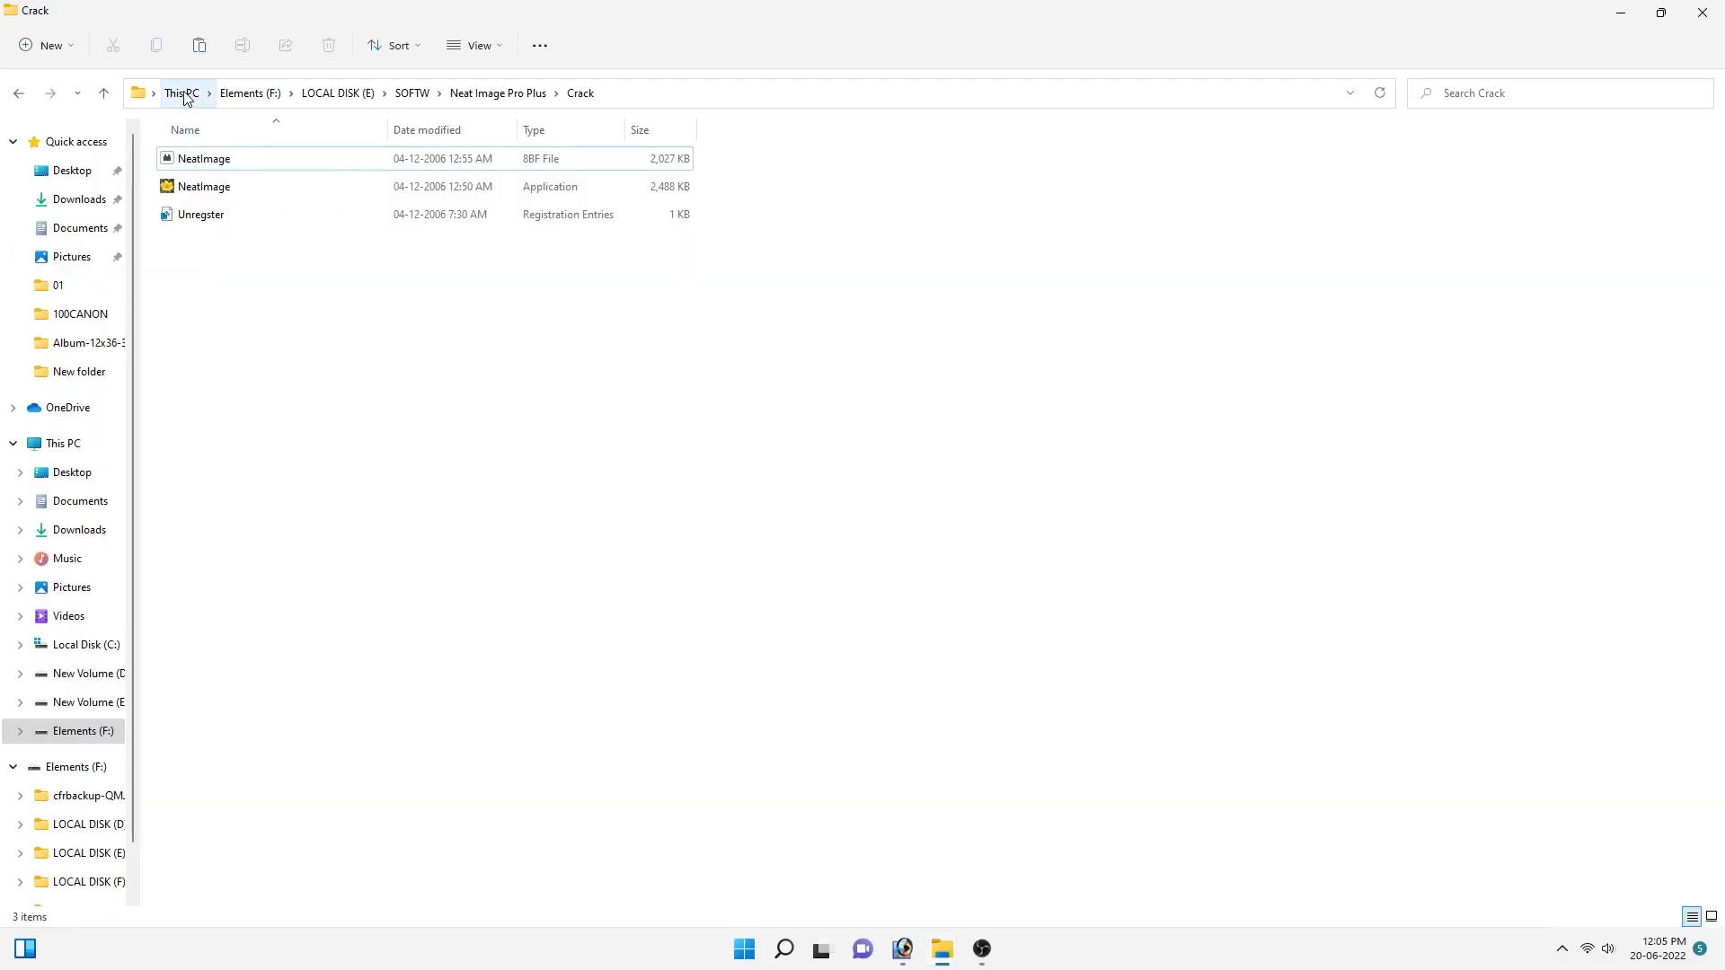
pyautogui.click(186, 93)
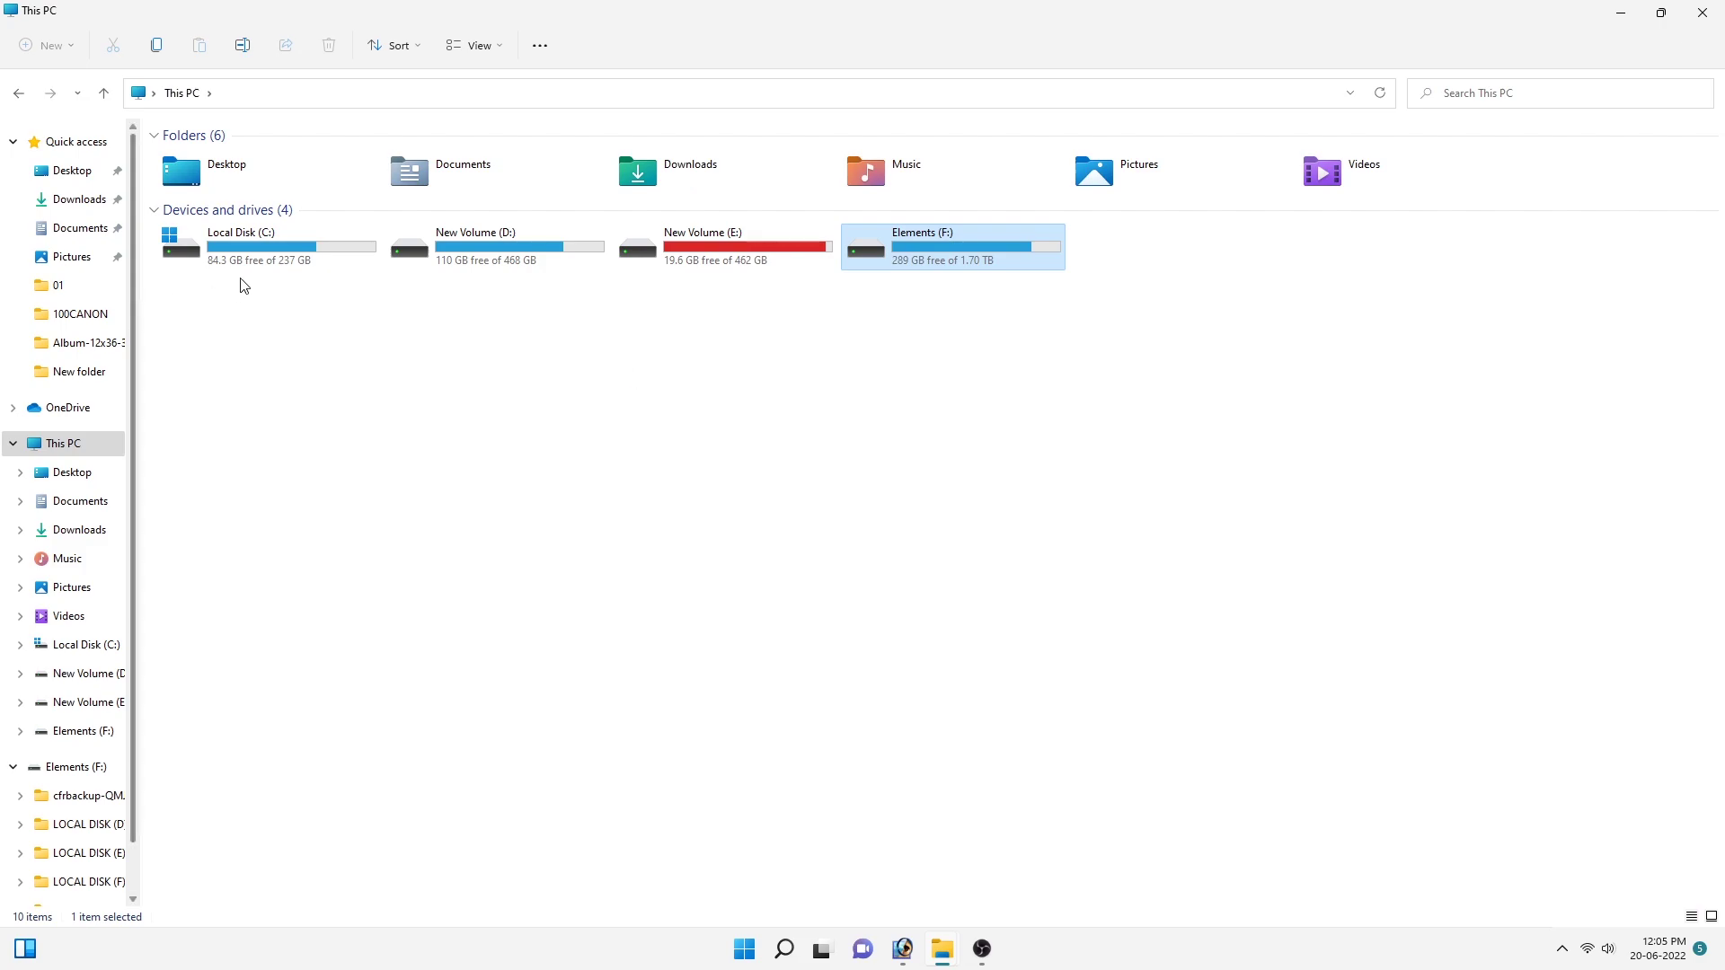
# Step: Open Local Disk (C:) and switch the folder to List view
pyautogui.doubleClick(287, 262)
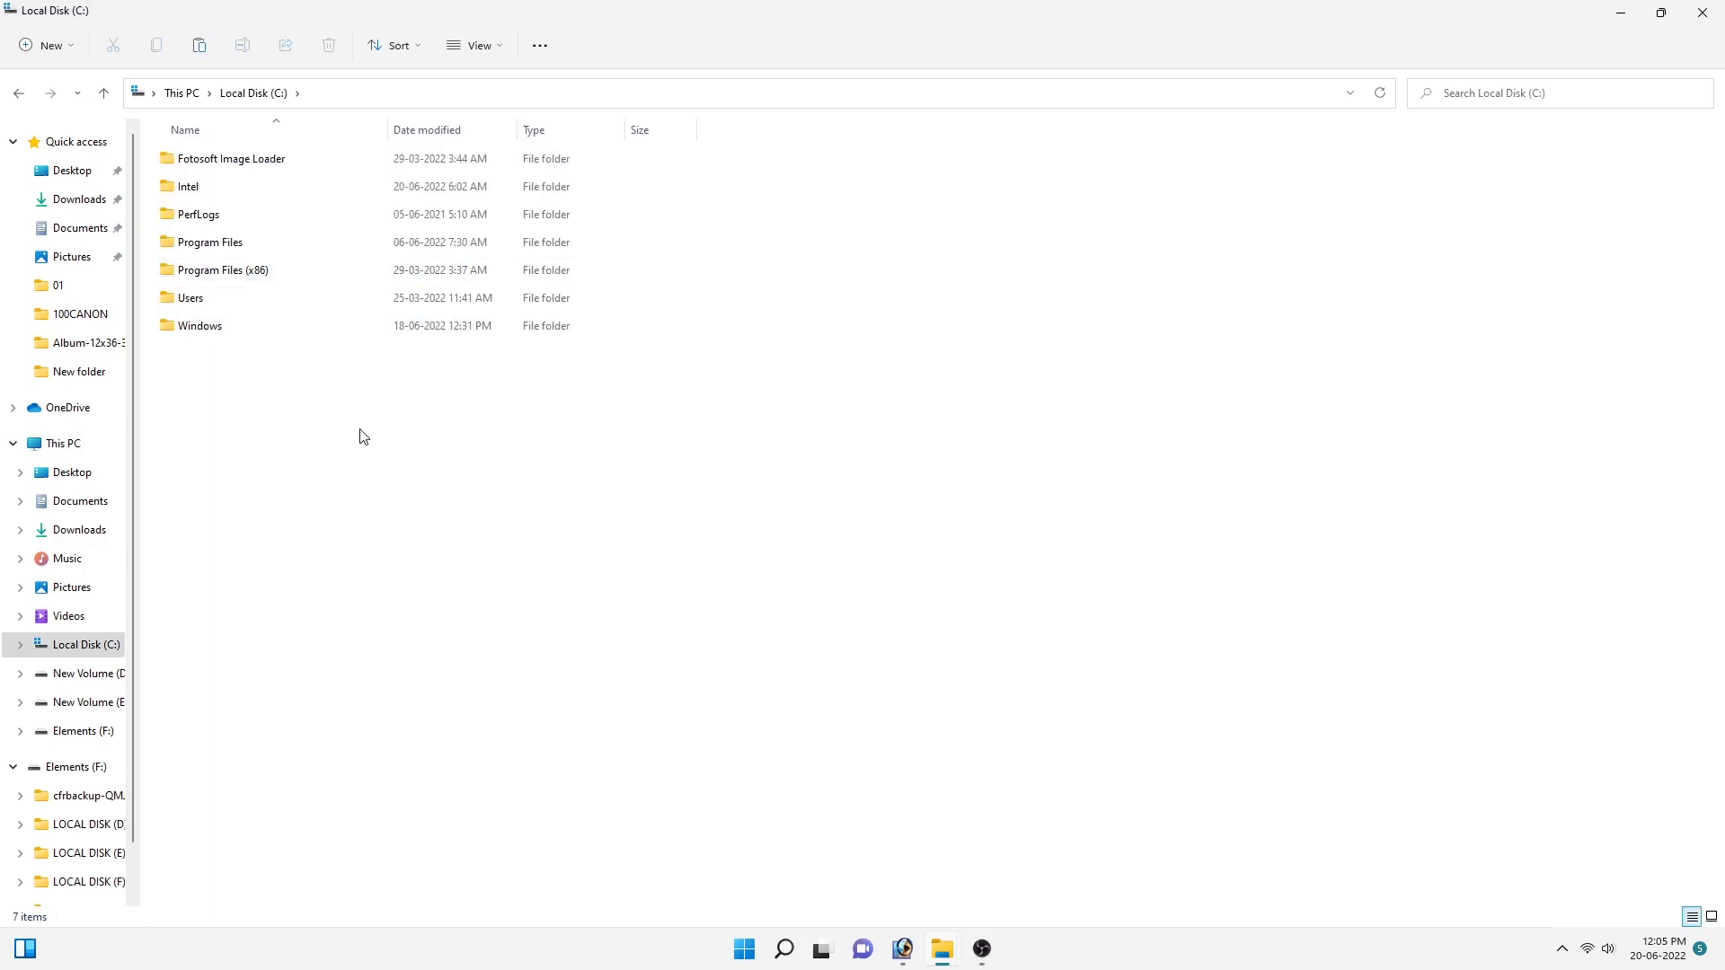
pyautogui.click(199, 251)
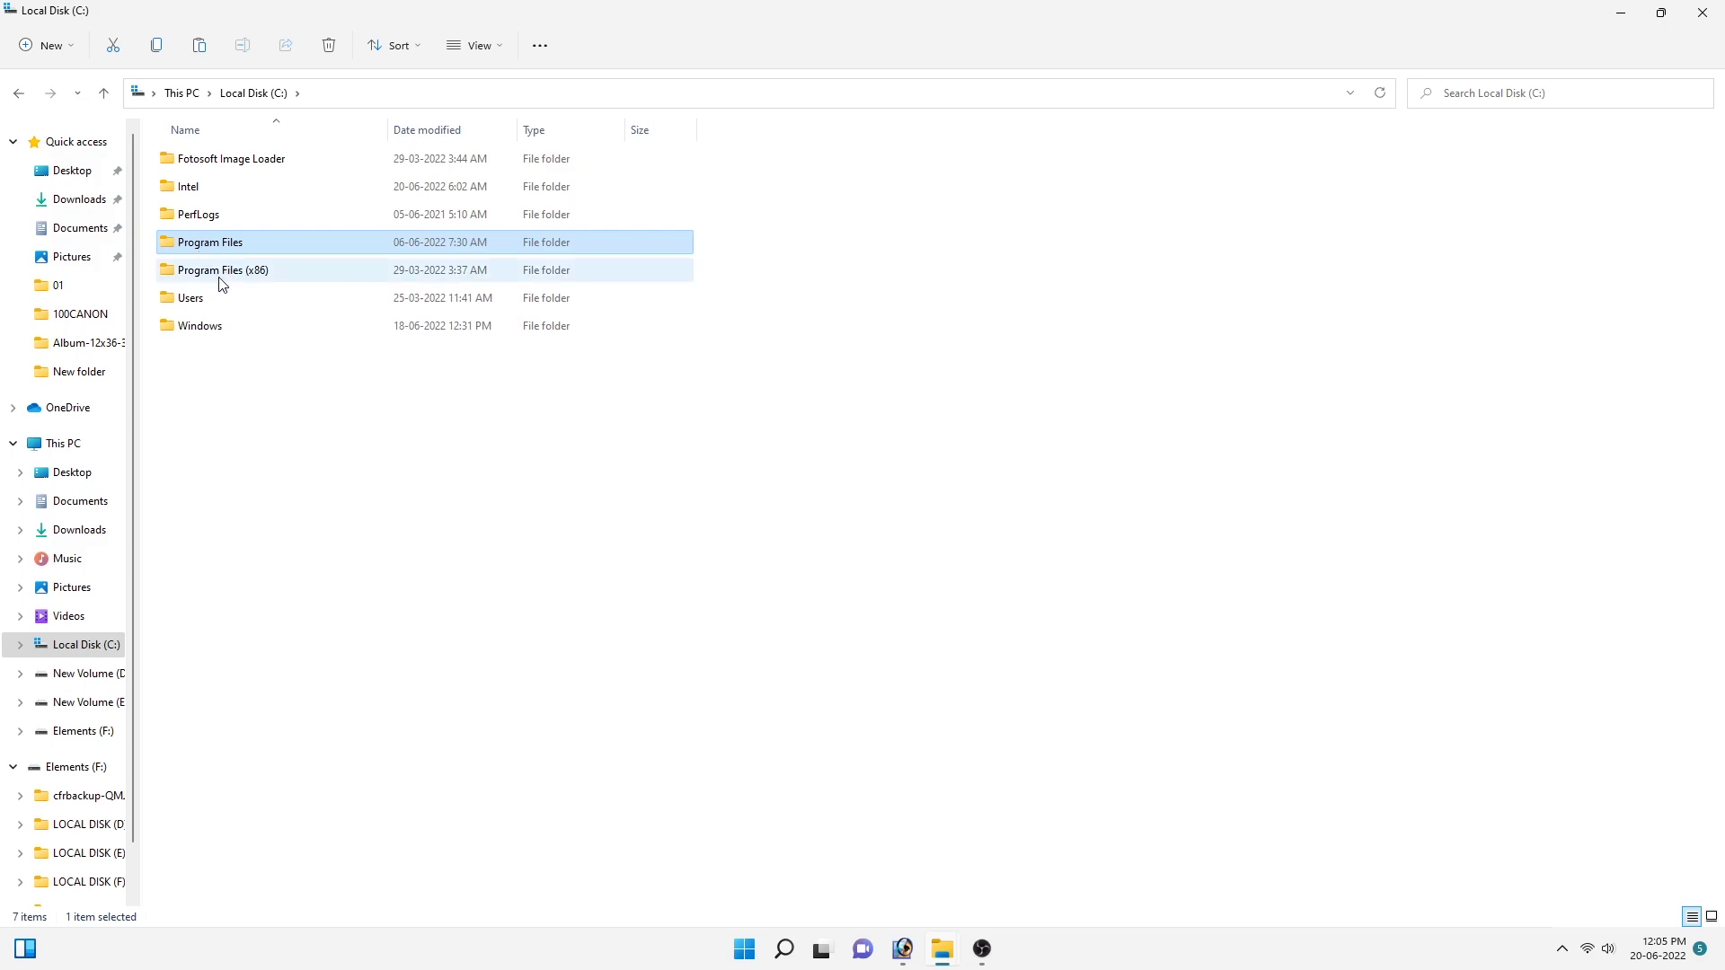
pyautogui.click(267, 279)
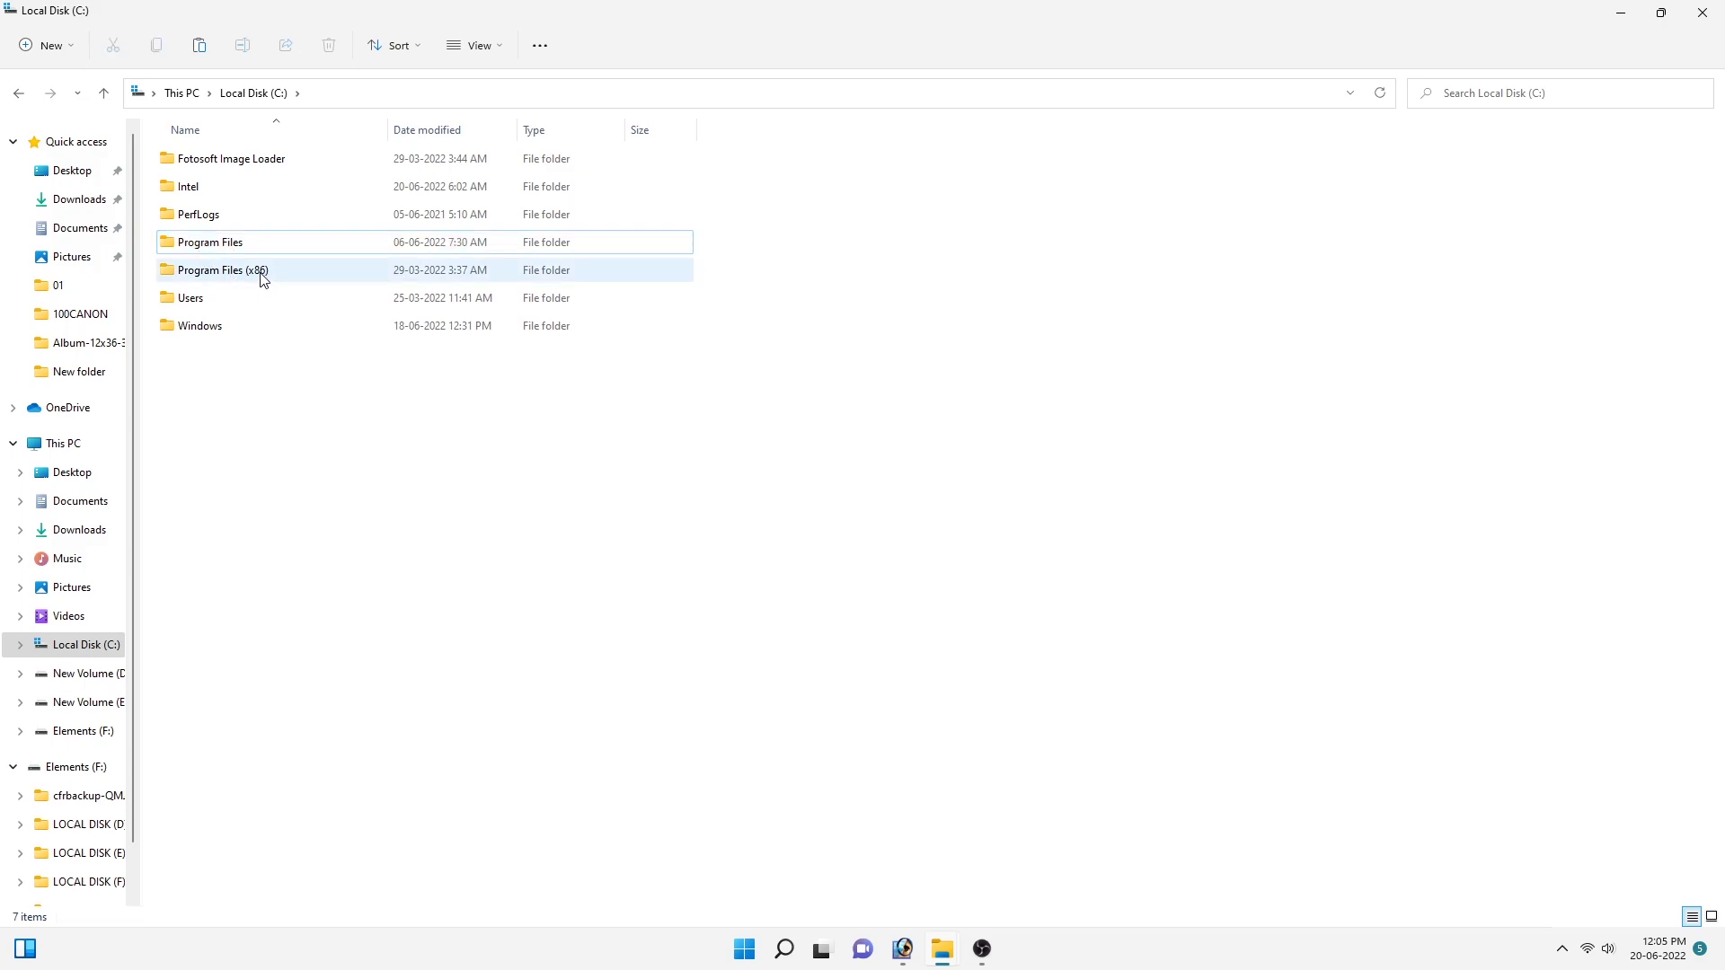
pyautogui.click(263, 280)
pyautogui.click(570, 389)
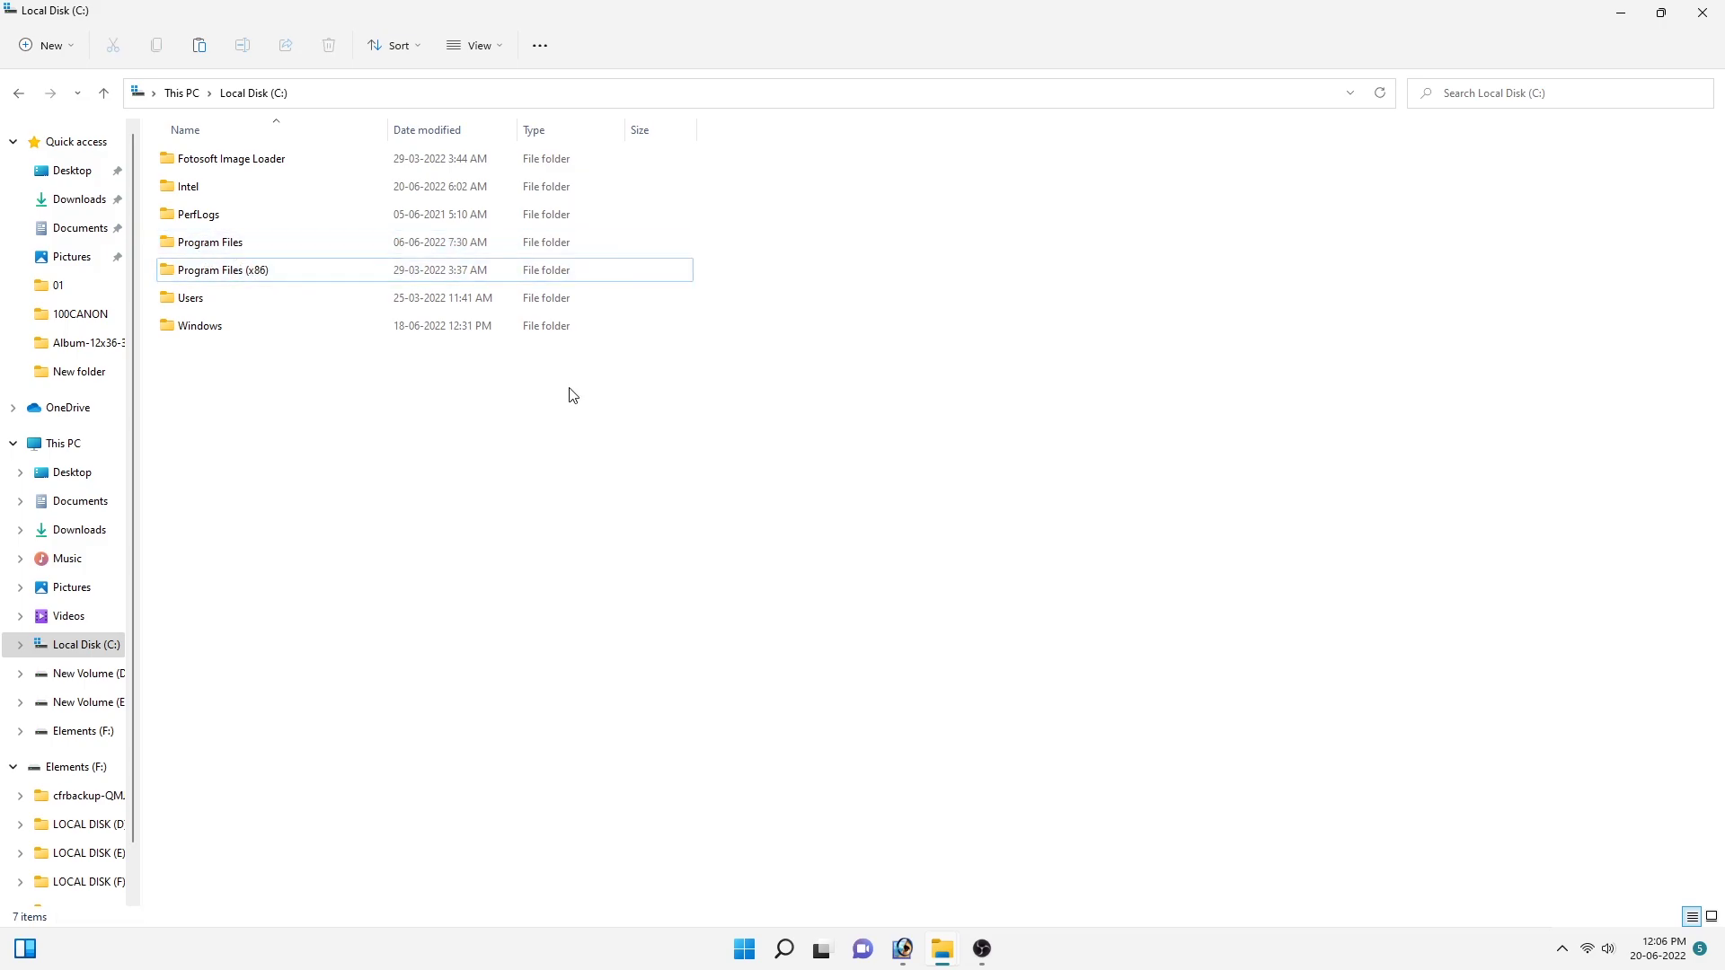
pyautogui.rightClick(398, 410)
pyautogui.click(723, 591)
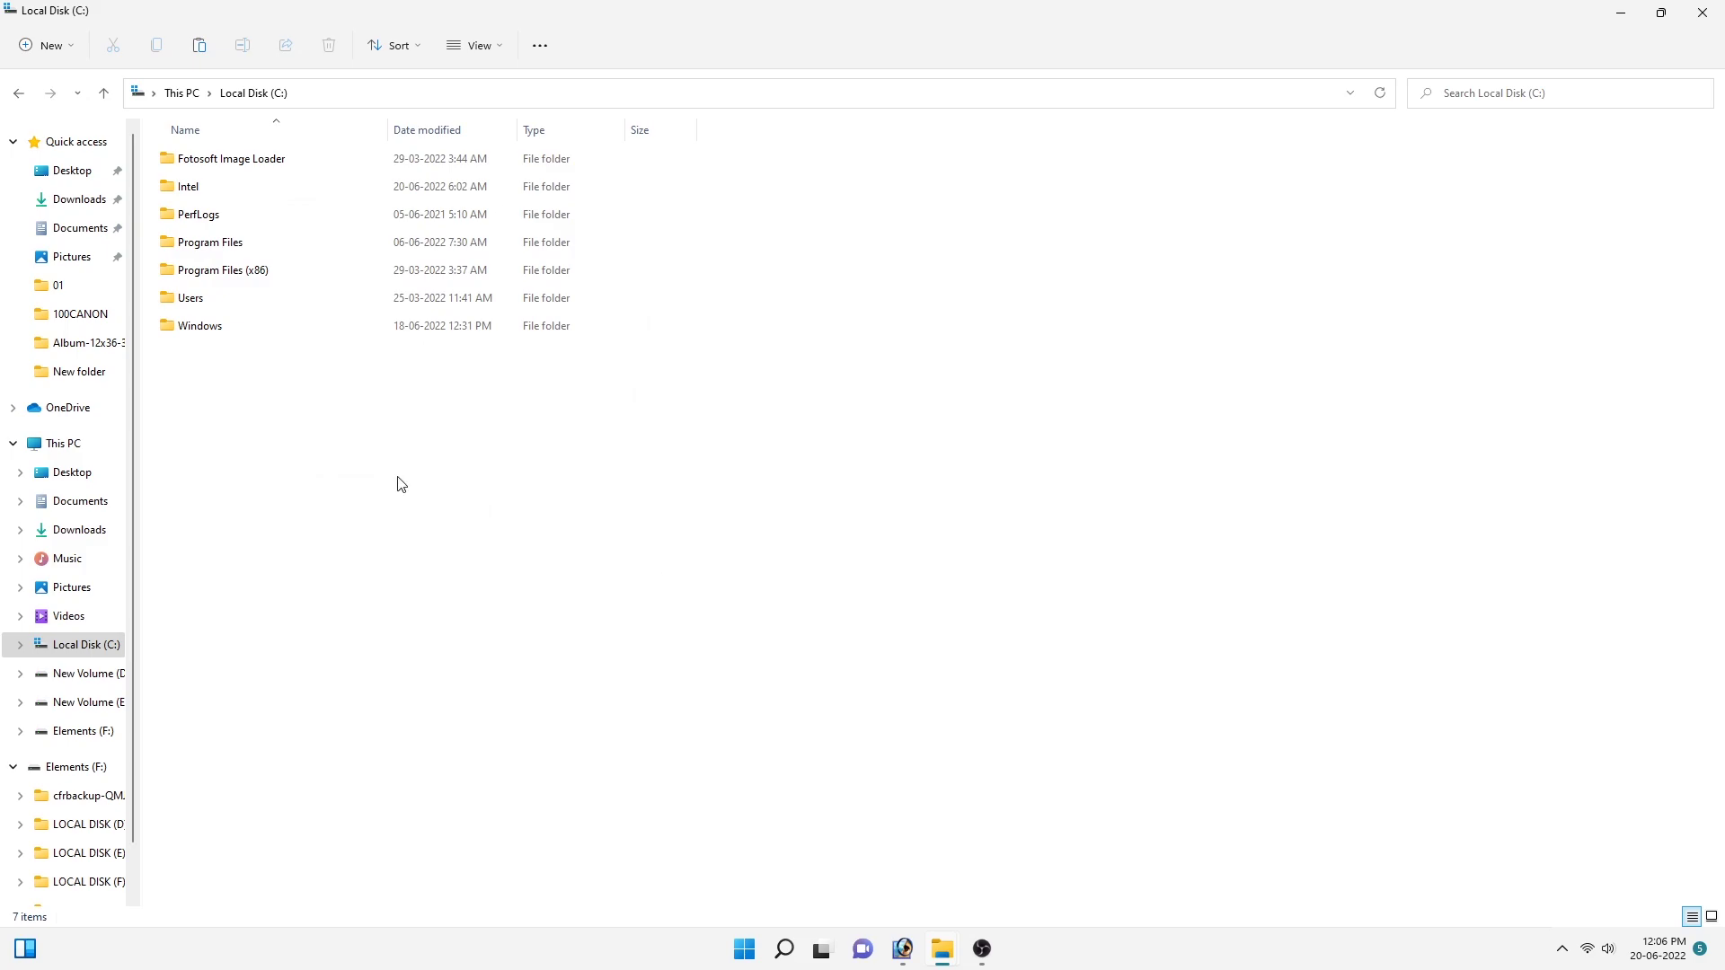
# Step: Check Program Files\Adobe, then back out and open Program Files (x86) instead
pyautogui.doubleClick(216, 236)
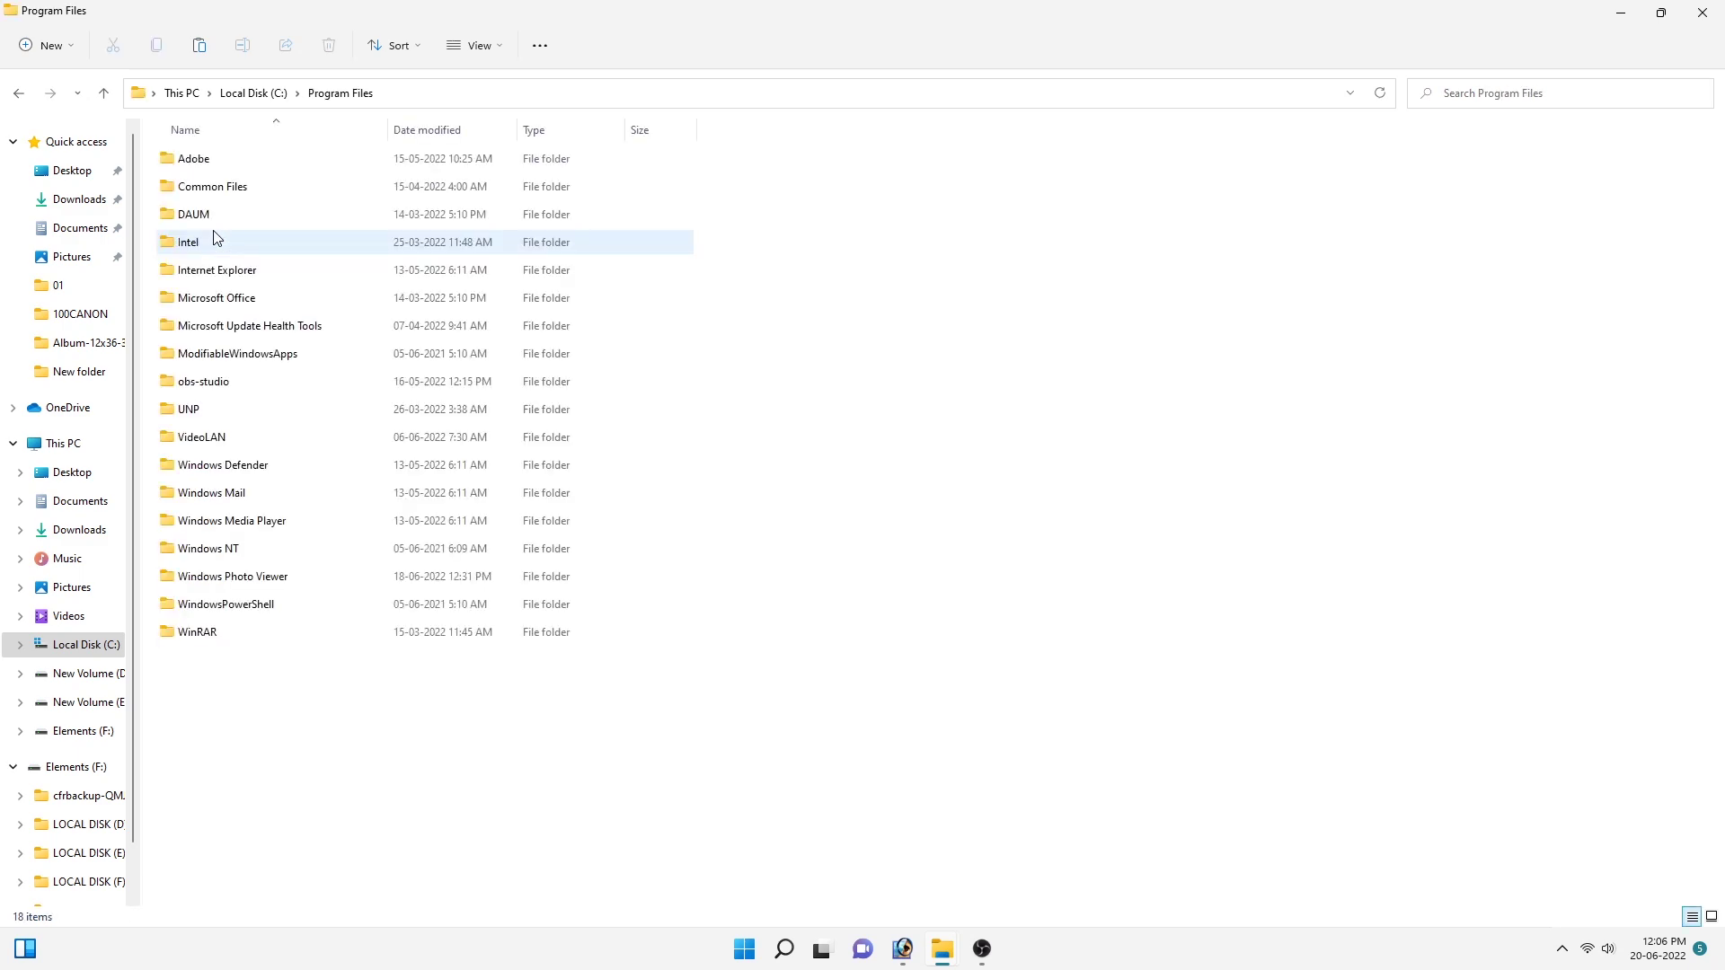
pyautogui.doubleClick(196, 161)
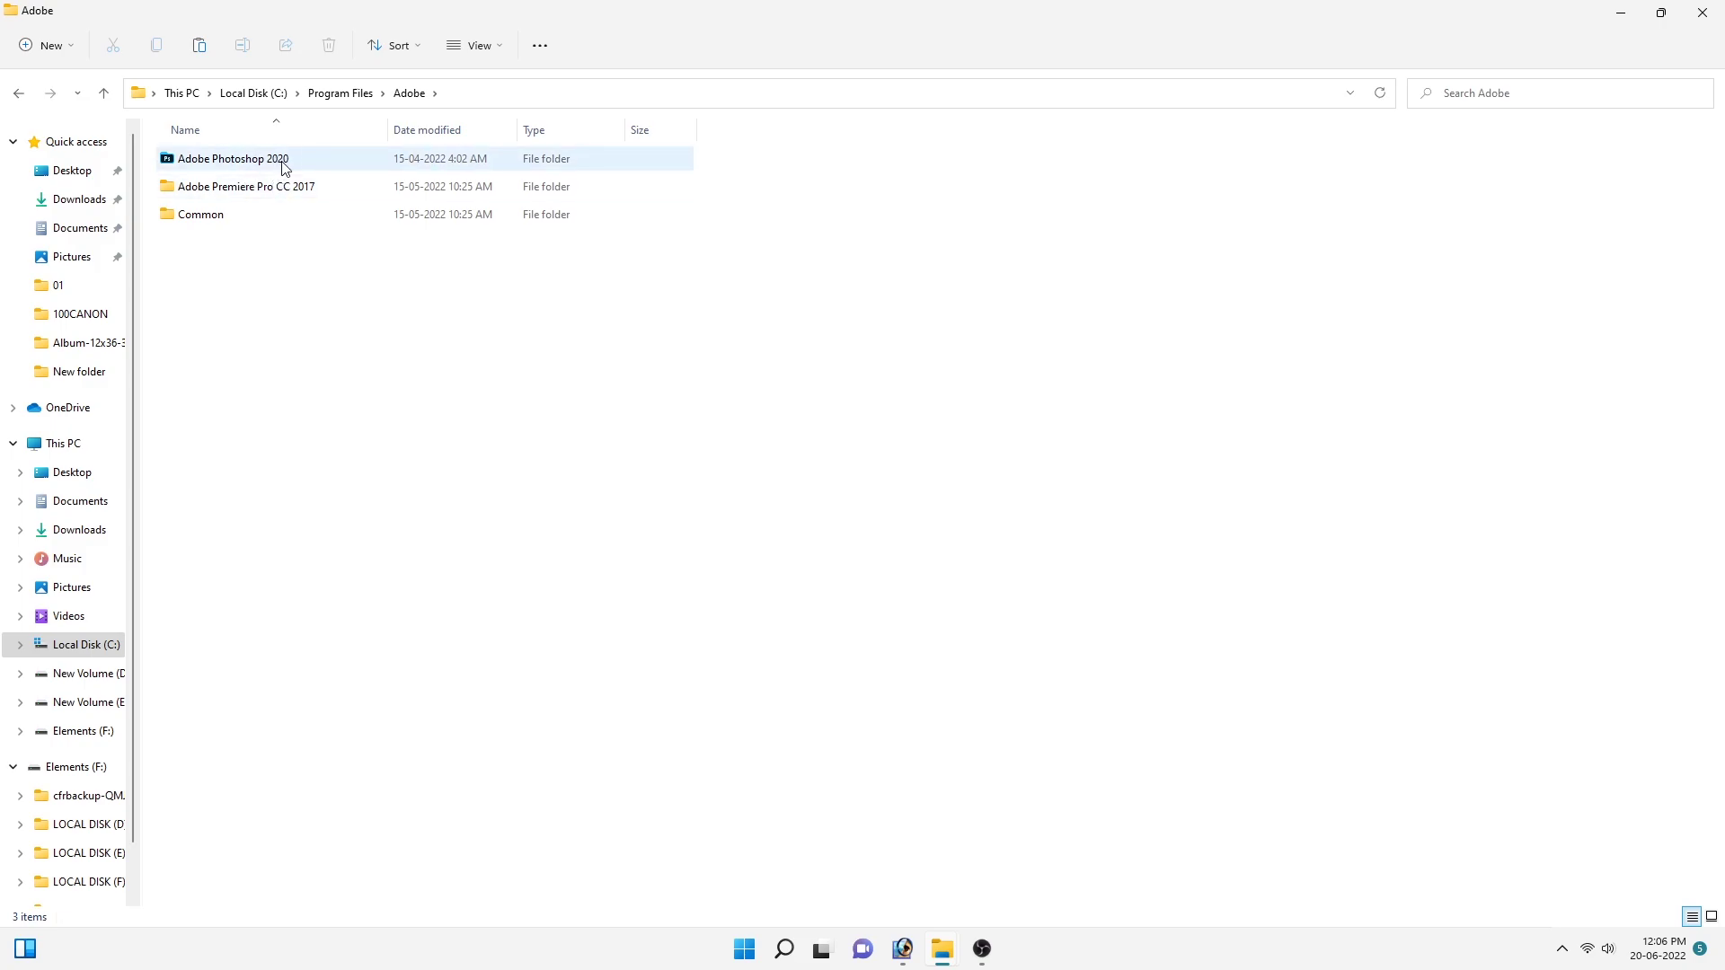
pyautogui.click(106, 94)
pyautogui.click(106, 93)
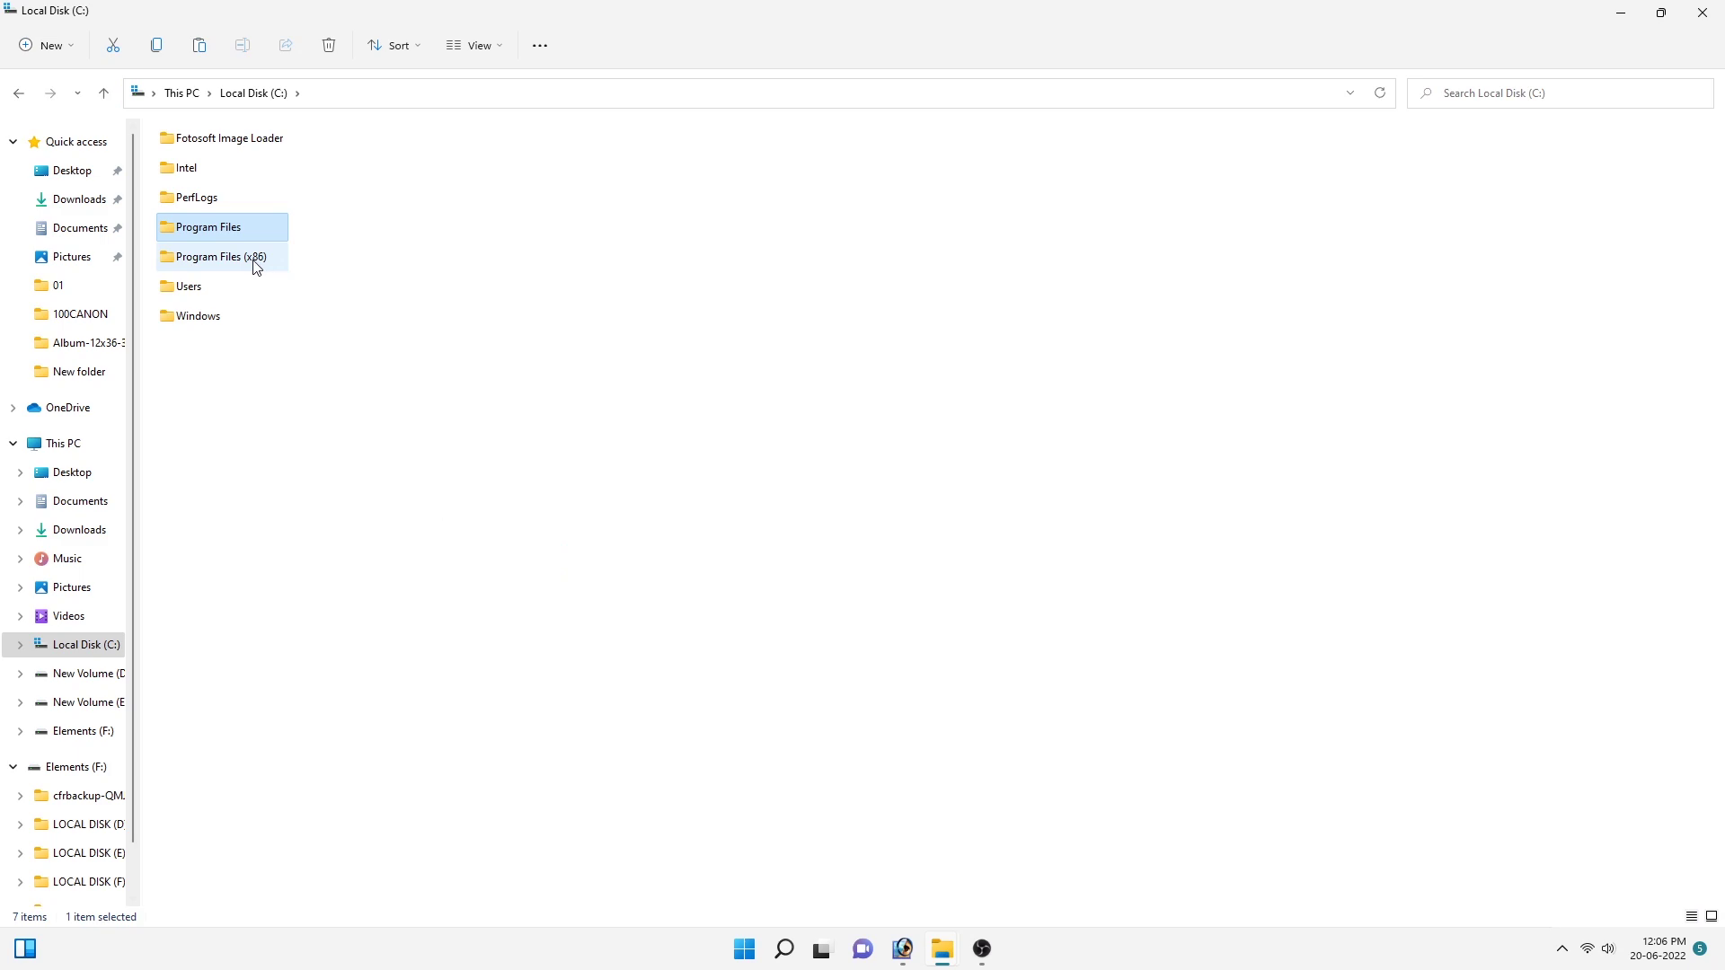
pyautogui.click(230, 262)
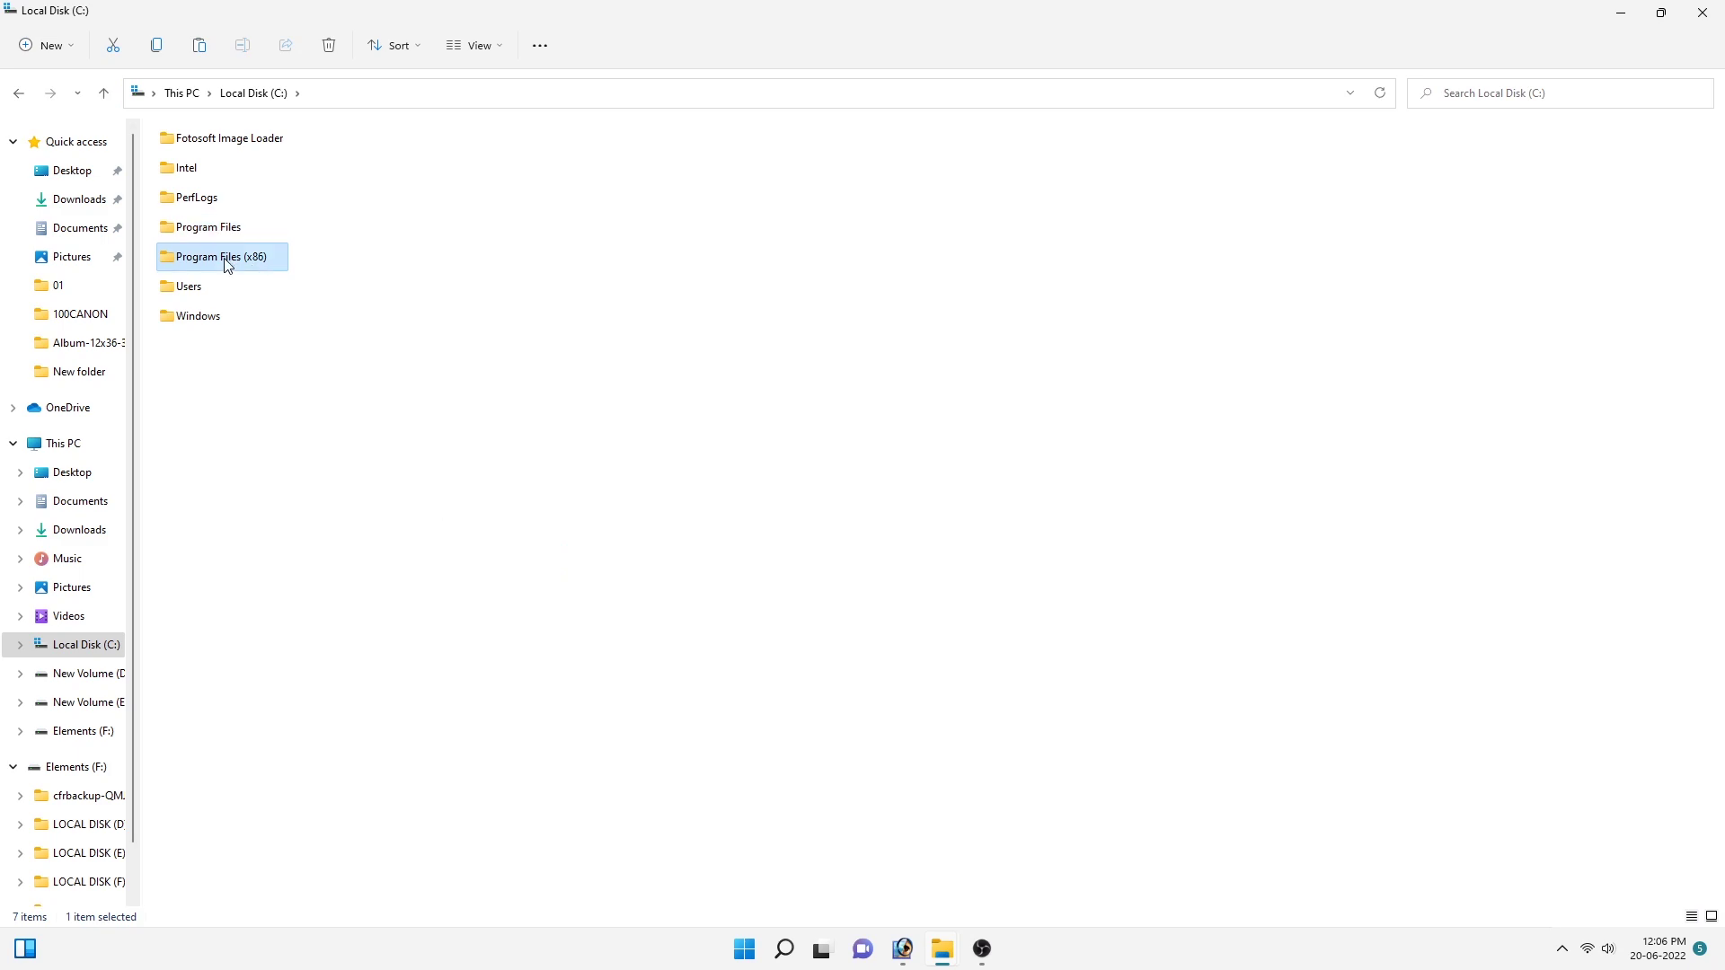
pyautogui.doubleClick(229, 264)
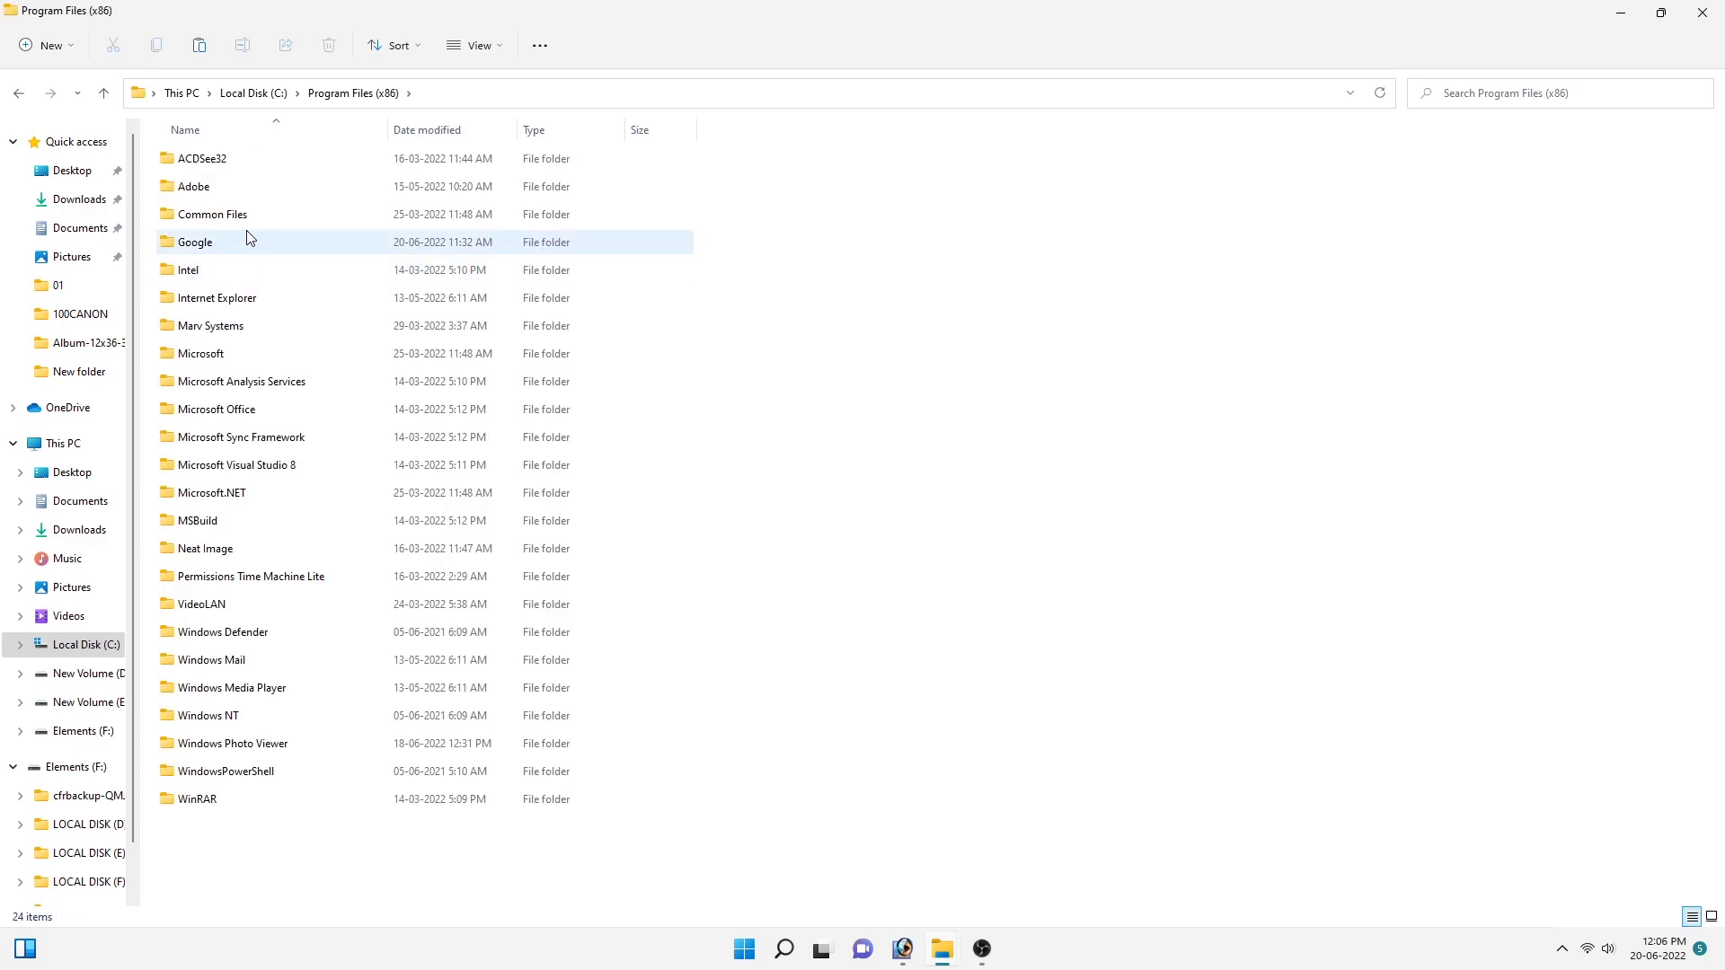
# Step: Open Adobe > Photoshop 7.0 > Plug-Ins and confirm NeatImage is there without pasting
pyautogui.doubleClick(201, 188)
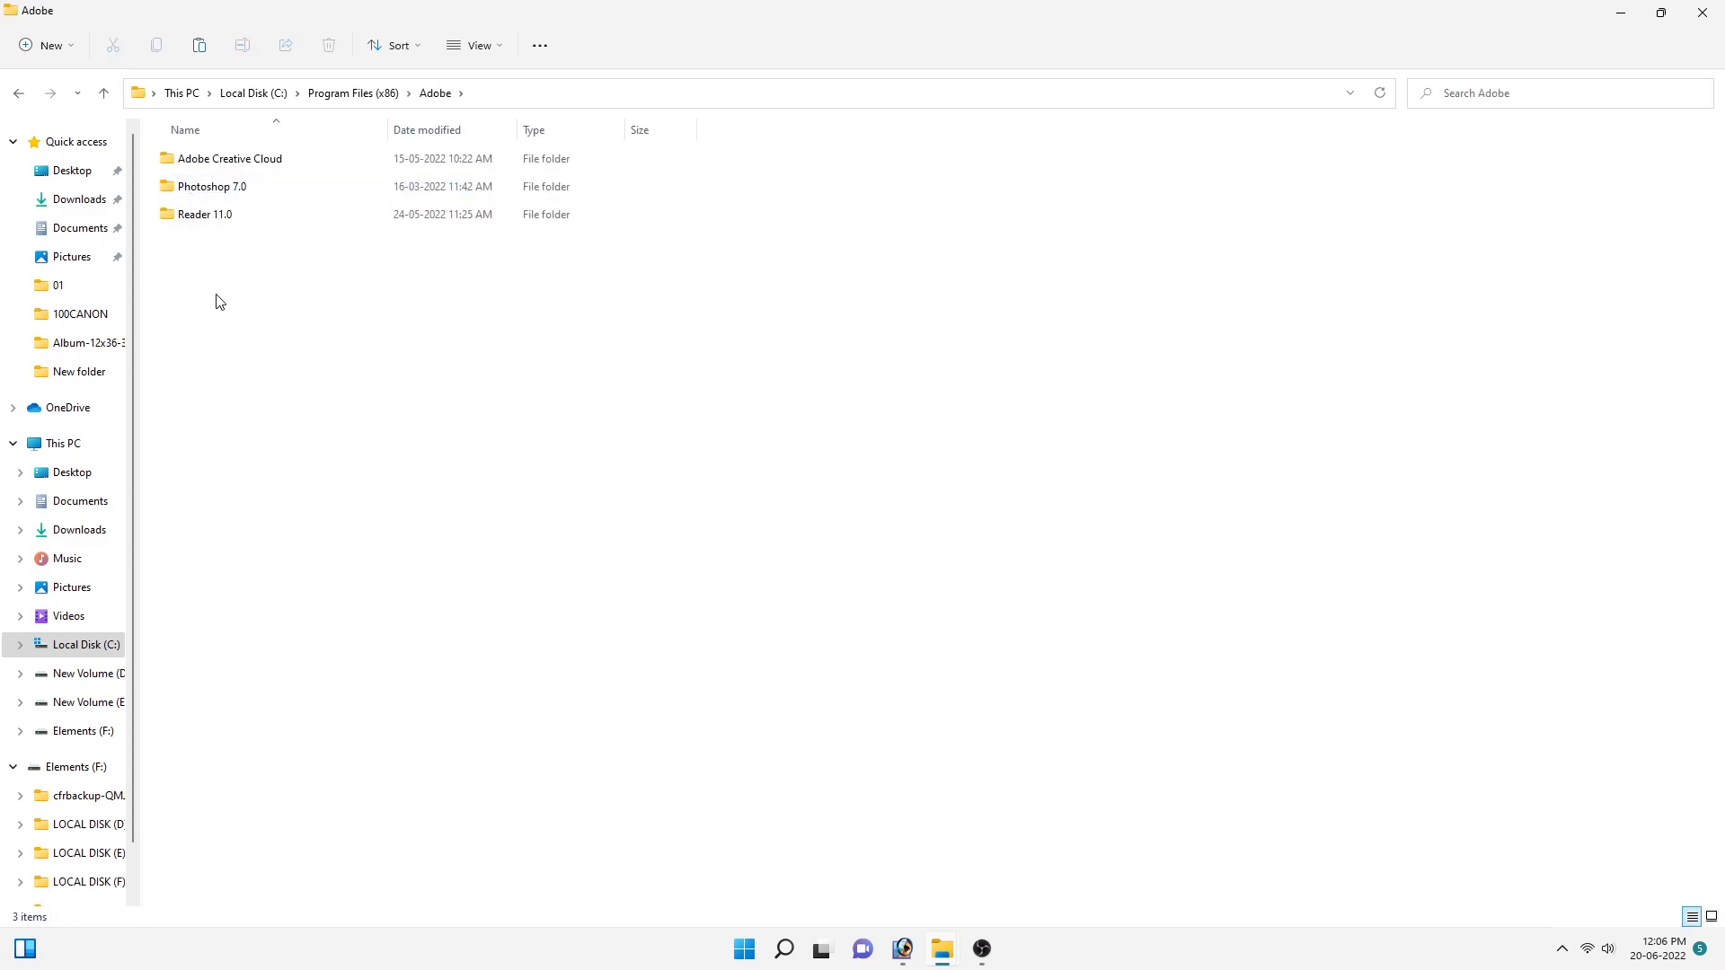
pyautogui.click(236, 194)
pyautogui.doubleClick(236, 194)
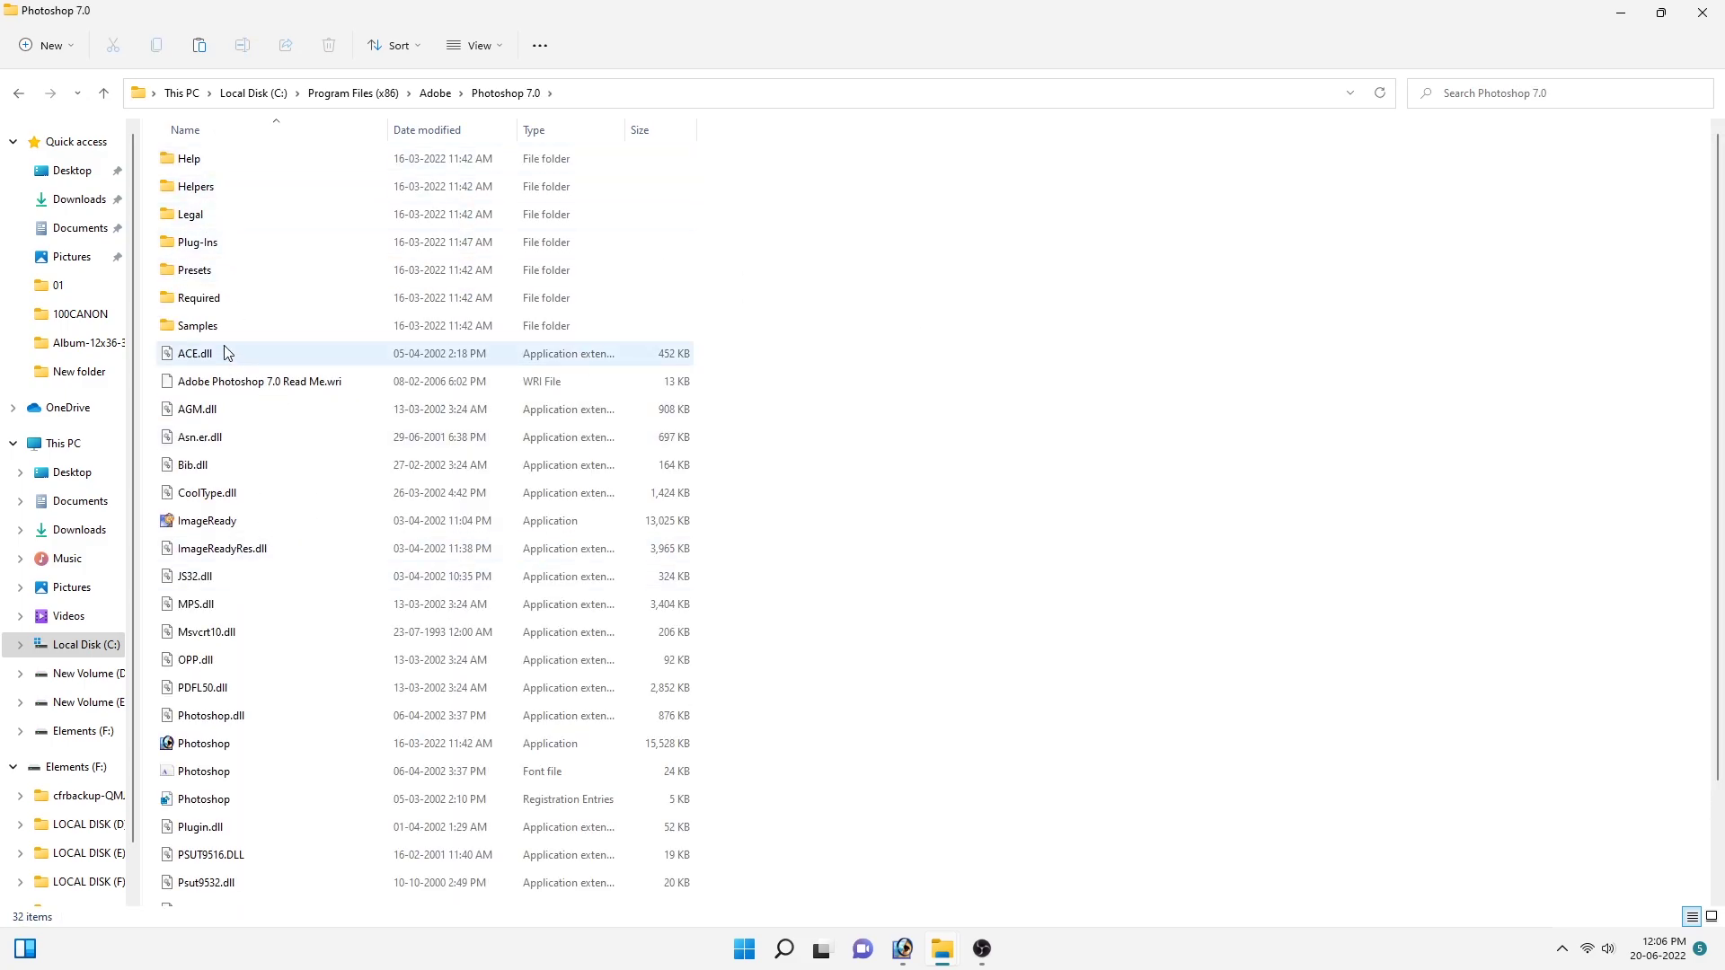
pyautogui.click(205, 251)
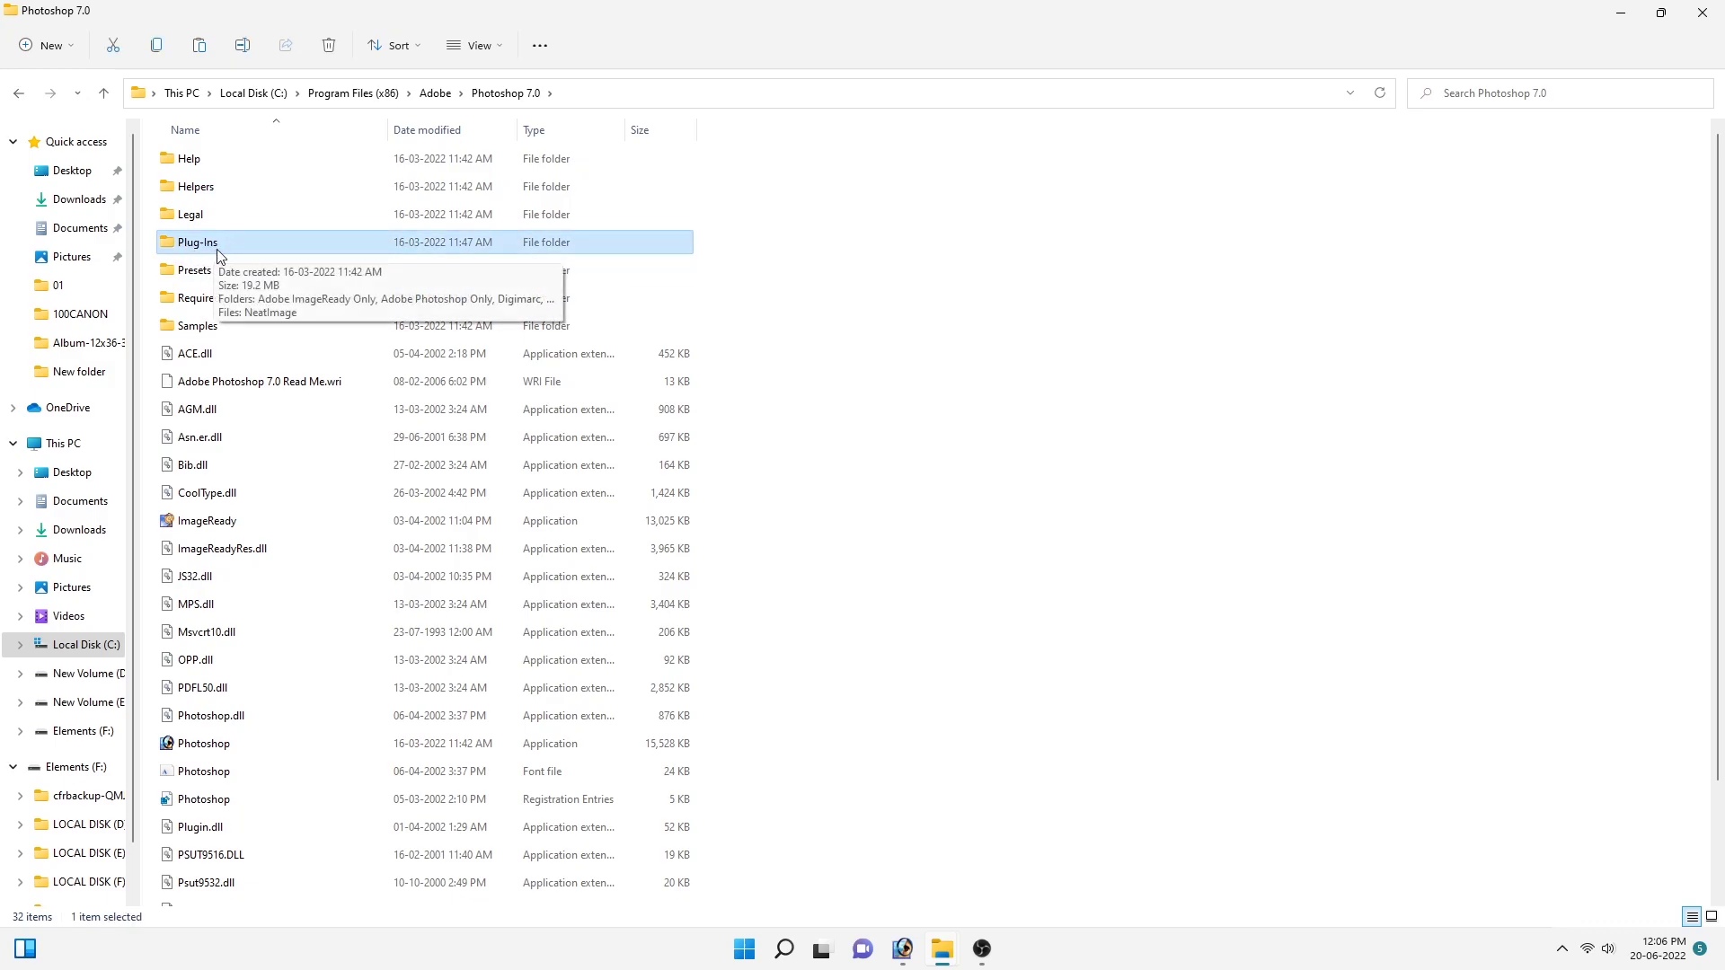
pyautogui.doubleClick(228, 246)
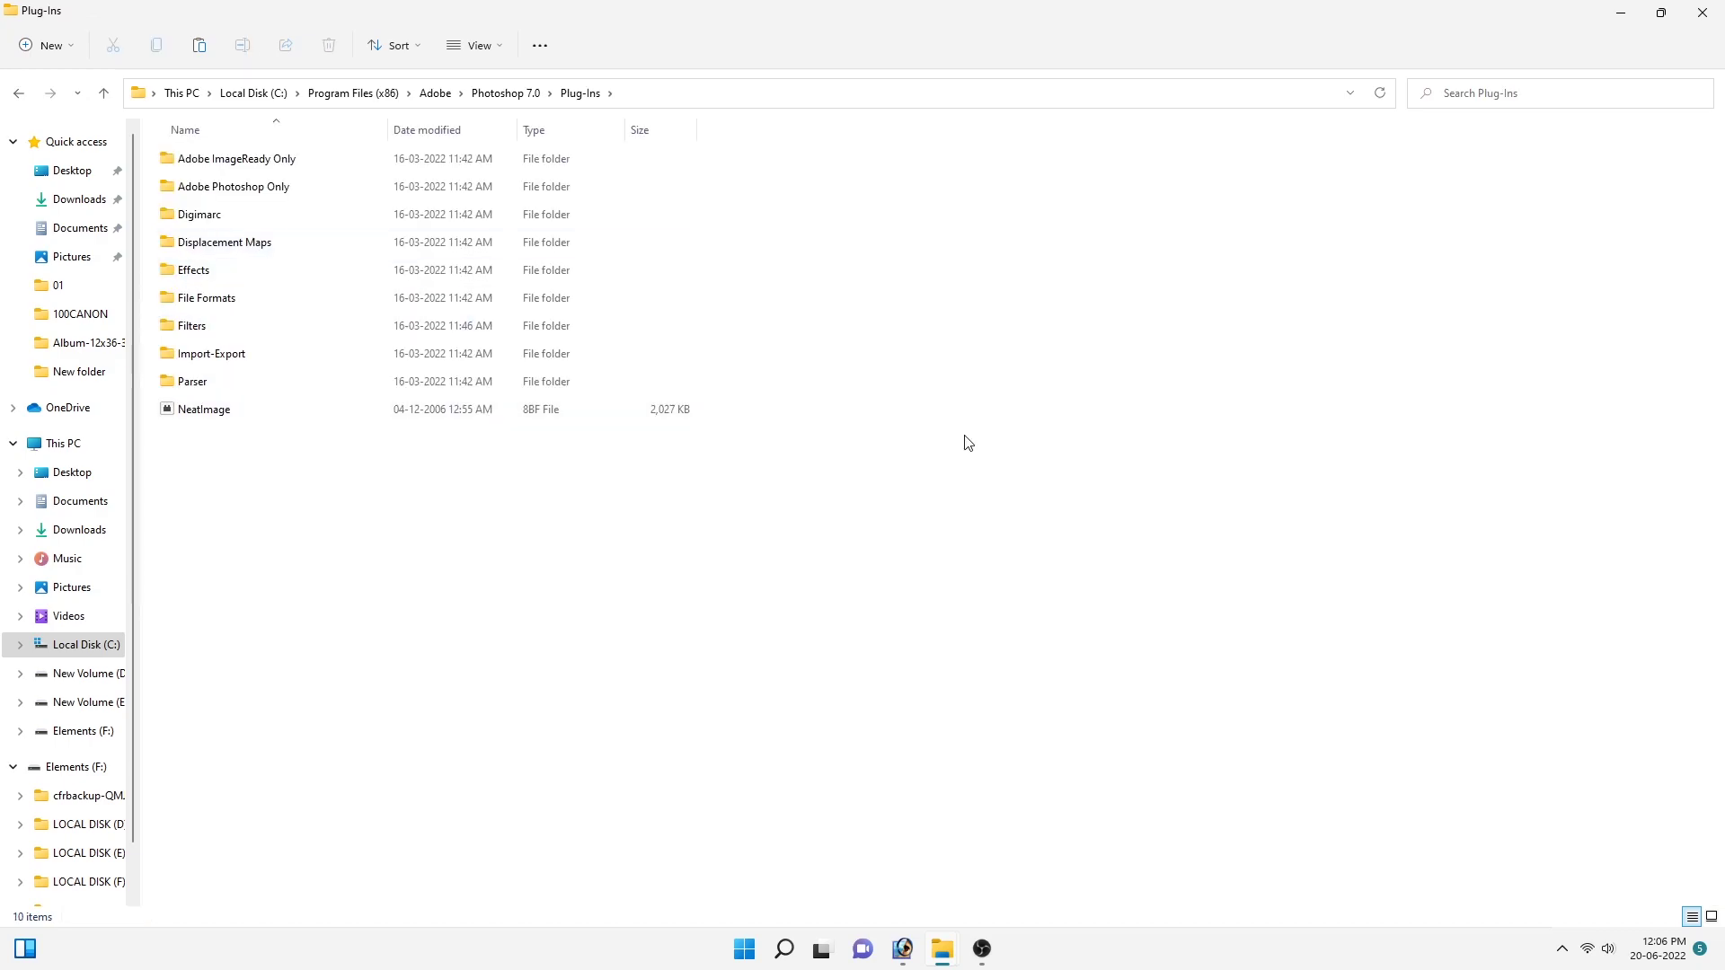
pyautogui.rightClick(1044, 344)
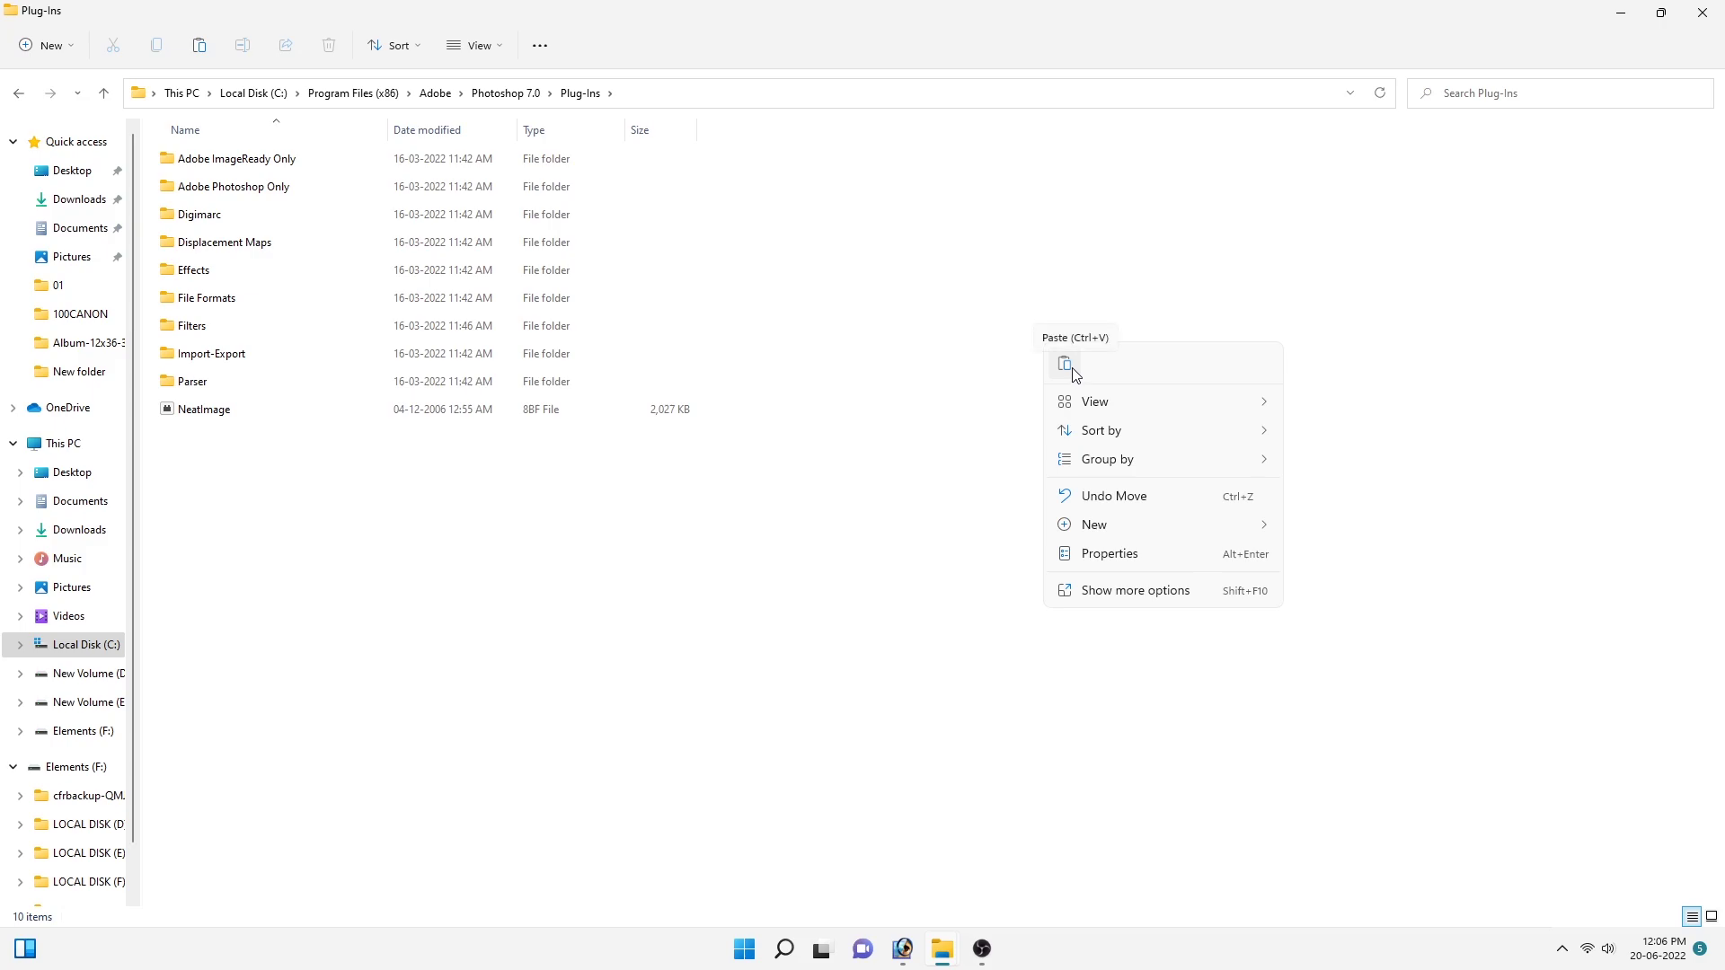
pyautogui.click(851, 527)
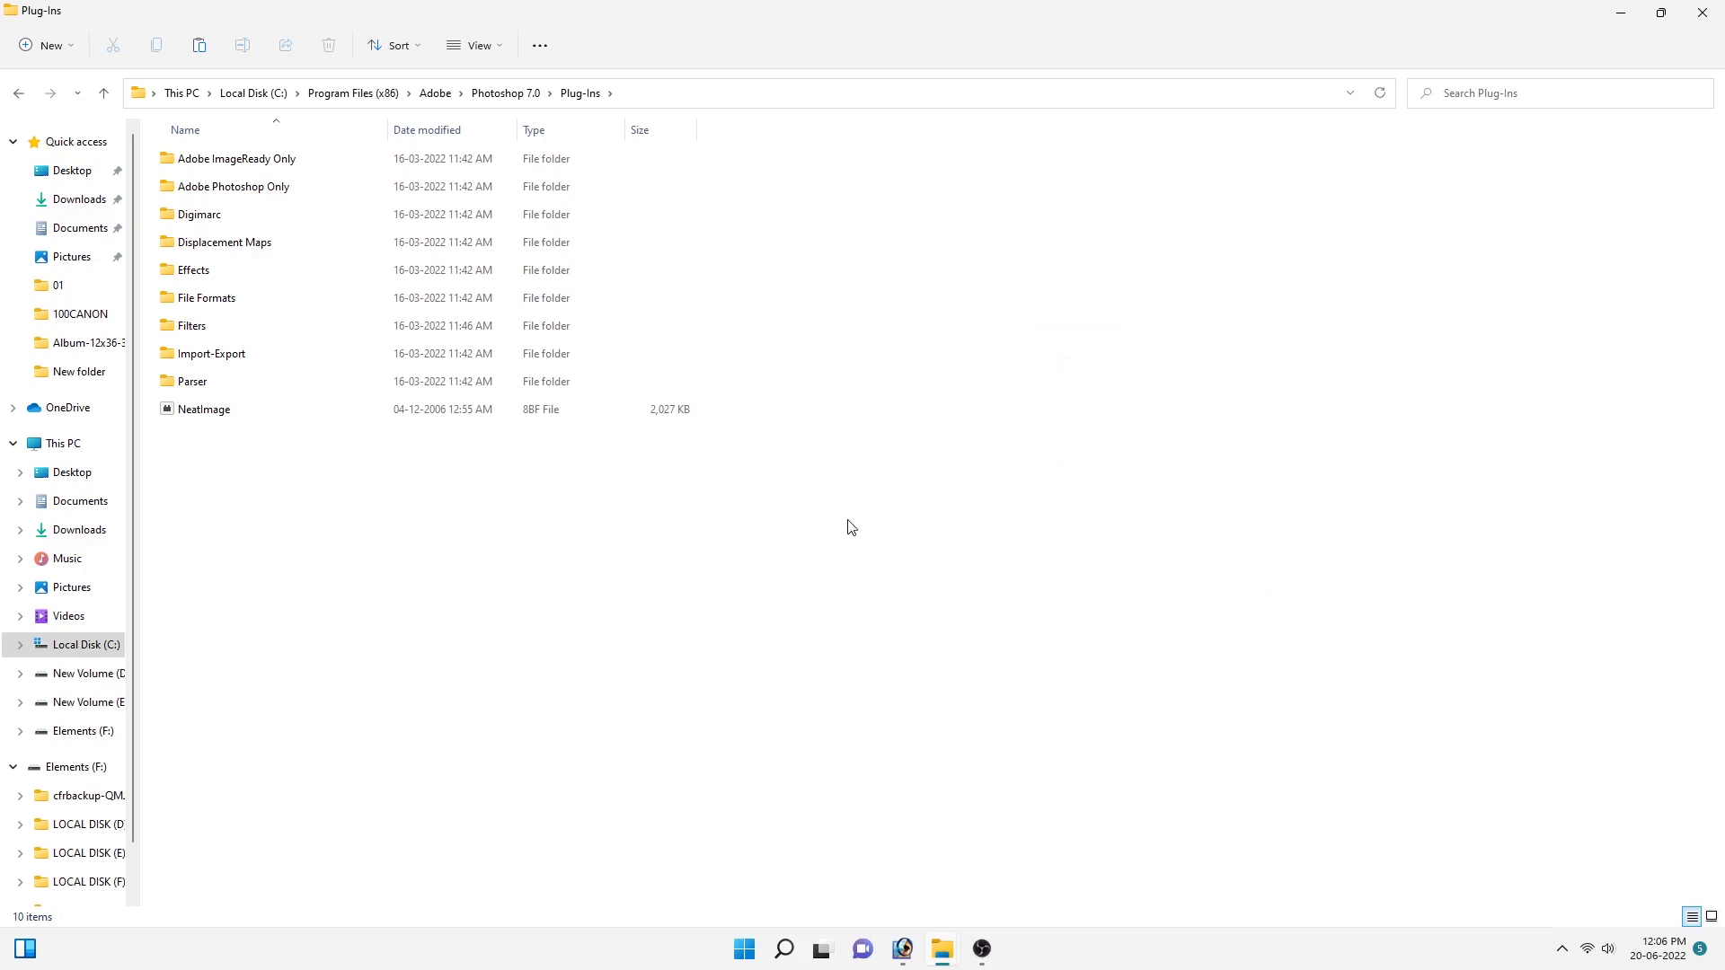
# Step: Close Explorer and open _MG_1333.JPG from the album's 01 folder in Photoshop
pyautogui.click(1702, 9)
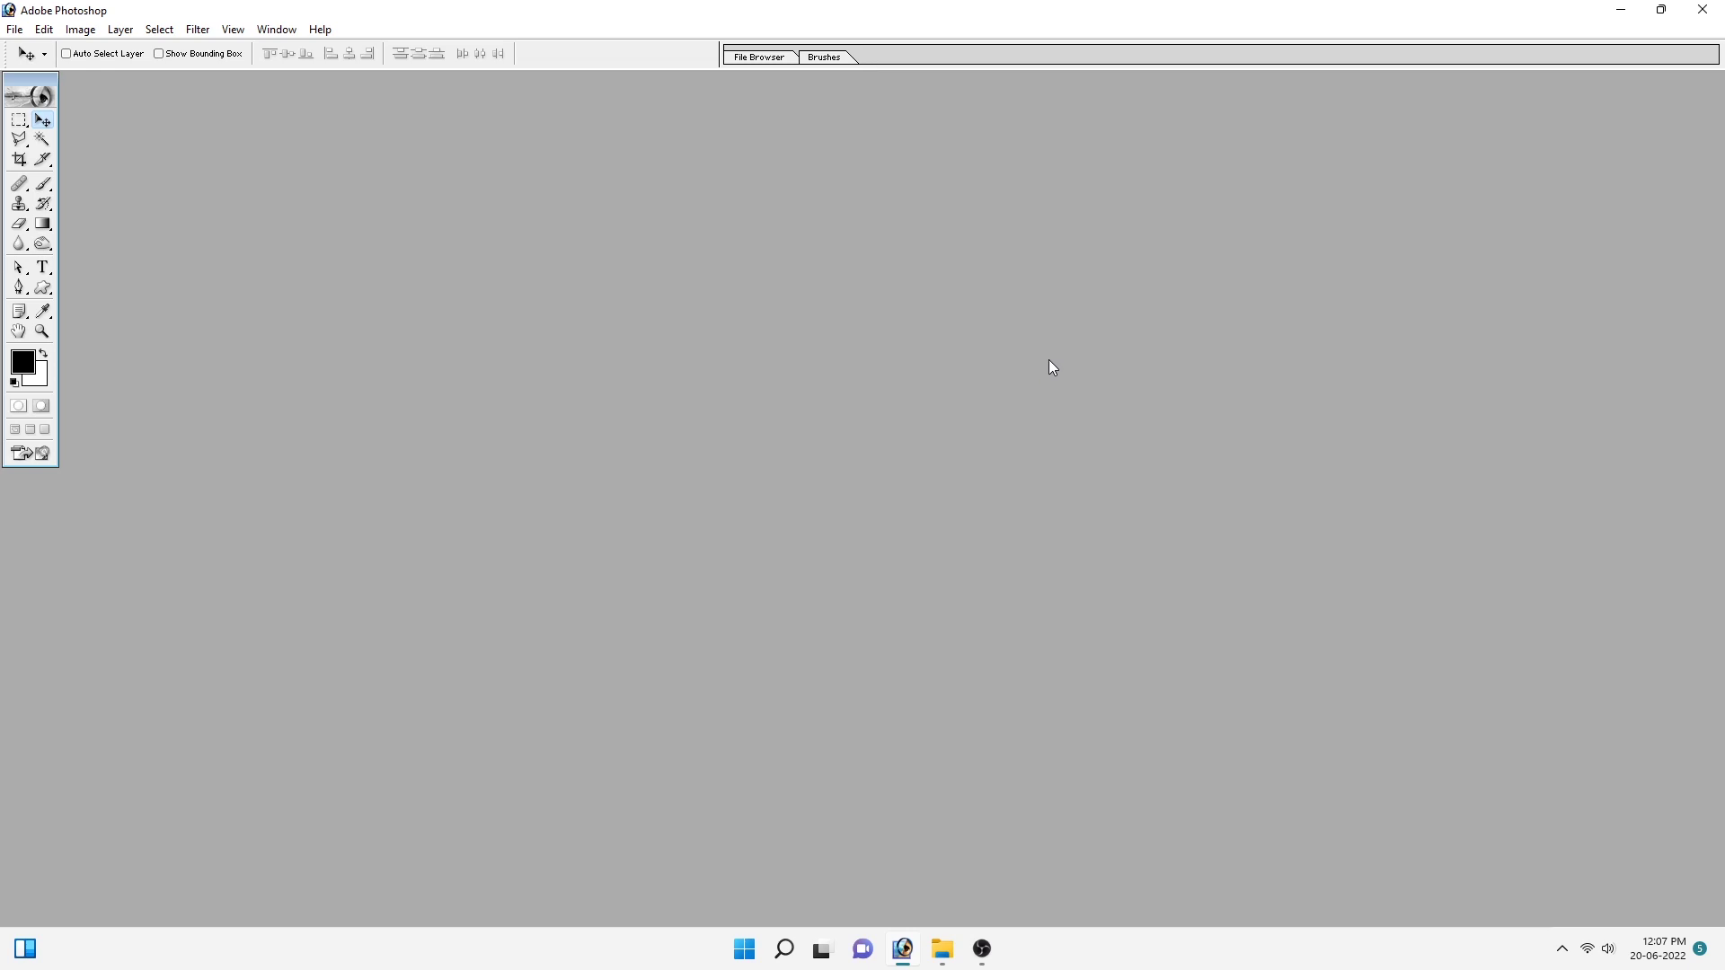
pyautogui.click(197, 29)
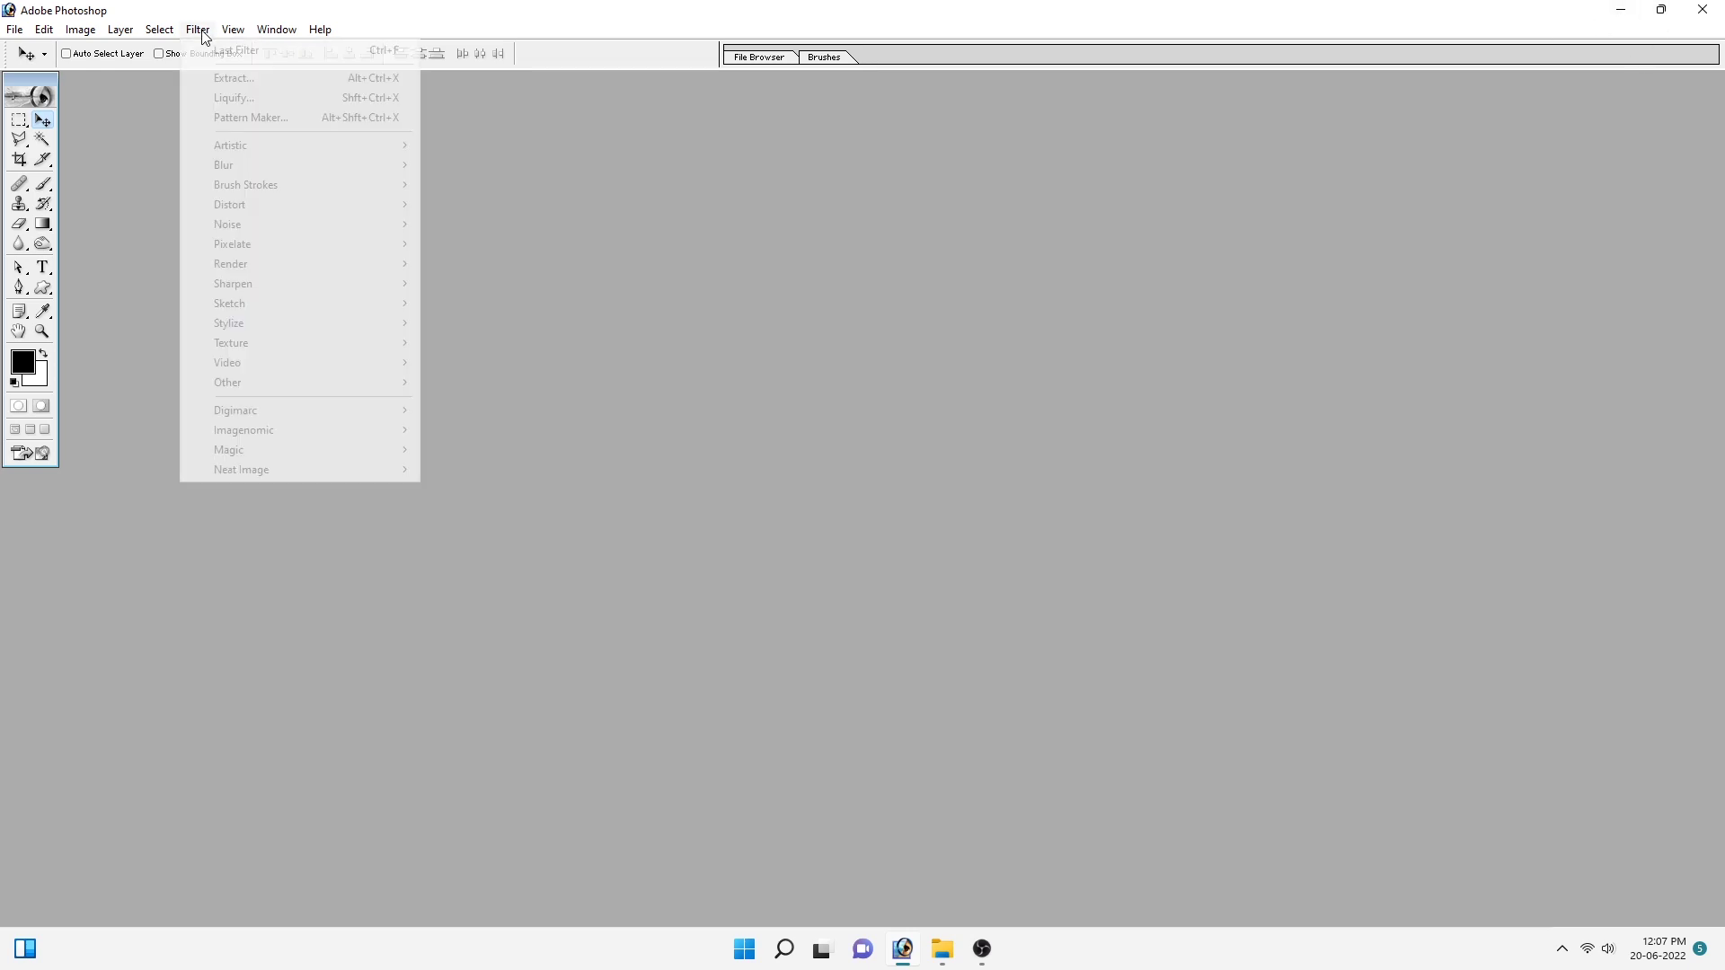
pyautogui.click(895, 401)
pyautogui.doubleClick(895, 401)
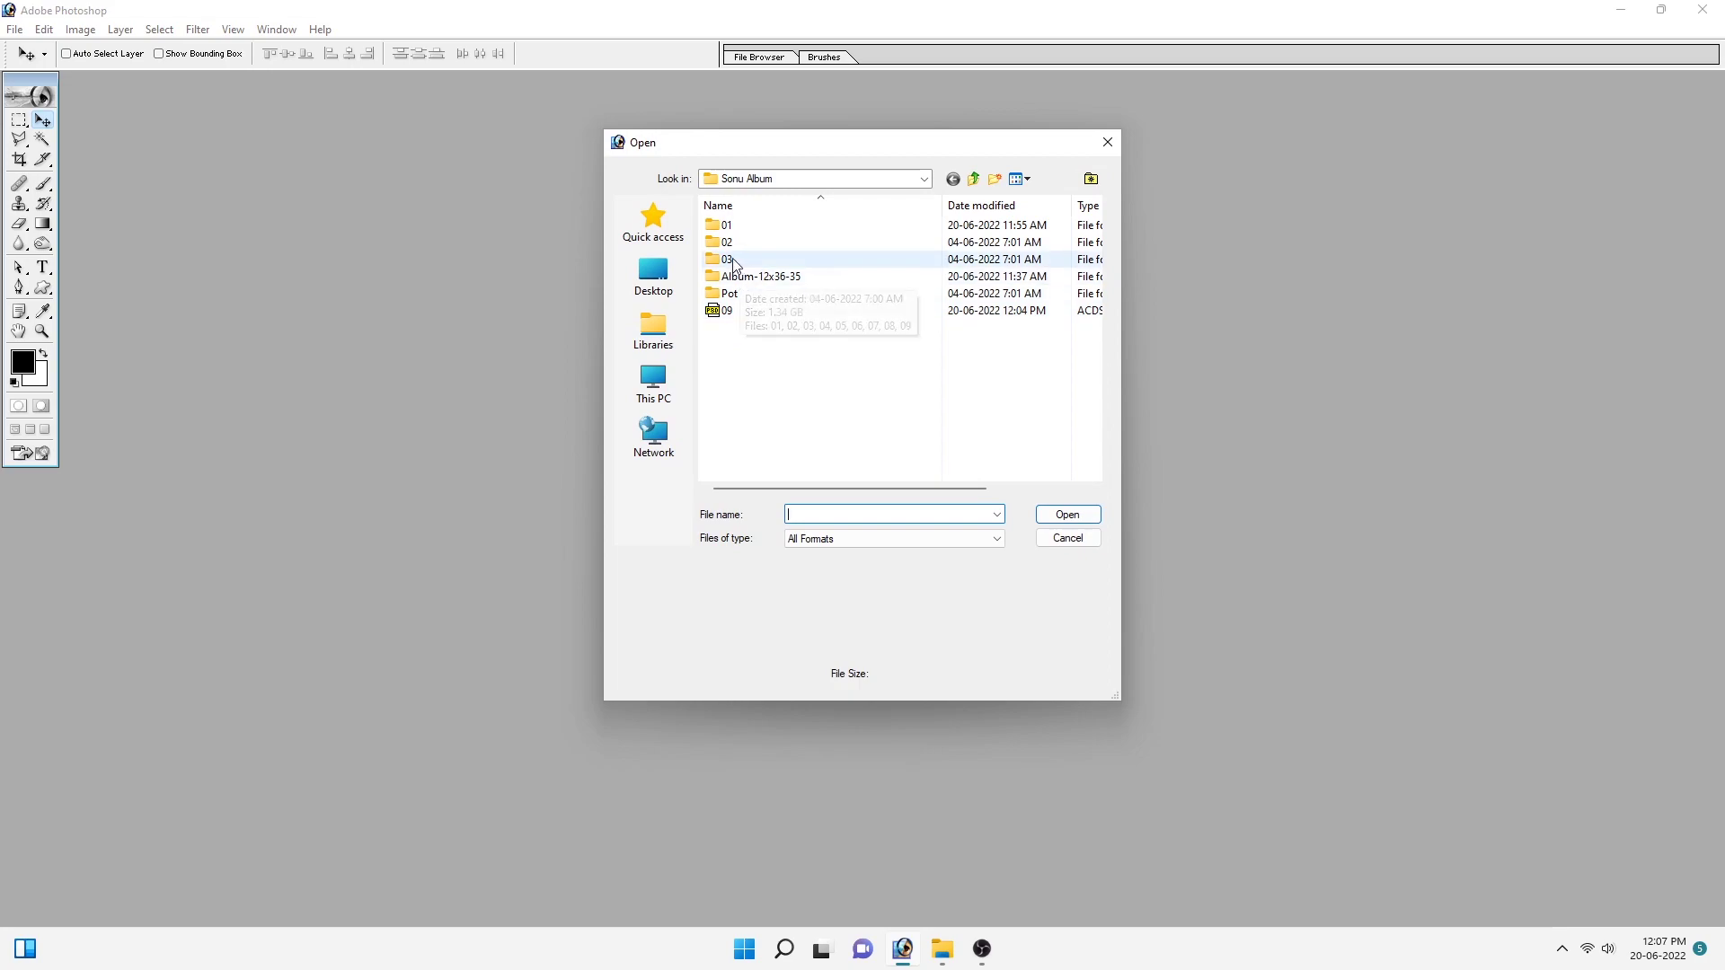
pyautogui.doubleClick(728, 232)
pyautogui.click(756, 379)
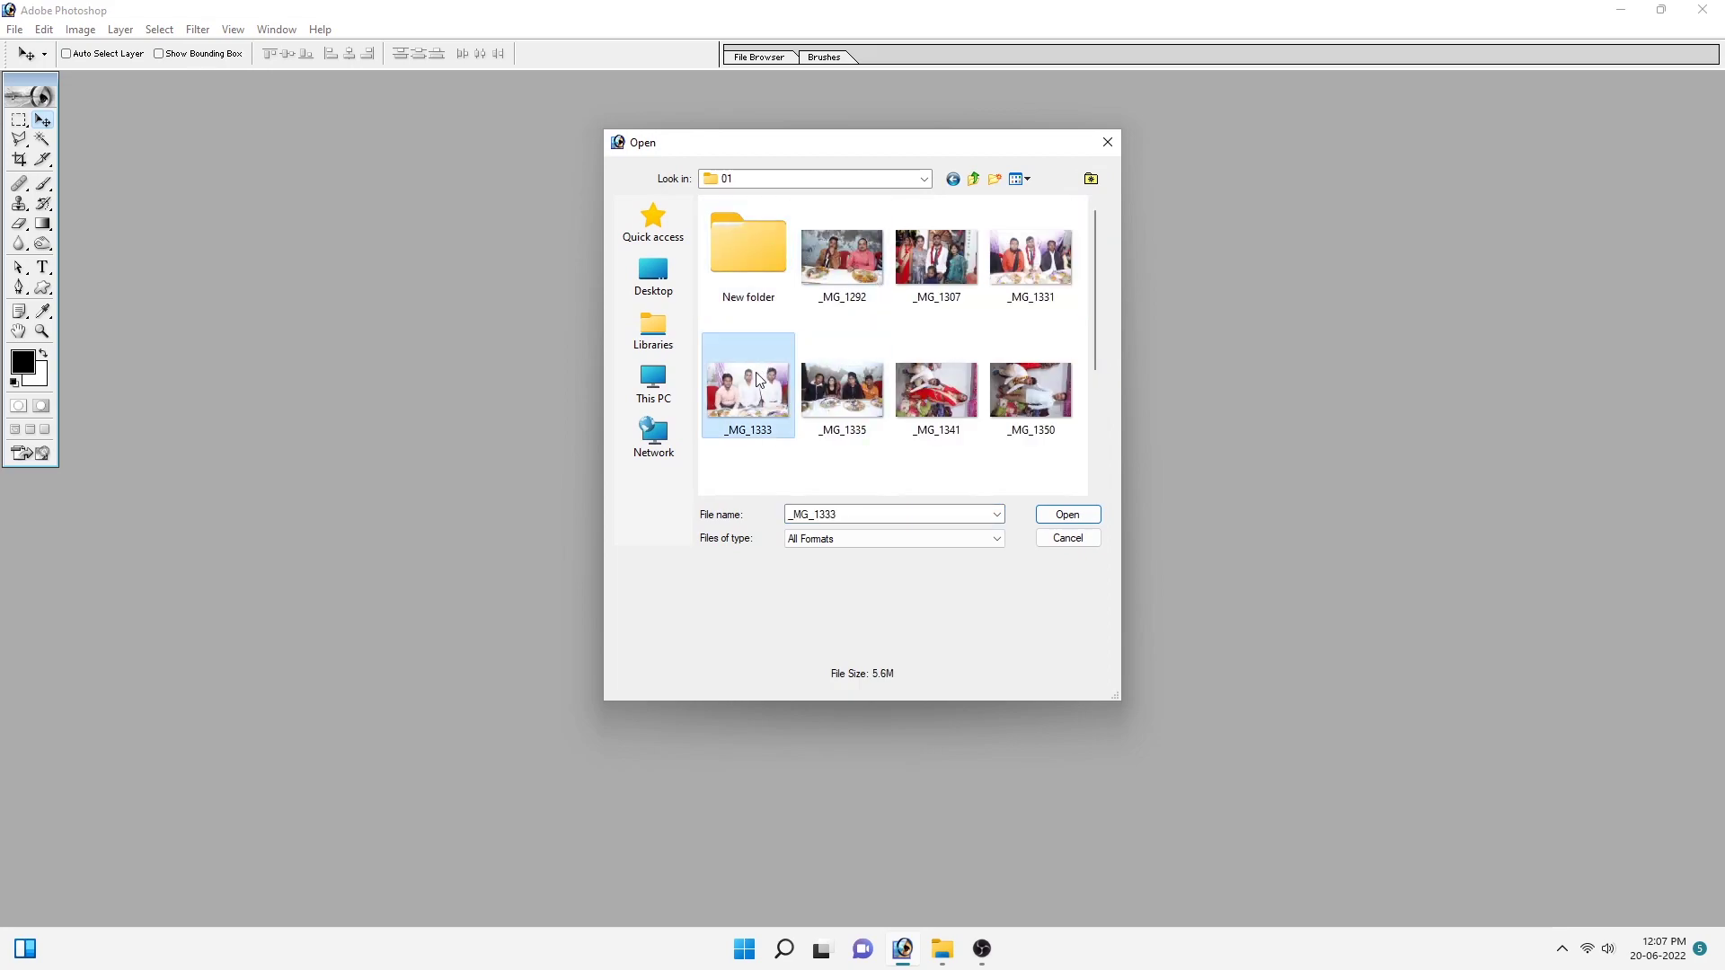
pyautogui.doubleClick(768, 393)
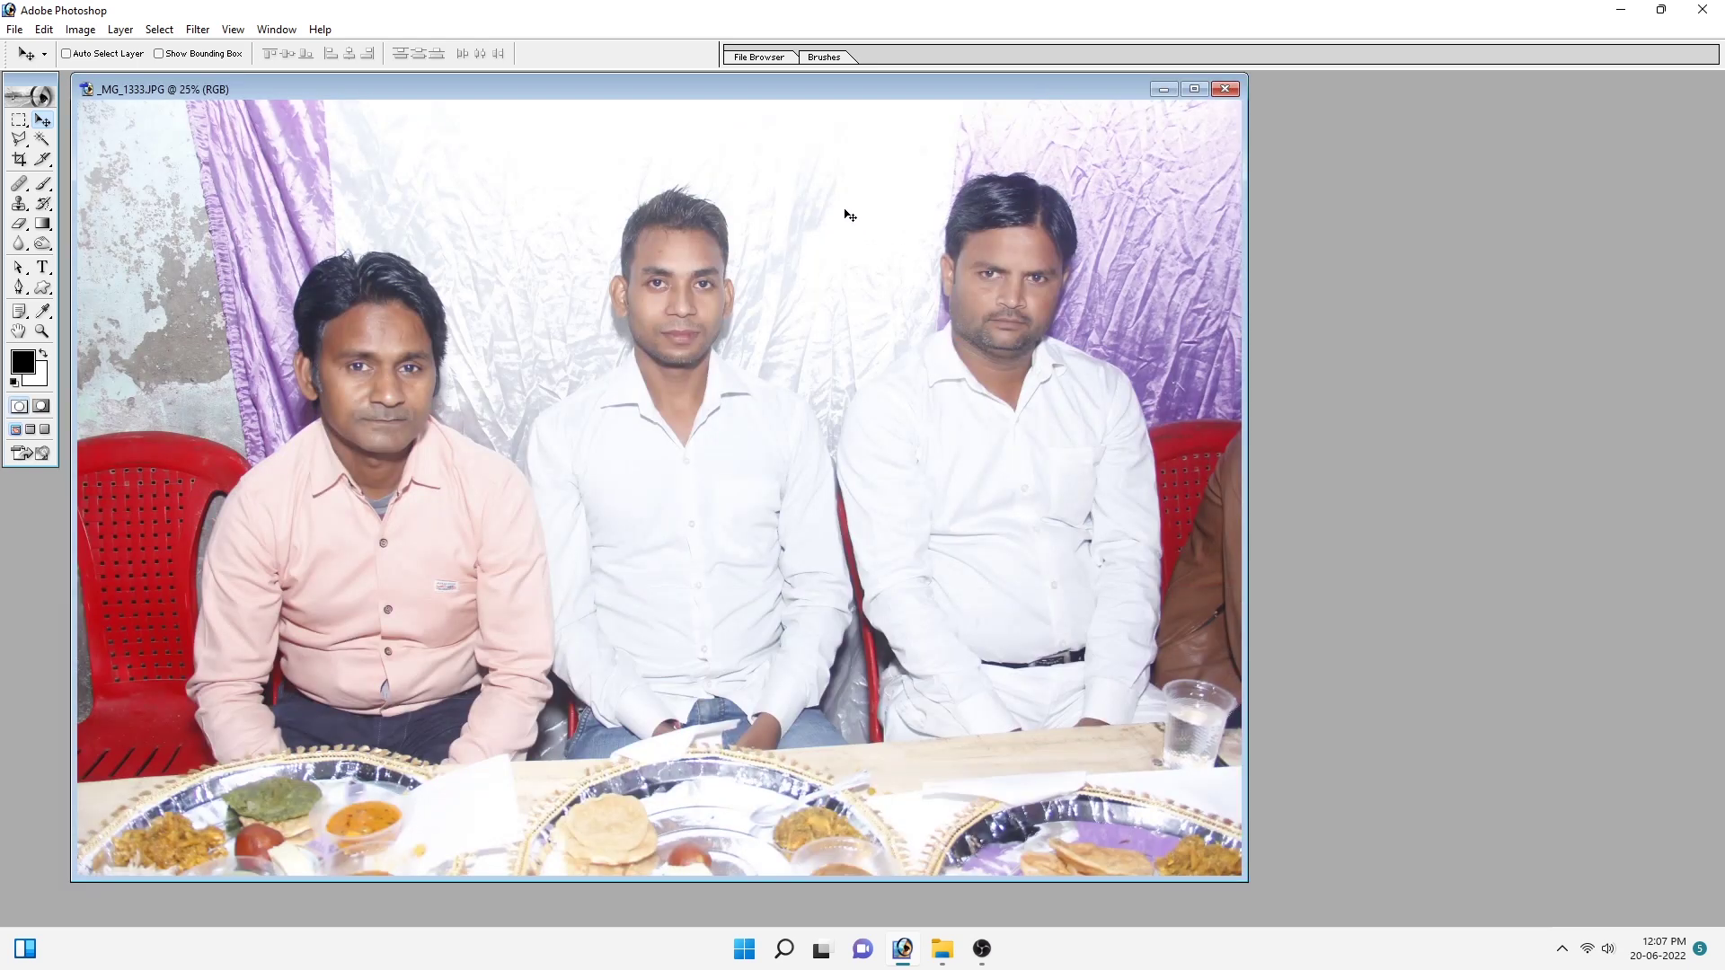
pyautogui.moveTo(741, 91); pyautogui.dragTo(808, 104)
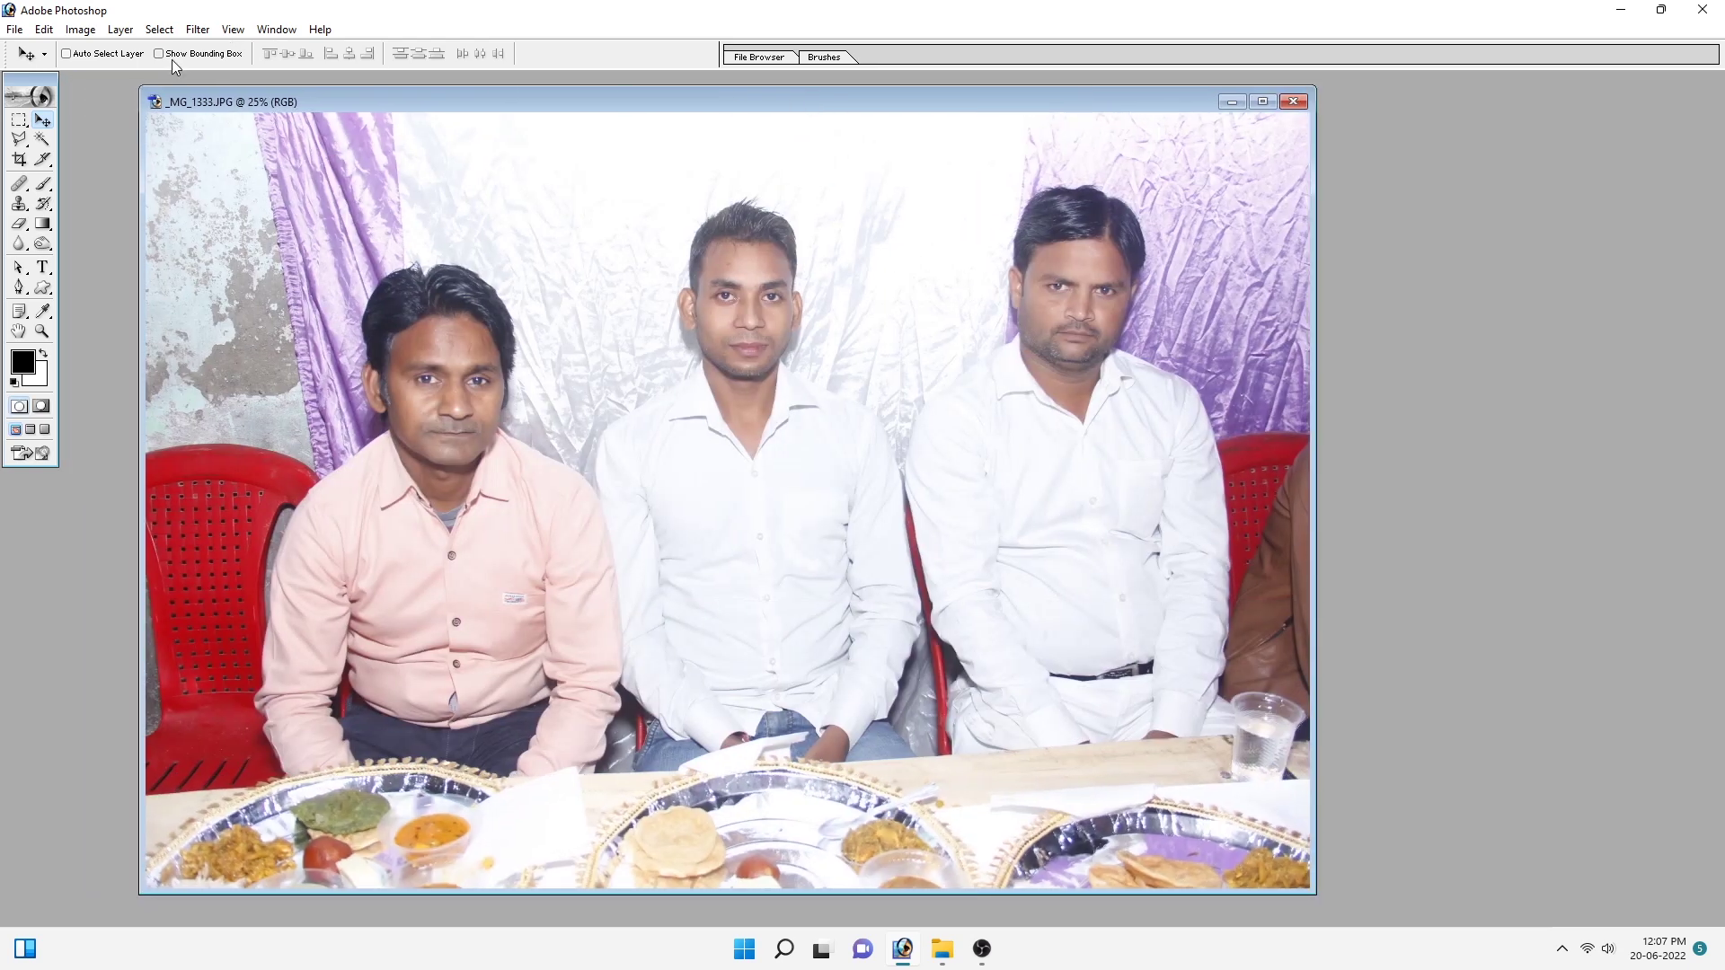
pyautogui.click(198, 30)
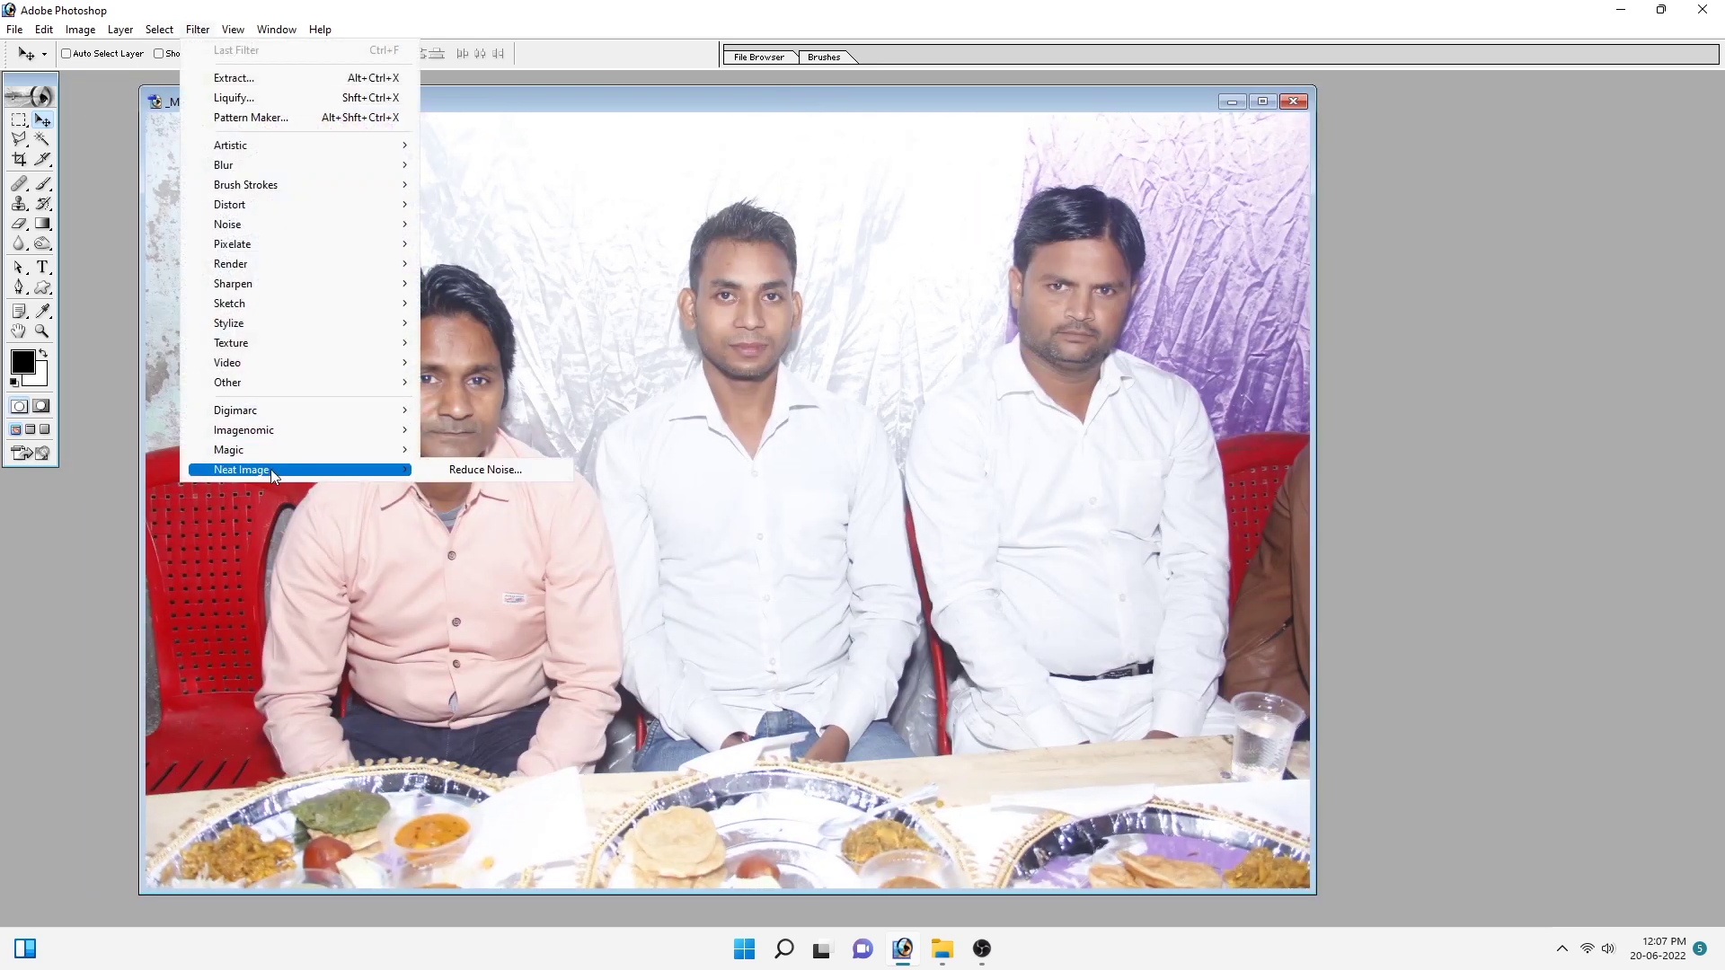
# Step: Run Neat Image Reduce Noise with 60% luminance and 100% chrominance, skipping registration
pyautogui.moveTo(299, 469)
pyautogui.click(512, 469)
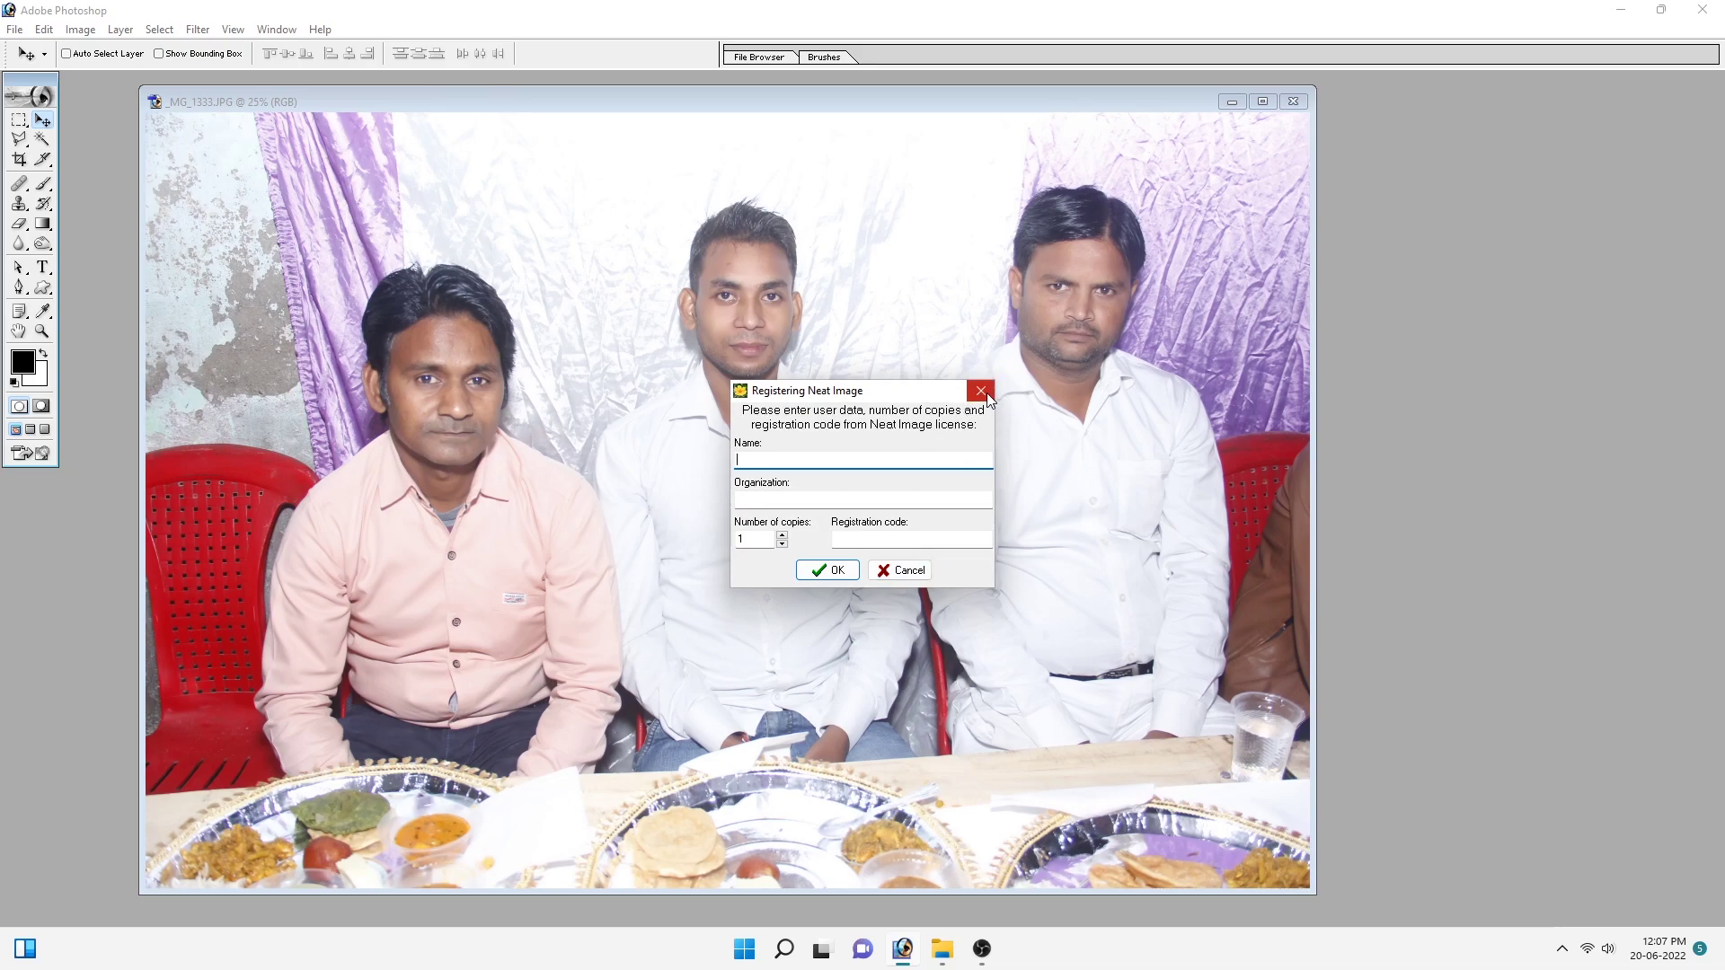
pyautogui.click(981, 393)
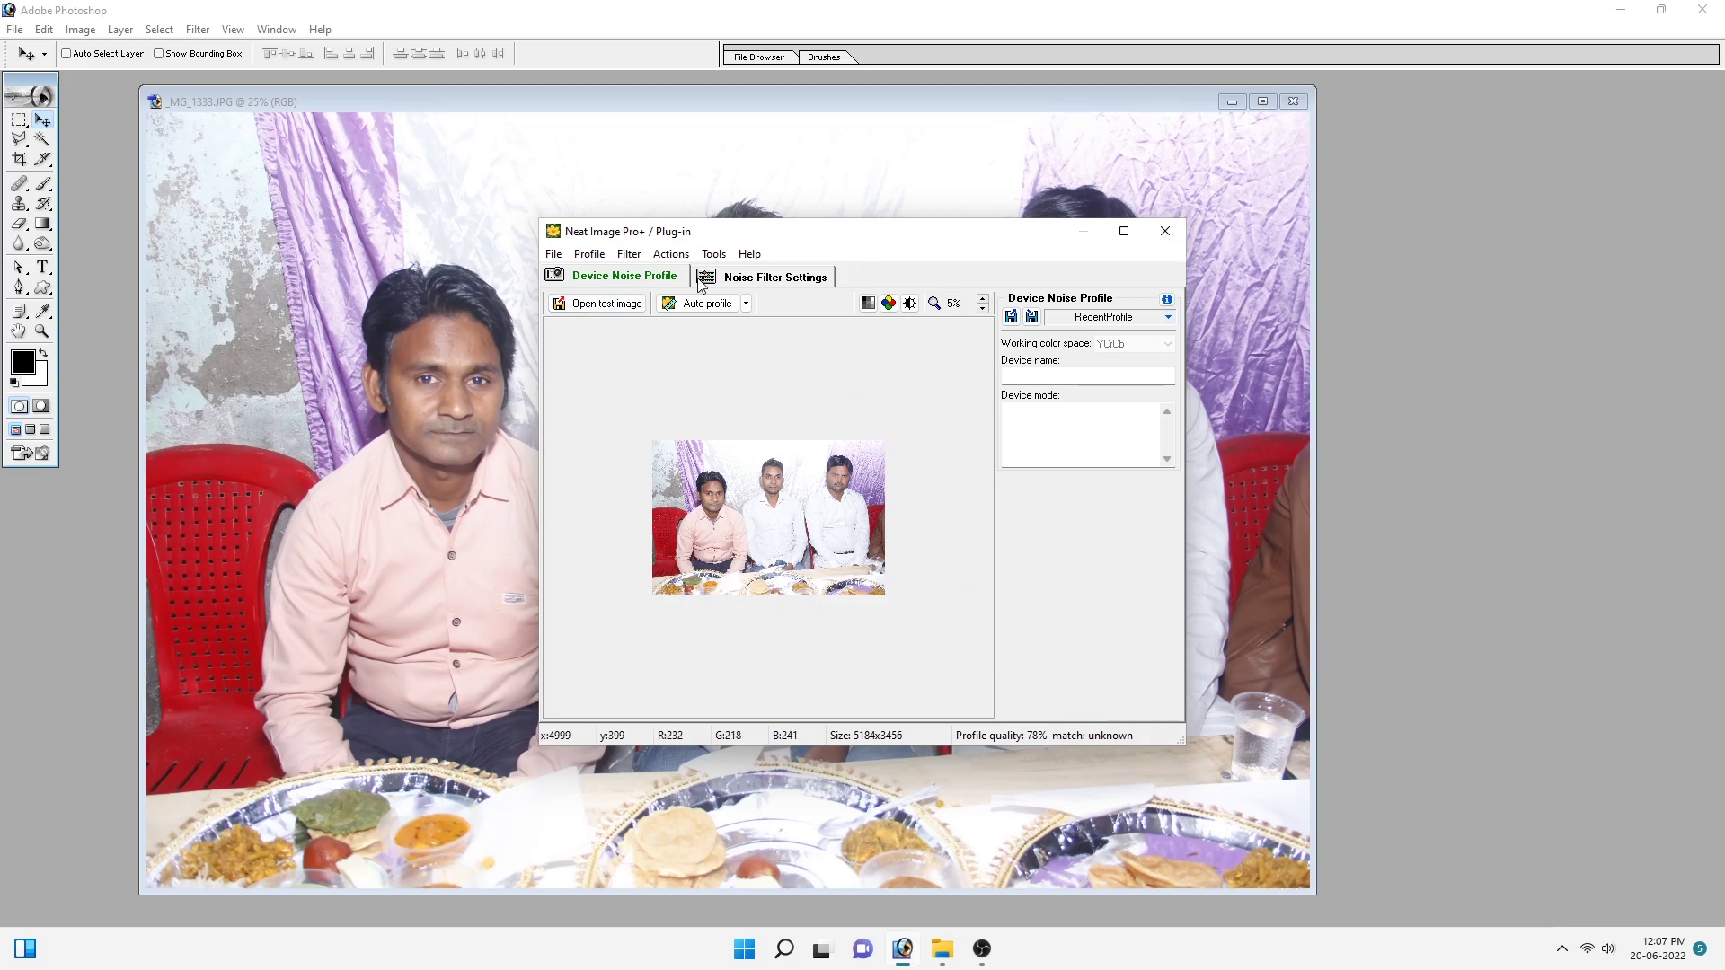
pyautogui.click(793, 286)
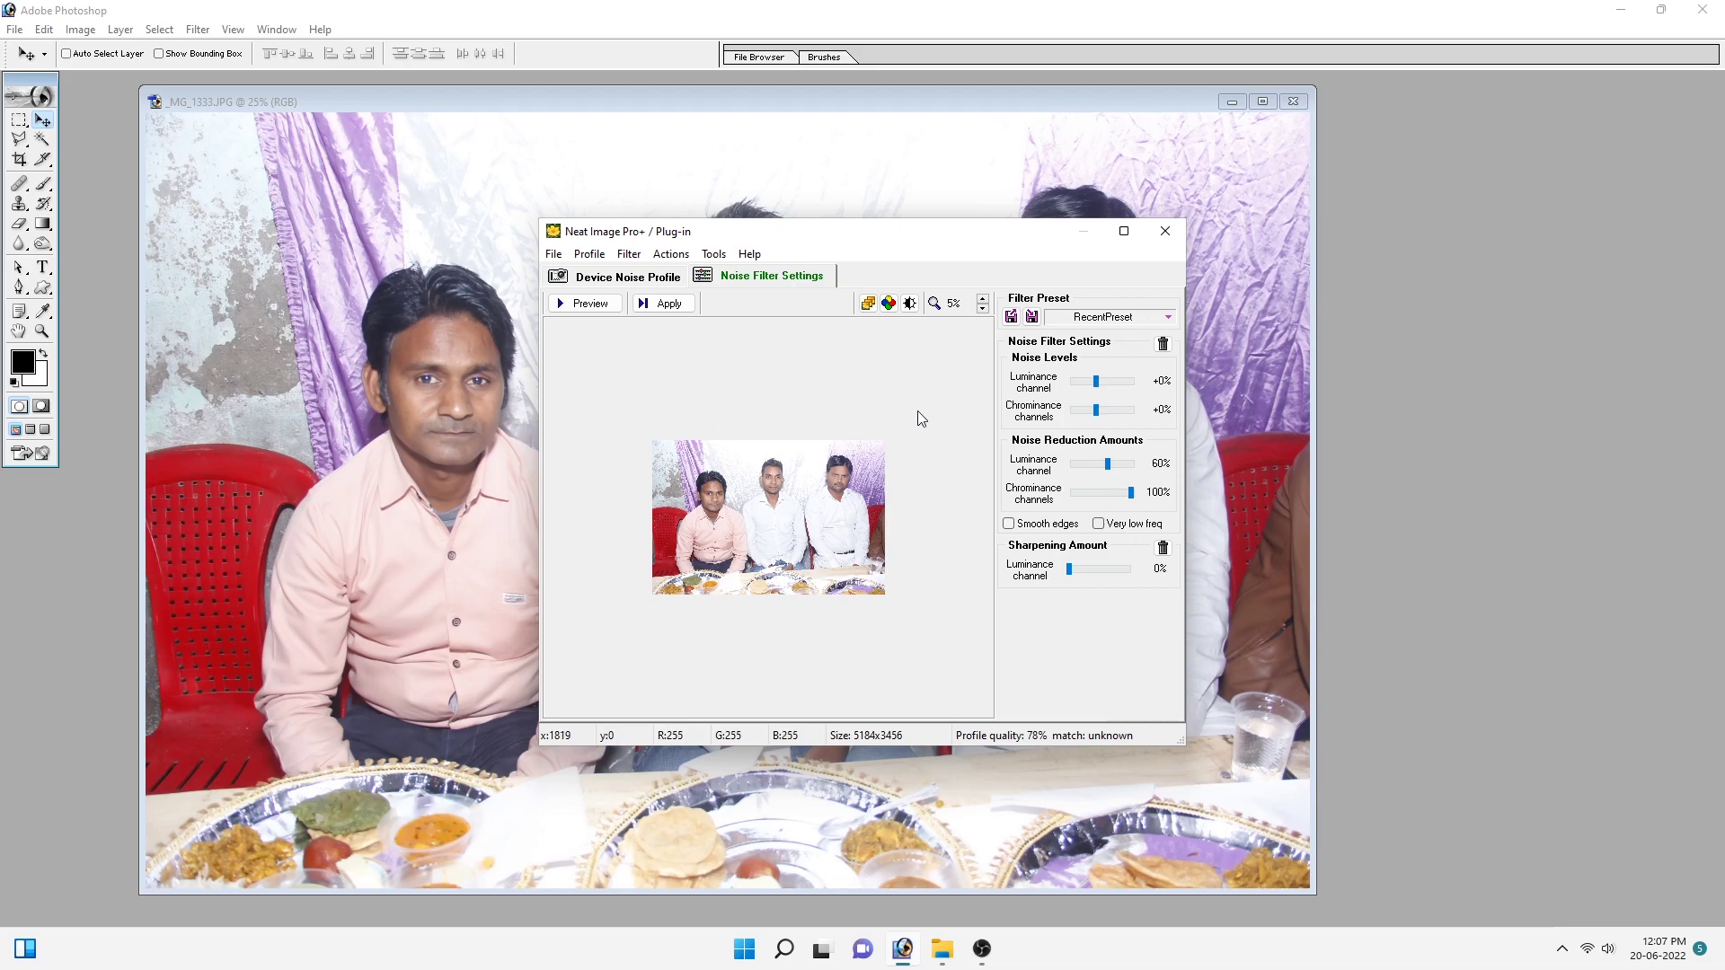
pyautogui.click(669, 306)
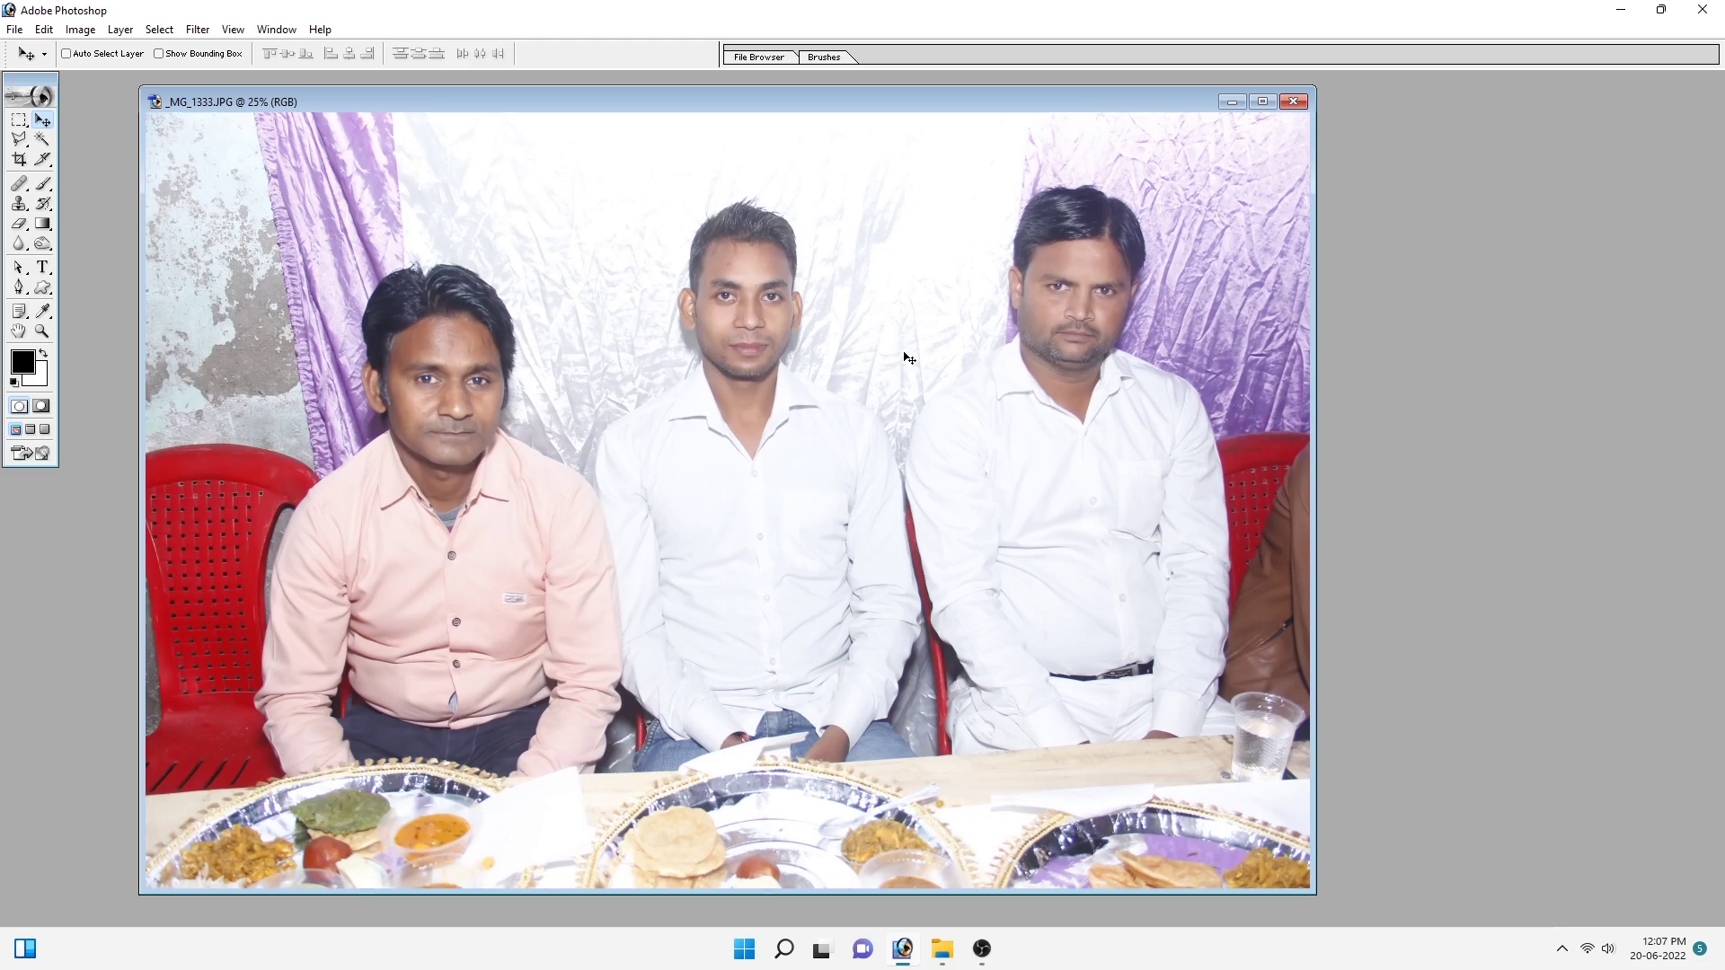
# Step: Compare _MG_1333 before and after noise reduction, then close it without saving
pyautogui.hotkey('ctrl', 'z')
pyautogui.click(1294, 102)
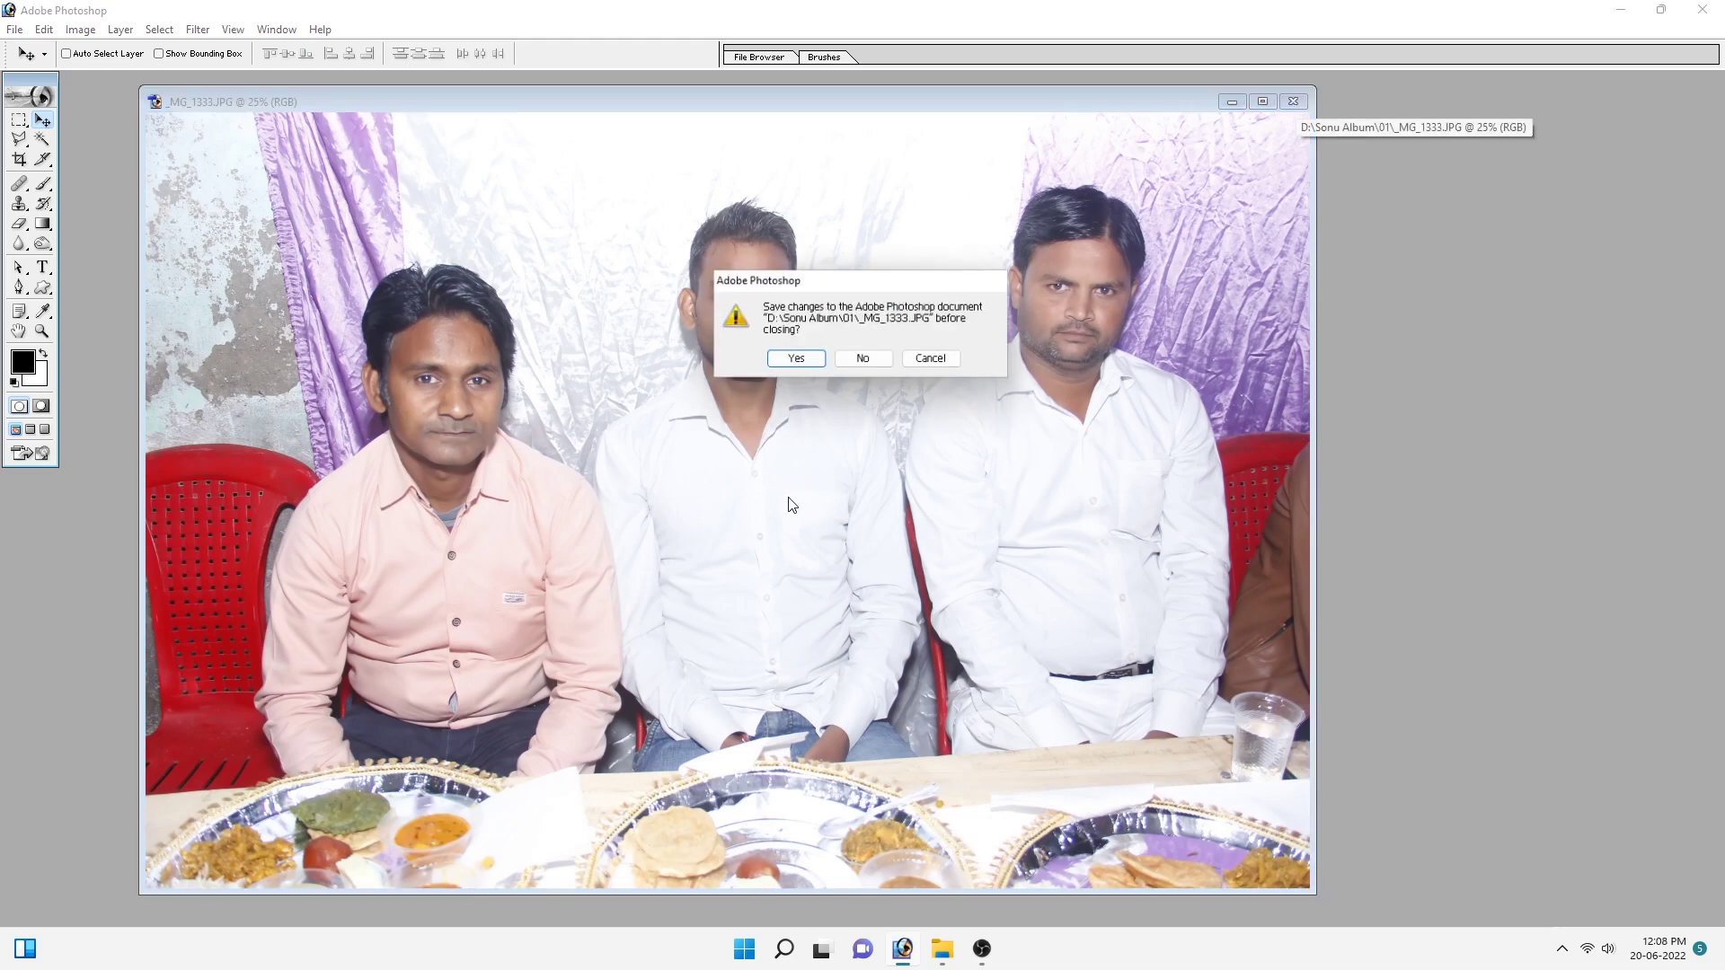
pyautogui.click(869, 365)
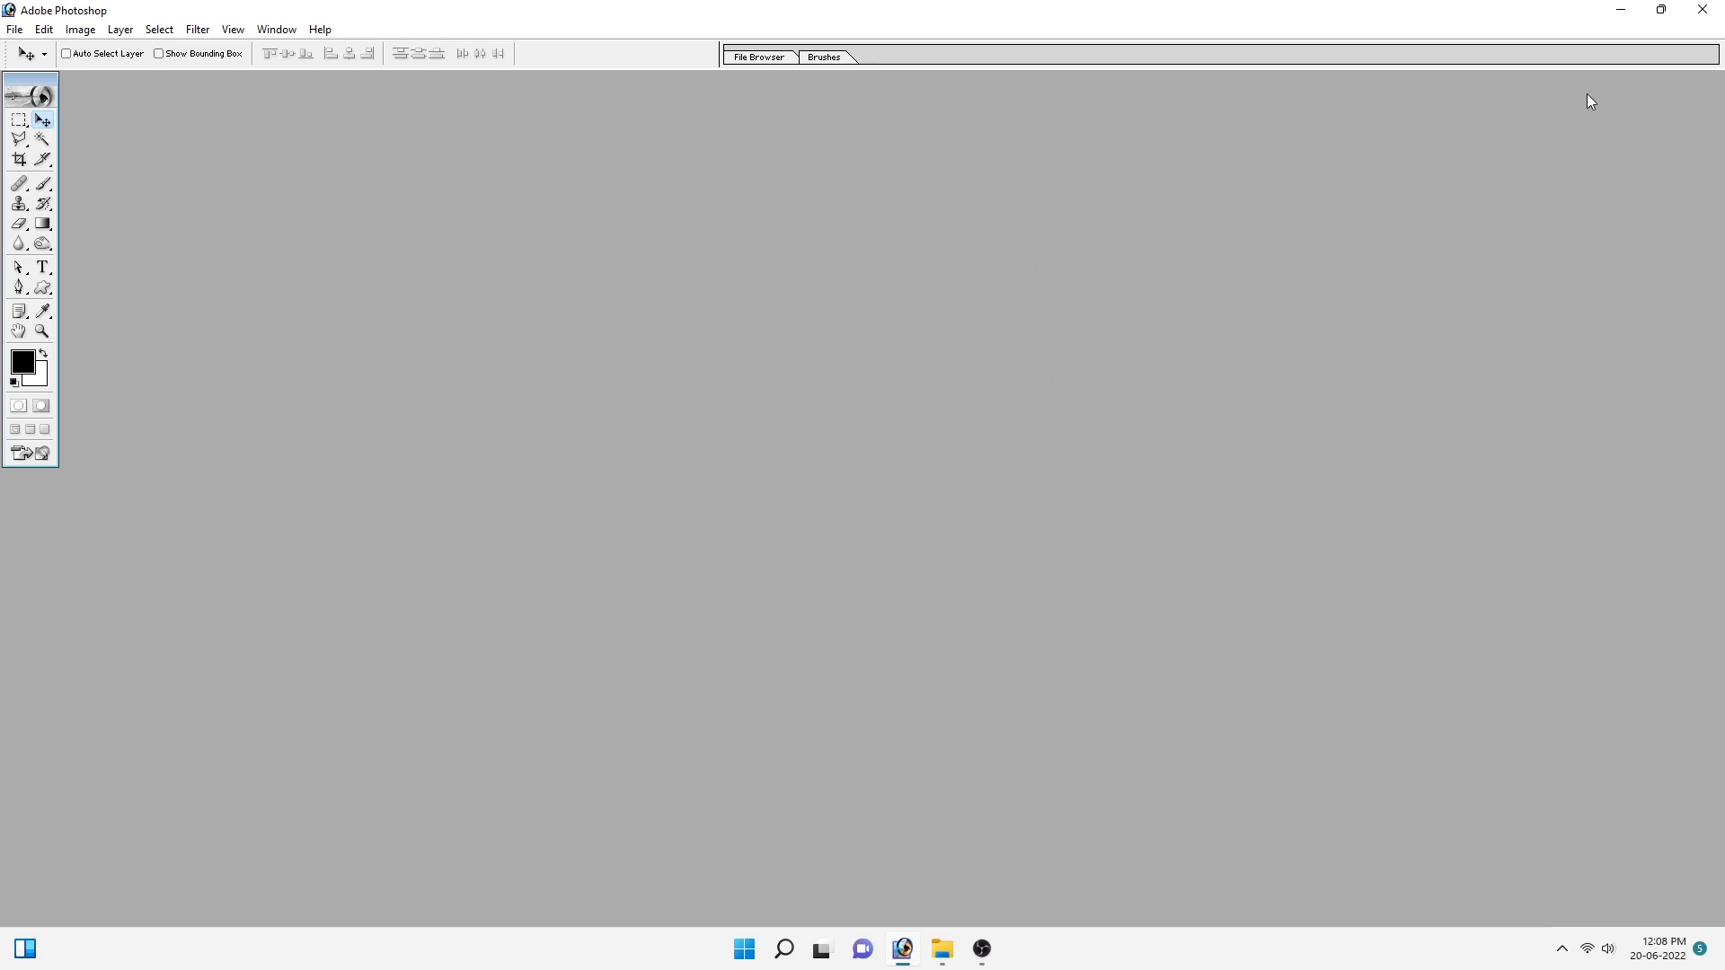